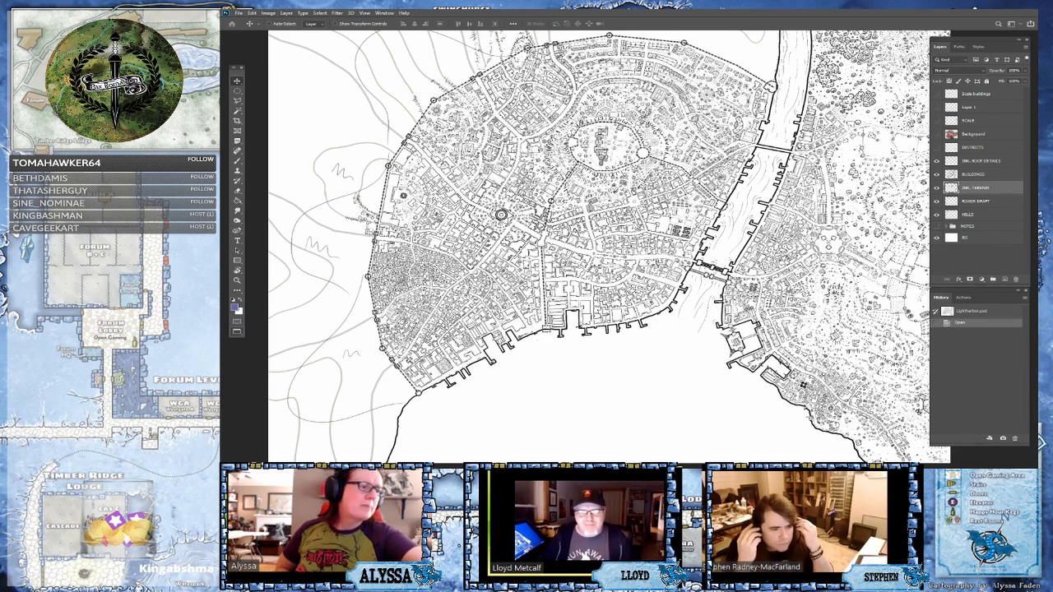
- On the BUILDINGS layer, use the black Brush to outline a small notched square building just outside the southwestern city wall gate, beside the road
scroll(339, 400, up, 5)
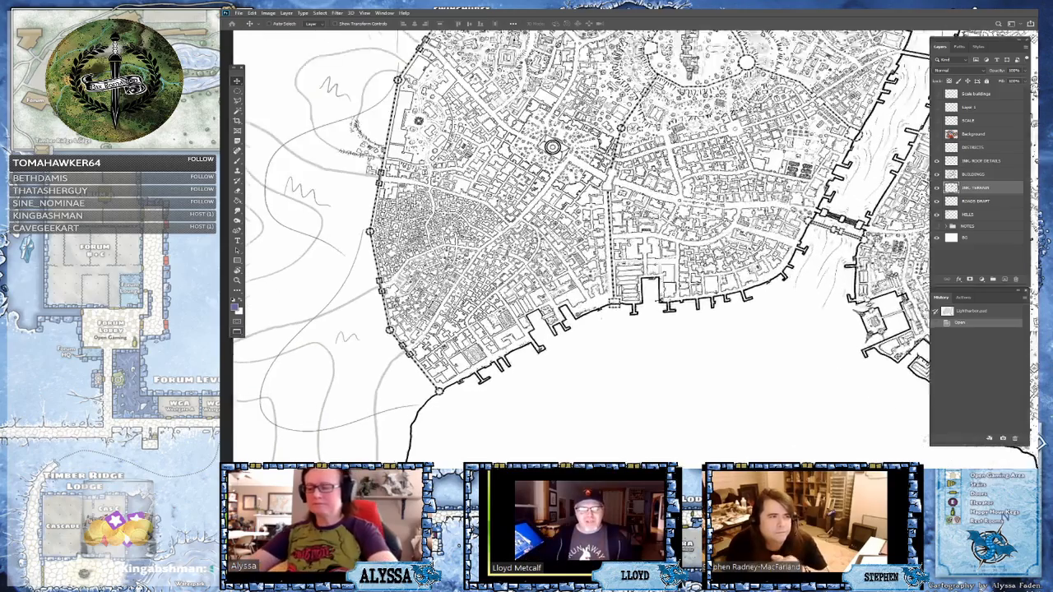
drag(453, 182, 590, 150)
drag(606, 358, 714, 258)
scroll(683, 218, up, 2)
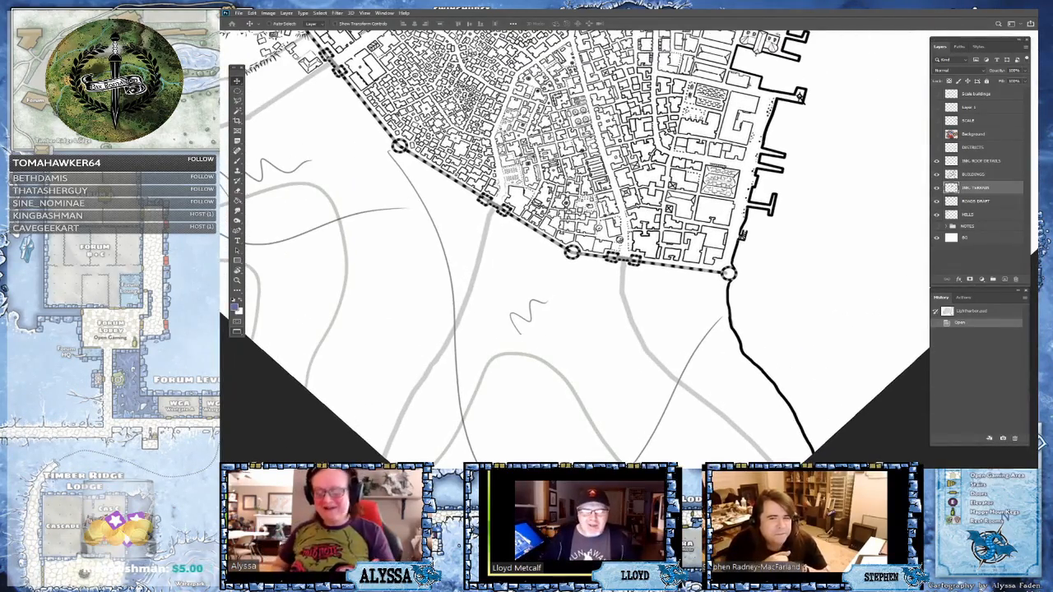
key(b)
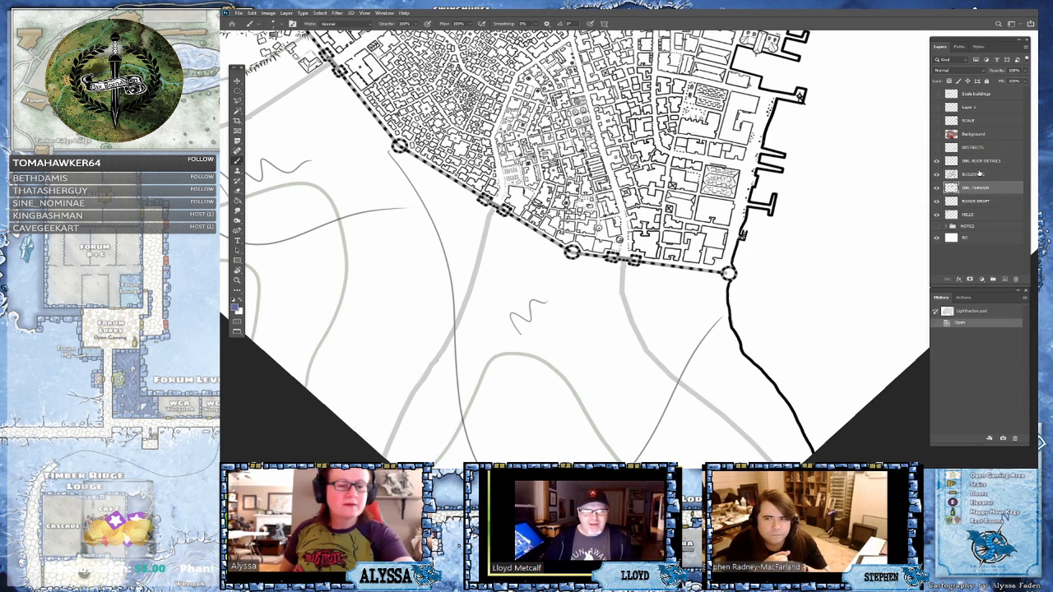
click(978, 176)
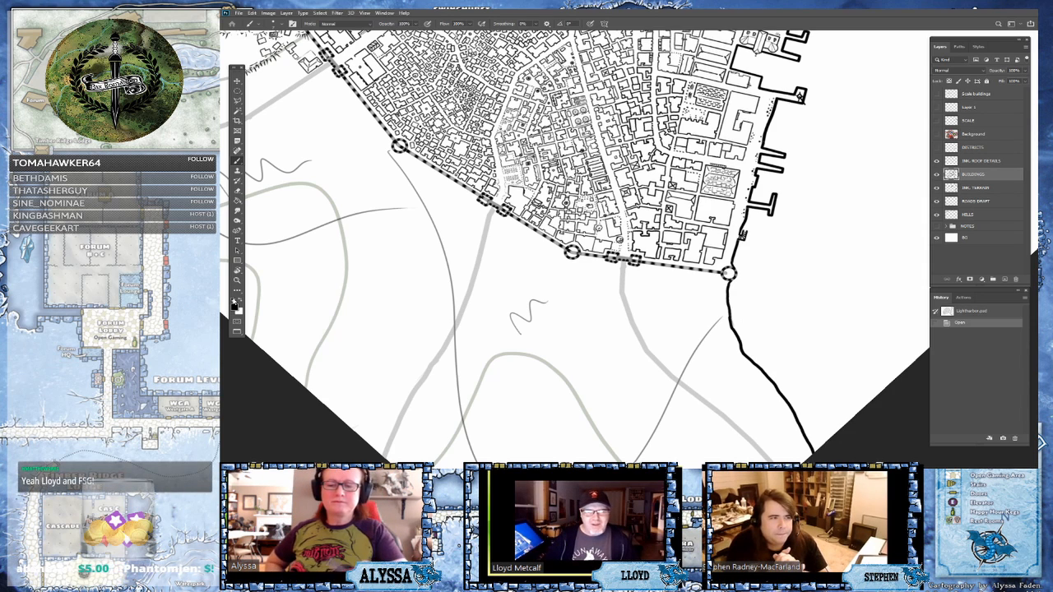
mouse_move(576, 247)
mouse_down()
mouse_move(572, 264)
mouse_move(584, 251)
mouse_up()
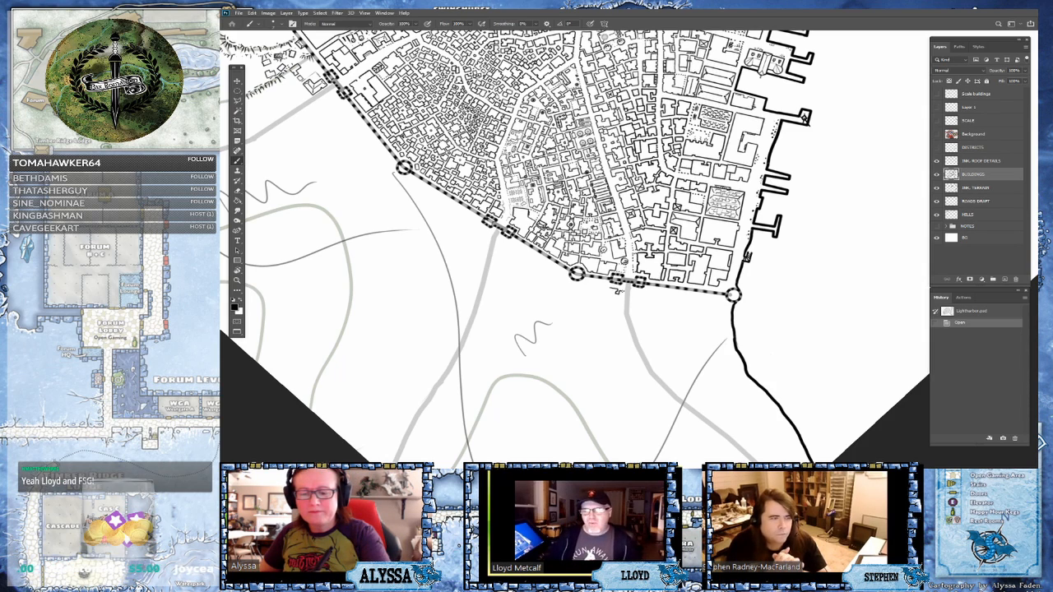
click(616, 288)
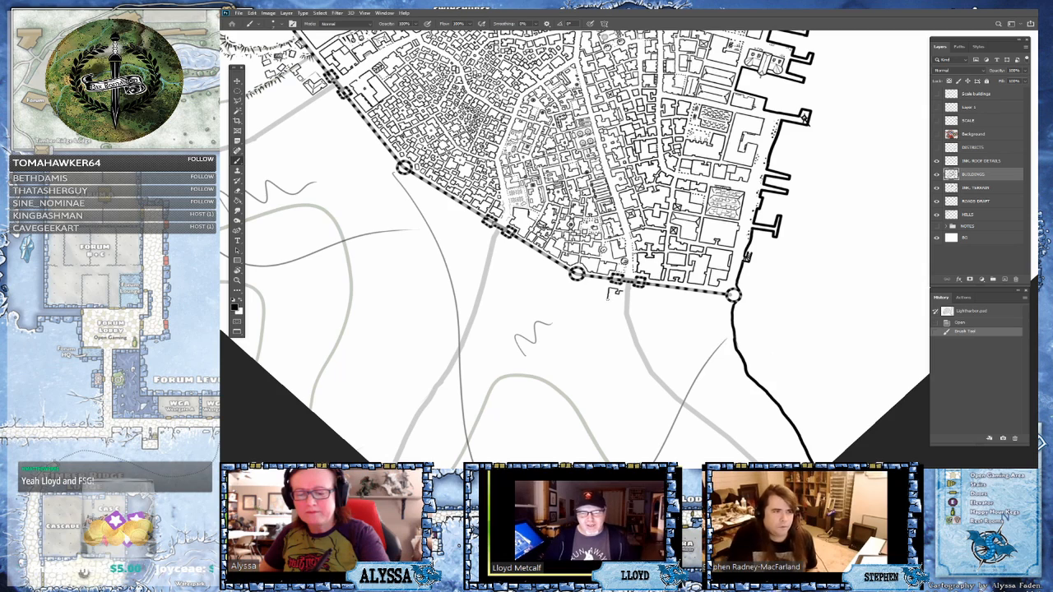
click(609, 296)
click(613, 294)
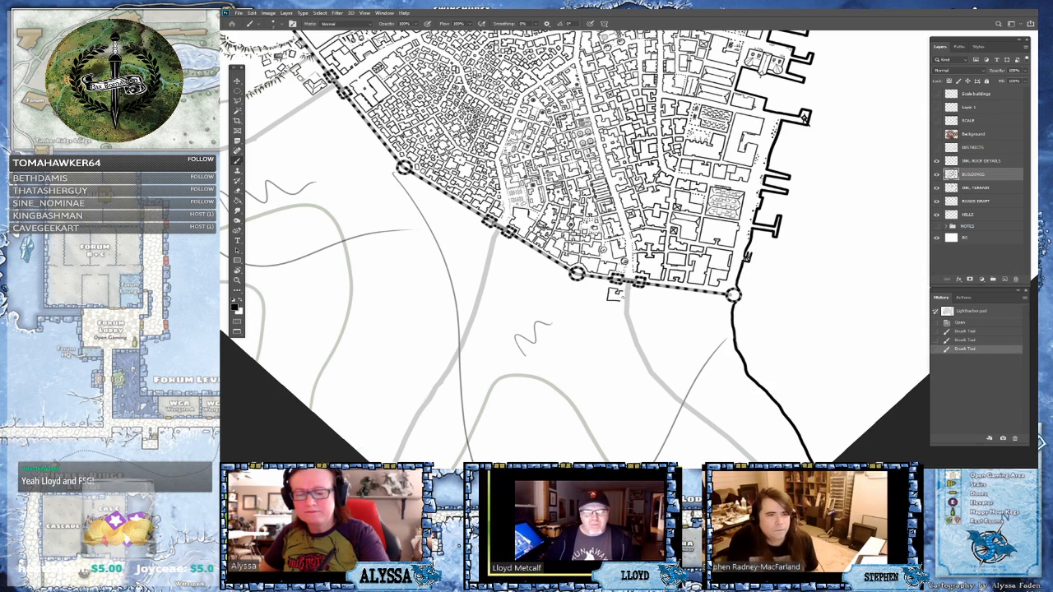
click(617, 296)
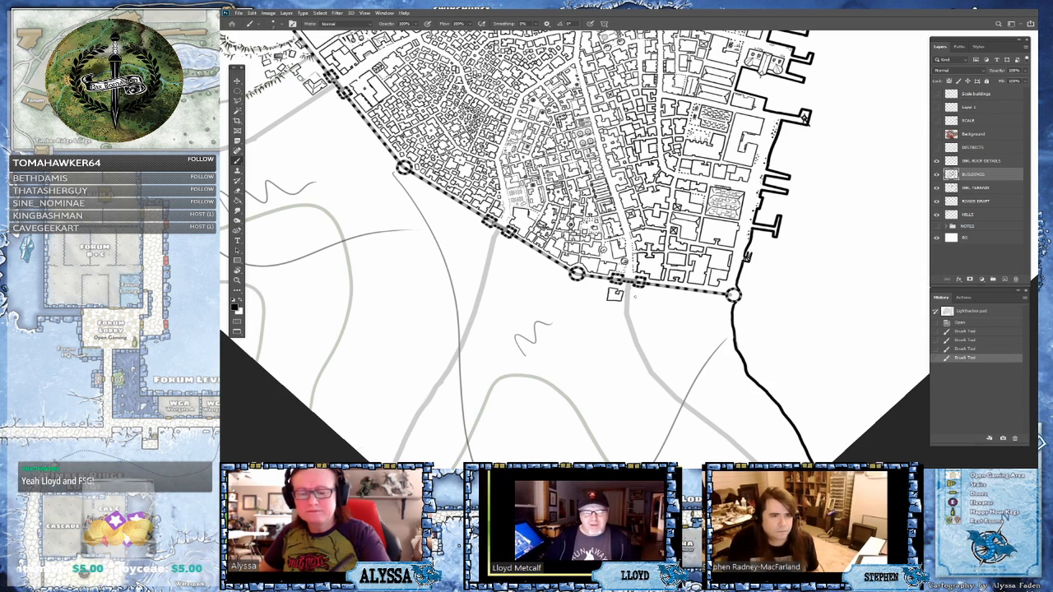
- Outline two small narrow buildings, one behind the other, across the road from the square building outside the gate
click(622, 293)
click(633, 292)
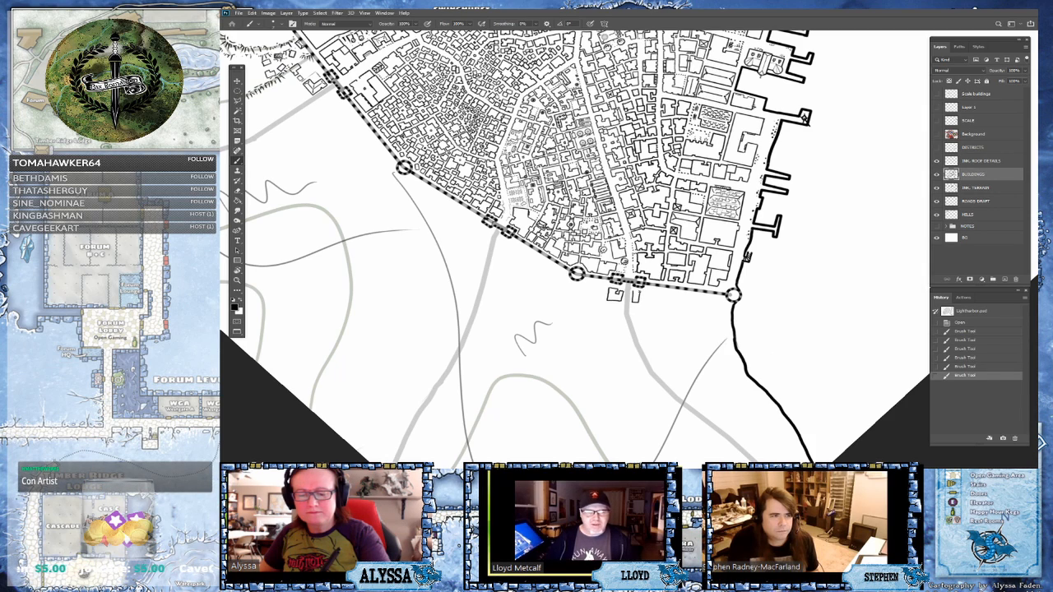
click(645, 309)
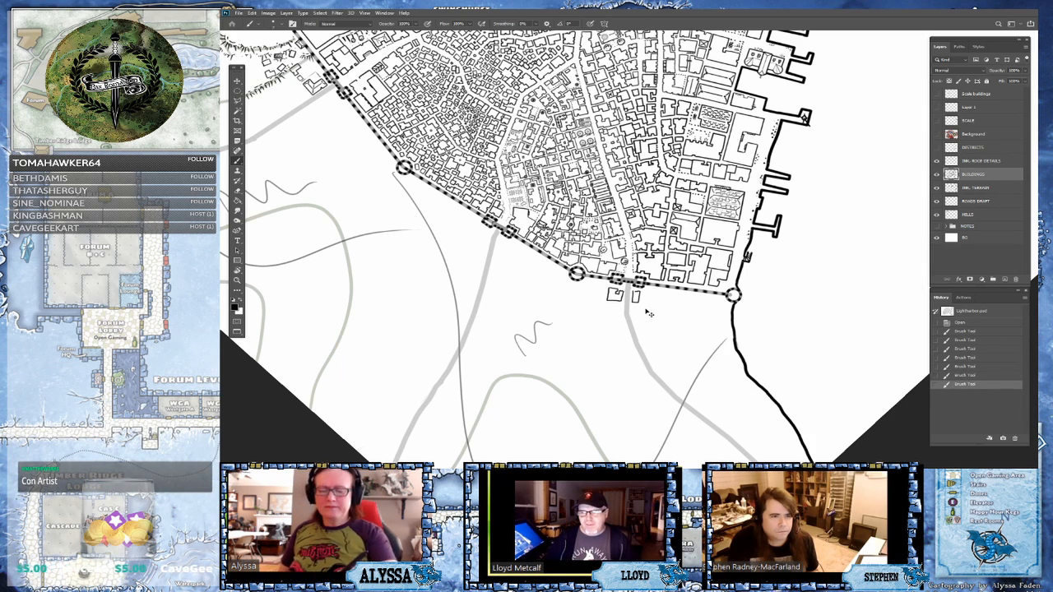
key(ctrl+z)
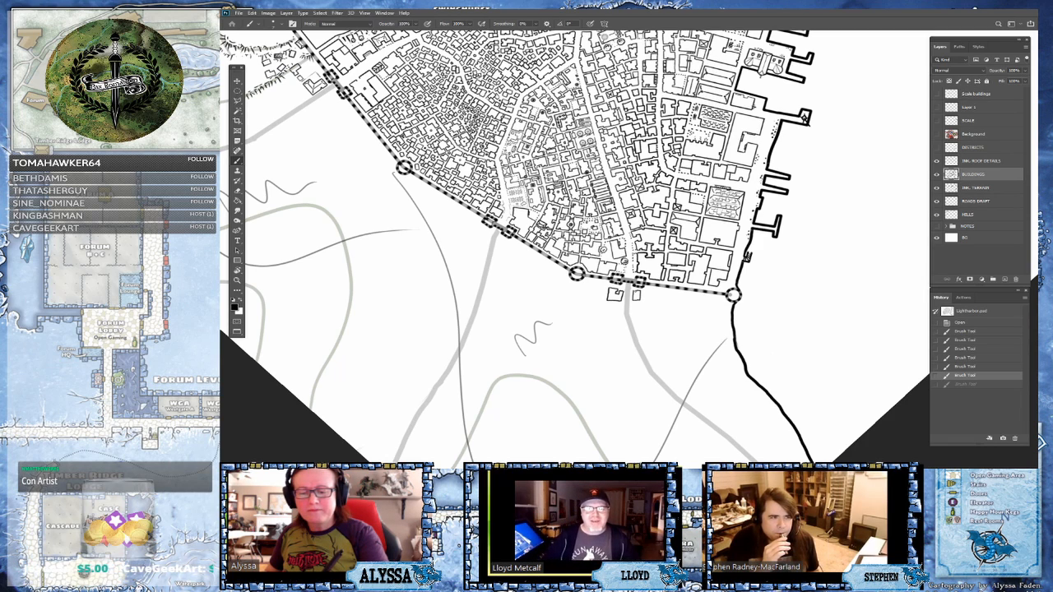
key(ctrl+shift+z)
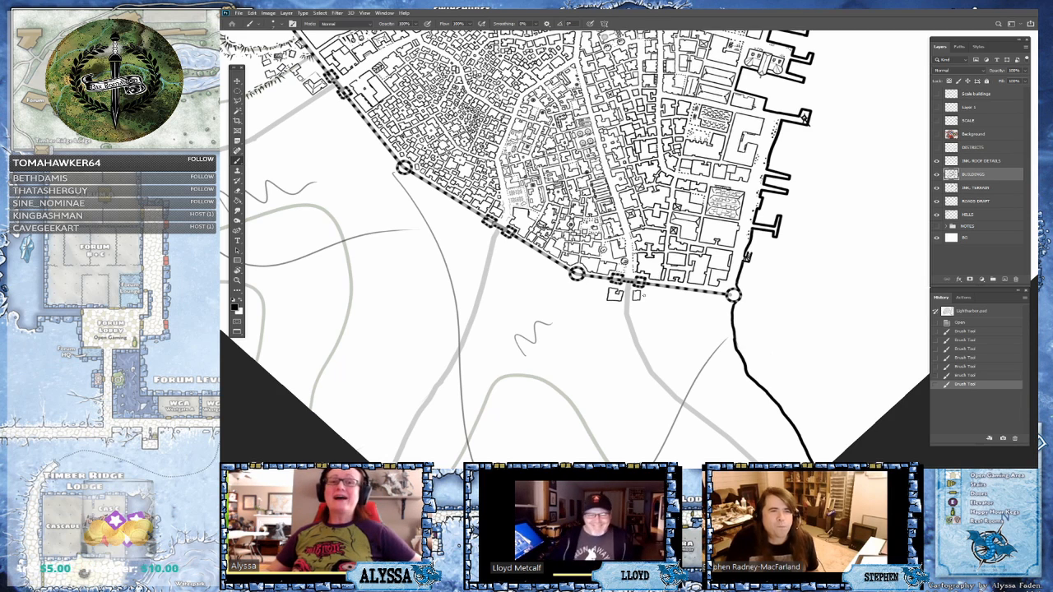
scroll(659, 291, up, 3)
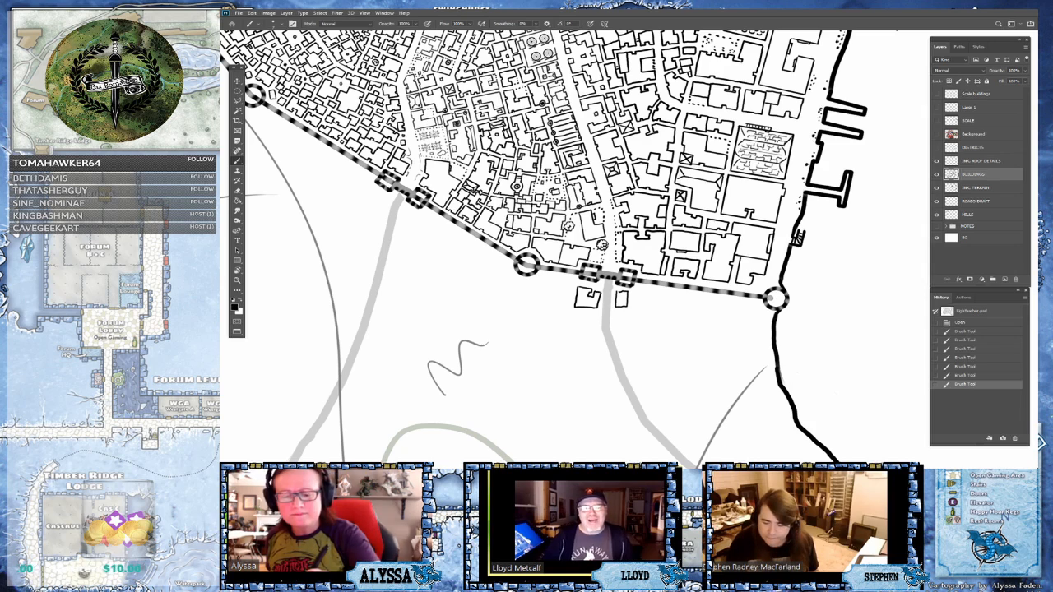
mouse_move(617, 291)
mouse_down()
mouse_move(626, 292)
mouse_move(620, 306)
mouse_up()
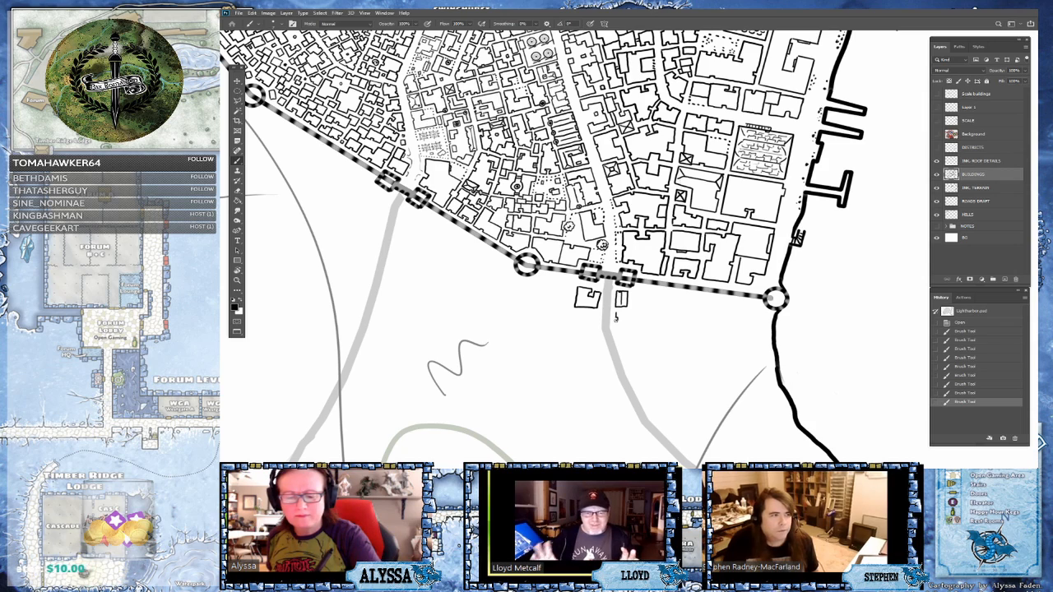
click(616, 321)
mouse_move(616, 319)
mouse_down()
mouse_move(616, 333)
mouse_move(627, 312)
mouse_move(622, 326)
mouse_up()
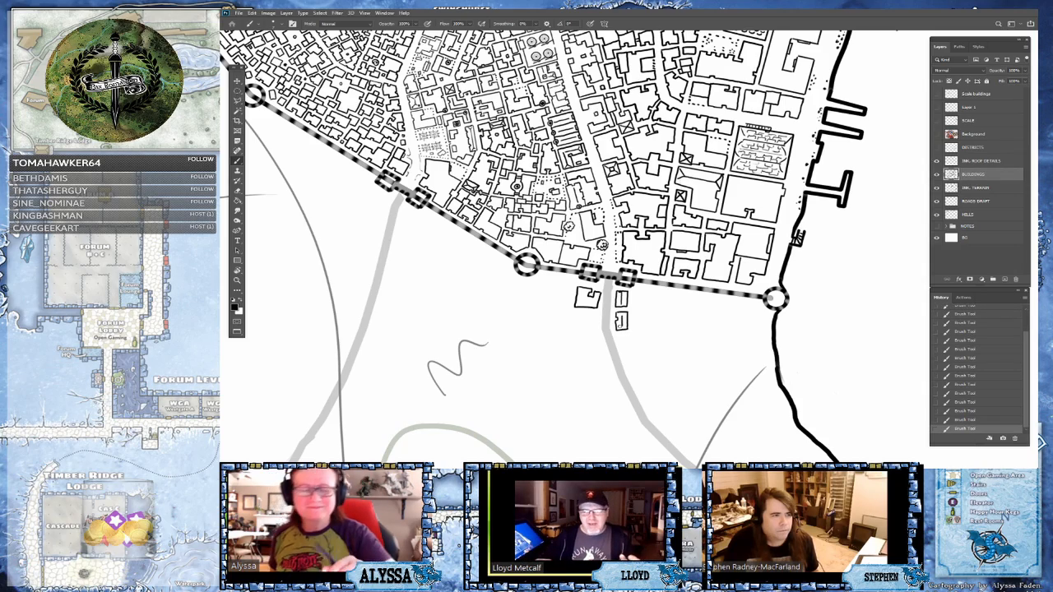
- Extend the row of buildings along the road away from the gate with larger notched outlines and a small rectangular one between them
scroll(619, 326, down, 2)
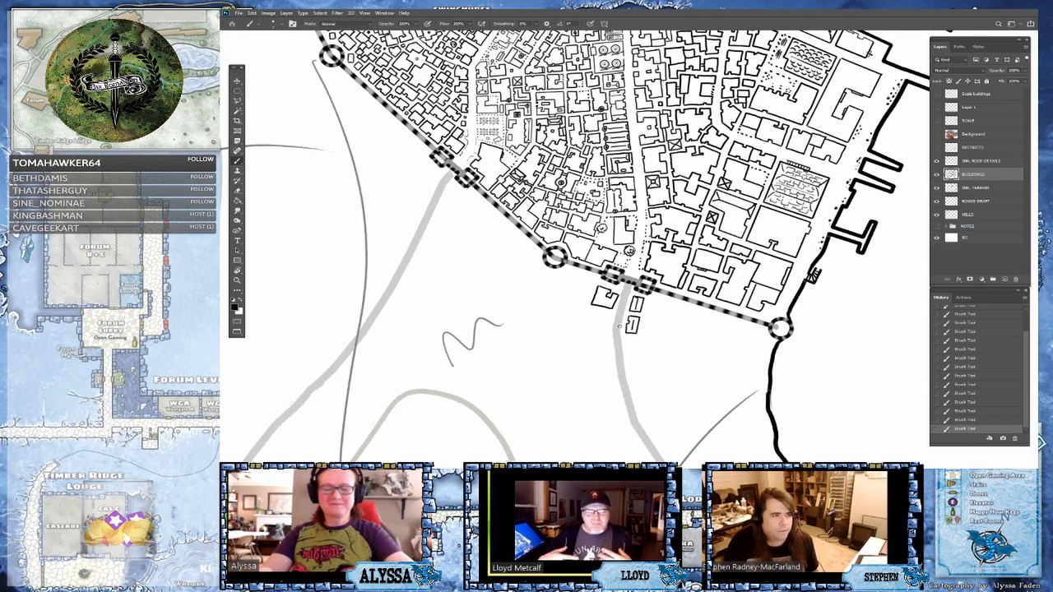
drag(619, 327, 613, 362)
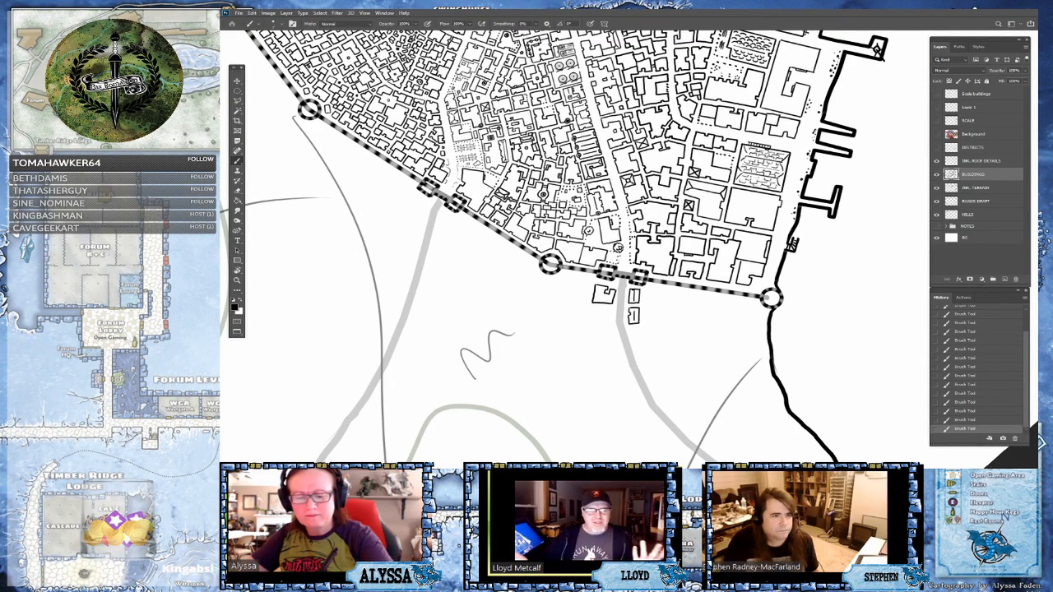
mouse_move(631, 330)
mouse_down()
mouse_move(639, 354)
mouse_move(652, 347)
mouse_move(647, 326)
mouse_move(648, 344)
mouse_up()
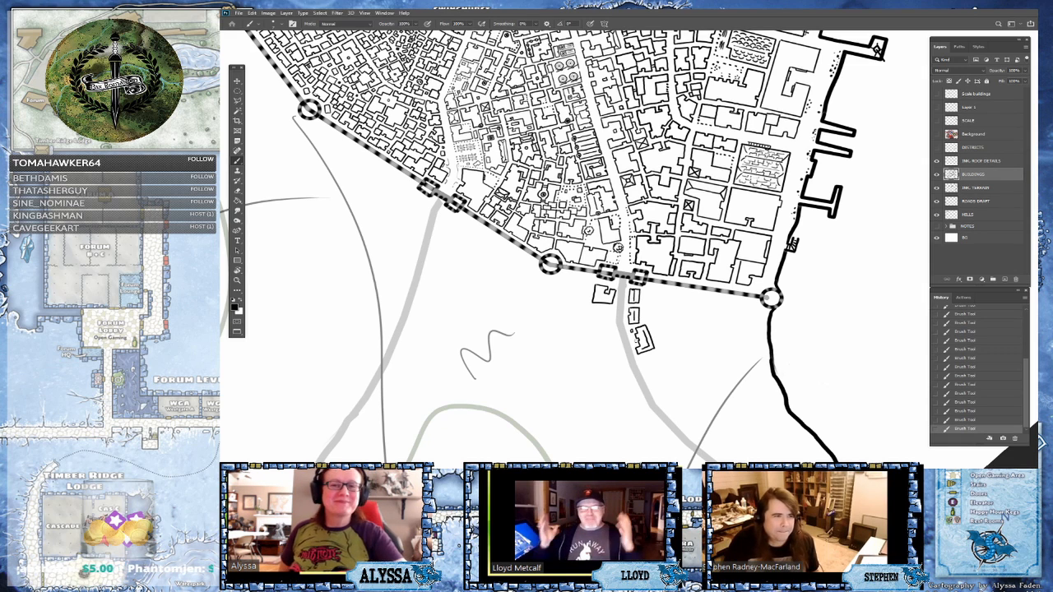
drag(649, 376, 636, 341)
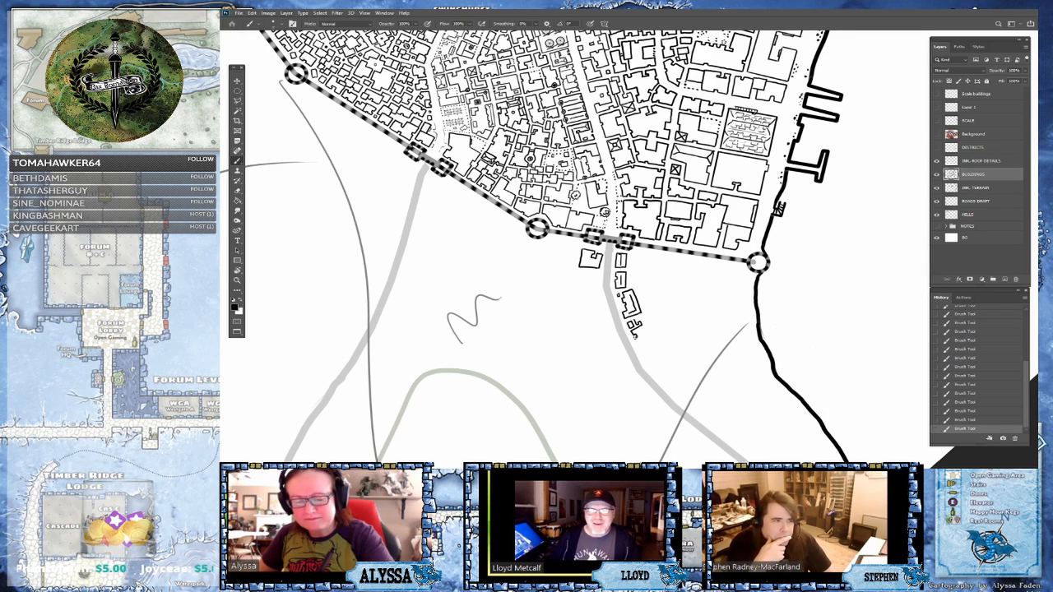
mouse_move(635, 339)
mouse_down()
mouse_move(649, 337)
mouse_move(643, 320)
mouse_move(655, 334)
mouse_up()
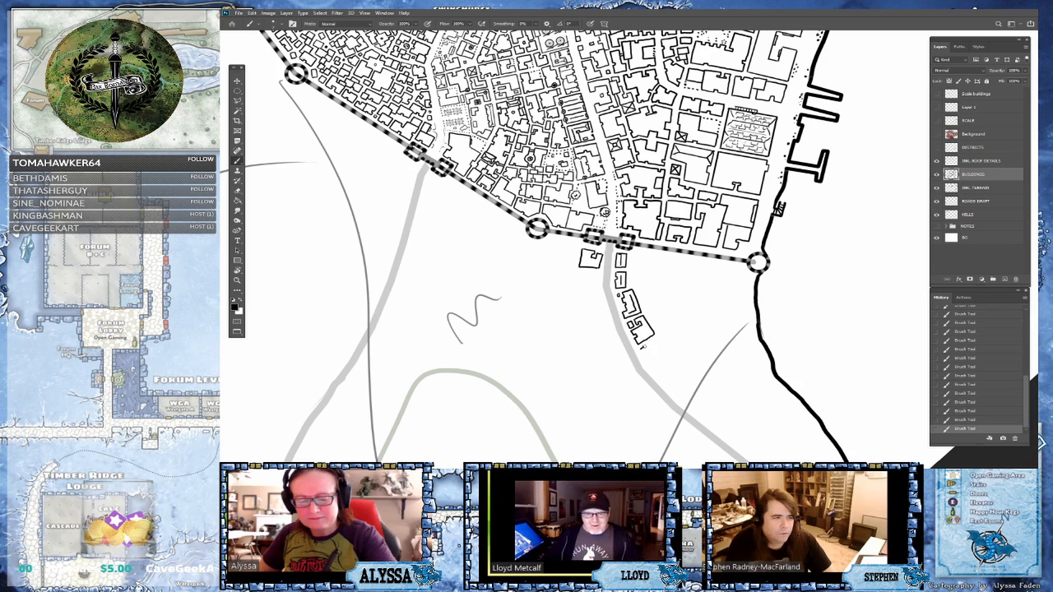
drag(649, 351, 647, 346)
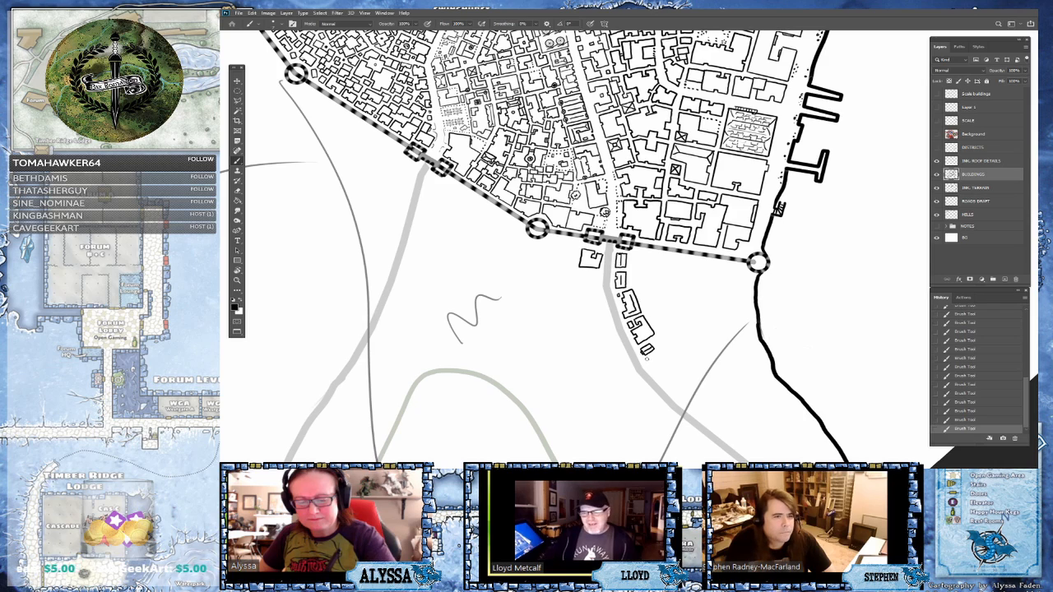
mouse_move(650, 361)
mouse_down()
mouse_move(658, 372)
mouse_move(667, 365)
mouse_up()
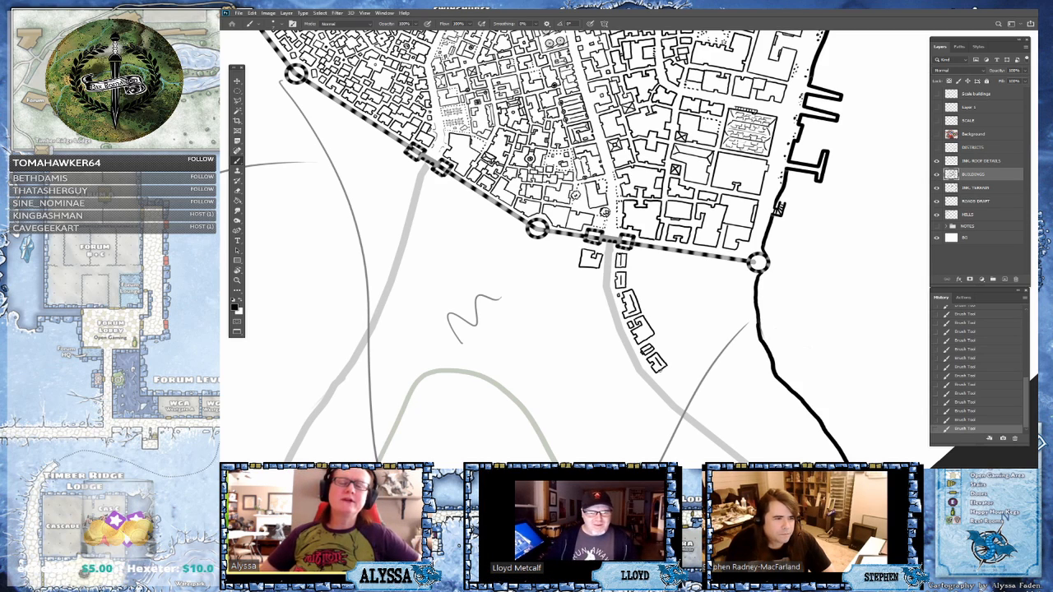
- Draw a loose cluster of small detached buildings at the far end of the roadside row, around the thin grey line
scroll(733, 414, down, 2)
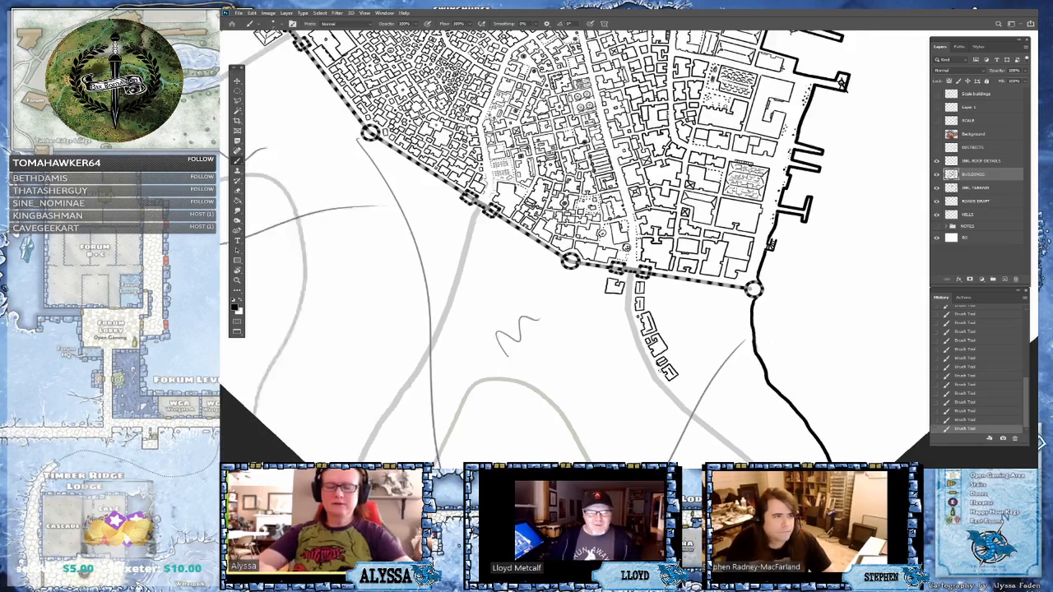
scroll(679, 329, down, 1)
drag(571, 360, 660, 371)
scroll(765, 362, up, 3)
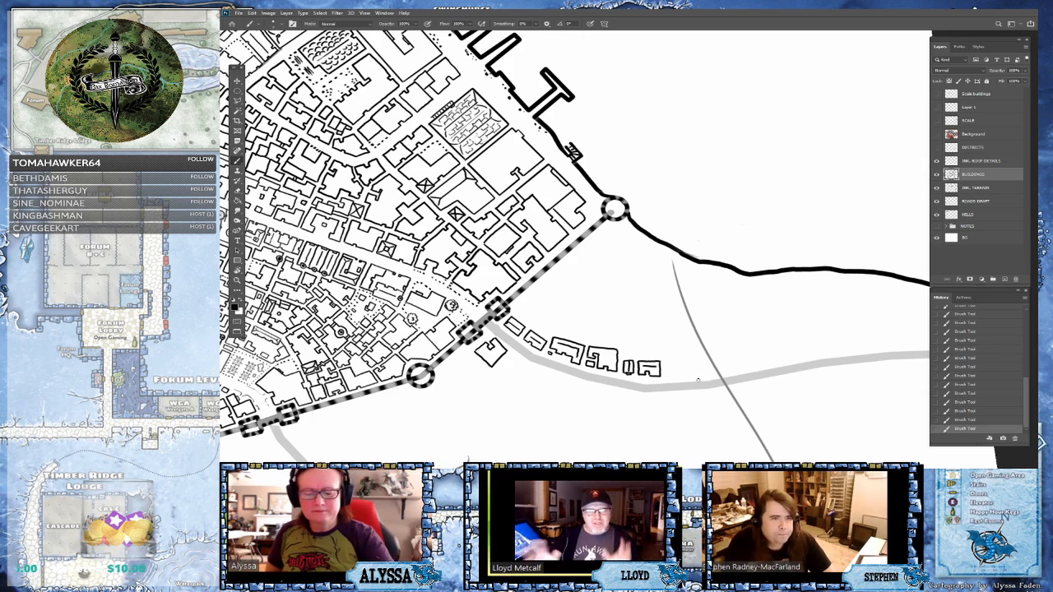
mouse_move(666, 362)
mouse_down()
mouse_move(684, 339)
mouse_move(695, 340)
mouse_move(687, 331)
mouse_move(718, 366)
mouse_up()
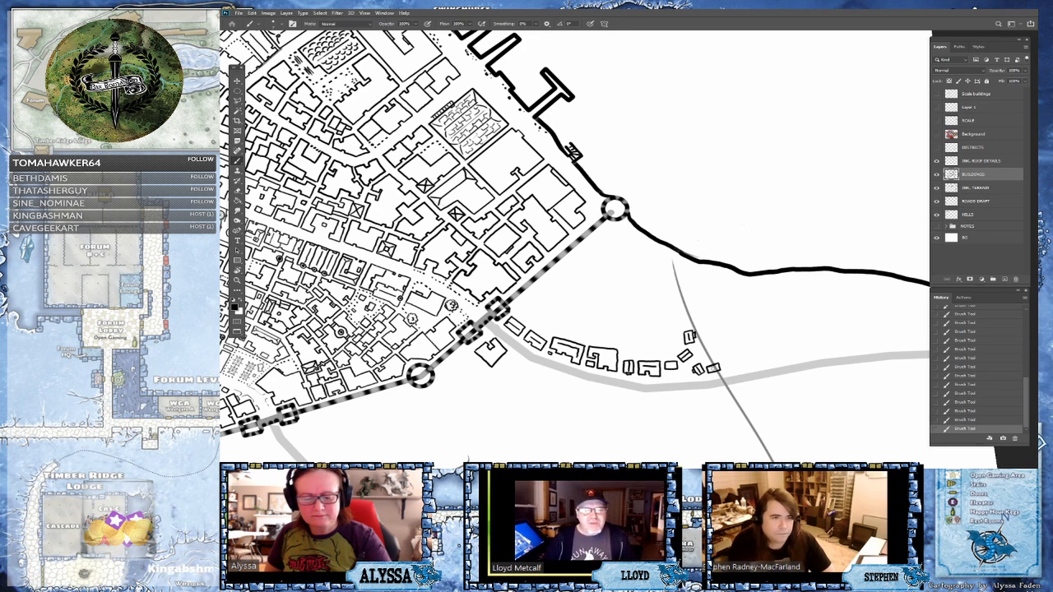
- Draw a row of small buildings beside the square building, running away from the road outside the wall and ending in a notched outline
scroll(719, 317, down, 3)
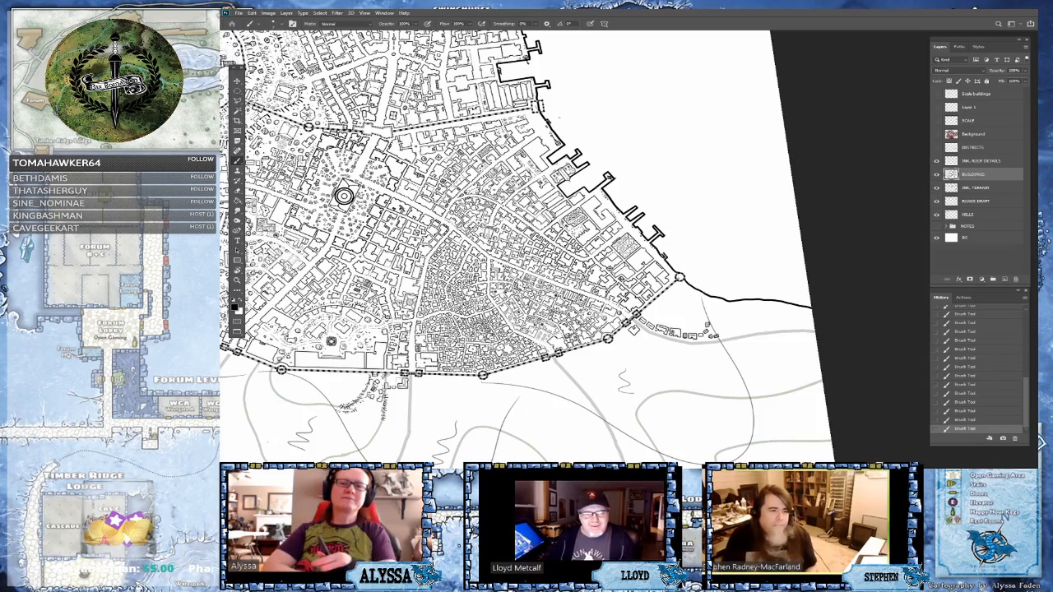
scroll(698, 292, up, 2)
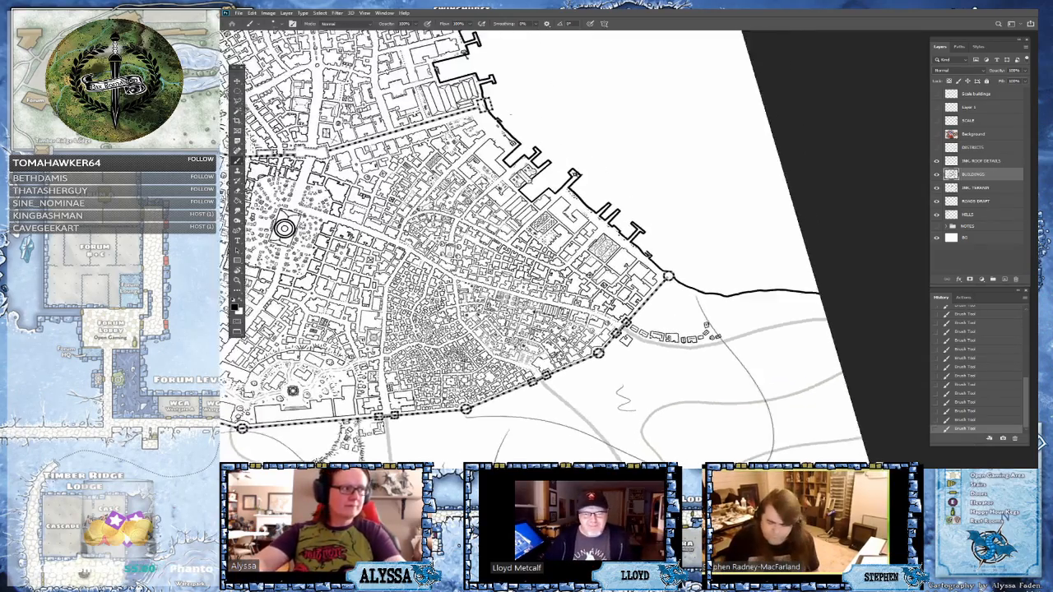
scroll(632, 330, down, 3)
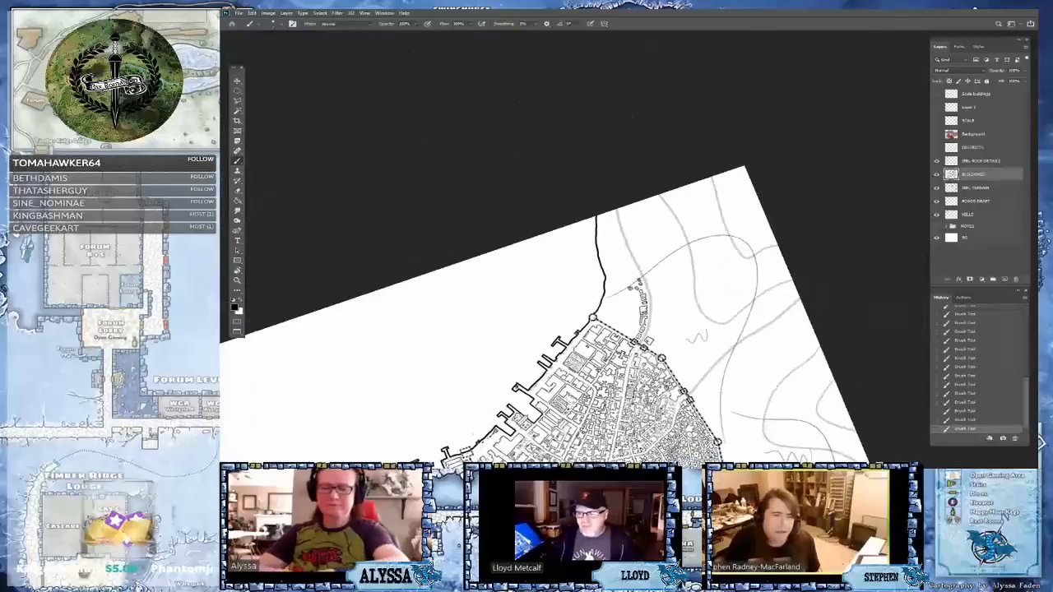
scroll(648, 338, up, 3)
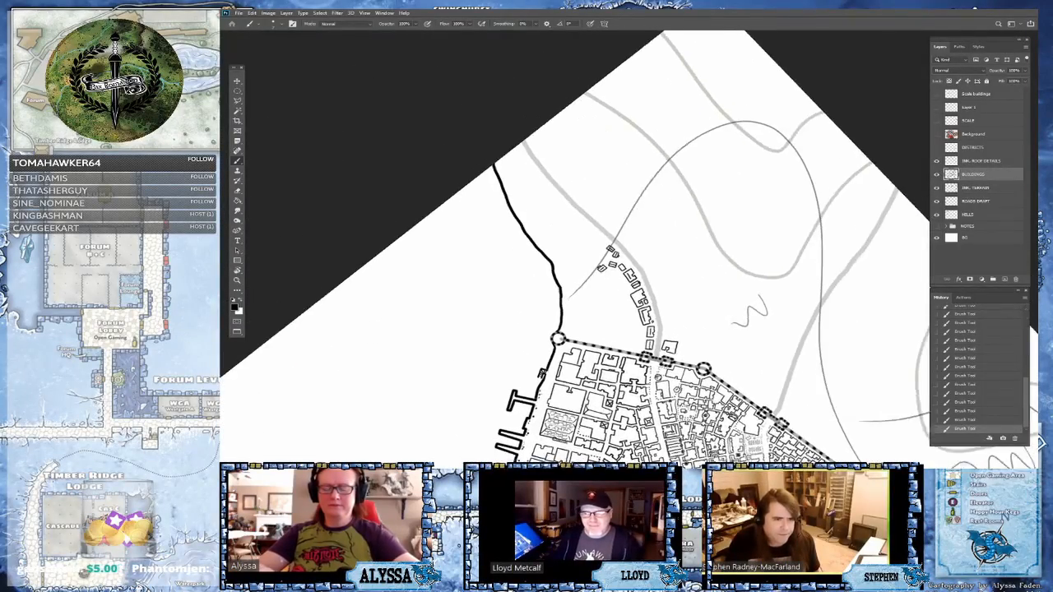
scroll(629, 360, up, 3)
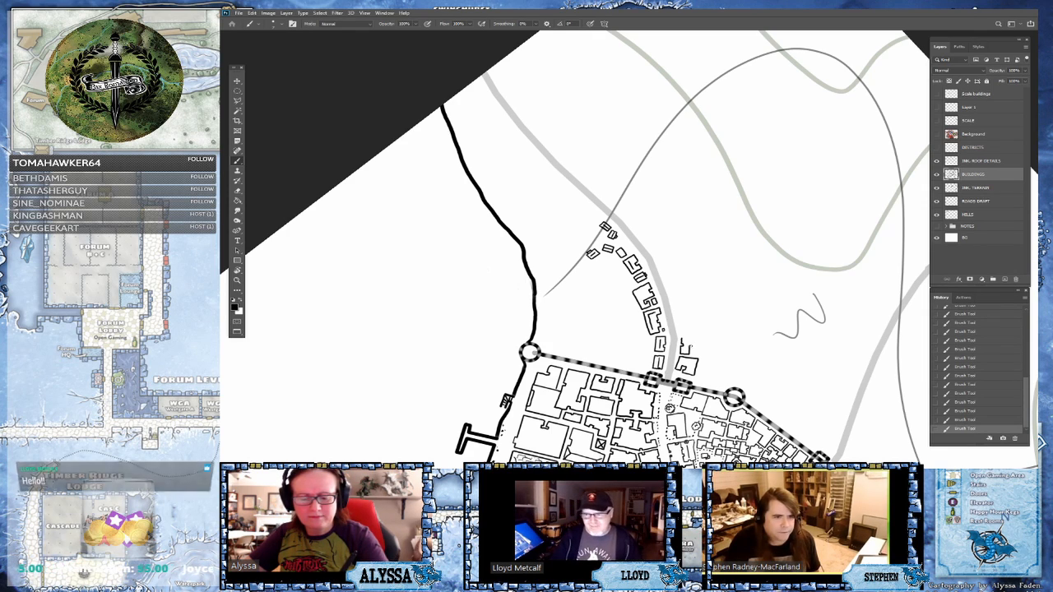
drag(687, 338, 700, 349)
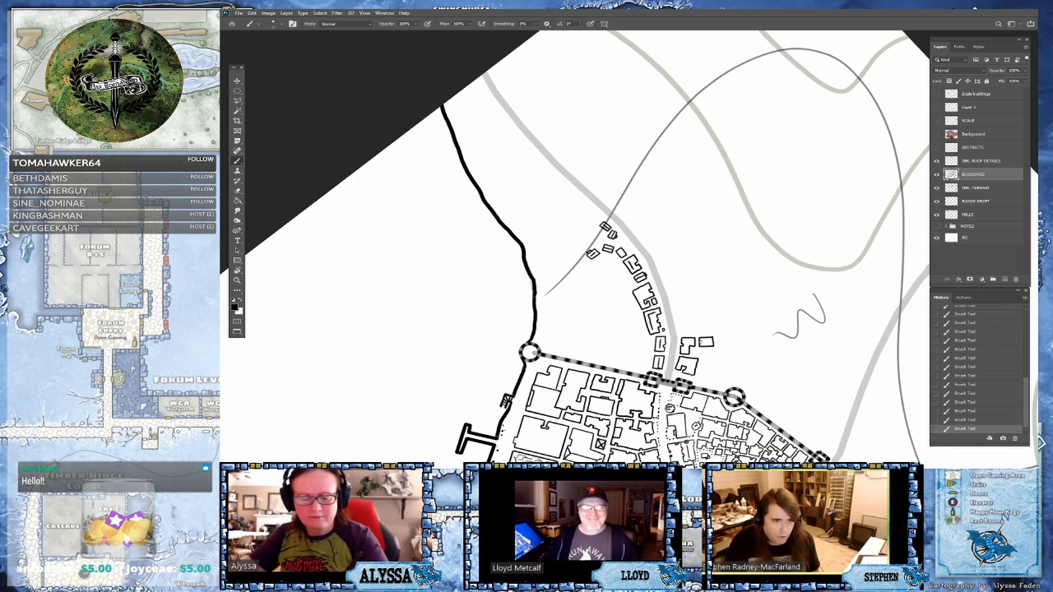
drag(698, 342, 712, 342)
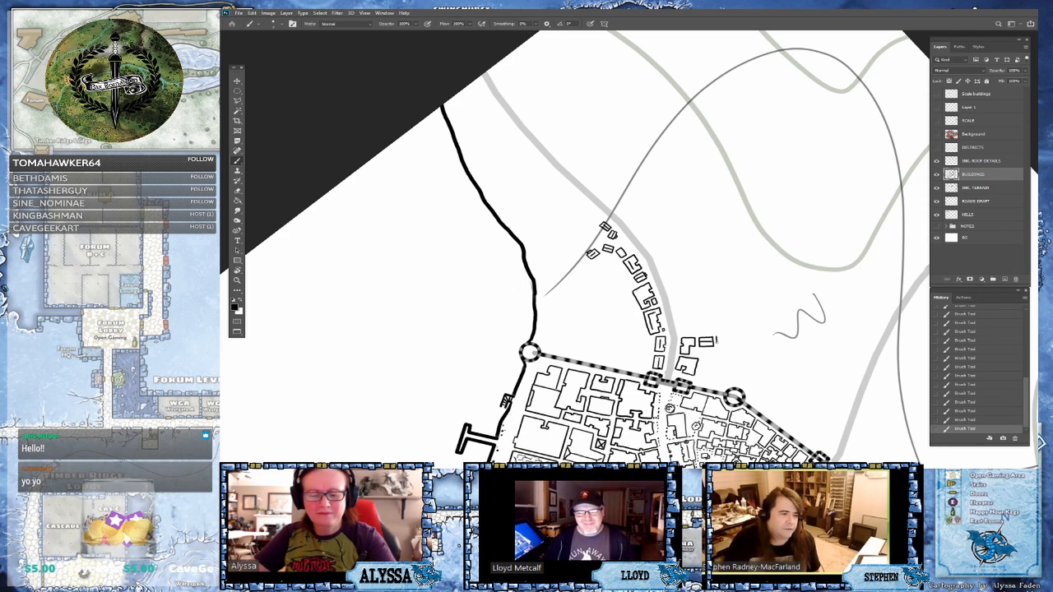
mouse_move(718, 338)
mouse_down()
mouse_move(724, 345)
mouse_move(720, 337)
mouse_up()
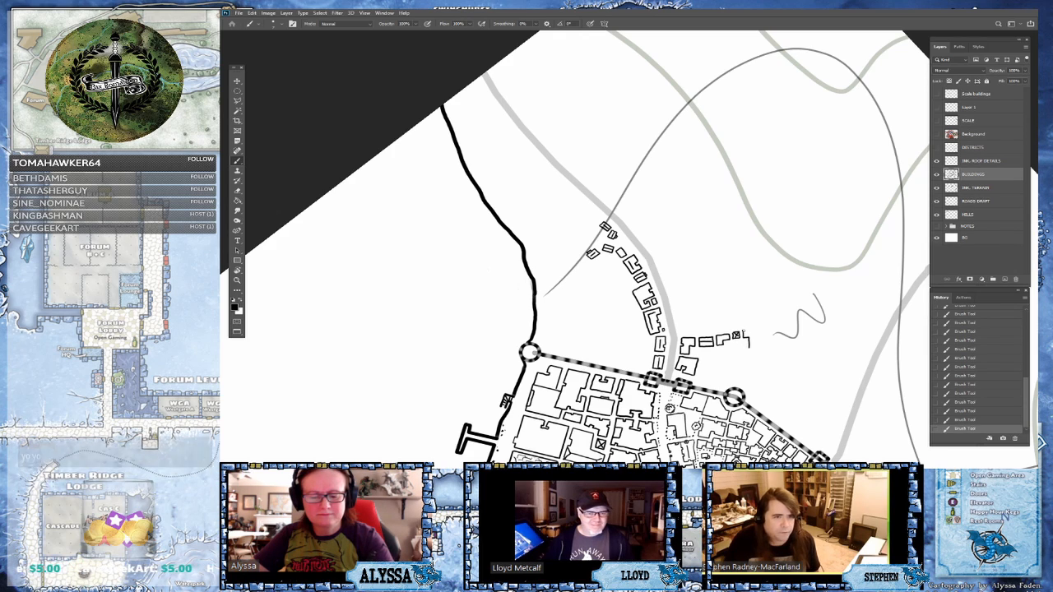
mouse_move(743, 332)
mouse_down()
mouse_move(758, 329)
mouse_move(759, 347)
mouse_move(755, 330)
mouse_up()
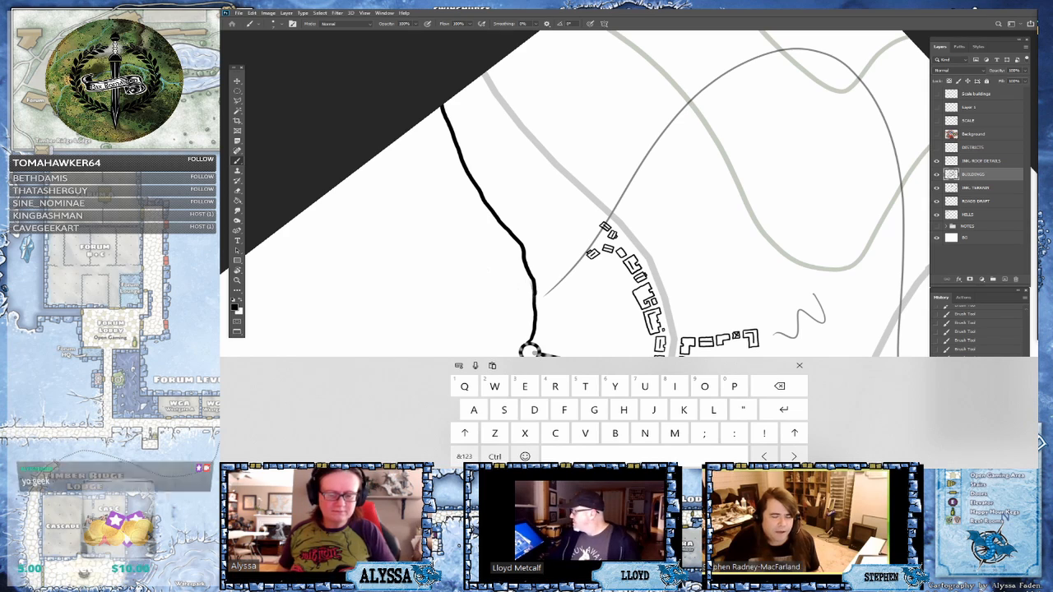
click(797, 365)
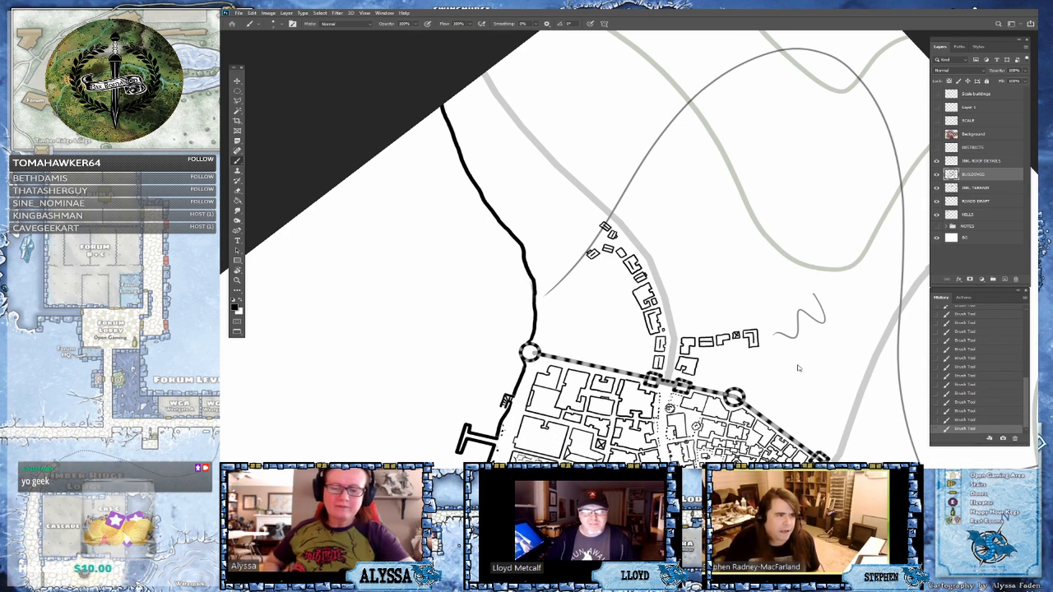
- Ink a narrow building, a larger notched one and a small rectangular one along the road beyond the square building
drag(798, 367, 790, 385)
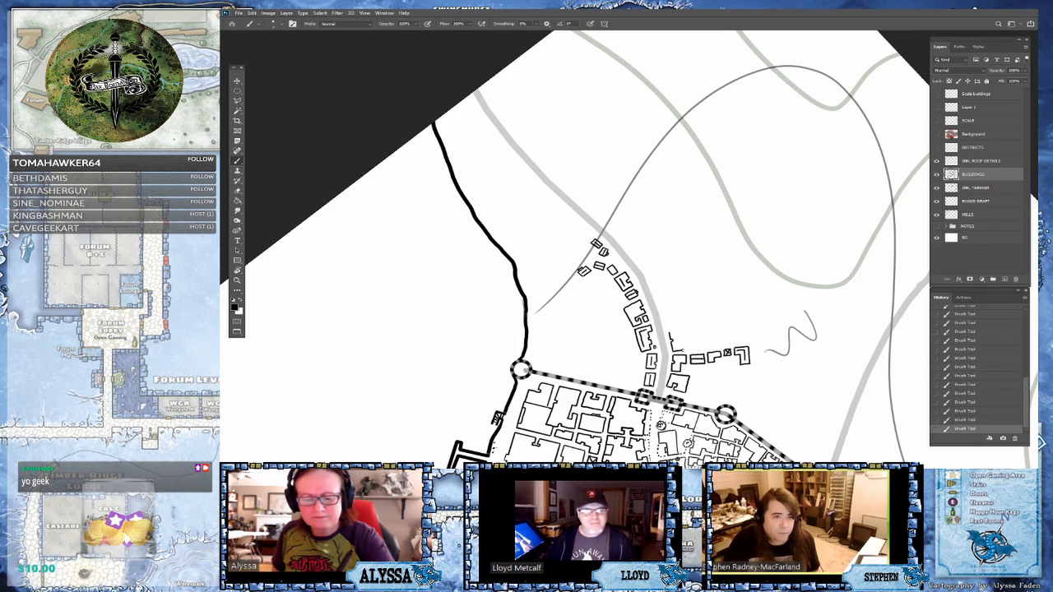
mouse_move(669, 333)
mouse_down()
mouse_move(681, 331)
mouse_move(684, 347)
mouse_up()
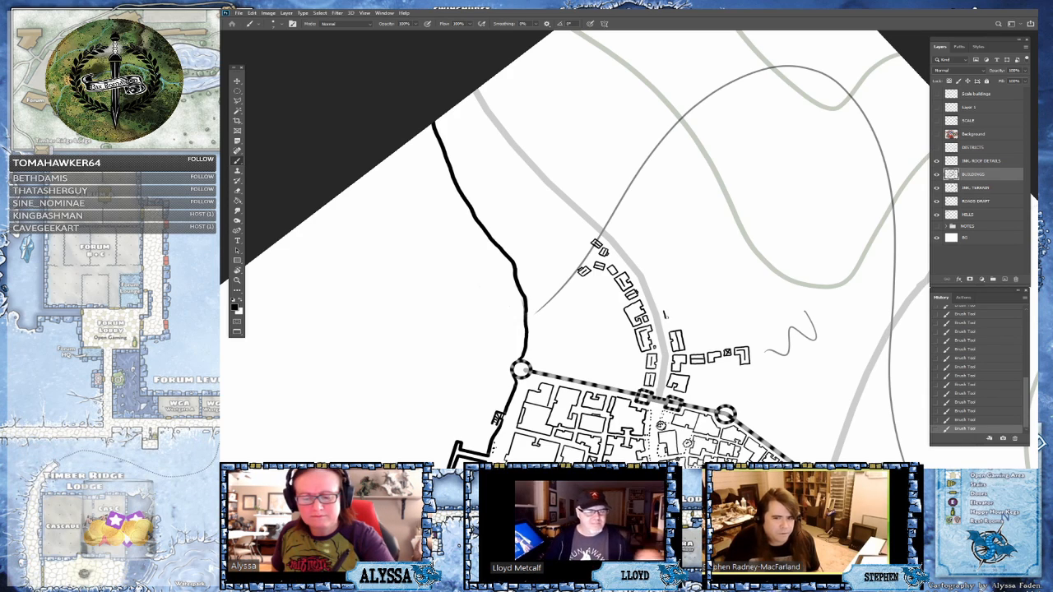
mouse_move(667, 327)
mouse_down()
mouse_move(677, 329)
mouse_move(673, 308)
mouse_move(683, 308)
mouse_up()
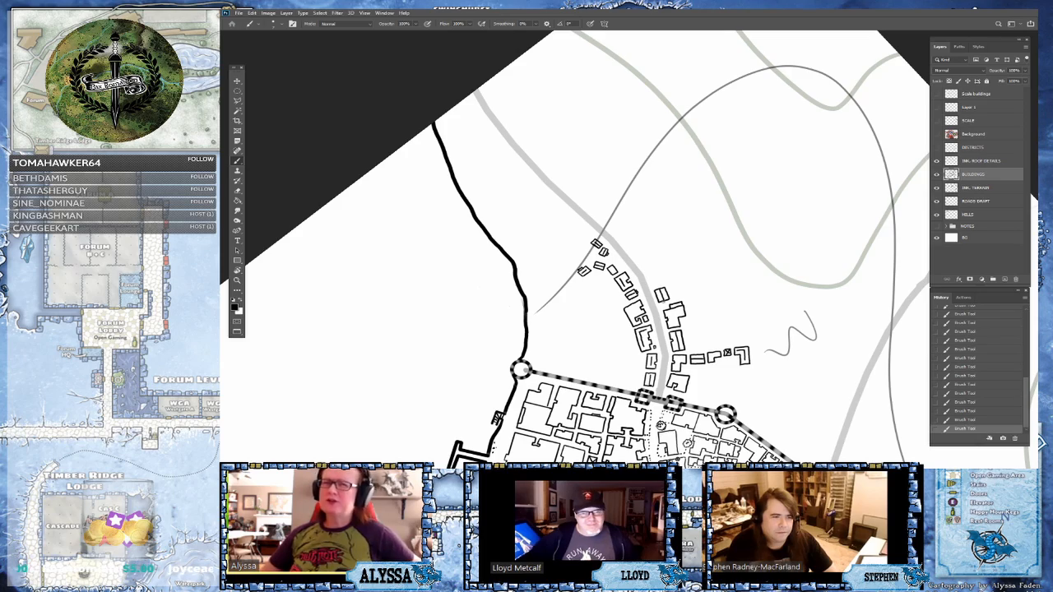
- Extend that roadside row with small detached buildings, some with crossed roofs, a hooked one set back, and a notched outline at the end
scroll(699, 230, up, 2)
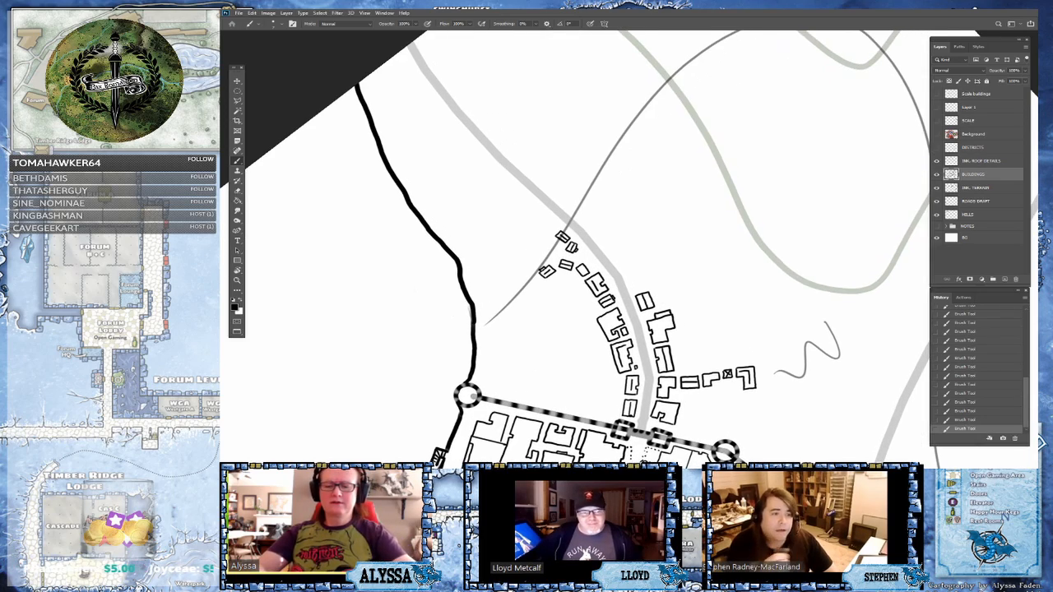
scroll(699, 247, down, 3)
scroll(576, 247, down, 3)
scroll(576, 246, up, 3)
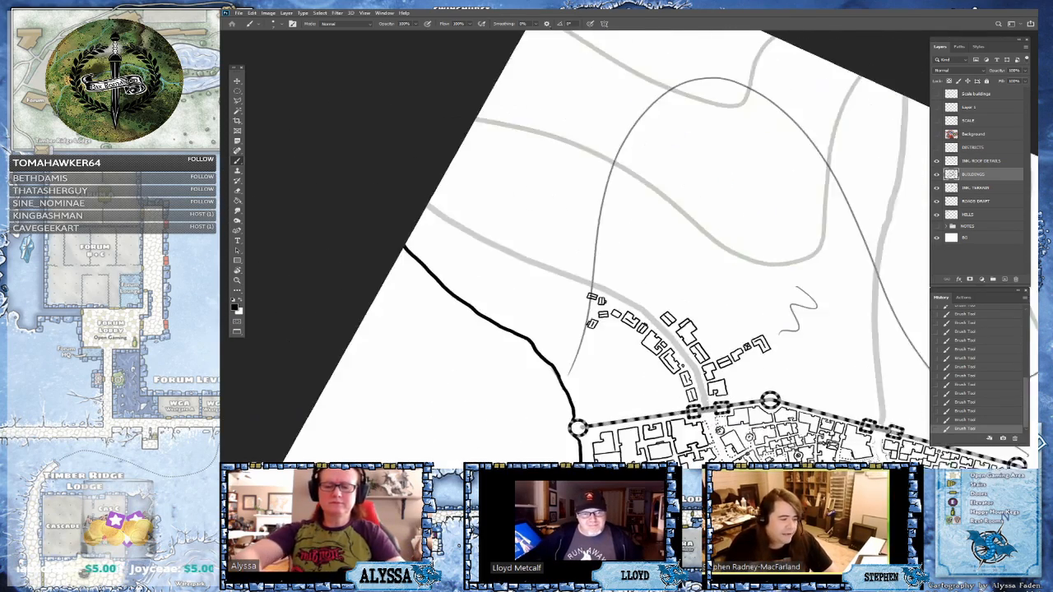
scroll(576, 246, down, 2)
scroll(576, 247, up, 2)
scroll(604, 349, up, 3)
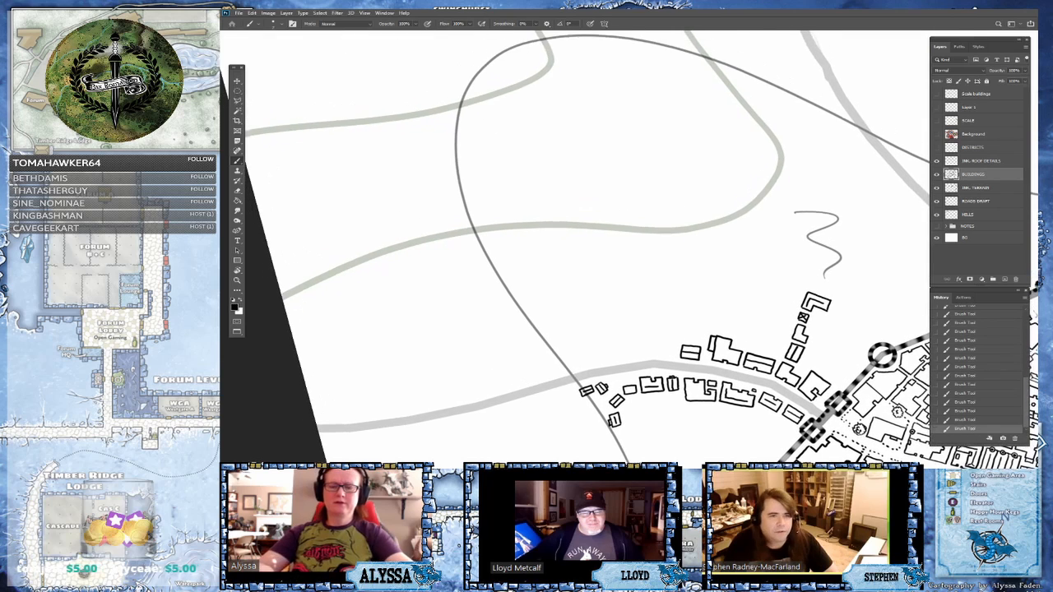
drag(883, 357, 891, 315)
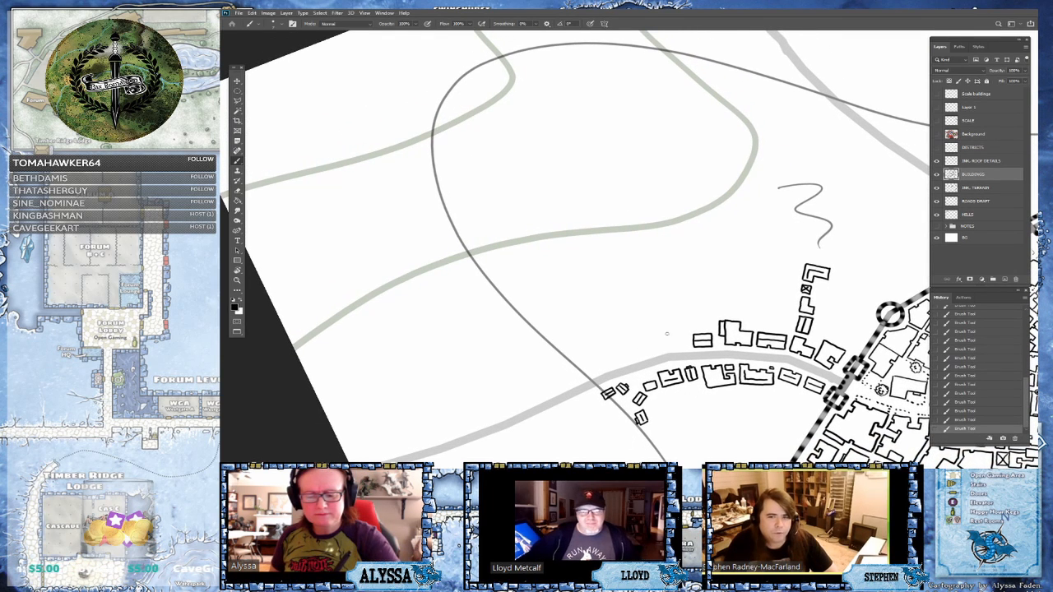
mouse_move(664, 336)
mouse_down()
mouse_move(674, 330)
mouse_move(677, 341)
mouse_move(664, 338)
mouse_move(684, 309)
mouse_move(671, 310)
mouse_move(674, 323)
mouse_move(683, 314)
mouse_up()
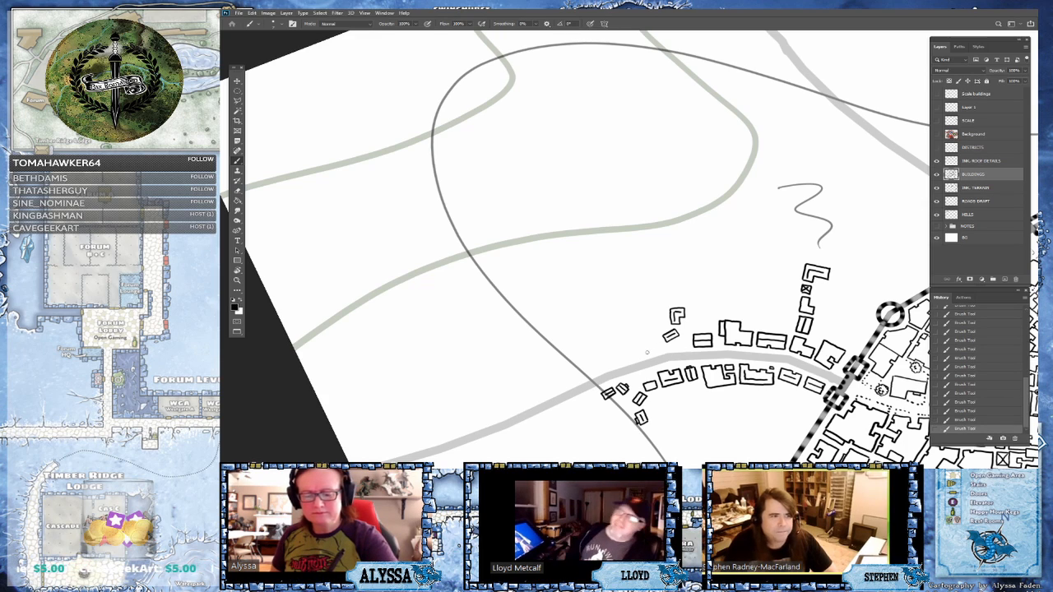
mouse_move(646, 350)
mouse_down()
mouse_move(660, 354)
mouse_move(656, 345)
mouse_move(646, 348)
mouse_move(657, 356)
mouse_move(631, 362)
mouse_move(645, 360)
mouse_move(627, 346)
mouse_move(639, 362)
mouse_move(588, 373)
mouse_move(603, 377)
mouse_move(610, 370)
mouse_move(600, 365)
mouse_up()
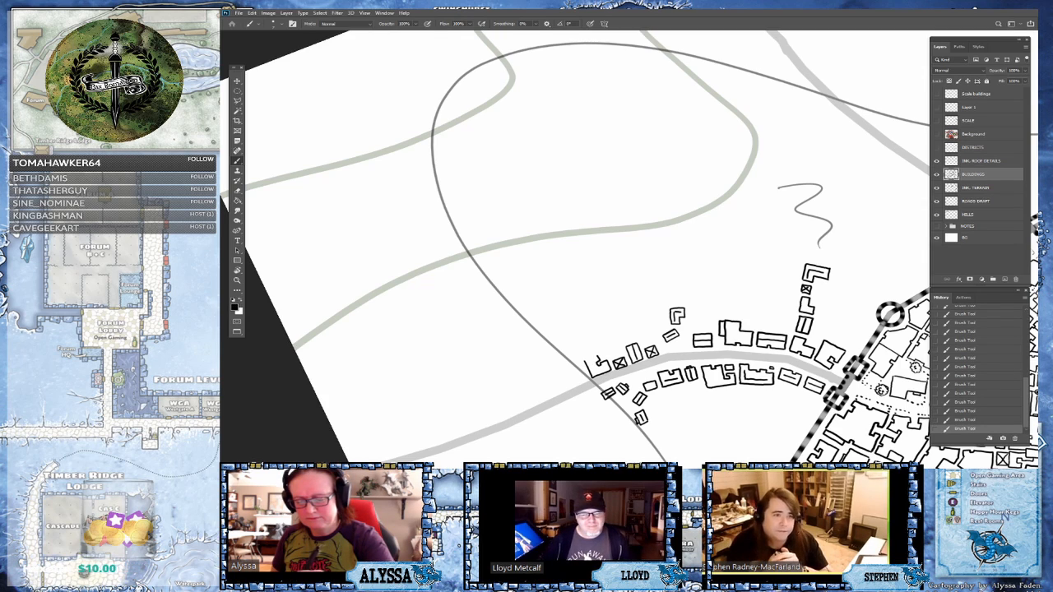
drag(599, 357, 585, 362)
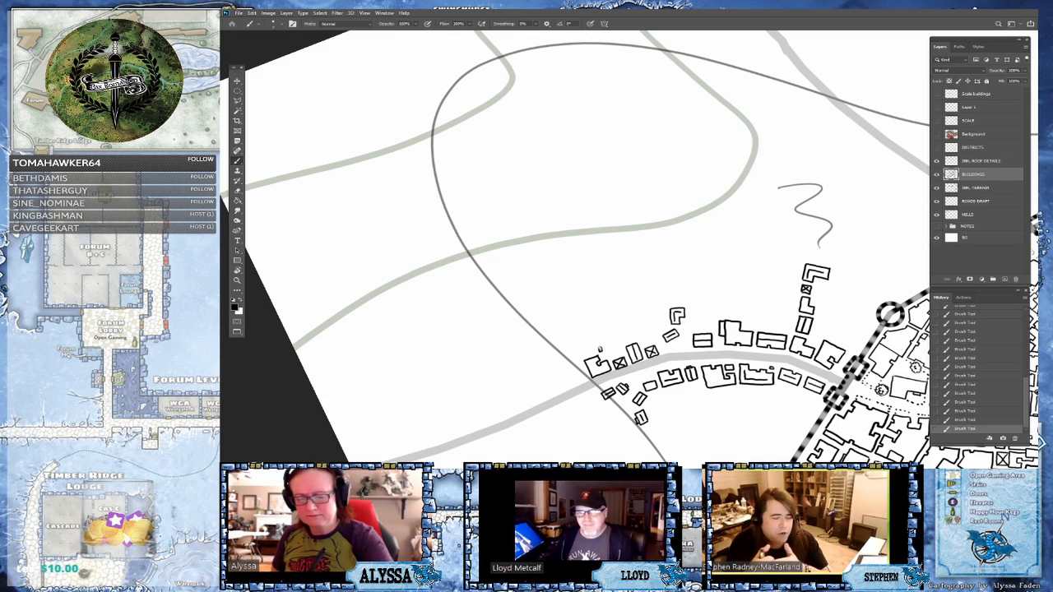
- Switch to the terrain layer and ink dots and short dashes beside the coastline near the map's edge
scroll(600, 353, down, 5)
scroll(609, 346, up, 3)
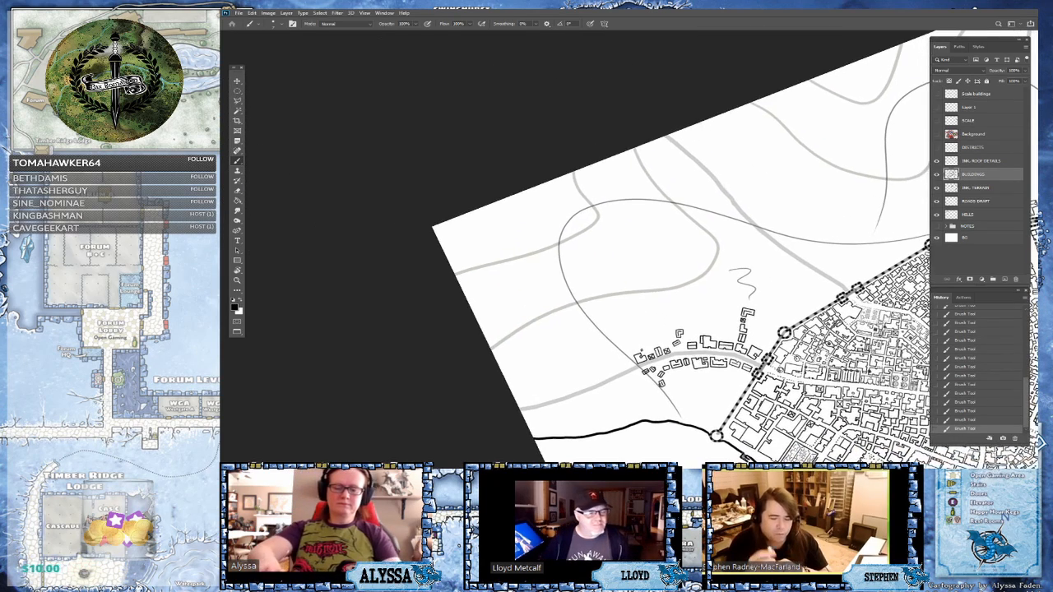
drag(761, 316, 659, 224)
drag(662, 280, 587, 127)
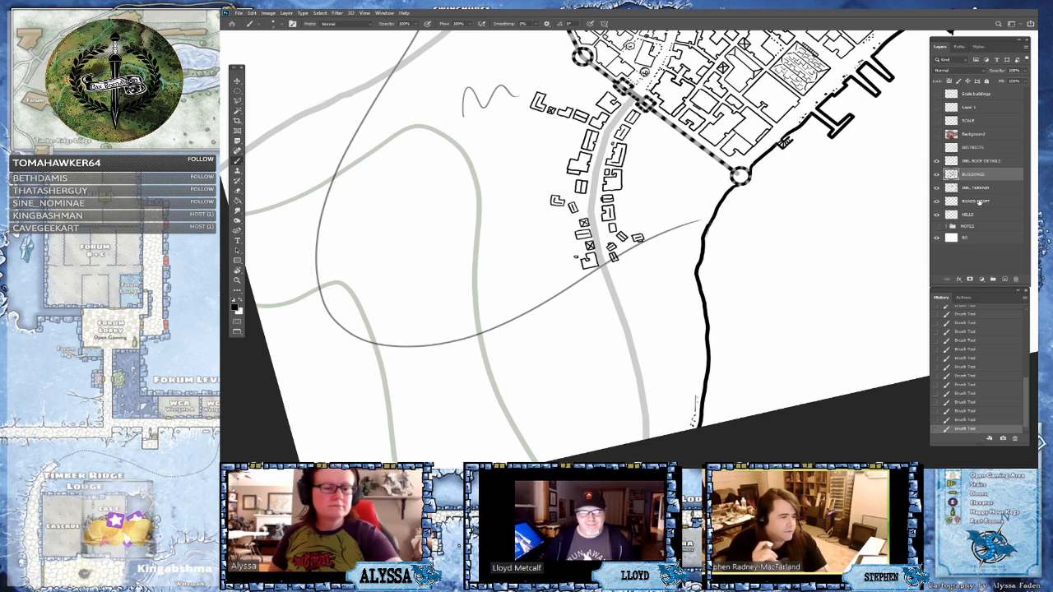
click(975, 188)
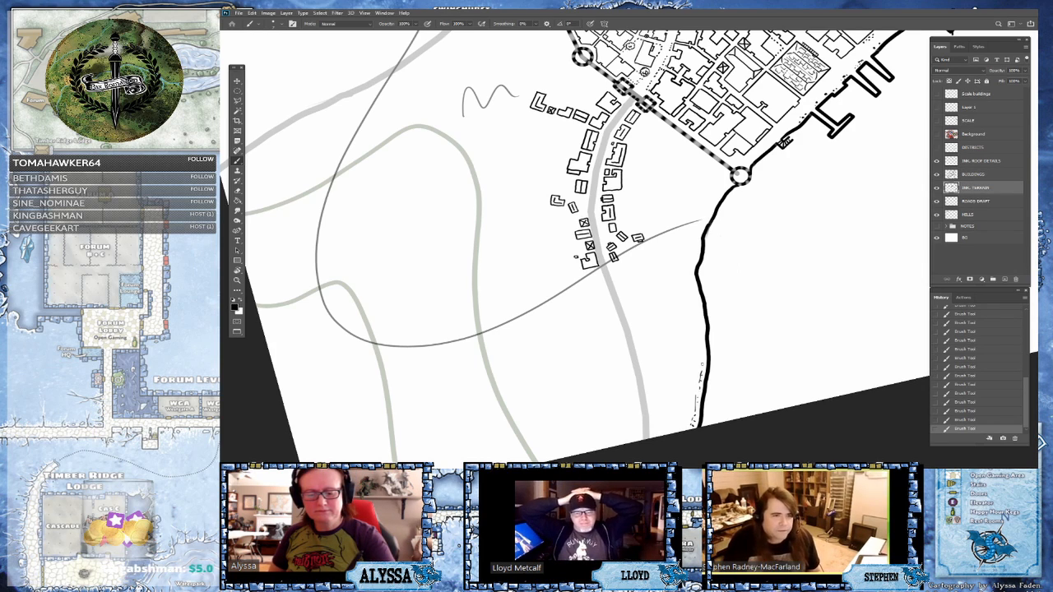
click(703, 358)
click(702, 353)
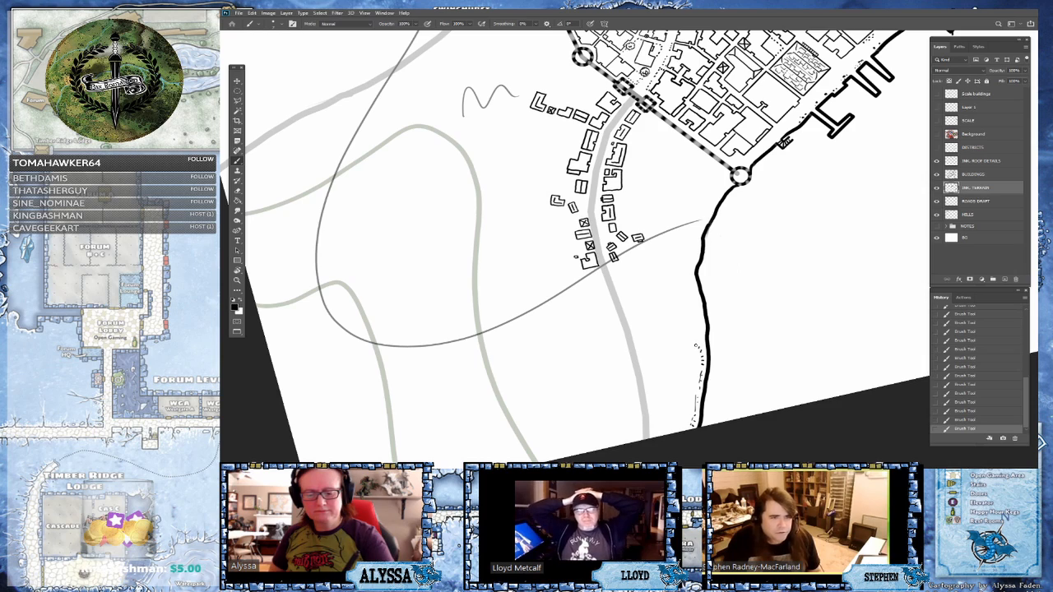
mouse_move(701, 352)
mouse_down()
mouse_move(703, 362)
mouse_move(699, 346)
mouse_up()
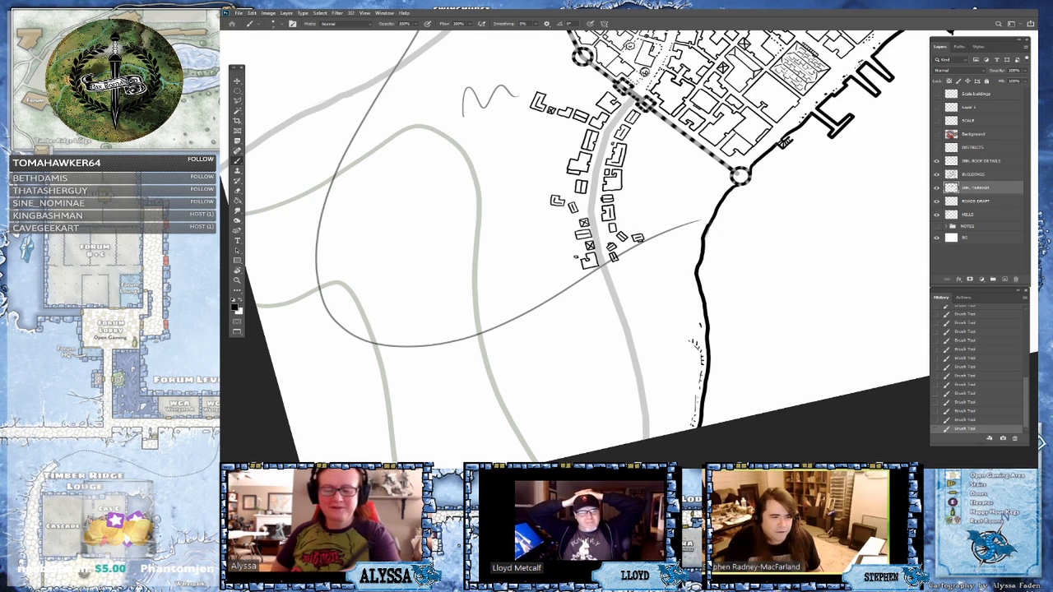
- Continue the dotted and dashed shore texture along the coast to the wall's corner tower, adding a curved cluster inland
drag(689, 324, 692, 328)
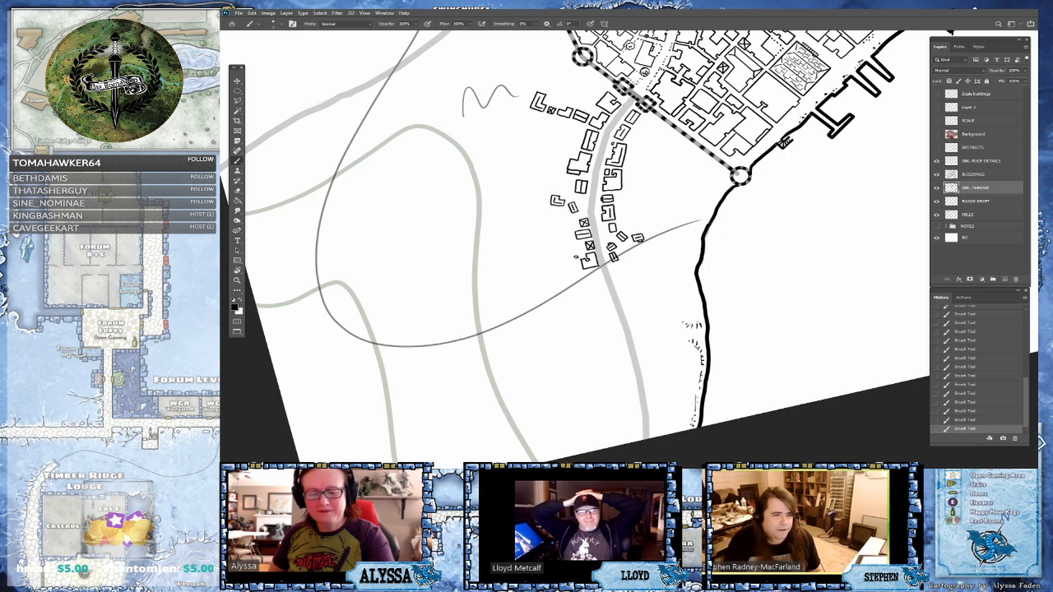
drag(691, 321, 698, 310)
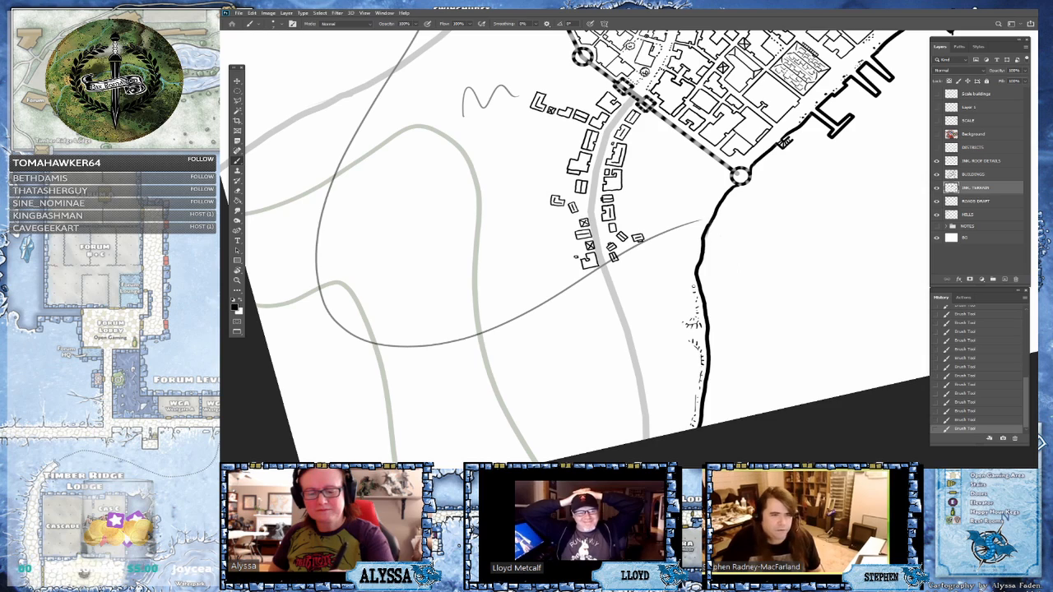
mouse_move(691, 283)
mouse_down()
mouse_move(693, 296)
mouse_move(695, 243)
mouse_up()
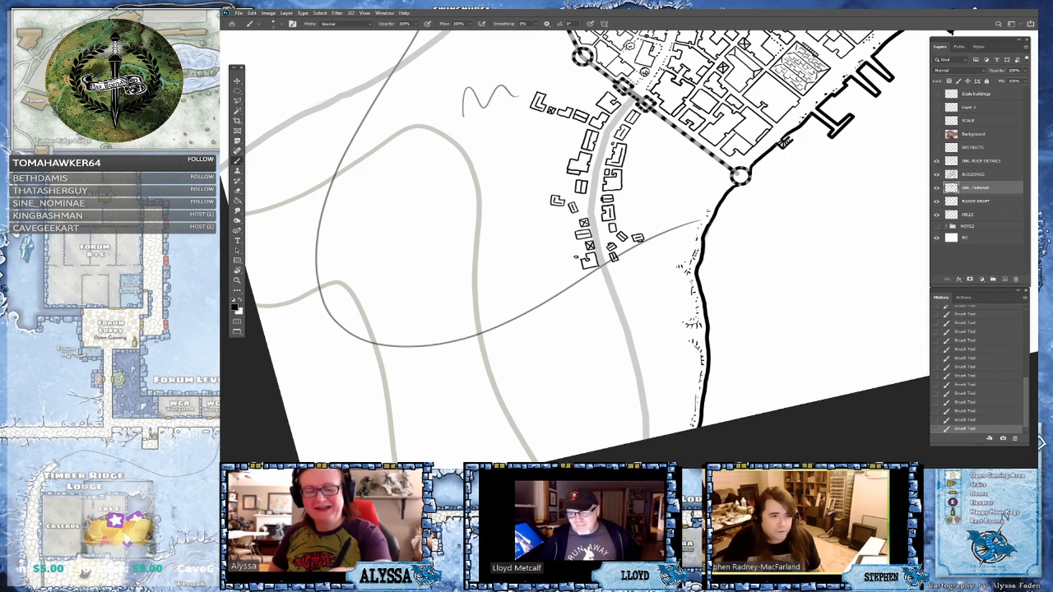
drag(712, 203, 709, 212)
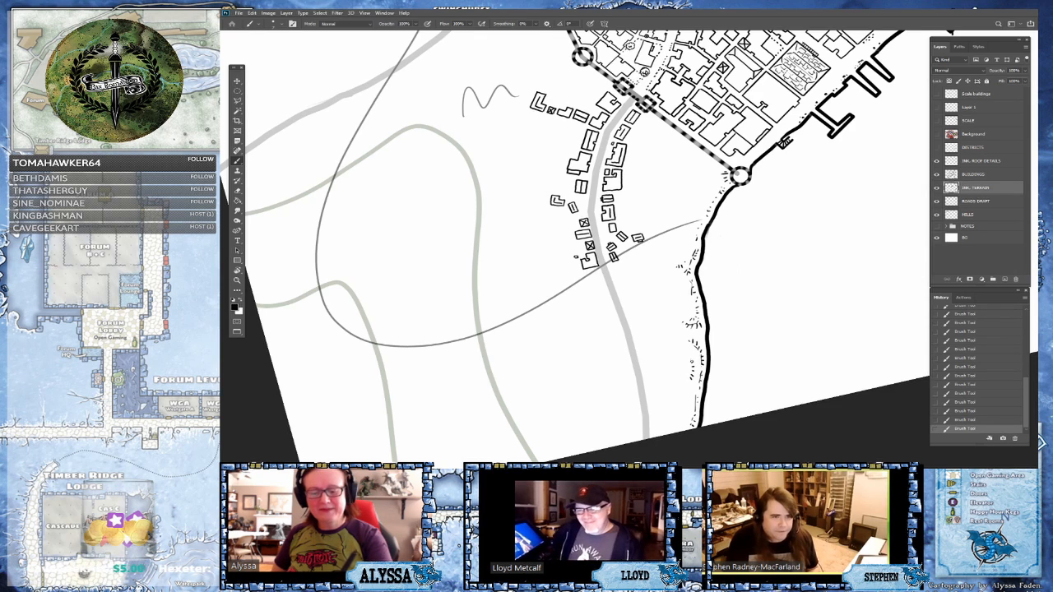
drag(685, 355, 688, 384)
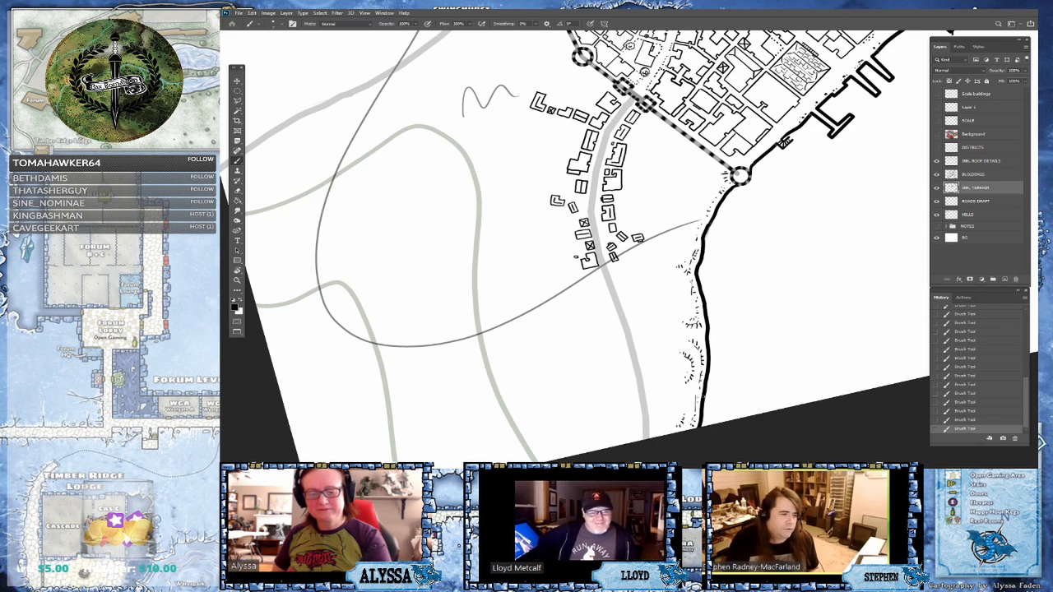
- Ink short hatch strokes around the bend of the outermost hill contour and along its short side to the map's edge
scroll(704, 397, down, 2)
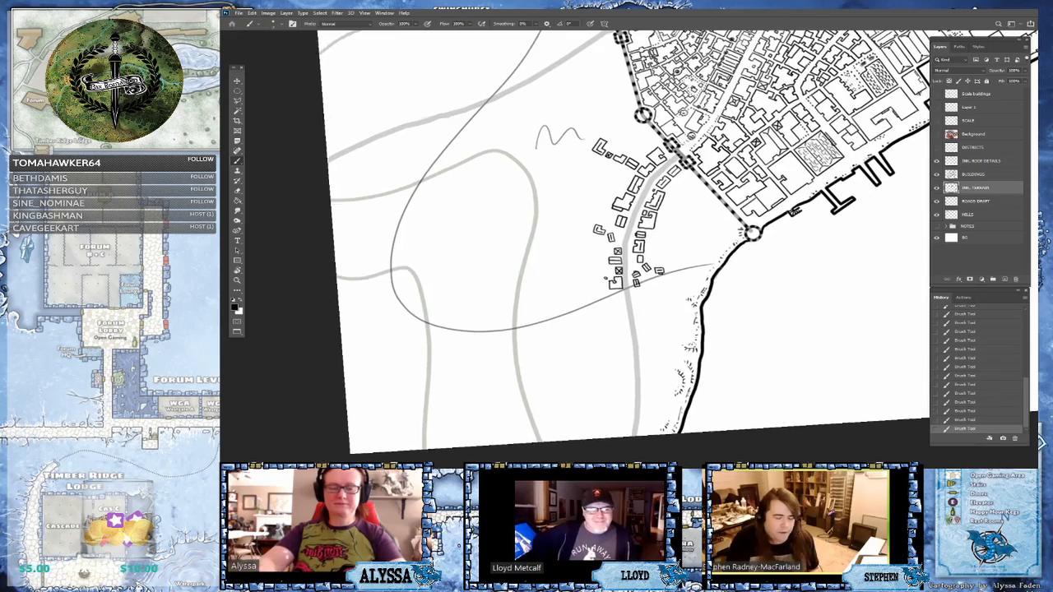
scroll(797, 401, down, 2)
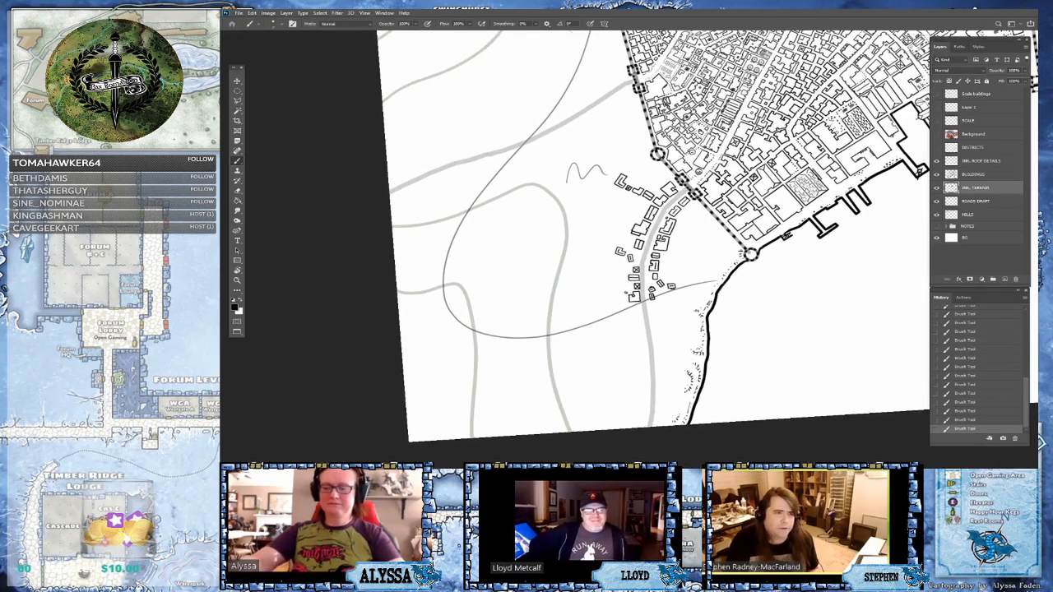
scroll(626, 247, left, 2)
scroll(576, 239, up, 2)
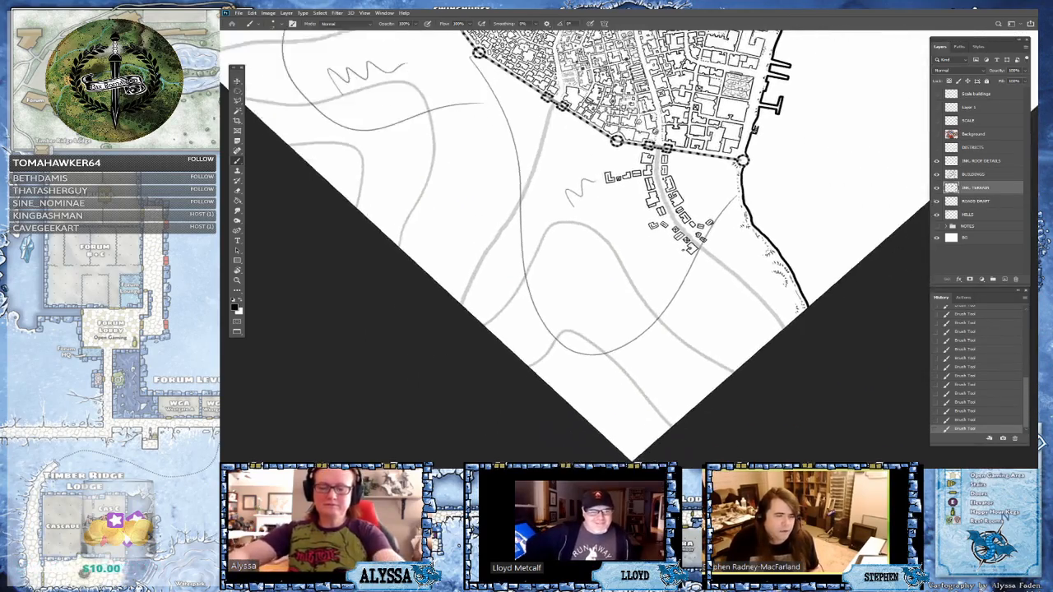
scroll(576, 247, left, 2)
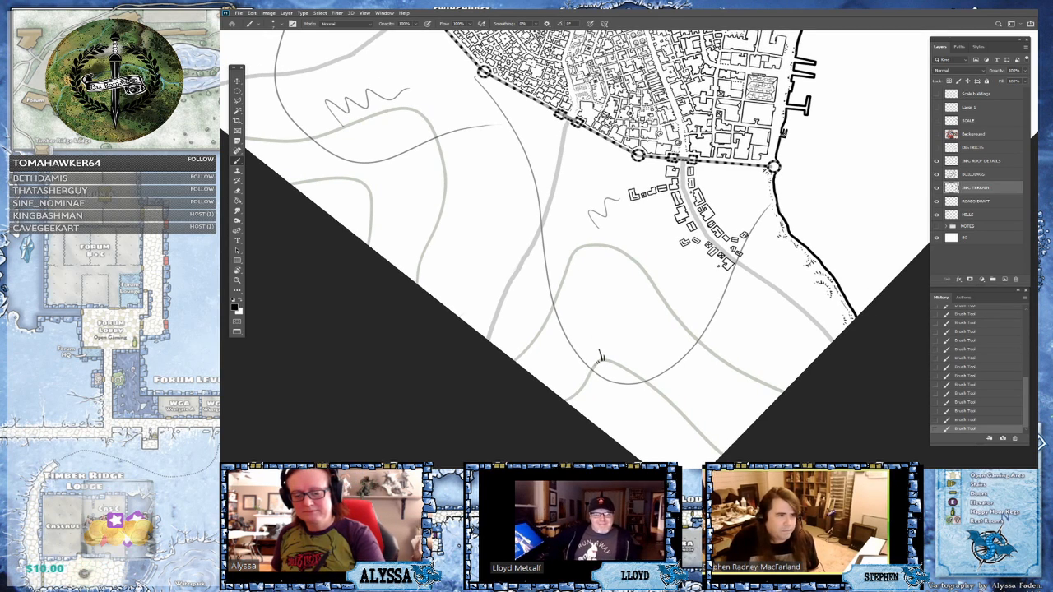
mouse_move(606, 362)
mouse_down()
mouse_move(613, 354)
mouse_move(595, 363)
mouse_up()
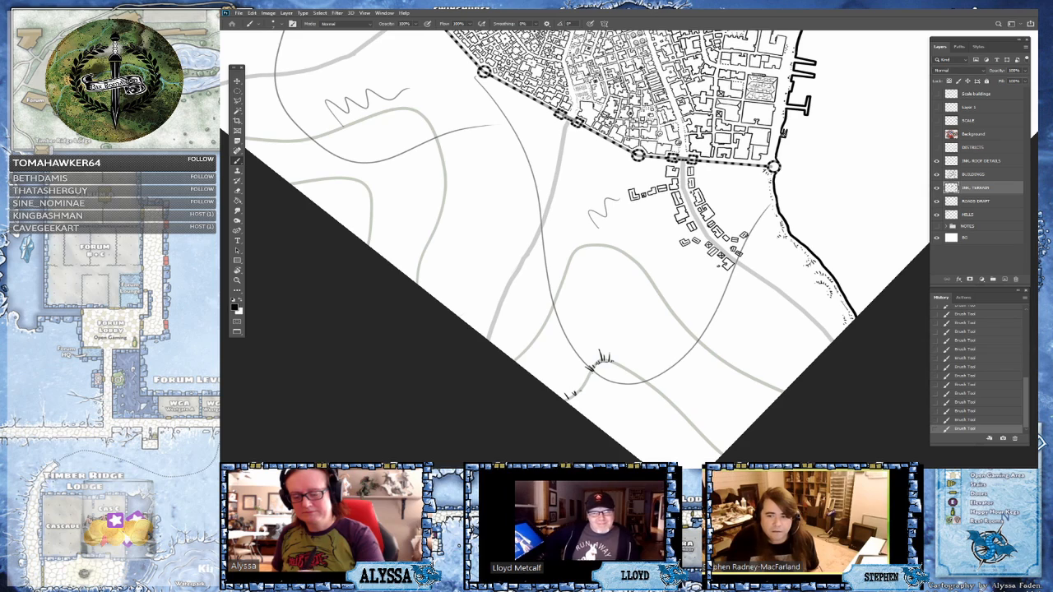
drag(576, 390, 593, 368)
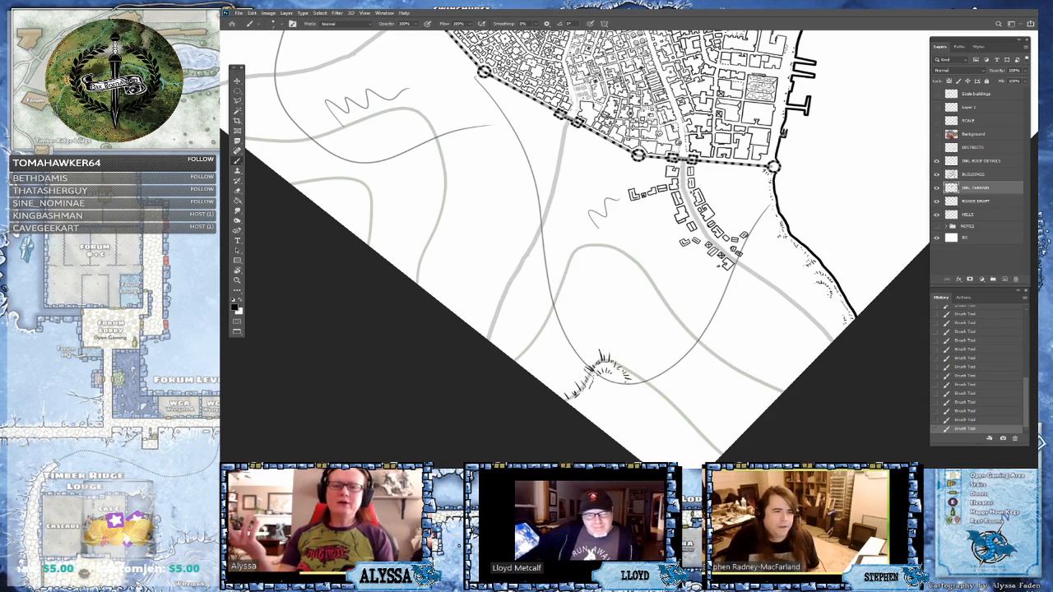
- Continue the hatch strokes from the bend along the long side of the hill contour to the opposite map edge
scroll(693, 276, up, 2)
scroll(694, 275, down, 2)
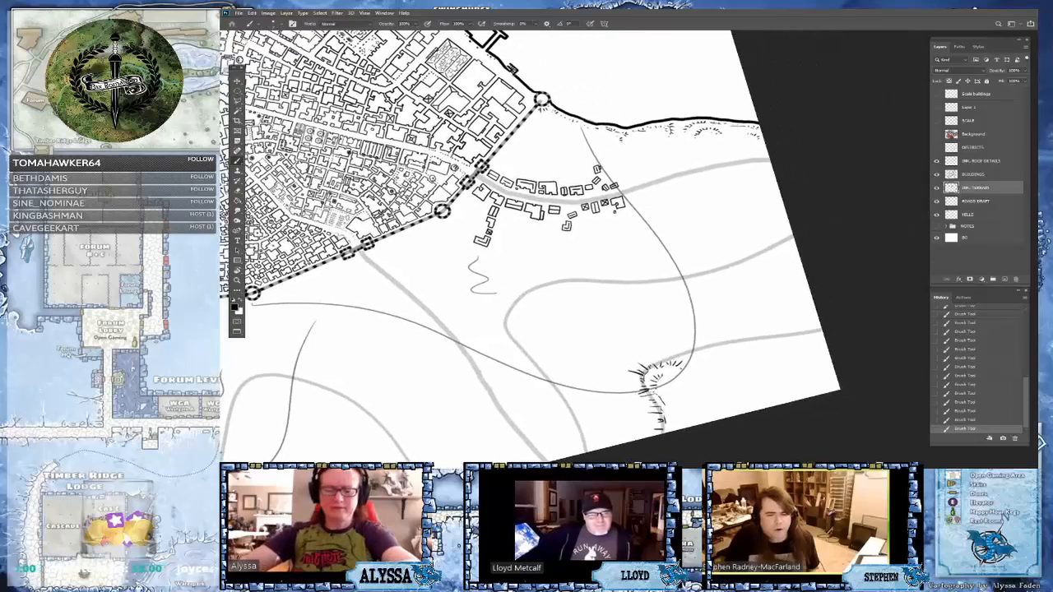
scroll(713, 359, up, 3)
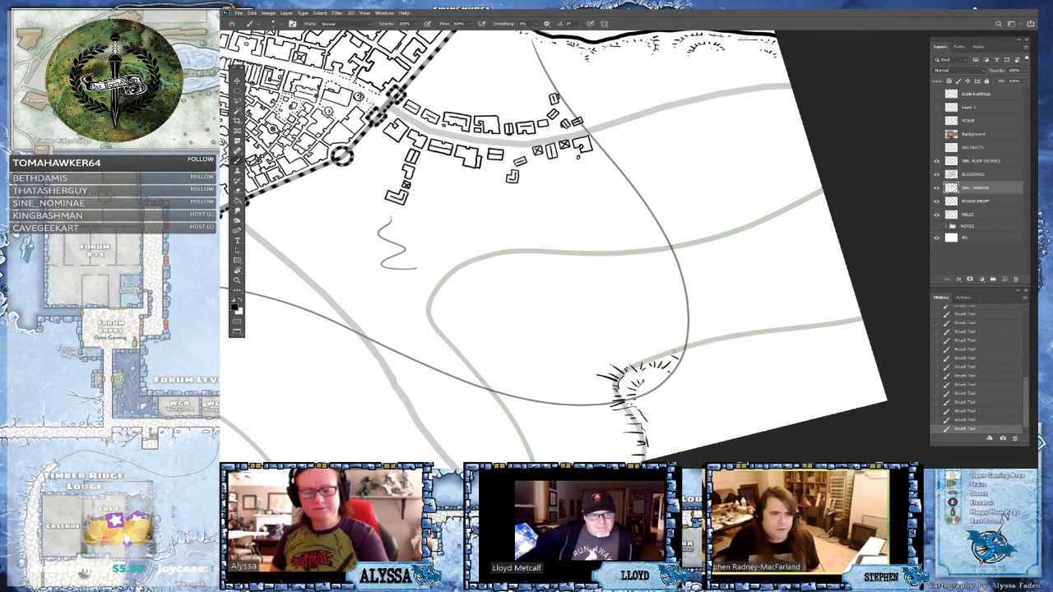
mouse_move(680, 349)
mouse_down()
mouse_move(673, 365)
mouse_move(692, 349)
mouse_move(714, 355)
mouse_move(689, 359)
mouse_move(699, 358)
mouse_move(678, 384)
mouse_move(664, 382)
mouse_up()
mouse_move(724, 350)
mouse_down()
mouse_move(758, 347)
mouse_move(745, 355)
mouse_up()
drag(755, 348, 786, 337)
mouse_move(797, 330)
mouse_down()
mouse_move(788, 341)
mouse_move(845, 324)
mouse_up()
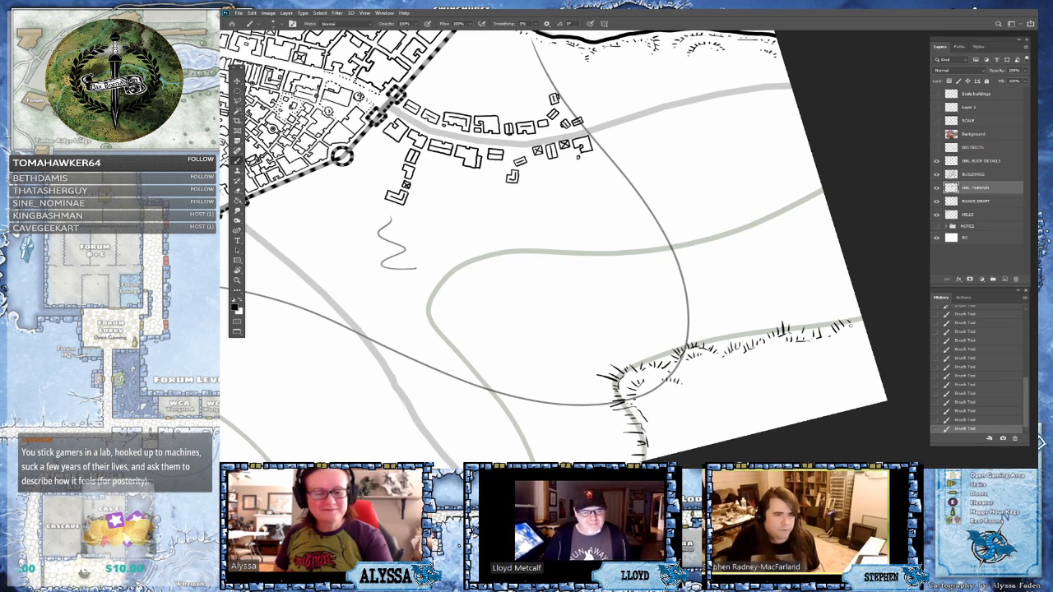
mouse_move(852, 323)
mouse_down()
mouse_move(861, 316)
mouse_move(849, 339)
mouse_move(858, 330)
mouse_up()
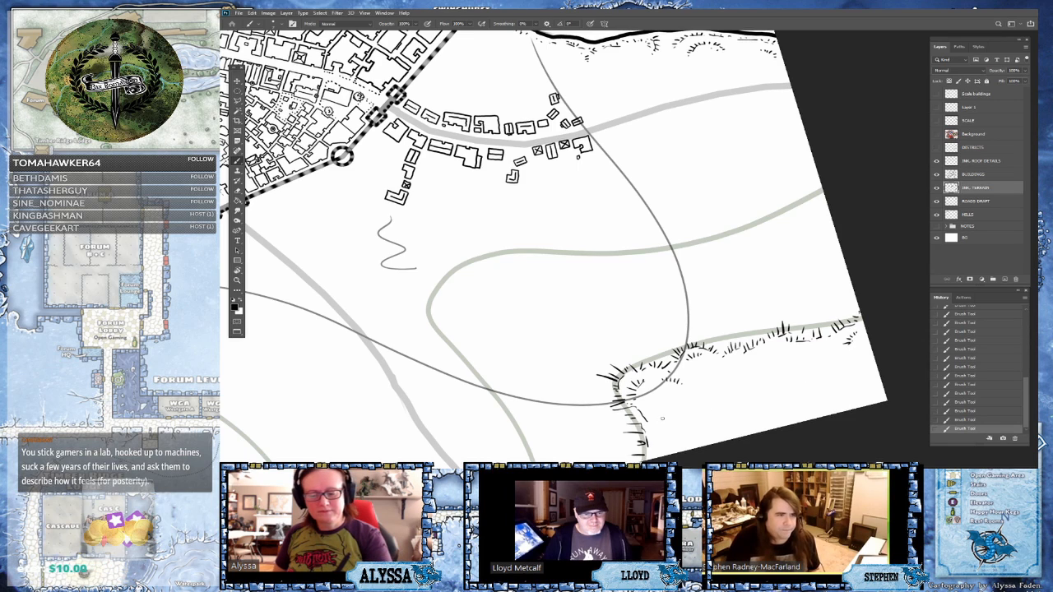
- Add inner rows of short strokes and dots inside the hatched hill edge, following its curve to suggest higher slopes
drag(656, 412, 660, 403)
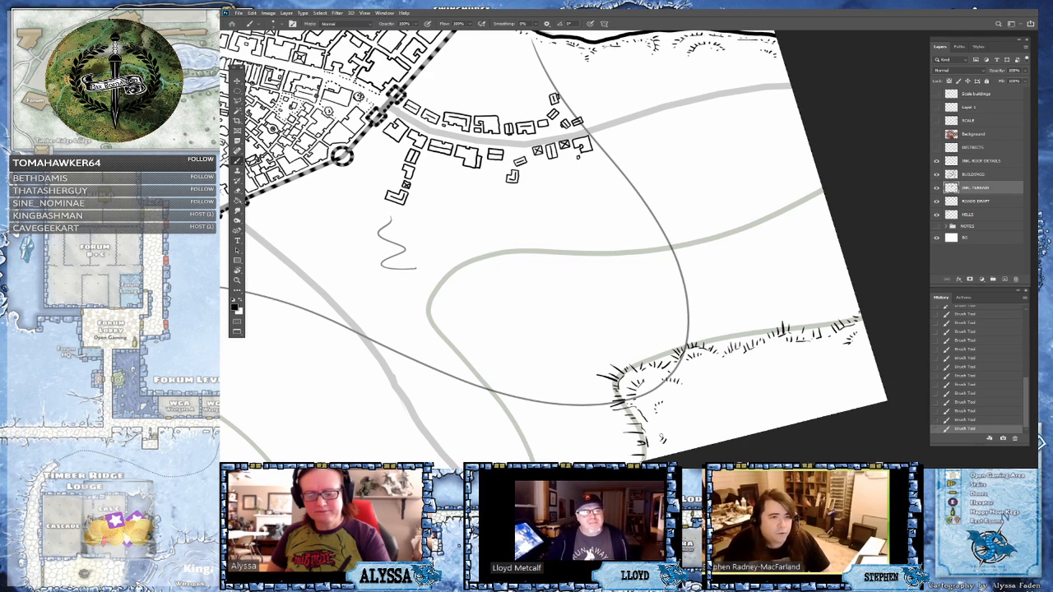
mouse_move(663, 431)
mouse_down()
mouse_move(655, 435)
mouse_move(671, 447)
mouse_up()
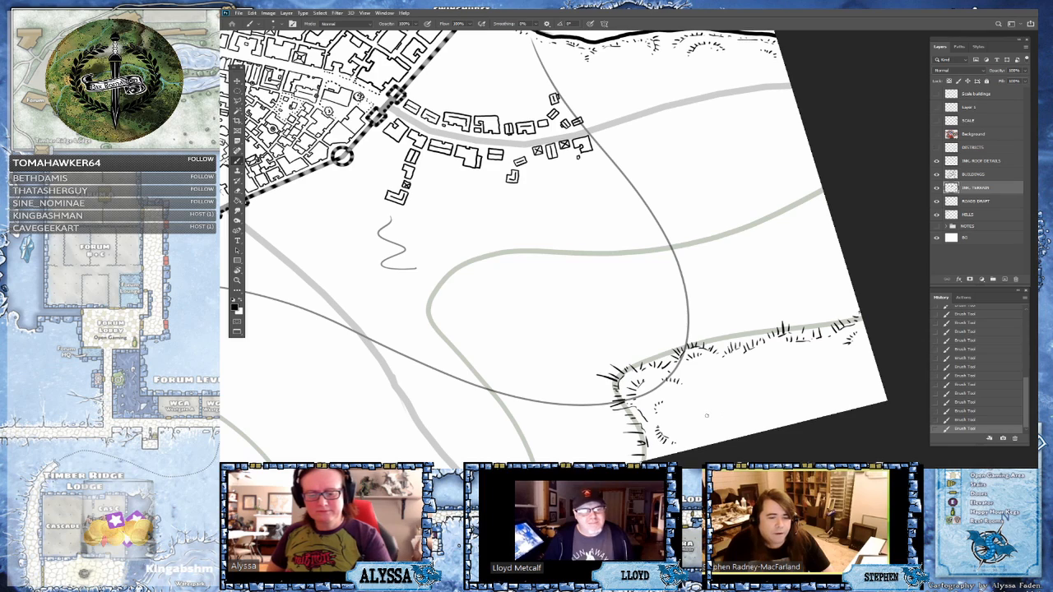
drag(708, 410, 702, 418)
mouse_move(706, 409)
mouse_down()
mouse_move(685, 418)
mouse_move(707, 393)
mouse_up()
drag(715, 383, 710, 393)
drag(725, 375, 700, 375)
mouse_move(708, 367)
mouse_down()
mouse_move(738, 371)
mouse_move(743, 387)
mouse_up()
drag(750, 377, 754, 384)
drag(766, 370, 770, 375)
drag(710, 432, 693, 446)
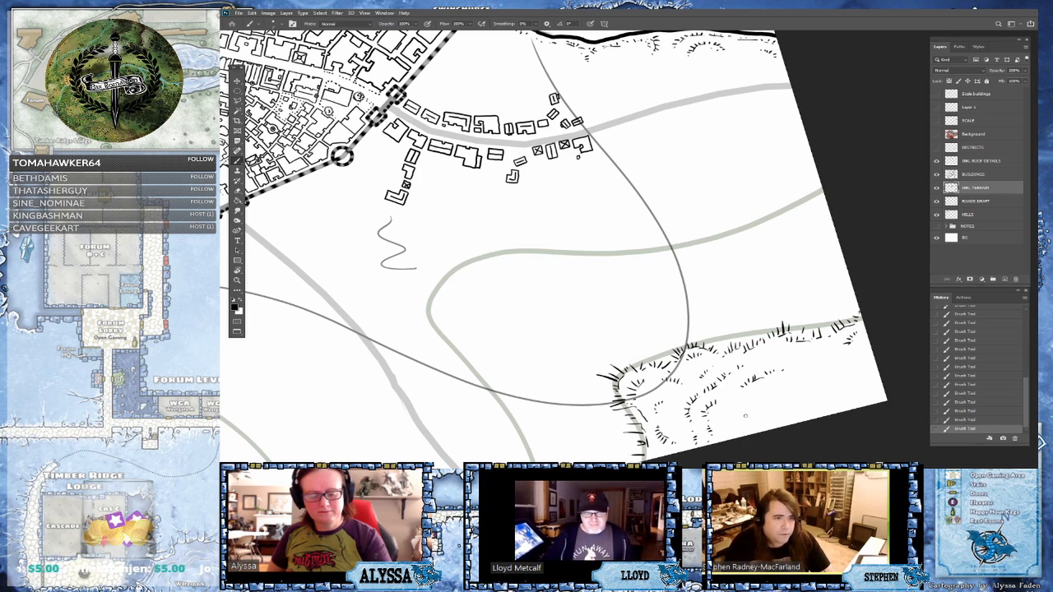
- Ink an innermost arc of hatch strokes near the map's edge and extend the inner row above it with extra strokes
mouse_move(746, 415)
mouse_down()
mouse_move(766, 402)
mouse_move(815, 399)
mouse_up()
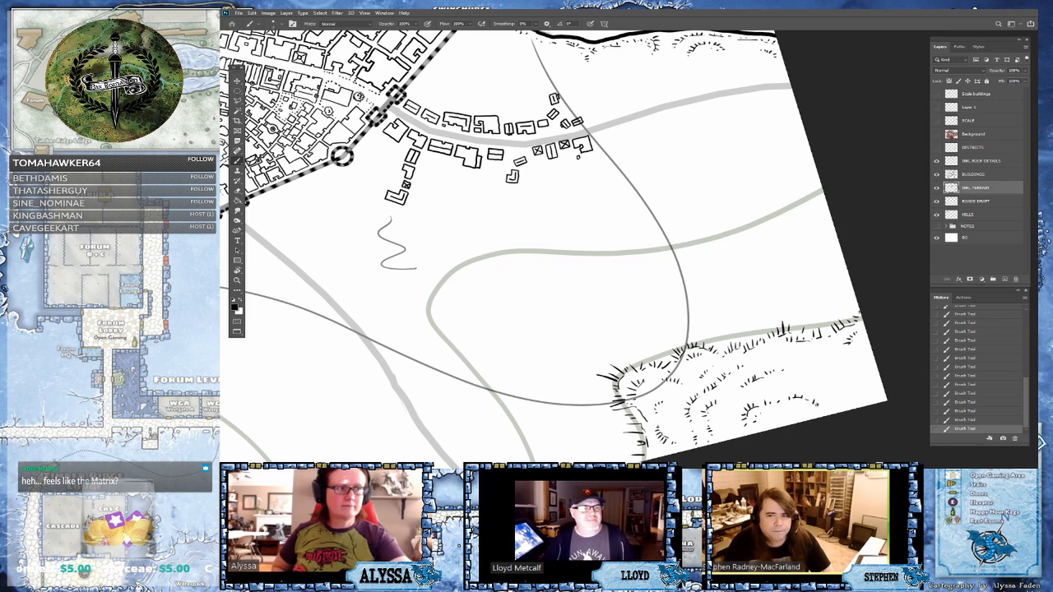
scroll(816, 404, right, 1)
drag(756, 384, 764, 371)
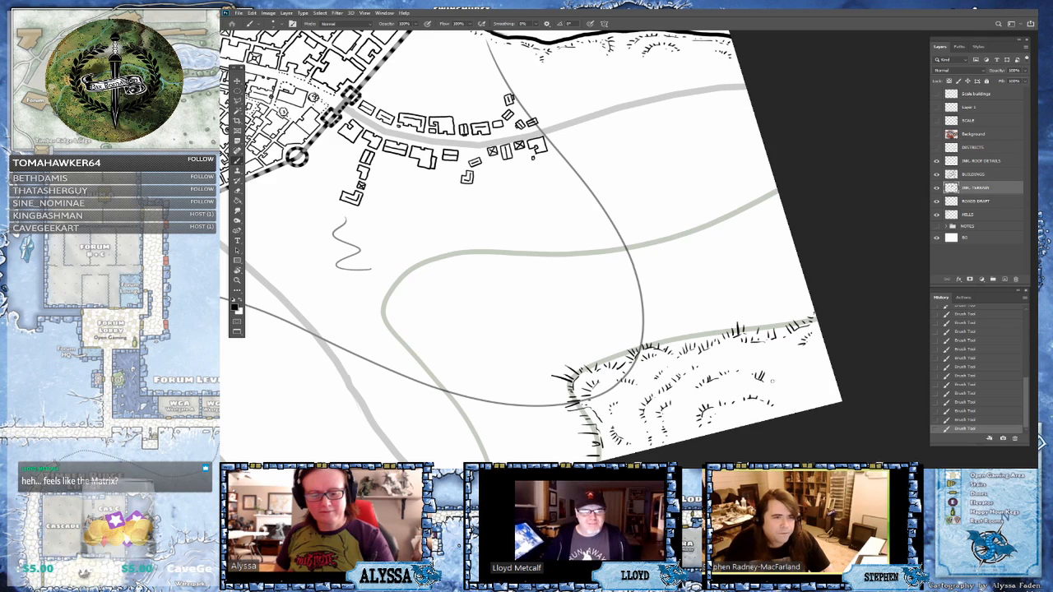
- Extend the outermost hill's inner rows of short hatch strokes to the map's edge
mouse_move(770, 377)
mouse_down()
mouse_move(824, 364)
mouse_move(800, 391)
mouse_move(829, 395)
mouse_up()
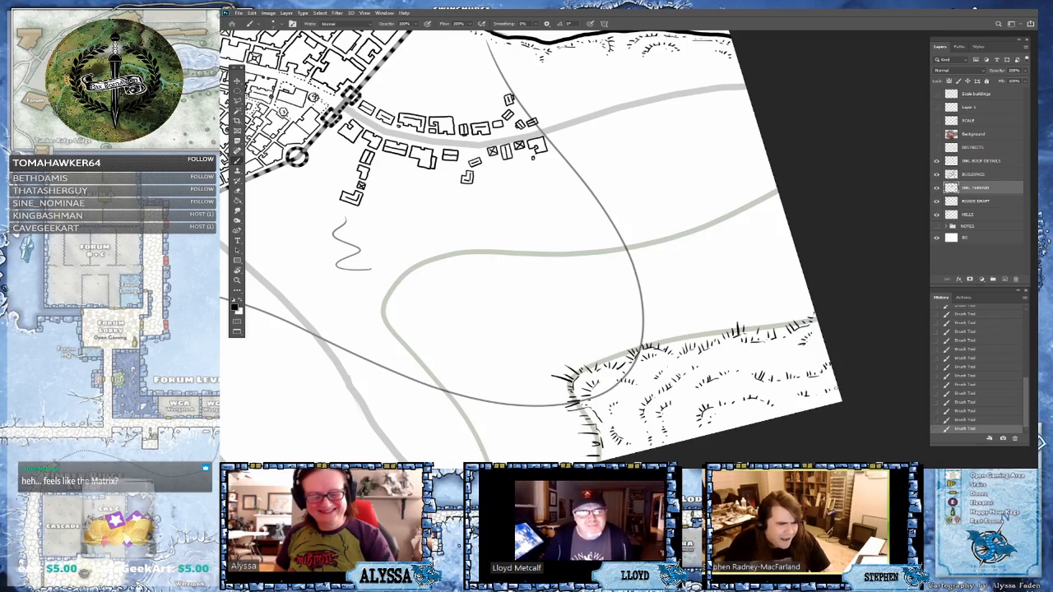
- Ink short hatch strokes around the bend of the next hill contour, nearer to the roadside buildings
scroll(830, 387, down, 7)
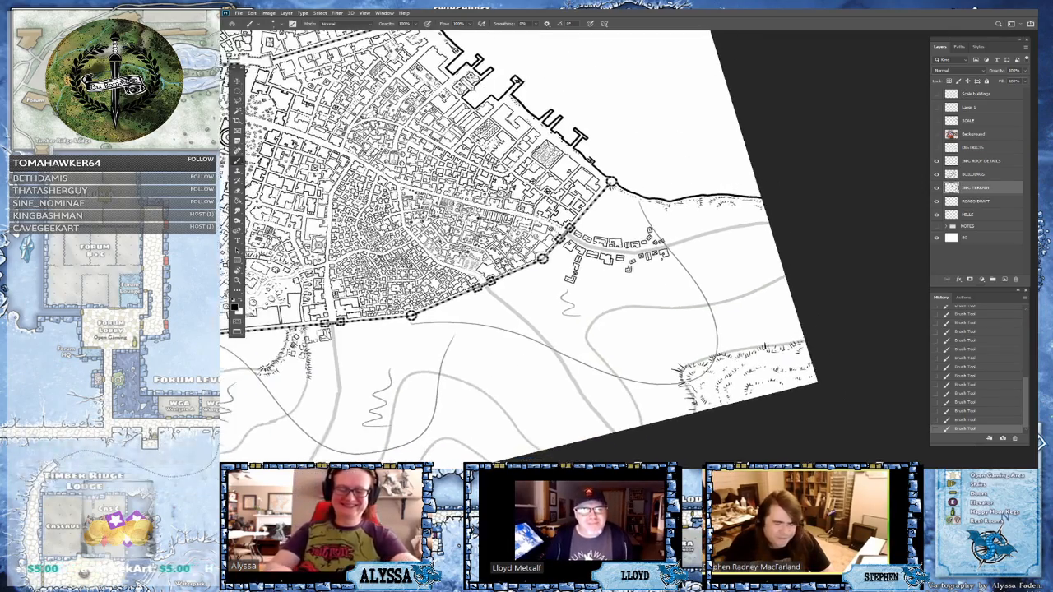
scroll(826, 302, up, 5)
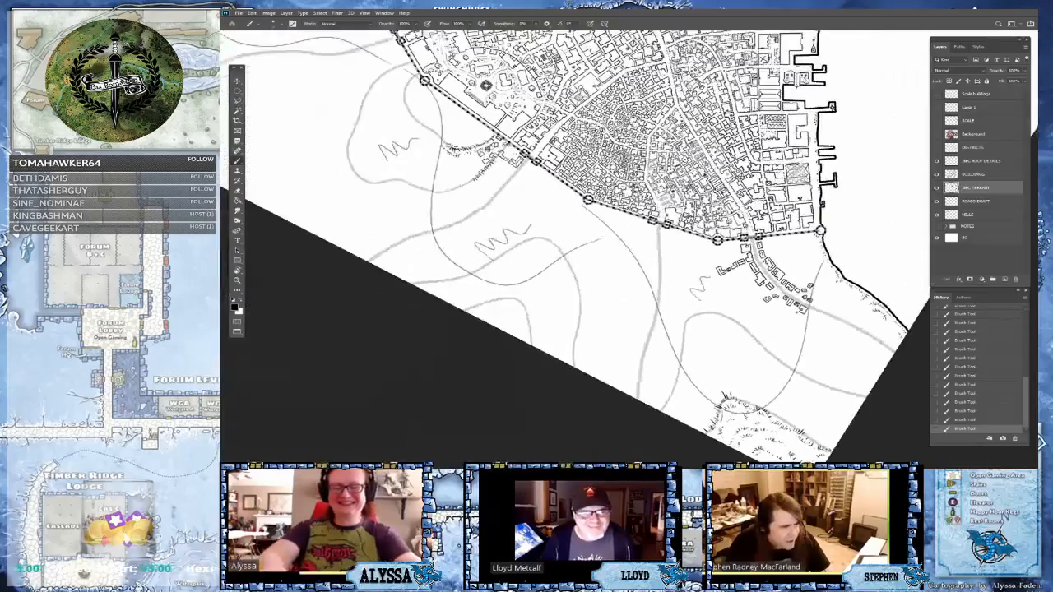
scroll(613, 186, up, 3)
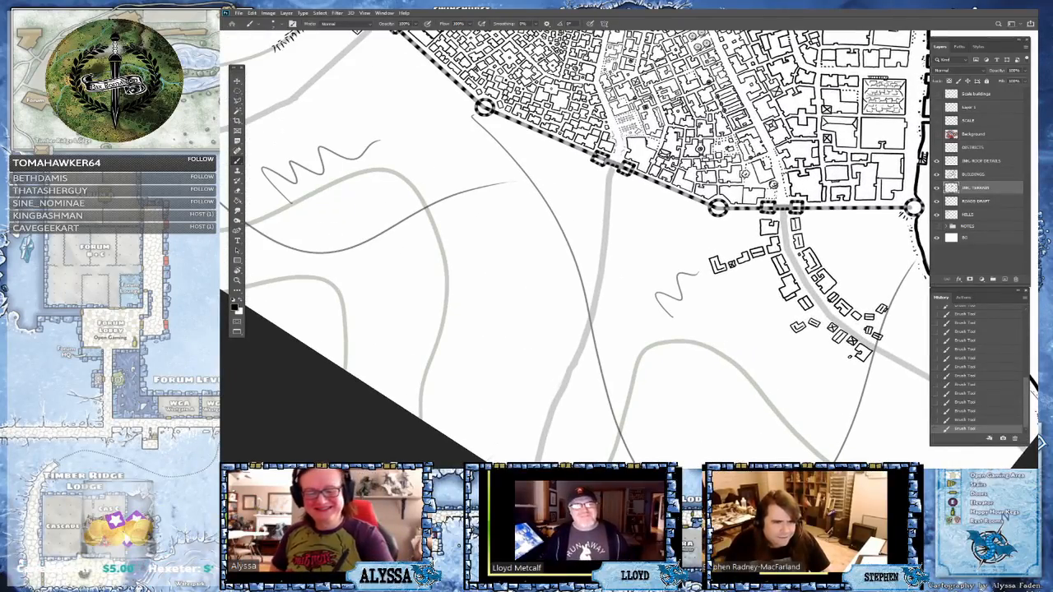
mouse_move(650, 339)
mouse_down()
mouse_move(641, 352)
mouse_move(691, 346)
mouse_move(639, 374)
mouse_move(650, 364)
mouse_up()
mouse_move(659, 354)
mouse_down()
mouse_move(653, 368)
mouse_move(664, 354)
mouse_move(714, 356)
mouse_up()
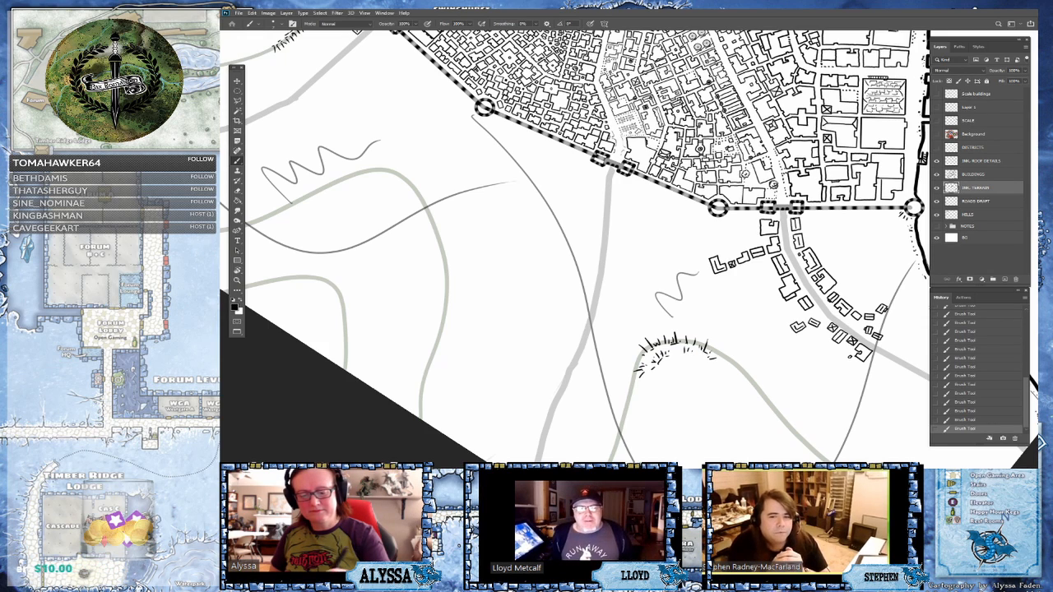
mouse_move(638, 380)
mouse_down()
mouse_move(634, 394)
mouse_move(640, 367)
mouse_up()
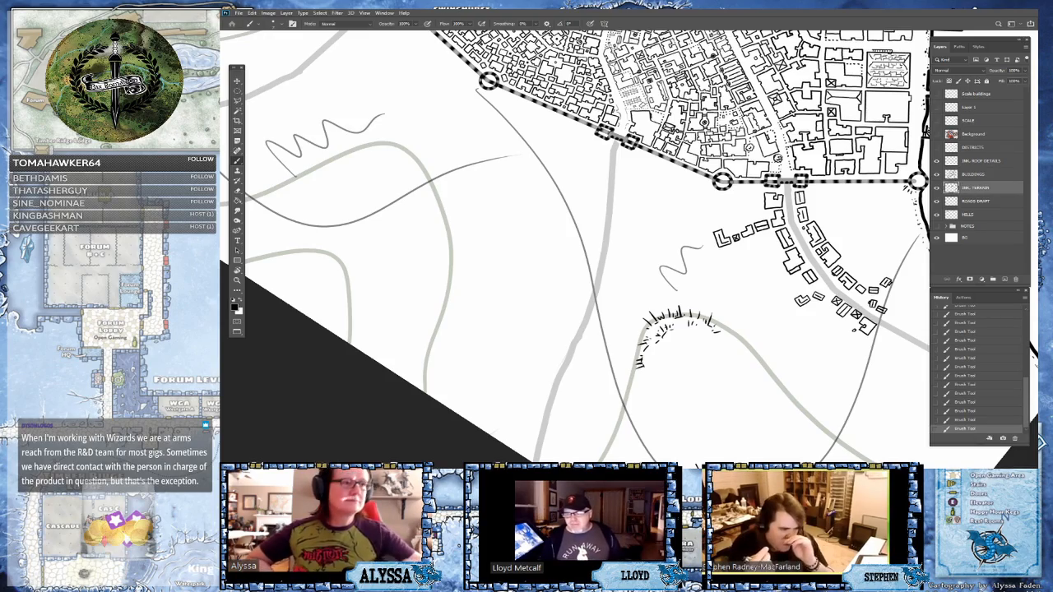
- Hatch the short side of this hill contour between its bend and the map's edge, cutting inward partway along
scroll(576, 247, down, 3)
scroll(576, 247, down, 3)
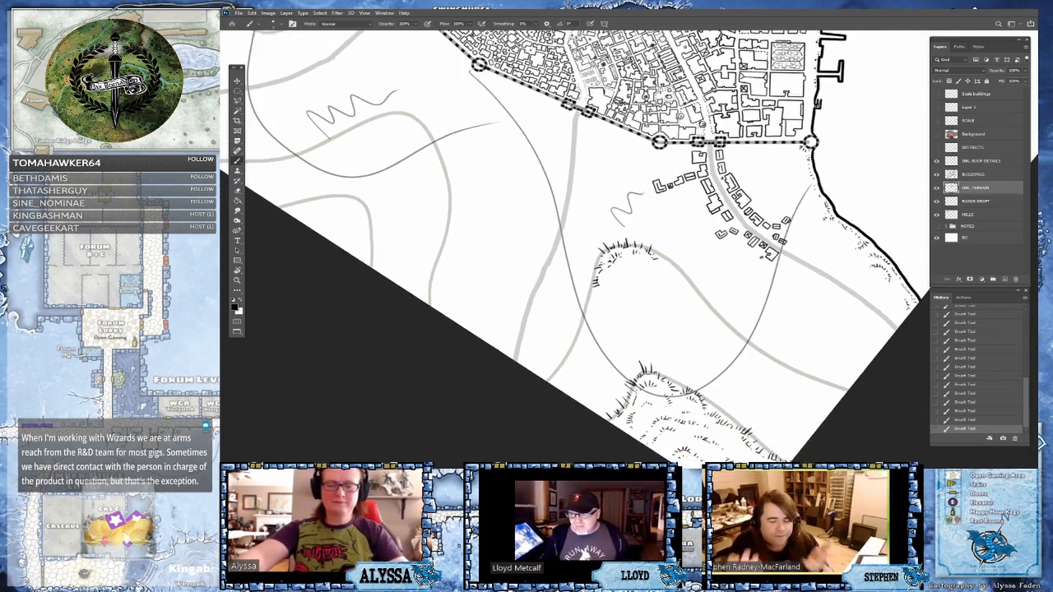
scroll(576, 247, up, 3)
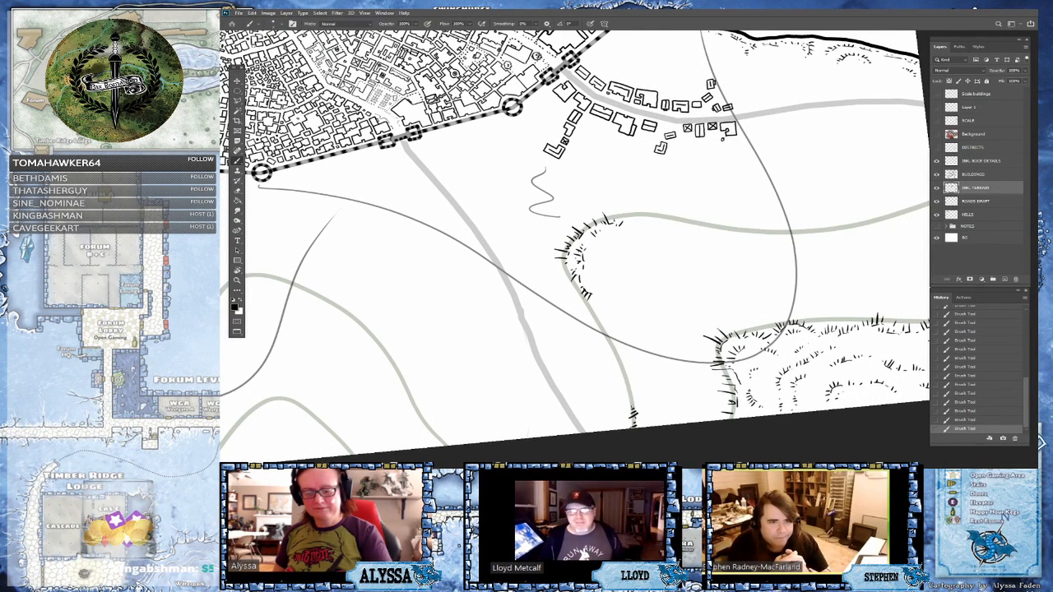
drag(628, 406, 639, 399)
mouse_move(640, 401)
mouse_down()
mouse_move(623, 385)
mouse_move(634, 363)
mouse_up()
mouse_move(648, 367)
mouse_down()
mouse_move(622, 338)
mouse_move(641, 345)
mouse_move(610, 330)
mouse_up()
drag(614, 334, 601, 328)
mouse_move(610, 332)
mouse_down()
mouse_move(600, 325)
mouse_move(612, 332)
mouse_move(606, 310)
mouse_move(612, 317)
mouse_up()
drag(627, 329, 597, 292)
drag(602, 293, 595, 291)
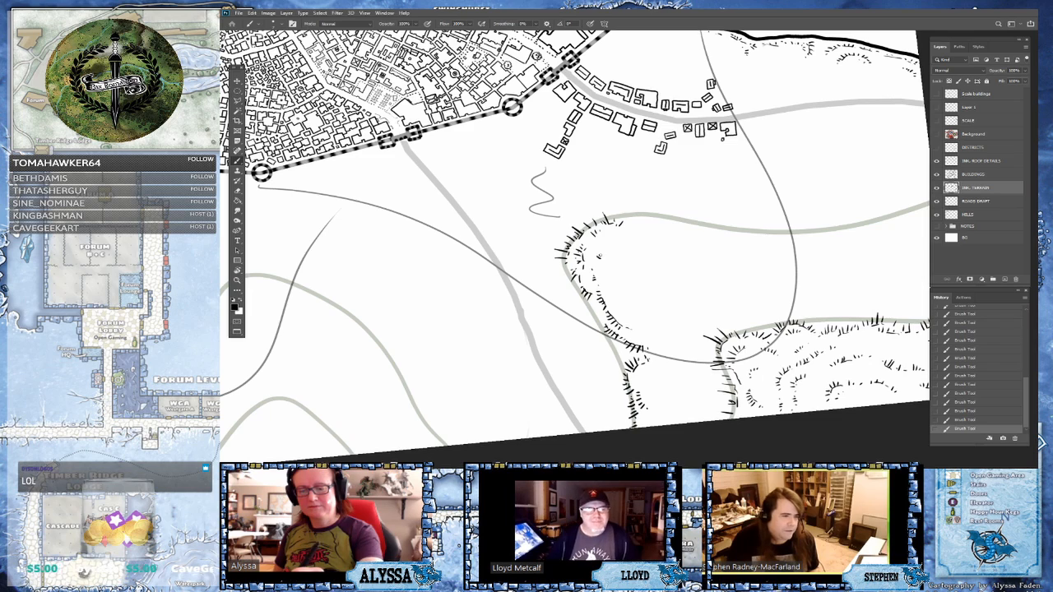
- Add inner rows of short strokes and dots inside the hill's bend, following its curve
drag(606, 256, 601, 252)
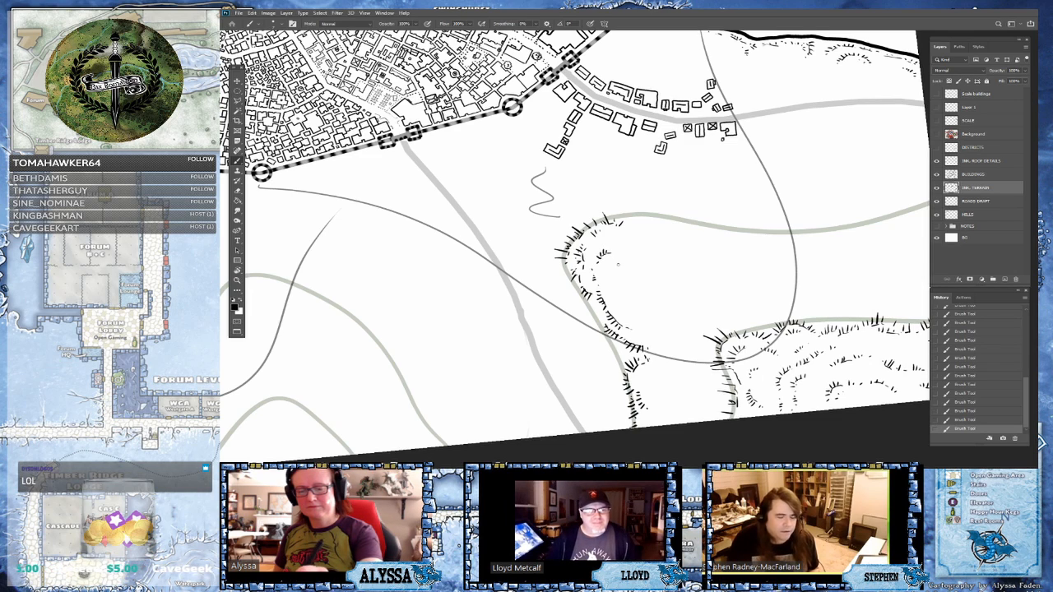
mouse_move(628, 315)
mouse_down()
mouse_move(620, 306)
mouse_move(628, 308)
mouse_move(624, 285)
mouse_move(631, 292)
mouse_move(613, 271)
mouse_move(611, 280)
mouse_up()
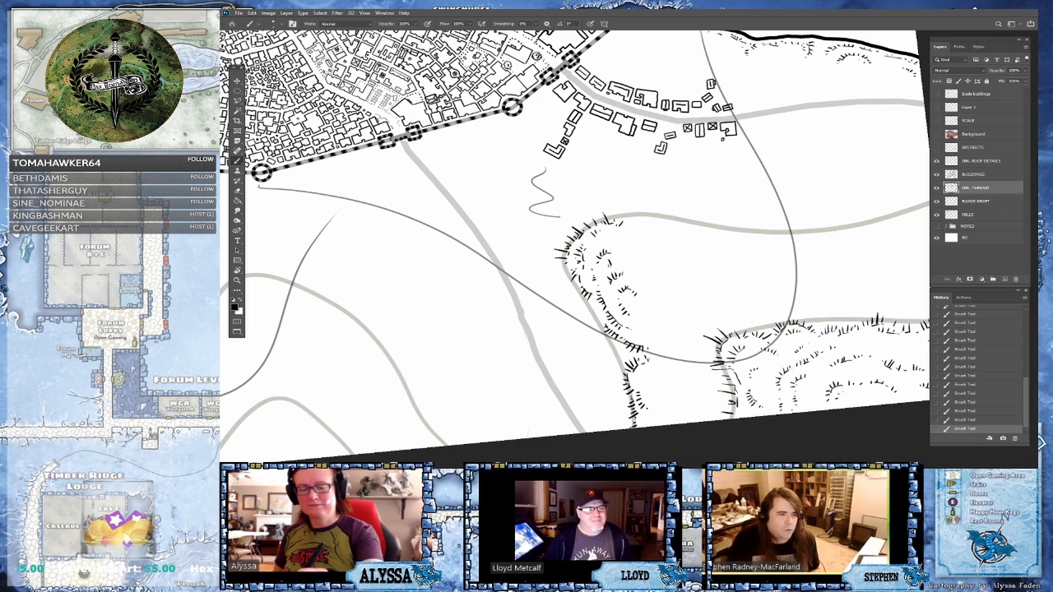
drag(620, 244, 616, 239)
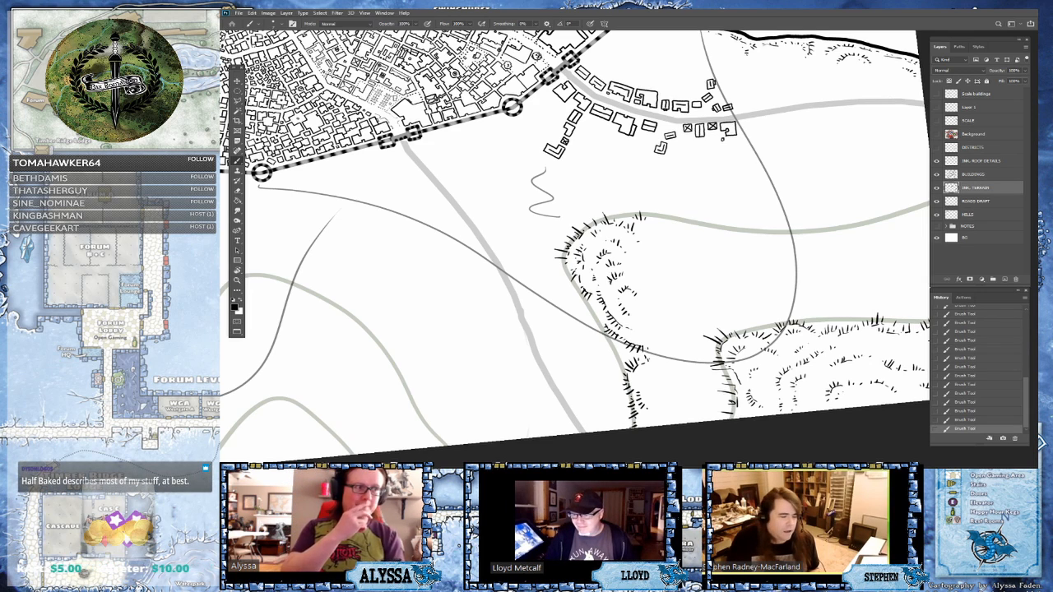
- Continue the hatch strokes from the bend along the first part of the hill contour's long side
mouse_move(701, 228)
mouse_down()
mouse_move(694, 214)
mouse_move(710, 221)
mouse_move(683, 226)
mouse_up()
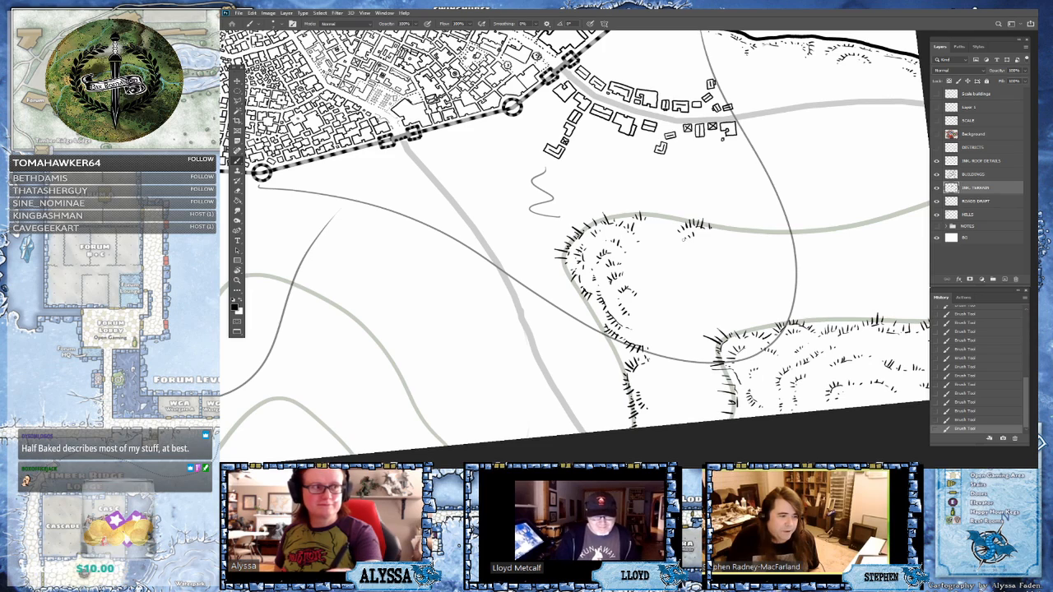
drag(672, 231, 657, 219)
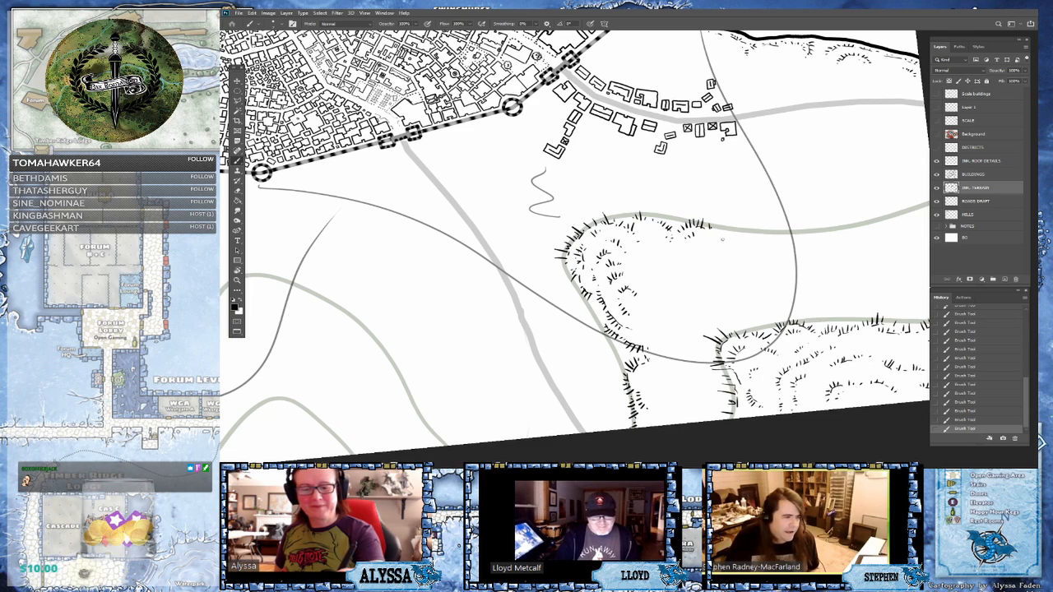
drag(722, 245, 717, 239)
mouse_move(716, 243)
mouse_down()
mouse_move(705, 235)
mouse_move(747, 240)
mouse_move(729, 242)
mouse_up()
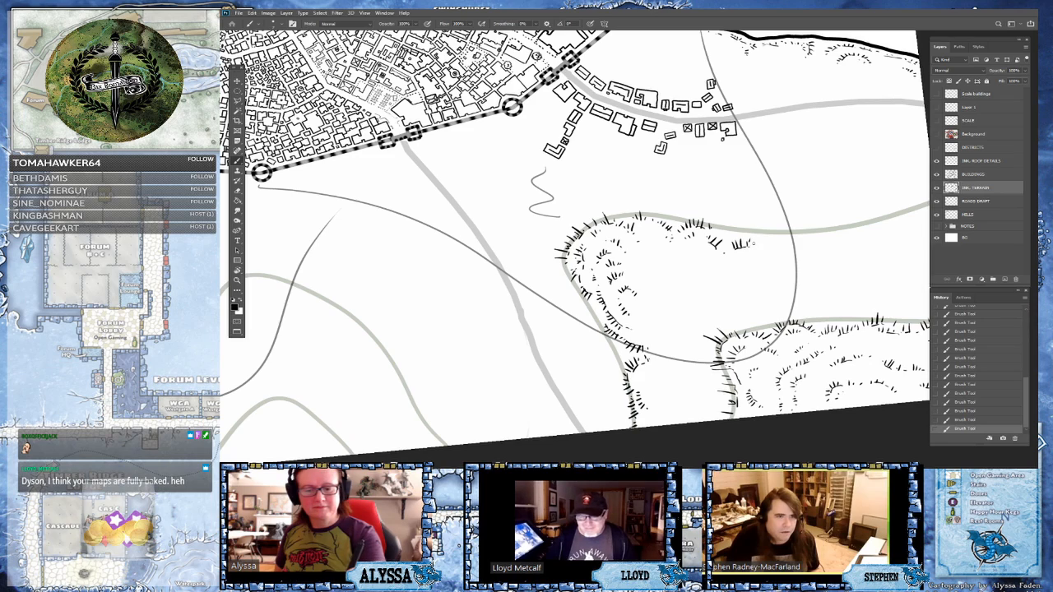
mouse_move(760, 252)
mouse_down()
mouse_move(752, 245)
mouse_move(777, 231)
mouse_move(782, 241)
mouse_move(732, 229)
mouse_up()
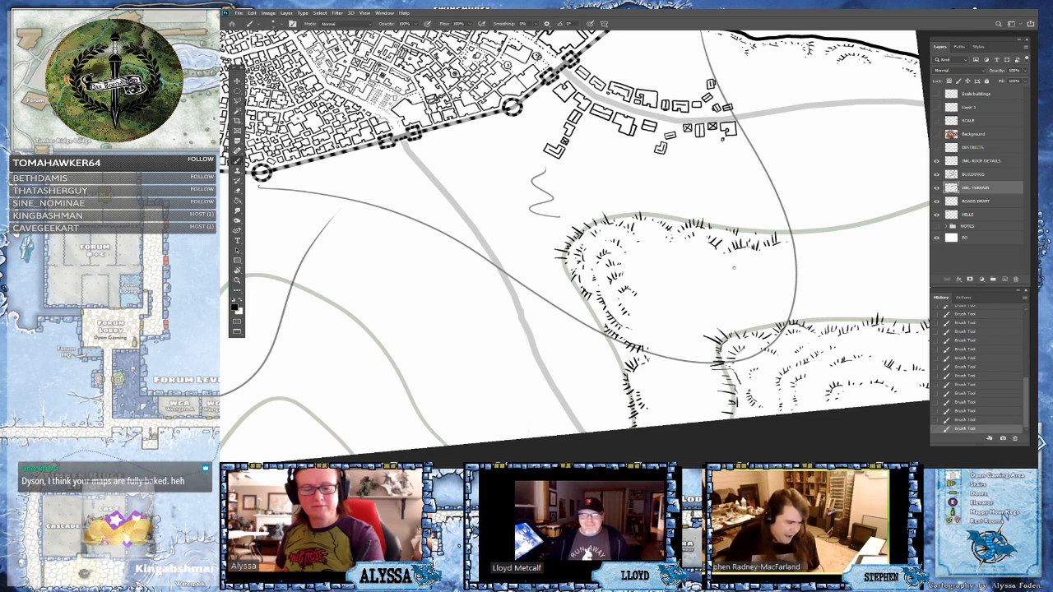
- Ink short arcs of hatch strokes and scattered dots across the hill's interior, down to the neighbouring outermost hill
drag(671, 301, 669, 293)
mouse_move(670, 295)
mouse_down()
mouse_move(667, 288)
mouse_move(657, 305)
mouse_move(693, 284)
mouse_move(680, 253)
mouse_up()
mouse_move(675, 264)
mouse_down()
mouse_move(662, 256)
mouse_move(693, 261)
mouse_up()
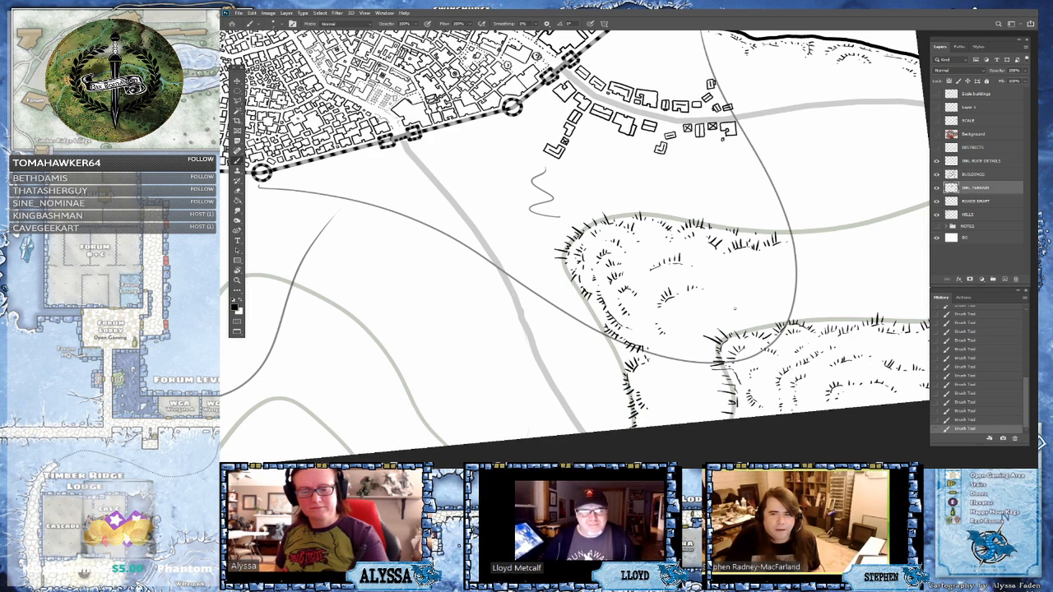
drag(704, 311, 703, 306)
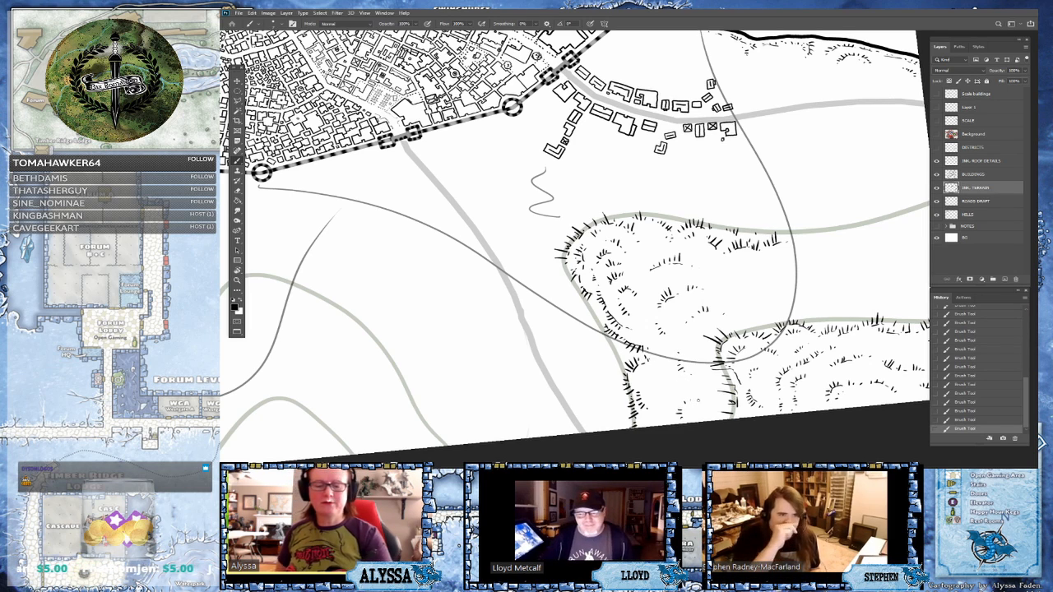
mouse_move(740, 397)
mouse_down()
mouse_move(690, 396)
mouse_move(698, 401)
mouse_up()
mouse_move(623, 298)
mouse_down()
mouse_move(681, 294)
mouse_move(647, 362)
mouse_move(613, 350)
mouse_up()
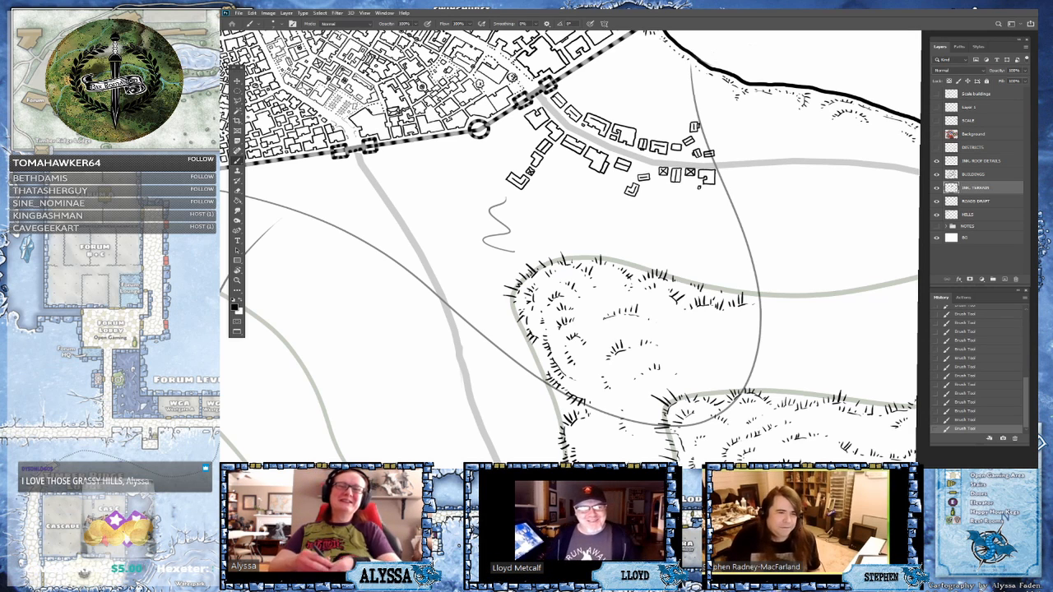
- Extend the hatch strokes along the rest of the hill contour's long side to the map's edge
scroll(743, 456, up, 4)
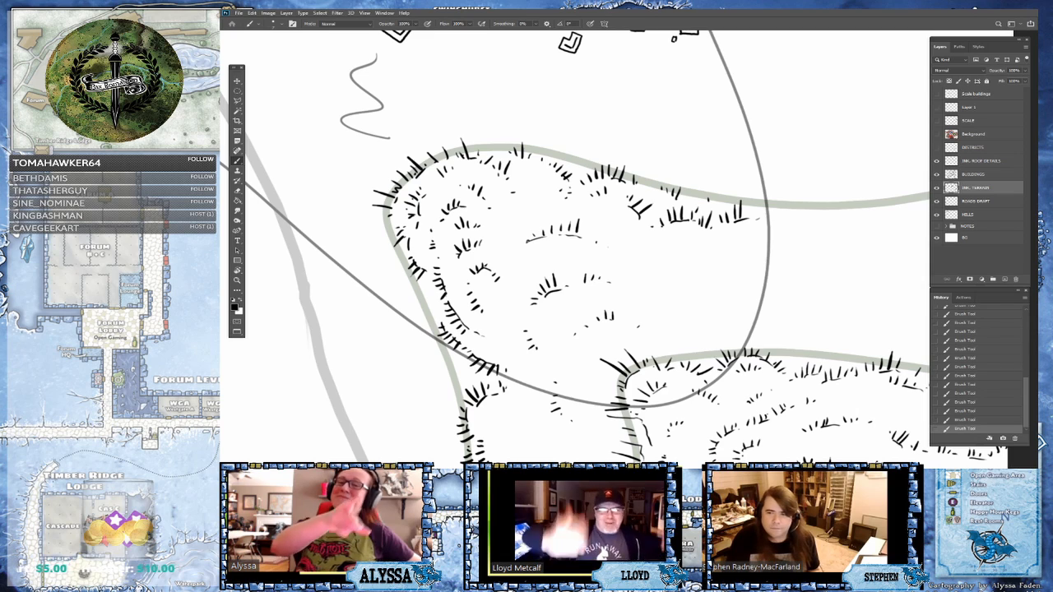
scroll(574, 380, down, 6)
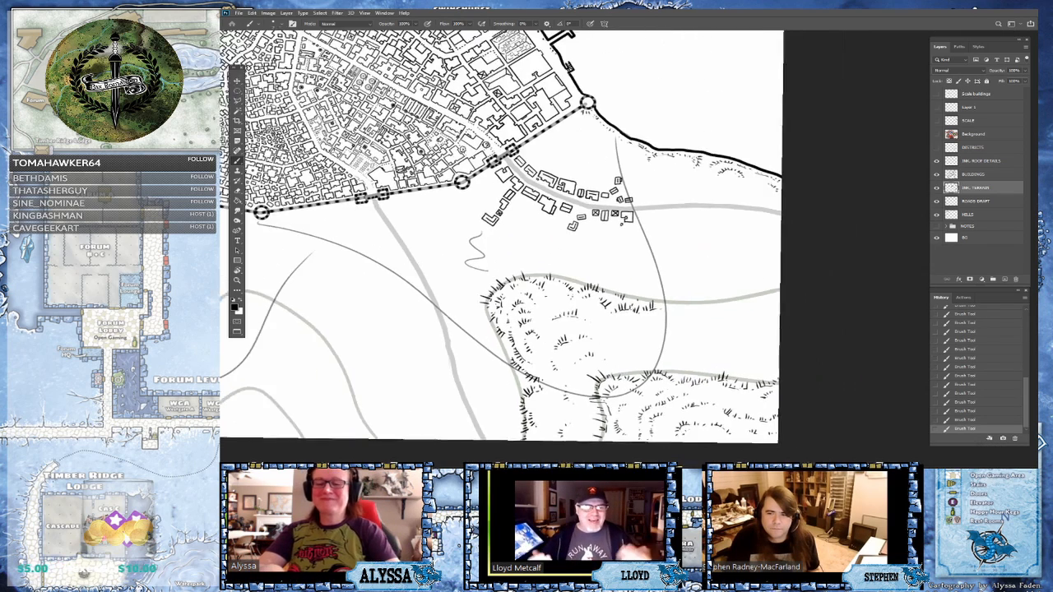
scroll(658, 329, up, 3)
mouse_move(655, 293)
mouse_down()
mouse_move(653, 304)
mouse_move(665, 301)
mouse_up()
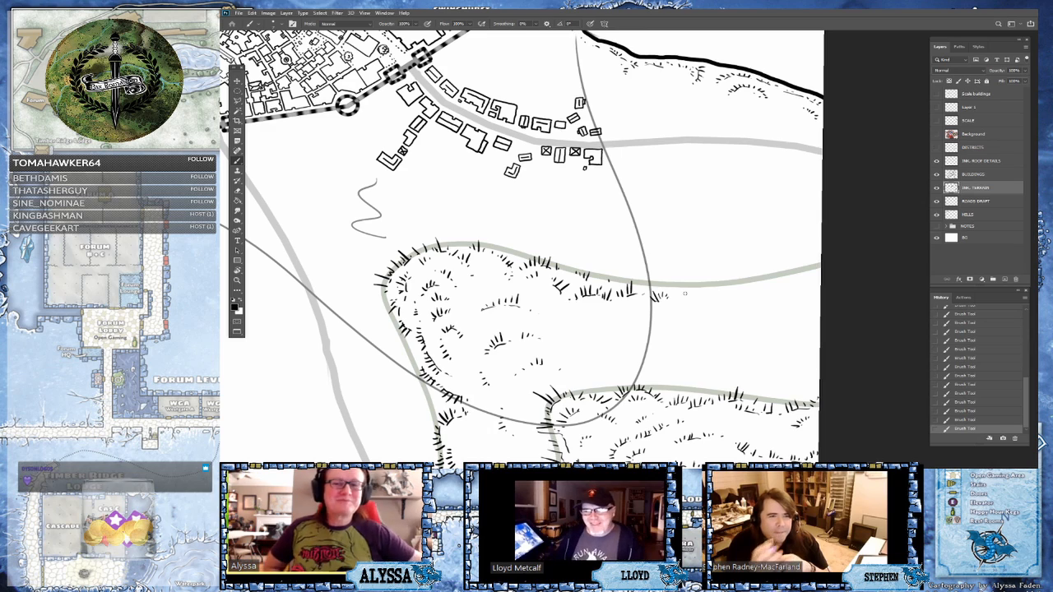
mouse_move(684, 292)
mouse_down()
mouse_move(678, 301)
mouse_move(737, 289)
mouse_up()
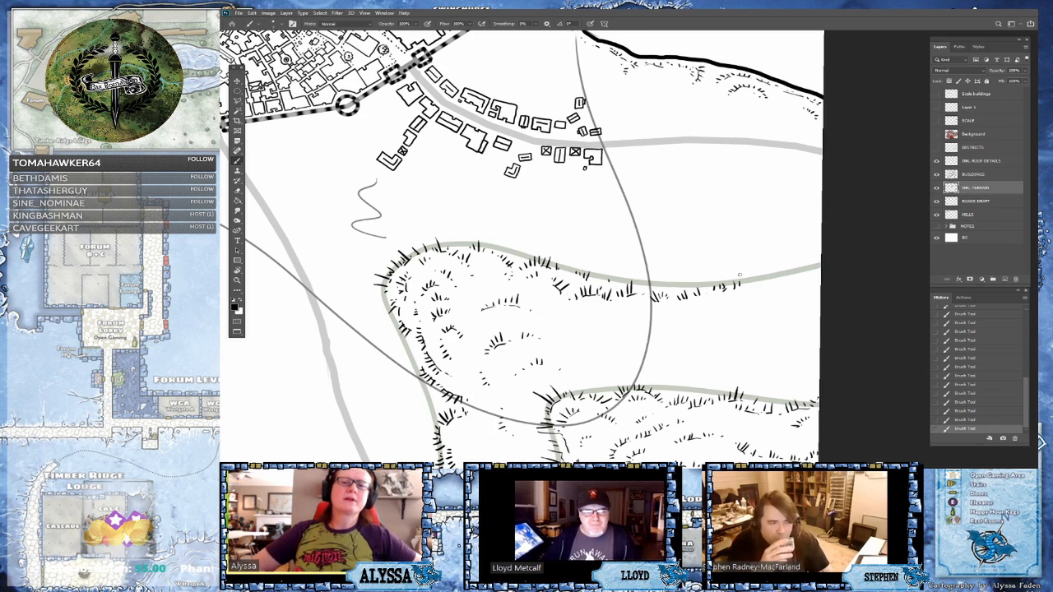
mouse_move(749, 300)
mouse_down()
mouse_move(738, 294)
mouse_move(772, 287)
mouse_move(791, 298)
mouse_move(819, 280)
mouse_up()
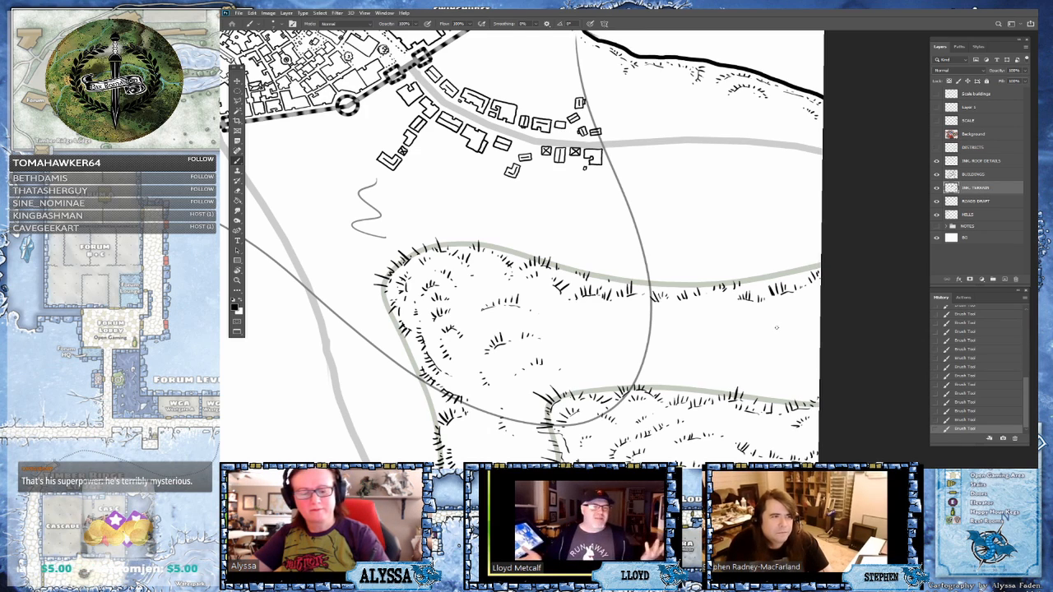
- Add rows of short grass strokes inside the hill beside the map's edge, between the two hatched contours
mouse_move(776, 319)
mouse_down()
mouse_move(765, 334)
mouse_move(791, 332)
mouse_move(780, 354)
mouse_up()
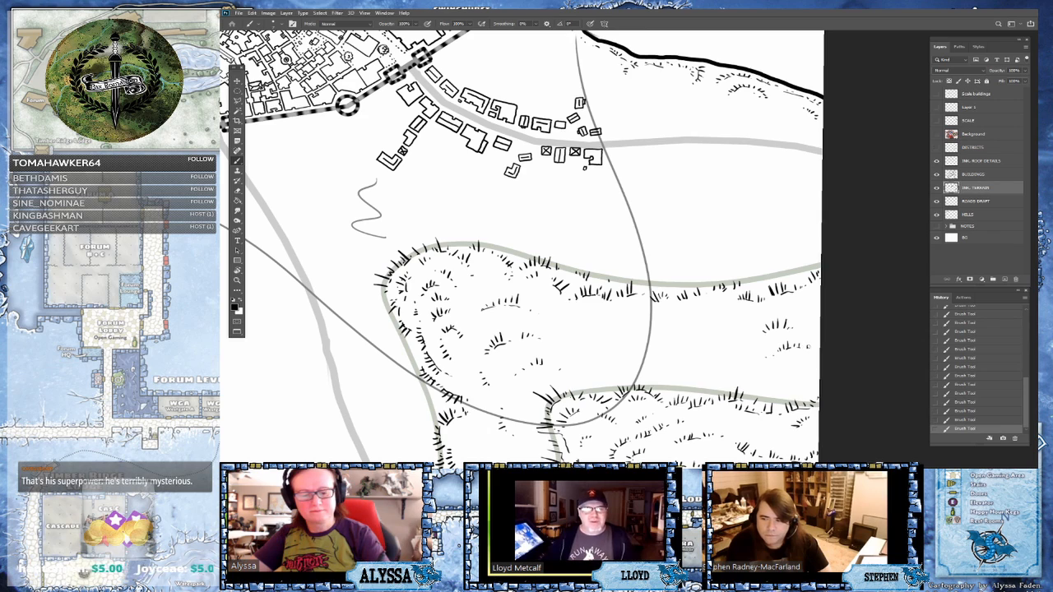
drag(814, 340, 784, 380)
drag(781, 375, 776, 380)
drag(772, 377, 806, 374)
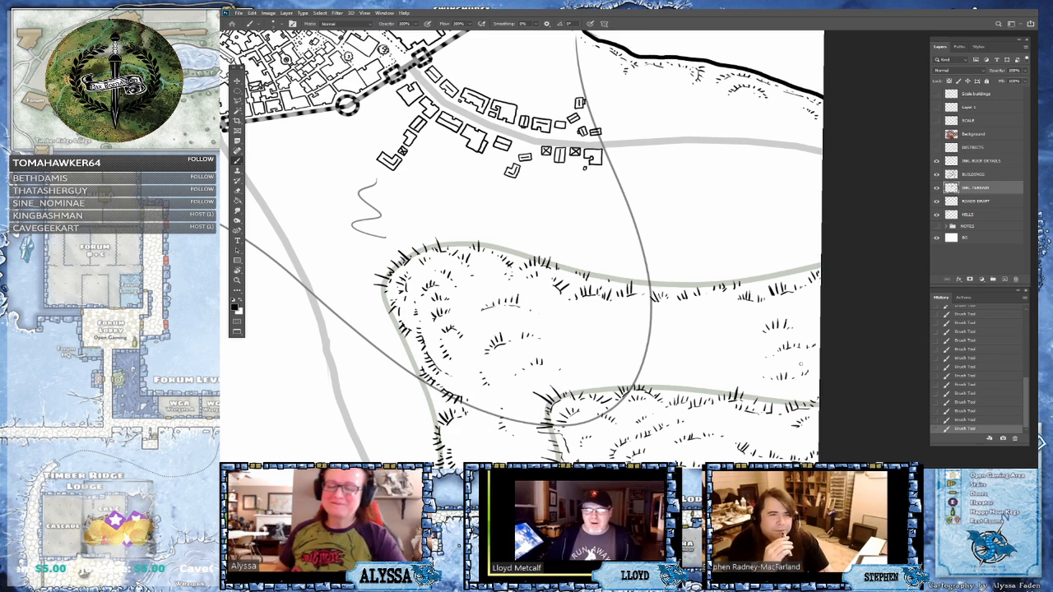
- Fill the middle of the hill with small rows of hatch strokes and dots
drag(659, 341, 661, 349)
mouse_move(655, 341)
mouse_down()
mouse_move(687, 352)
mouse_move(727, 340)
mouse_up()
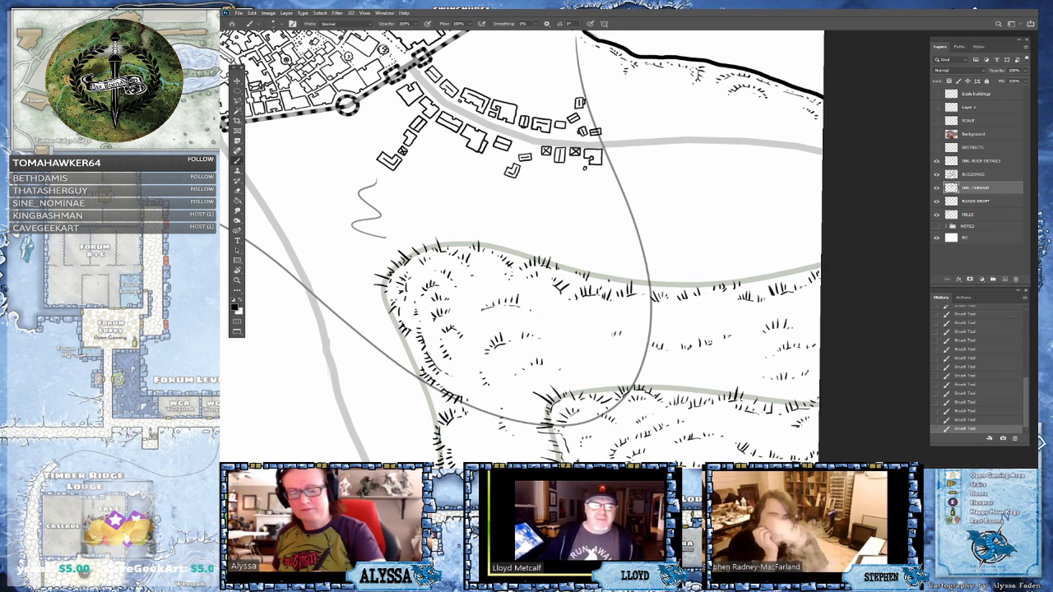
mouse_move(601, 331)
mouse_down()
mouse_move(583, 334)
mouse_move(609, 335)
mouse_up()
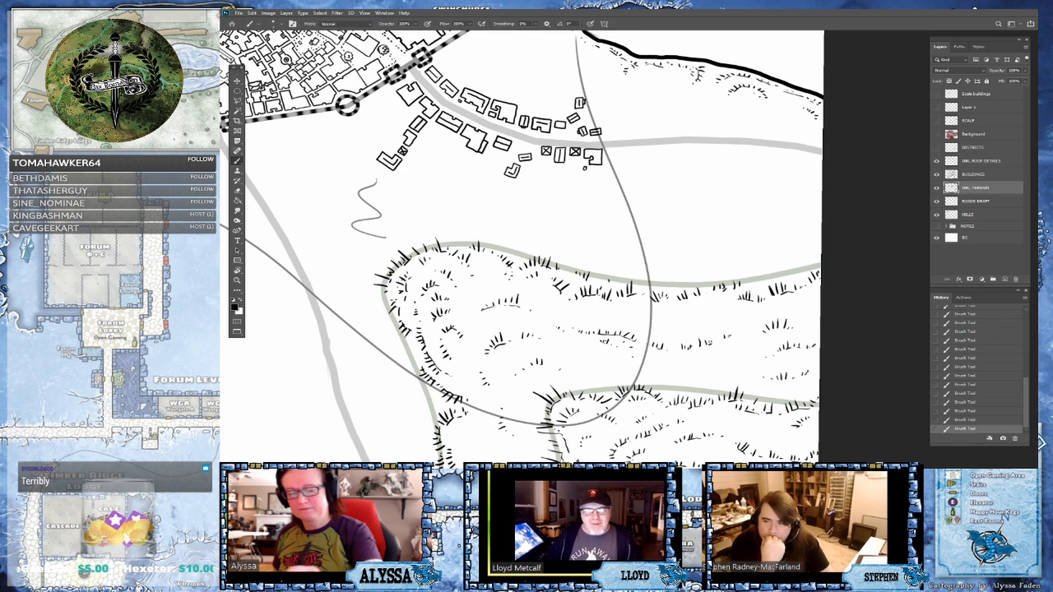
drag(602, 369, 594, 363)
drag(592, 367, 588, 363)
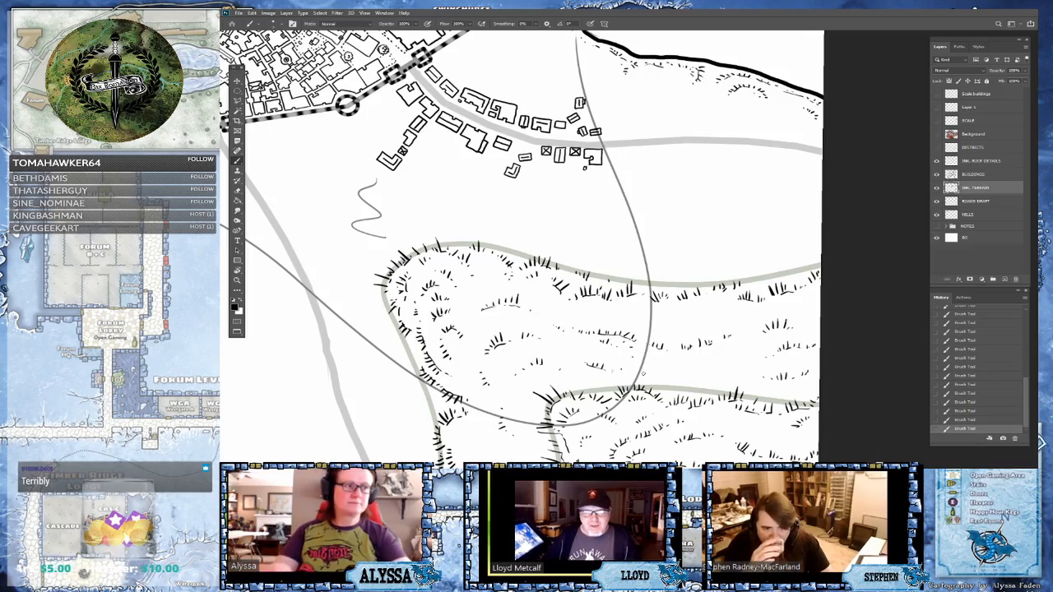
- Scatter small grass tufts and dots on the open ground around the hatched hill, towards the roads
scroll(744, 362, down, 2)
scroll(729, 371, up, 1)
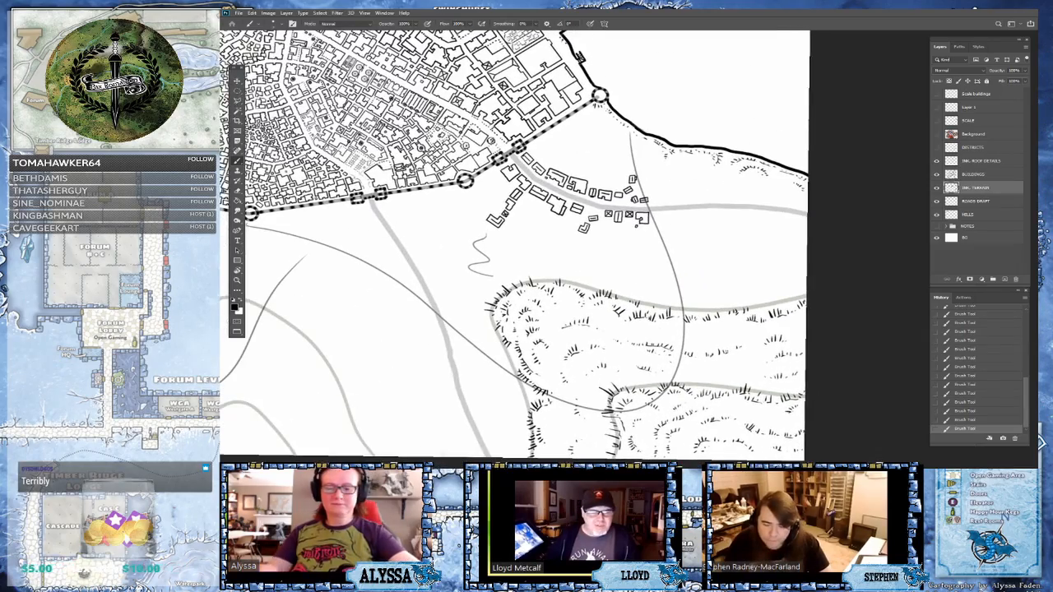
scroll(683, 251, down, 3)
scroll(666, 235, up, 2)
scroll(666, 235, down, 1)
scroll(667, 236, left, 1)
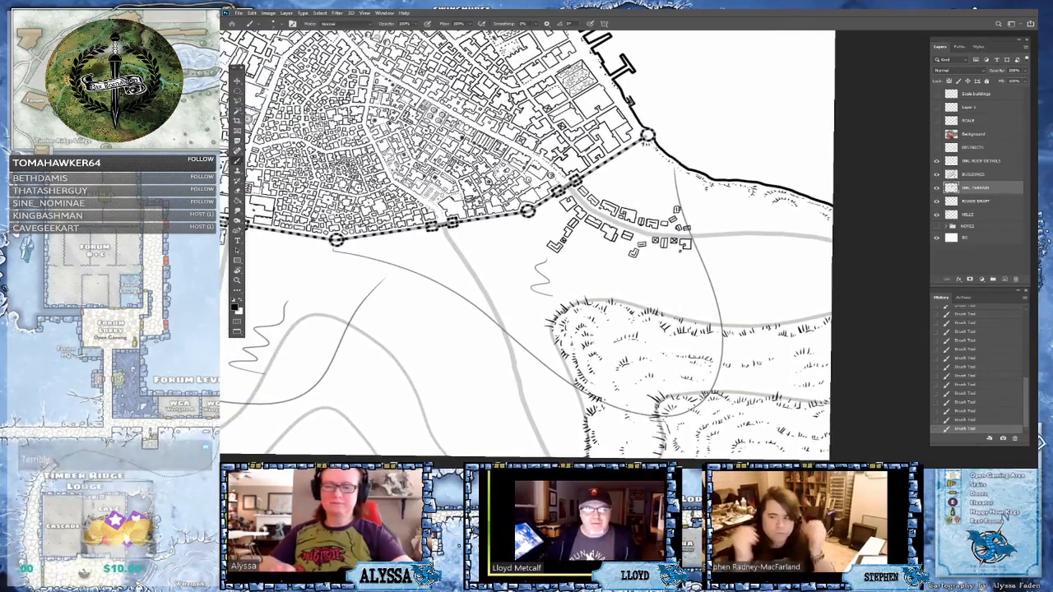
drag(666, 236, 698, 237)
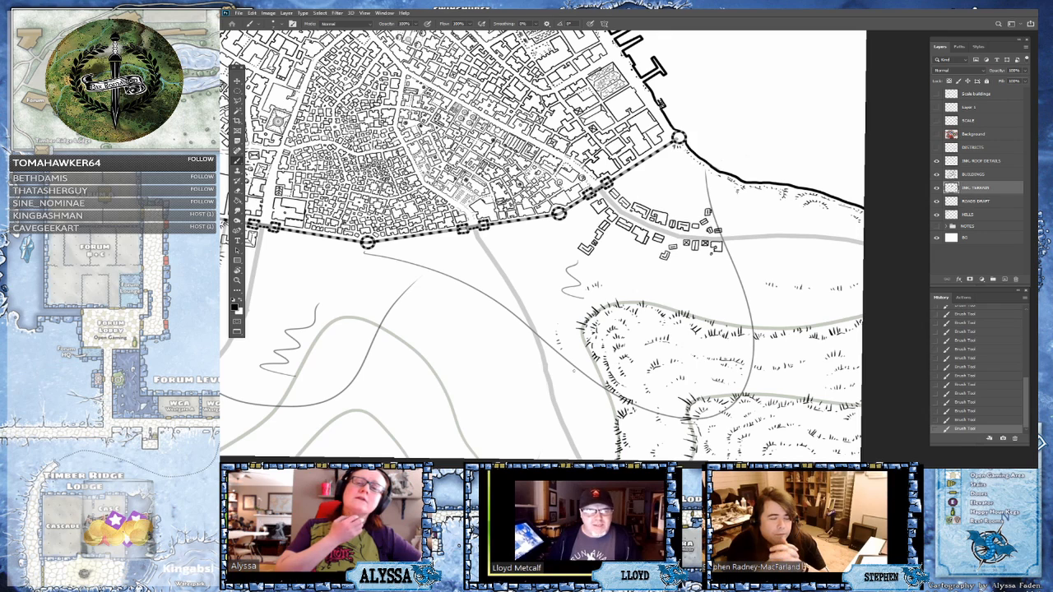
scroll(575, 371, left, 2)
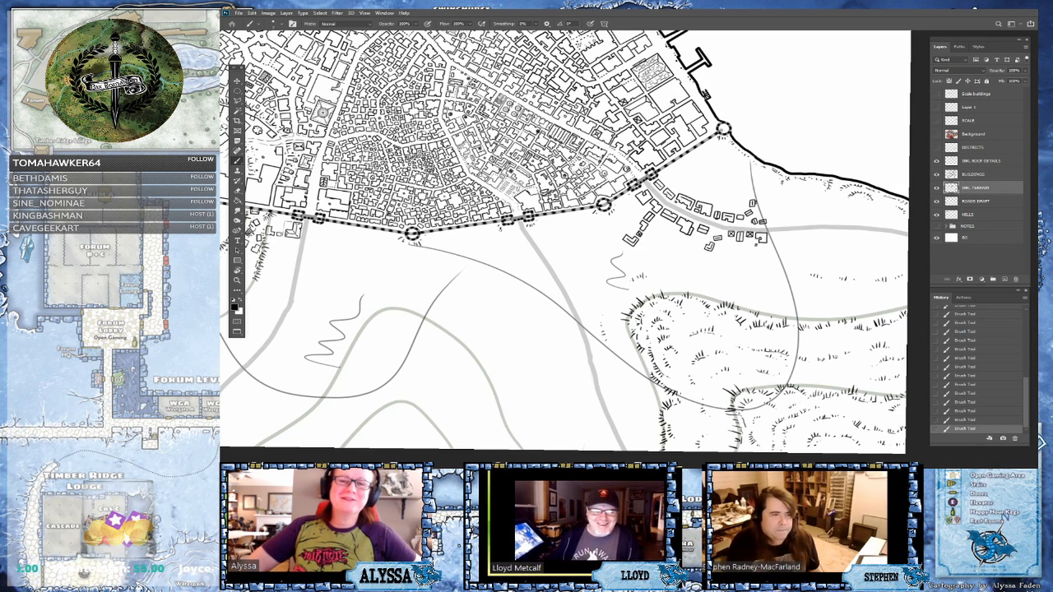
- Hatch the small hill contour at the map's edge with short grass strokes and add a few tufts beside it
drag(566, 272, 645, 241)
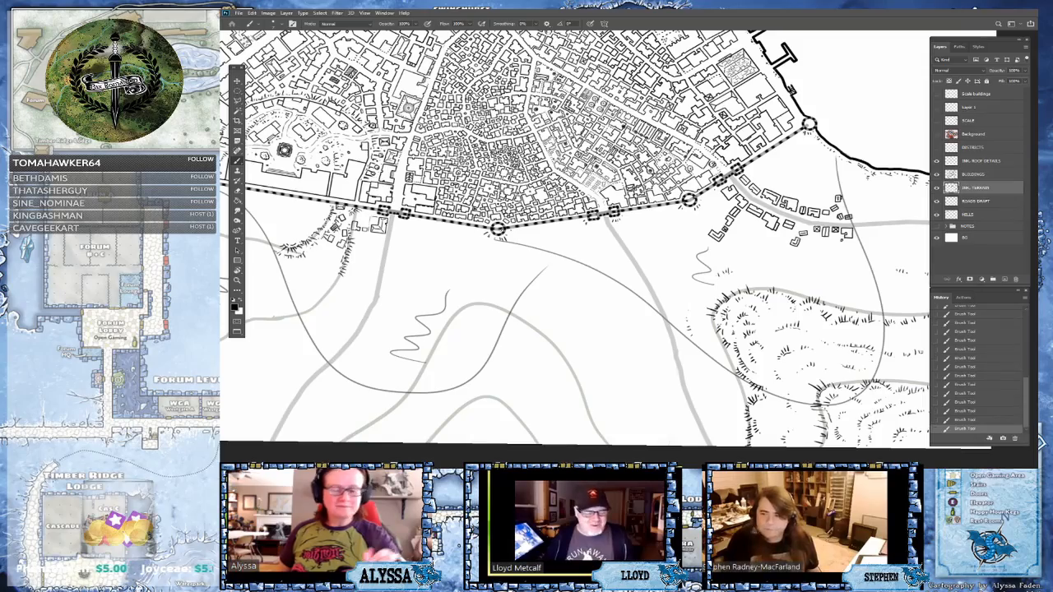
drag(575, 247, 647, 190)
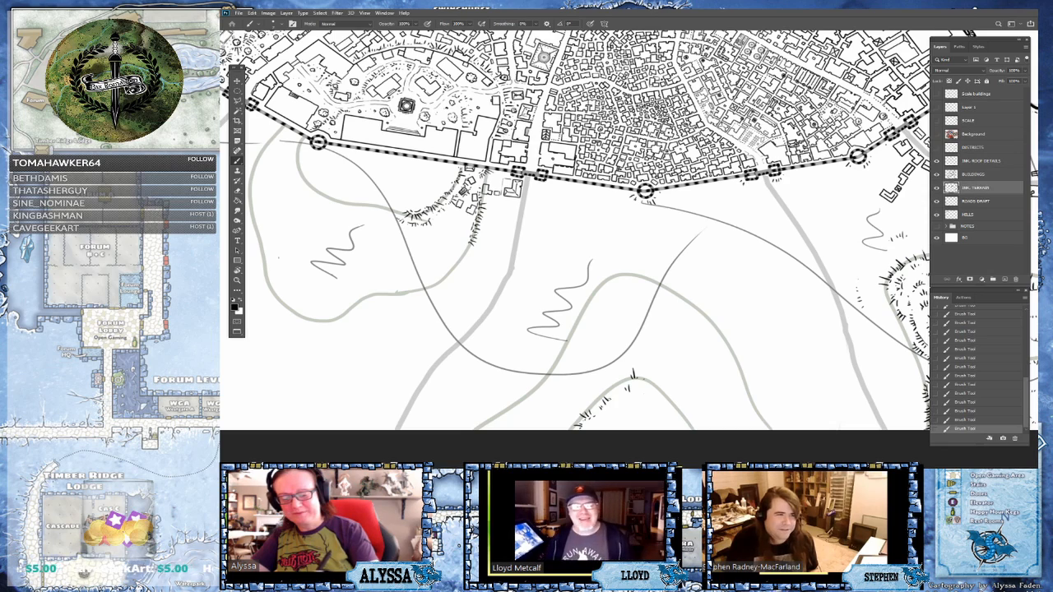
drag(610, 387, 656, 395)
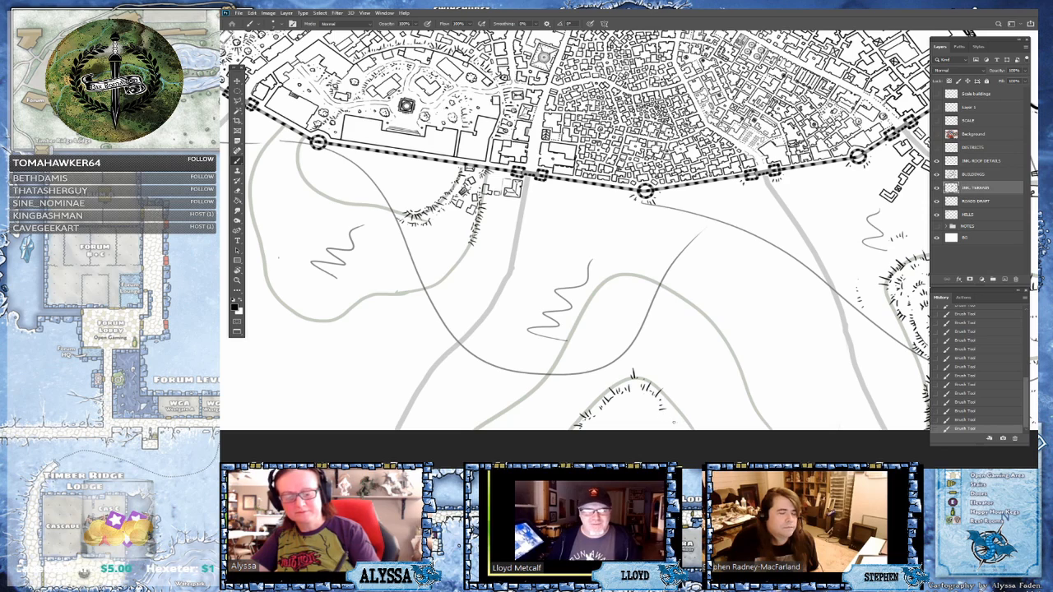
mouse_move(672, 407)
mouse_down()
mouse_move(685, 429)
mouse_move(619, 416)
mouse_up()
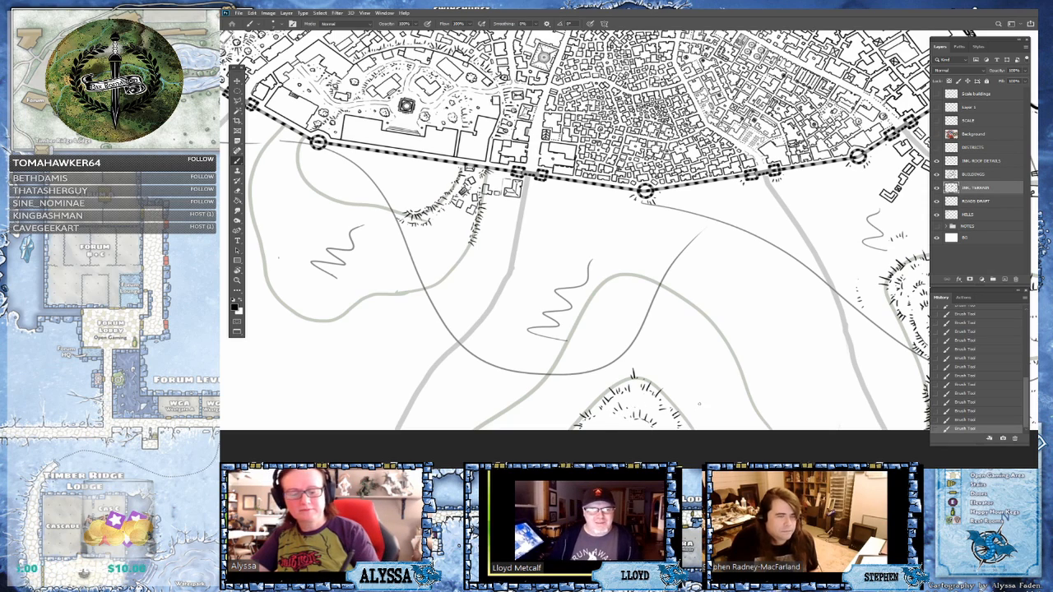
drag(691, 396, 698, 403)
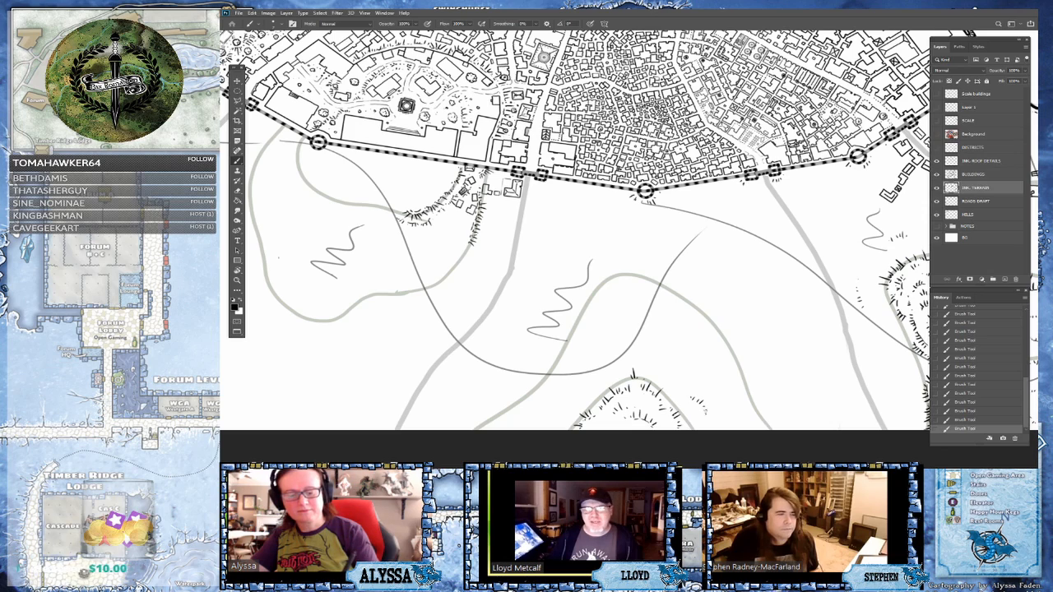
- Ink grass hatch strokes at the crest and down one side of the larger hill contour surrounding the small one
mouse_move(612, 272)
mouse_down()
mouse_move(609, 282)
mouse_move(627, 266)
mouse_move(639, 272)
mouse_move(613, 286)
mouse_up()
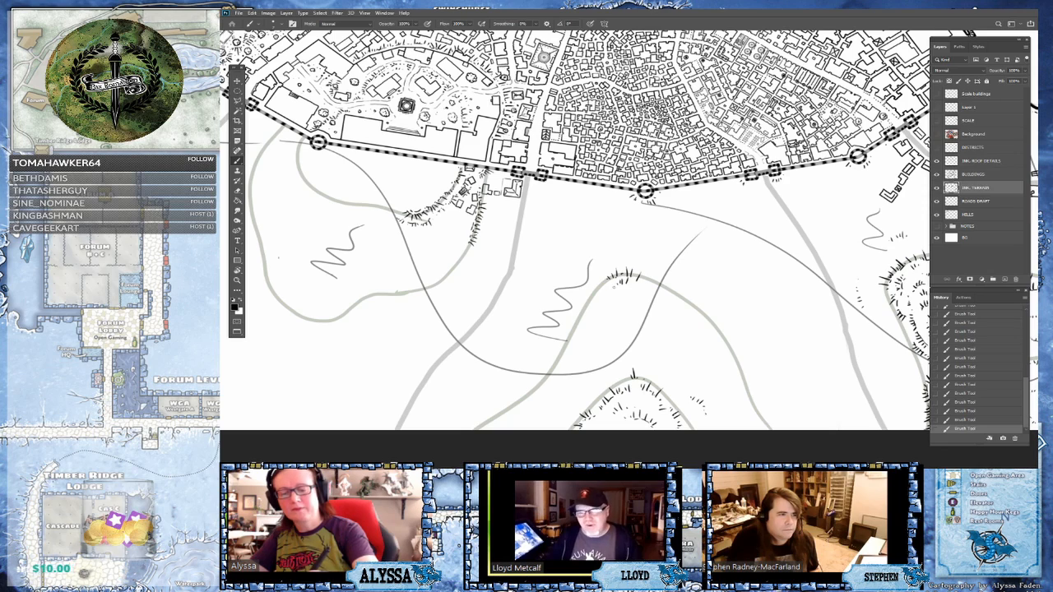
mouse_move(564, 359)
mouse_down()
mouse_move(561, 368)
mouse_move(574, 350)
mouse_up()
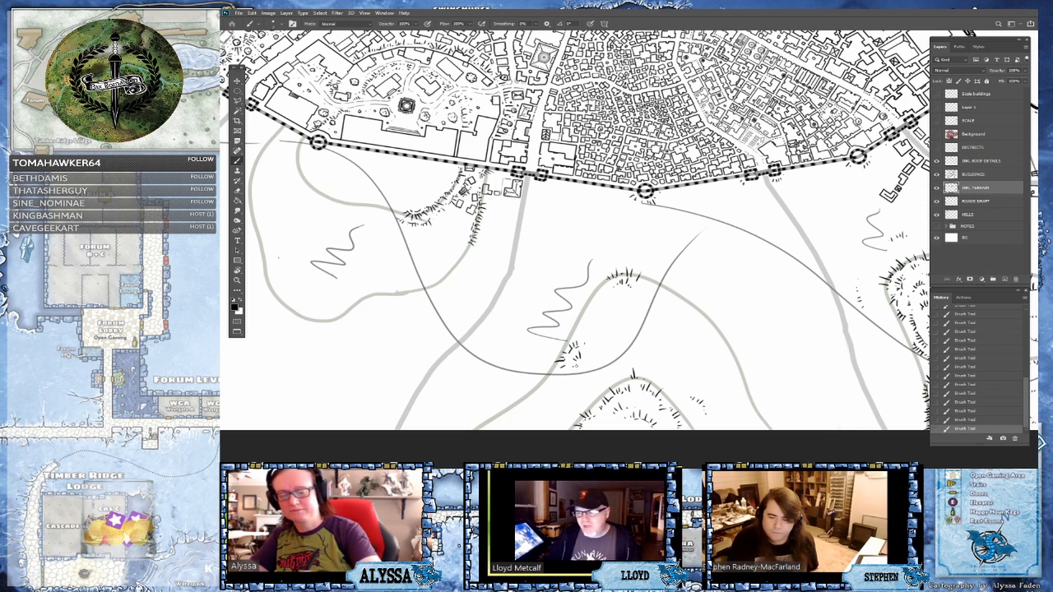
mouse_move(589, 332)
mouse_down()
mouse_move(581, 326)
mouse_move(599, 339)
mouse_up()
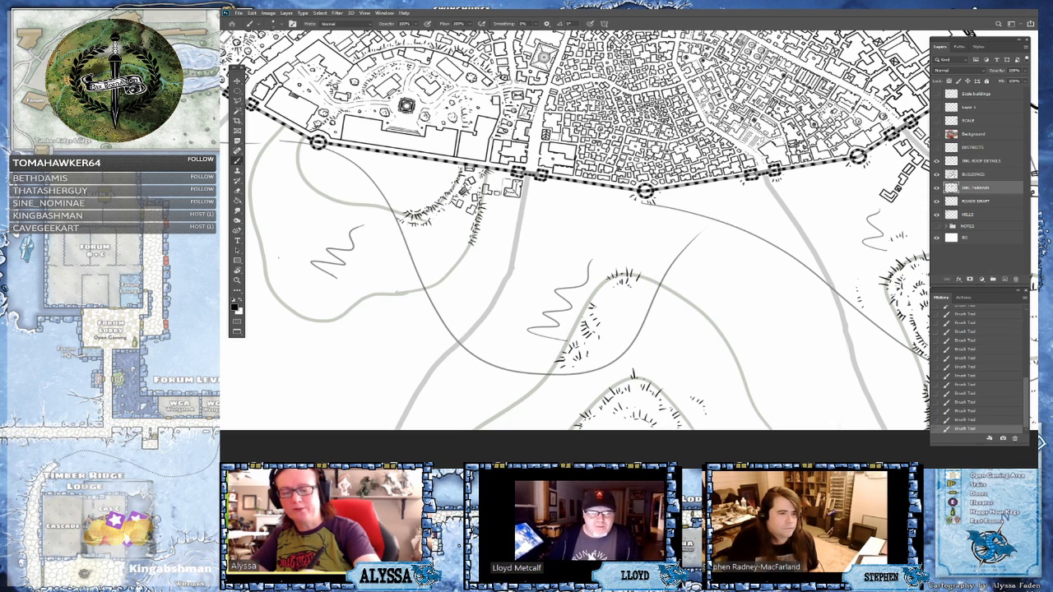
drag(596, 303, 604, 293)
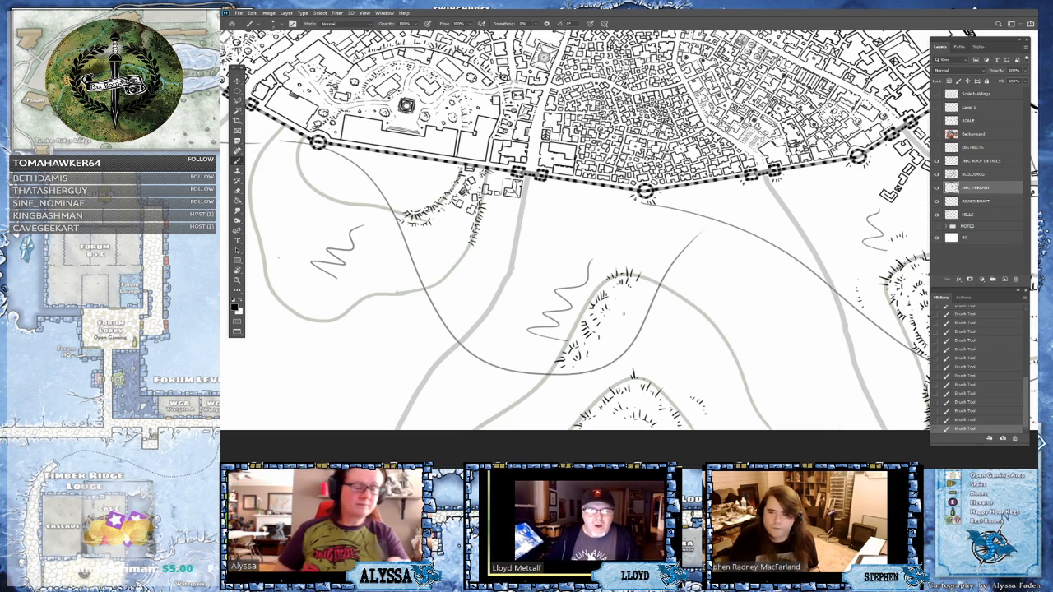
drag(570, 368, 623, 314)
- Fill the larger hill with hatch rows, continue its contour hatching towards the map's edge, and scatter tufts outside it
scroll(623, 314, down, 5)
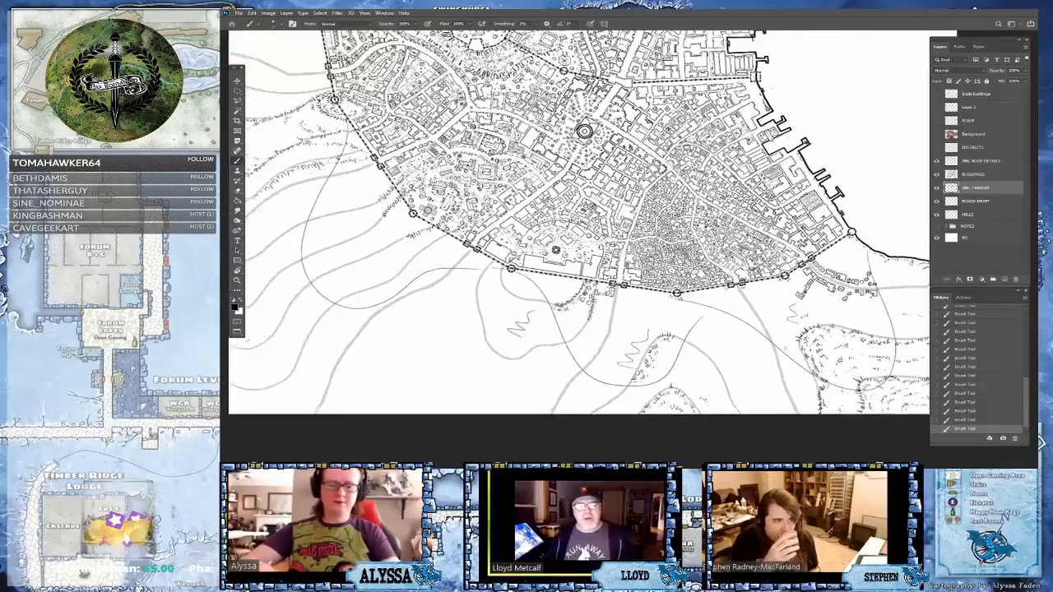
scroll(641, 362, up, 5)
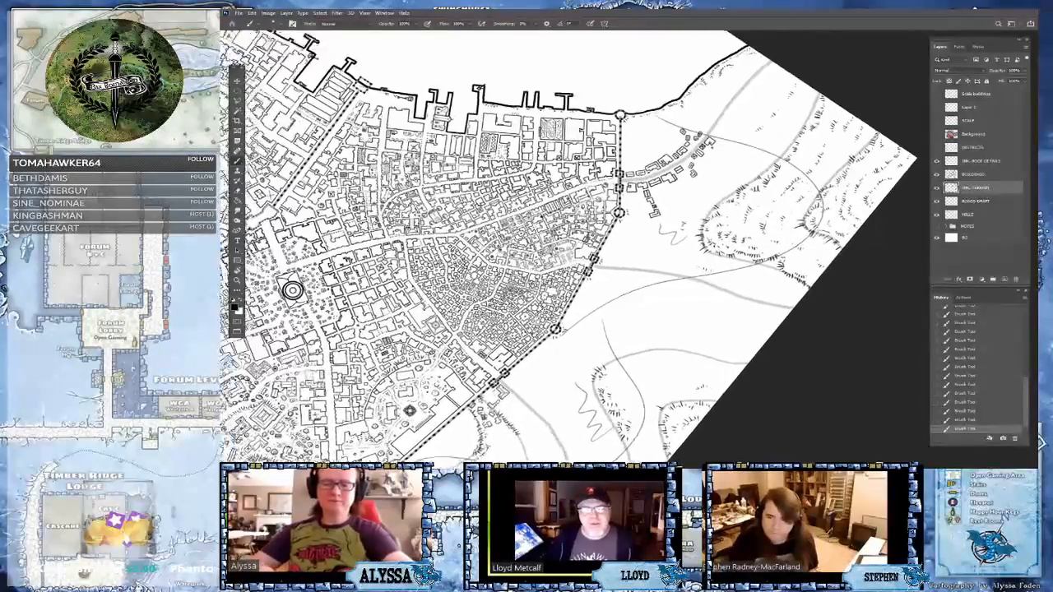
drag(582, 331, 594, 293)
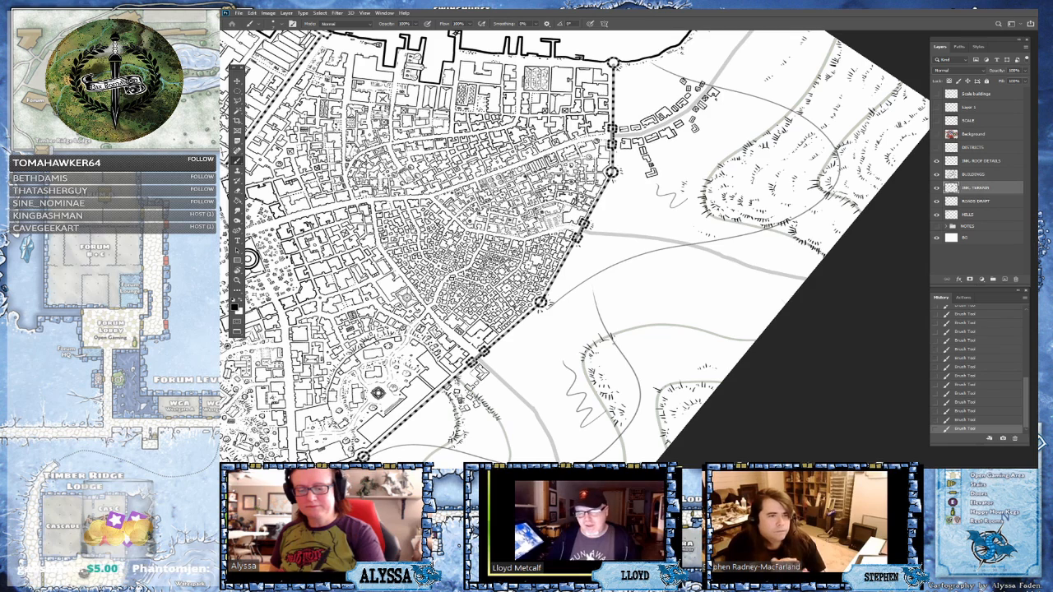
drag(622, 329, 620, 340)
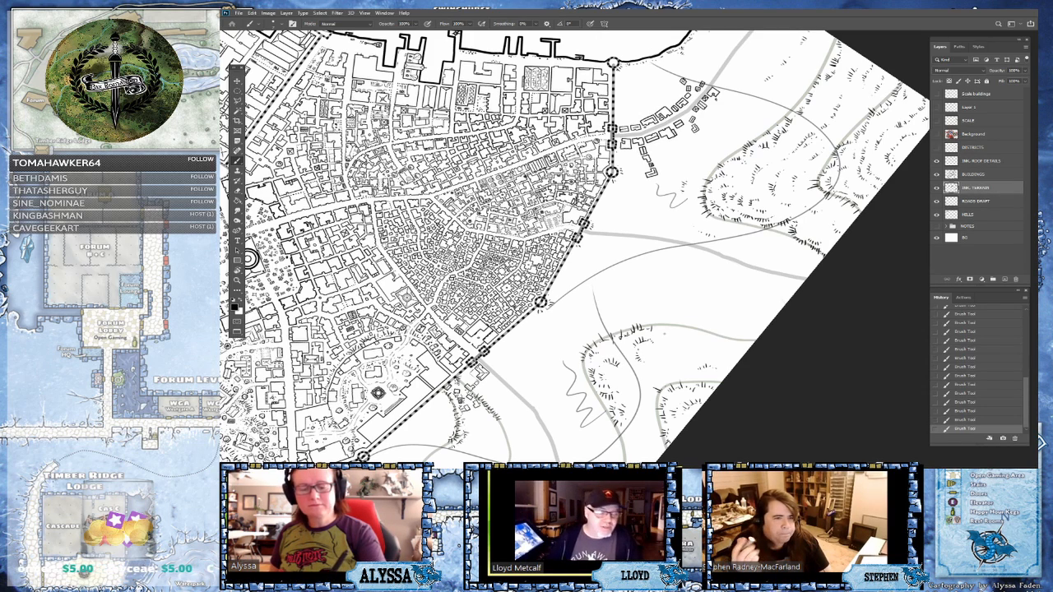
drag(663, 328, 666, 334)
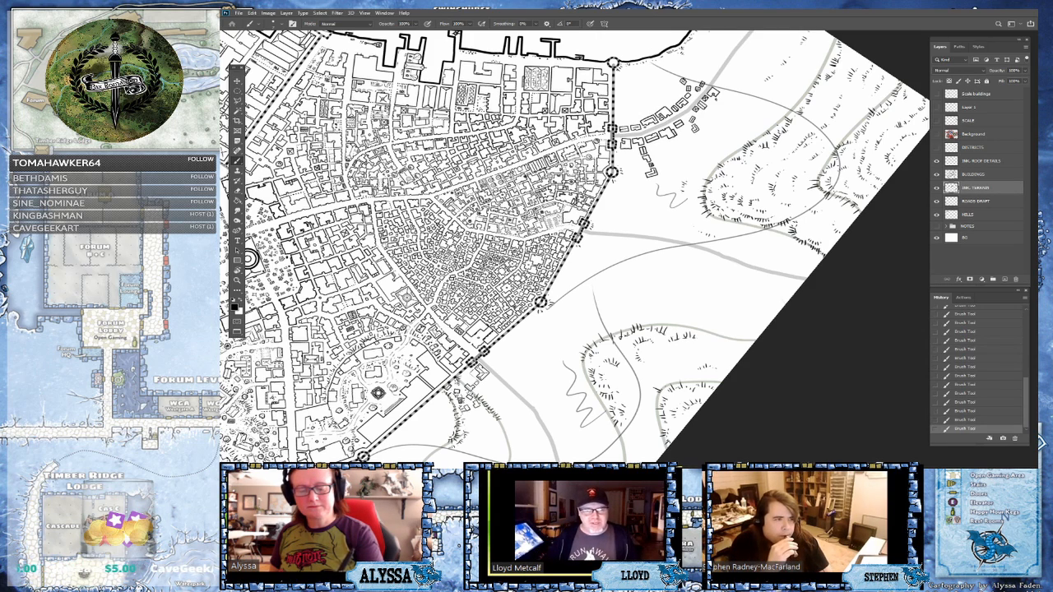
drag(699, 331, 712, 337)
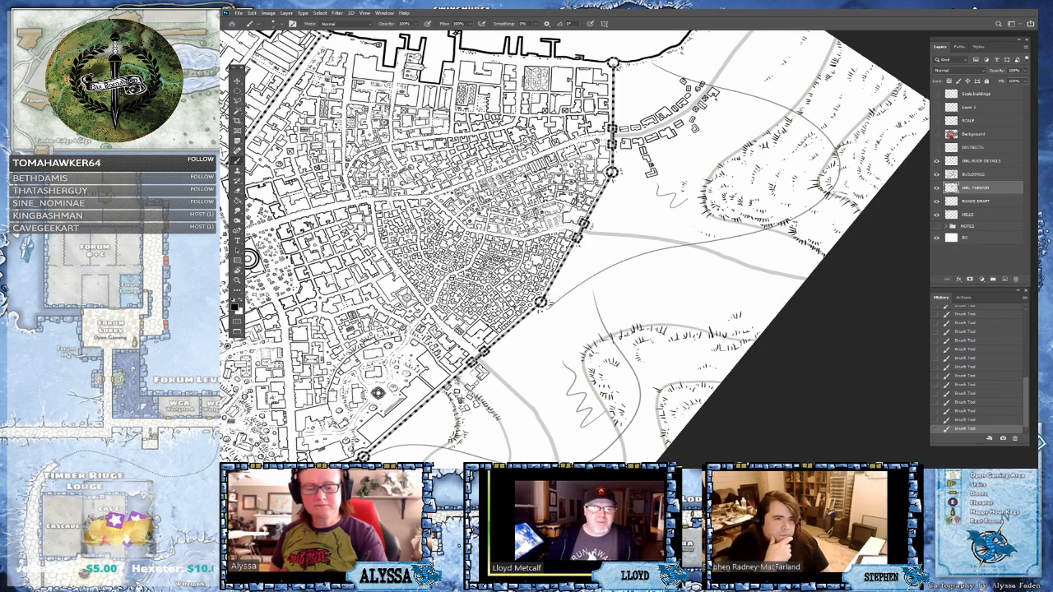
mouse_move(249, 260)
mouse_down()
mouse_move(329, 181)
mouse_move(347, 186)
mouse_up()
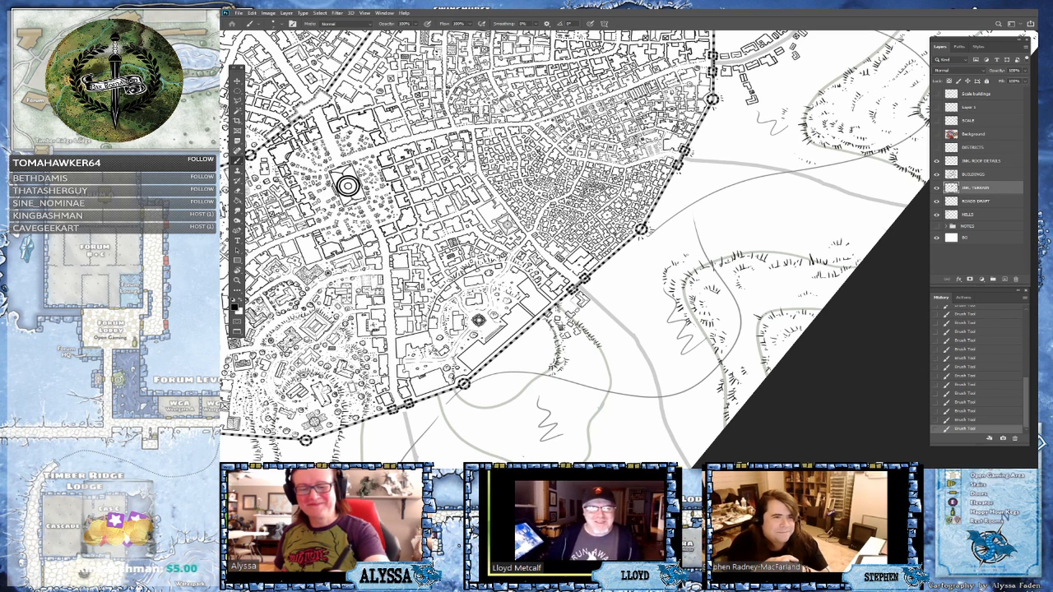
- Hatch the road-facing outer contour and the inner contour of the hill beside the buildings outside the city gate
scroll(736, 362, down, 4)
scroll(736, 362, up, 2)
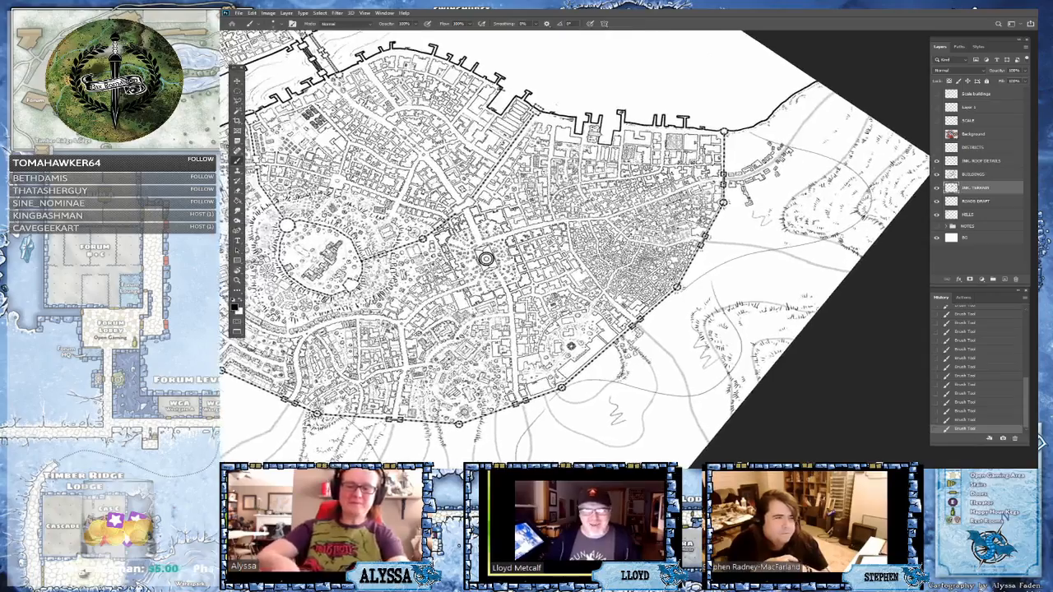
scroll(736, 362, down, 2)
scroll(542, 267, up, 6)
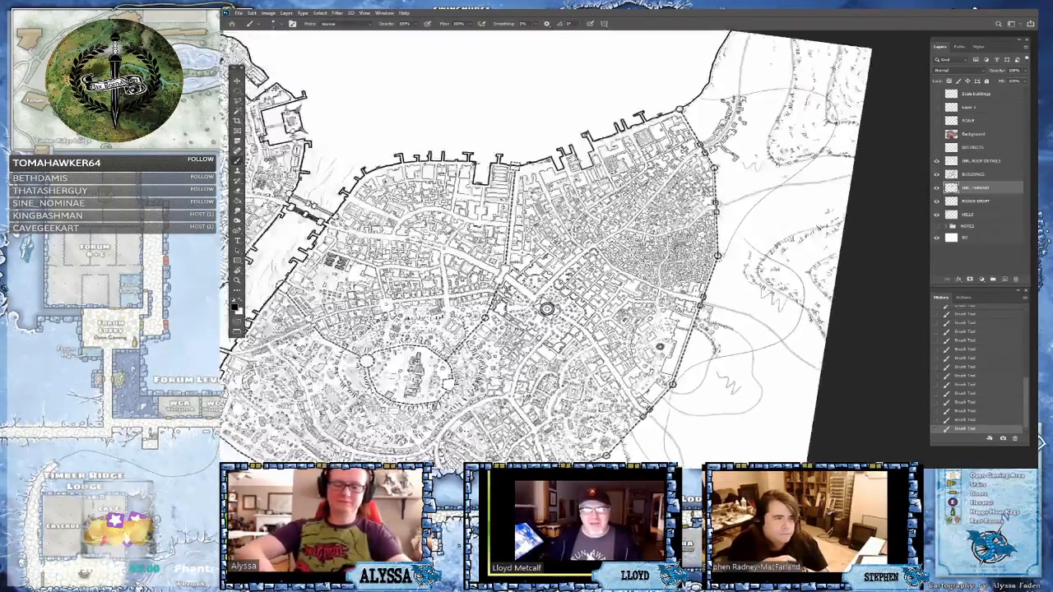
scroll(574, 247, down, 2)
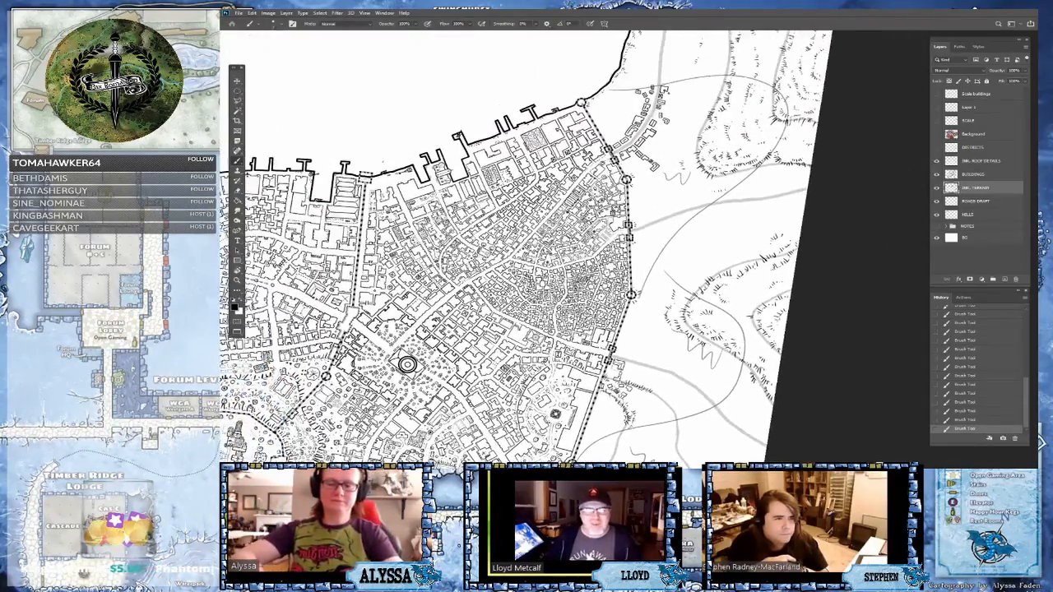
scroll(576, 250, up, 3)
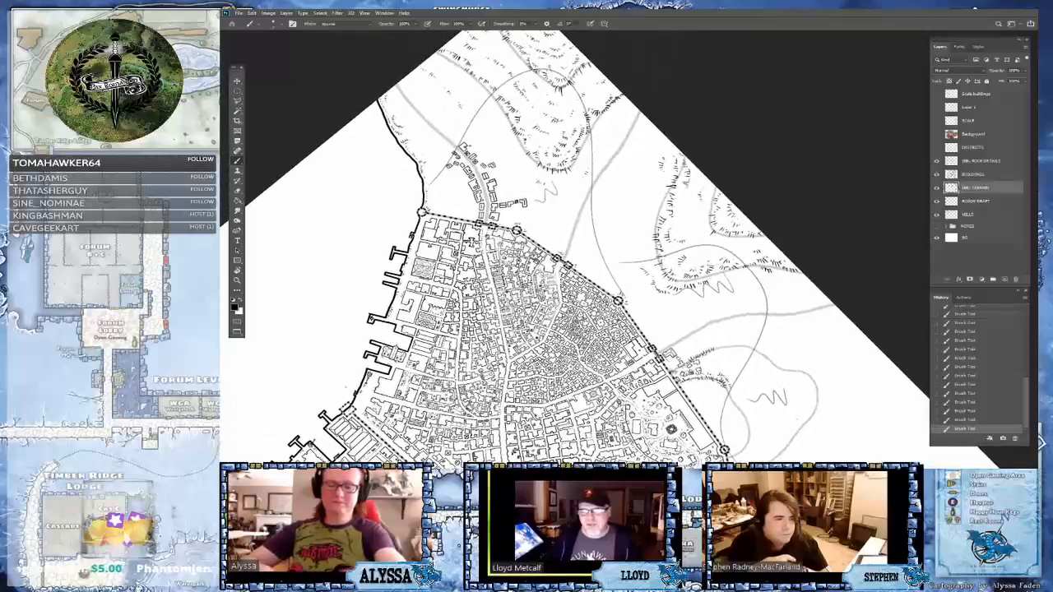
scroll(576, 250, up, 1)
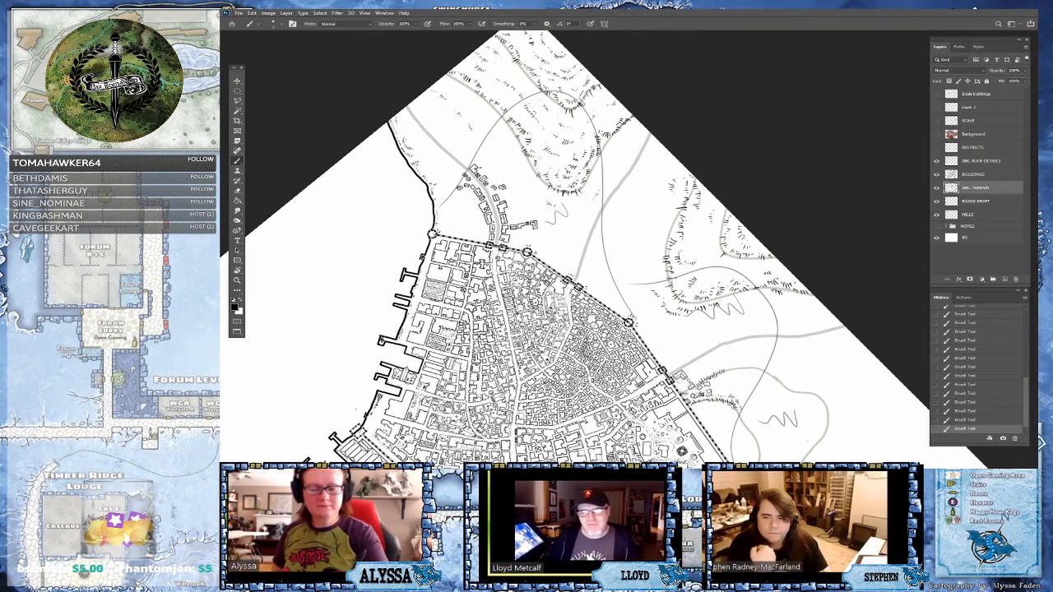
mouse_move(724, 372)
mouse_down()
mouse_move(728, 361)
mouse_move(763, 375)
mouse_up()
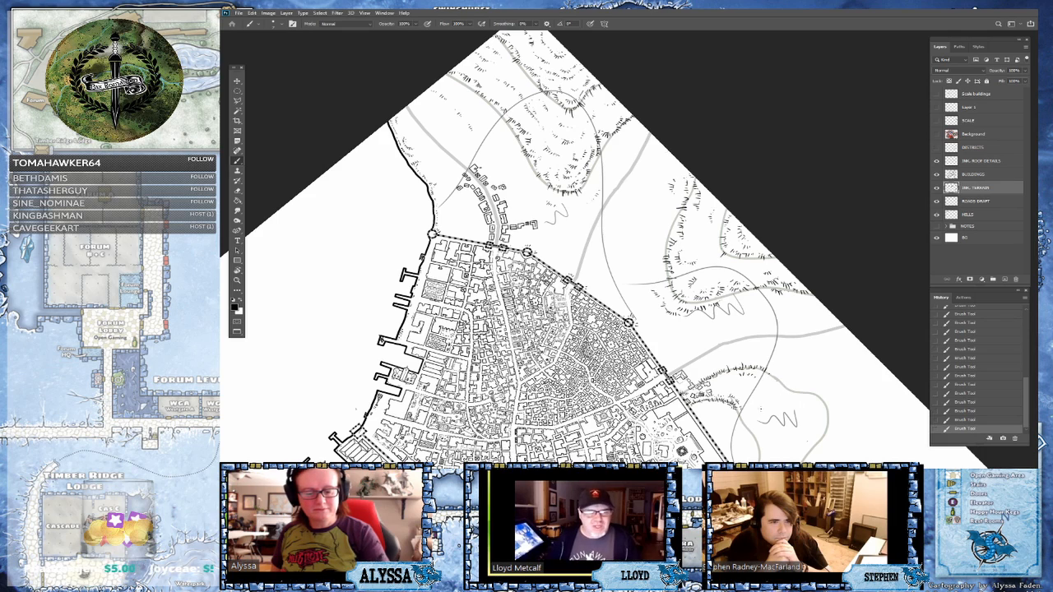
drag(744, 417, 745, 425)
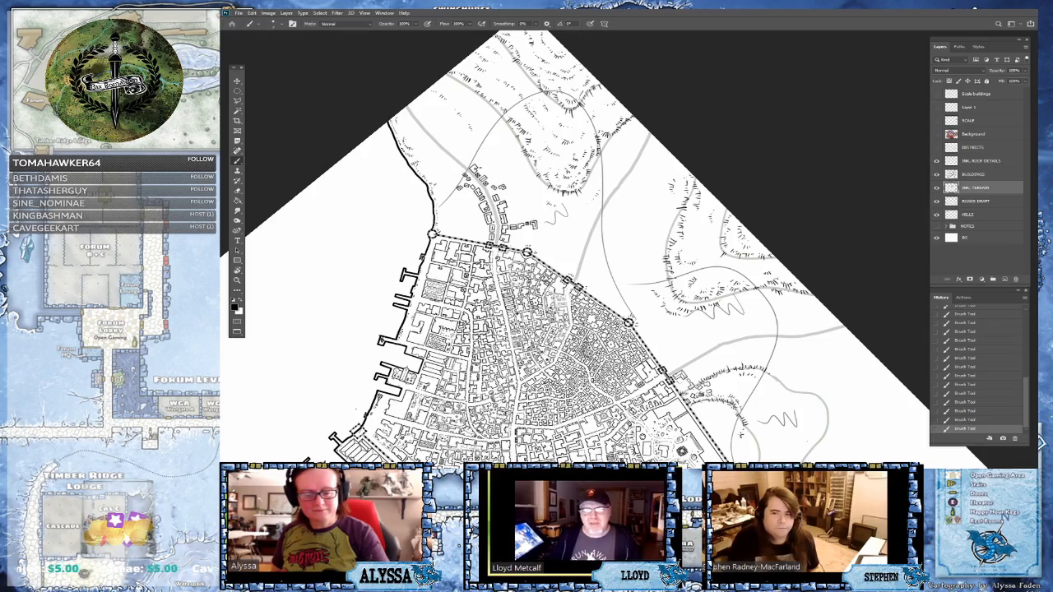
- Continue the grass hatching around the hill's rounded end, add strokes inside it, and extend the inner contour hatching to the wall tower
drag(629, 322, 603, 353)
scroll(633, 346, up, 4)
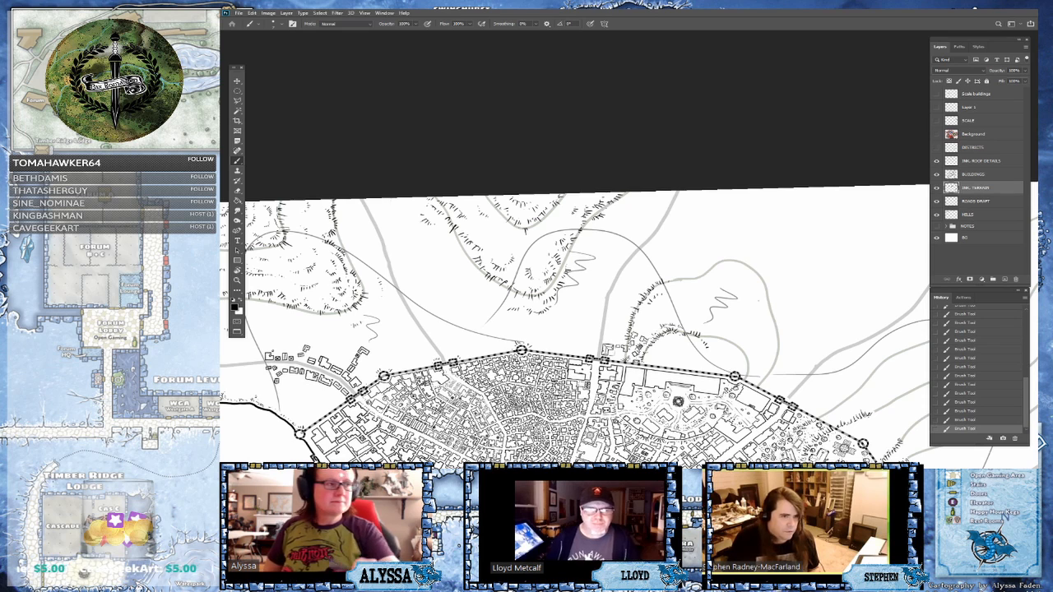
scroll(658, 362, up, 2)
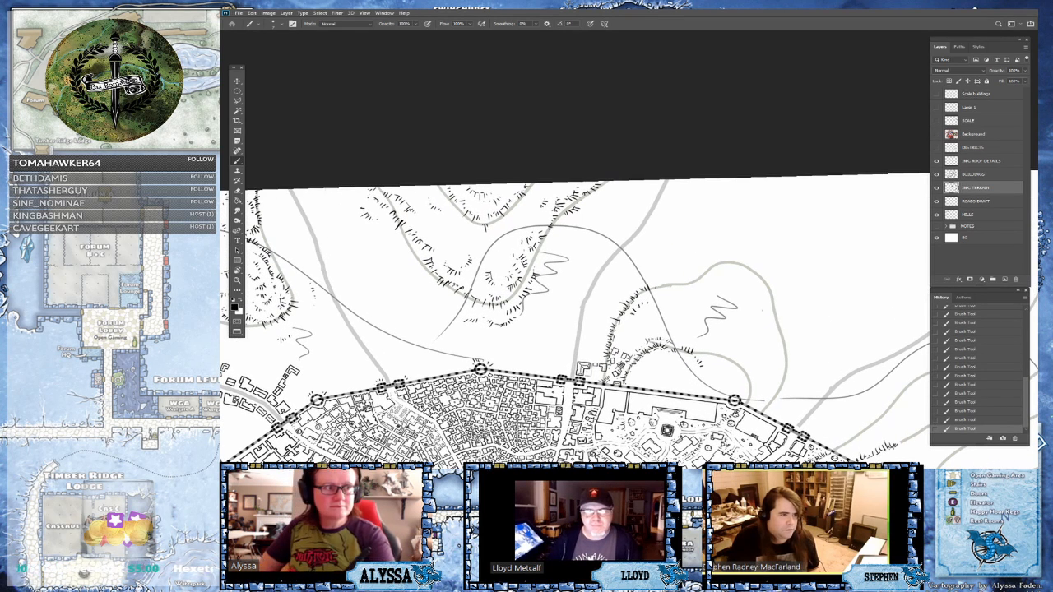
drag(680, 280, 677, 291)
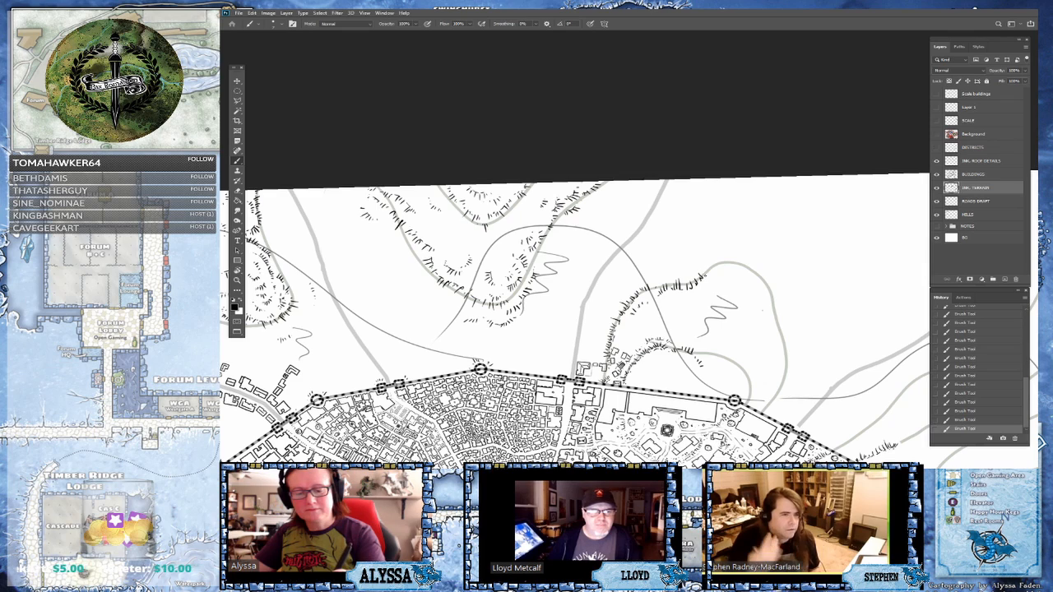
drag(712, 265, 719, 288)
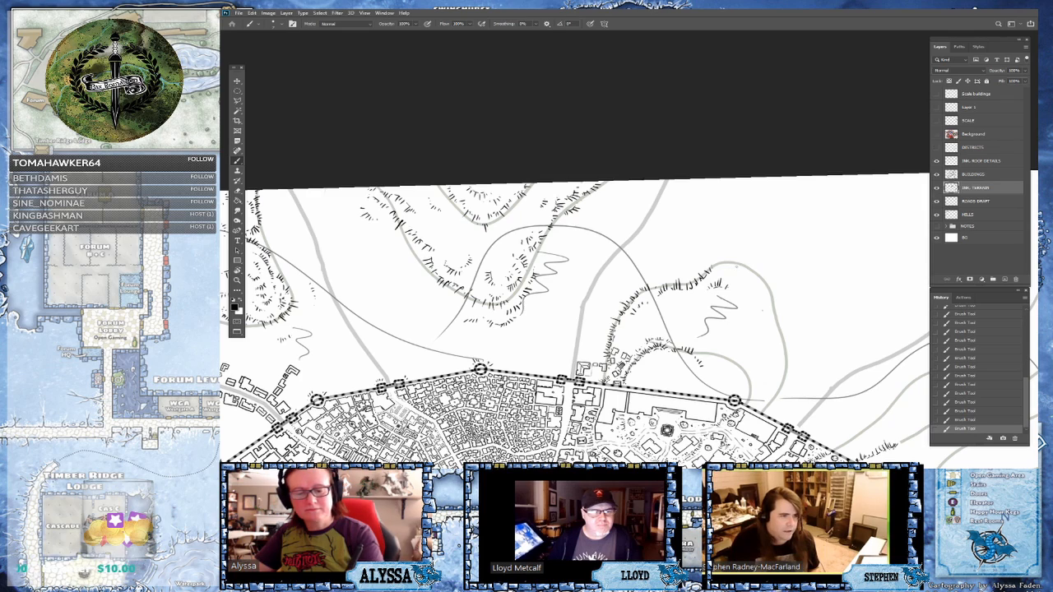
drag(737, 263, 721, 271)
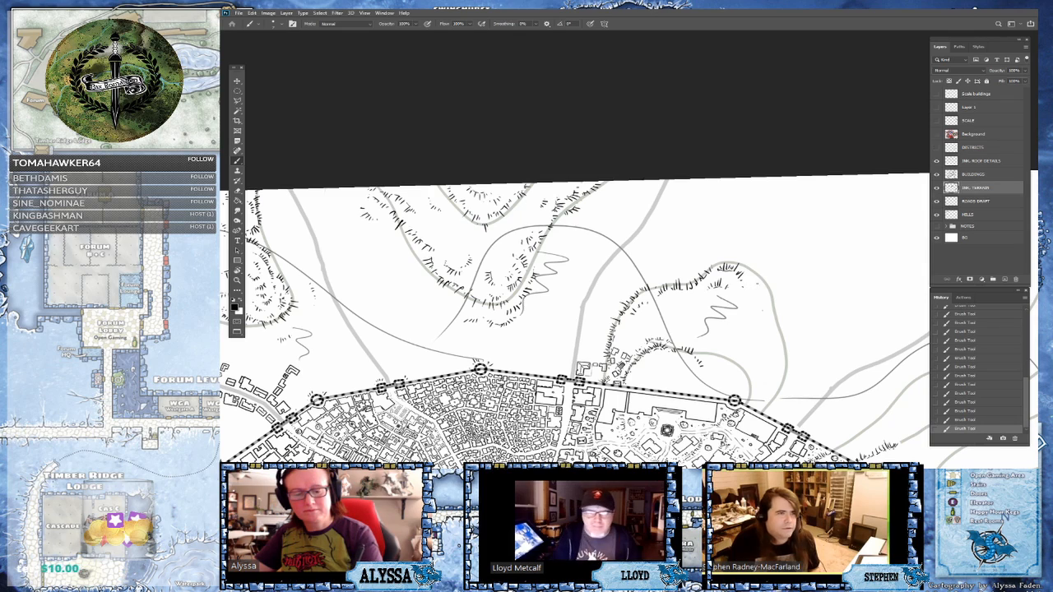
drag(757, 280, 756, 281)
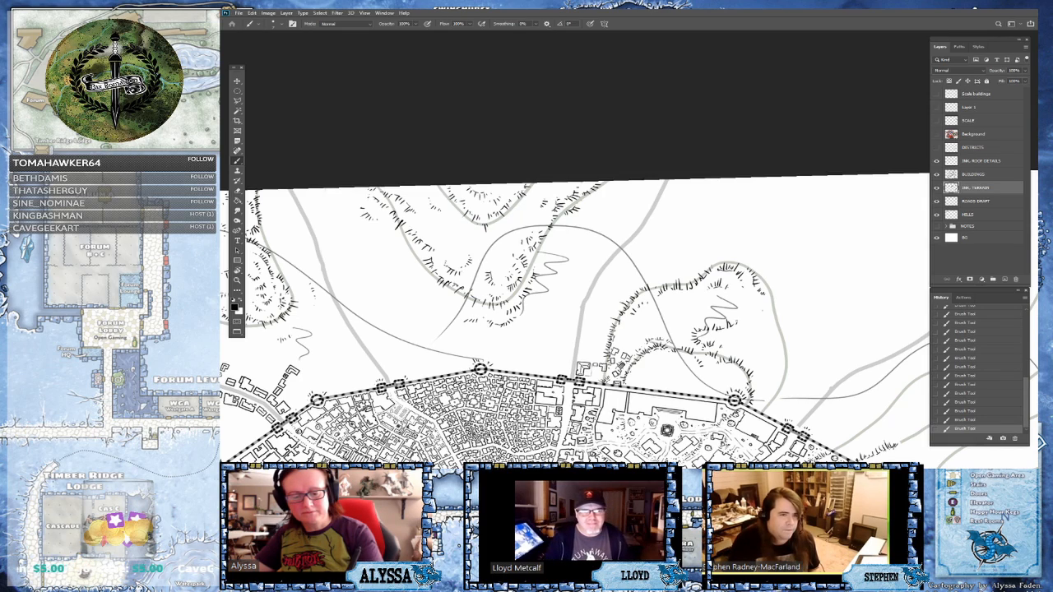
- Add rows of small grass tufts on the open ground between the large hatched hill and the road near the map's edge
scroll(576, 321, down, 3)
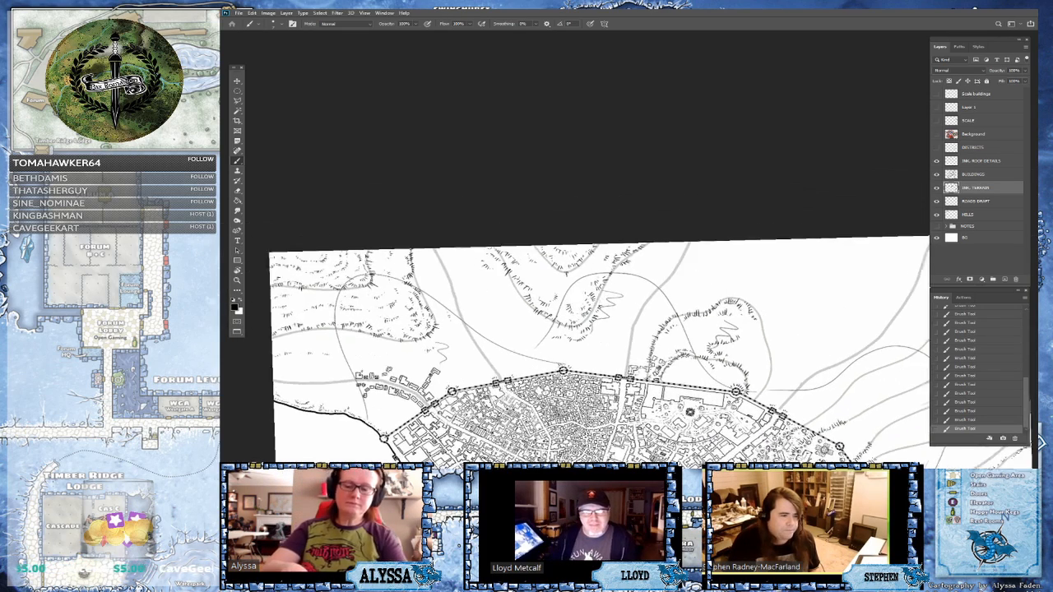
scroll(576, 320, up, 4)
scroll(784, 395, down, 3)
drag(699, 362, 870, 351)
scroll(705, 412, down, 1)
scroll(705, 411, up, 1)
mouse_move(811, 398)
mouse_down()
mouse_move(778, 423)
mouse_move(813, 193)
mouse_up()
scroll(584, 337, up, 2)
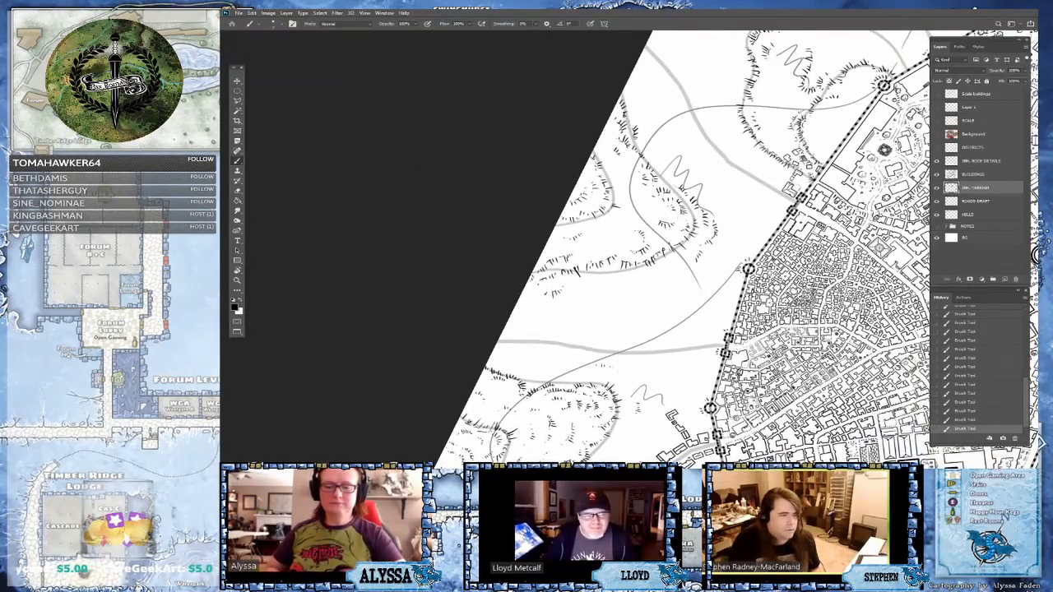
drag(700, 263, 687, 277)
drag(642, 247, 706, 246)
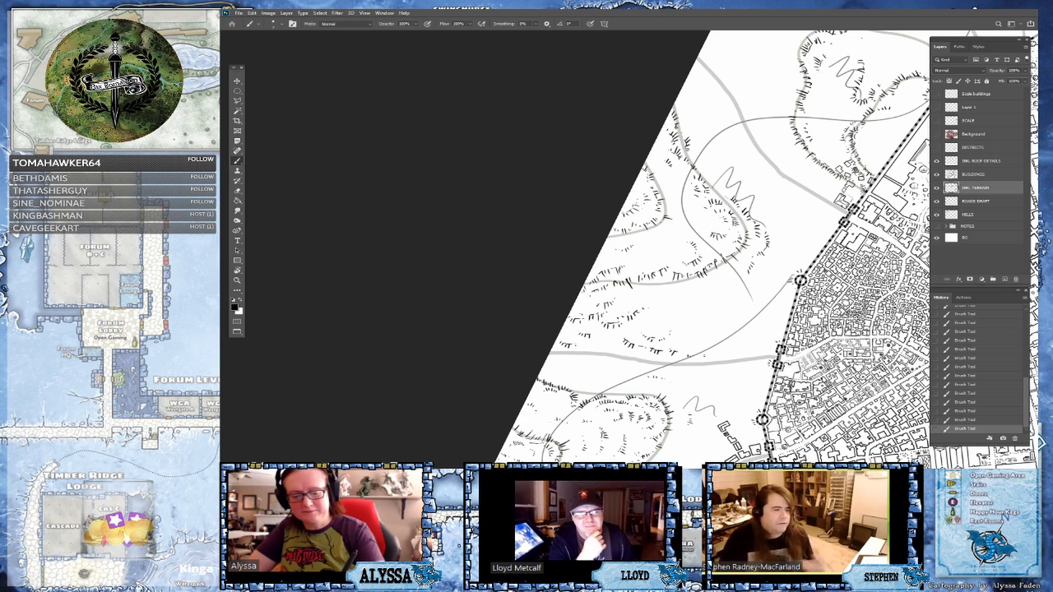
- Extend the rows of grass tufts along the road towards the city wall's gate
drag(705, 352, 703, 357)
drag(712, 352, 713, 356)
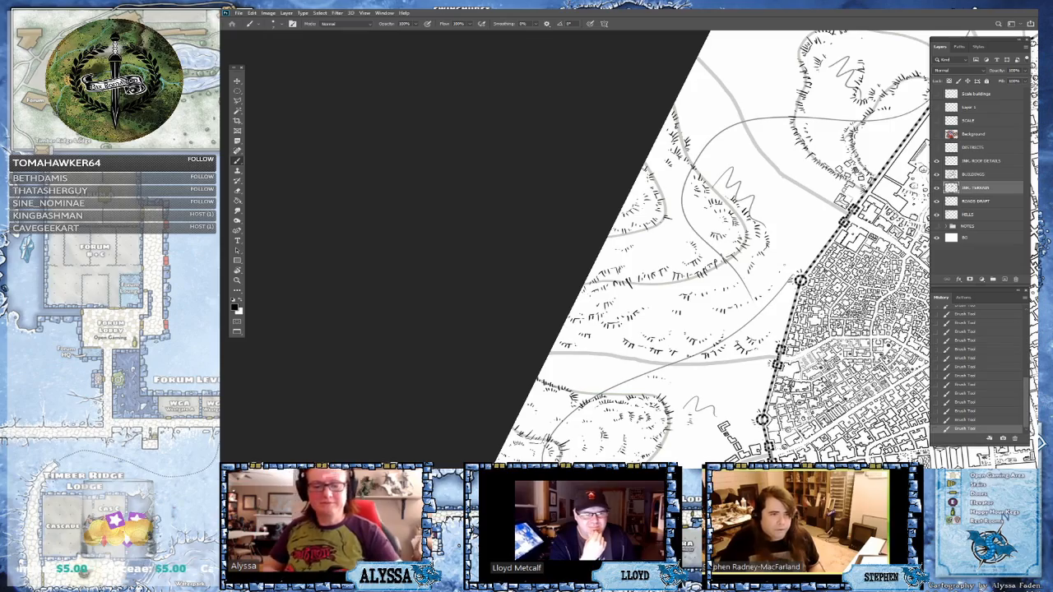
scroll(740, 264, down, 3)
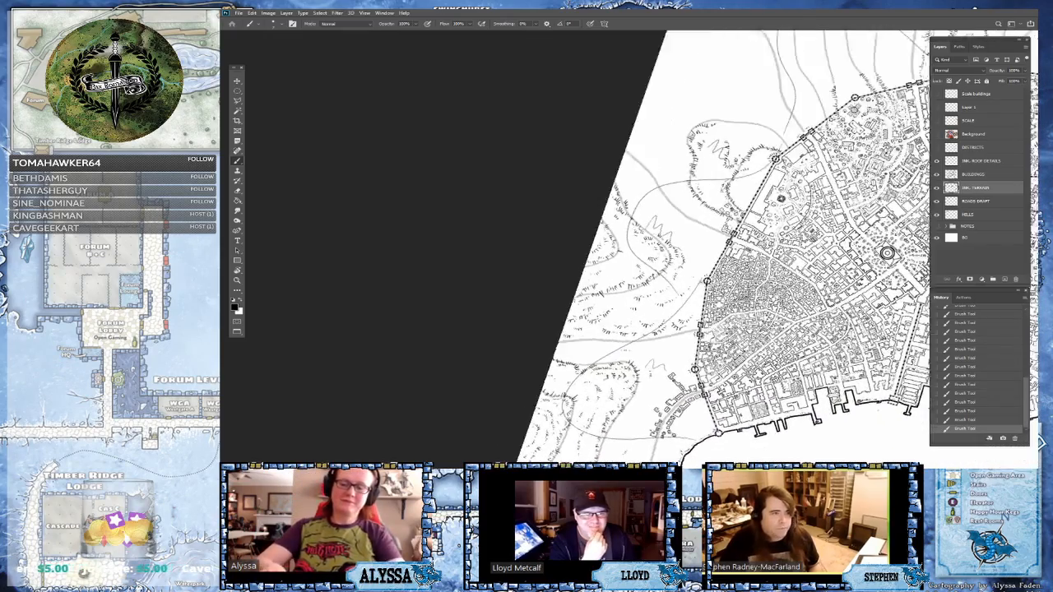
scroll(712, 247, up, 3)
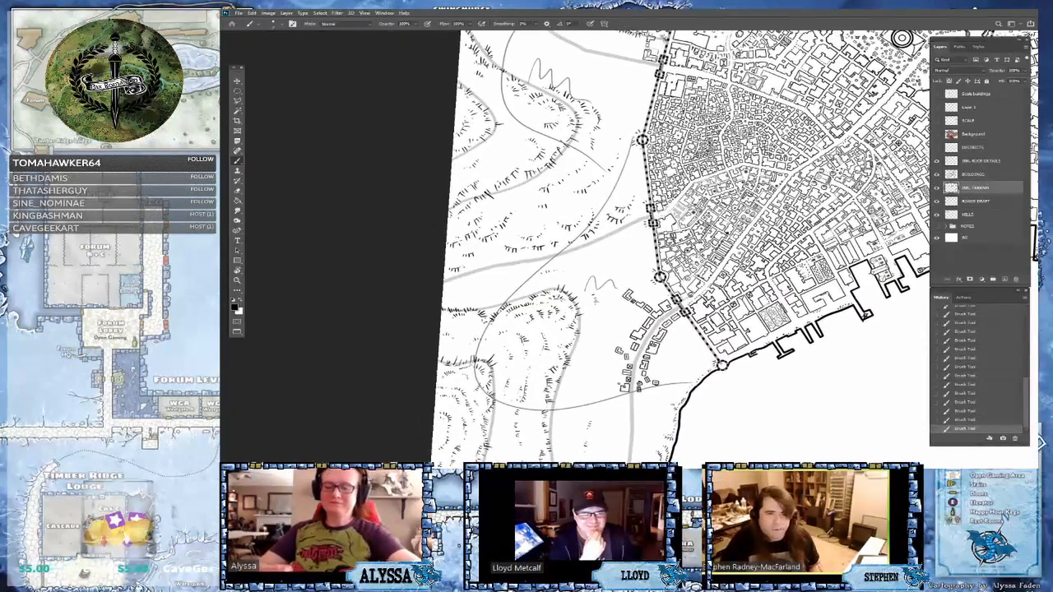
- Add more small grass tufts on the open ground between the large hatched hill and the road by the roadside buildings
scroll(712, 247, up, 1)
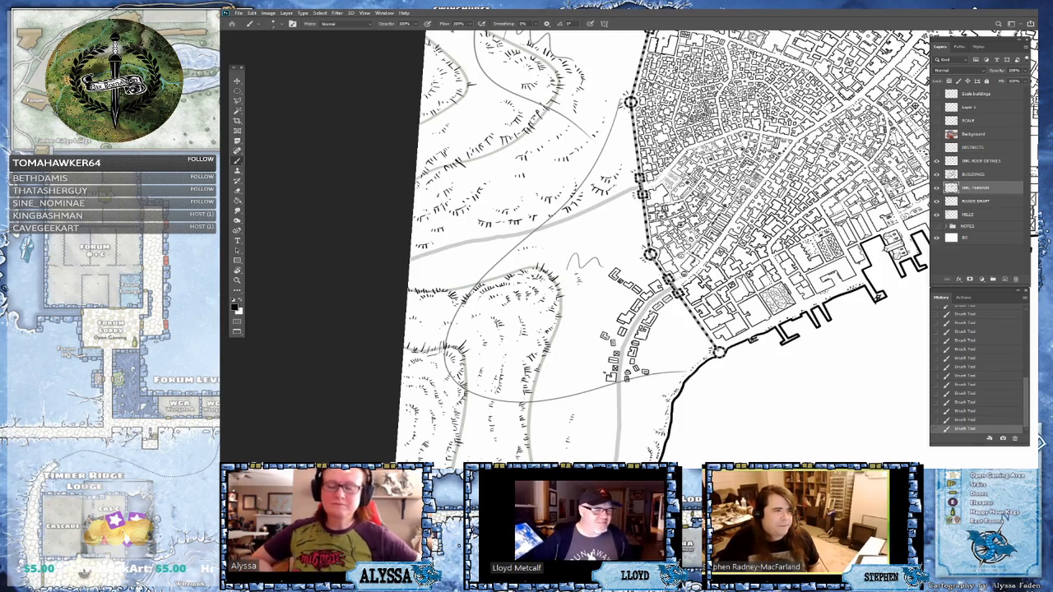
scroll(662, 247, up, 2)
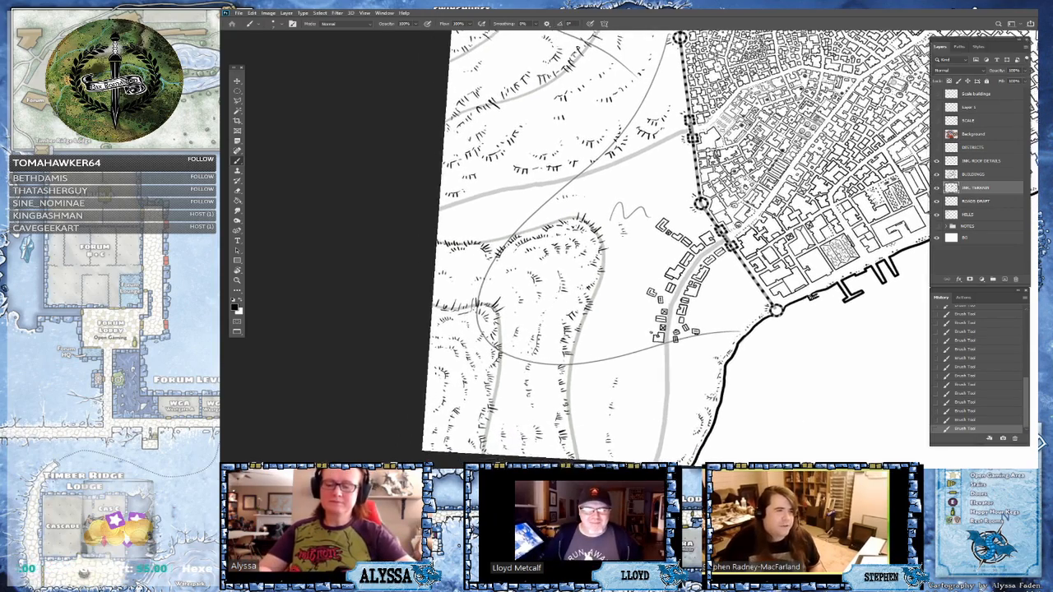
scroll(662, 247, up, 1)
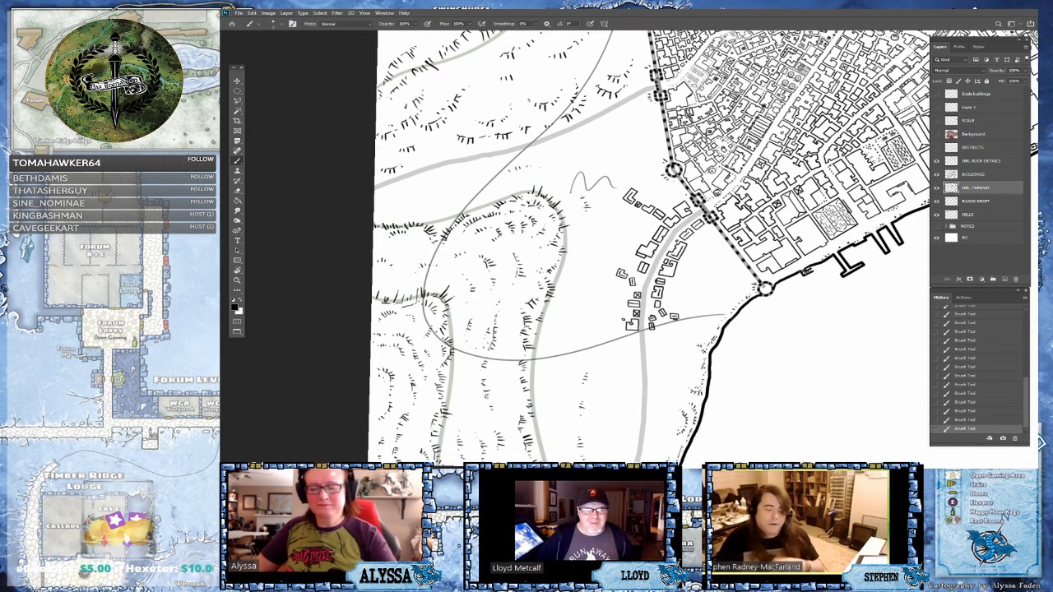
drag(559, 355, 556, 361)
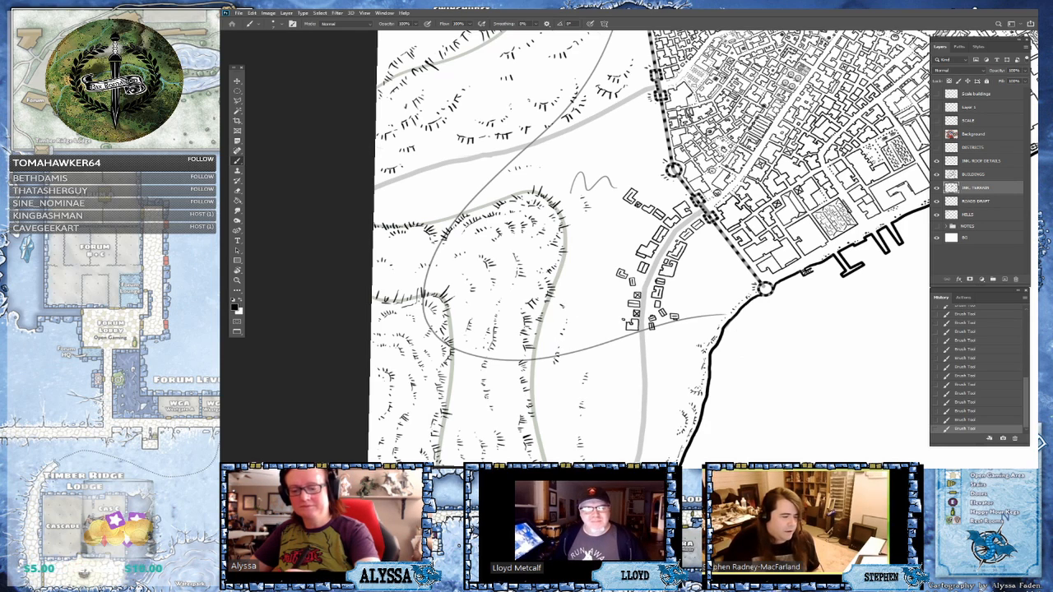
drag(567, 294, 573, 274)
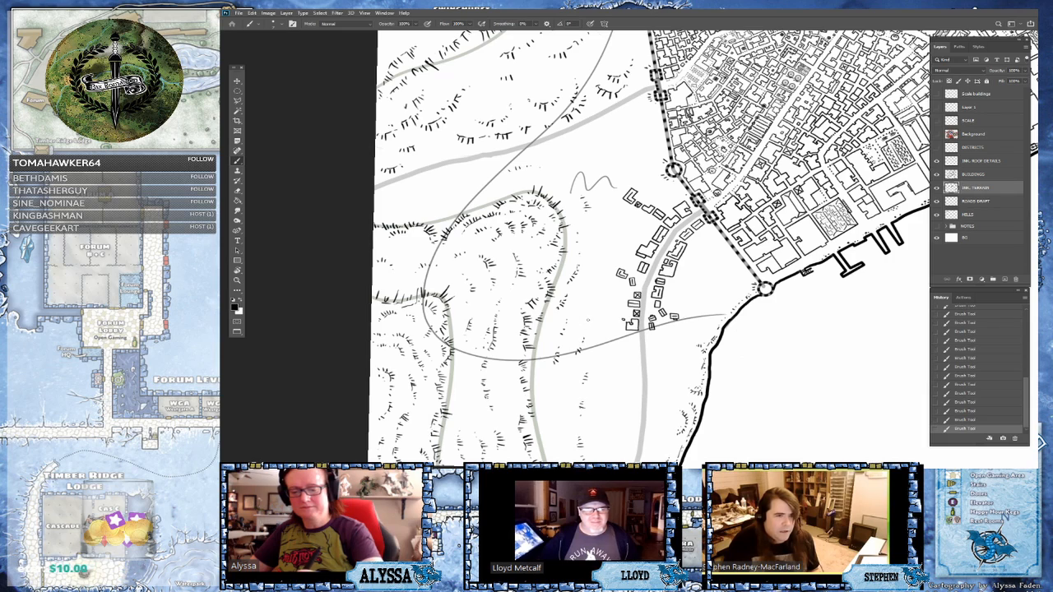
click(583, 324)
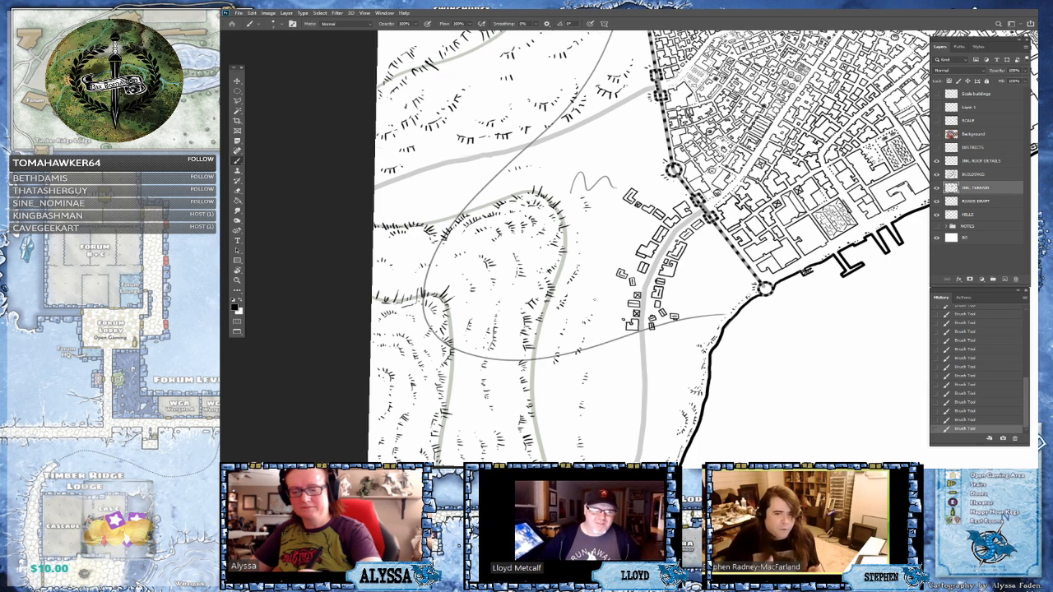
click(544, 400)
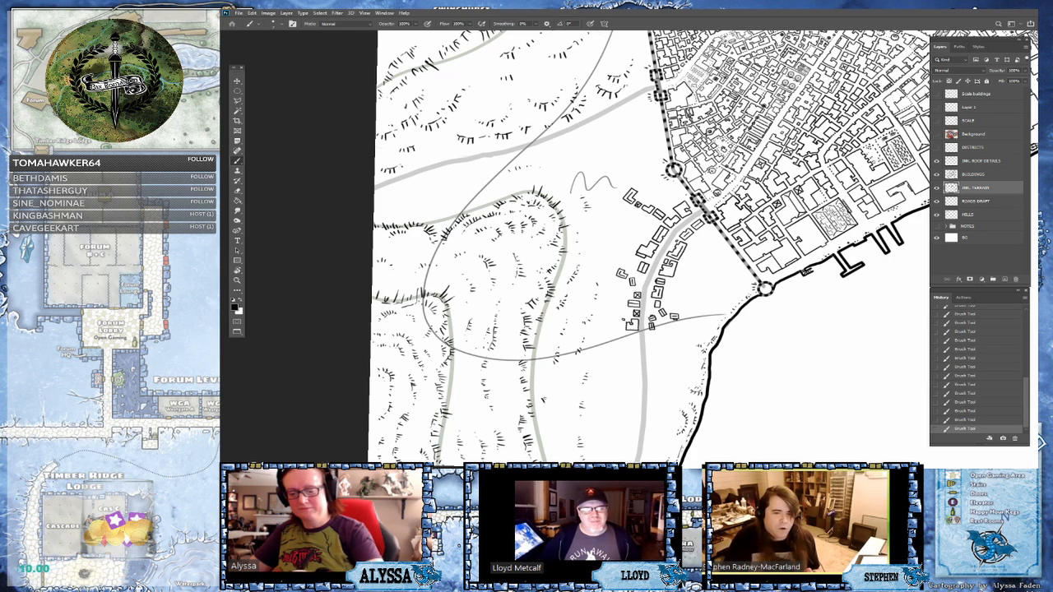
click(544, 391)
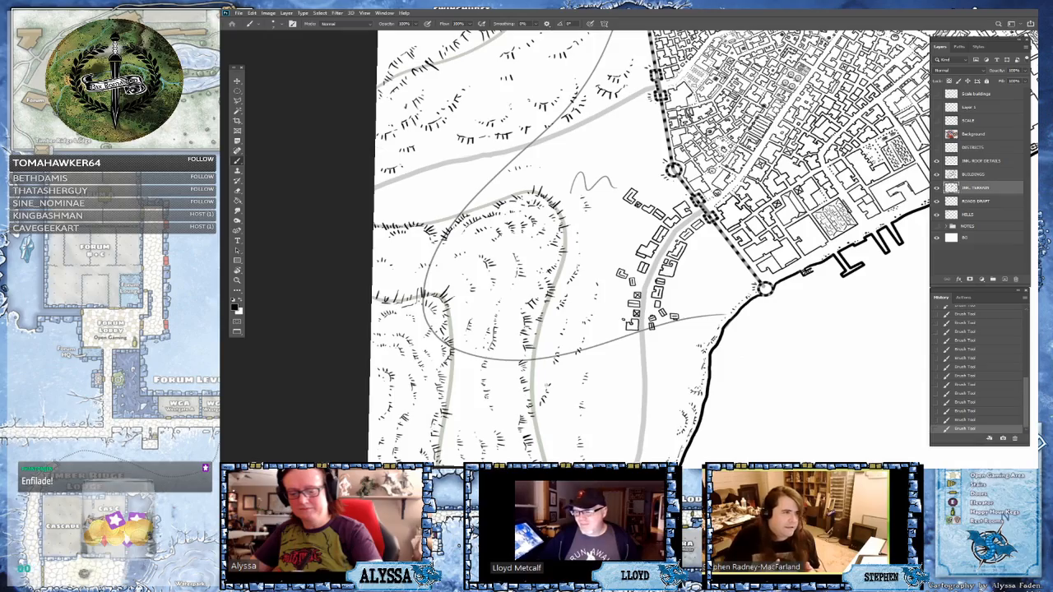
mouse_move(555, 423)
mouse_down()
mouse_move(547, 361)
mouse_move(554, 429)
mouse_up()
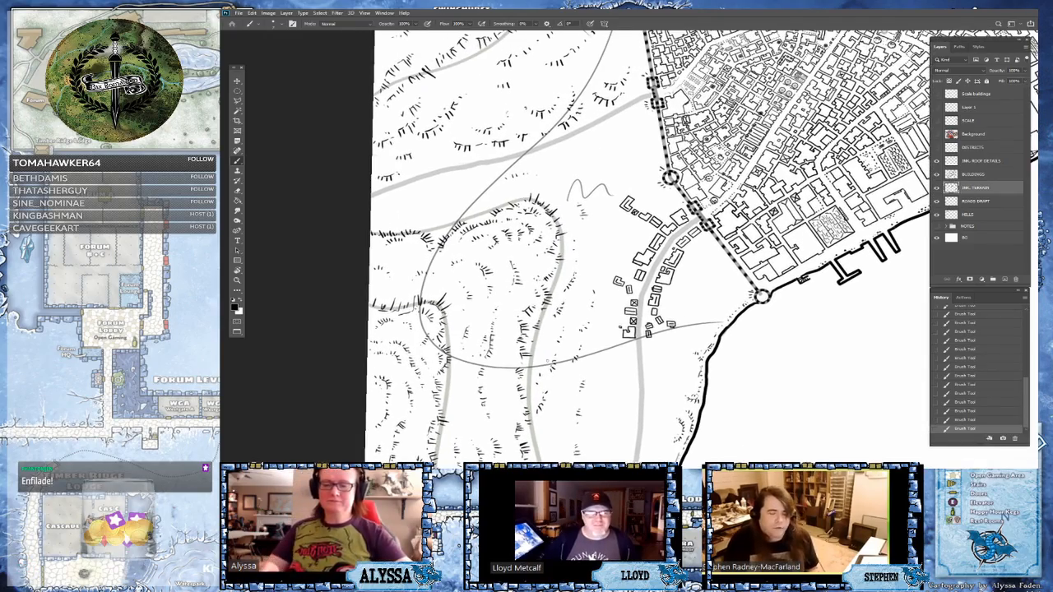
- Save the map document
scroll(547, 361, down, 6)
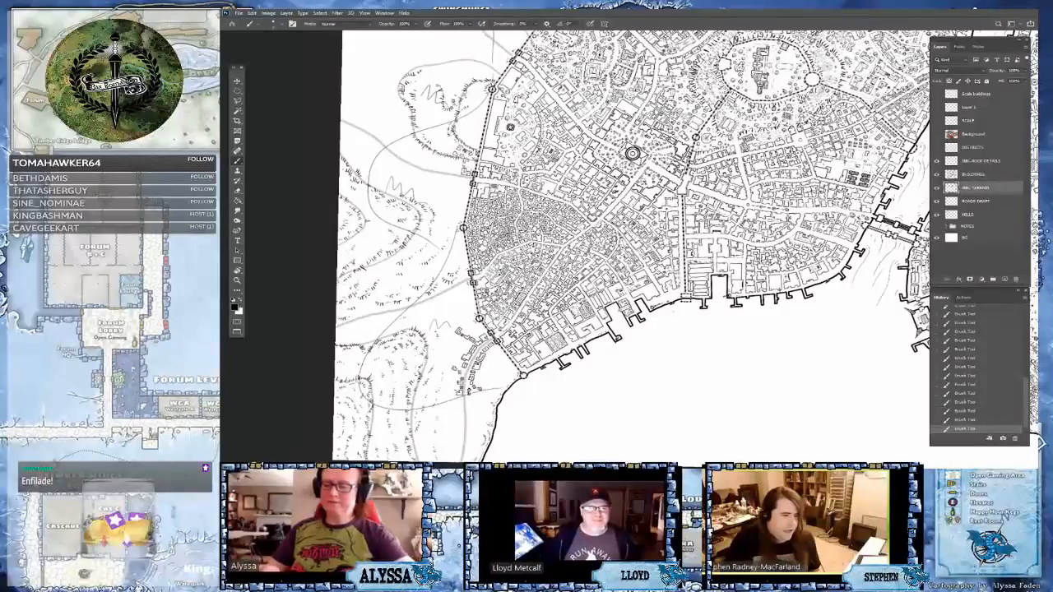
mouse_move(633, 247)
mouse_down()
mouse_move(581, 230)
mouse_move(565, 250)
mouse_move(546, 242)
mouse_up()
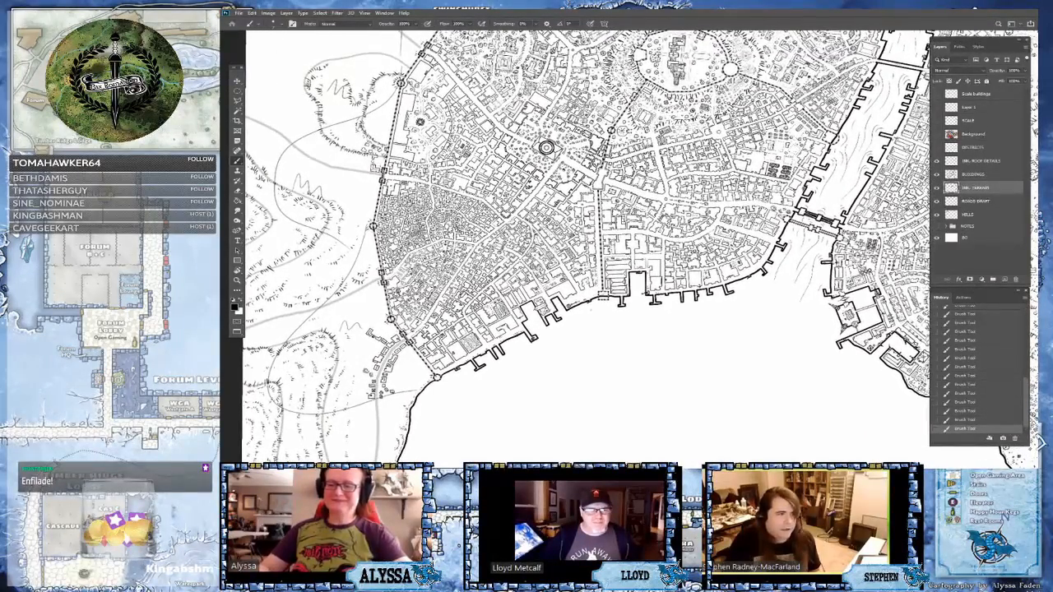
key(ctrl+s)
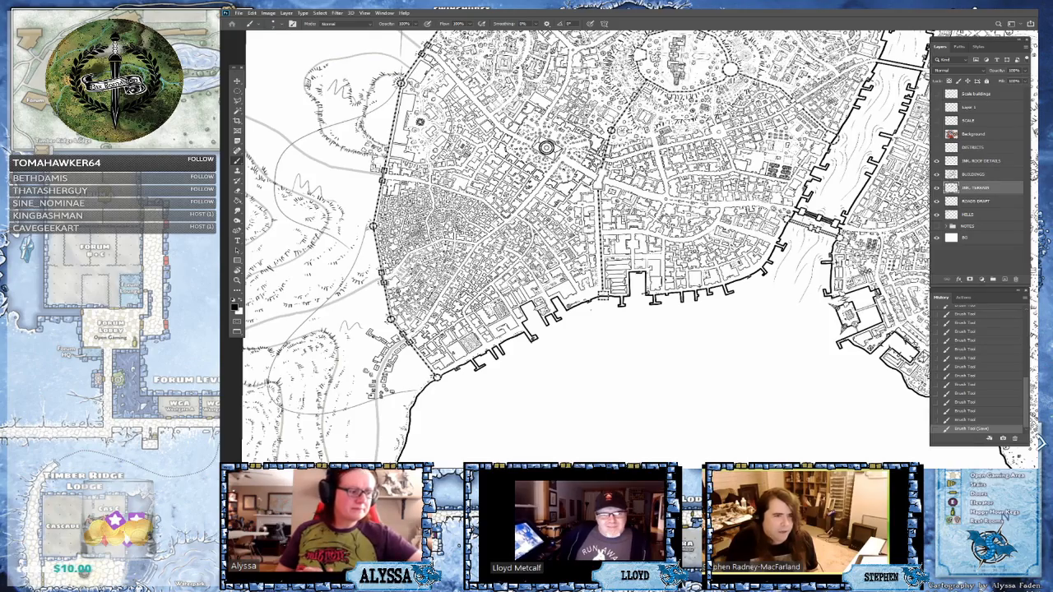
- Try inking another small building at the outer end of the roadside row, and undo it
drag(412, 428, 645, 402)
scroll(644, 402, up, 2)
scroll(647, 391, up, 1)
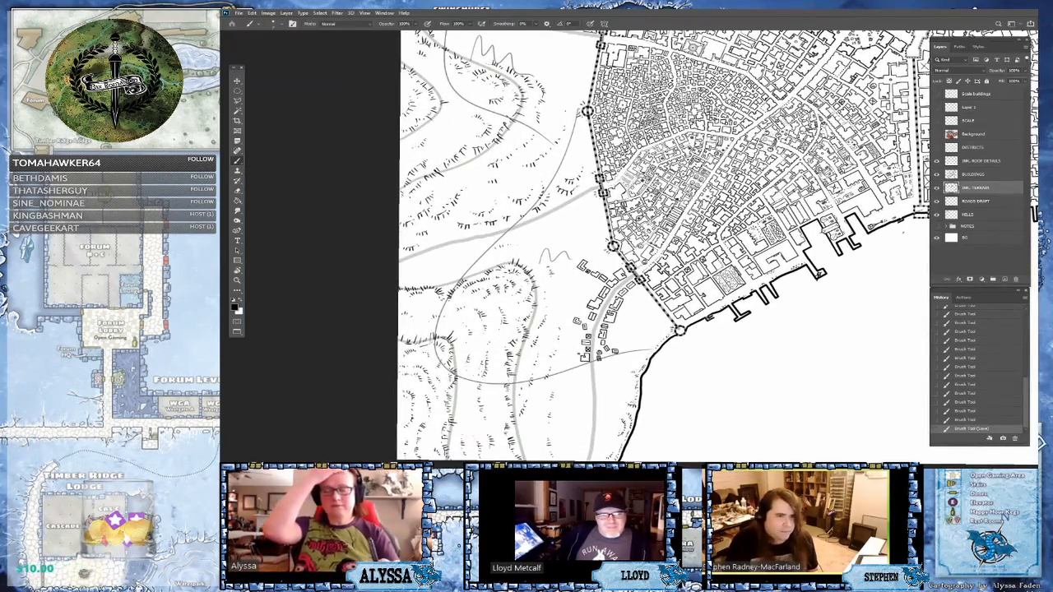
drag(648, 242, 685, 210)
scroll(658, 187, up, 3)
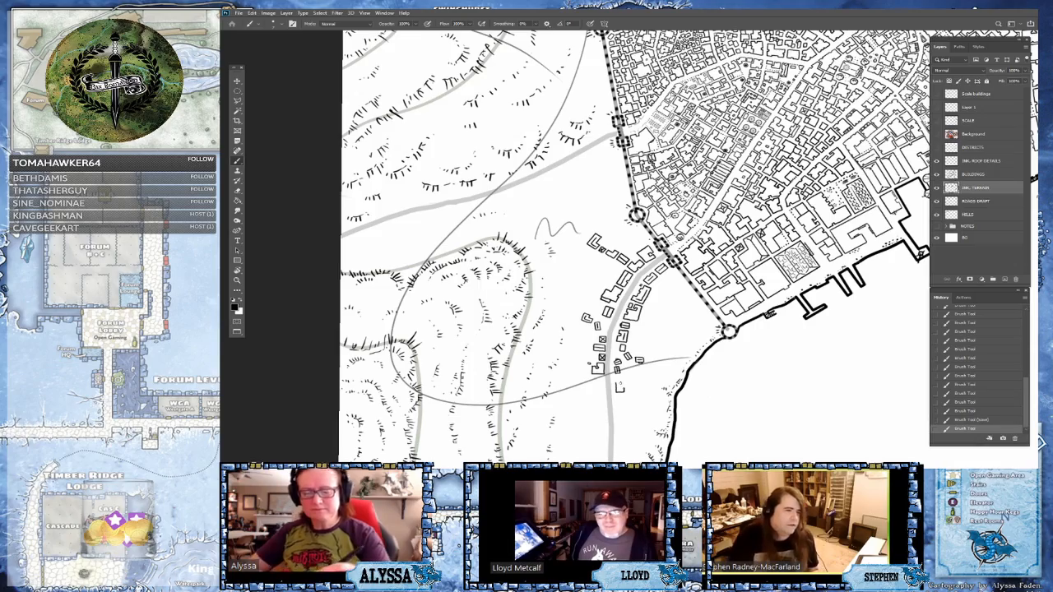
key(ctrl+z)
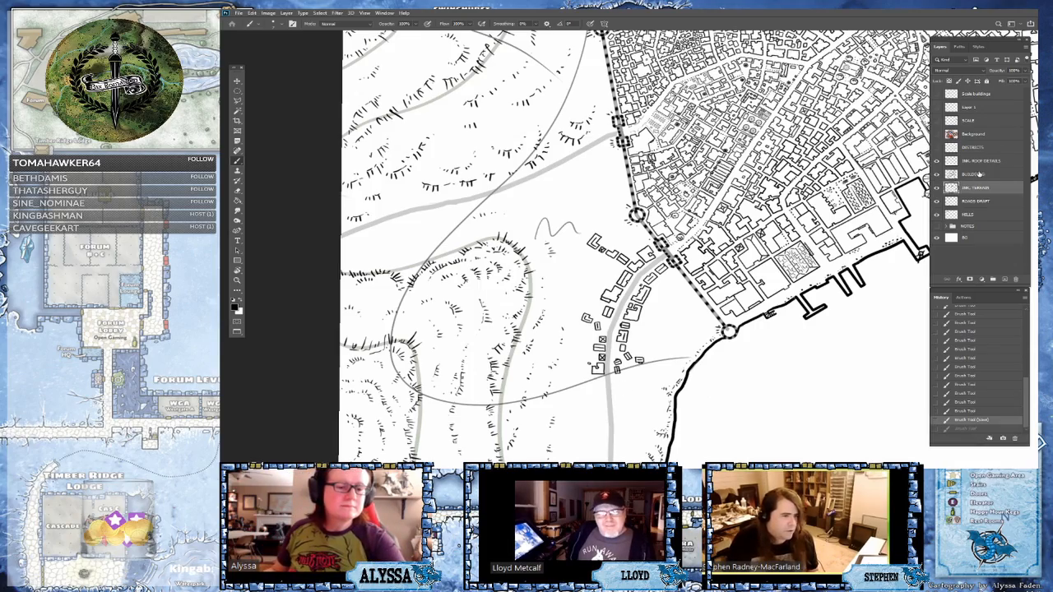
- Check what the road draft layer contains by hiding it and showing it again
click(975, 173)
scroll(634, 247, down, 2)
scroll(633, 247, down, 2)
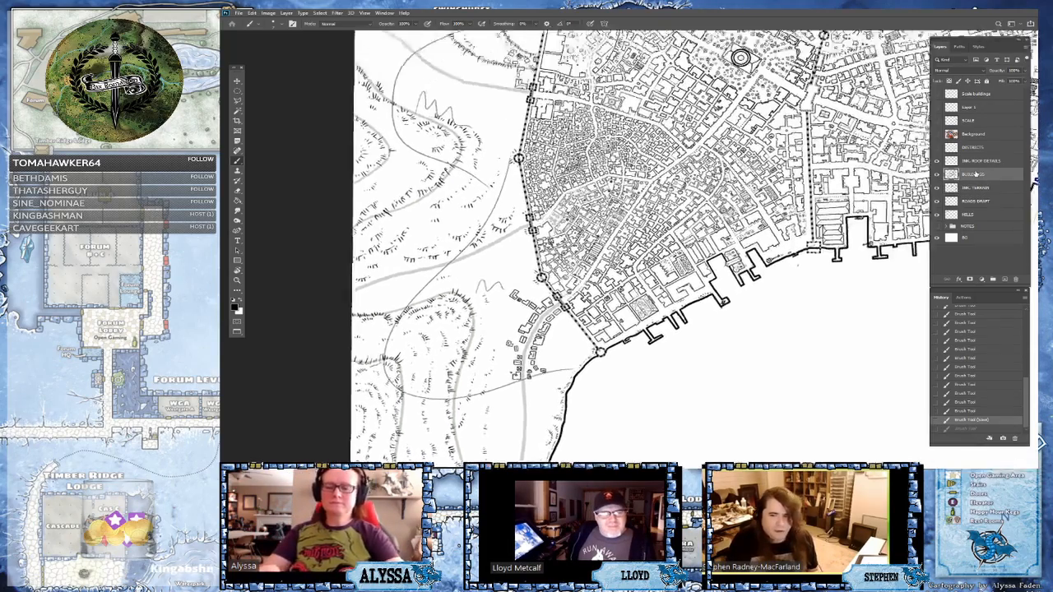
scroll(633, 247, up, 1)
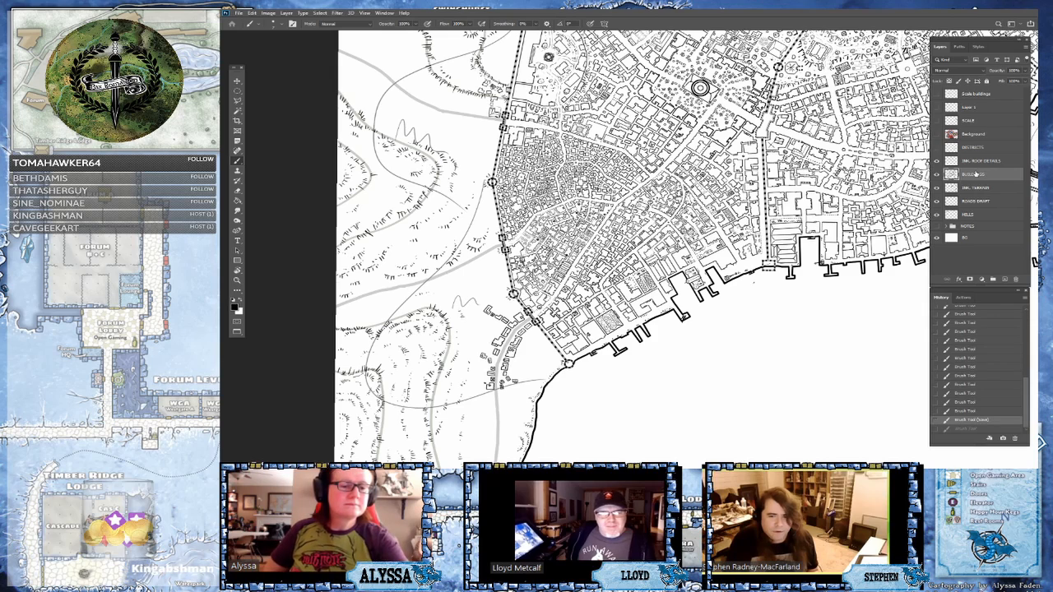
click(991, 201)
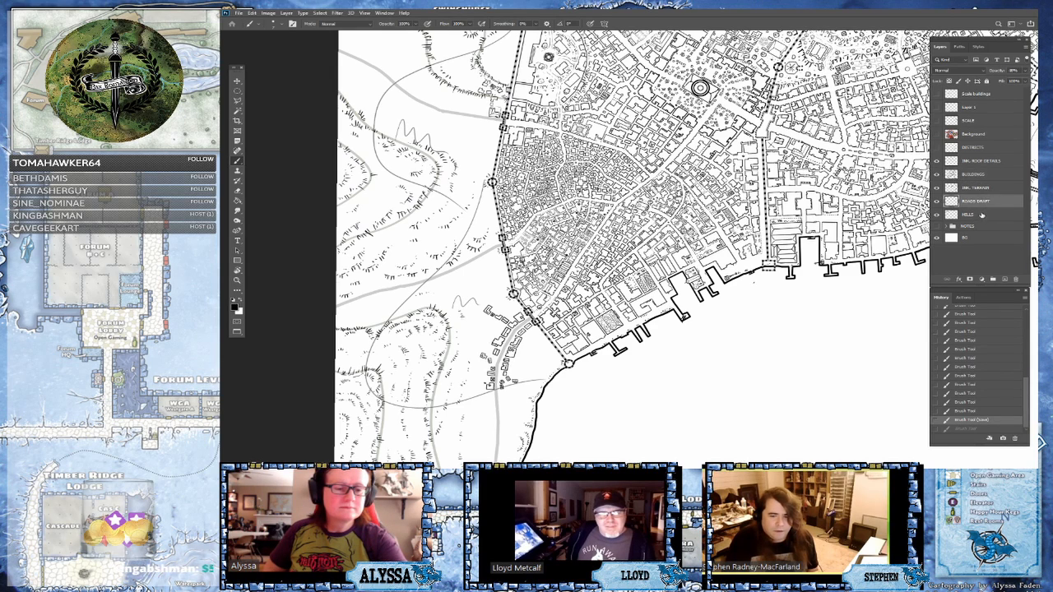
click(982, 215)
click(936, 201)
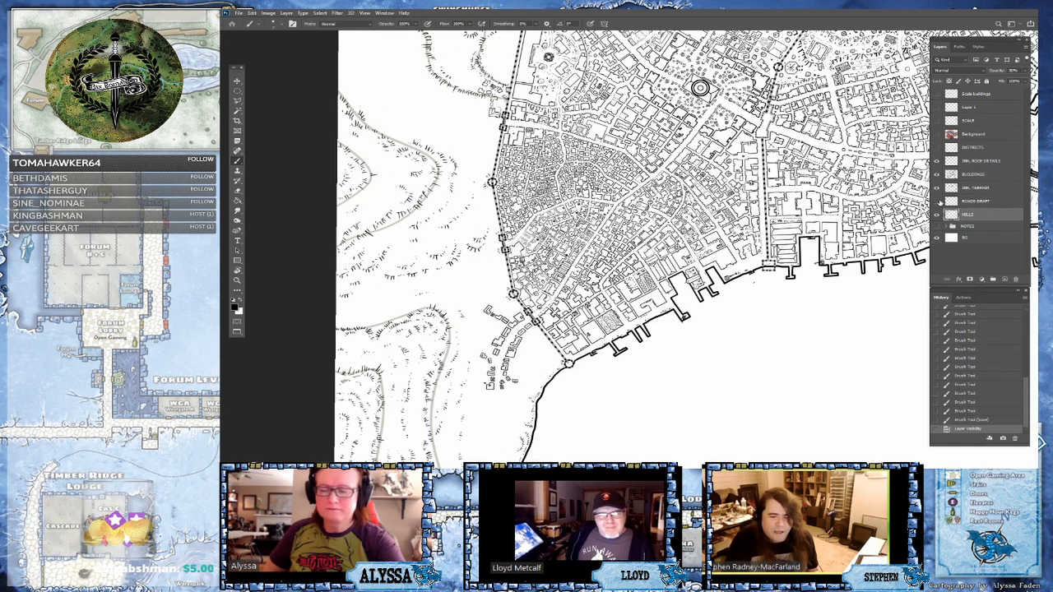
click(936, 201)
click(981, 202)
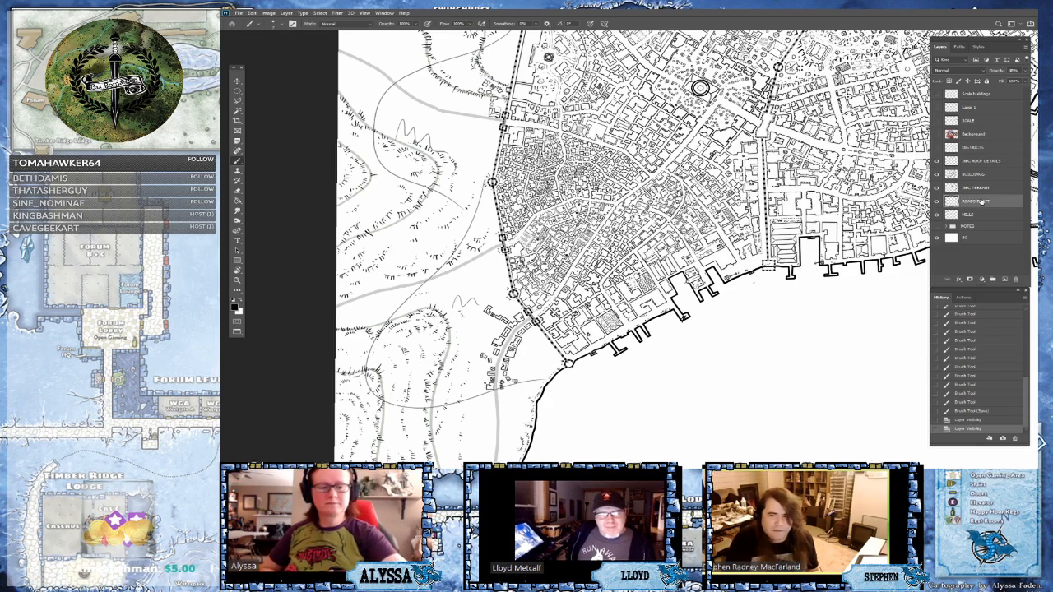
scroll(632, 247, down, 1)
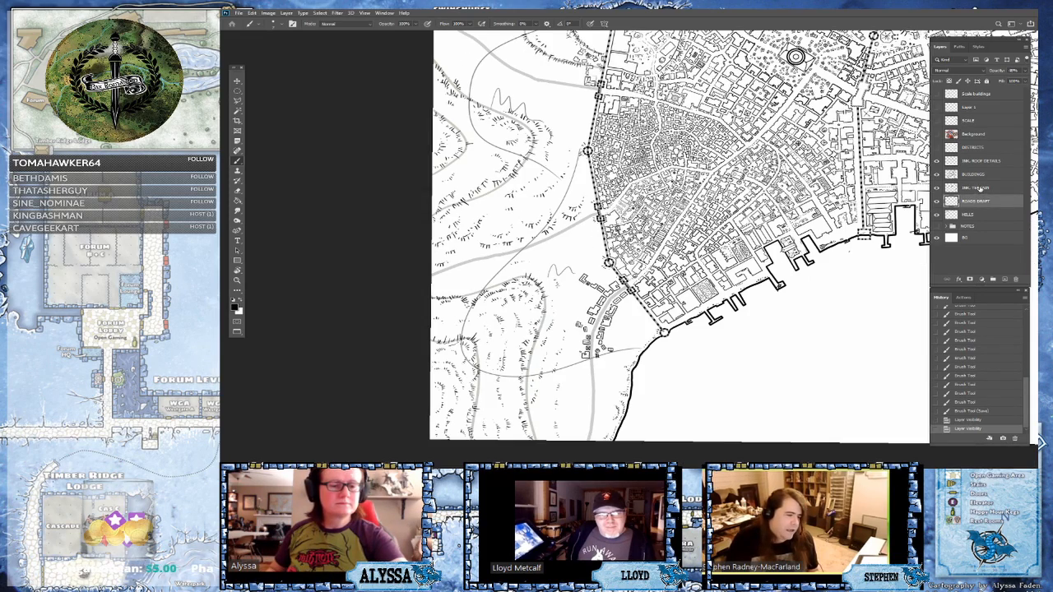
- On the terrain layer, ink dashed edge lines along the road from the outer buildings to the map's edge, with a small round tree beside it
click(979, 189)
scroll(597, 247, up, 3)
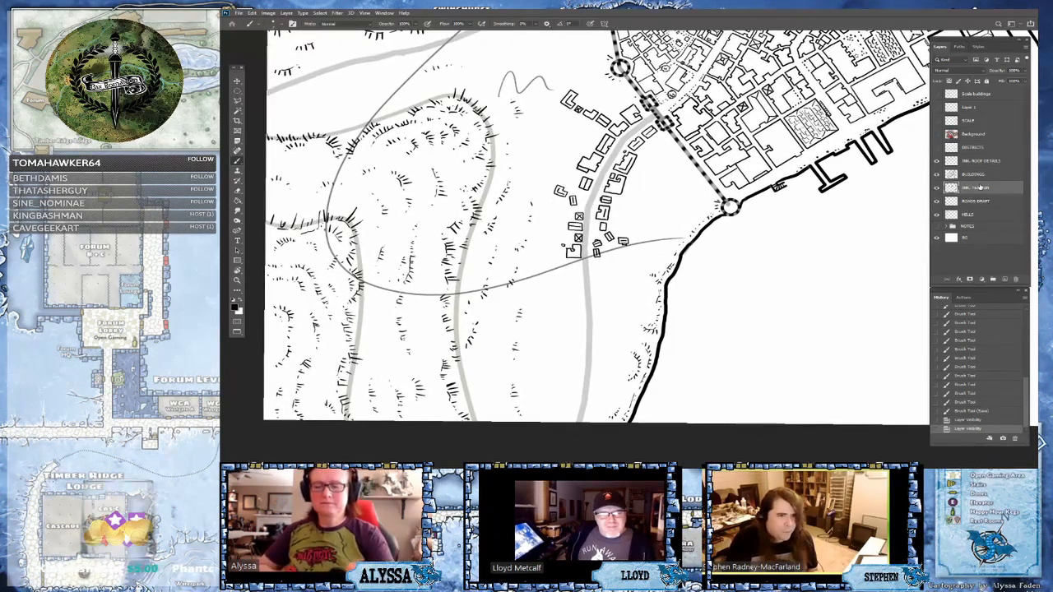
drag(583, 259, 584, 270)
drag(584, 272, 588, 341)
drag(587, 342, 583, 403)
drag(584, 404, 582, 409)
drag(581, 411, 580, 418)
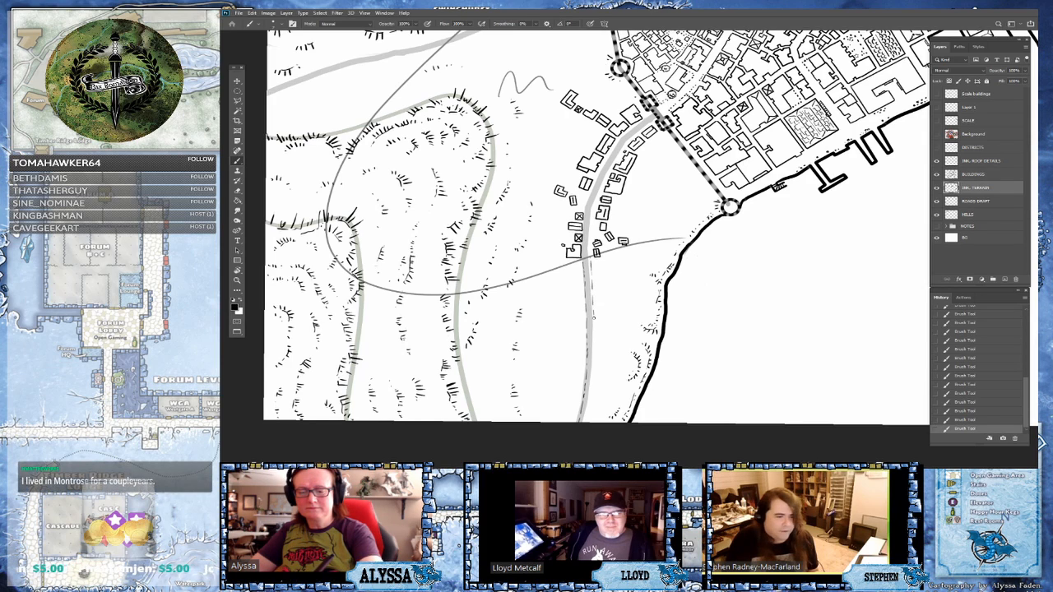
drag(593, 326, 594, 334)
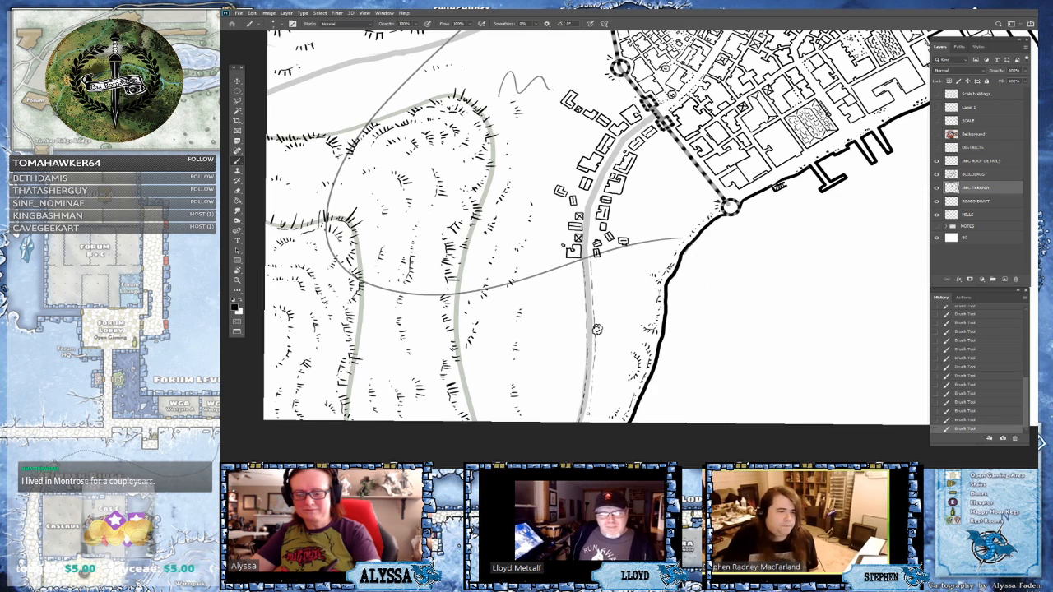
scroll(581, 429, down, 1)
scroll(510, 313, up, 2)
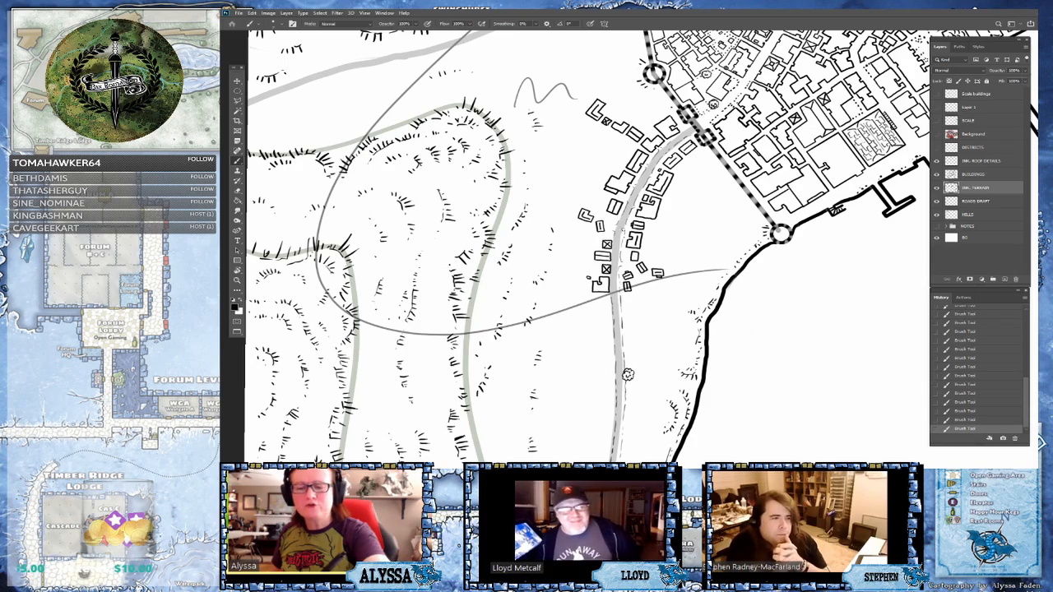
scroll(622, 233, down, 3)
scroll(622, 233, up, 1)
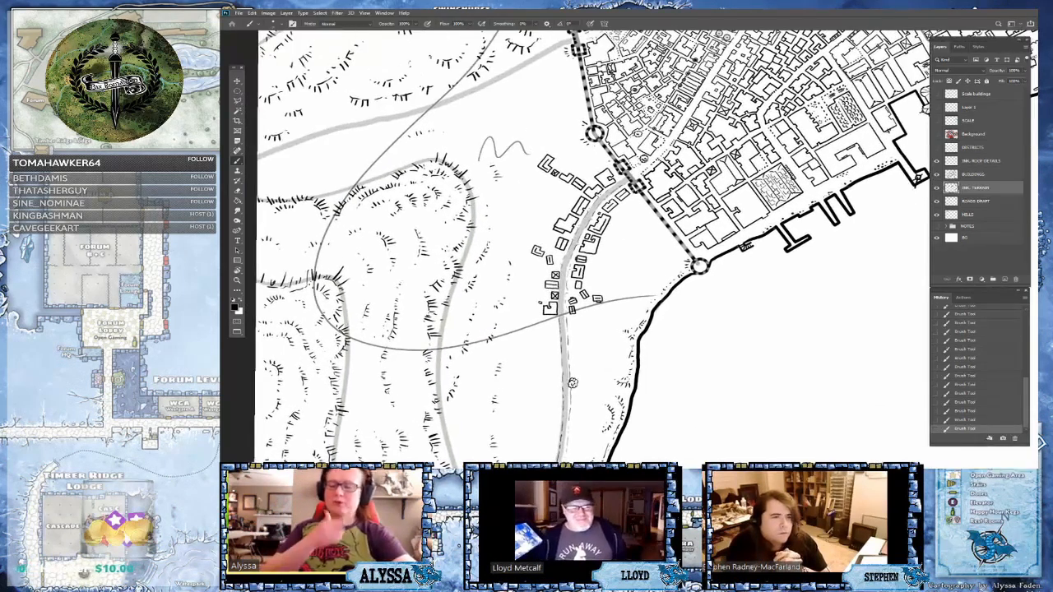
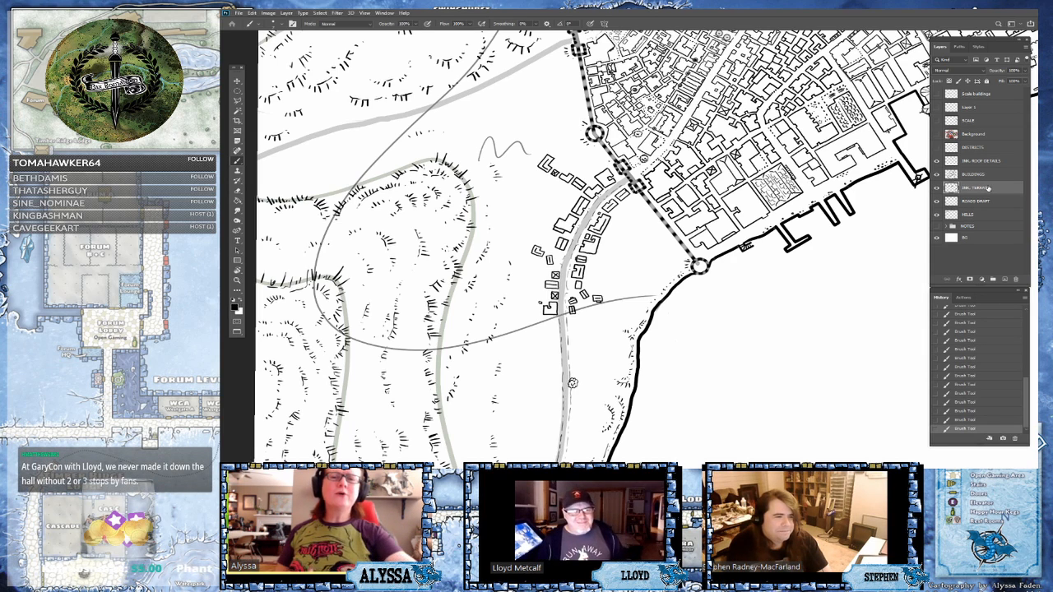
drag(576, 263, 603, 227)
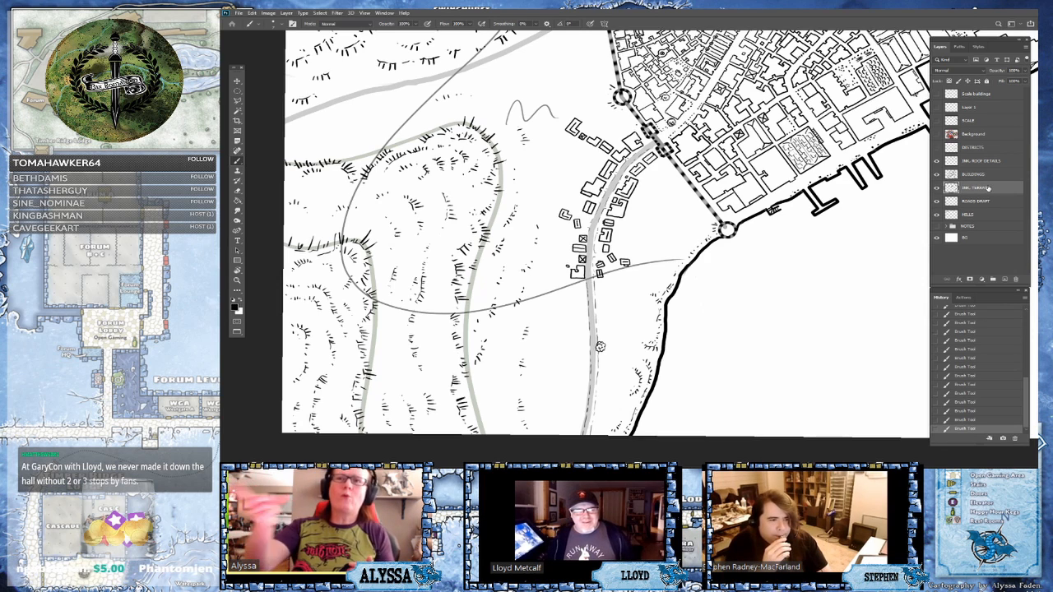
drag(576, 247, 549, 261)
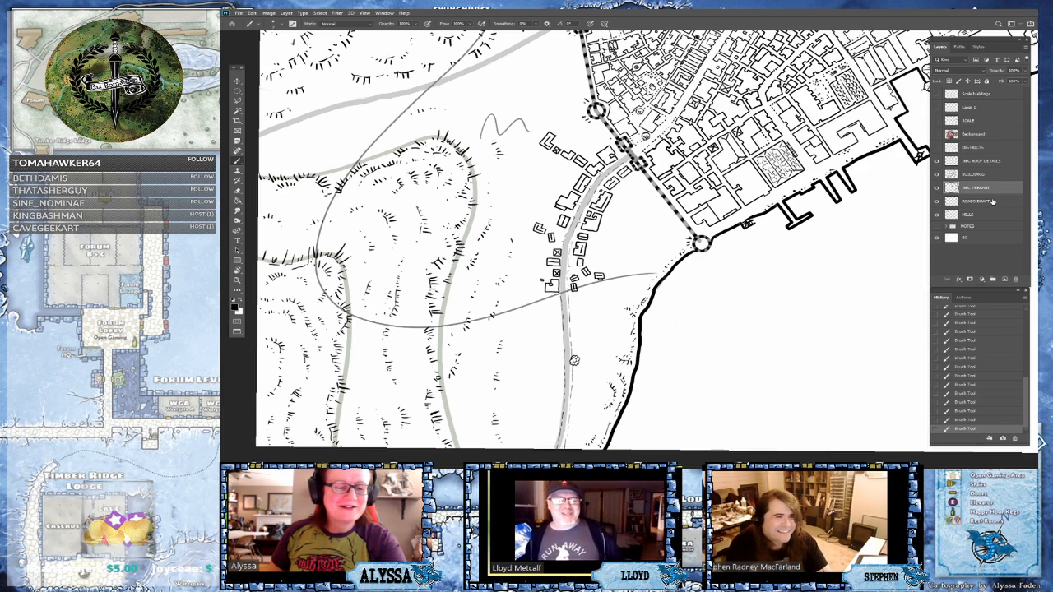
- On the road draft layer, erase the grey road guide between the outer buildings and the curved guide line's end near the shore
click(996, 202)
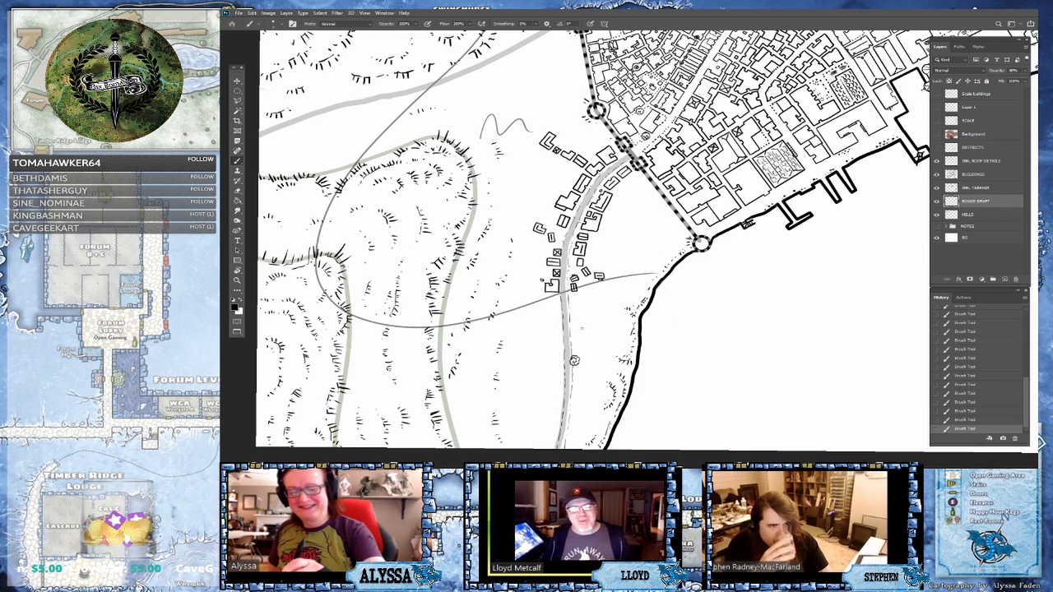
mouse_move(565, 327)
mouse_down()
mouse_move(565, 352)
mouse_move(565, 235)
mouse_move(605, 165)
mouse_move(629, 161)
mouse_up()
click(545, 300)
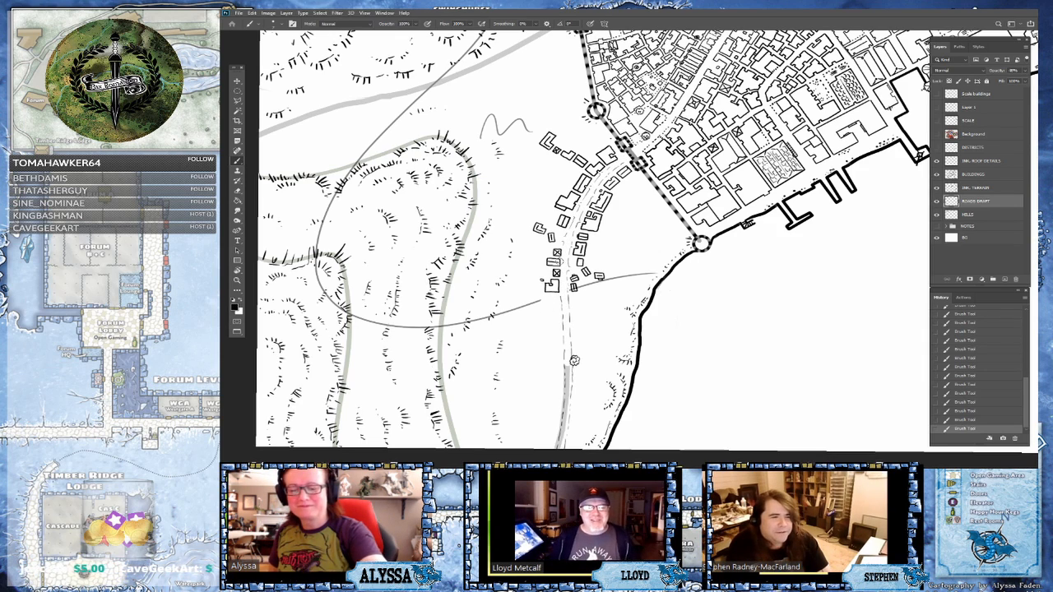
mouse_move(630, 276)
mouse_down()
mouse_move(607, 278)
mouse_move(658, 274)
mouse_up()
mouse_move(603, 368)
mouse_down()
mouse_move(640, 315)
mouse_move(602, 350)
mouse_move(590, 400)
mouse_move(599, 396)
mouse_up()
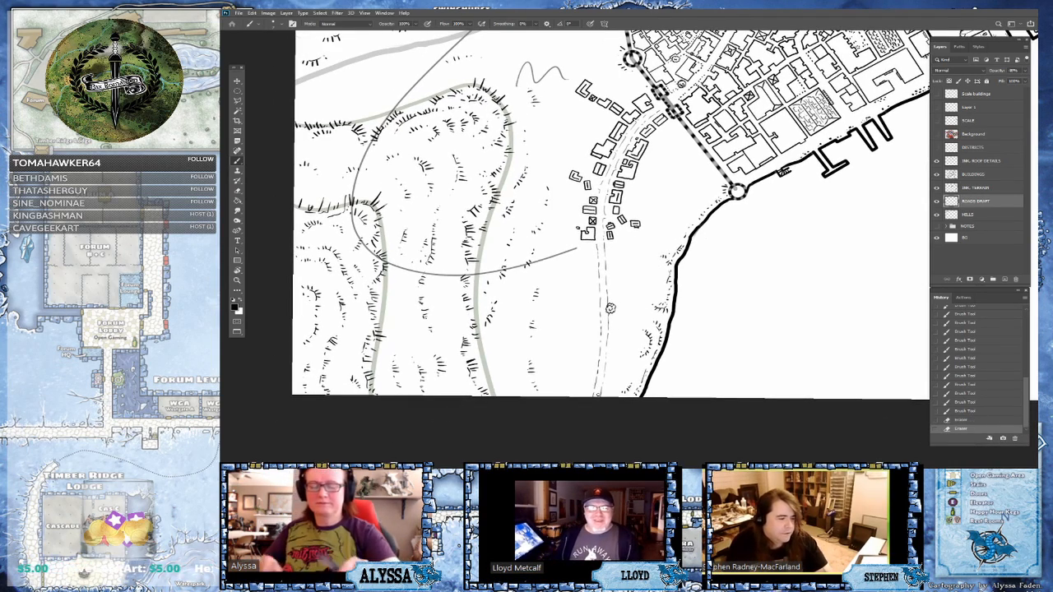
- Erase the rest of the thin curved guide line that runs across the hills up to the wall tower
scroll(630, 249, down, 4)
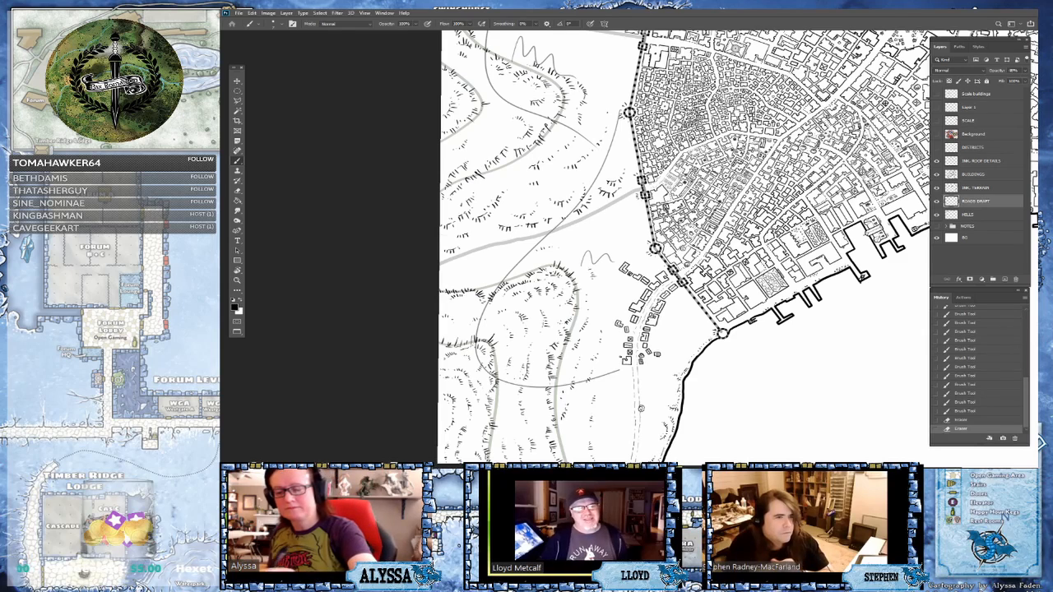
mouse_move(513, 268)
mouse_down()
mouse_move(477, 333)
mouse_move(475, 349)
mouse_move(482, 316)
mouse_move(487, 375)
mouse_move(561, 385)
mouse_move(619, 369)
mouse_move(643, 478)
mouse_up()
mouse_move(558, 360)
mouse_down()
mouse_move(586, 338)
mouse_move(557, 370)
mouse_move(617, 305)
mouse_up()
mouse_move(643, 268)
mouse_down()
mouse_move(665, 203)
mouse_move(623, 231)
mouse_move(607, 222)
mouse_move(620, 298)
mouse_up()
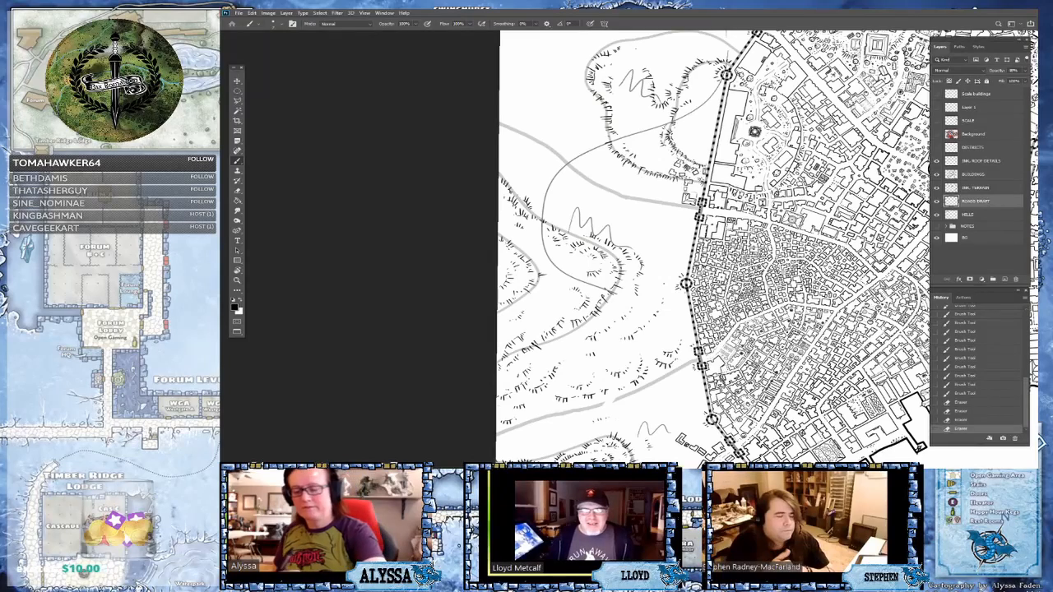
mouse_move(566, 273)
mouse_down()
mouse_move(617, 293)
mouse_move(557, 268)
mouse_move(545, 234)
mouse_move(553, 176)
mouse_move(602, 145)
mouse_move(674, 122)
mouse_move(724, 63)
mouse_up()
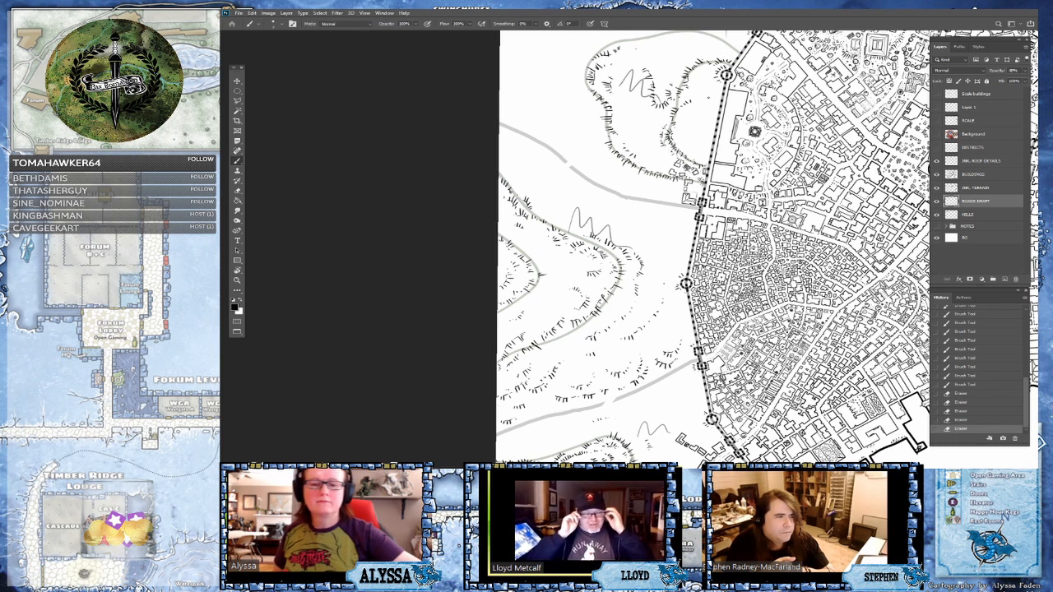
- Erase the leftover zigzag draft mark beside the outer buildings near the wall on the road draft layer
drag(699, 412, 620, 219)
drag(618, 386, 564, 389)
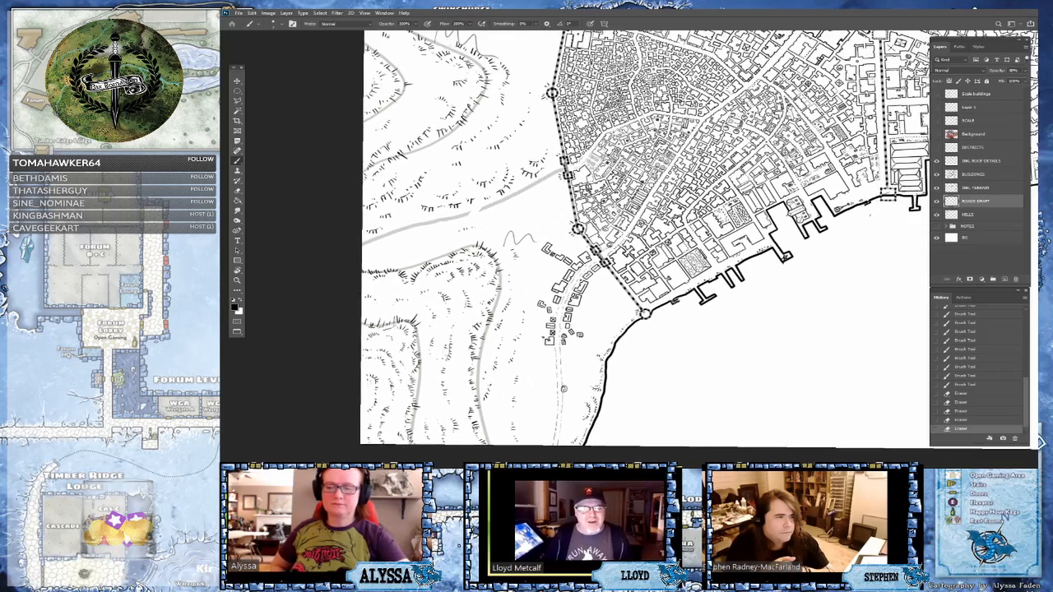
drag(708, 247, 664, 268)
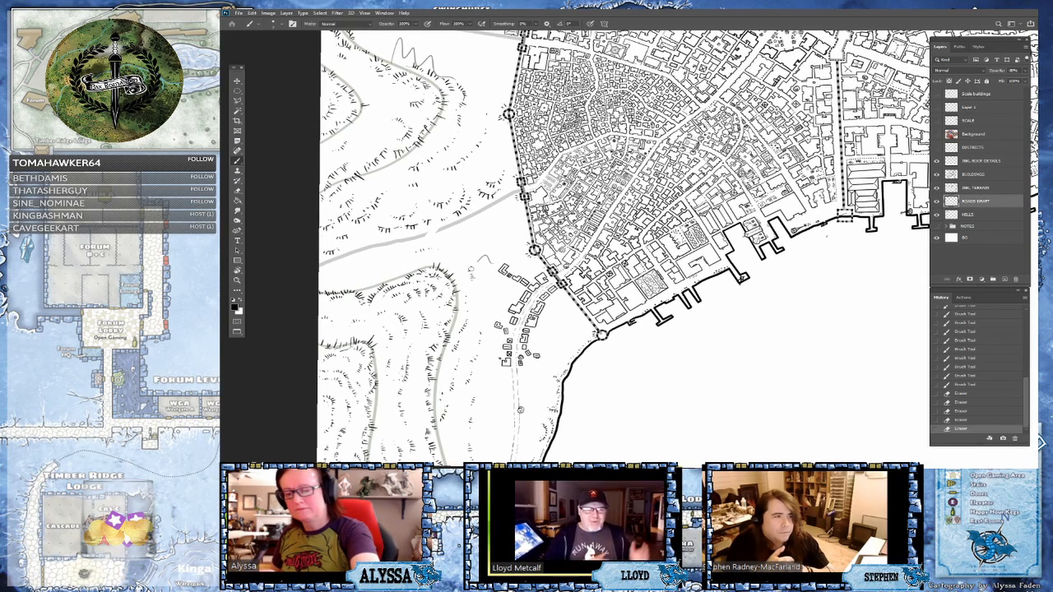
drag(482, 257, 493, 261)
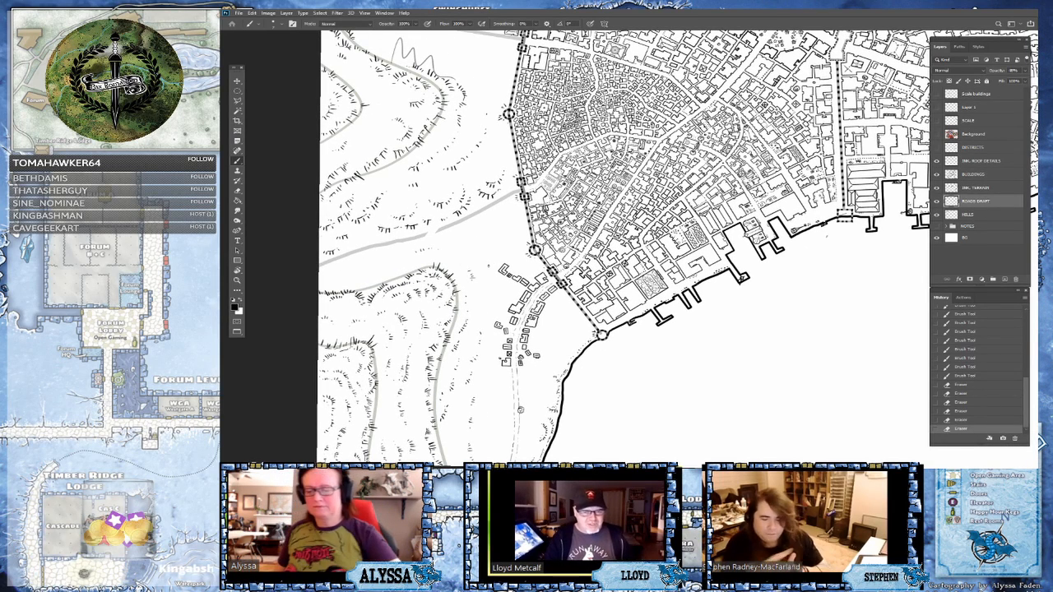
scroll(491, 269, down, 2)
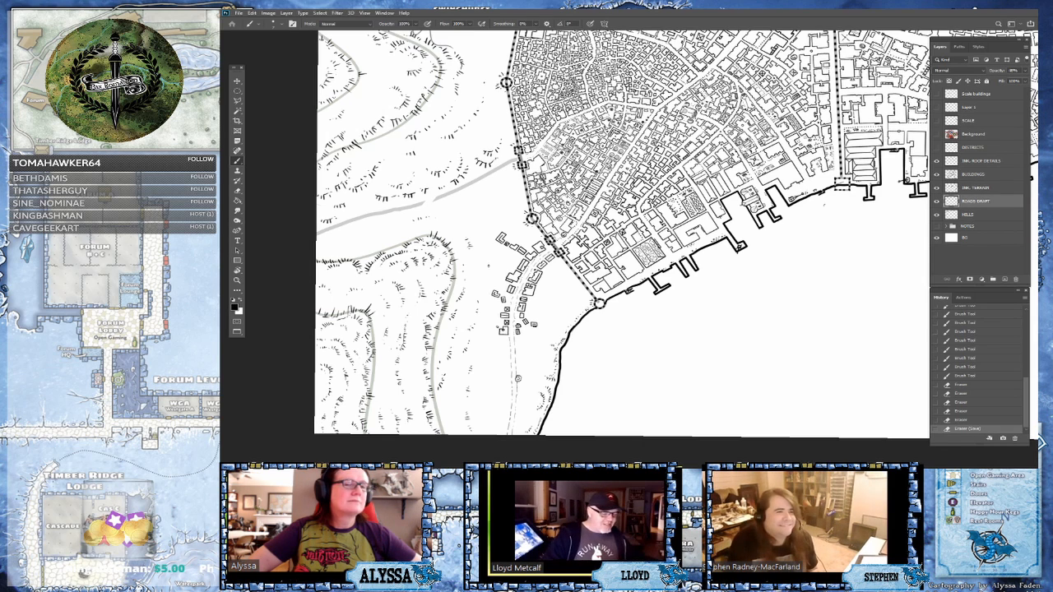
- Check which guide lines the hills layer contains by hiding it and showing it again
drag(542, 264, 600, 257)
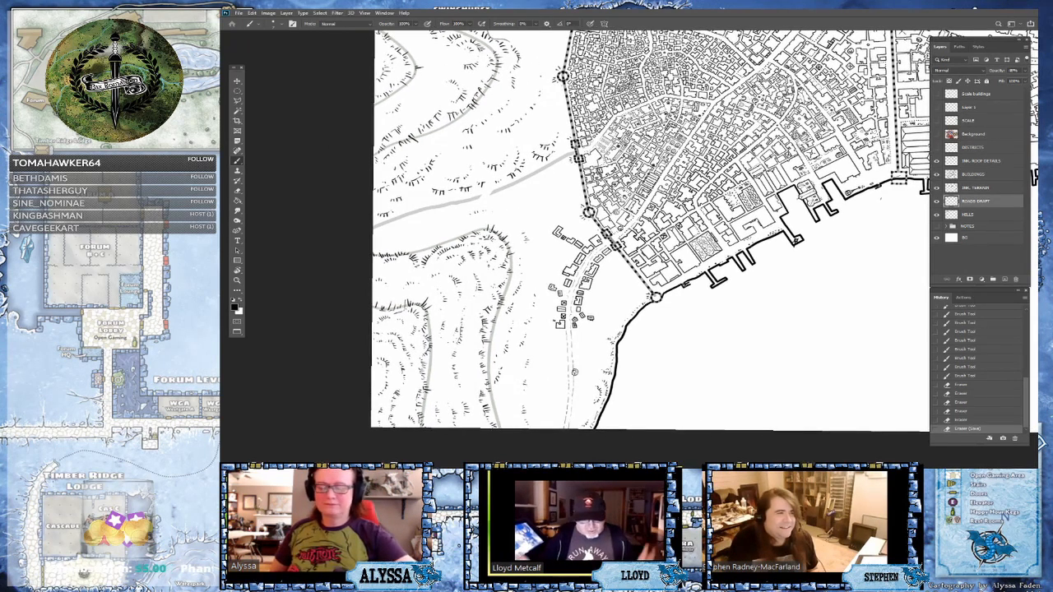
click(973, 214)
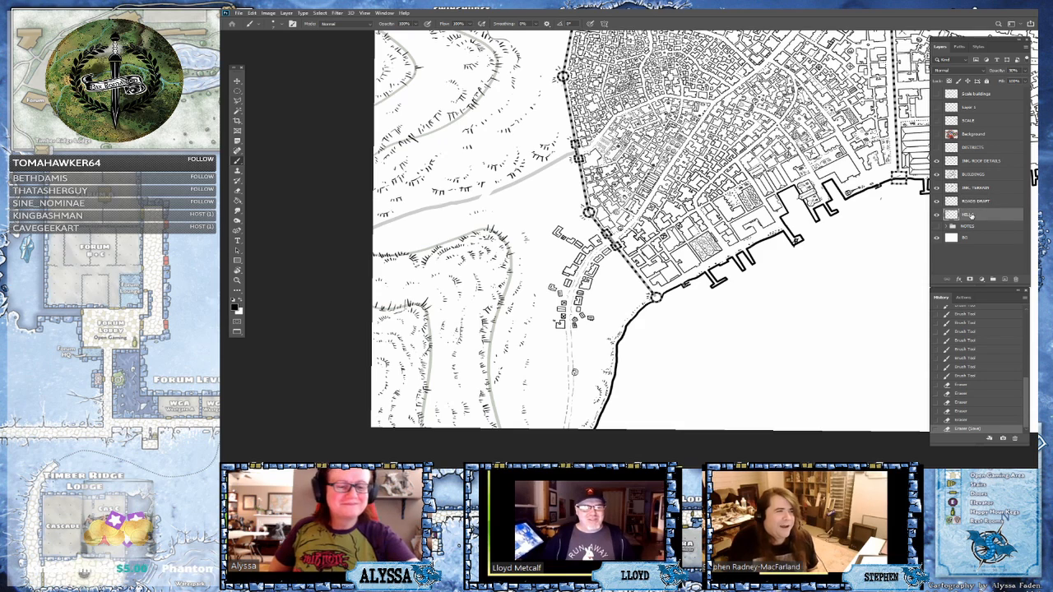
click(937, 215)
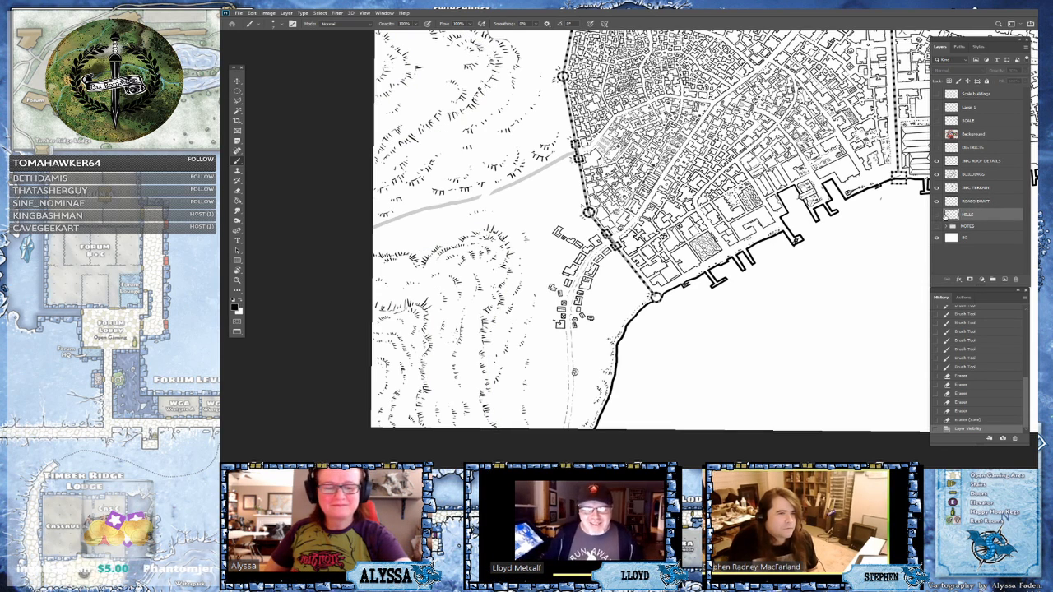
click(937, 215)
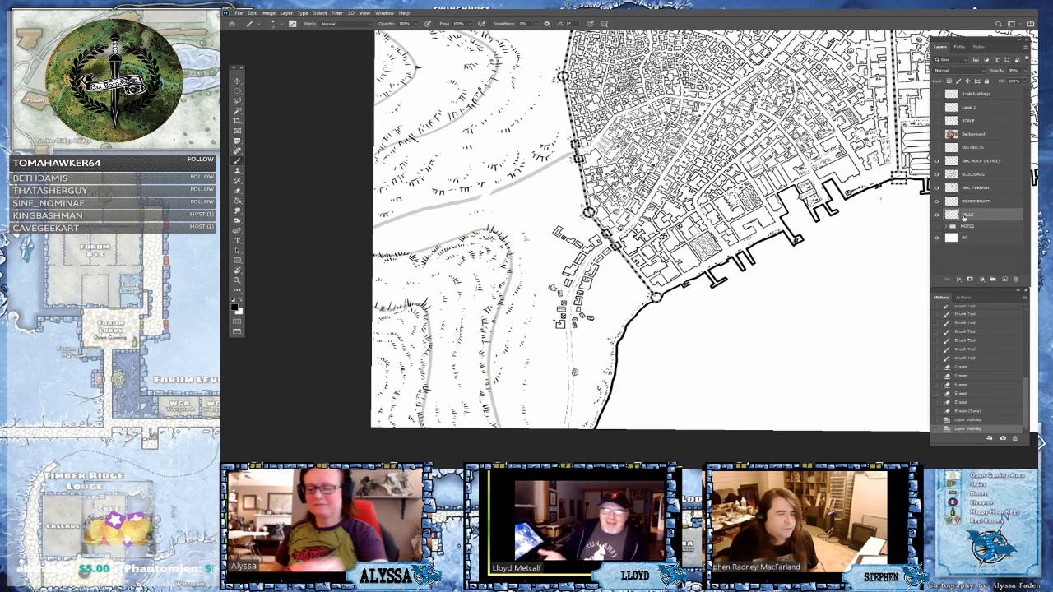
- Erase the two curved grey hill guide lines near the shore on the hills layer
mouse_move(487, 360)
mouse_down()
mouse_move(498, 426)
mouse_move(488, 369)
mouse_move(512, 255)
mouse_move(502, 237)
mouse_move(475, 234)
mouse_up()
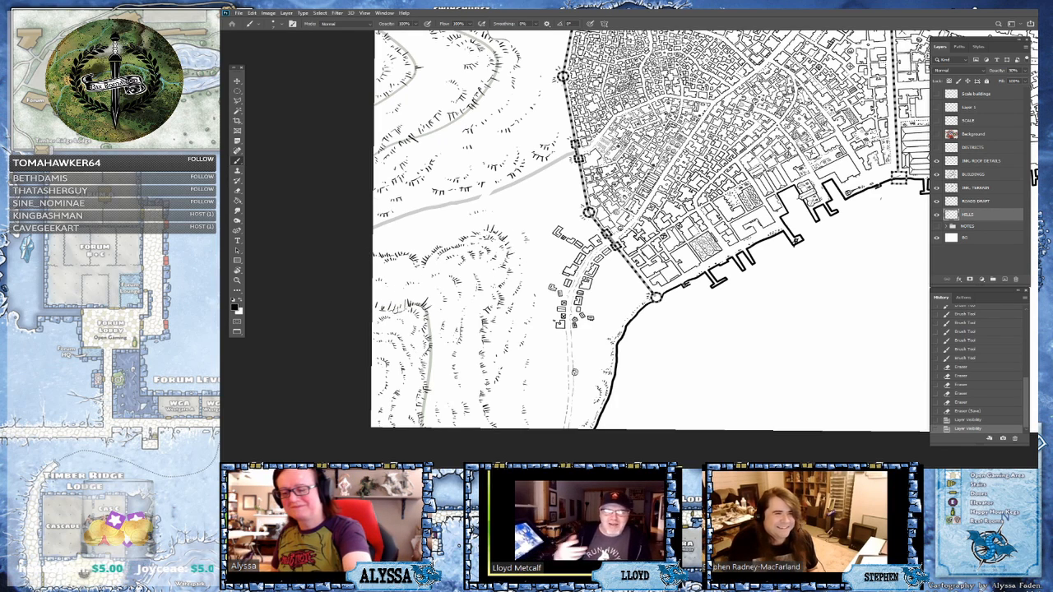
mouse_move(412, 306)
mouse_down()
mouse_move(432, 328)
mouse_move(426, 319)
mouse_move(426, 429)
mouse_move(435, 396)
mouse_up()
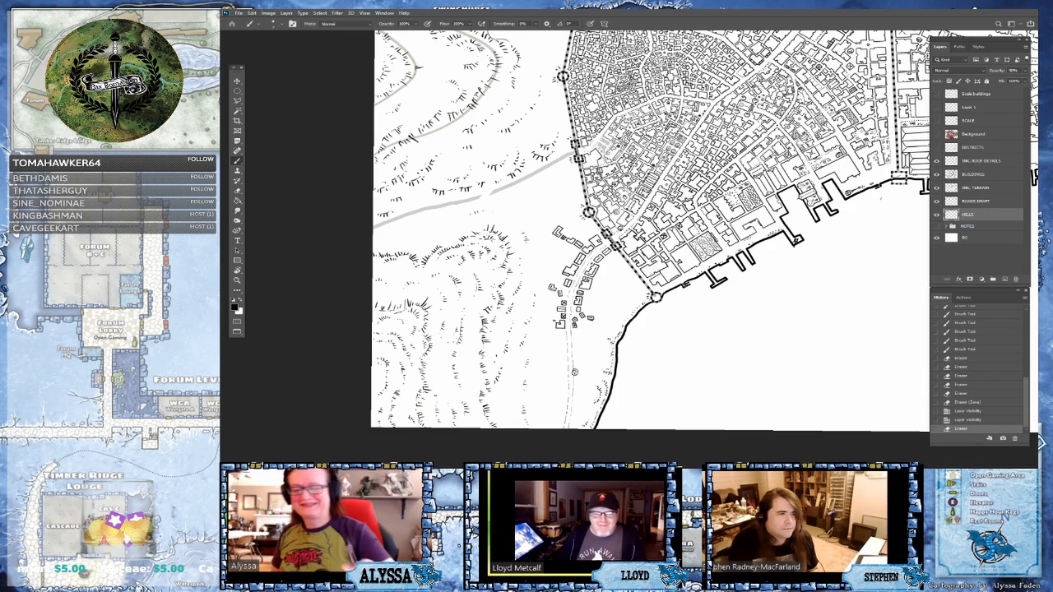
drag(611, 382, 535, 393)
scroll(535, 392, down, 2)
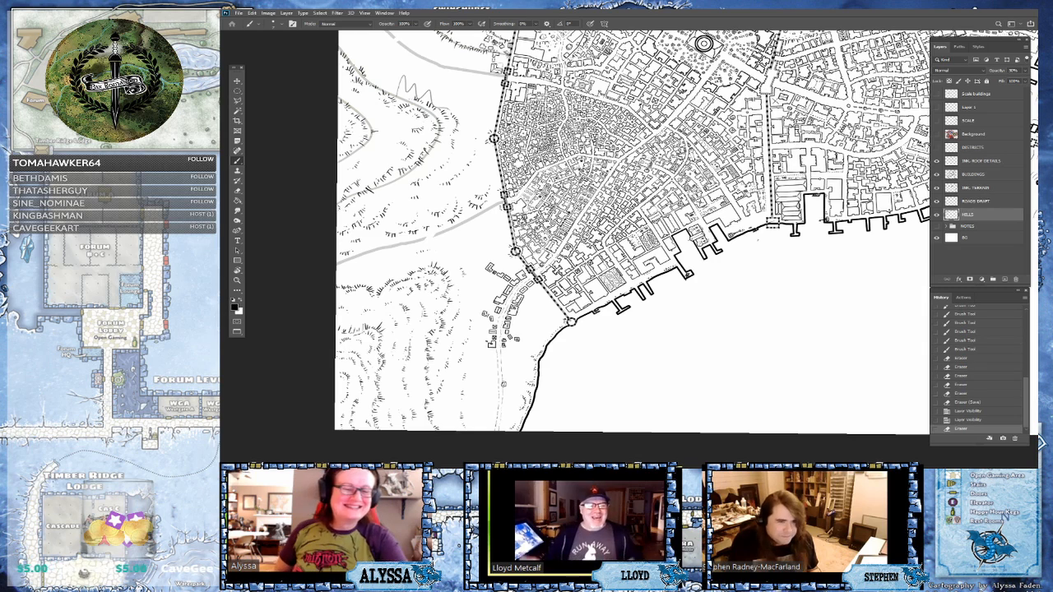
- Save the map and, on the terrain layer, ink both dashed edge lines of the road from the next wall gate to the map's edge
click(979, 187)
key(ctrl+s)
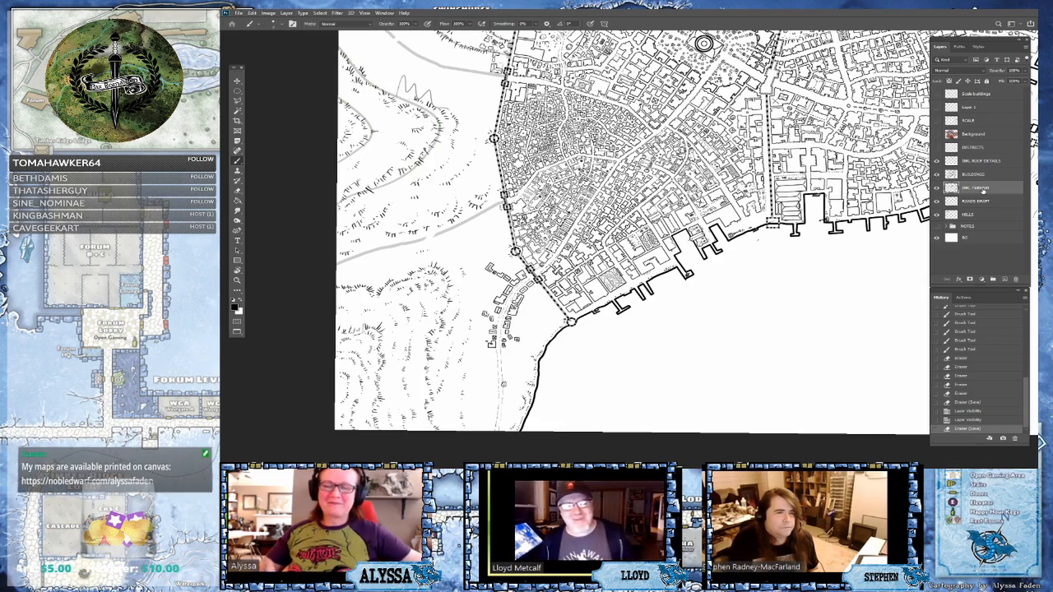
key(ctrl+minus)
key(ctrl+plus)
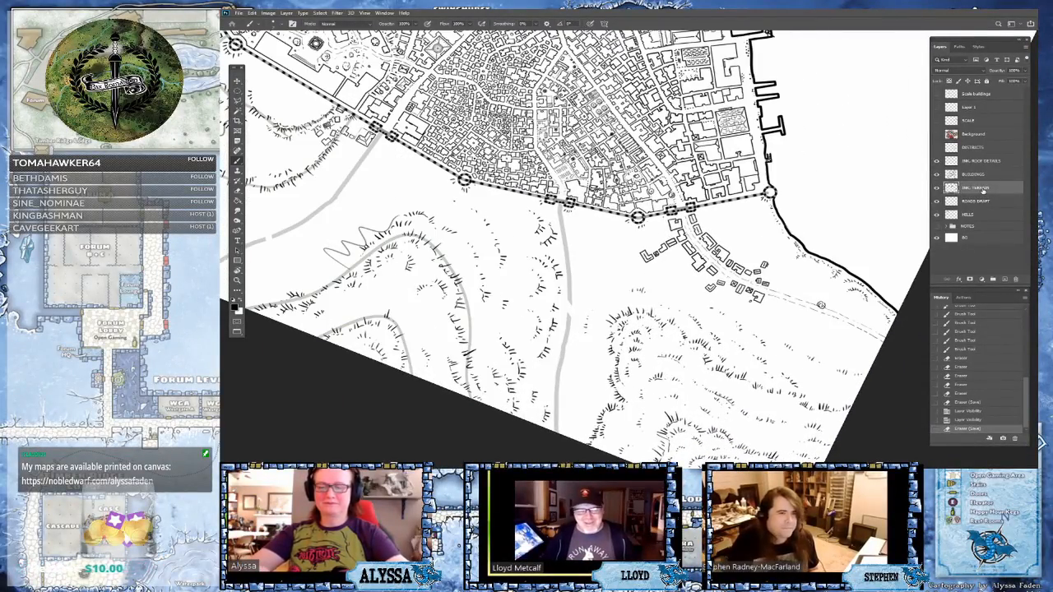
key(ctrl+plus)
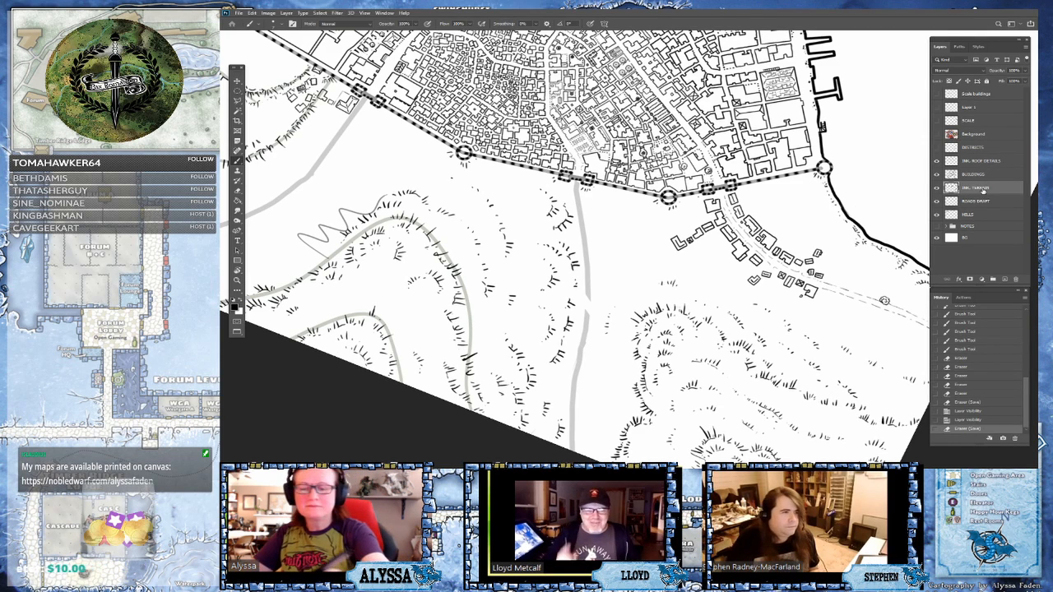
click(576, 329)
click(576, 329)
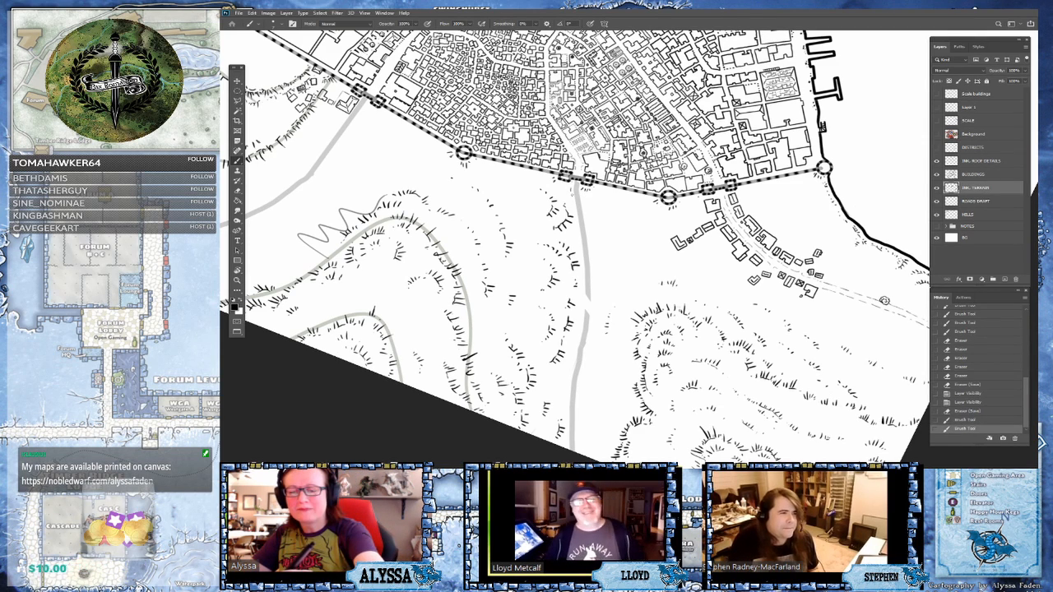
drag(577, 199, 588, 292)
drag(587, 296, 571, 426)
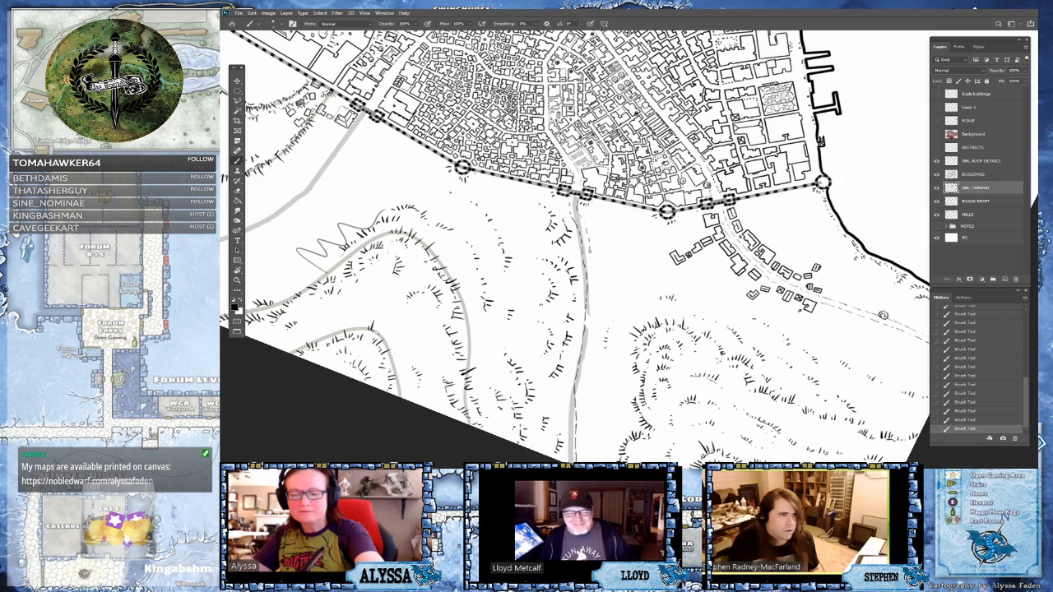
drag(590, 250, 582, 413)
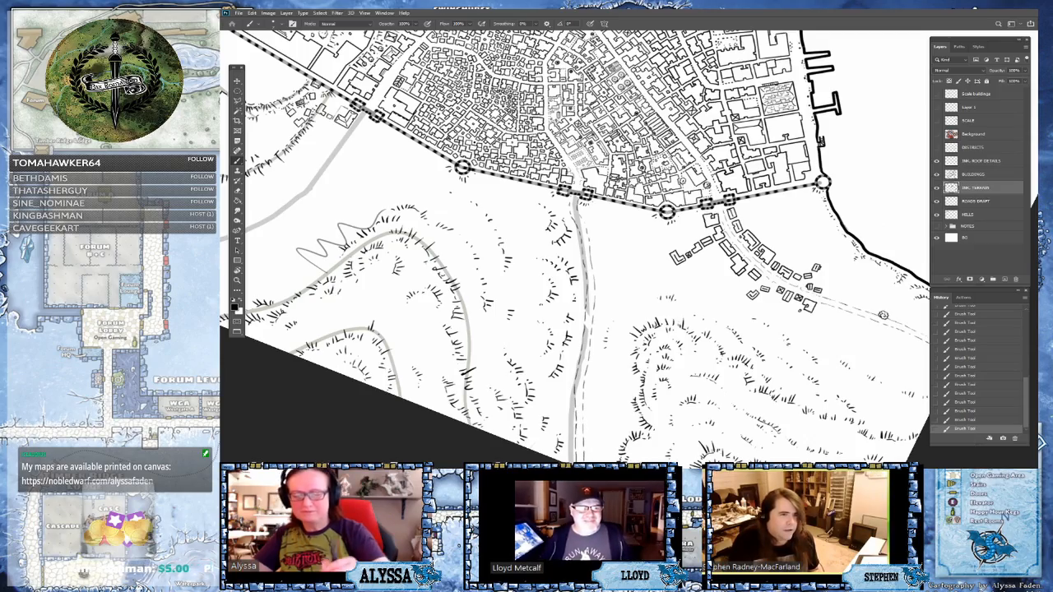
- On the buildings layer, ink an L-shaped building with a side wing and a small rectangular one below it, beside the dashed road
drag(582, 414, 622, 374)
scroll(623, 374, down, 2)
scroll(623, 375, up, 2)
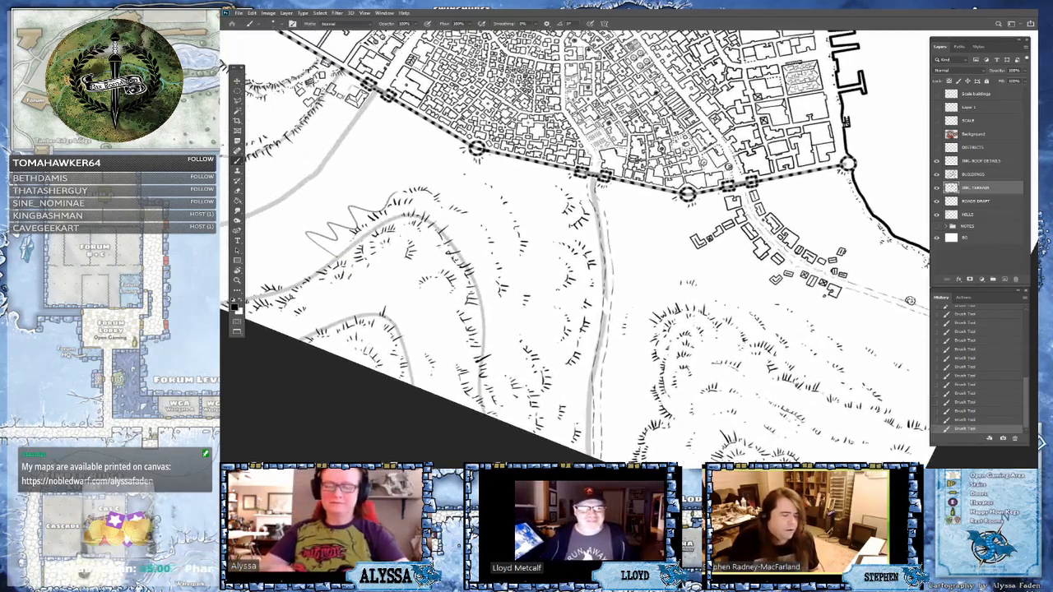
drag(527, 271, 436, 260)
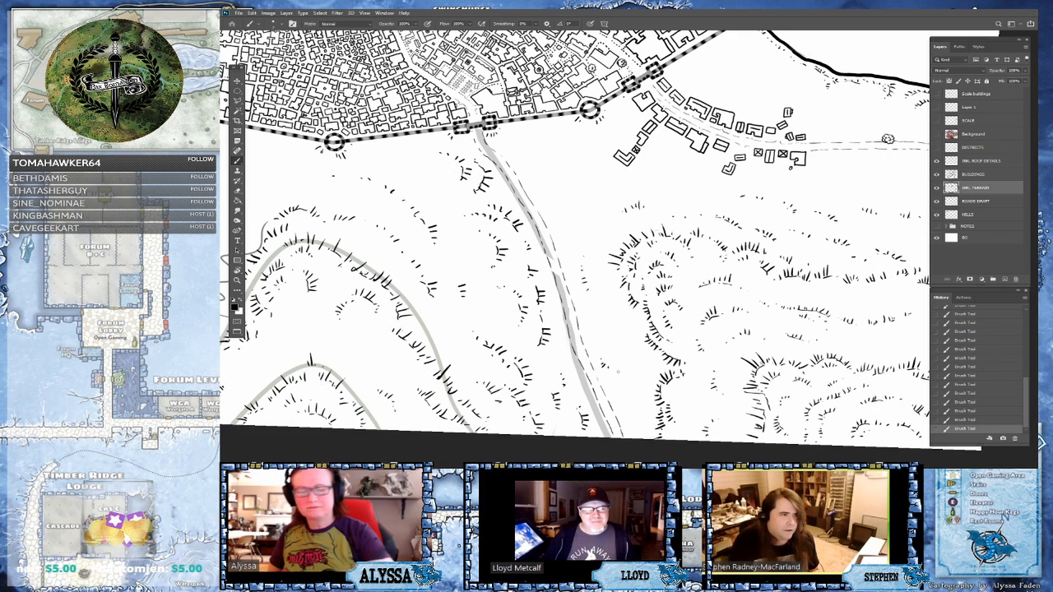
click(975, 174)
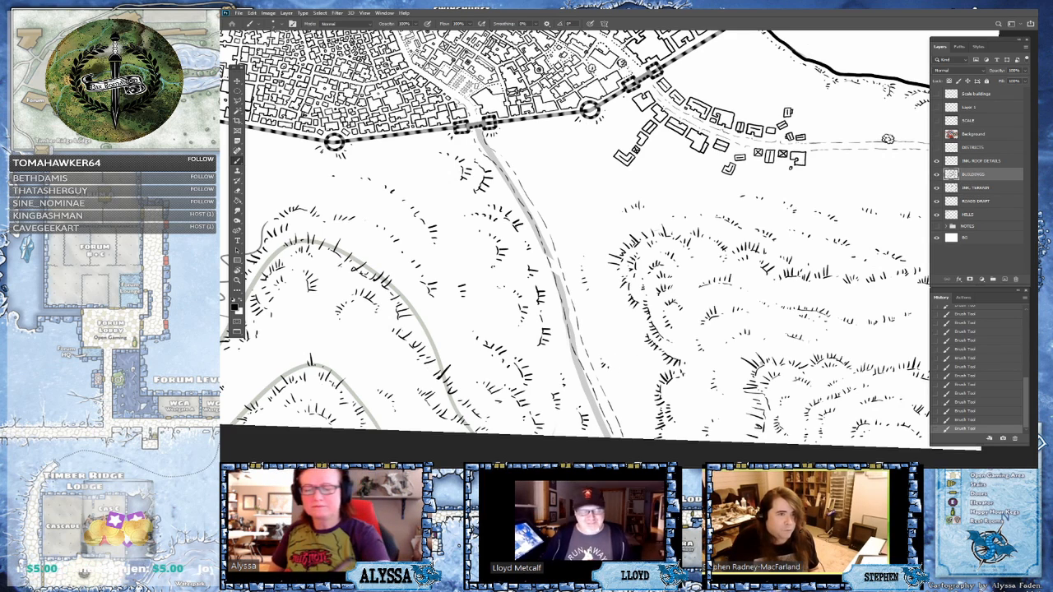
drag(590, 305, 598, 316)
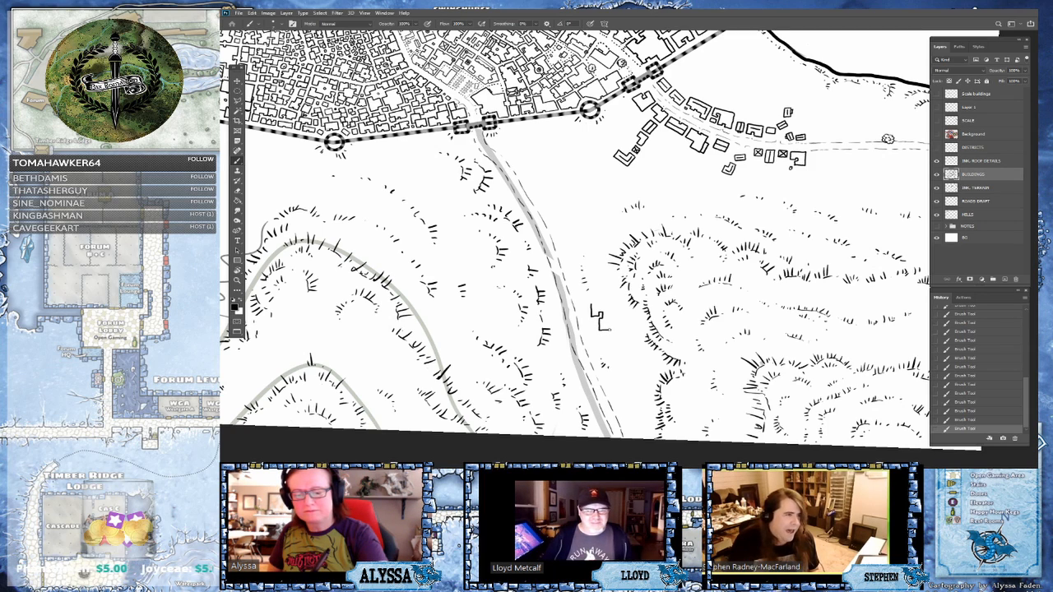
drag(611, 326, 610, 316)
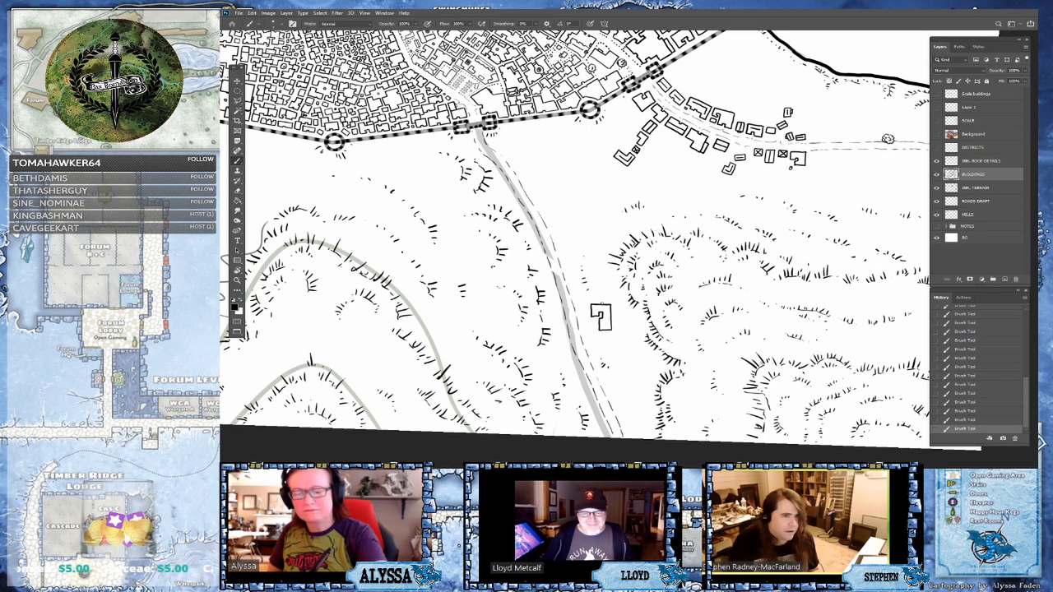
drag(595, 307, 606, 308)
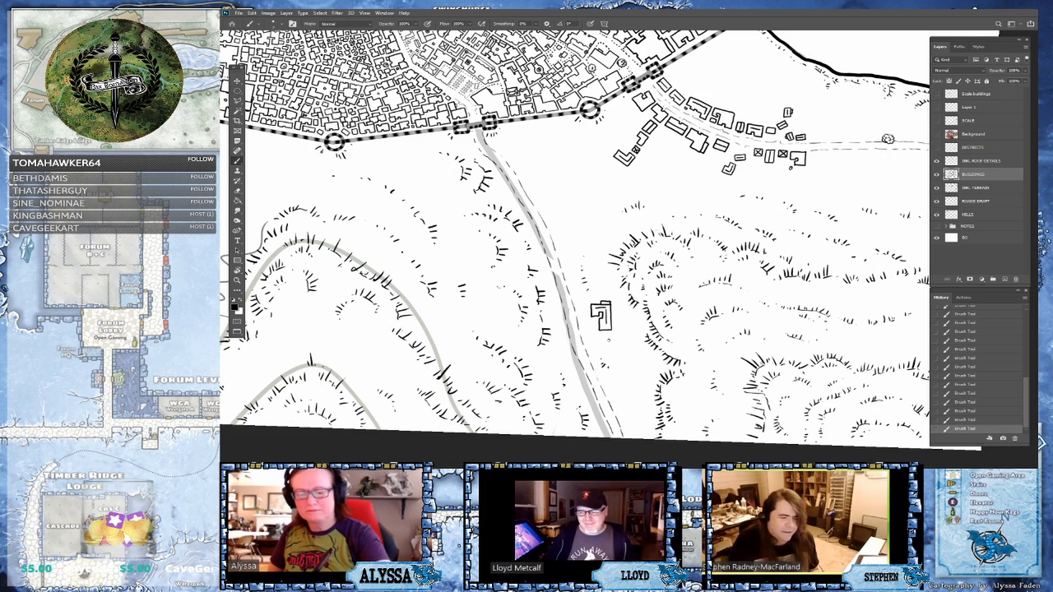
drag(607, 337, 622, 346)
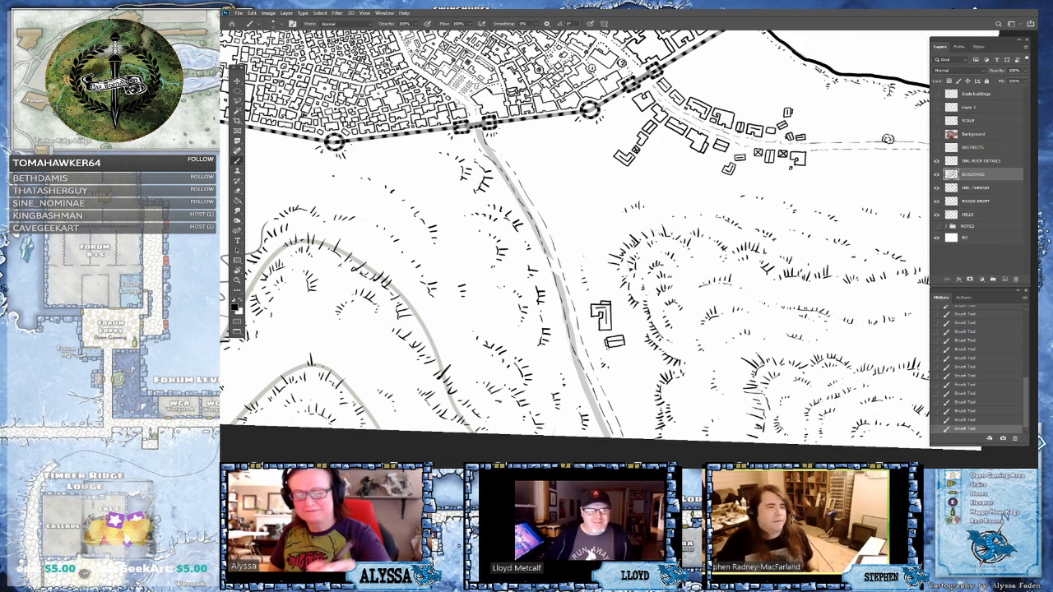
- Ink two more small rectangular buildings with roof ridges and a tiny crossed square hut farther along the road near the map's edge
drag(616, 392, 596, 355)
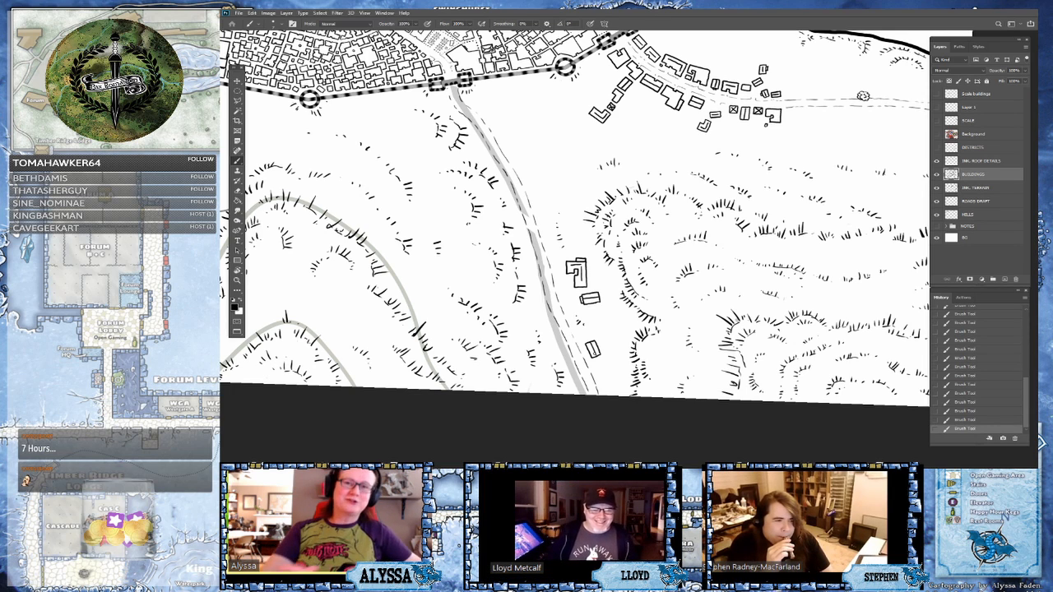
scroll(594, 279, up, 2)
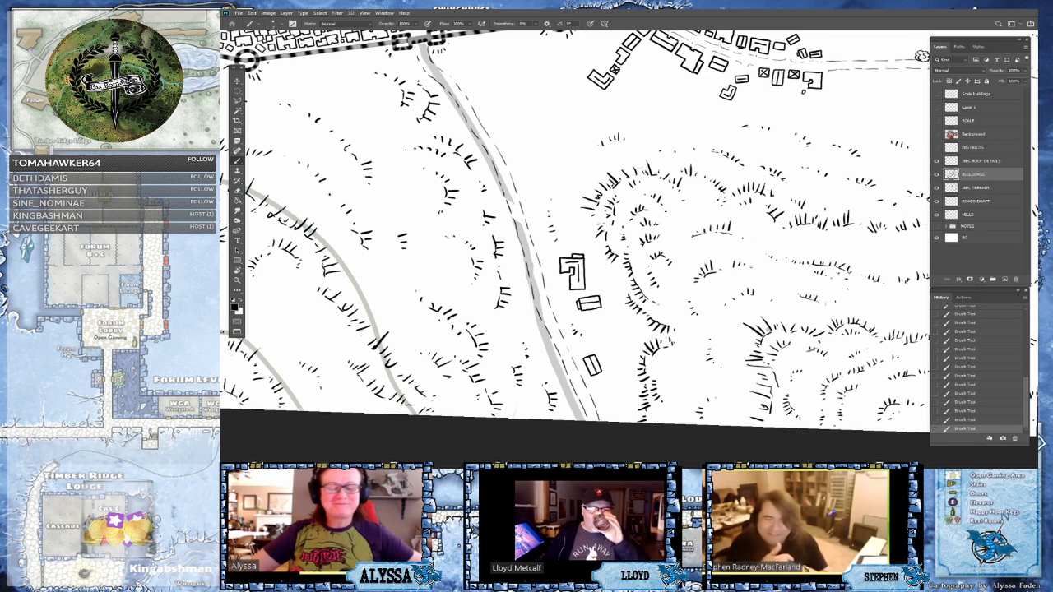
mouse_move(575, 272)
mouse_down()
mouse_move(570, 232)
mouse_move(590, 255)
mouse_move(566, 260)
mouse_up()
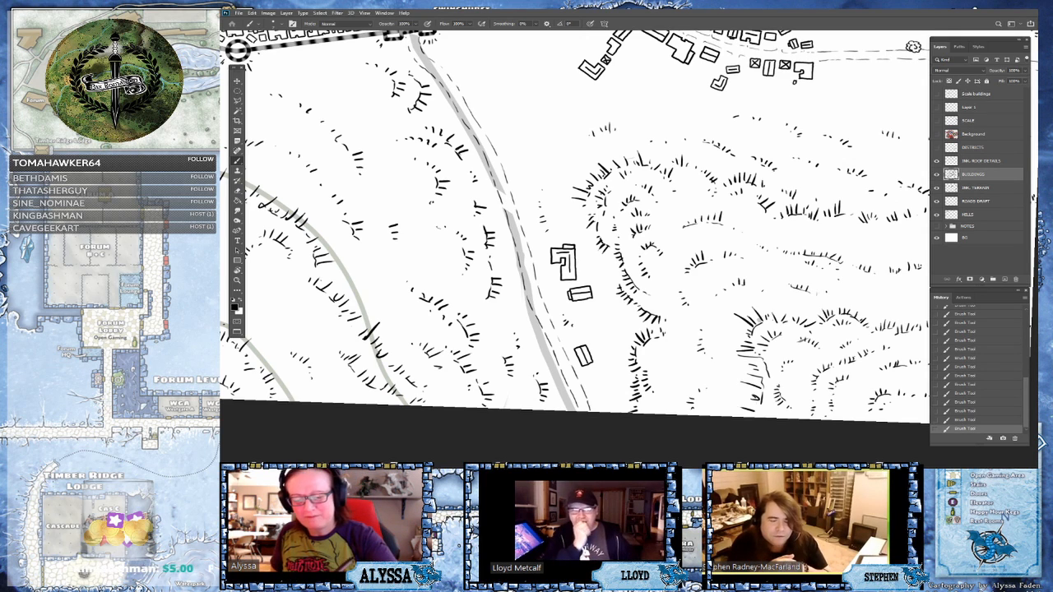
mouse_move(609, 381)
mouse_down()
mouse_move(611, 397)
mouse_move(622, 377)
mouse_up()
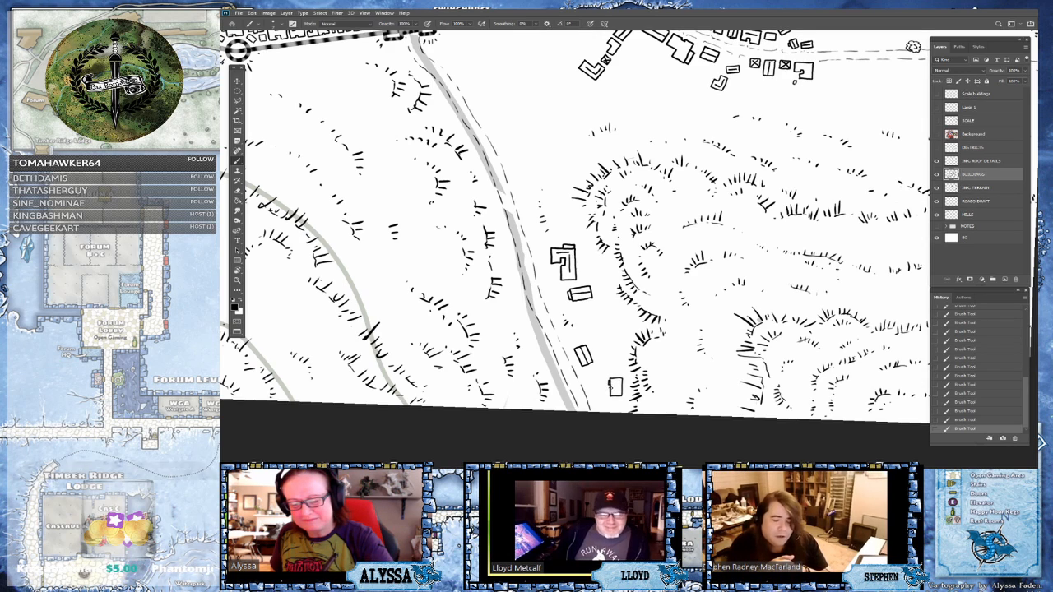
mouse_move(610, 383)
mouse_down()
mouse_move(616, 394)
mouse_move(613, 374)
mouse_up()
drag(614, 369, 630, 366)
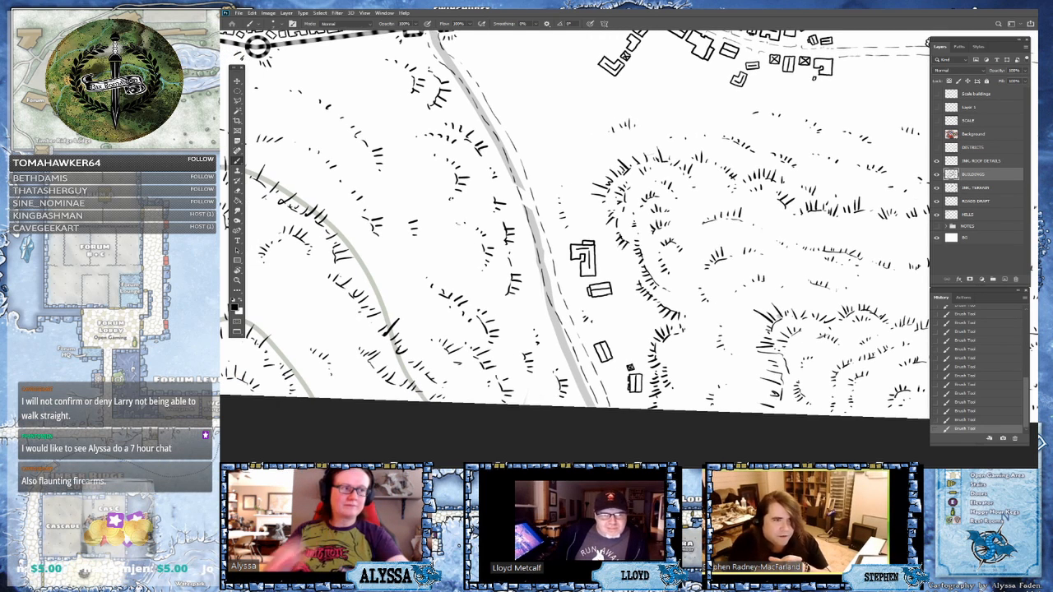
- Ink a small round spoked structure between the roadside buildings and the hill
scroll(660, 395, down, 1)
scroll(650, 329, up, 1)
scroll(574, 247, up, 2)
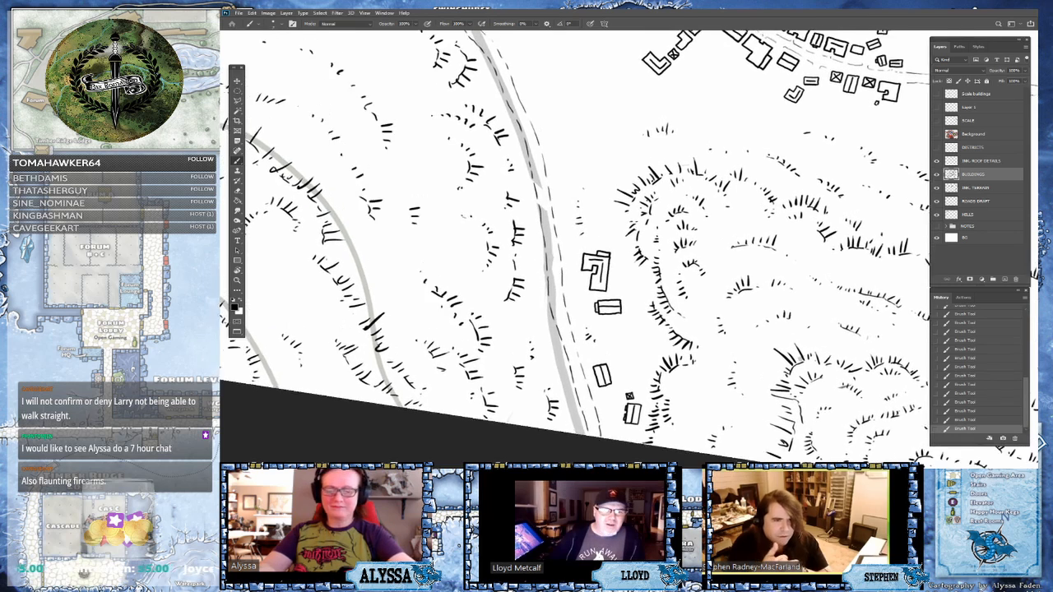
scroll(642, 447, up, 2)
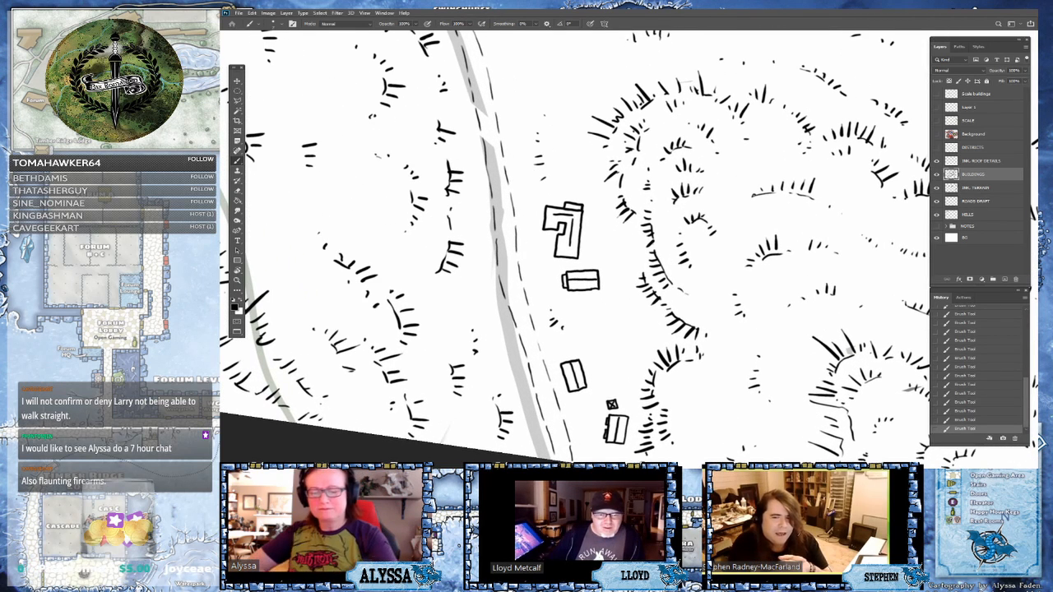
mouse_move(621, 330)
mouse_down()
mouse_move(631, 340)
mouse_move(623, 335)
mouse_up()
scroll(812, 428, down, 3)
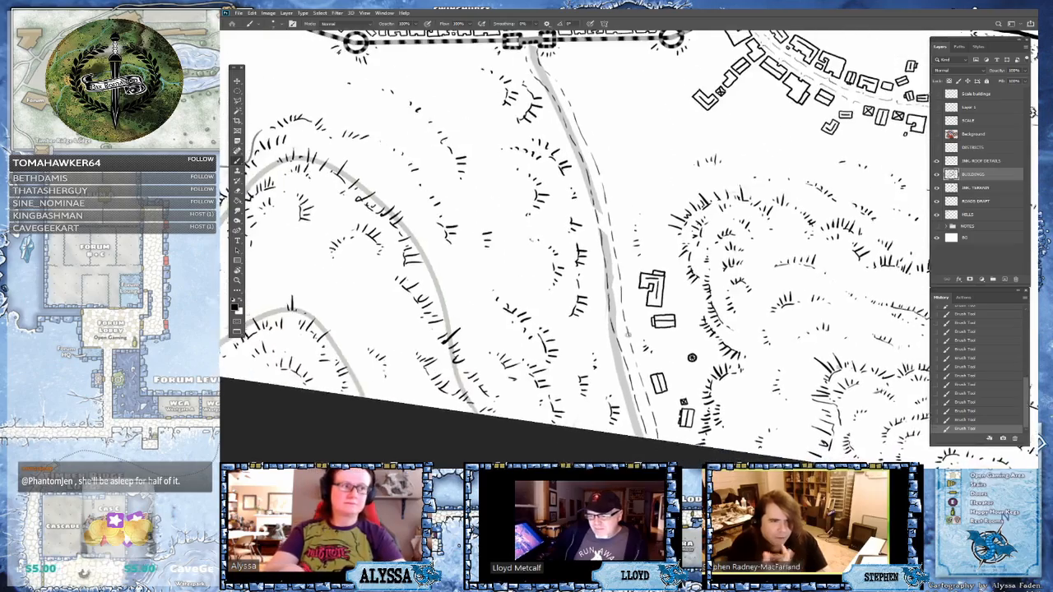
- Ink a small building among the hill tufts on the opposite side of the road
scroll(812, 428, up, 1)
scroll(812, 427, down, 2)
scroll(812, 428, up, 1)
scroll(736, 427, up, 3)
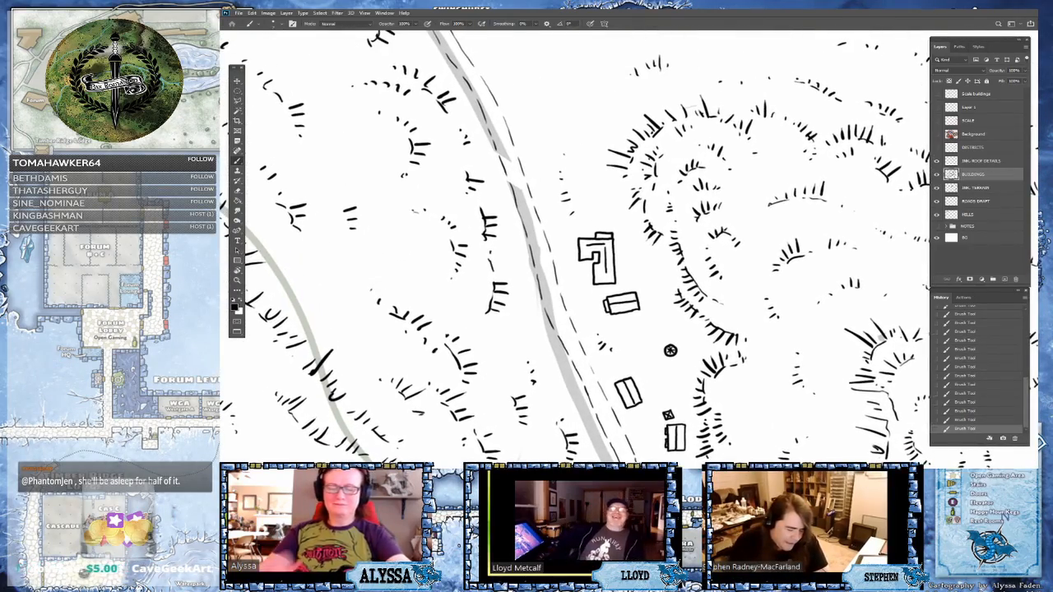
drag(736, 427, 719, 392)
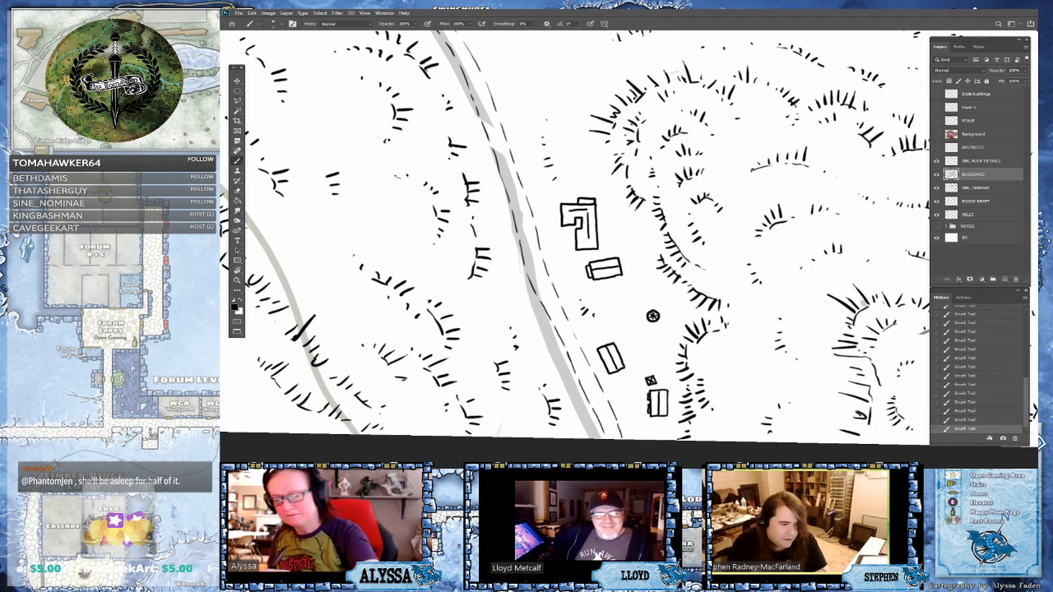
mouse_move(457, 370)
mouse_down()
mouse_move(463, 350)
mouse_move(464, 372)
mouse_move(475, 374)
mouse_move(475, 353)
mouse_move(463, 367)
mouse_up()
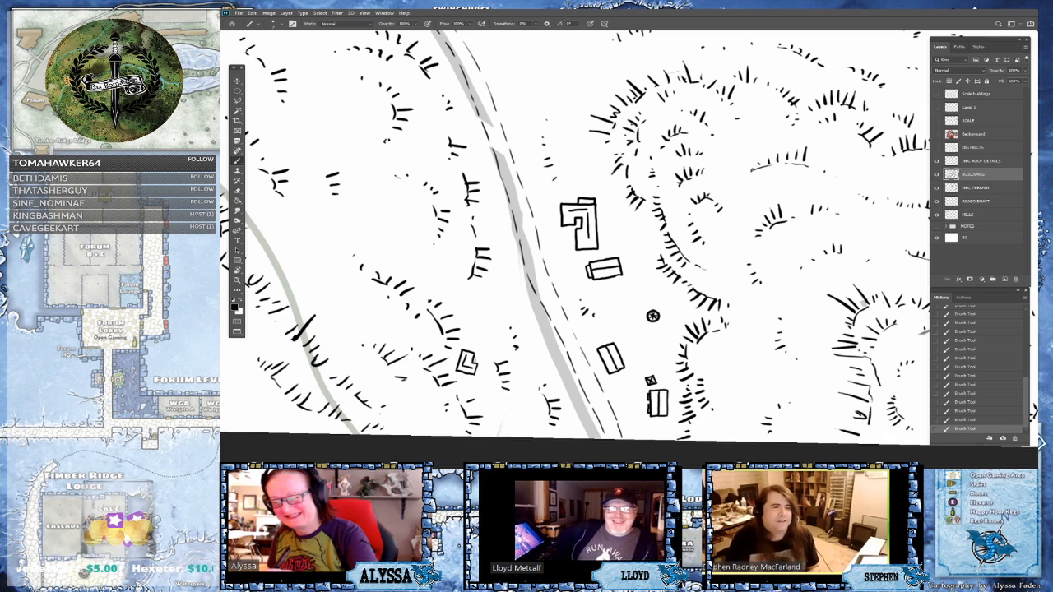
- Ink a second small rectangular building with a tiny square beside it among the hill tufts across the road
mouse_move(576, 246)
mouse_down()
mouse_move(641, 238)
mouse_move(675, 270)
mouse_up()
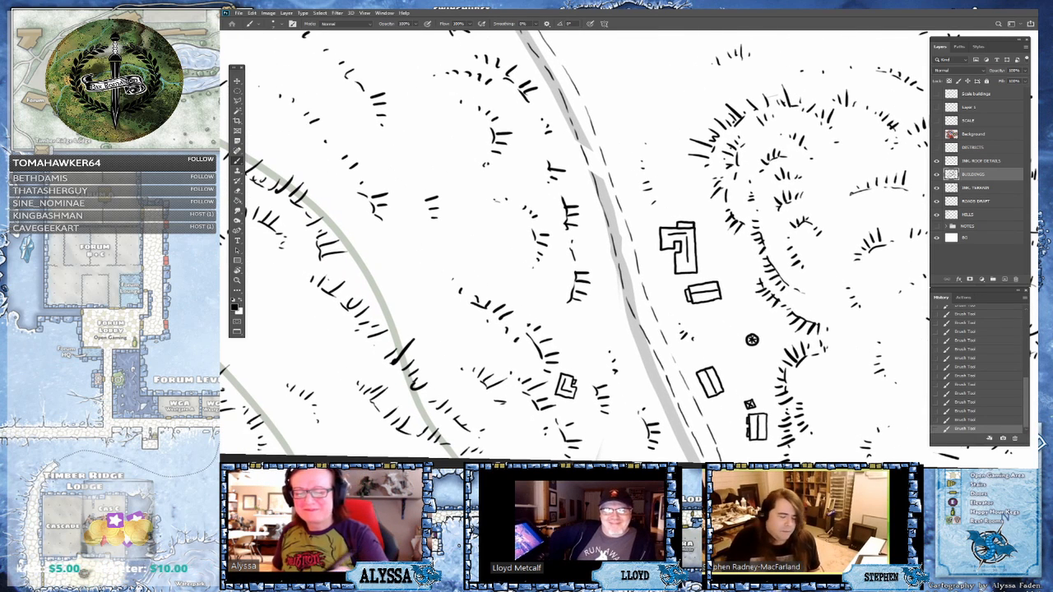
mouse_move(564, 322)
mouse_down()
mouse_move(574, 313)
mouse_move(573, 337)
mouse_move(577, 317)
mouse_move(586, 330)
mouse_move(576, 326)
mouse_move(597, 299)
mouse_move(534, 259)
mouse_move(558, 309)
mouse_move(579, 320)
mouse_up()
drag(576, 247, 566, 261)
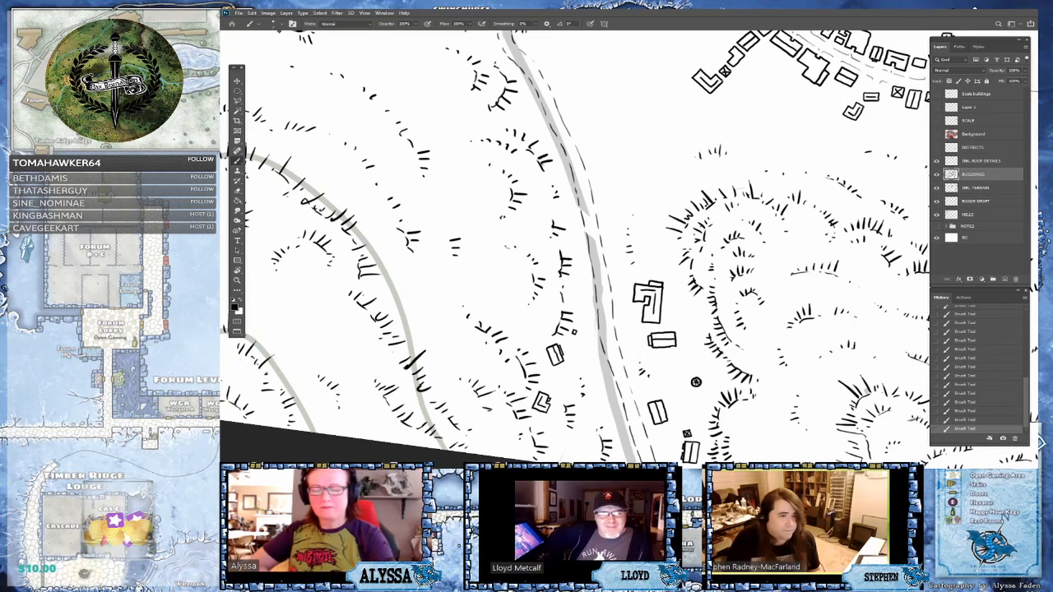
- Ink thin paths connecting the L-shaped building and the small rectangular buildings to the dashed road
mouse_move(615, 321)
mouse_down()
mouse_move(633, 307)
mouse_move(624, 322)
mouse_move(634, 317)
mouse_up()
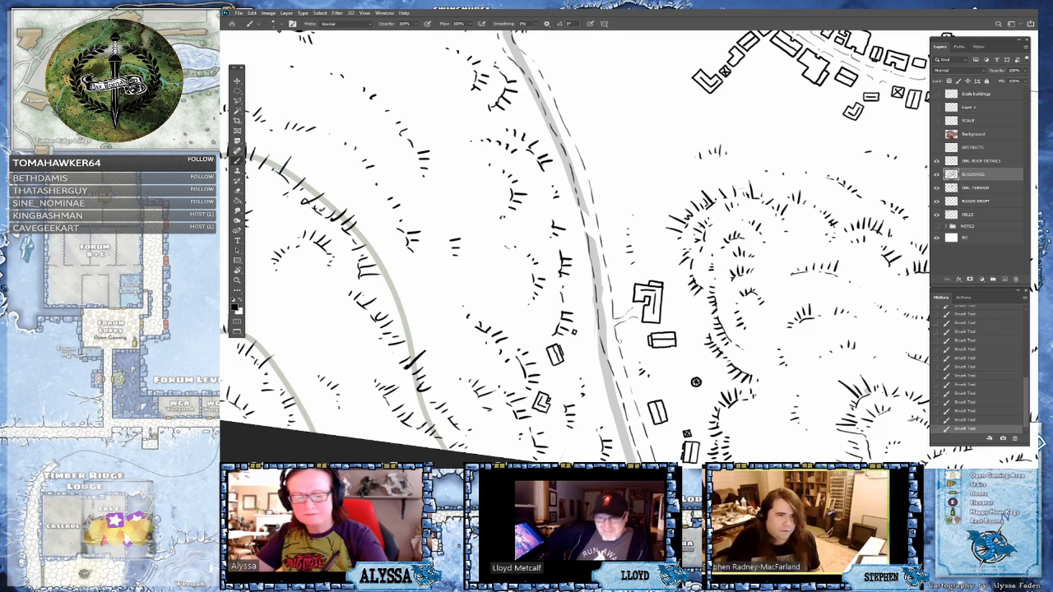
mouse_move(633, 338)
mouse_down()
mouse_move(648, 340)
mouse_move(627, 343)
mouse_up()
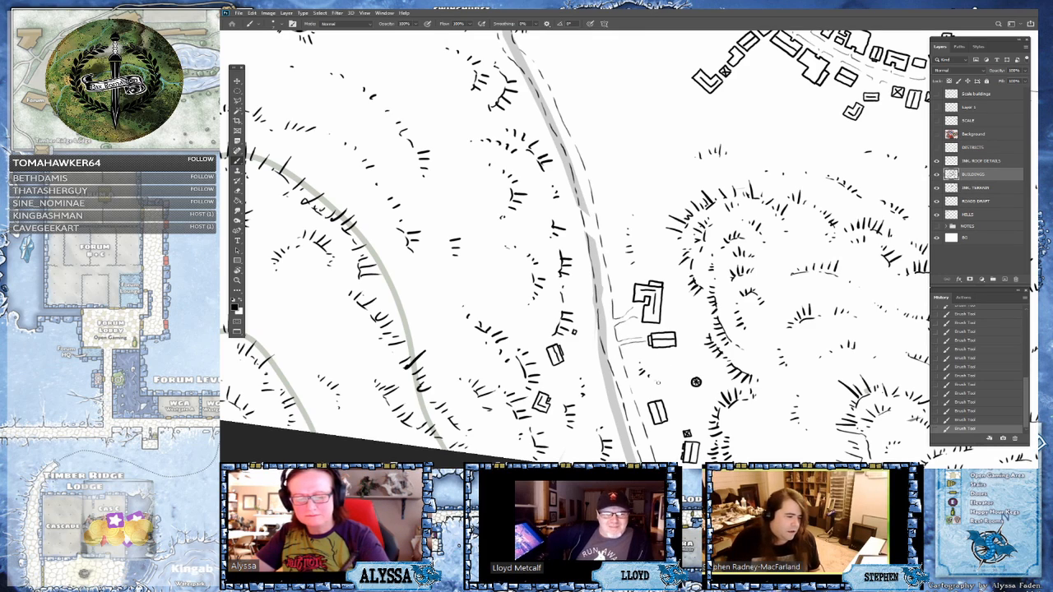
mouse_move(641, 415)
mouse_down()
mouse_move(646, 408)
mouse_move(653, 419)
mouse_move(635, 347)
mouse_up()
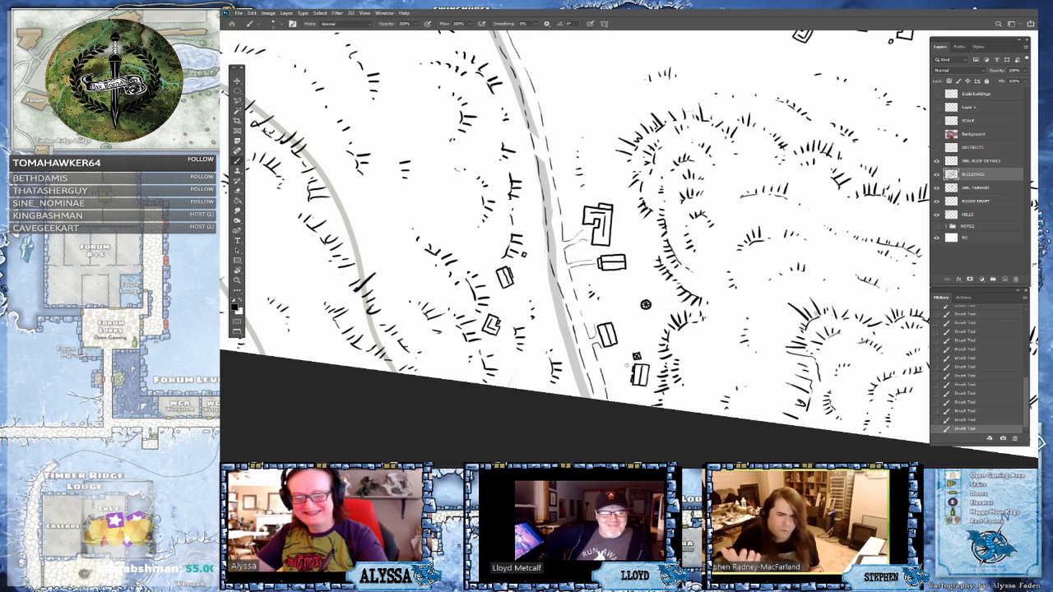
mouse_move(632, 364)
mouse_down()
mouse_move(612, 350)
mouse_move(610, 385)
mouse_up()
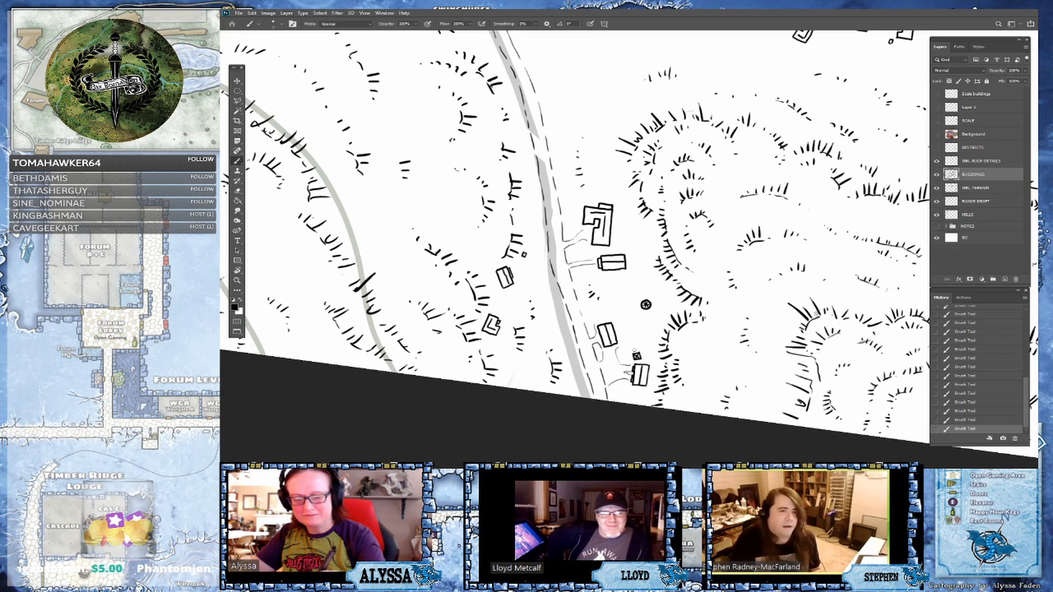
- Save the map document
scroll(574, 247, down, 3)
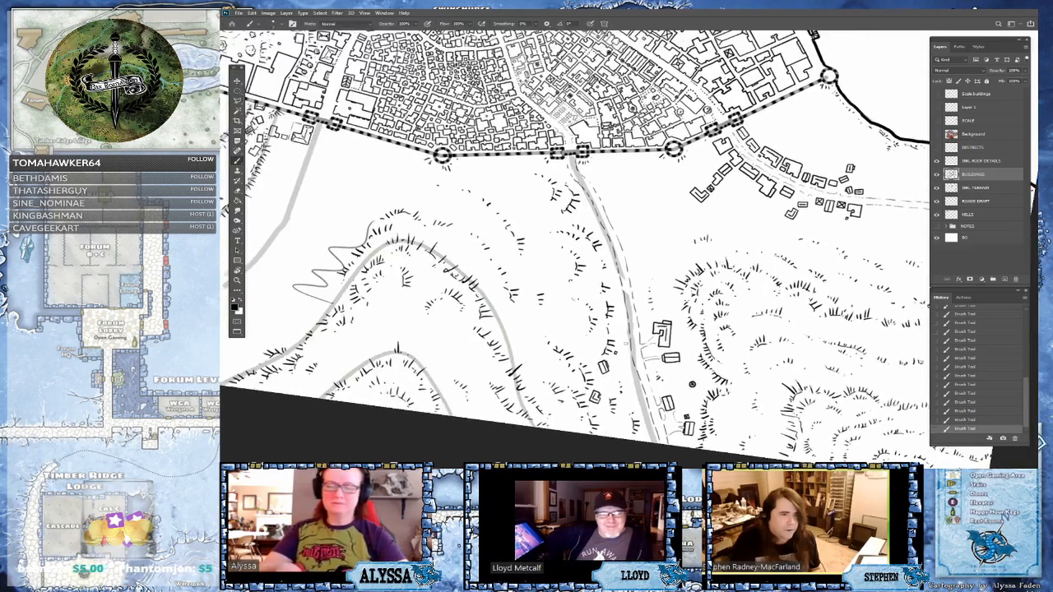
scroll(574, 247, down, 1)
scroll(574, 247, up, 2)
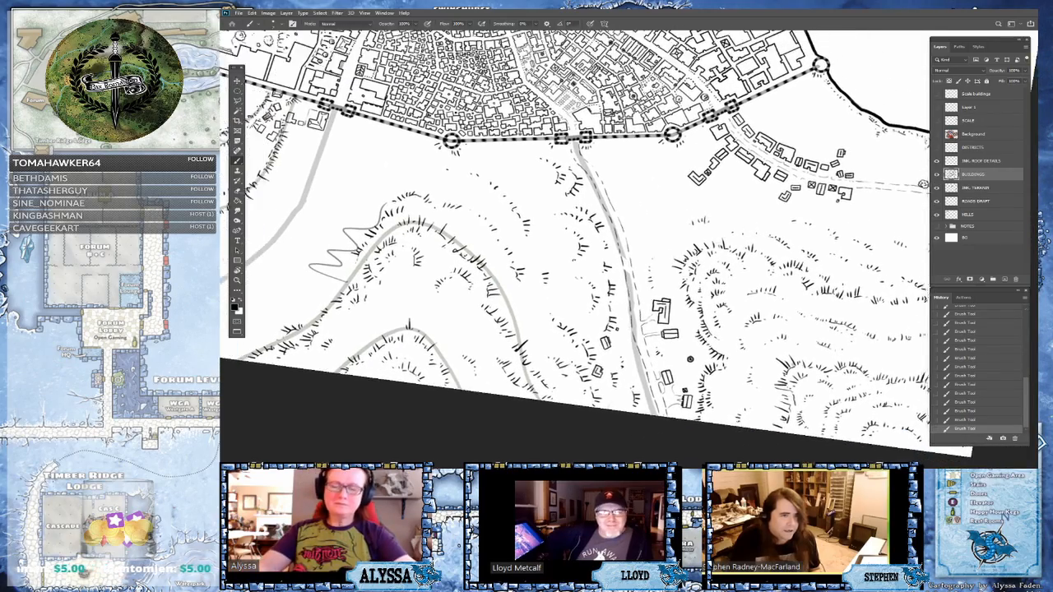
scroll(574, 247, up, 1)
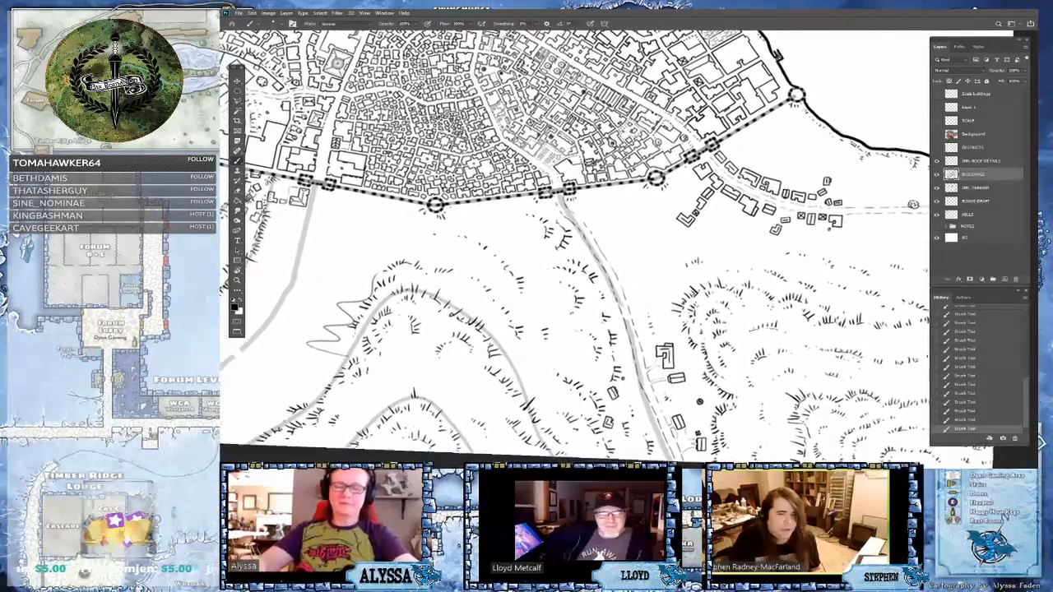
key(ctrl+s)
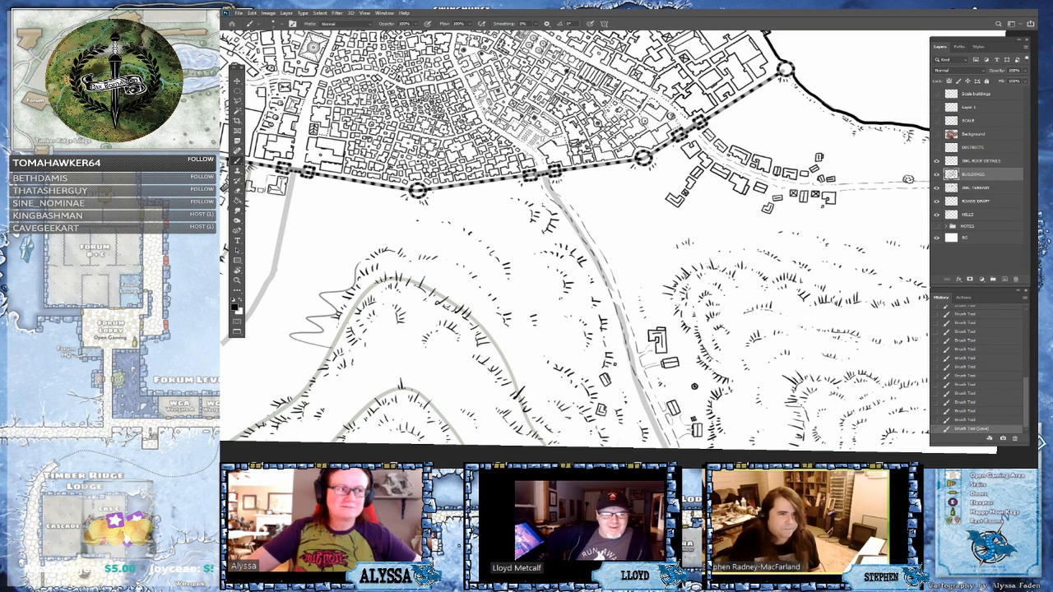
- Ink thin winding paths from the two small buildings among the hill tufts to the road
scroll(575, 246, up, 3)
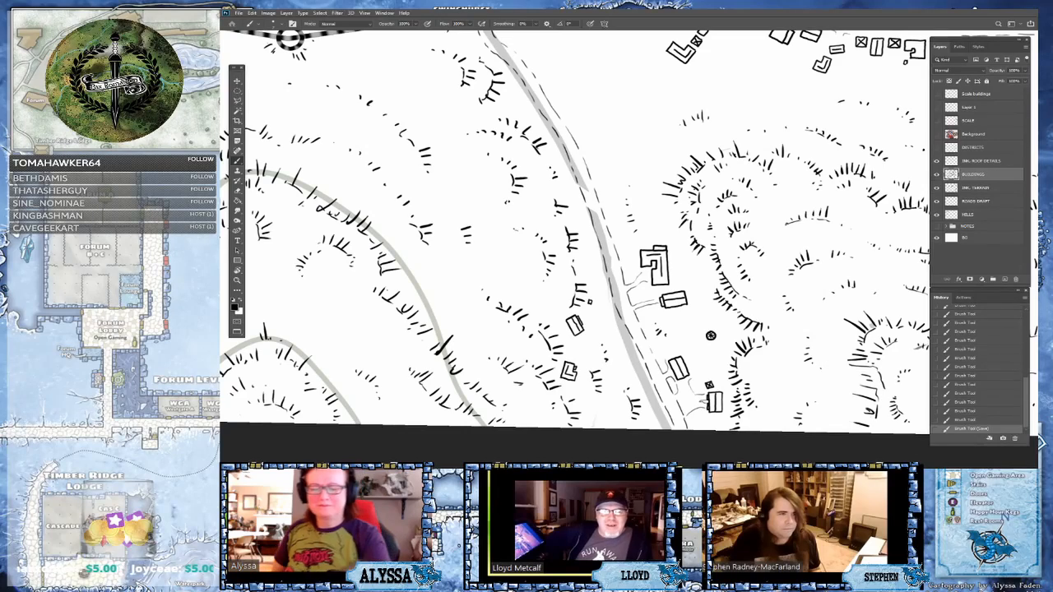
mouse_move(580, 313)
mouse_down()
mouse_move(610, 299)
mouse_move(586, 318)
mouse_up()
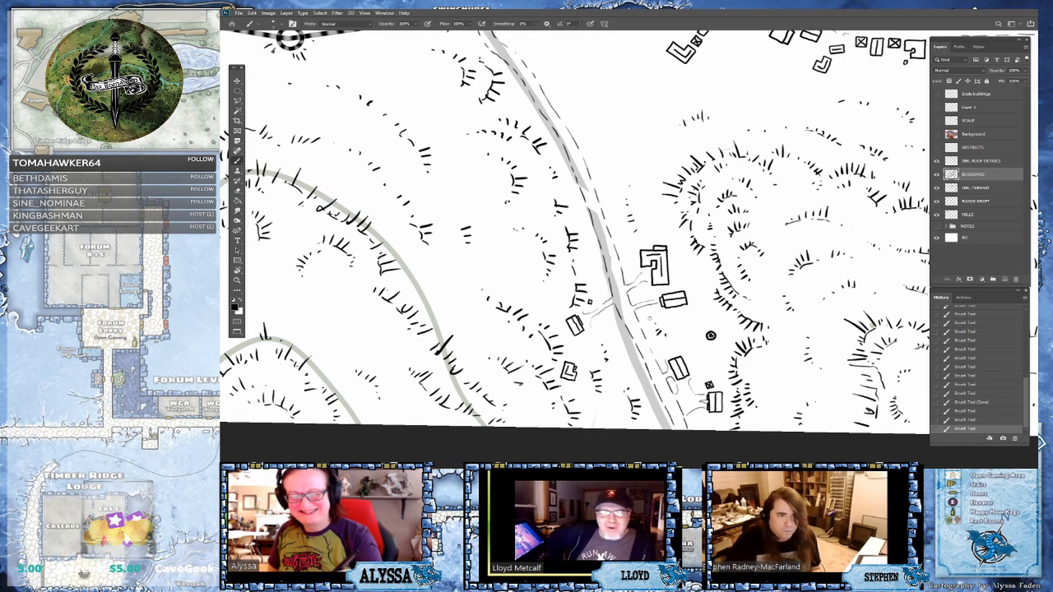
mouse_move(580, 367)
mouse_down()
mouse_move(593, 337)
mouse_move(618, 323)
mouse_move(590, 344)
mouse_move(591, 362)
mouse_up()
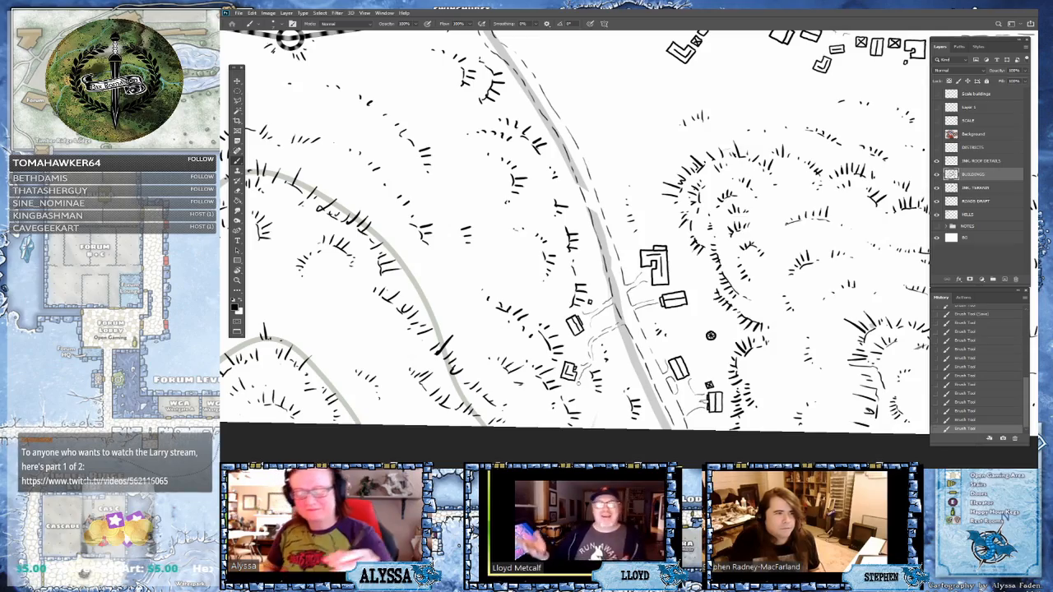
- Ink a small angular building with roof lines among the hill tufts beside the road, closer to the city gate
scroll(654, 379, down, 1)
scroll(687, 375, down, 1)
scroll(683, 366, up, 2)
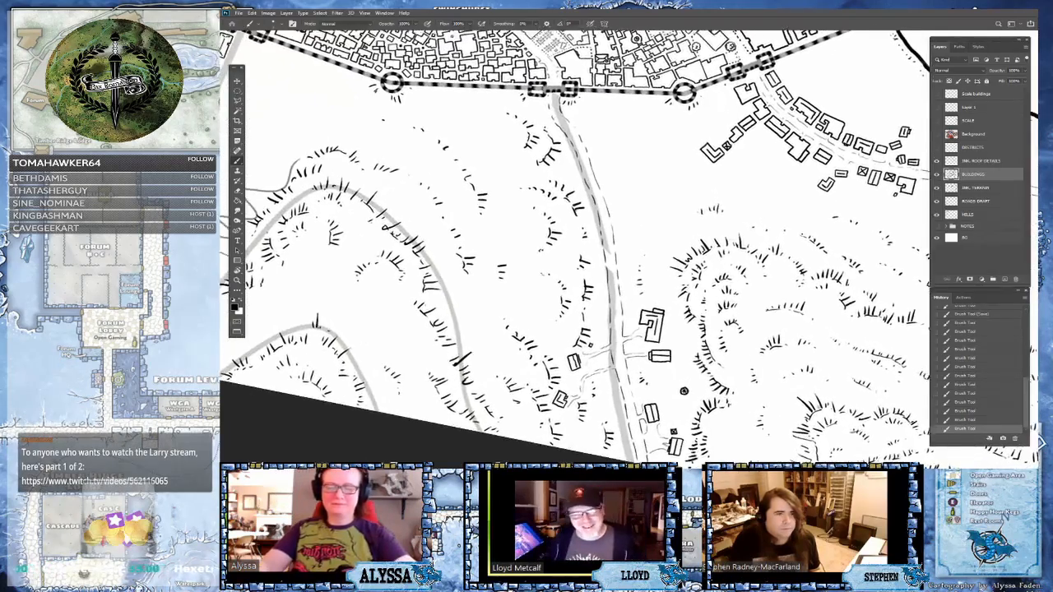
scroll(687, 375, down, 1)
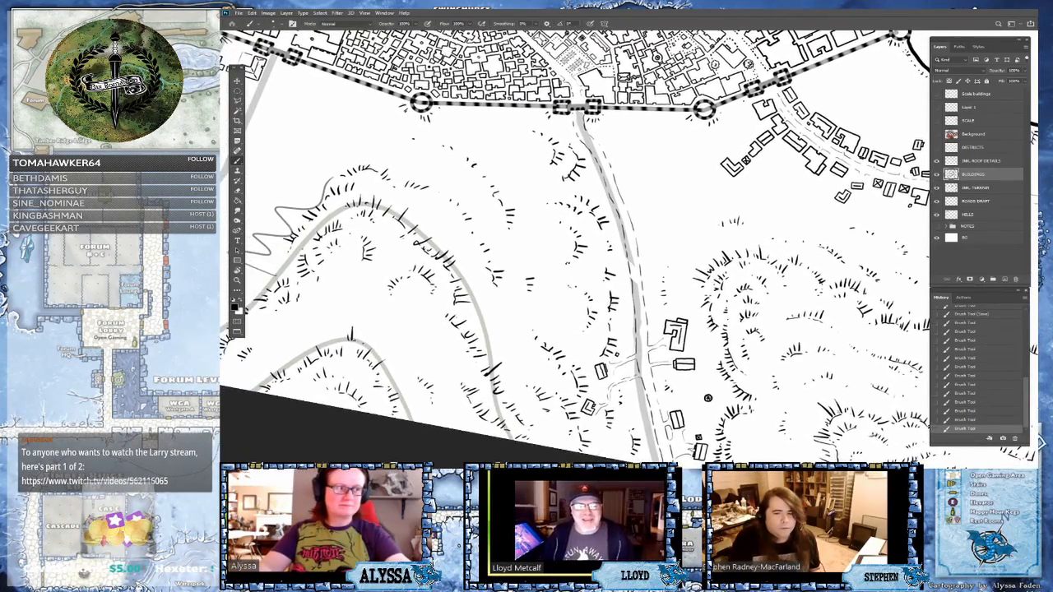
scroll(623, 297, up, 2)
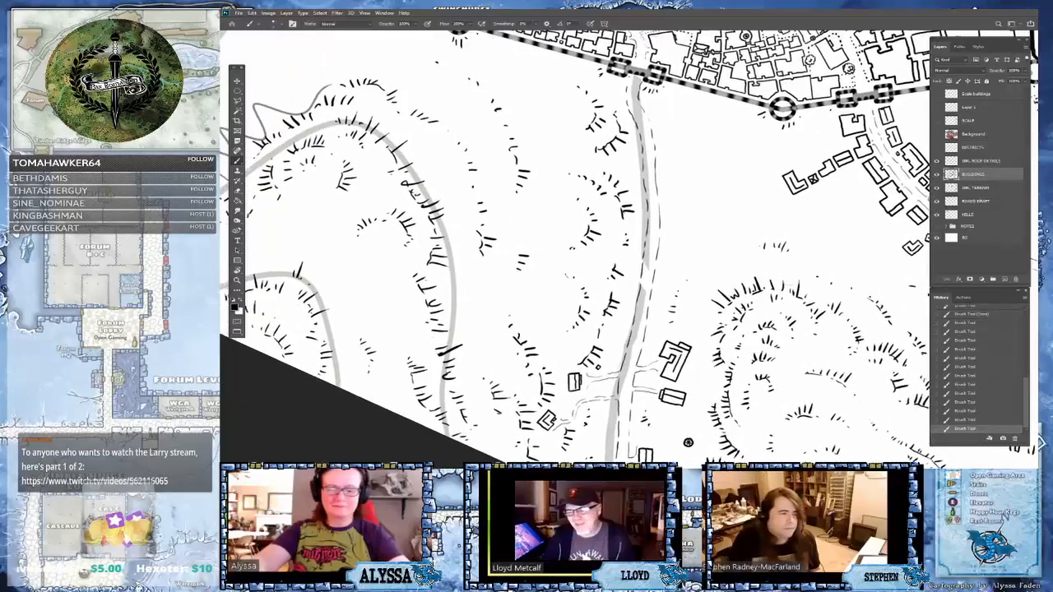
scroll(576, 247, down, 1)
scroll(576, 247, up, 2)
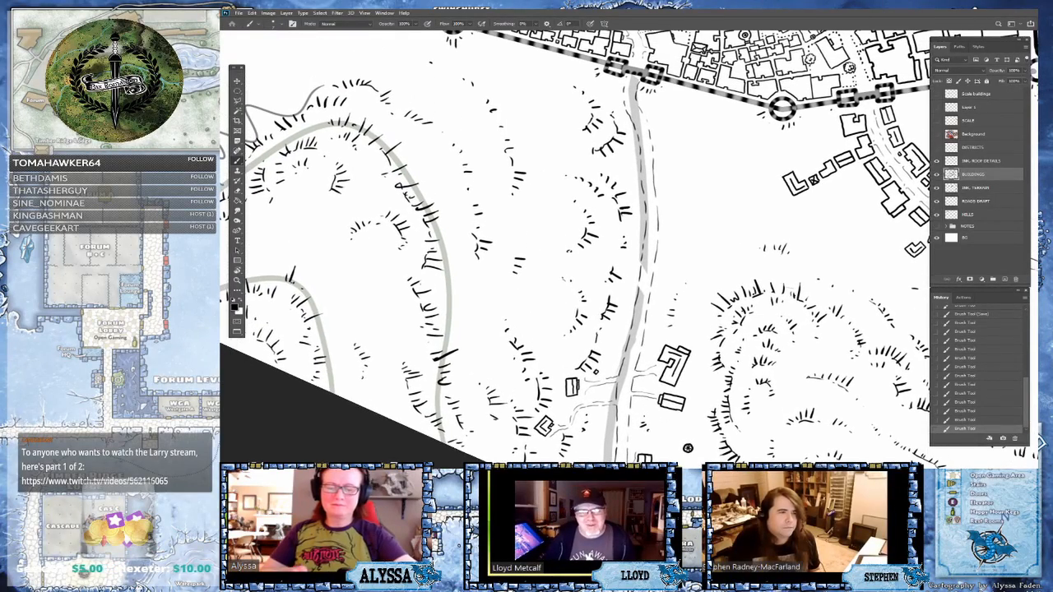
scroll(576, 247, left, 1)
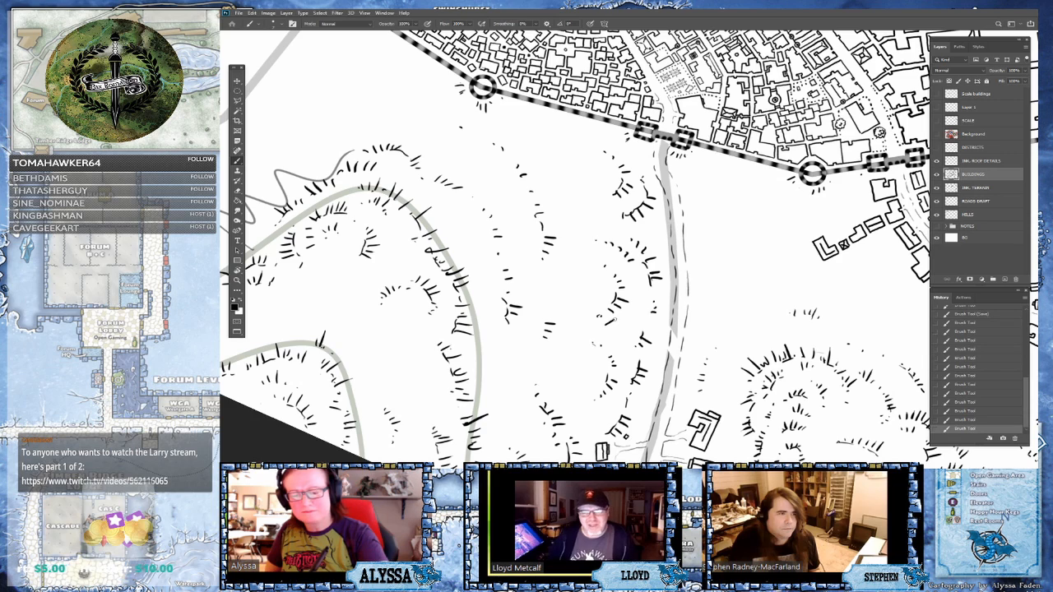
drag(628, 311, 619, 334)
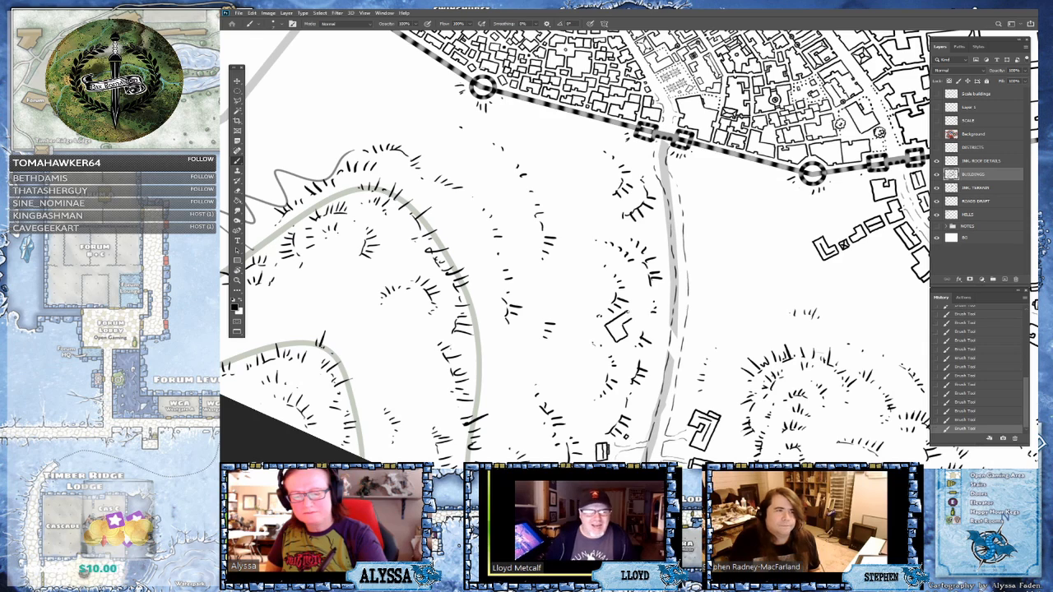
drag(623, 320, 615, 329)
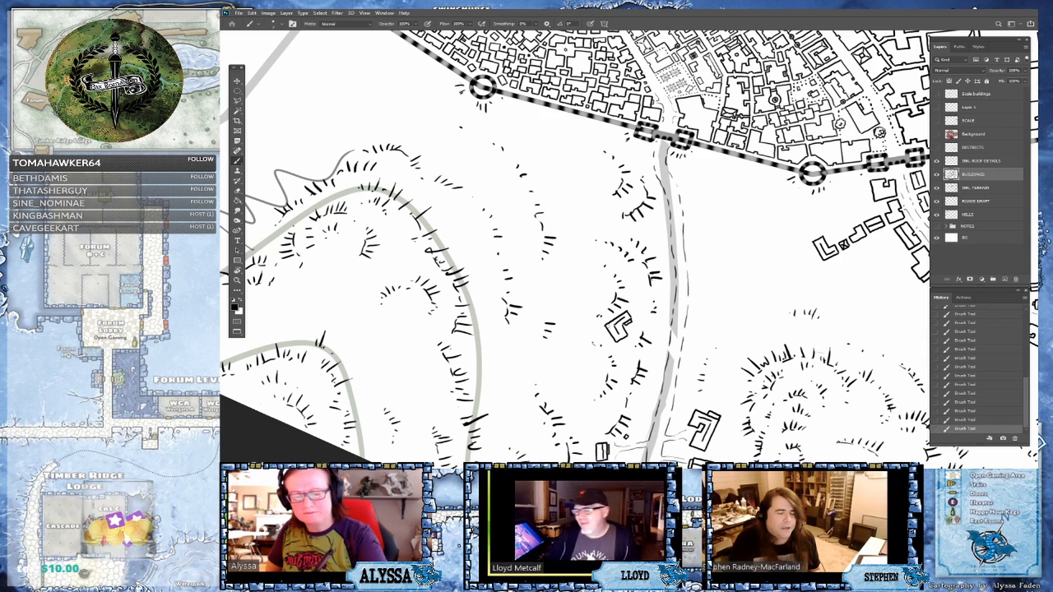
mouse_move(614, 324)
mouse_down()
mouse_move(625, 316)
mouse_move(622, 341)
mouse_move(617, 313)
mouse_move(609, 332)
mouse_up()
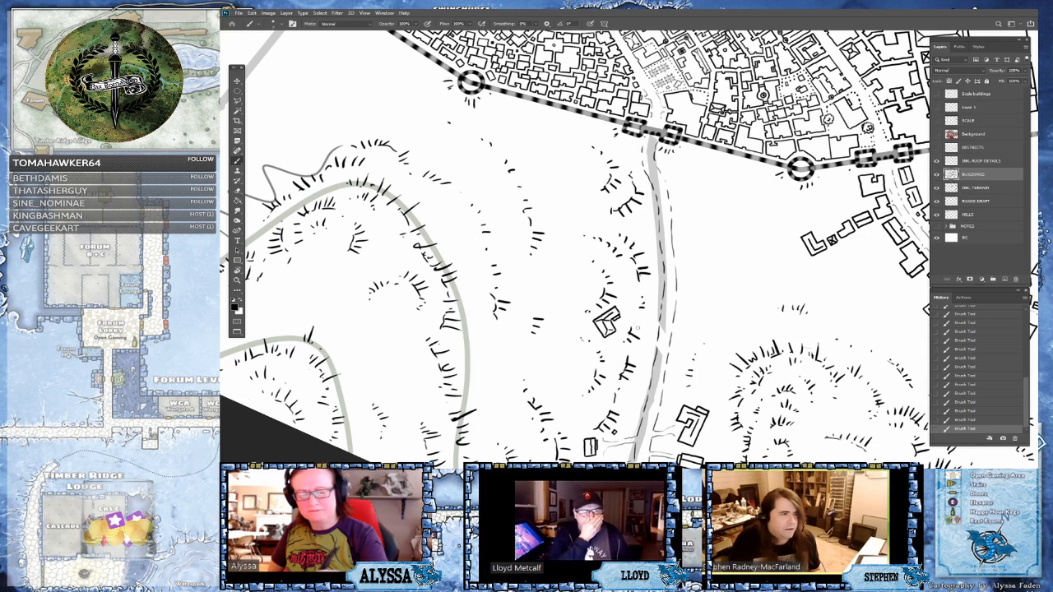
- On the SML TERRAIN layer, ink small ticks and a winding path from the new hillside building to the road, erasing the excess at the road
click(974, 215)
click(977, 202)
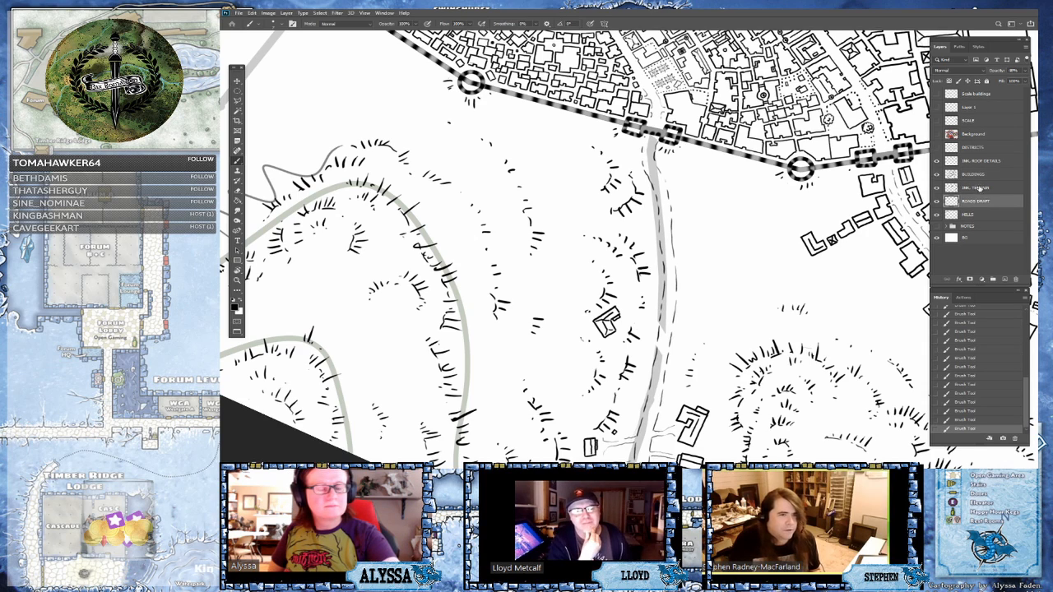
click(980, 187)
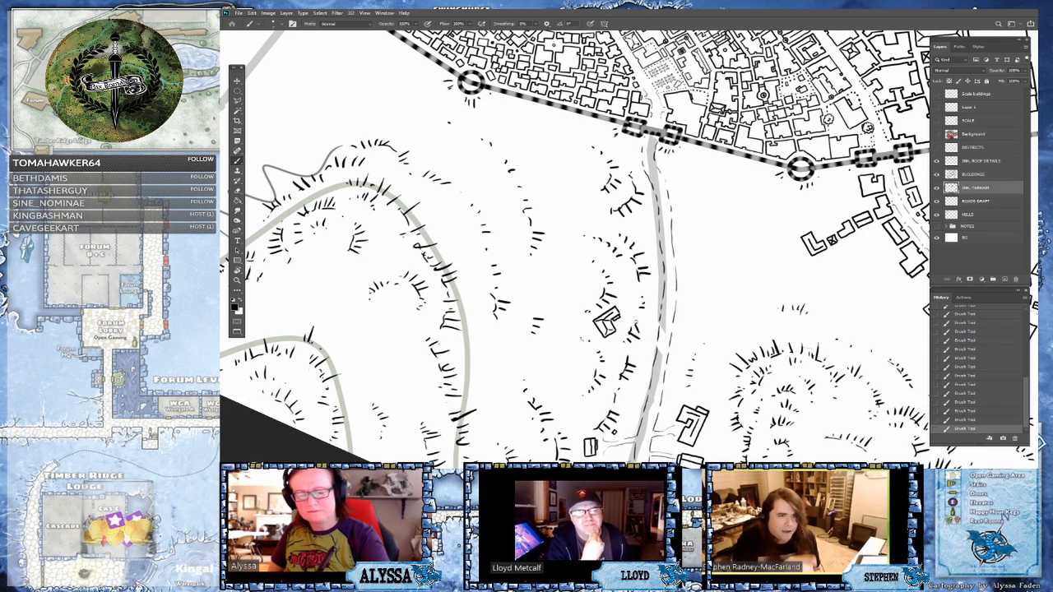
drag(643, 317, 639, 323)
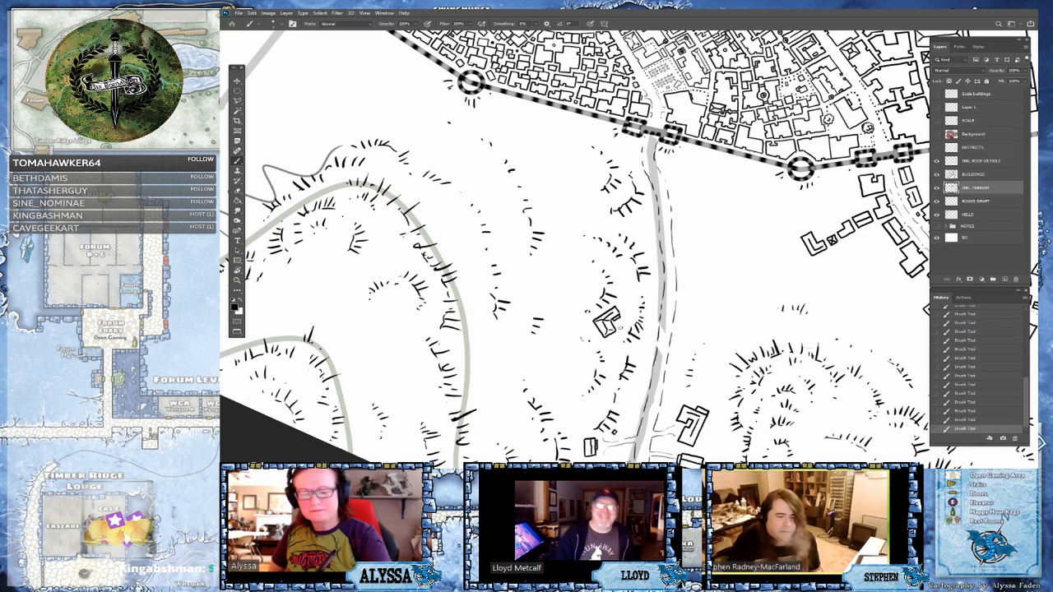
mouse_move(617, 322)
mouse_down()
mouse_move(614, 347)
mouse_move(646, 364)
mouse_up()
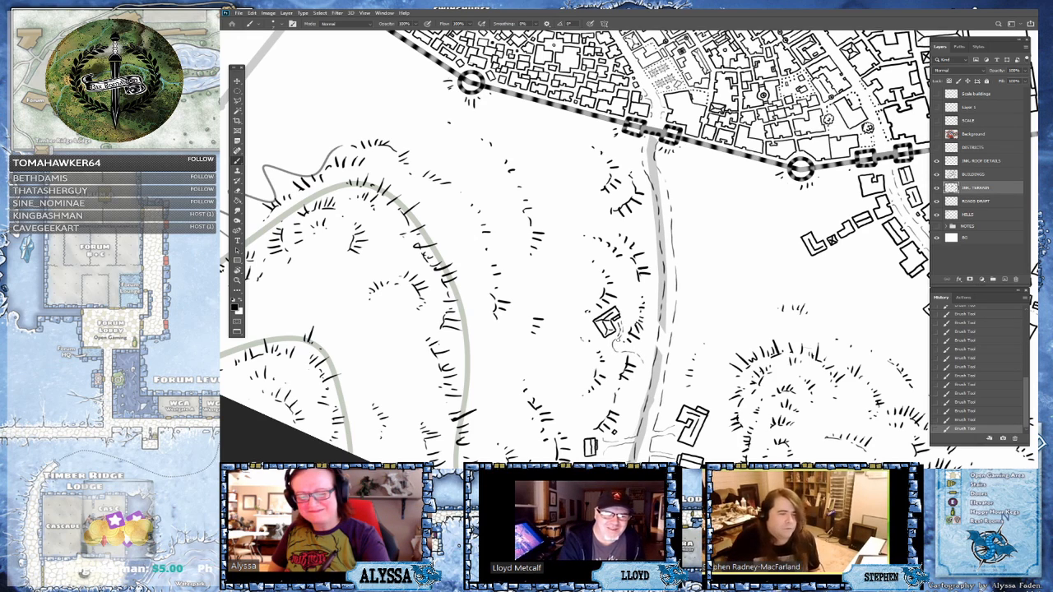
drag(623, 348, 643, 355)
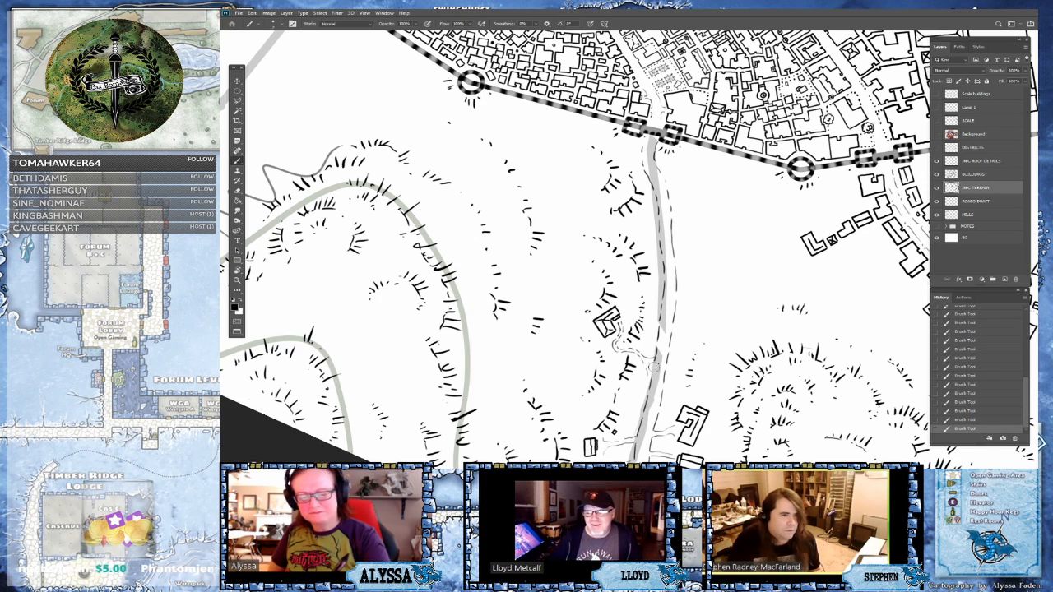
click(658, 359)
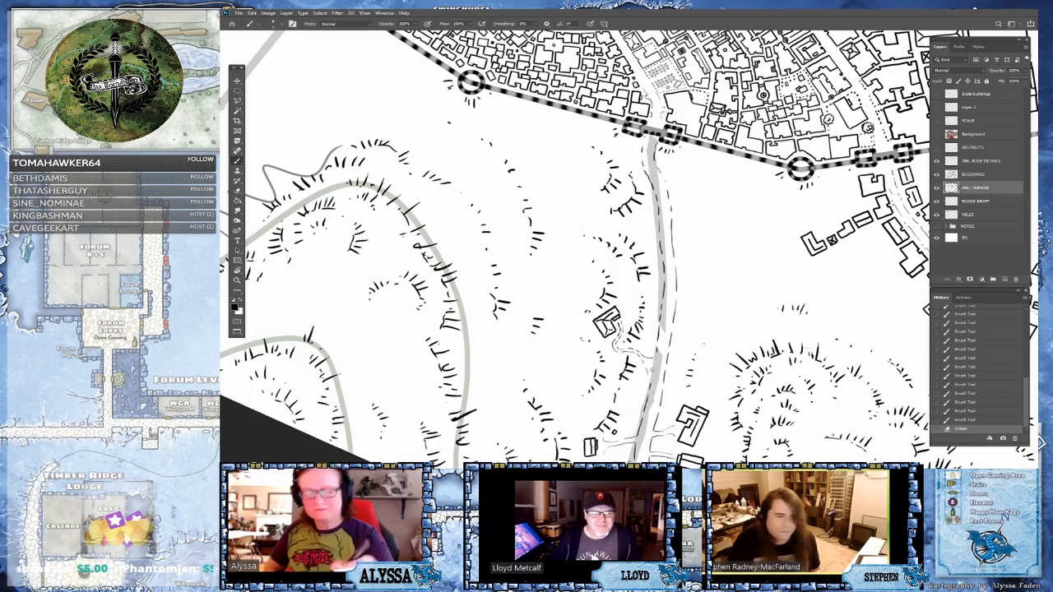
- Ink a round tree with inner detail and small marks below the lowest small building on the hill side of the road
scroll(682, 331, down, 5)
drag(572, 203, 440, 236)
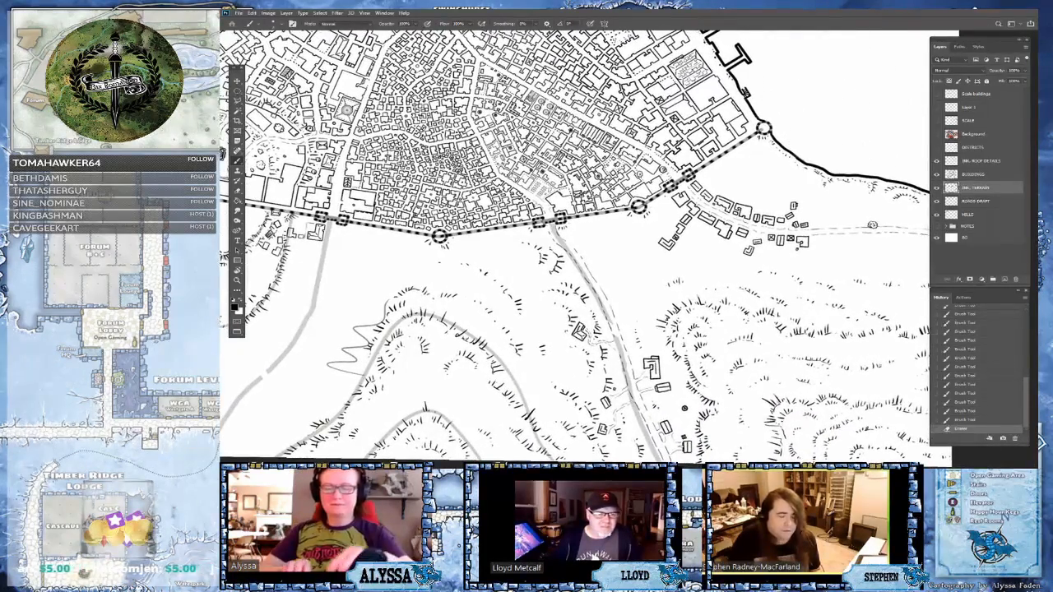
drag(648, 265, 633, 208)
scroll(633, 208, up, 1)
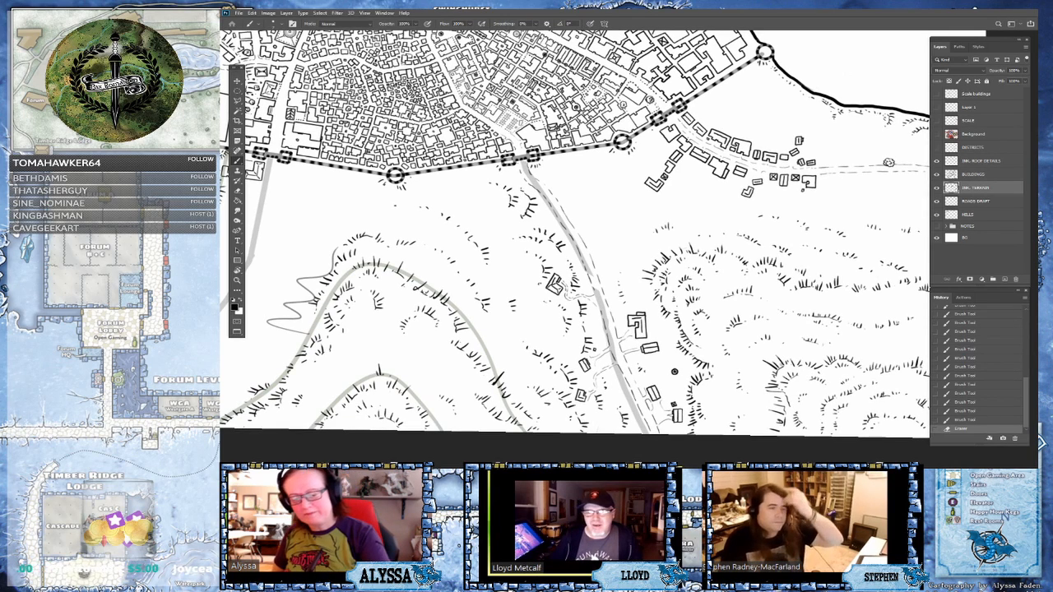
drag(589, 406, 598, 408)
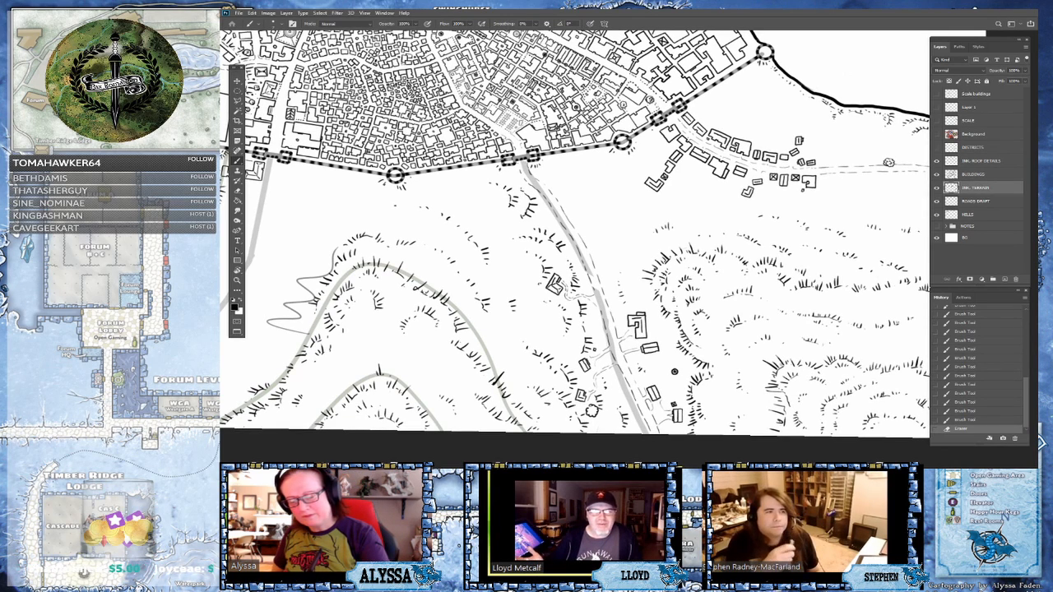
click(590, 409)
click(593, 411)
click(602, 423)
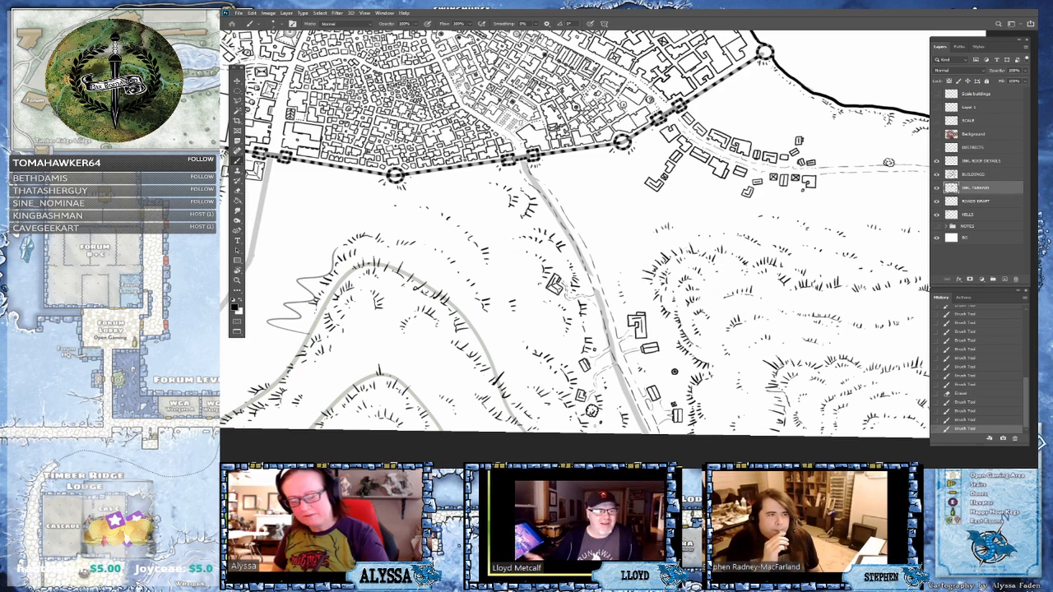
click(603, 417)
click(607, 413)
click(611, 407)
click(614, 400)
click(617, 393)
click(619, 388)
click(623, 381)
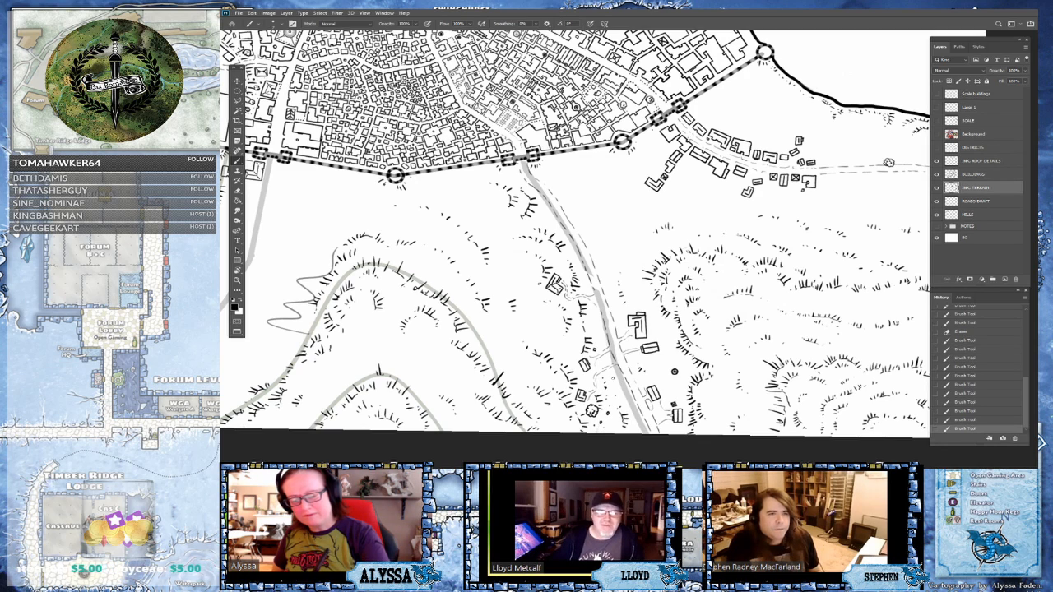
- Ink a smaller round tree beside the road, and scatter more small trees and bush dots around the roadside buildings
drag(613, 377, 615, 374)
click(614, 375)
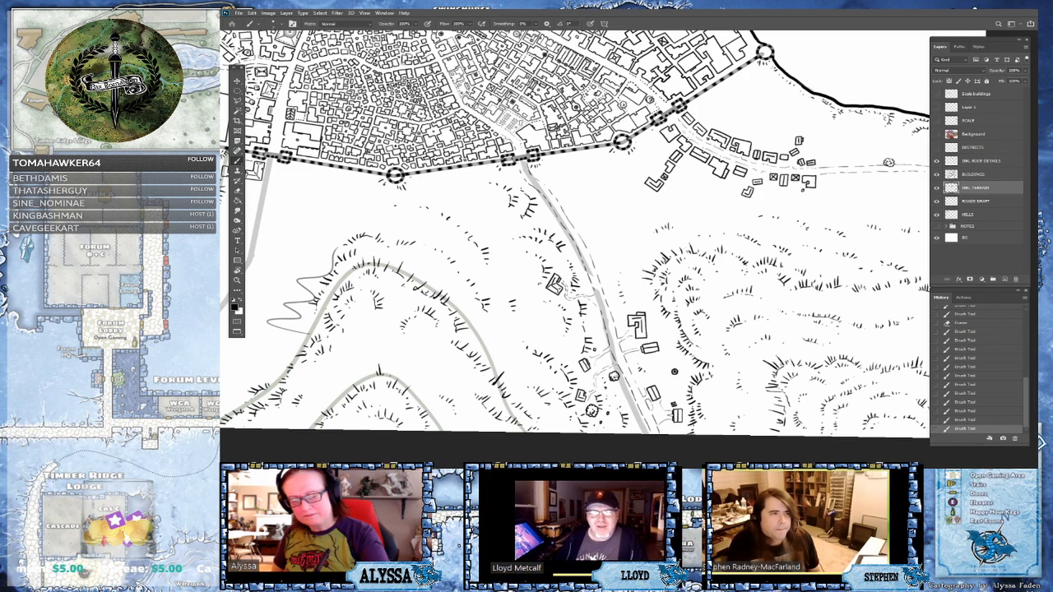
click(614, 376)
click(613, 376)
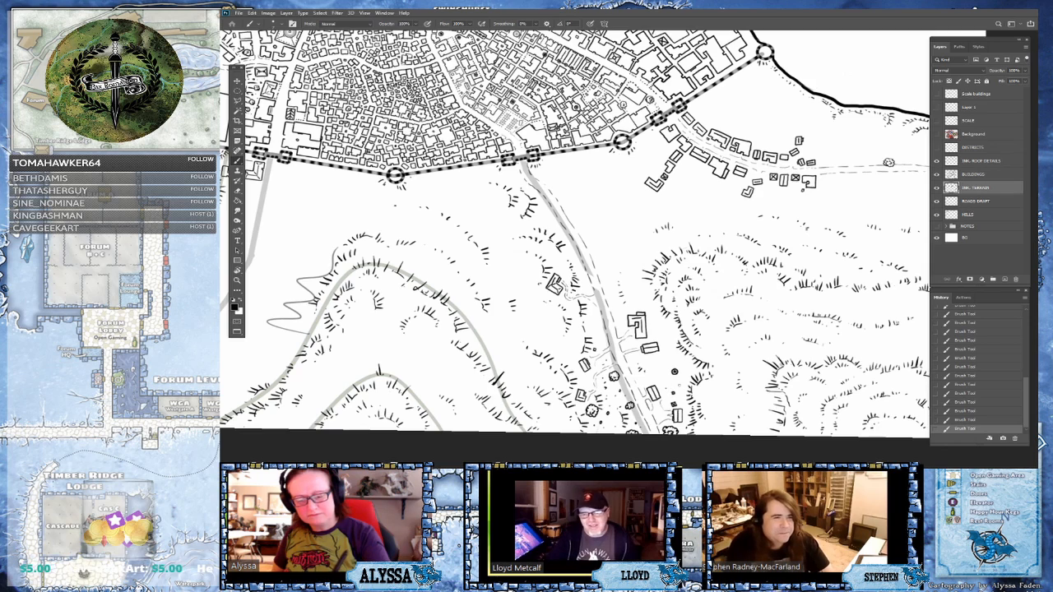
drag(576, 247, 579, 253)
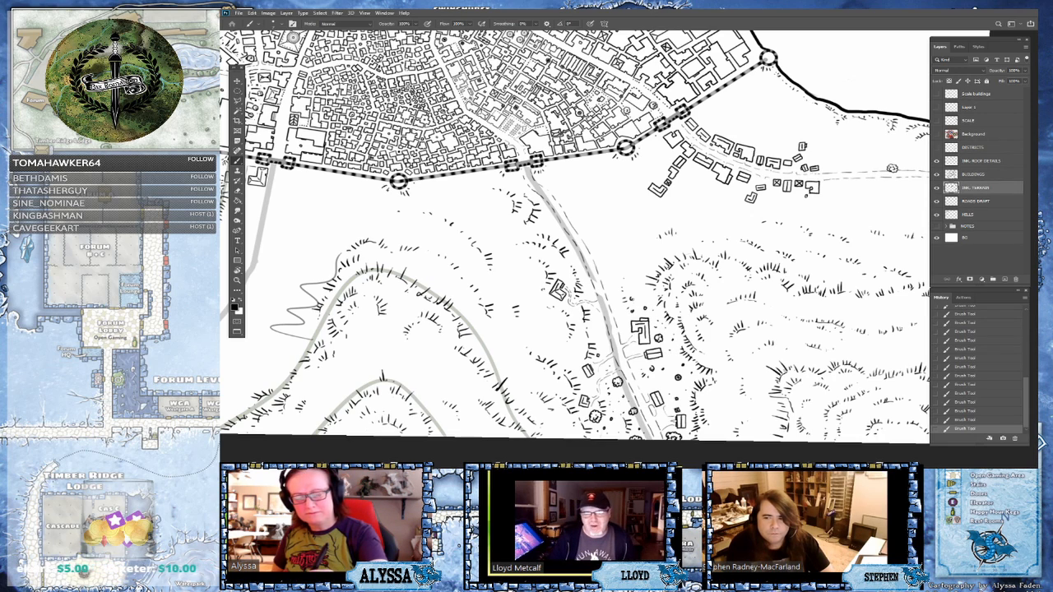
- Ink small round trees beside the road near the large angular building, and three more among the tufts on the opposite hillside
mouse_move(635, 302)
mouse_down()
mouse_move(638, 290)
mouse_move(630, 299)
mouse_up()
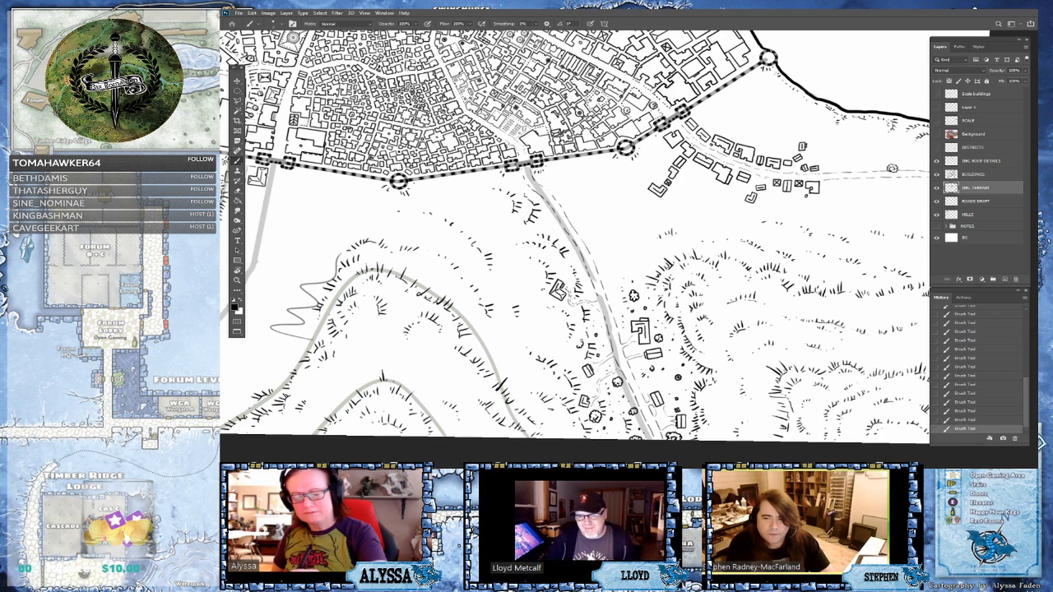
drag(578, 343, 574, 337)
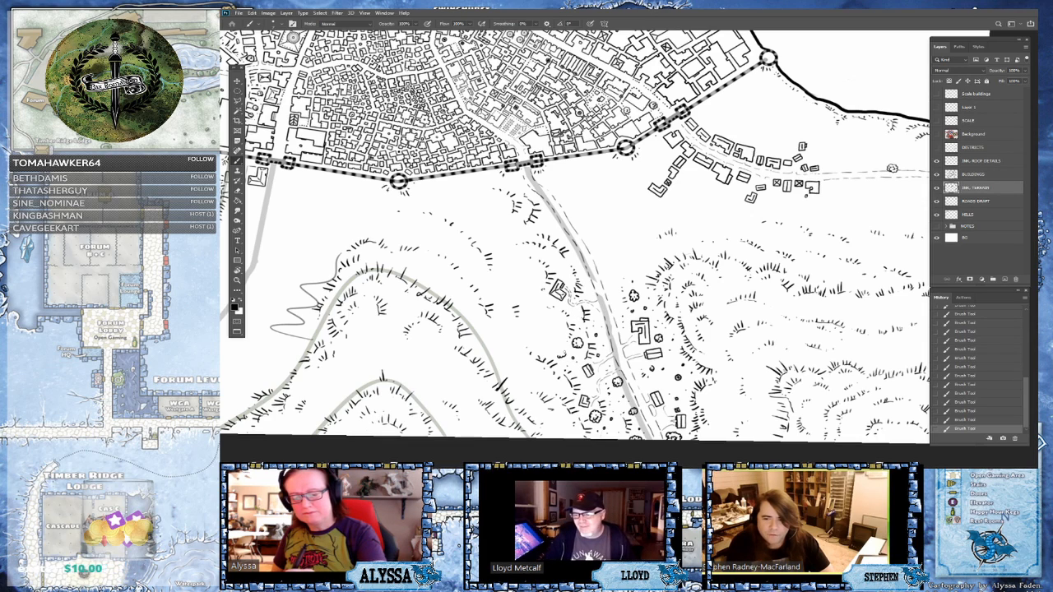
drag(560, 356, 555, 349)
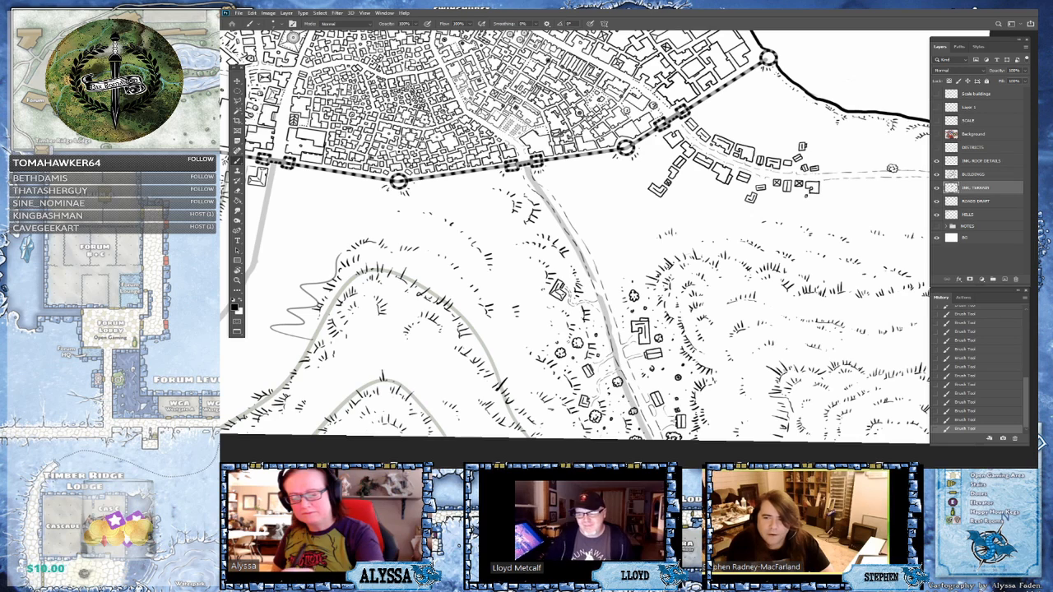
drag(546, 335, 539, 332)
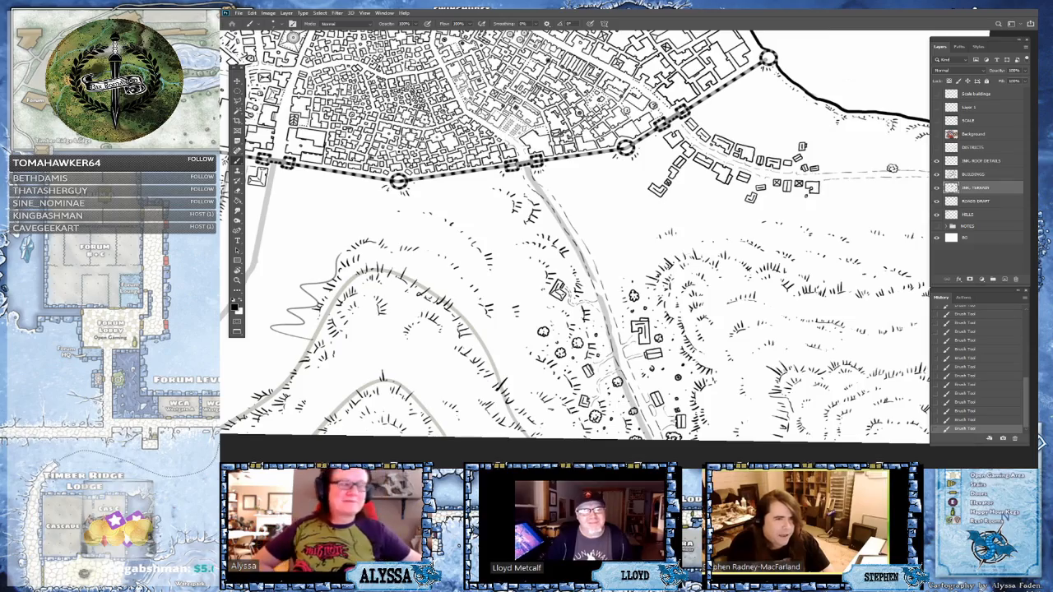
- Review the whole city map and save the document
drag(576, 247, 616, 274)
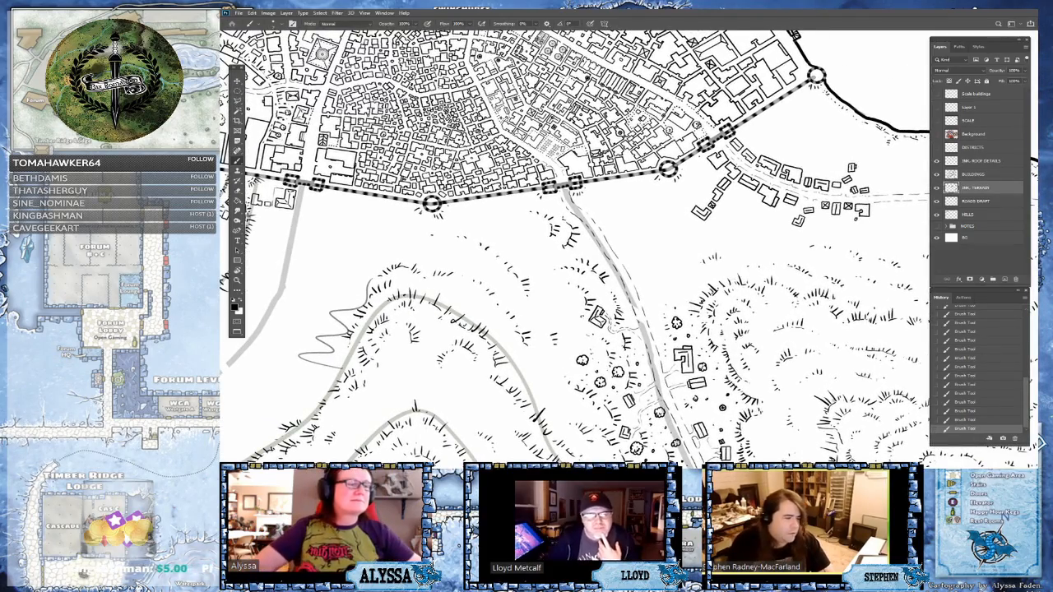
scroll(576, 247, down, 7)
scroll(576, 247, up, 1)
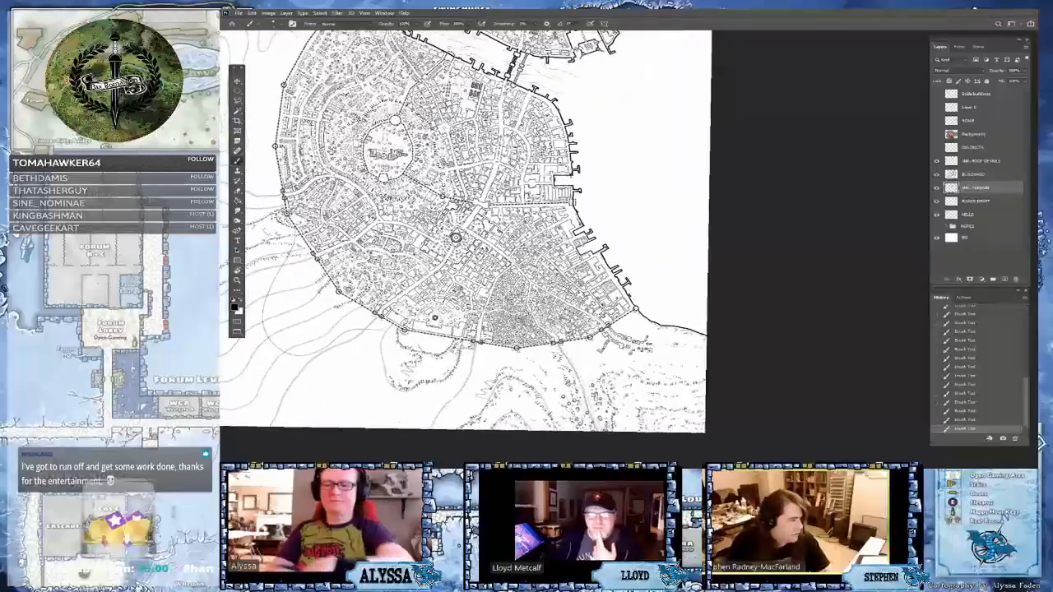
drag(635, 309, 476, 336)
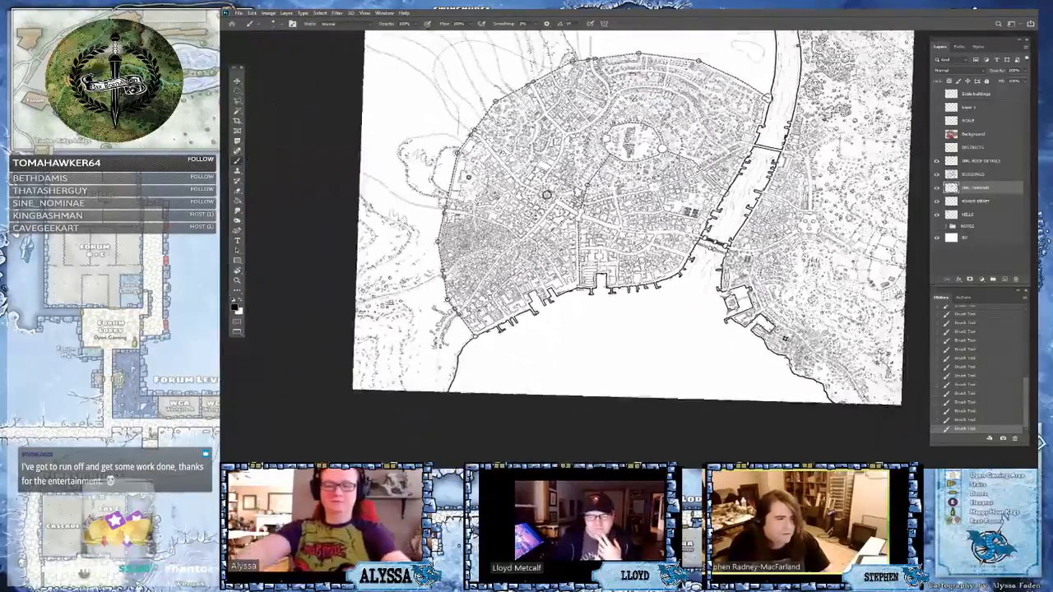
mouse_move(546, 195)
mouse_down()
mouse_move(489, 219)
mouse_move(489, 240)
mouse_move(479, 235)
mouse_up()
scroll(484, 243, up, 2)
scroll(484, 238, down, 1)
key(ctrl+s)
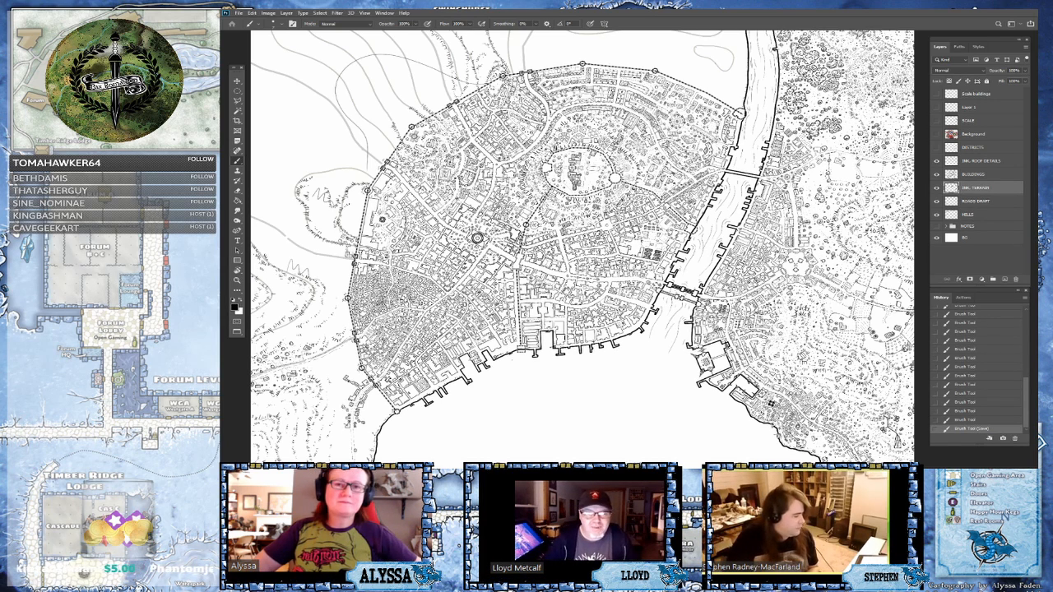
- Ink a small round tree with inner dots among the tufts, just above the angular hillside building nearest the city gate
drag(355, 450, 438, 437)
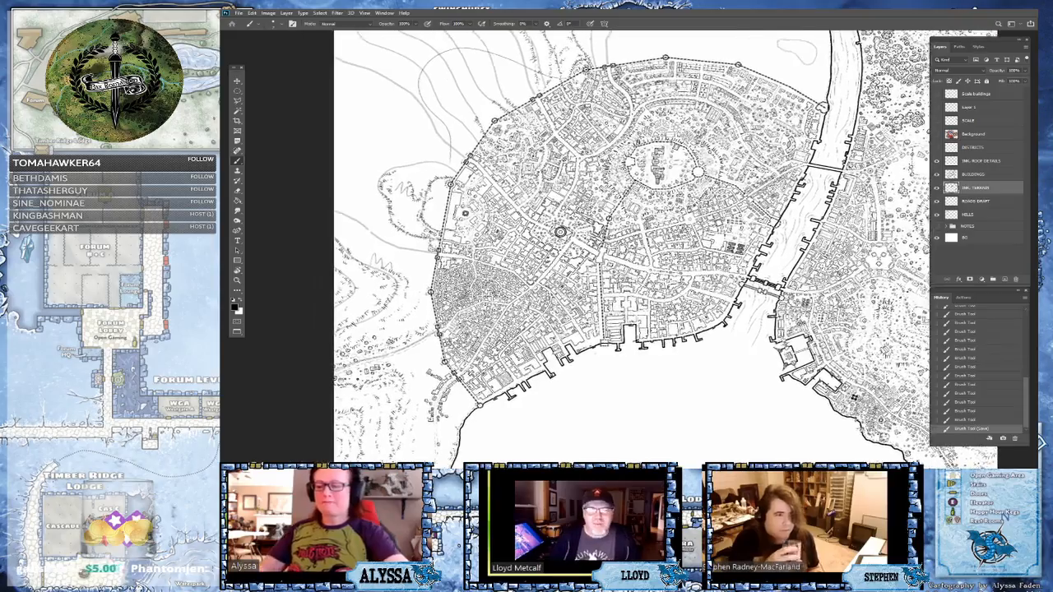
scroll(437, 438, up, 4)
drag(503, 379, 592, 383)
scroll(376, 257, up, 4)
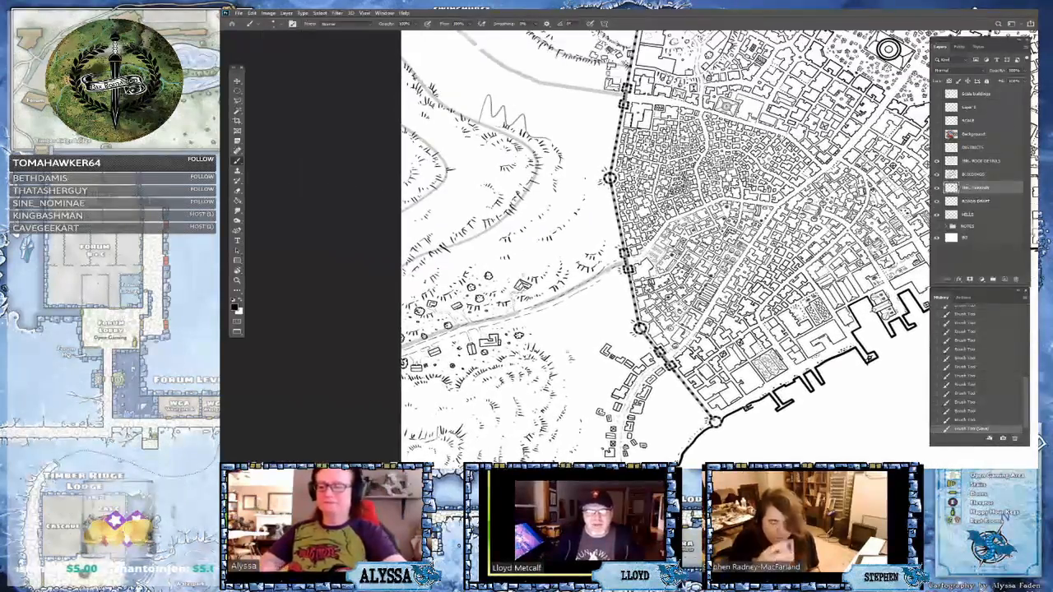
drag(701, 446, 823, 226)
scroll(818, 216, up, 3)
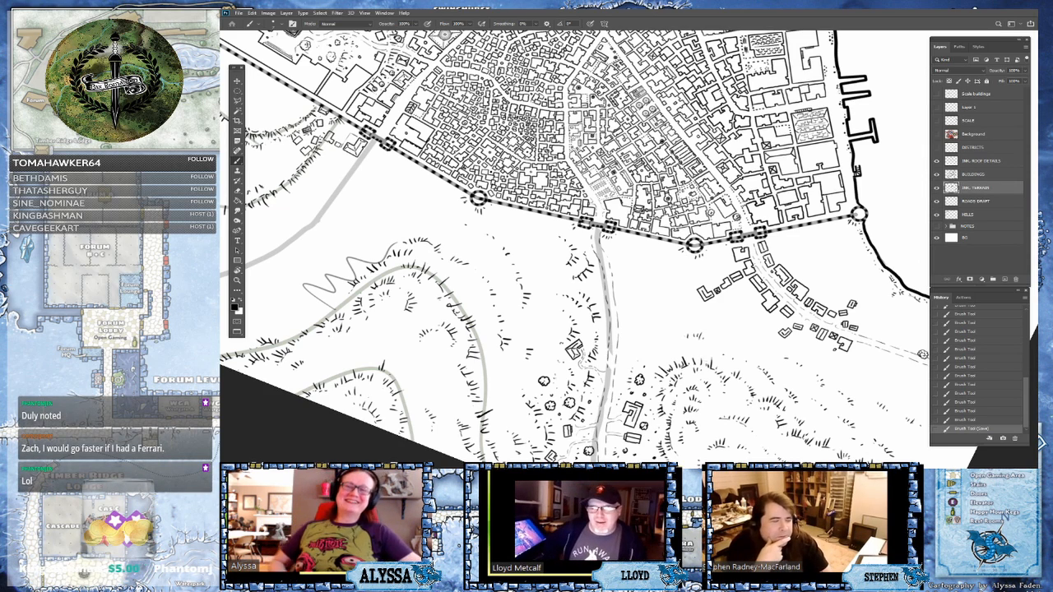
scroll(843, 318, up, 2)
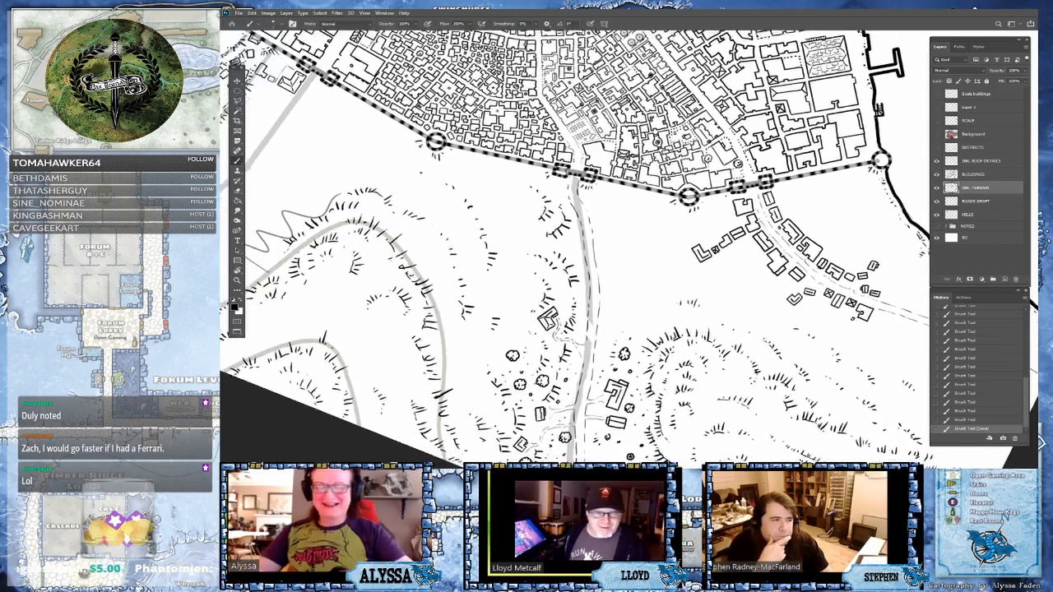
scroll(842, 318, down, 4)
scroll(574, 247, up, 1)
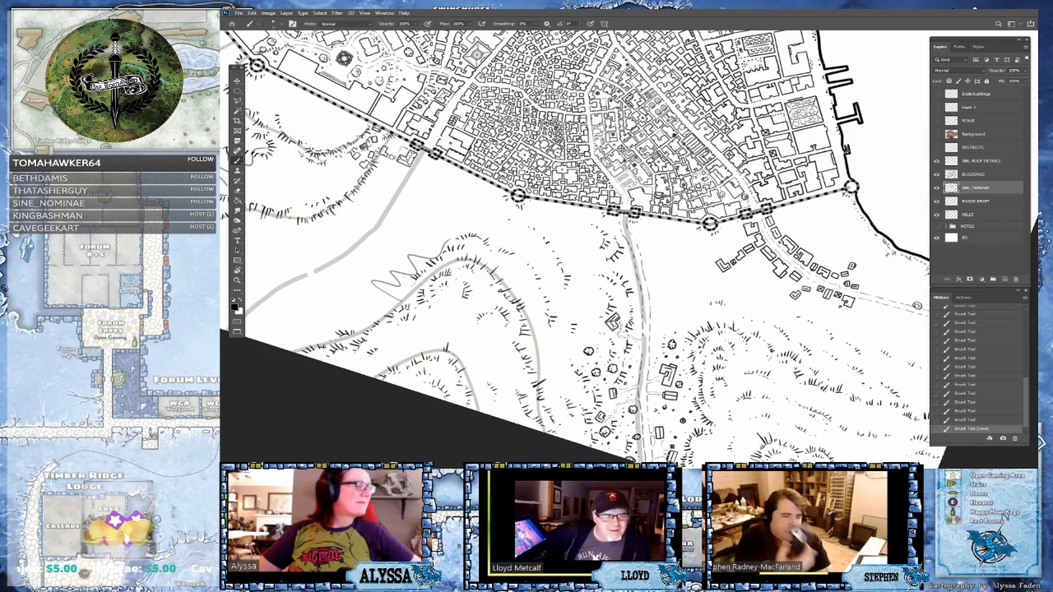
scroll(634, 238, up, 3)
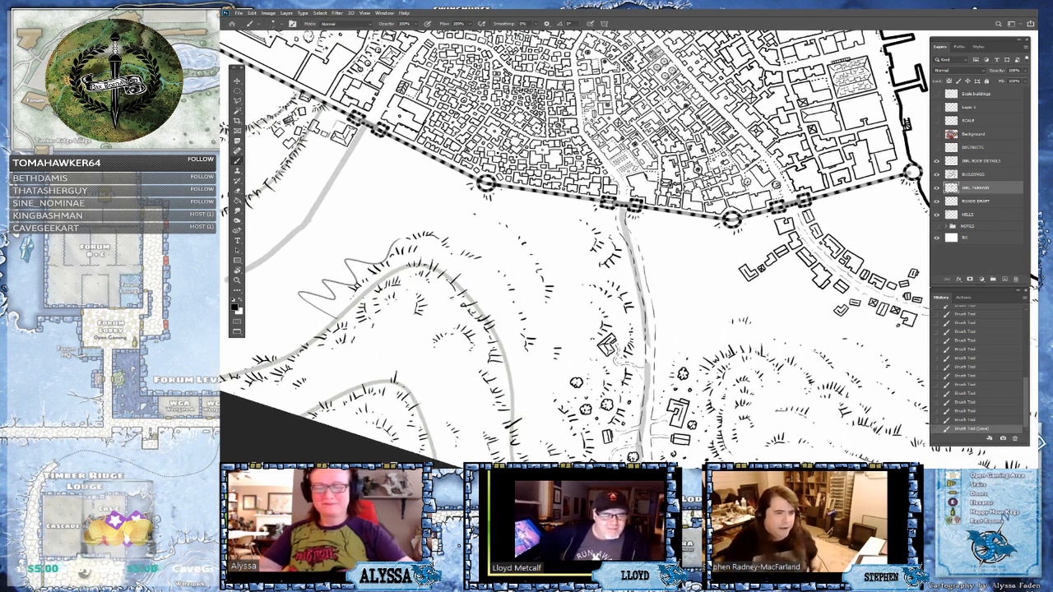
drag(619, 316, 622, 320)
click(619, 319)
click(620, 320)
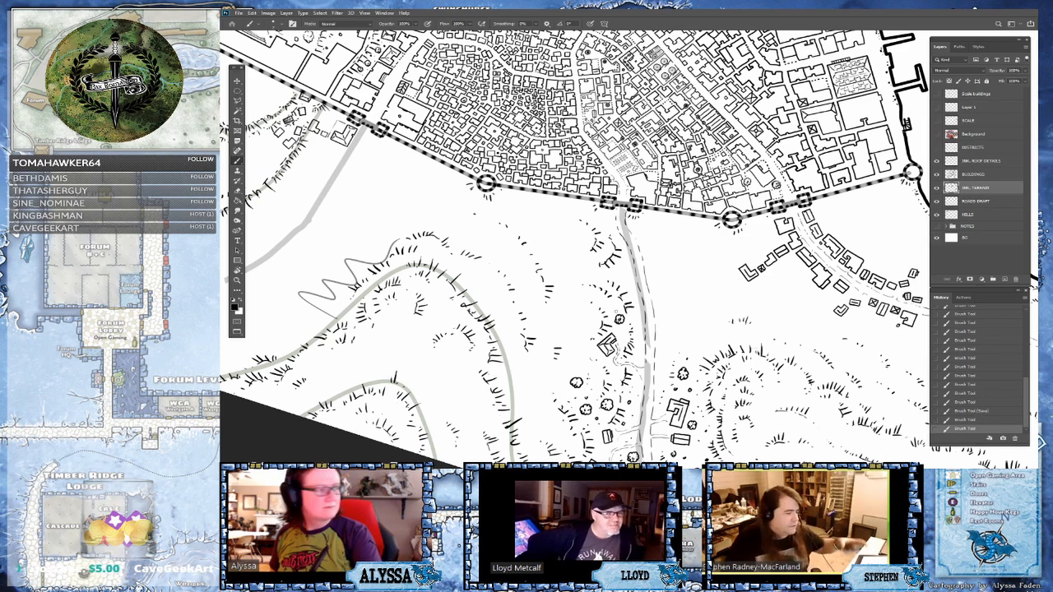
click(621, 319)
click(621, 320)
click(621, 321)
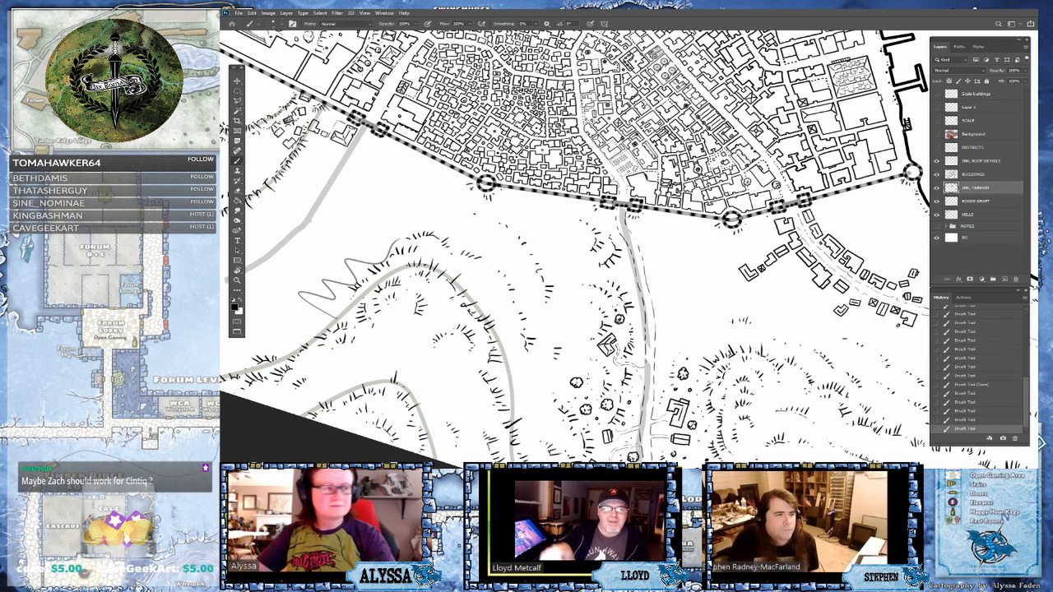
- Scatter small bushes and dots between the hill tufts and the road, from the new tree up toward the city gate
drag(619, 319, 645, 312)
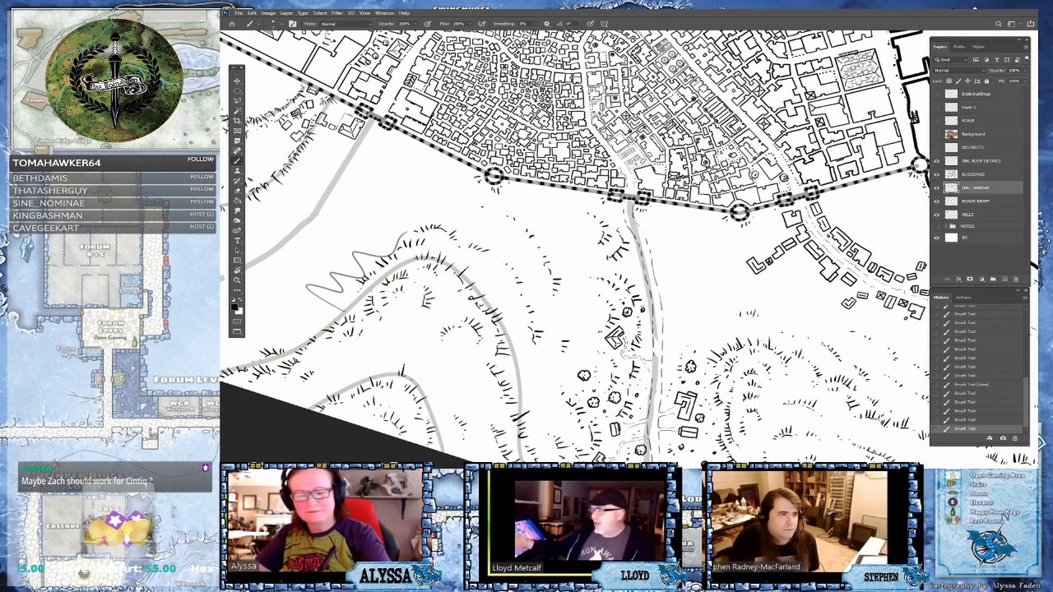
click(643, 309)
click(644, 311)
click(634, 276)
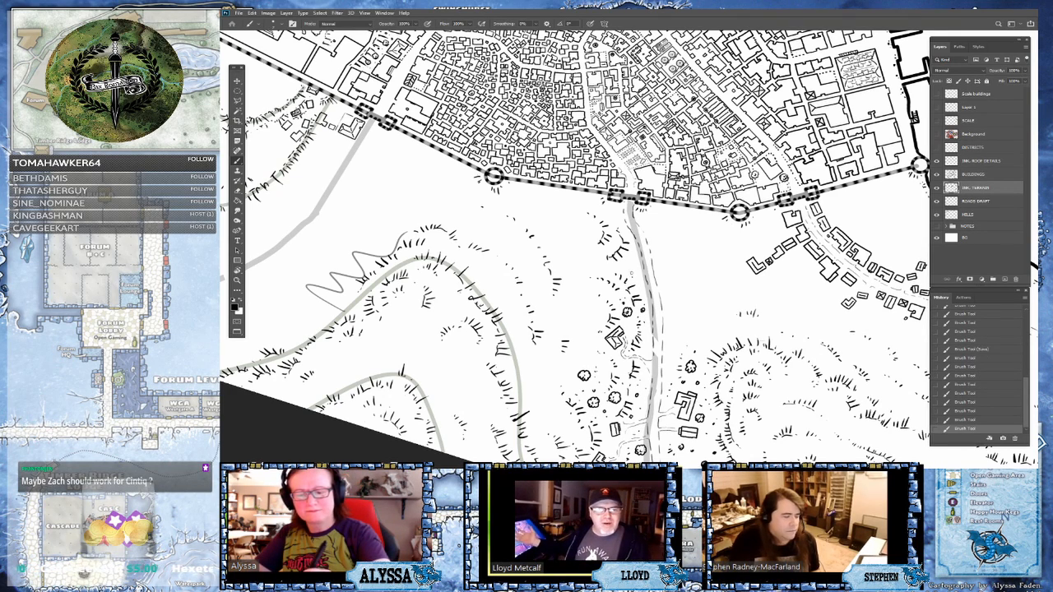
drag(629, 271, 635, 275)
click(631, 273)
click(632, 273)
click(632, 271)
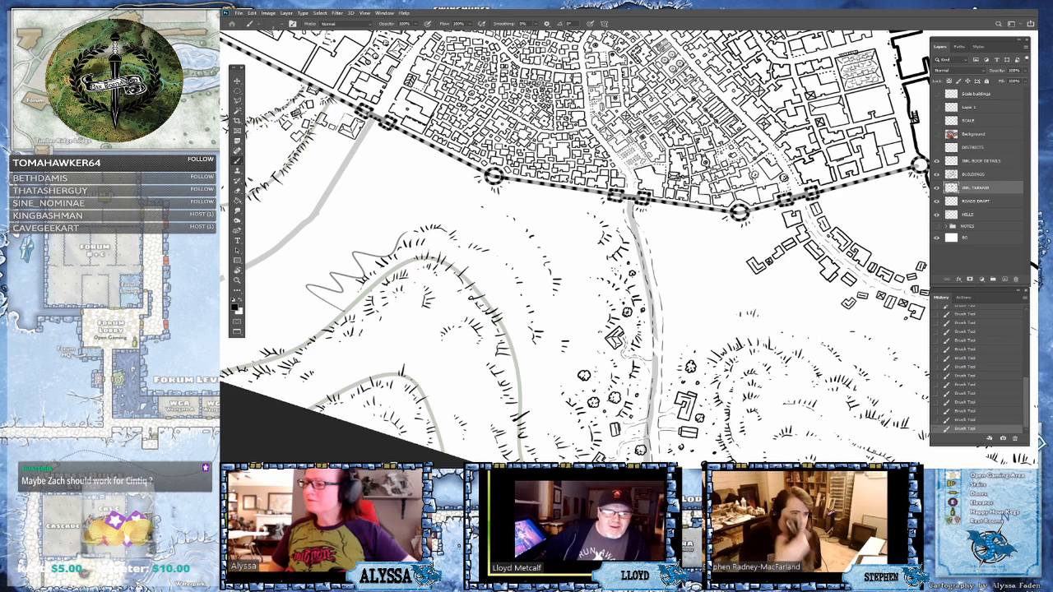
- Set the brush size to 7 px and ink a round tree with inner detail among the tufts just outside the city gate
drag(632, 273, 633, 247)
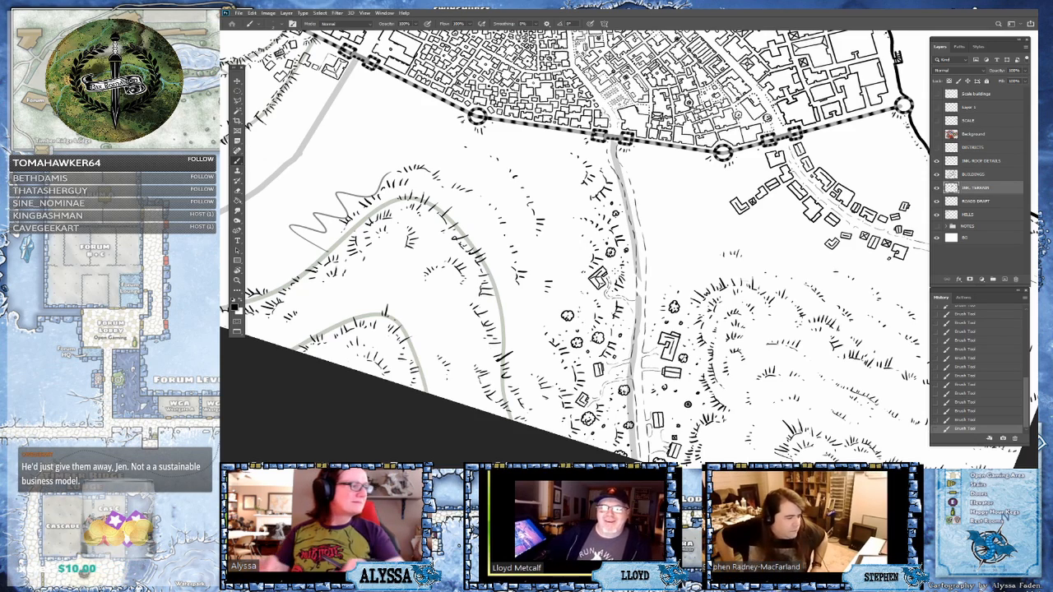
scroll(592, 354, down, 1)
scroll(670, 378, up, 4)
scroll(708, 395, down, 3)
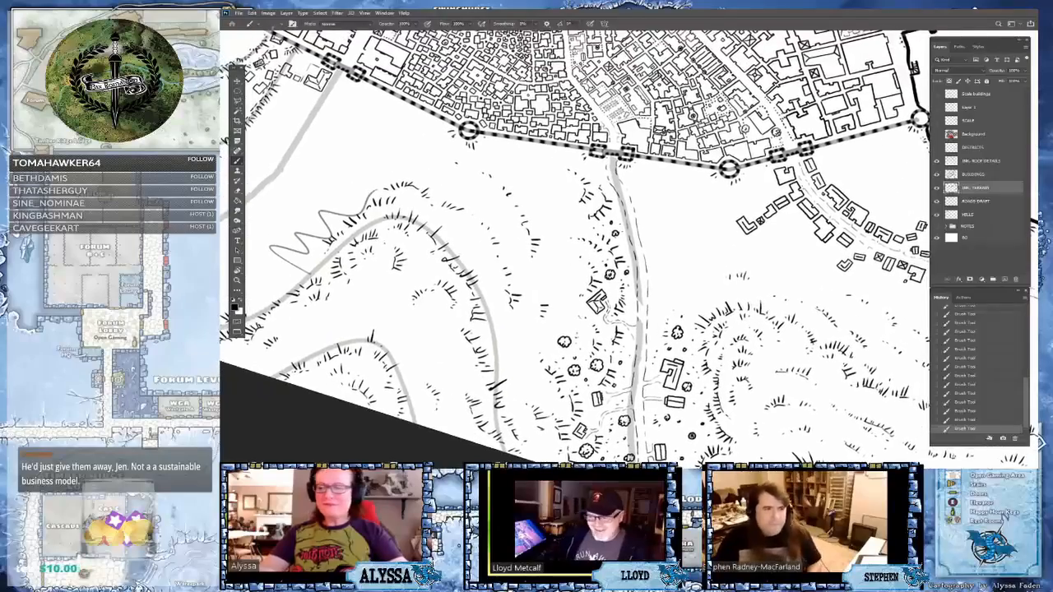
scroll(724, 312, up, 3)
scroll(724, 271, down, 2)
scroll(592, 354, up, 1)
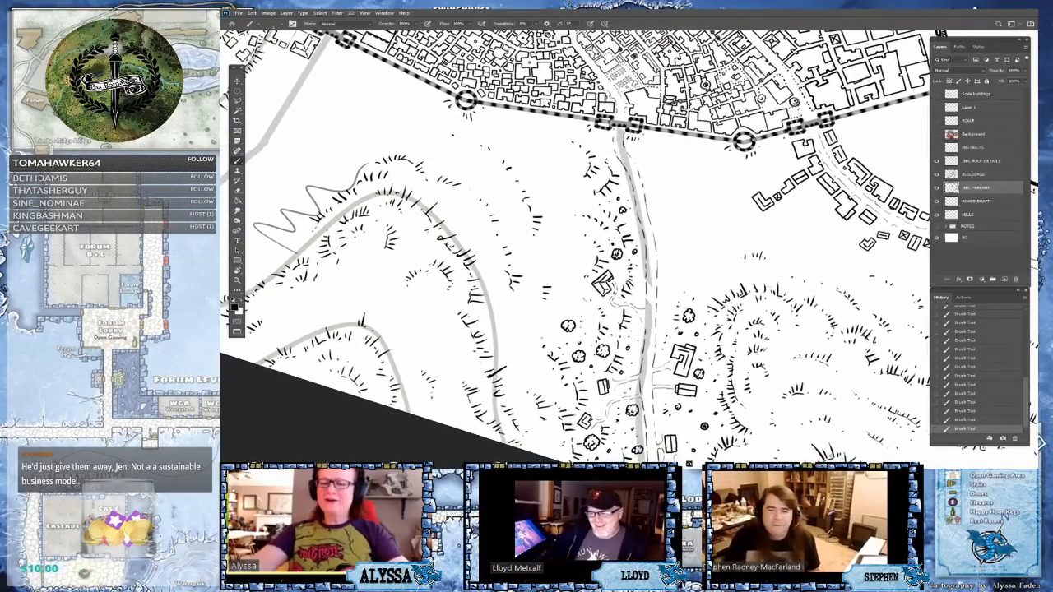
key(r)
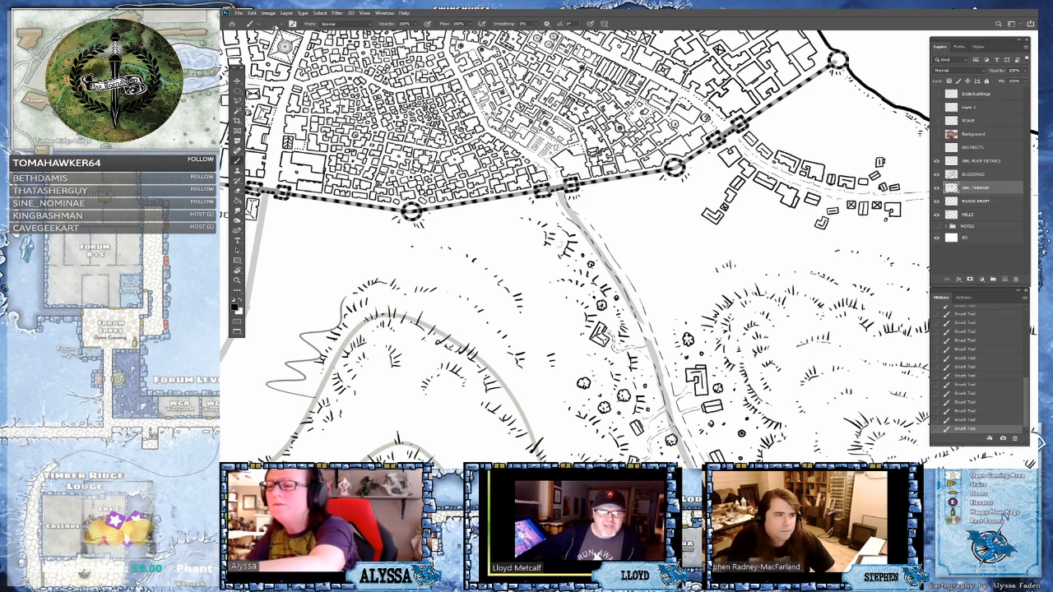
click(278, 28)
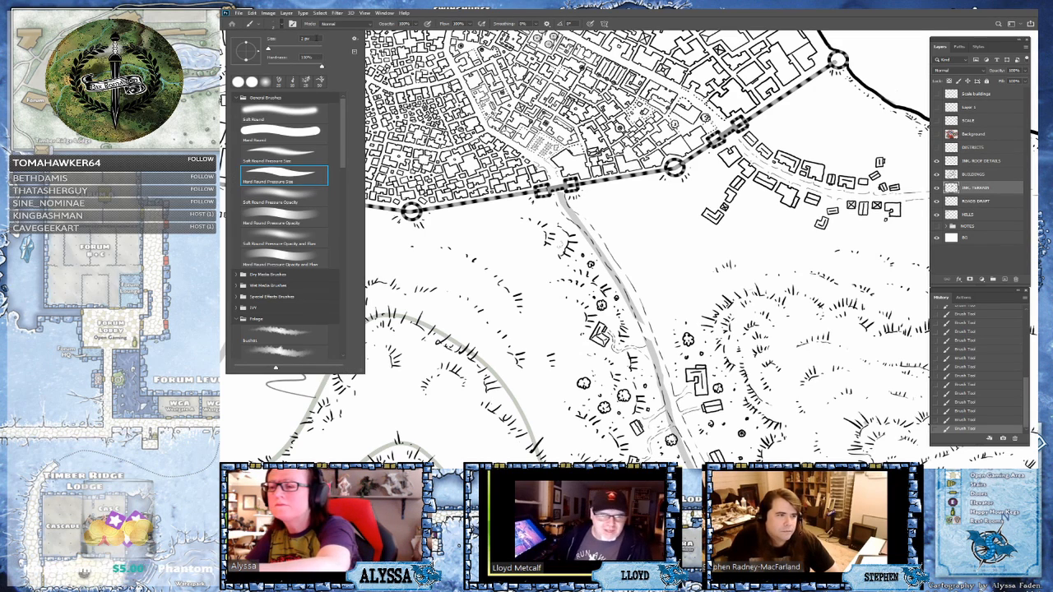
drag(316, 38, 287, 39)
text(7)
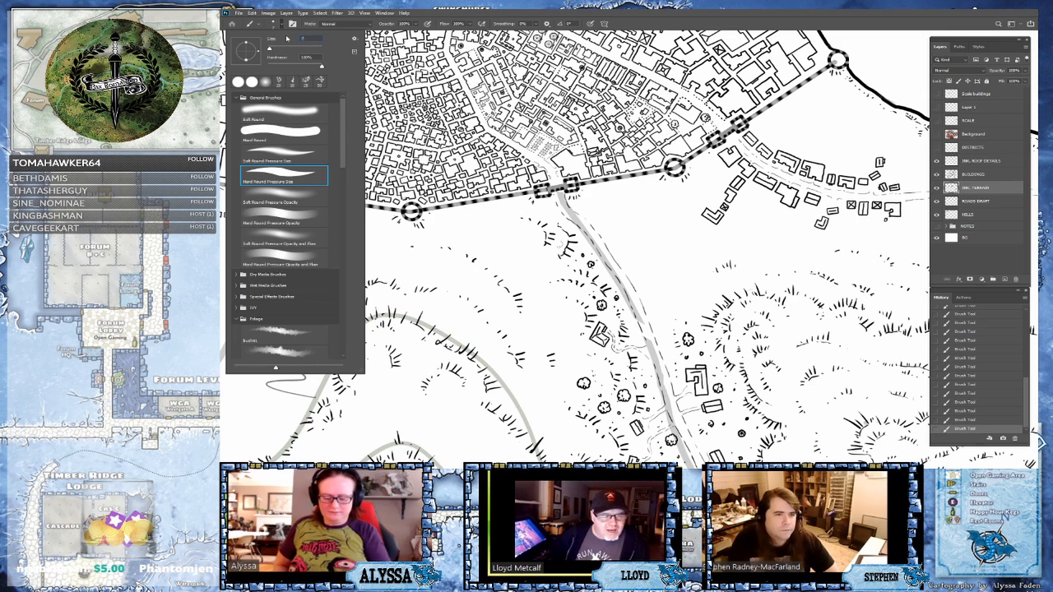
key(Return)
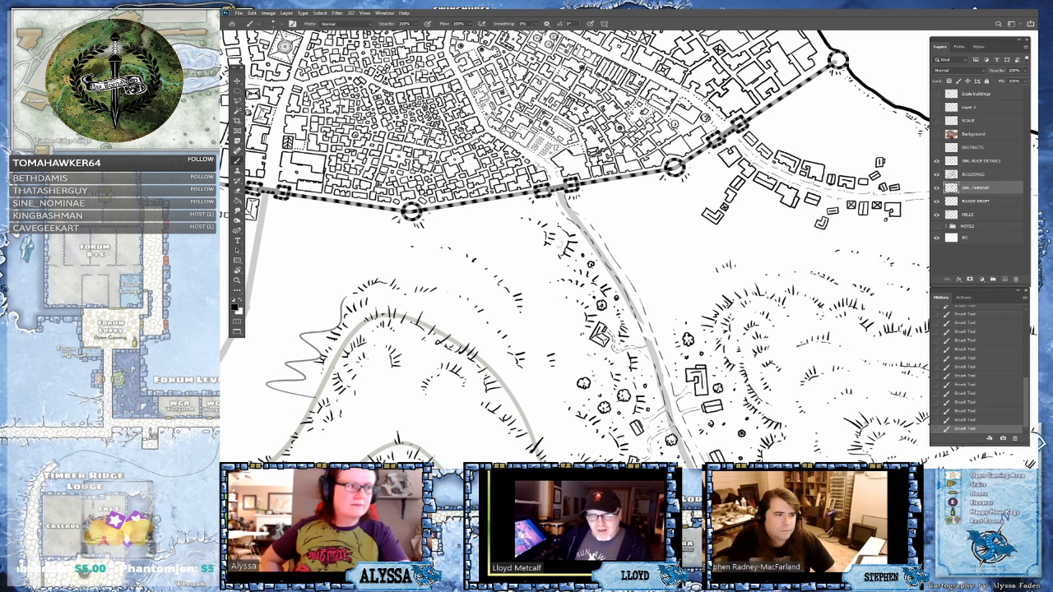
mouse_move(576, 246)
mouse_down()
mouse_move(548, 265)
mouse_move(538, 231)
mouse_up()
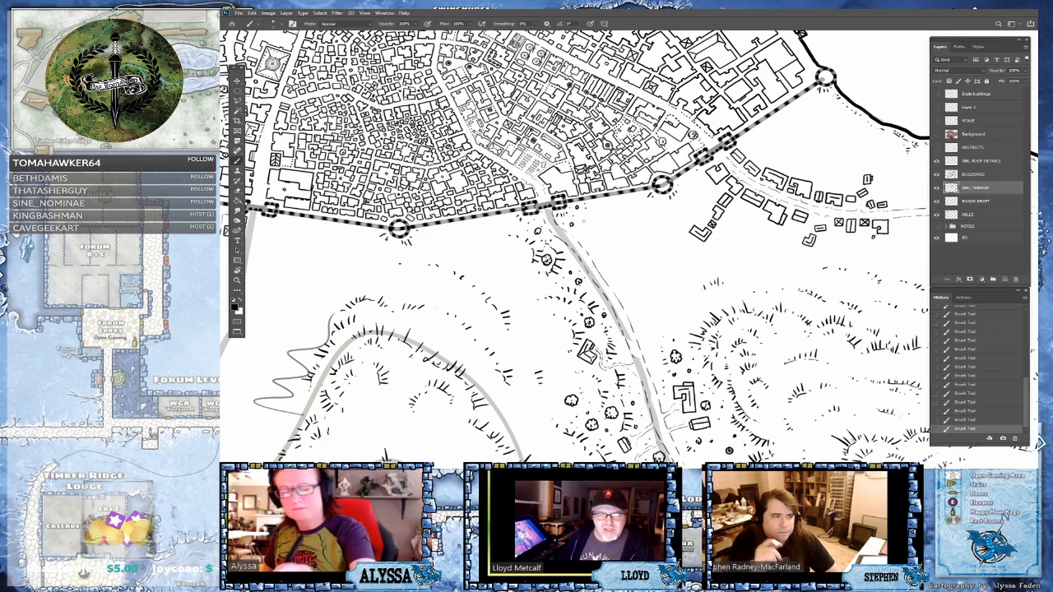
- Ink scattered bushes, two round trees and a larger tree clump on the hill beyond the roadside buildings, and save the document
drag(681, 330, 682, 328)
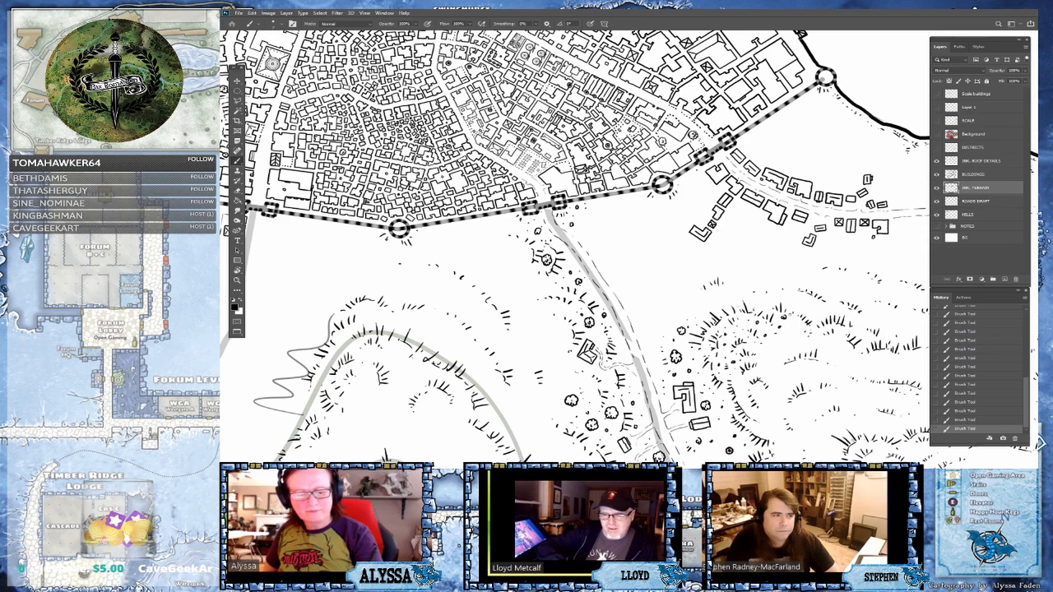
mouse_move(778, 351)
mouse_down()
mouse_move(790, 345)
mouse_move(666, 342)
mouse_up()
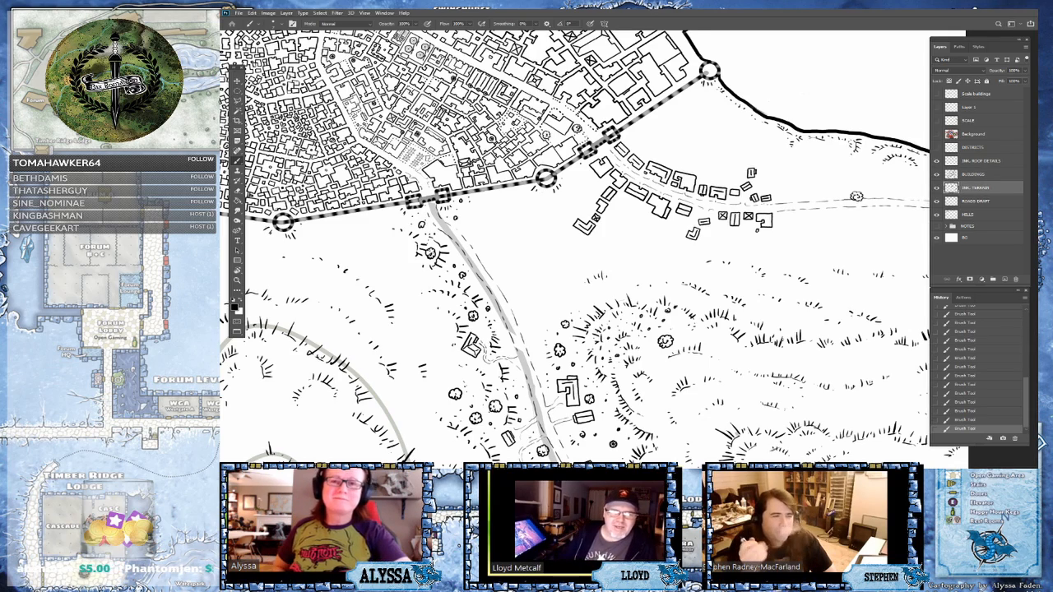
drag(761, 347, 795, 287)
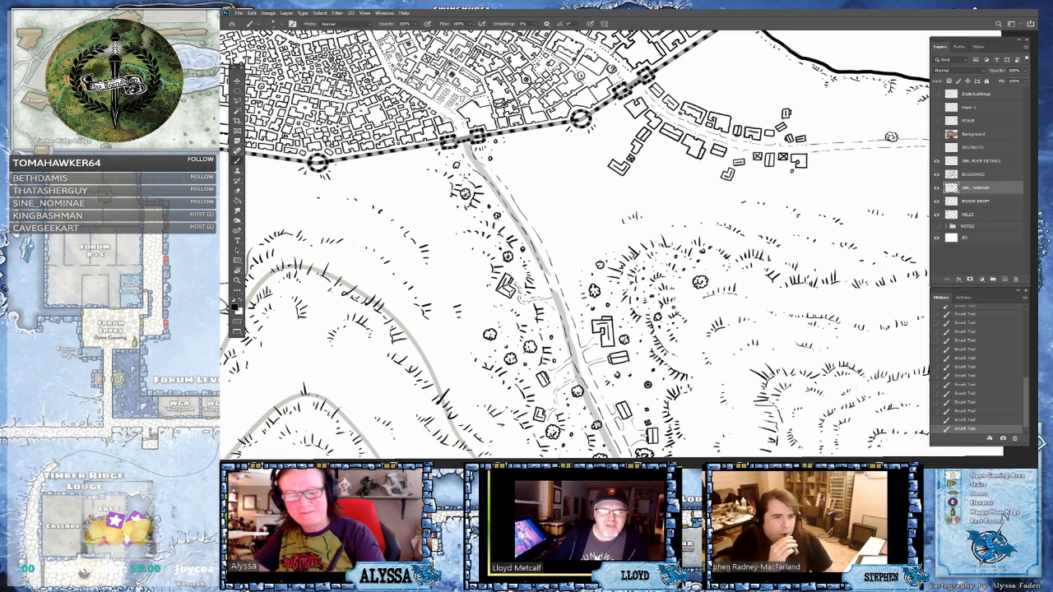
mouse_move(678, 292)
mouse_down()
mouse_move(687, 285)
mouse_move(682, 292)
mouse_up()
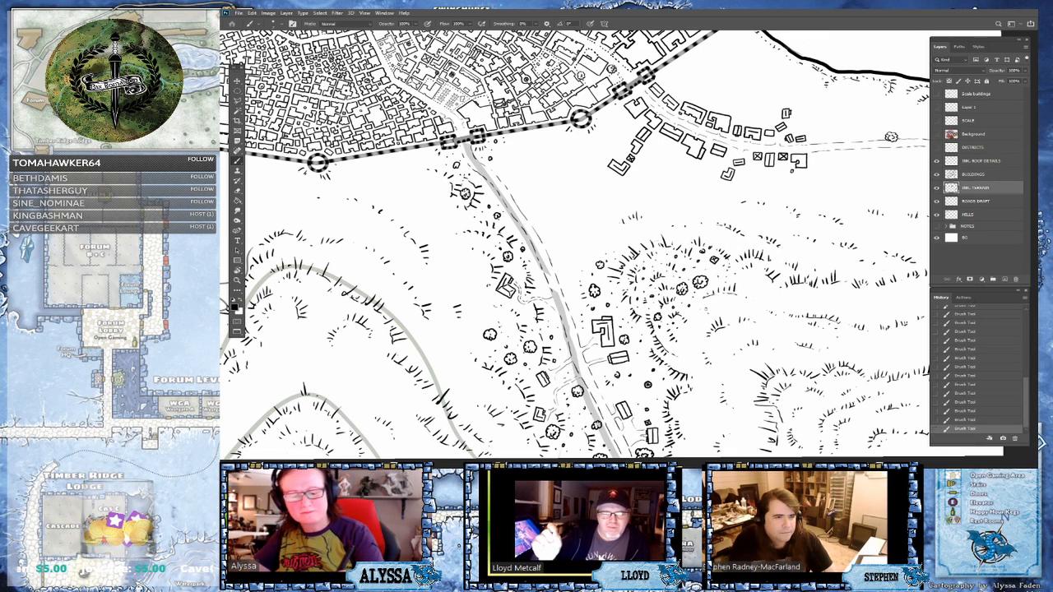
mouse_move(710, 303)
mouse_down()
mouse_move(705, 319)
mouse_move(744, 306)
mouse_move(728, 300)
mouse_up()
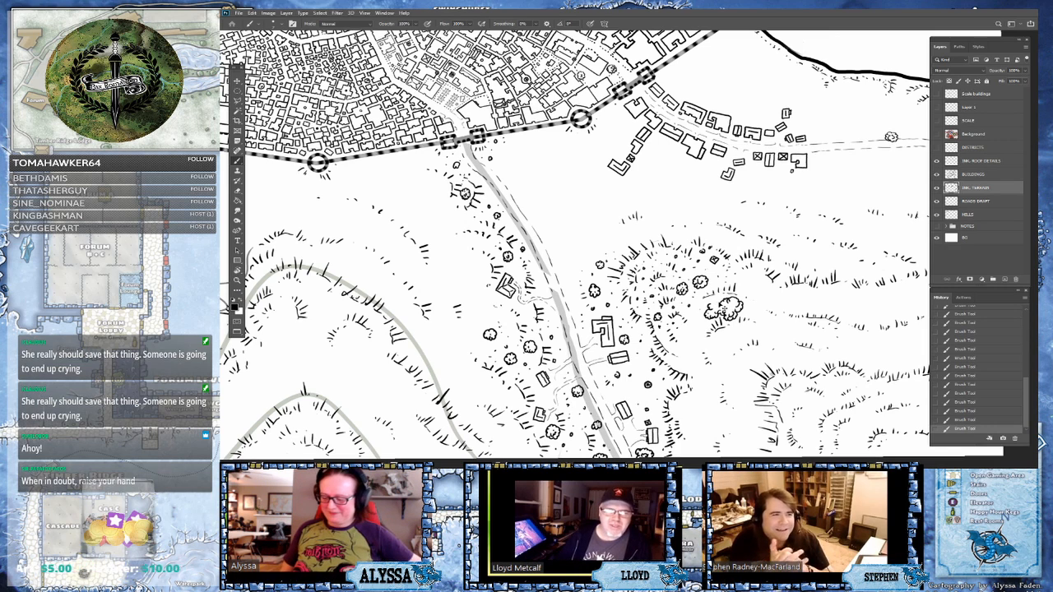
key(ctrl+s)
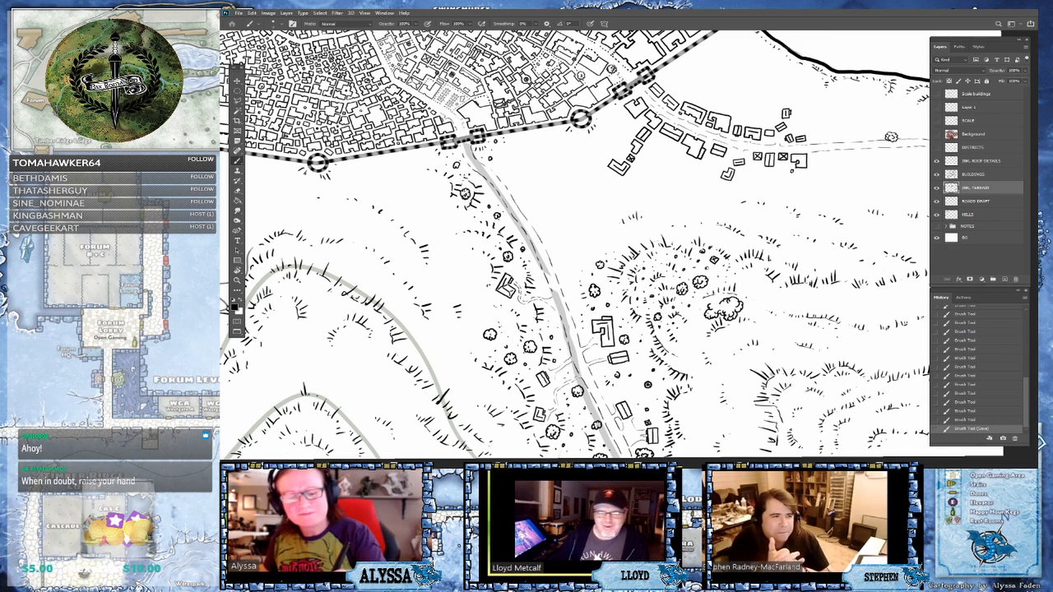
- Add inner foliage marks to the large tree clump on the hill
drag(829, 410, 831, 415)
drag(835, 412, 842, 420)
drag(846, 416, 846, 422)
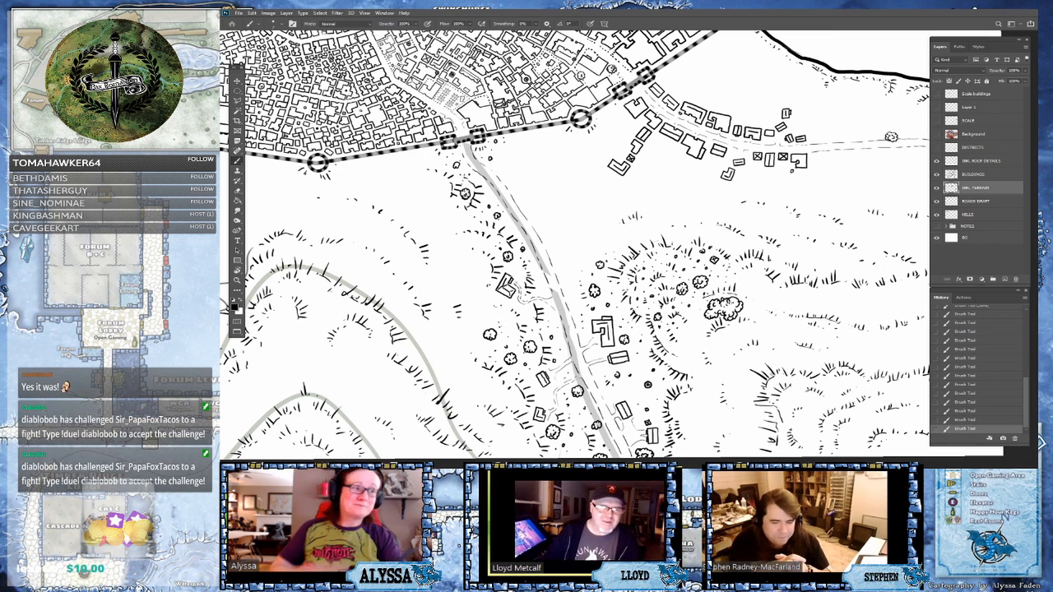
drag(576, 247, 529, 224)
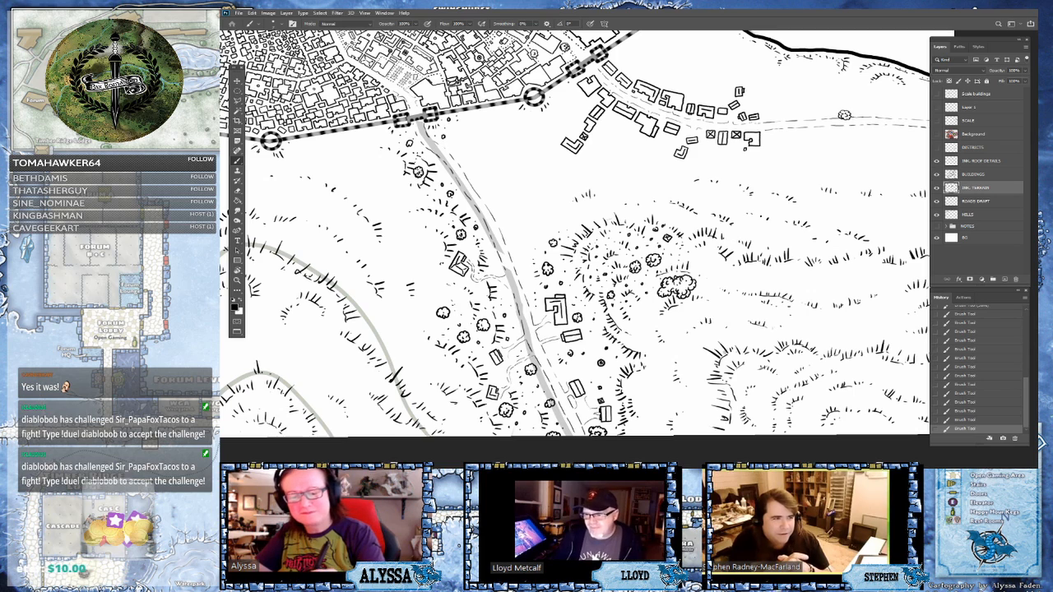
- Ink round bushes and scattered dots around the large tree clump and outward along the grassy hillside toward the map's edge
mouse_move(635, 327)
mouse_down()
mouse_move(643, 332)
mouse_move(633, 328)
mouse_up()
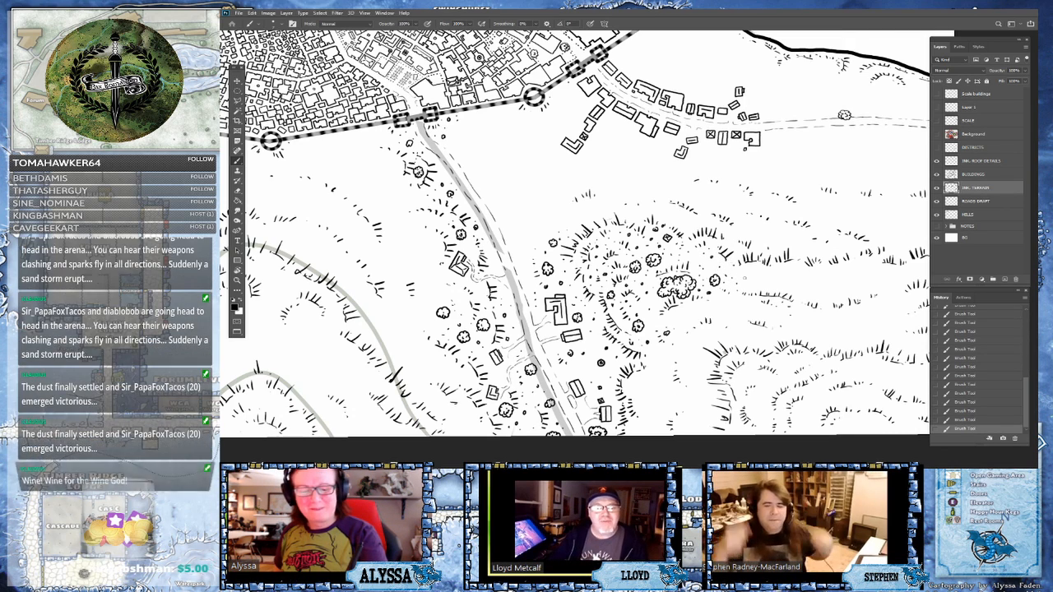
drag(758, 276, 763, 270)
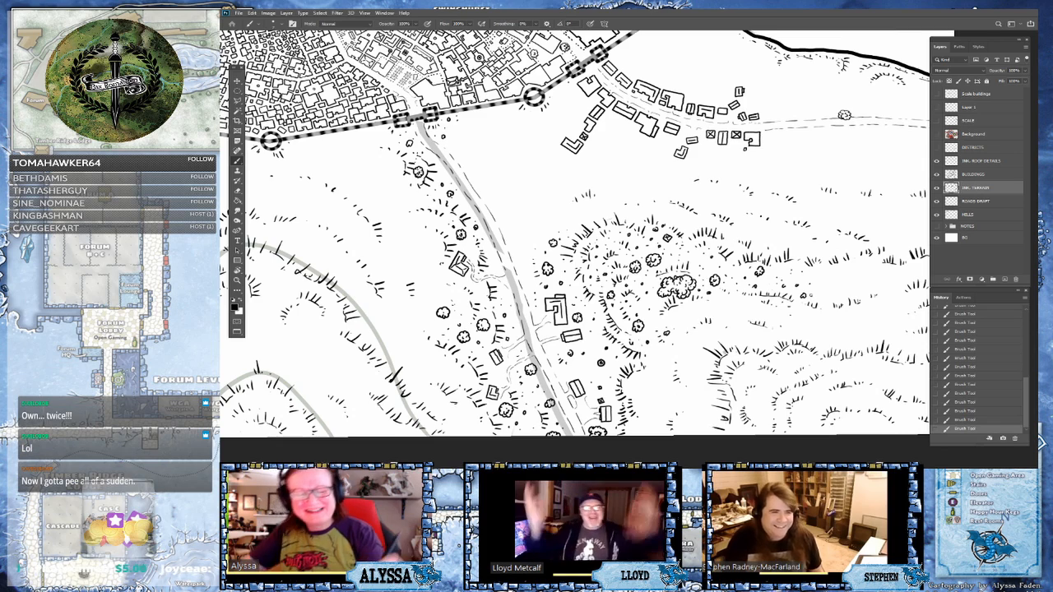
drag(921, 327, 811, 298)
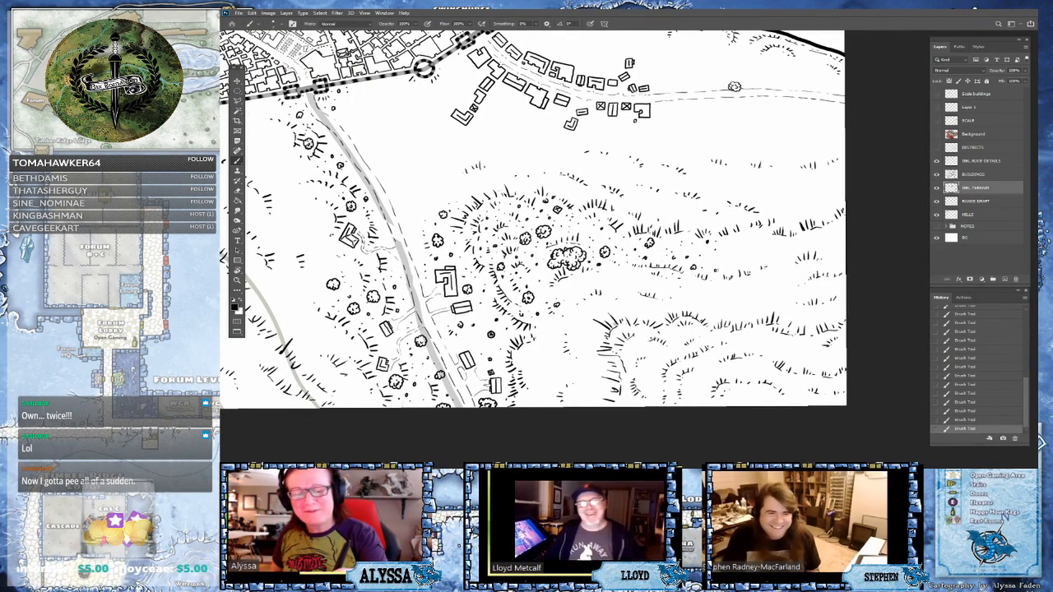
click(731, 267)
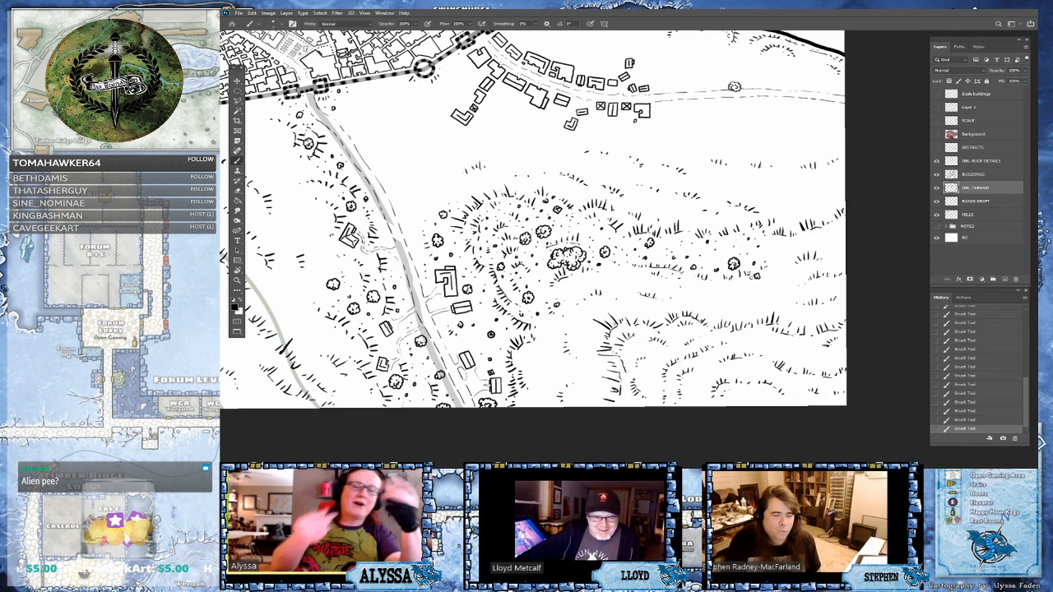
drag(728, 285, 735, 287)
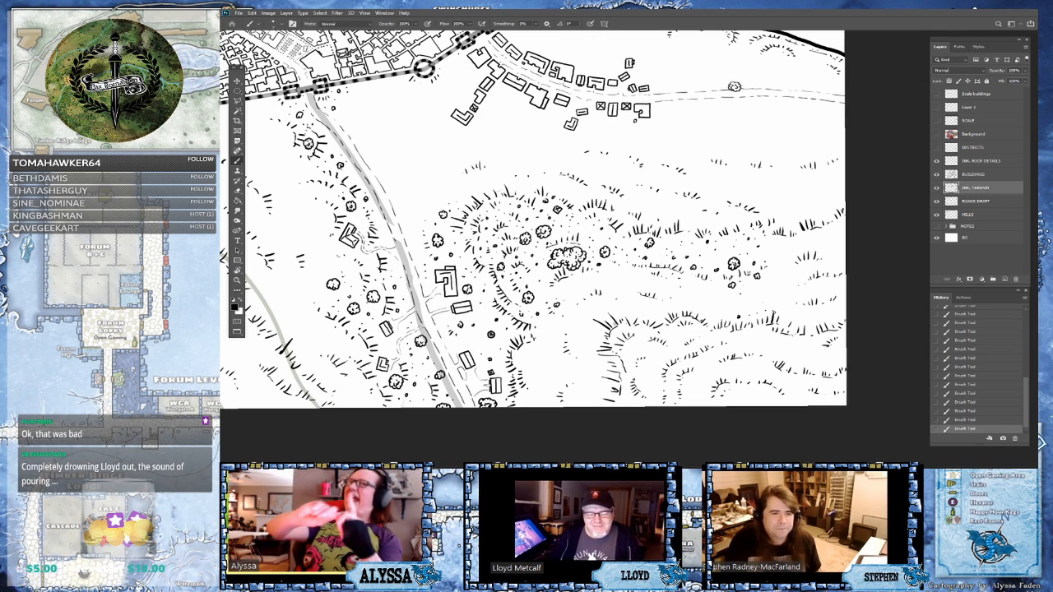
click(763, 249)
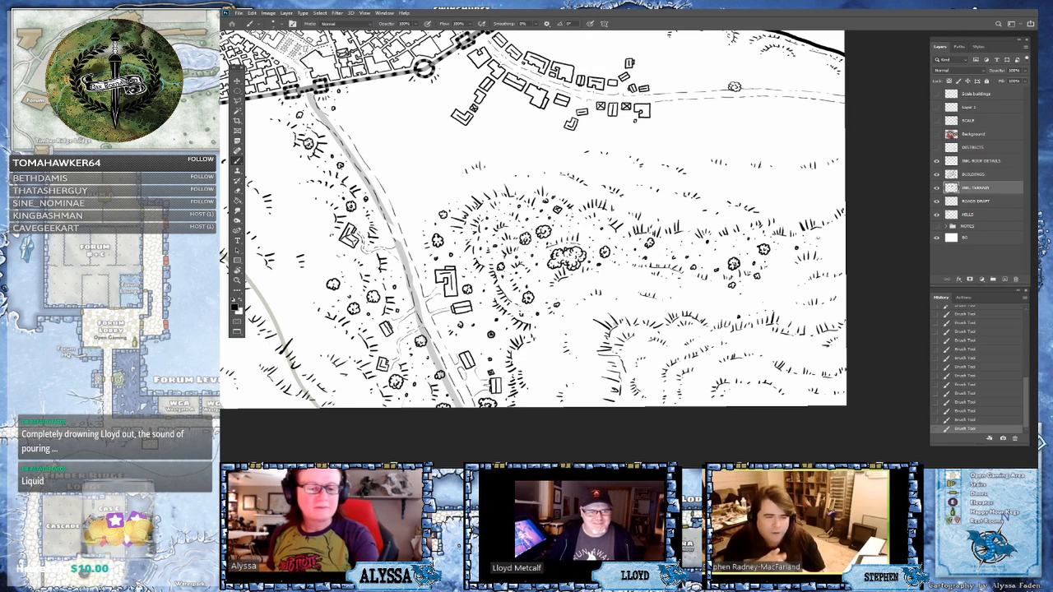
- Ink small round trees, bushes and dots among the grass tufts on the lower hill near the map's bottom edge
drag(816, 236, 759, 247)
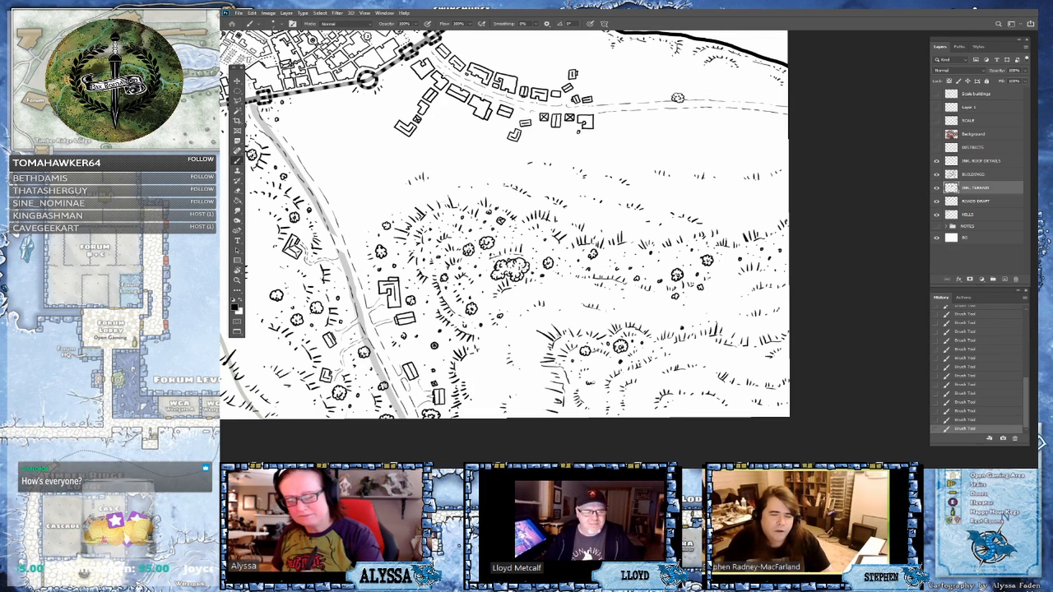
drag(594, 380, 568, 416)
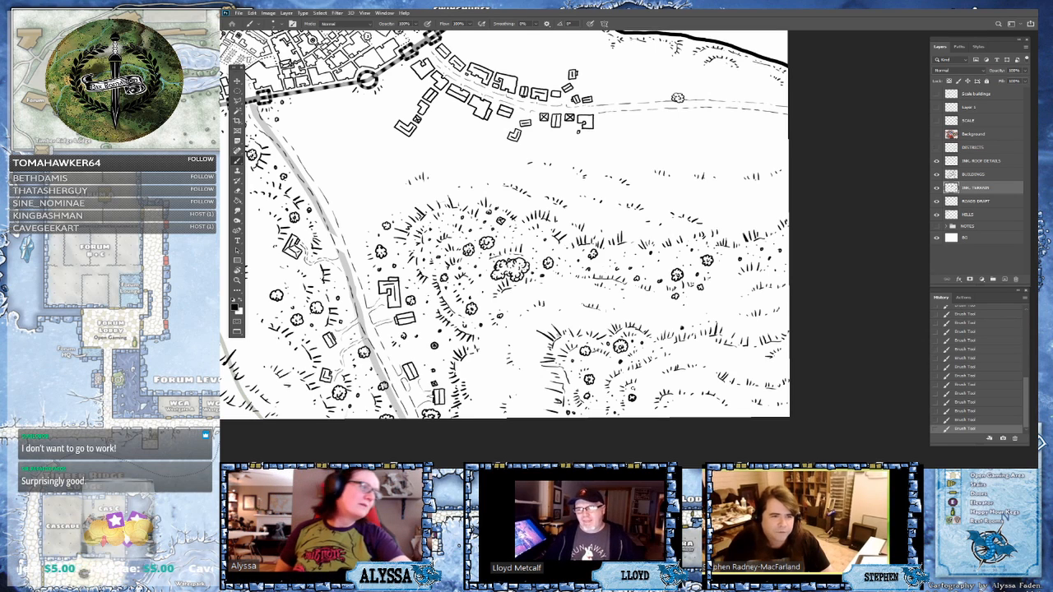
drag(567, 370, 579, 370)
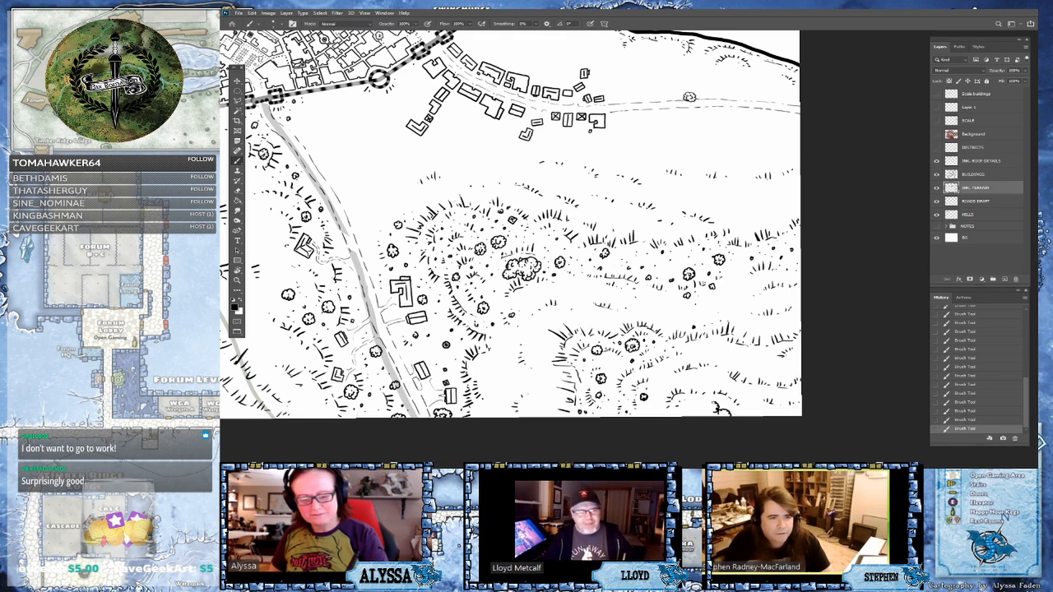
- Ink a large tree clump cut off by the map's bottom edge, with small bushes and a round tree beside it
drag(702, 402, 692, 411)
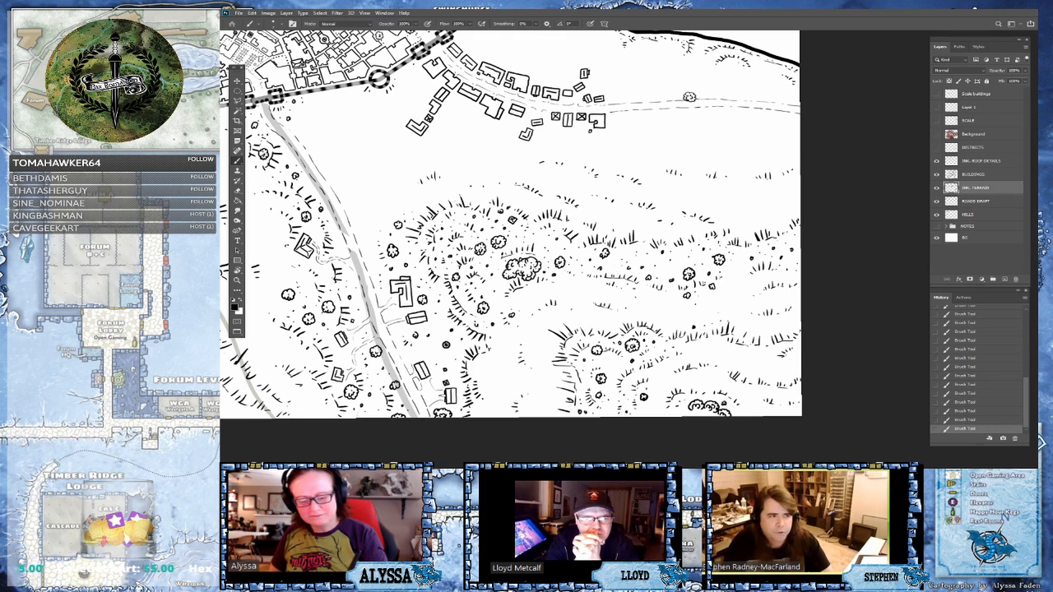
drag(690, 406, 673, 412)
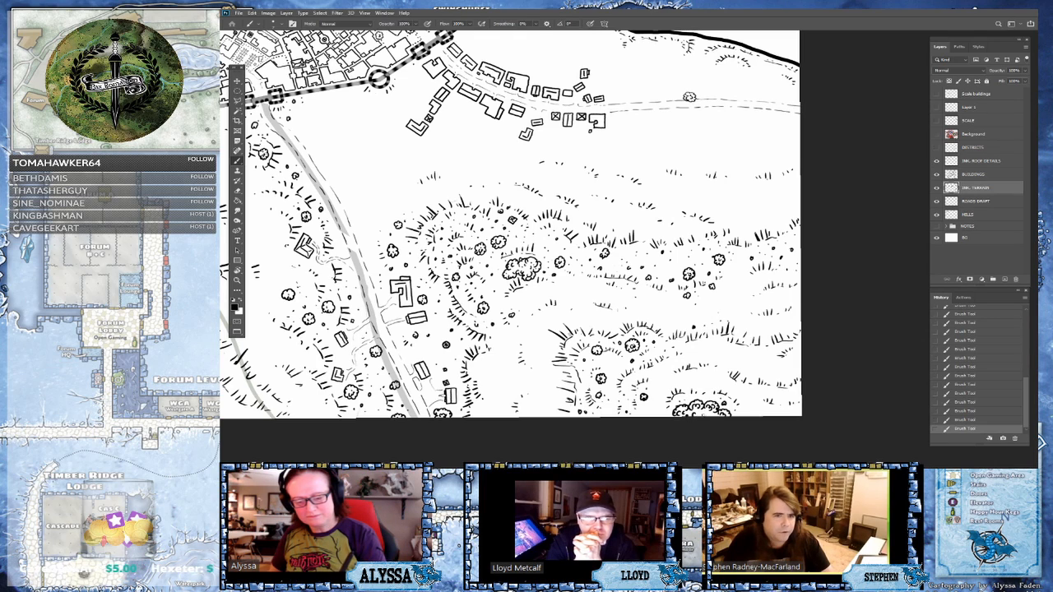
drag(665, 415, 659, 411)
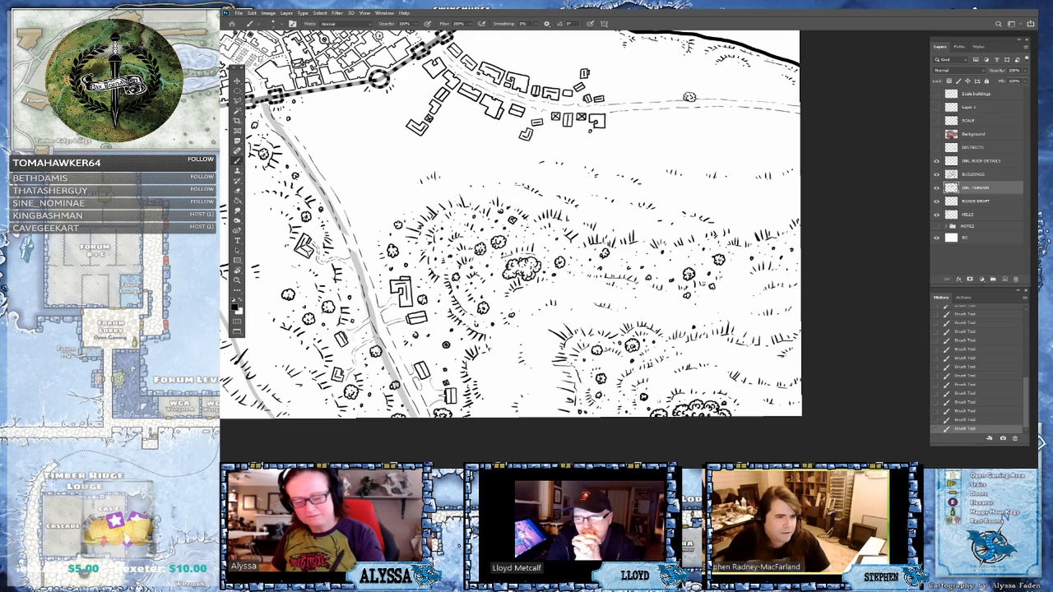
drag(654, 391, 653, 384)
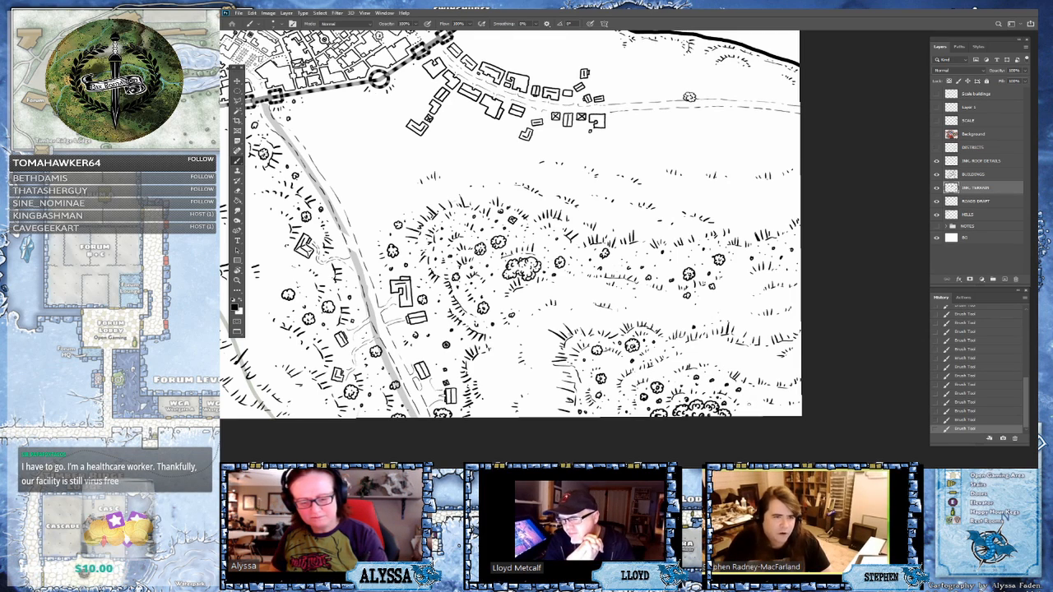
- Ink a small square building with a crossed roof, two round trees and scattered dots near the map's lower corner
drag(745, 396, 754, 396)
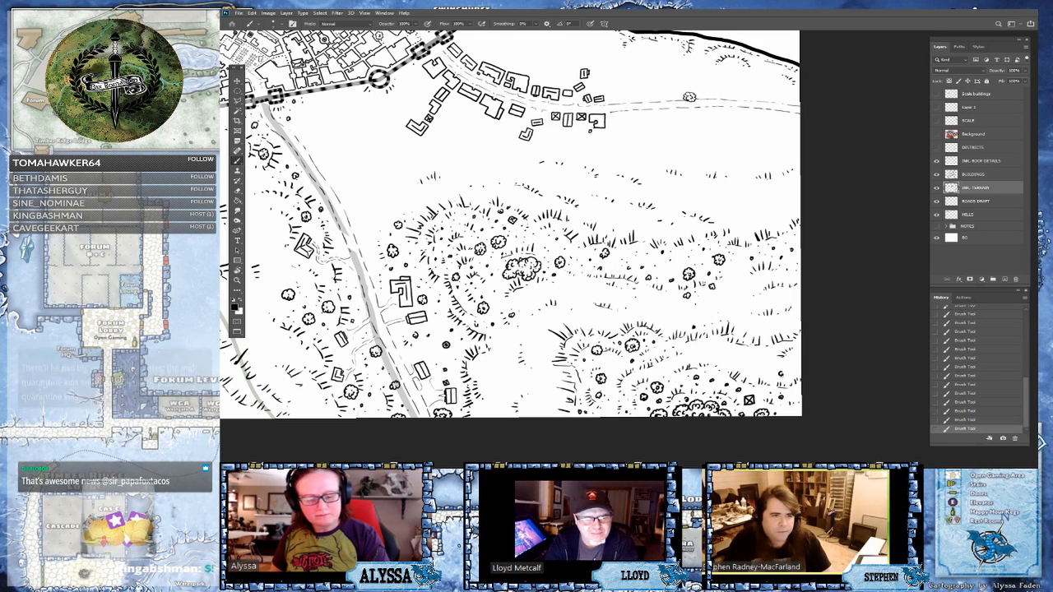
drag(790, 377, 781, 374)
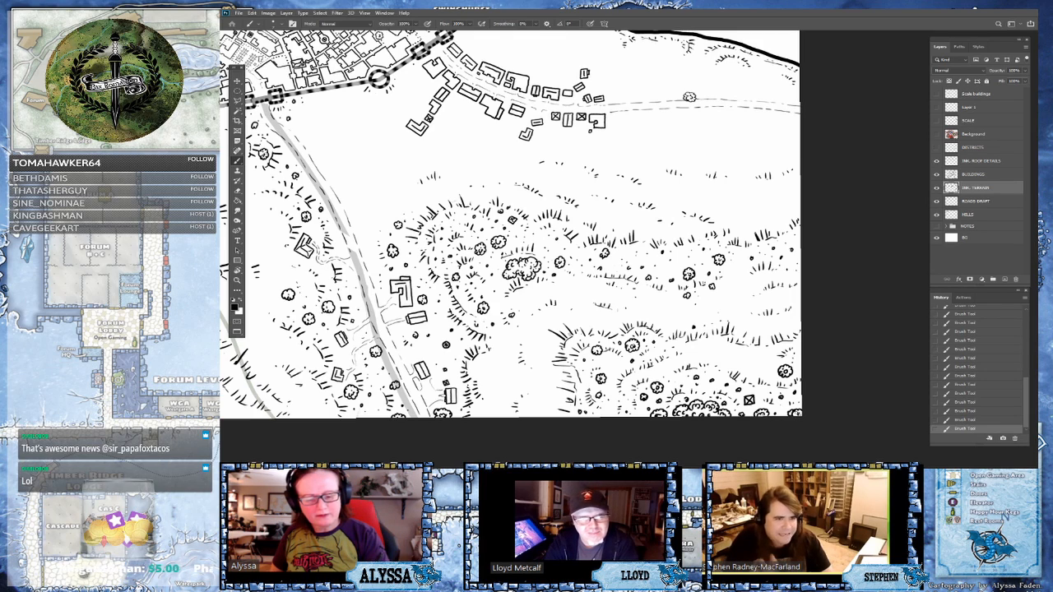
drag(749, 367, 760, 369)
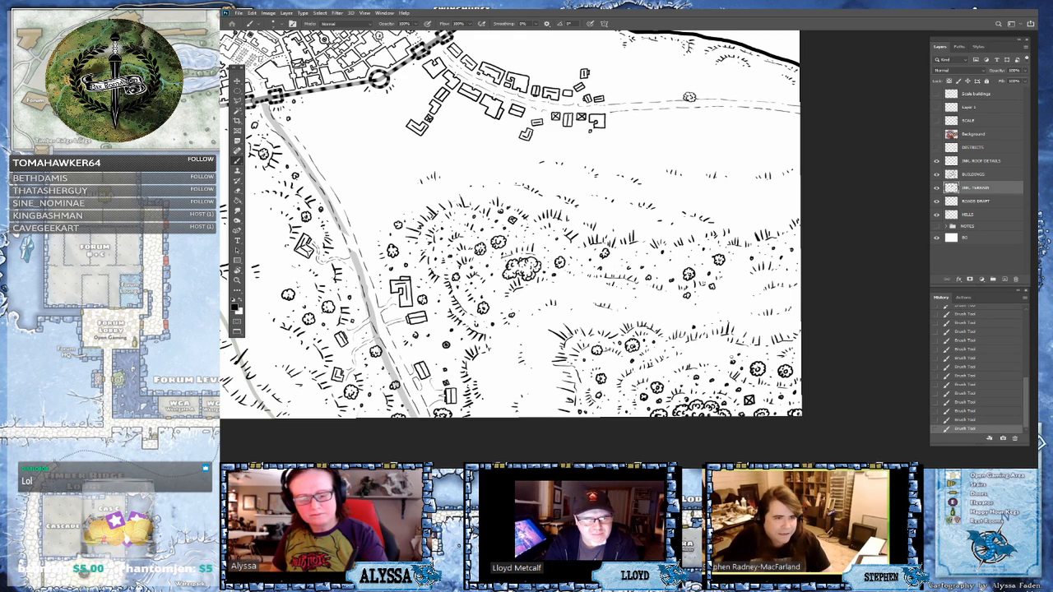
mouse_move(727, 353)
mouse_down()
mouse_move(691, 360)
mouse_move(699, 344)
mouse_up()
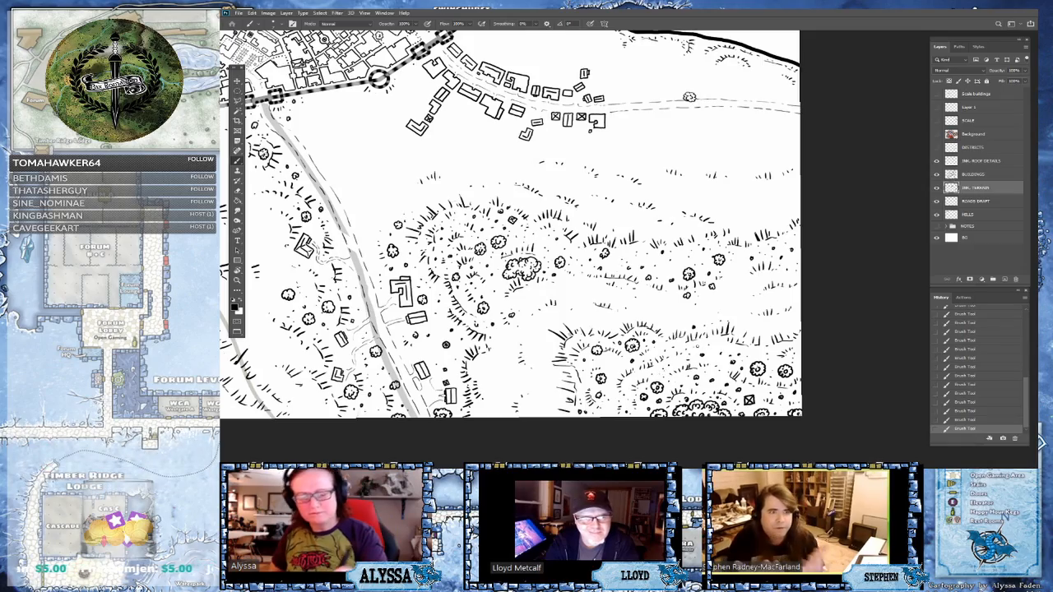
- Save the document and reframe the map, rotated, on the roads and buildings just outside the city wall
scroll(639, 399, down, 3)
scroll(676, 337, up, 1)
scroll(539, 247, left, 3)
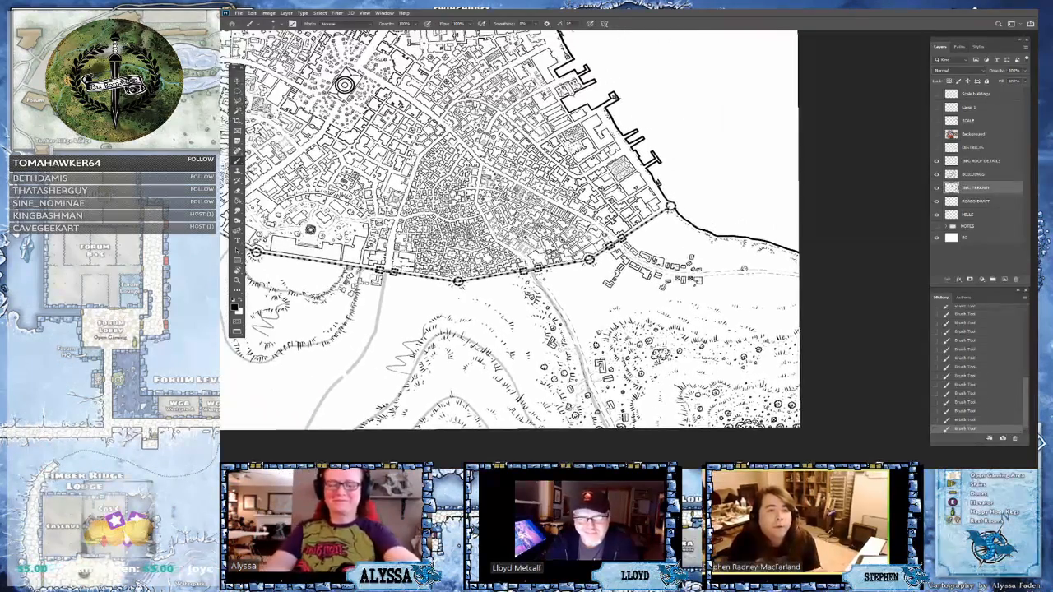
scroll(576, 238, down, 1)
mouse_move(724, 214)
mouse_down()
mouse_move(688, 155)
mouse_move(719, 369)
mouse_move(687, 310)
mouse_move(618, 337)
mouse_move(537, 340)
mouse_up()
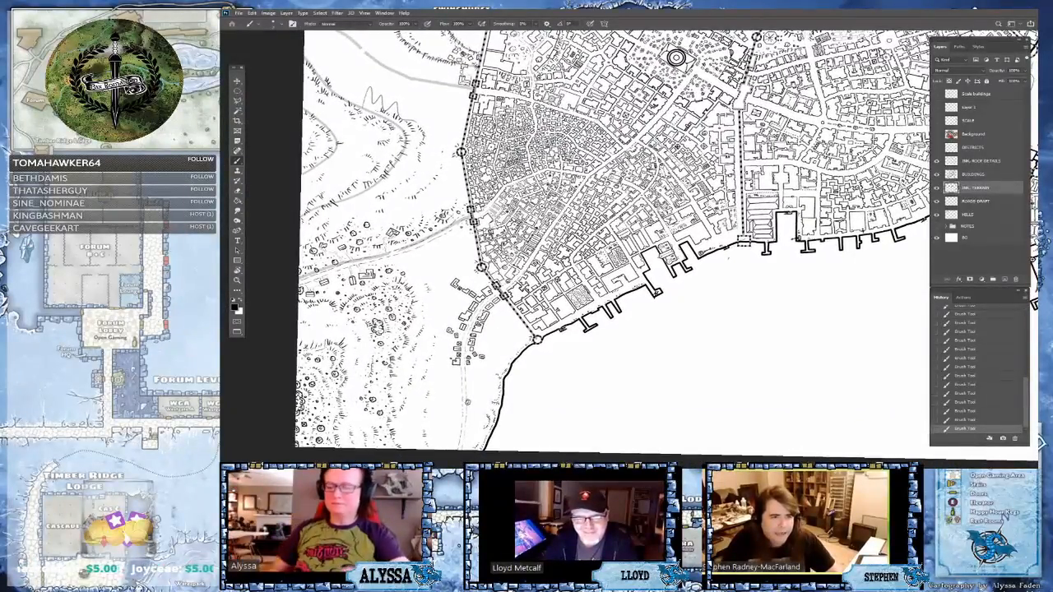
key(ctrl+s)
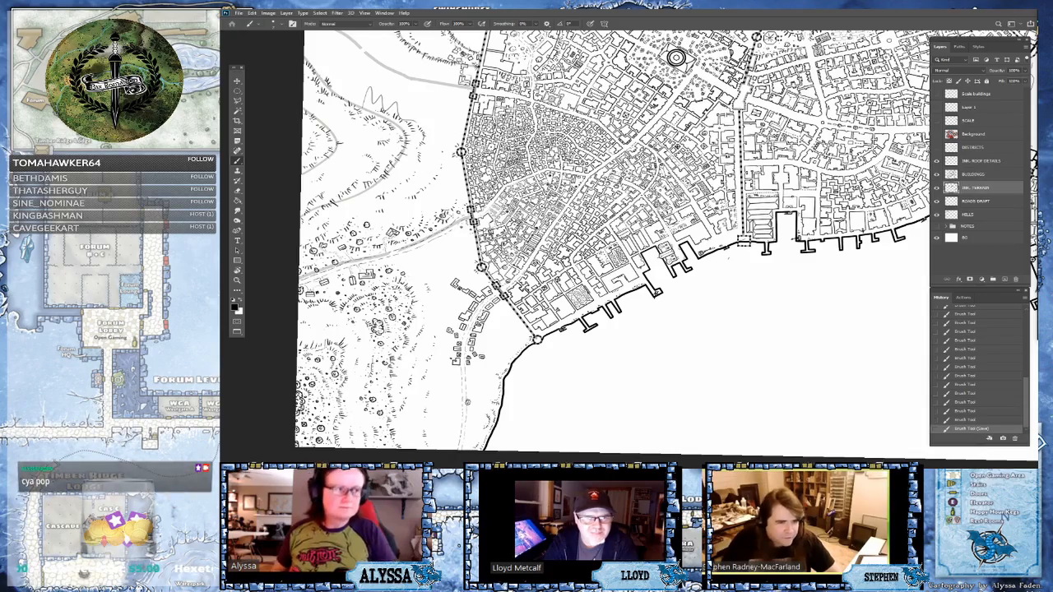
drag(728, 258, 858, 249)
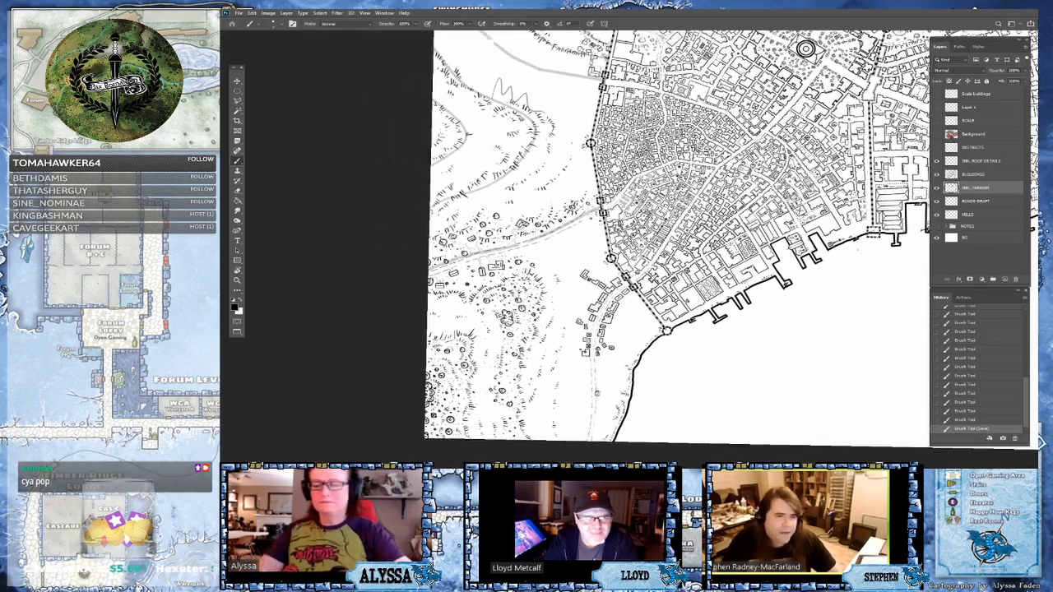
key(ctrl+plus)
drag(658, 288, 708, 301)
drag(653, 249, 669, 265)
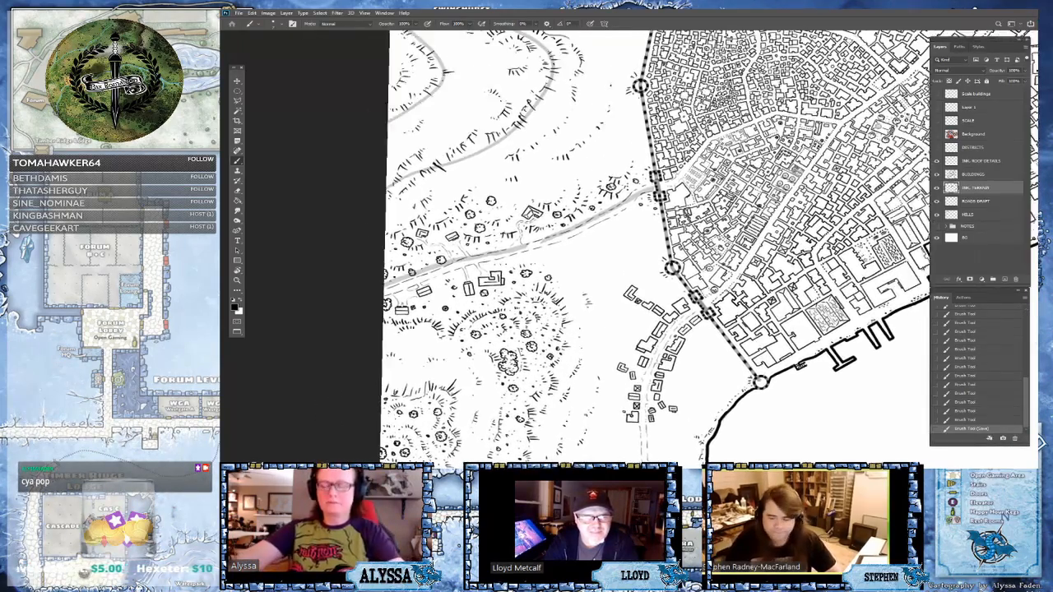
drag(740, 250, 701, 165)
drag(809, 232, 816, 181)
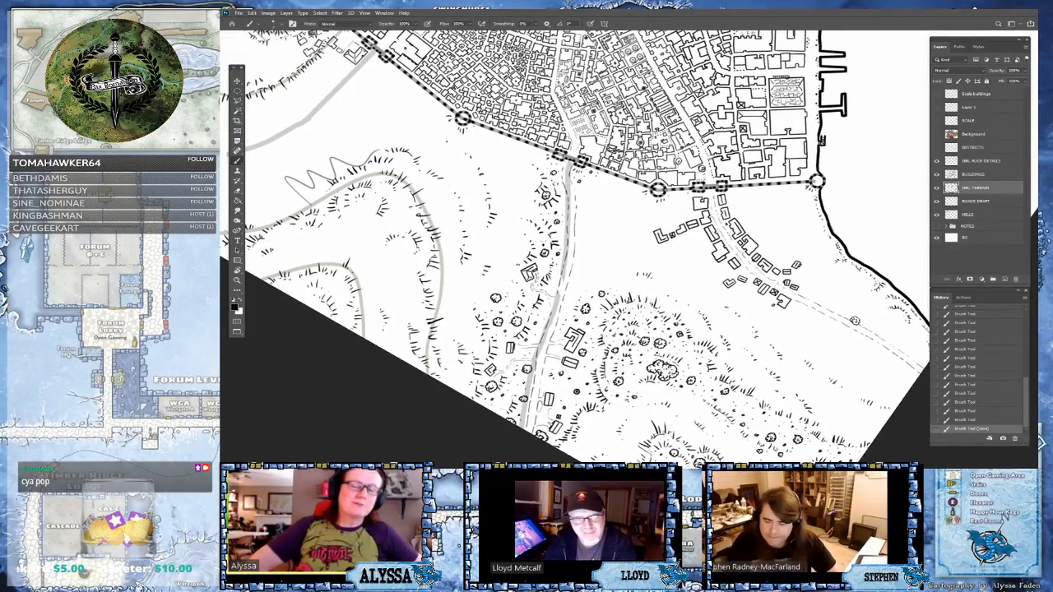
drag(699, 246, 569, 249)
scroll(864, 255, up, 2)
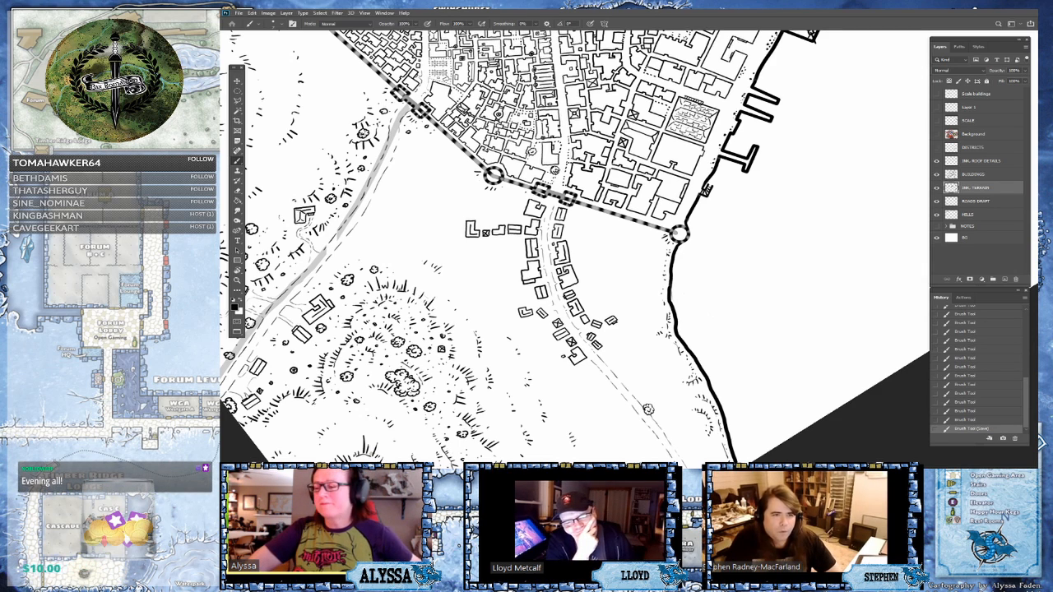
drag(576, 247, 728, 243)
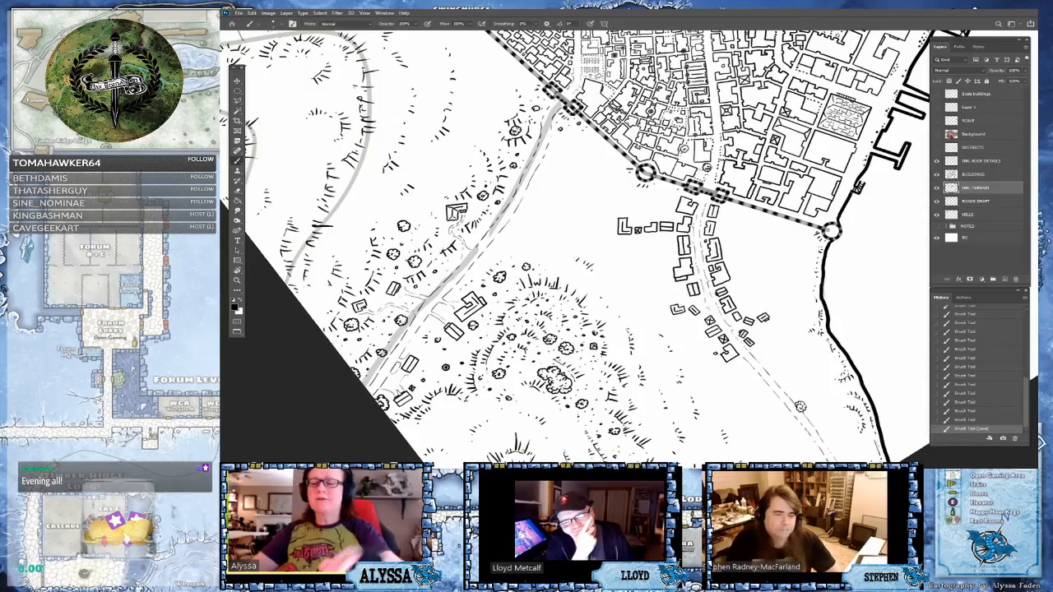
drag(456, 213, 565, 246)
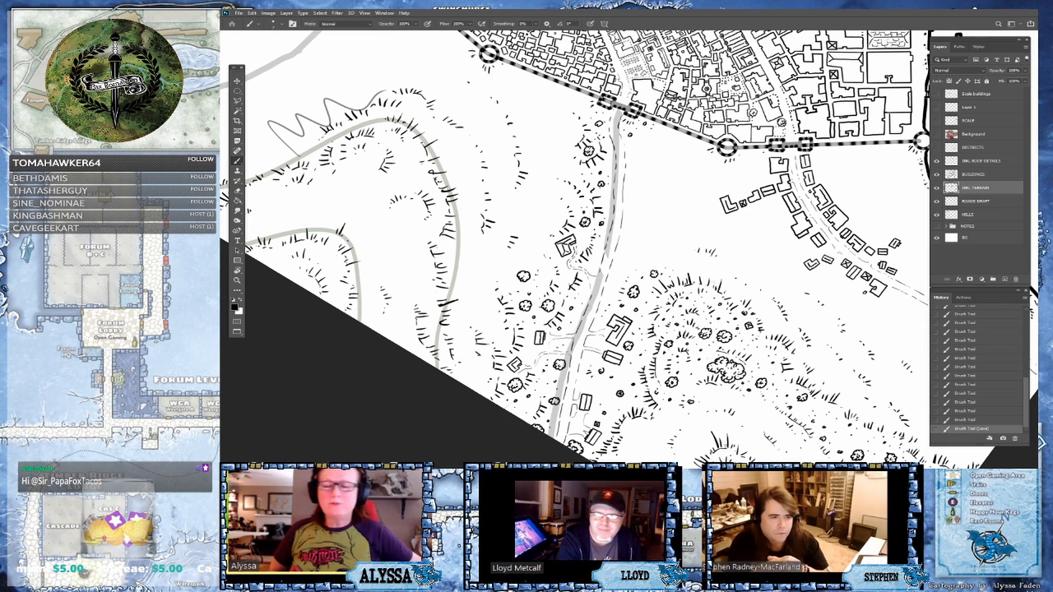
drag(576, 247, 603, 252)
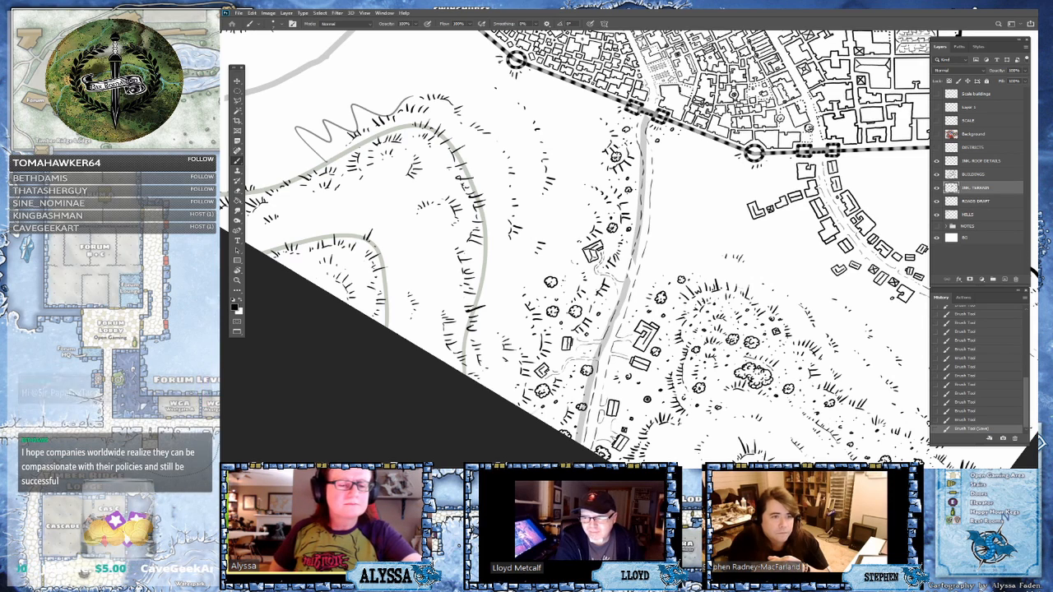
- Erase the grey draft stroke beneath the dashed road outside the city gate, working on the draft layer under the small terrain layer
double_click(985, 201)
key(Return)
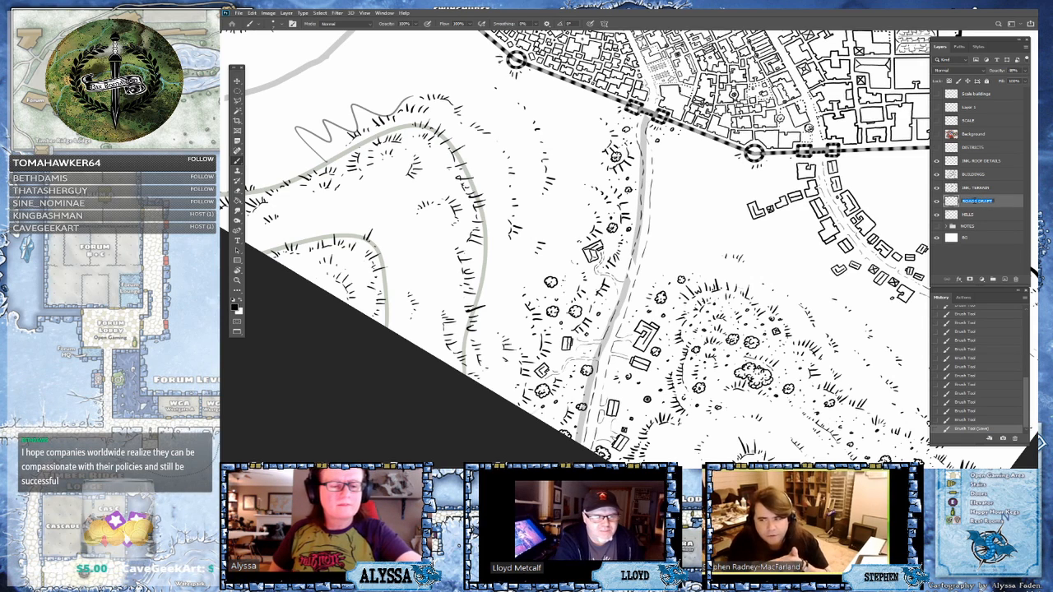
click(939, 201)
click(937, 201)
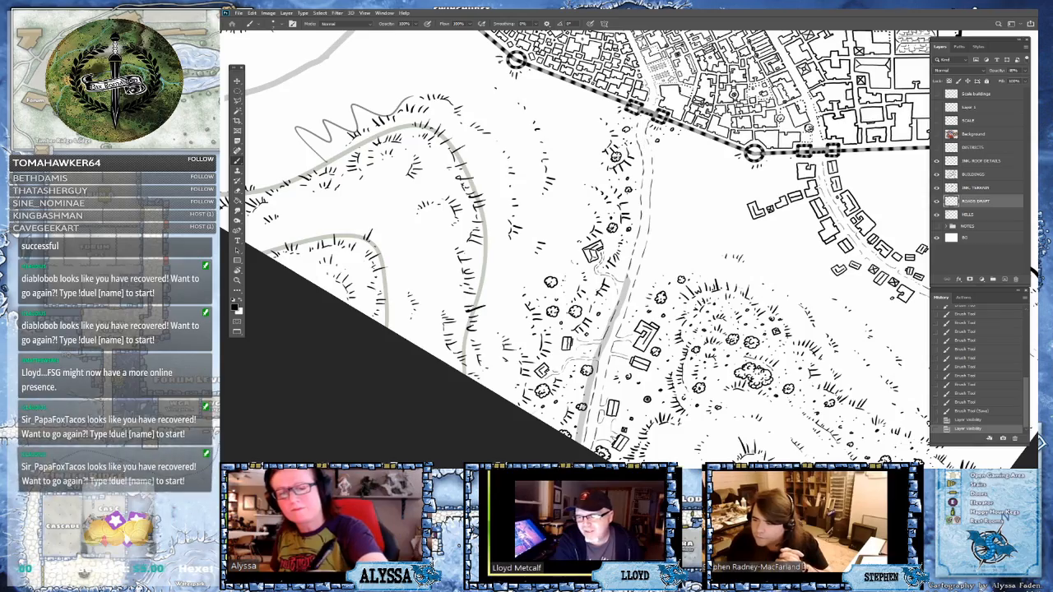
drag(610, 317, 575, 447)
scroll(574, 447, down, 3)
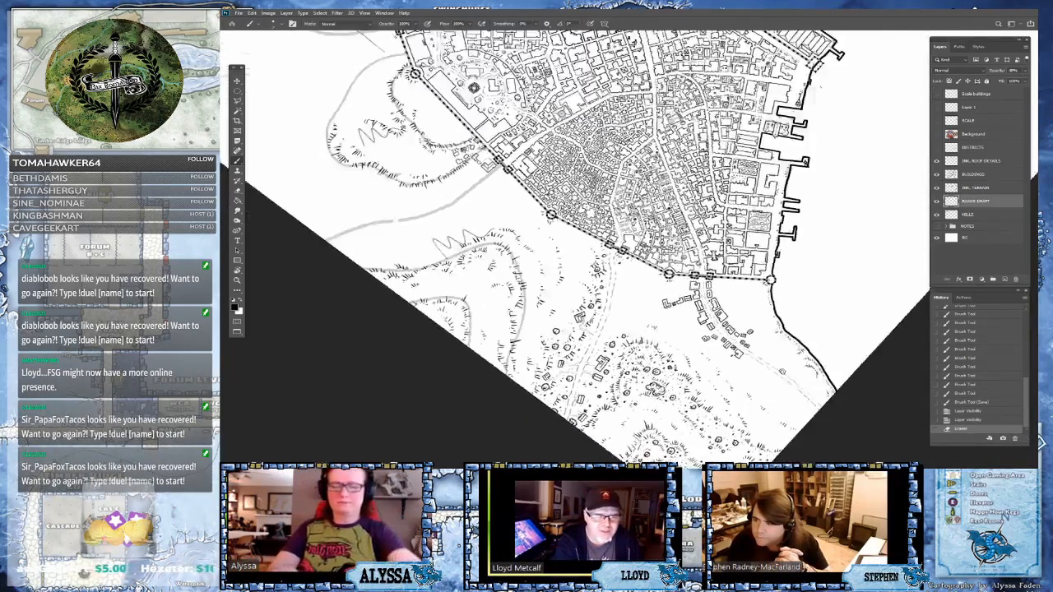
scroll(642, 246, up, 1)
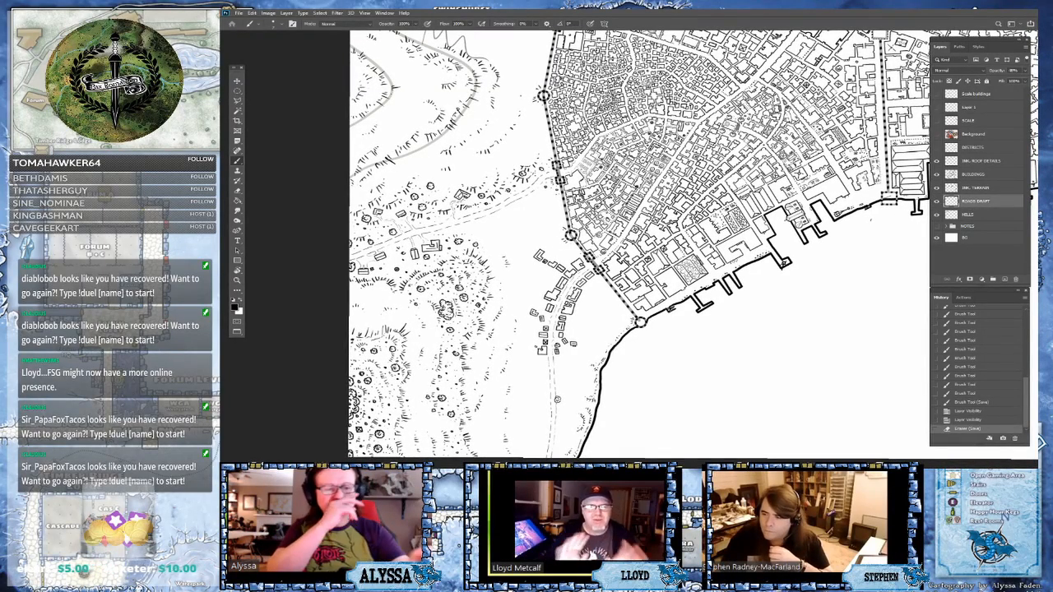
- On the small terrain layer, draw a small round tree beside the coastline near the map's lower edge
click(977, 175)
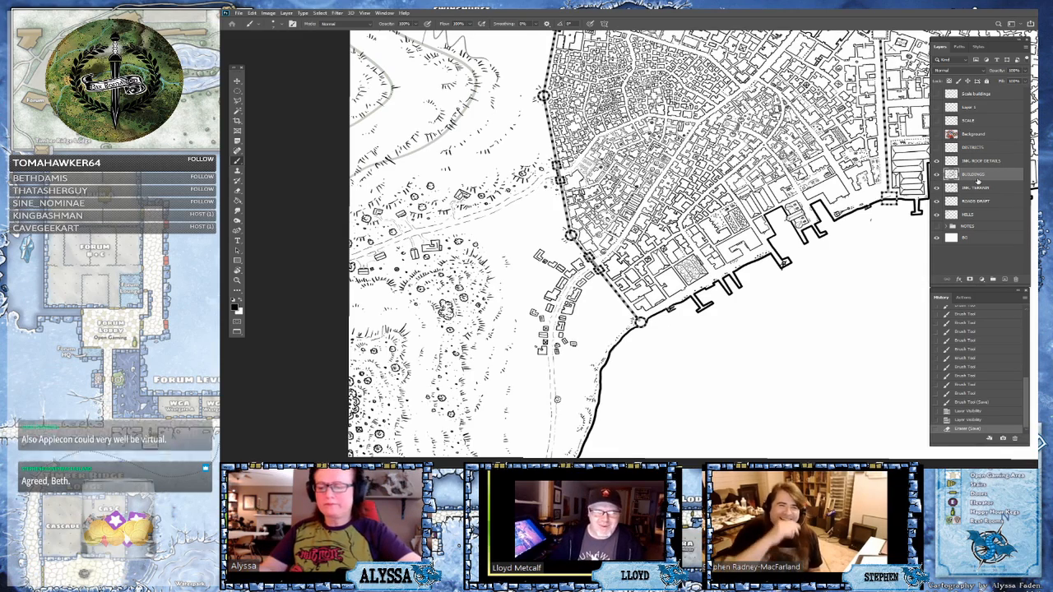
scroll(638, 245, up, 3)
scroll(732, 241, down, 1)
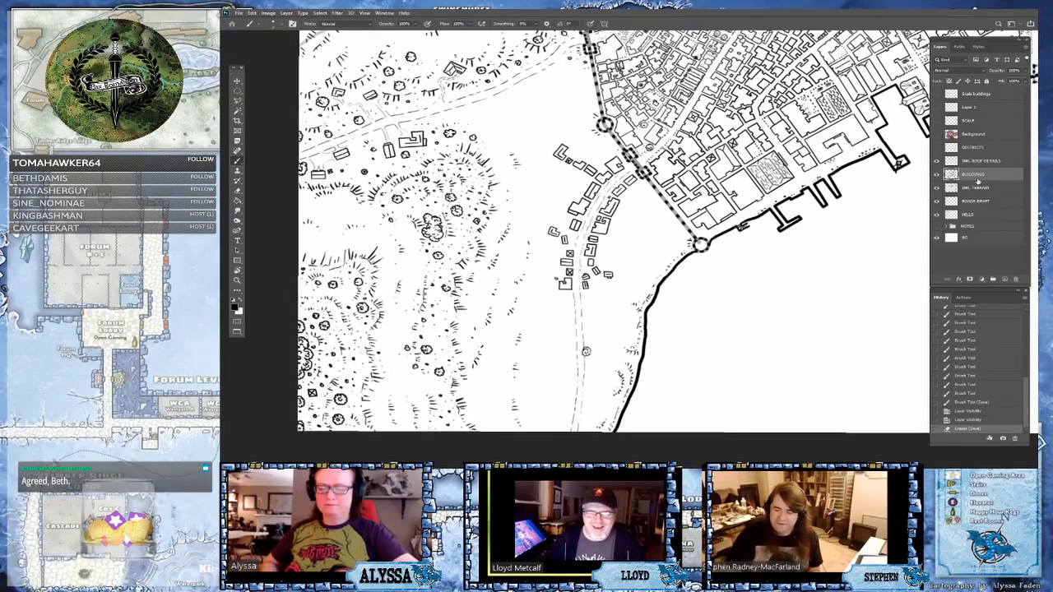
scroll(641, 295, up, 2)
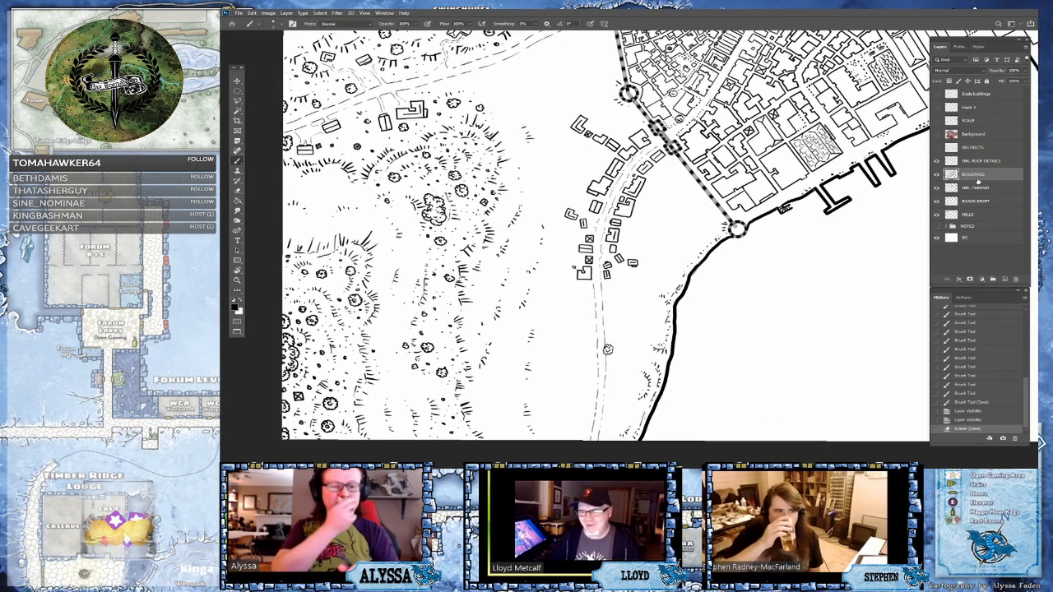
click(976, 188)
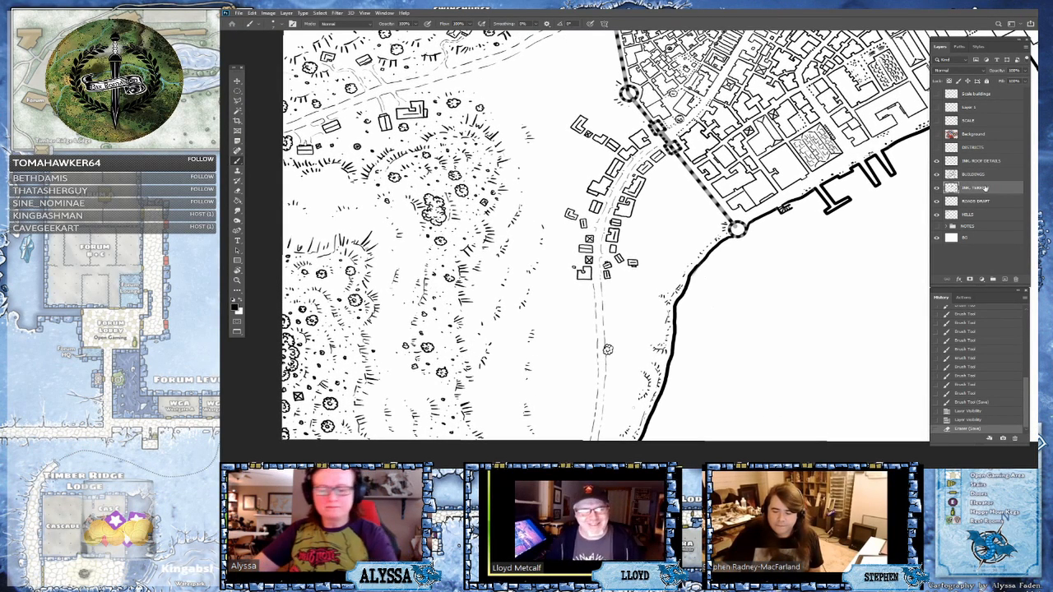
mouse_move(635, 397)
mouse_down()
mouse_move(633, 386)
mouse_move(634, 397)
mouse_up()
drag(630, 392, 634, 394)
click(632, 392)
click(630, 389)
click(630, 387)
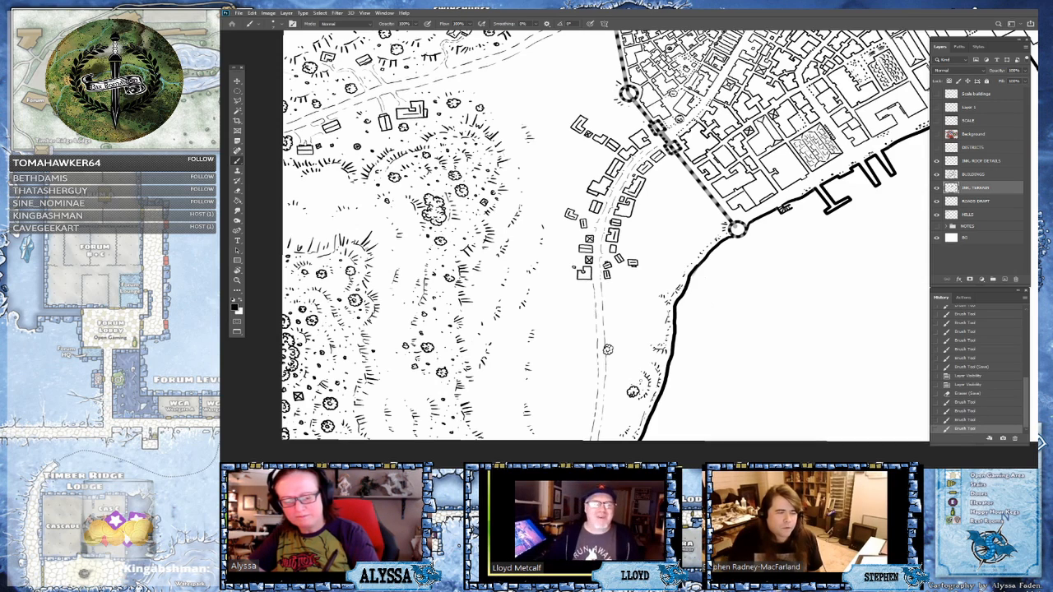
- Add ground dots and a dense clump of trees between the dashed road and the shore at the map's lower edge
click(633, 411)
click(635, 412)
click(634, 412)
click(634, 412)
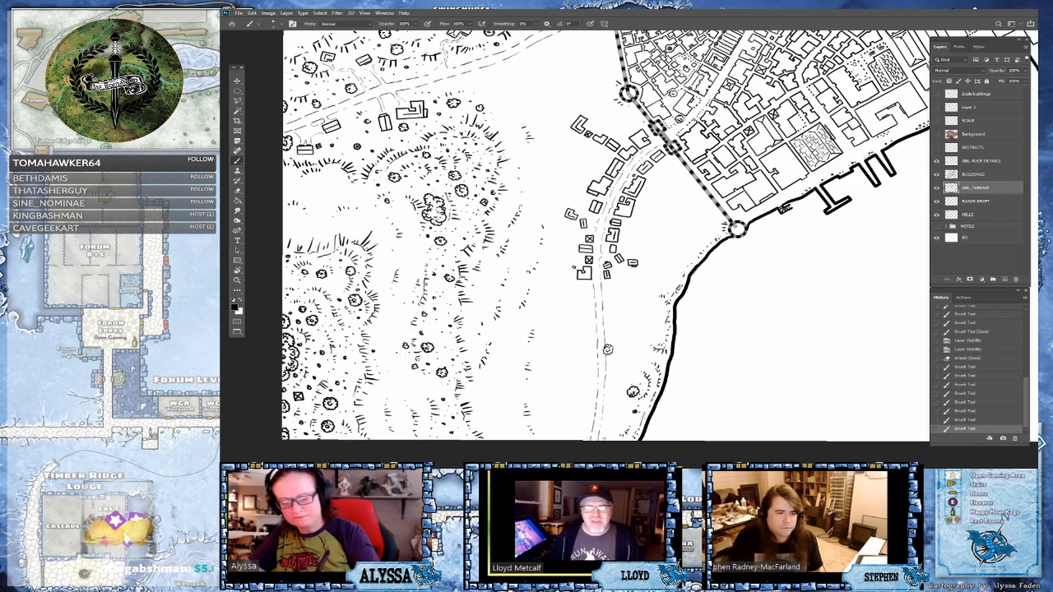
click(602, 440)
mouse_move(614, 440)
mouse_down()
mouse_move(625, 411)
mouse_move(617, 403)
mouse_move(603, 436)
mouse_move(622, 401)
mouse_up()
click(611, 437)
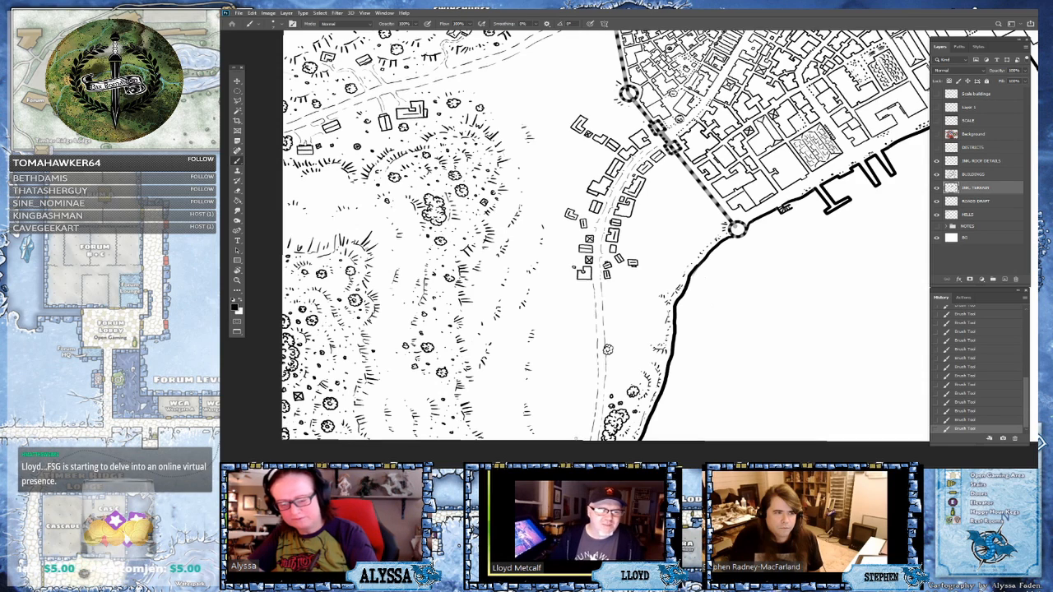
- Draw trees along the map's lower edge on the inland side of the dashed road, with a round tree just above them
mouse_move(576, 433)
mouse_down()
mouse_move(584, 425)
mouse_move(549, 435)
mouse_up()
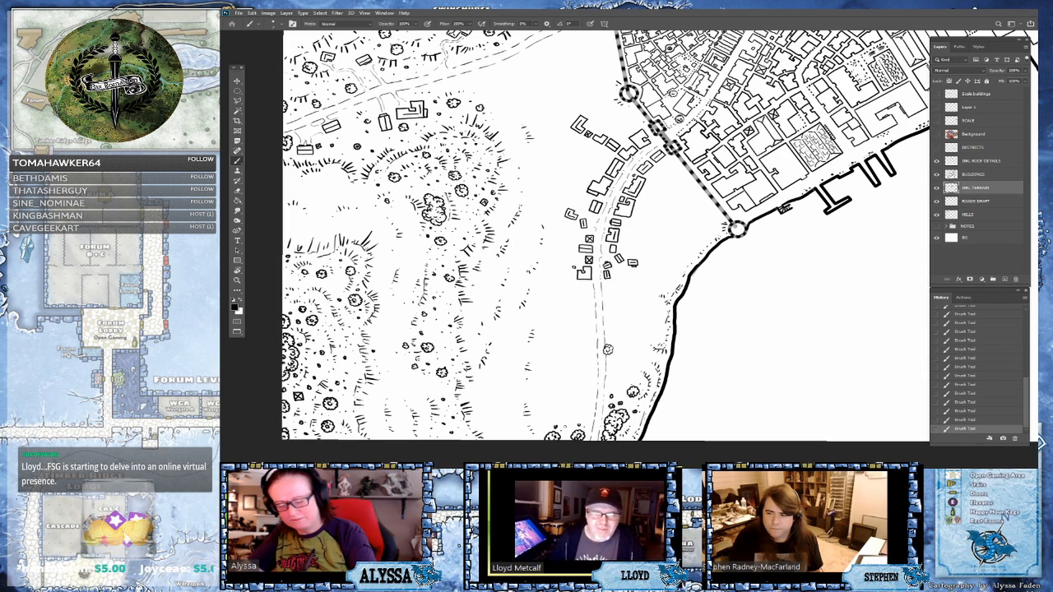
click(565, 430)
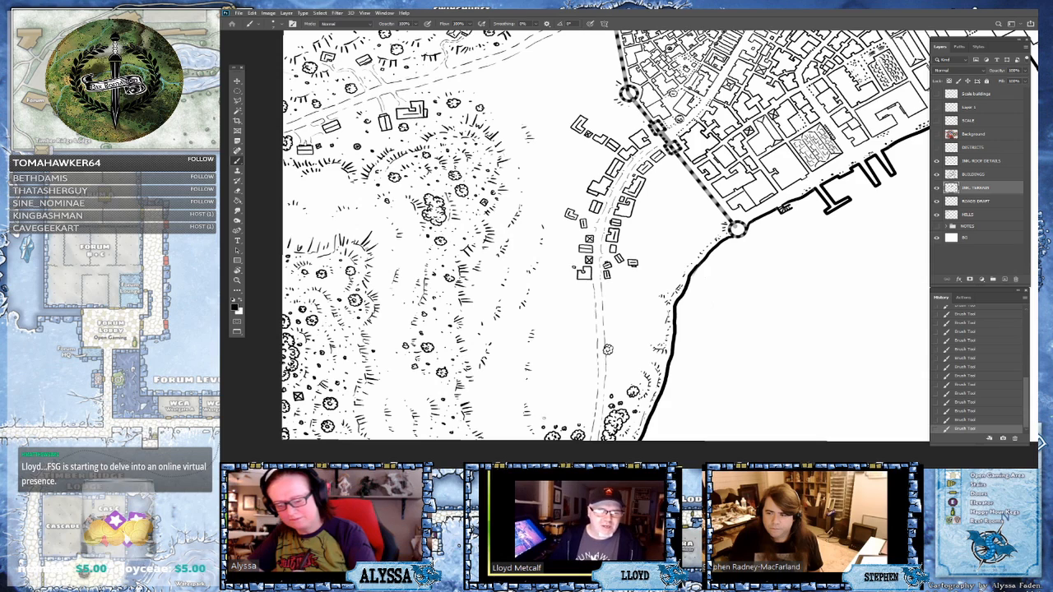
mouse_move(542, 420)
mouse_down()
mouse_move(553, 407)
mouse_move(546, 419)
mouse_up()
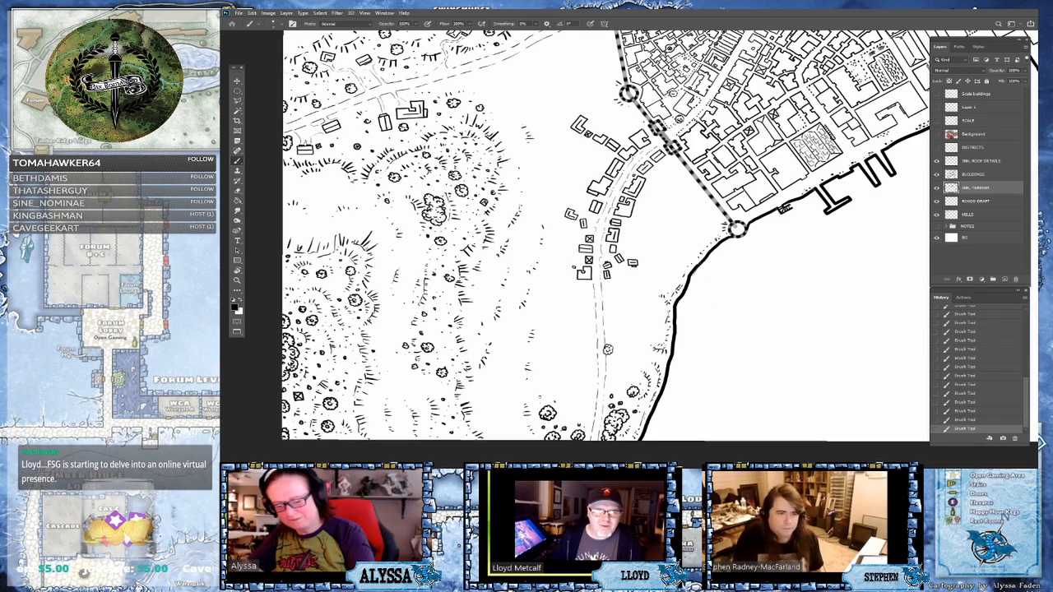
- Draw a small bush and a small tree around the round tree inland of the road, with ground dots
drag(506, 398, 549, 402)
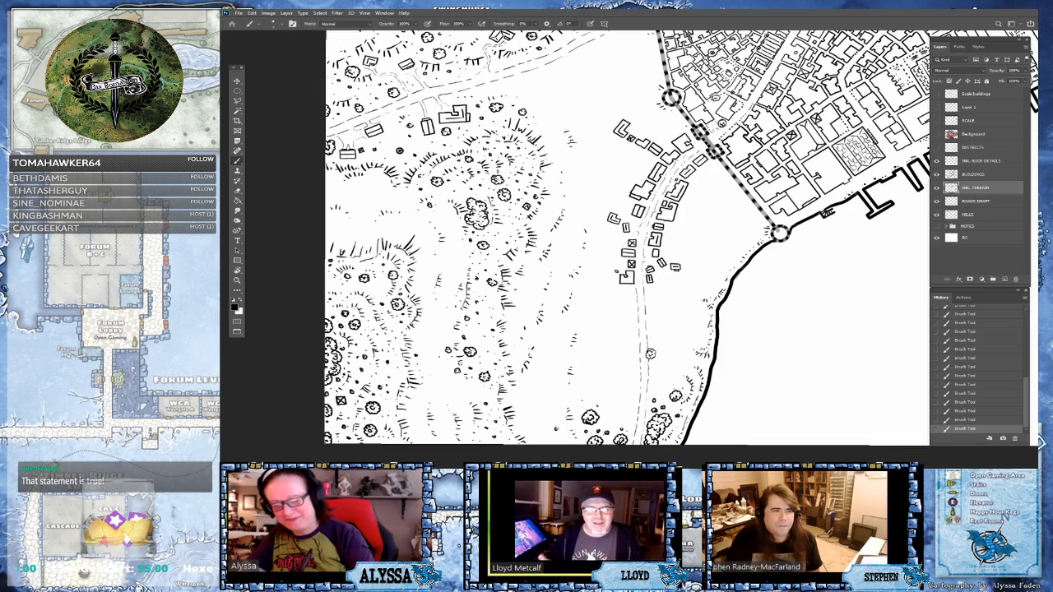
mouse_move(554, 429)
mouse_down()
mouse_move(564, 429)
mouse_move(554, 423)
mouse_up()
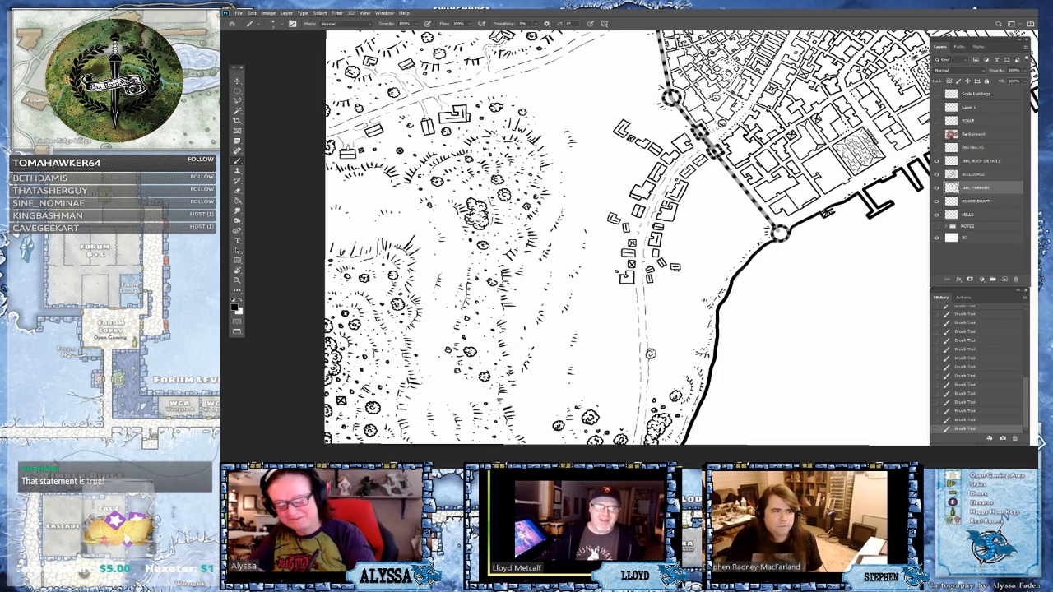
click(591, 399)
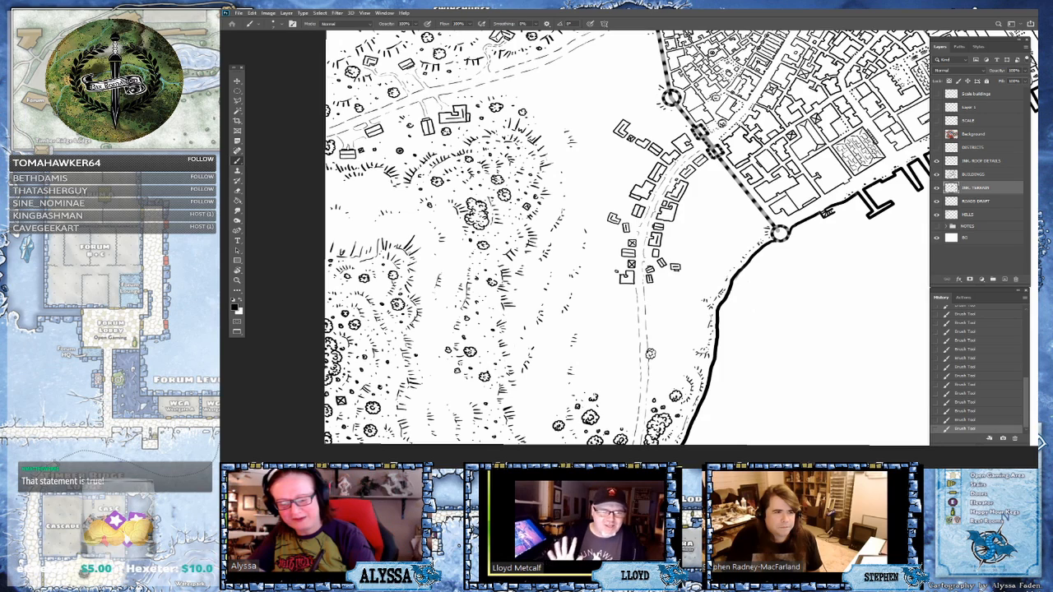
click(591, 395)
click(606, 423)
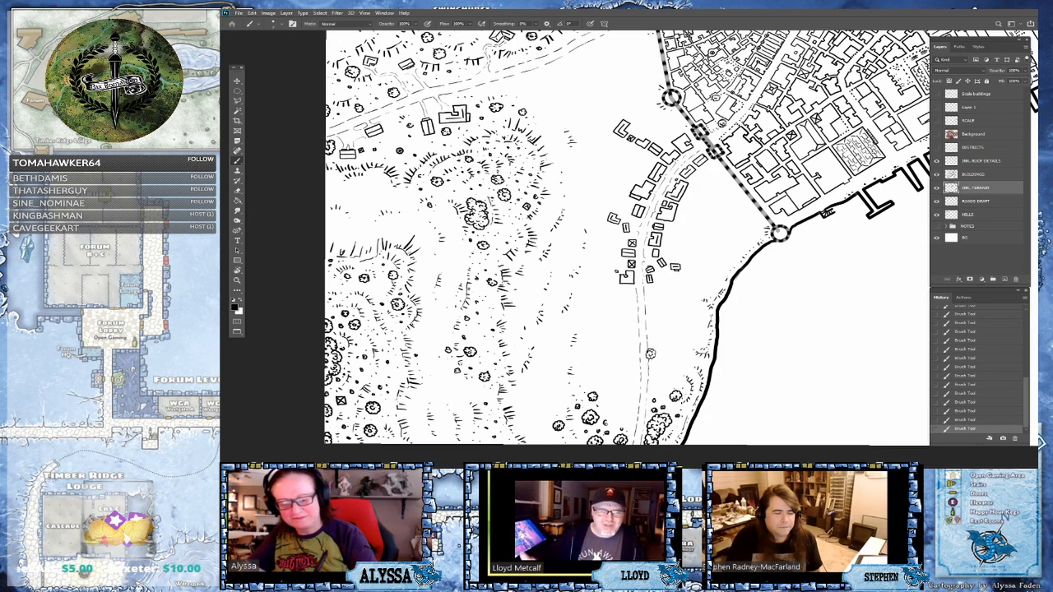
- Draw a tall tree clump along the inland side of the road and scatter small trees and dots toward the hills
mouse_move(605, 422)
mouse_down()
mouse_move(631, 422)
mouse_move(629, 400)
mouse_move(612, 397)
mouse_move(617, 407)
mouse_move(604, 415)
mouse_move(617, 418)
mouse_move(633, 381)
mouse_move(621, 390)
mouse_up()
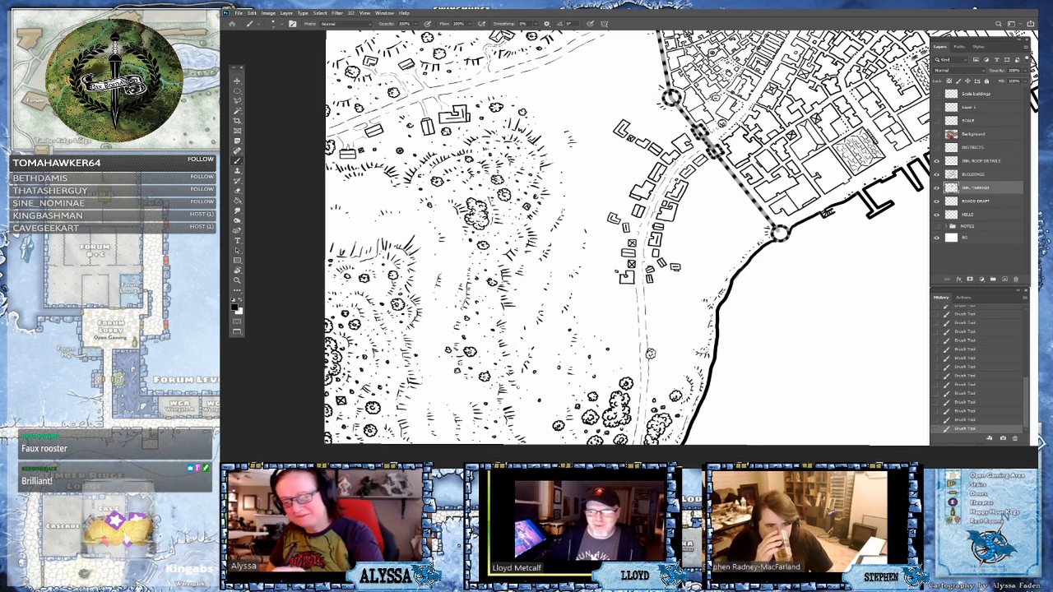
drag(525, 417, 519, 413)
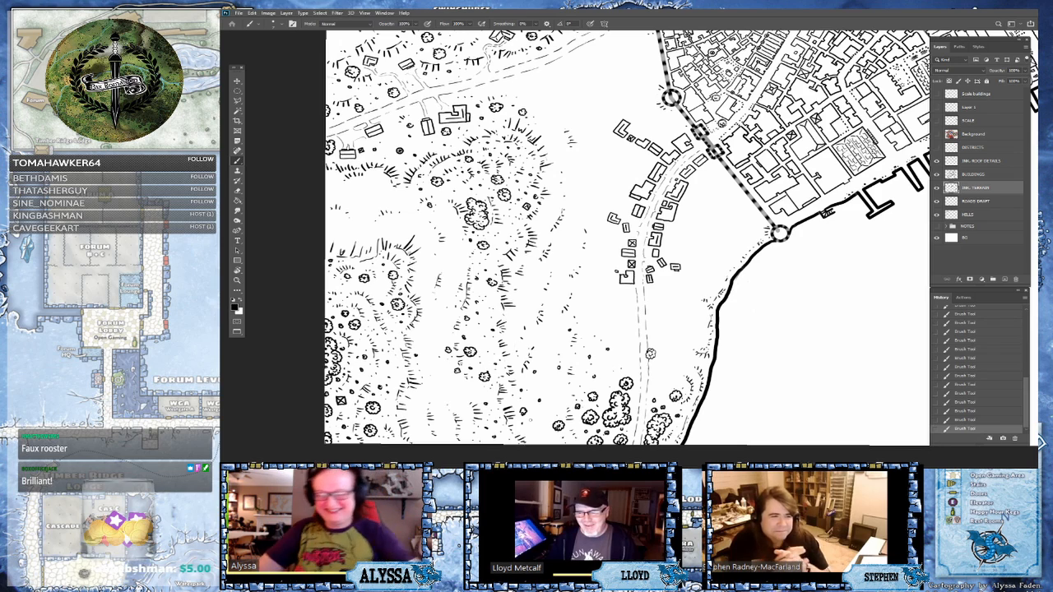
drag(551, 385, 545, 389)
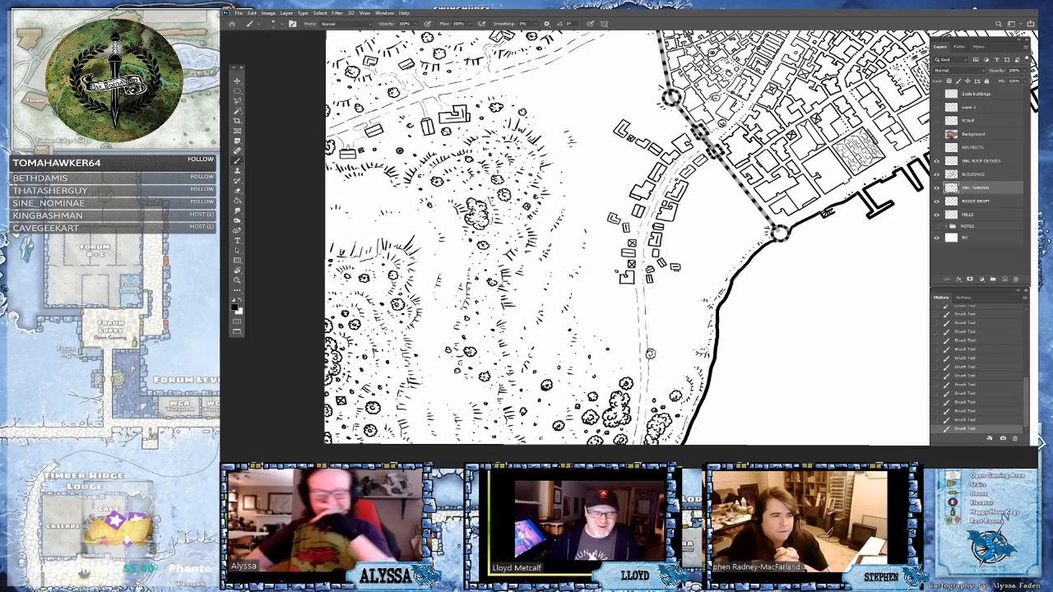
- Draw a small tree between the road and the coast and another on the hill slope facing the suburb, with scattered ground dots
scroll(663, 428, down, 4)
scroll(773, 386, up, 3)
scroll(853, 332, up, 2)
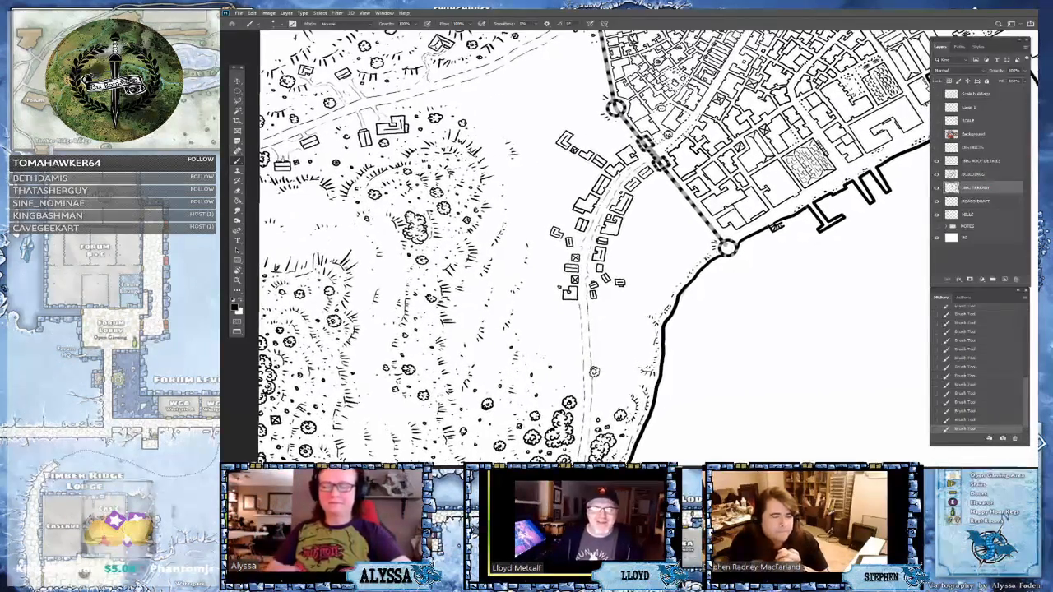
scroll(638, 250, down, 2)
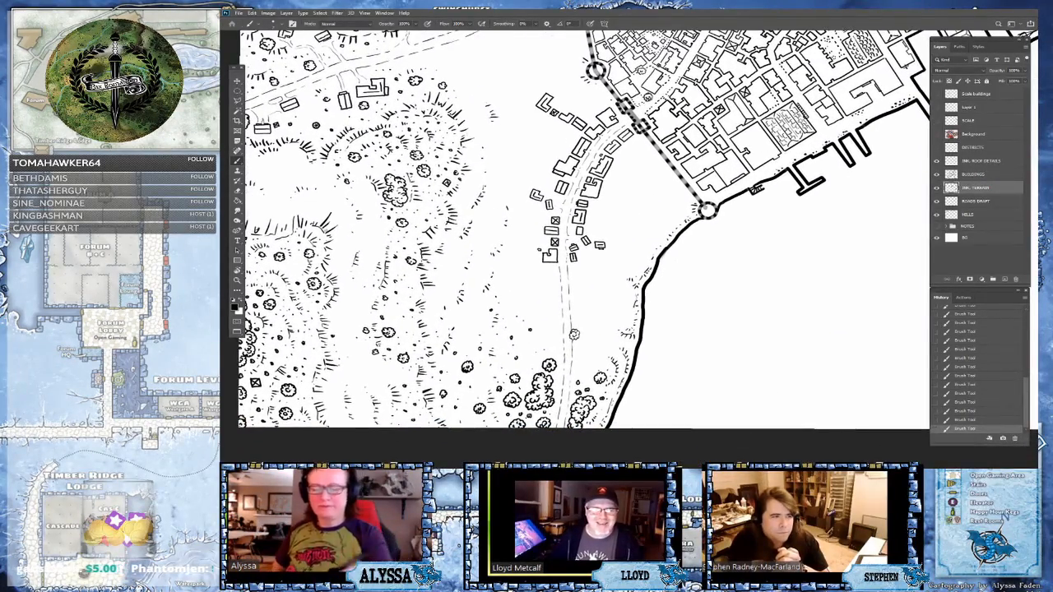
click(582, 352)
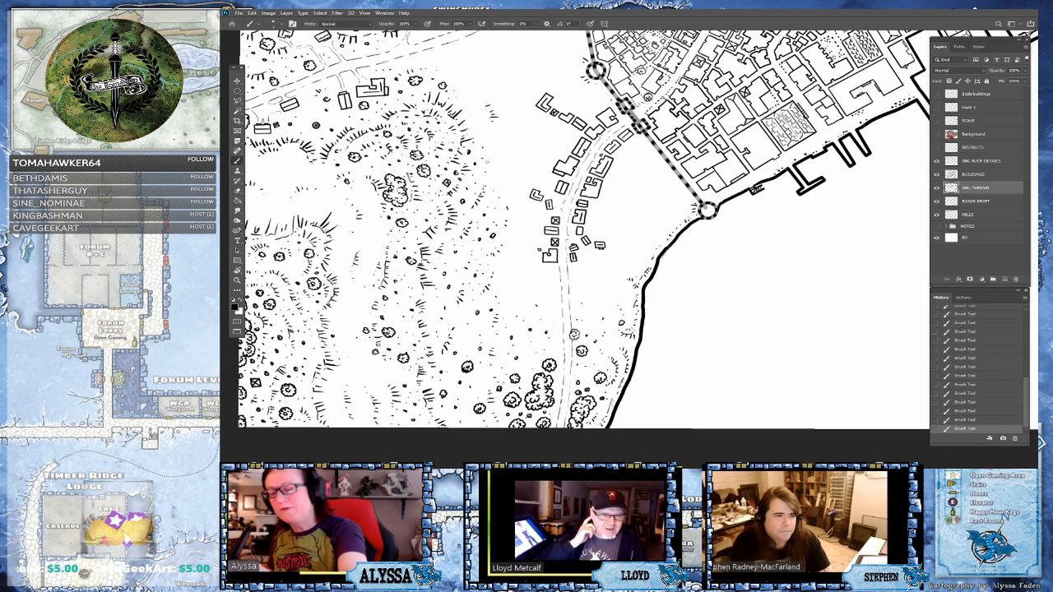
click(483, 132)
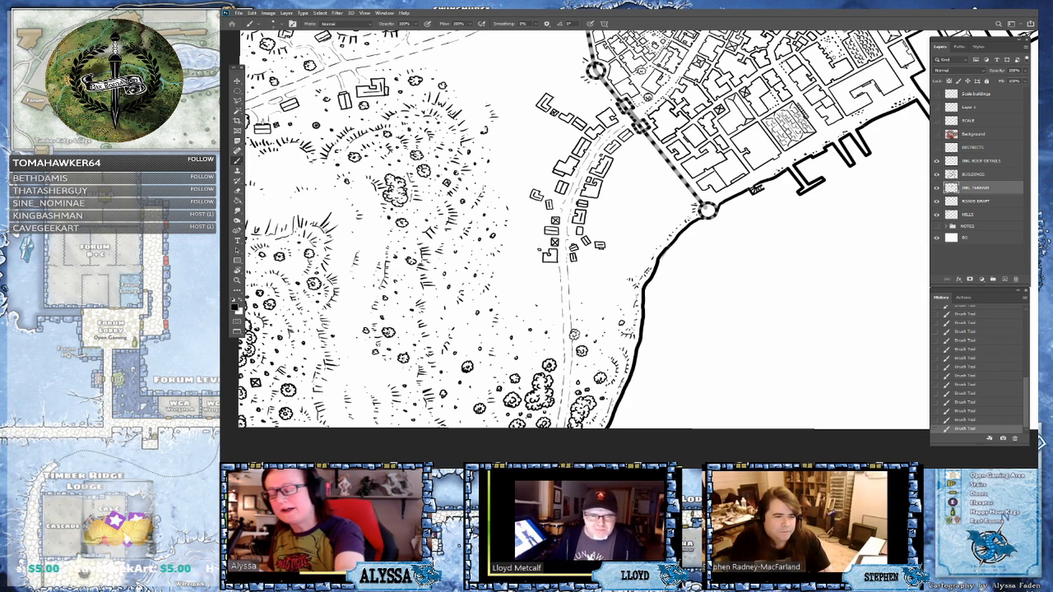
drag(486, 129, 483, 133)
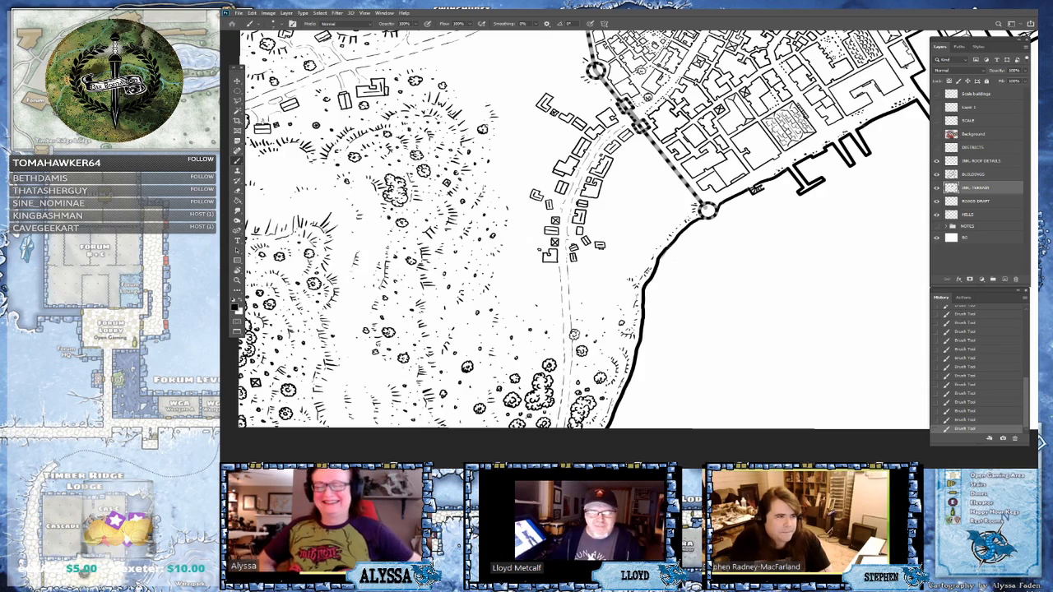
- Save the map and draw a small rectangular building beside the road below the suburb on the buildings layer
scroll(473, 274, up, 3)
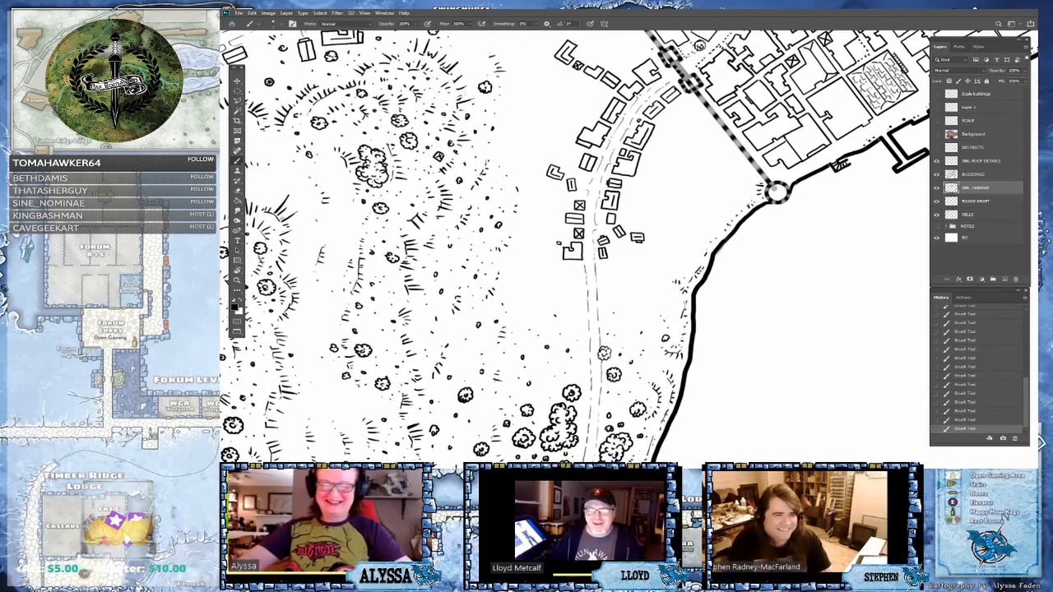
click(975, 175)
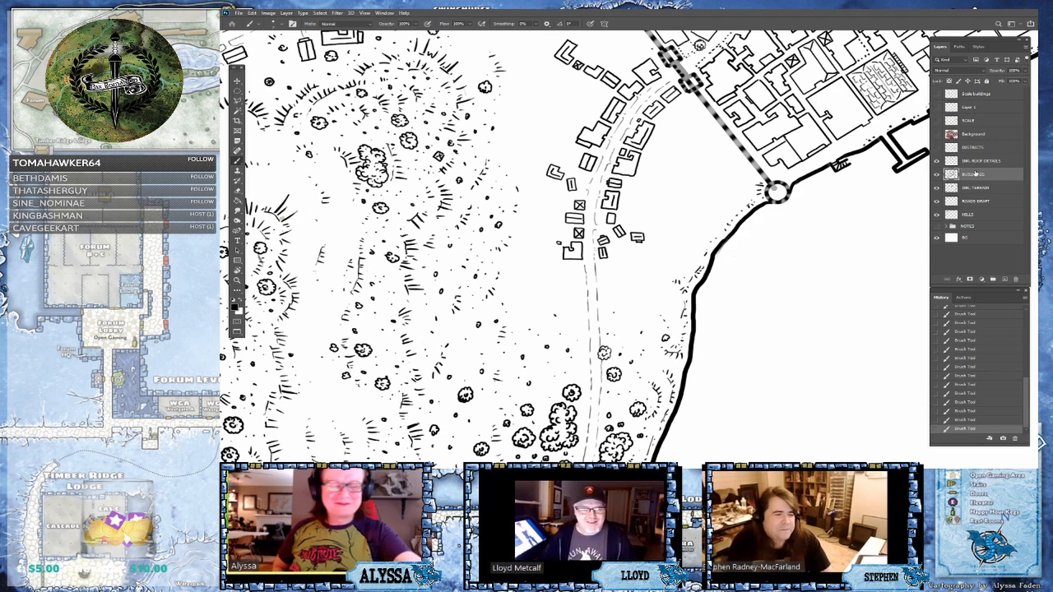
key(ctrl+s)
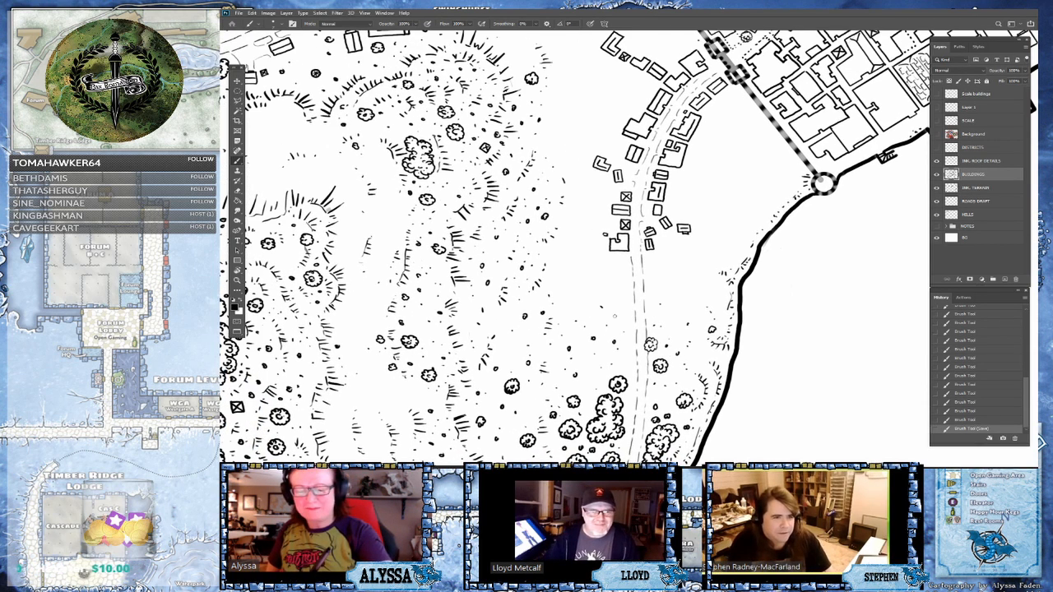
mouse_move(610, 312)
mouse_down()
mouse_move(615, 328)
mouse_move(623, 312)
mouse_move(622, 326)
mouse_up()
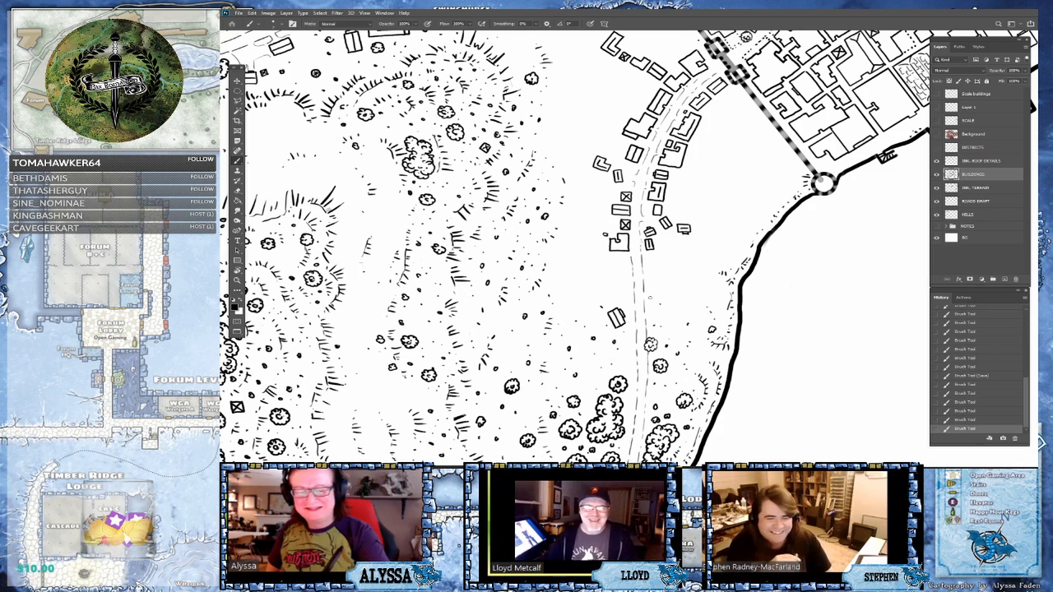
- Draw three small buildings between the road and the coast below the suburb, adding roof lines to the tilted one
mouse_move(653, 292)
mouse_down()
mouse_move(659, 300)
mouse_move(681, 282)
mouse_move(664, 281)
mouse_move(677, 309)
mouse_move(691, 300)
mouse_move(680, 312)
mouse_up()
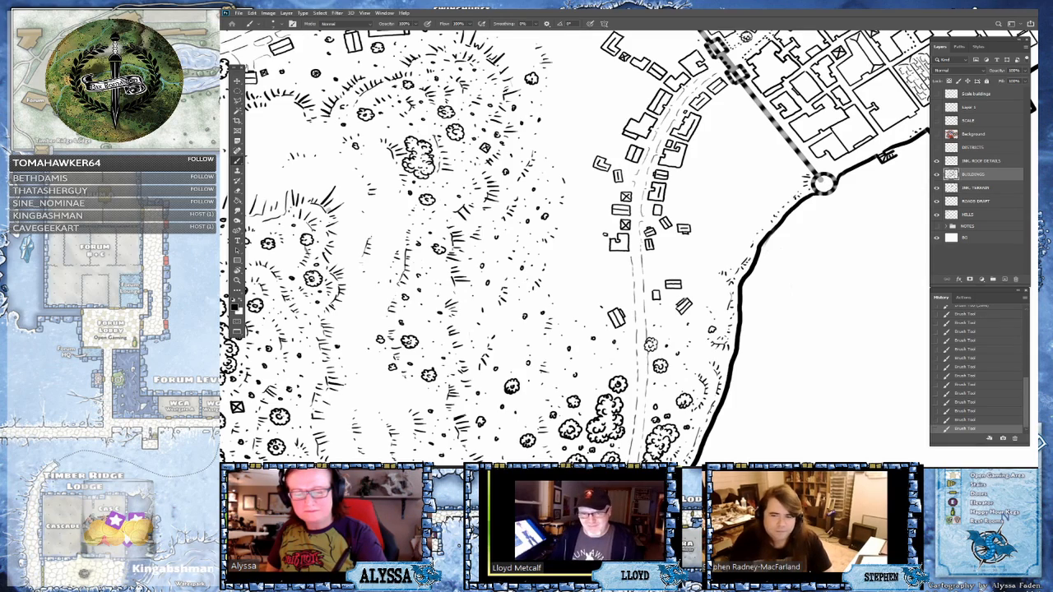
drag(694, 308, 686, 313)
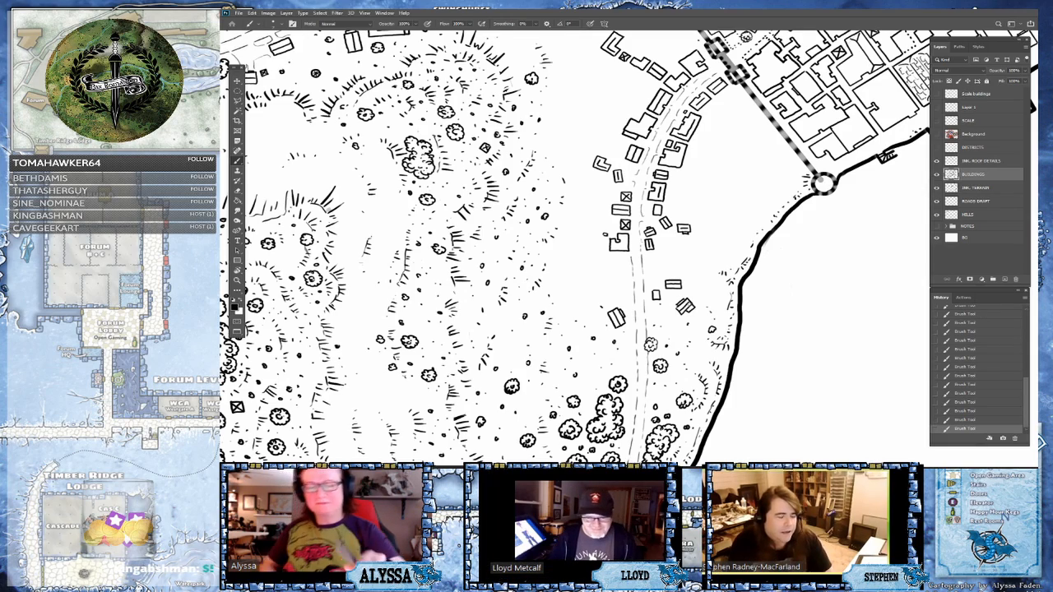
- Draw a small tilted rectangular building near the shoreline and a small L-shaped house just below the suburb's last houses
scroll(689, 305, down, 3)
scroll(689, 304, up, 4)
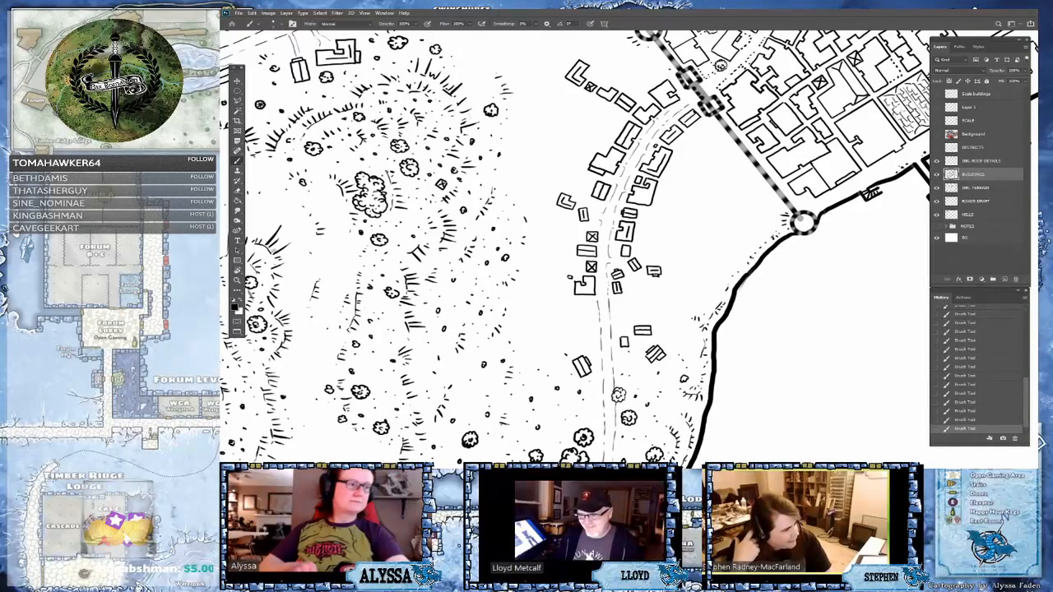
drag(689, 304, 698, 316)
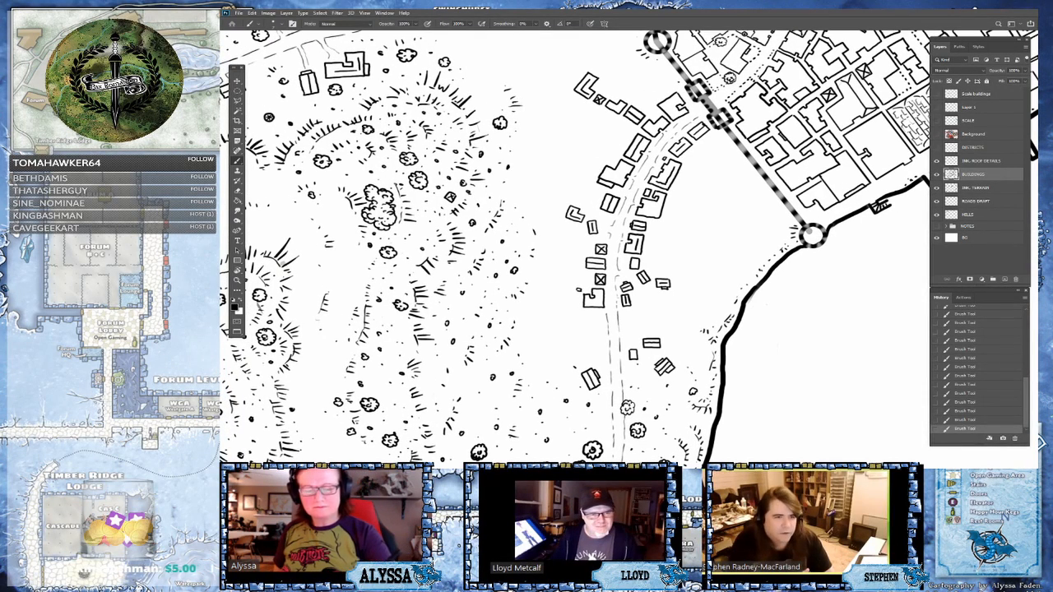
drag(703, 318, 717, 308)
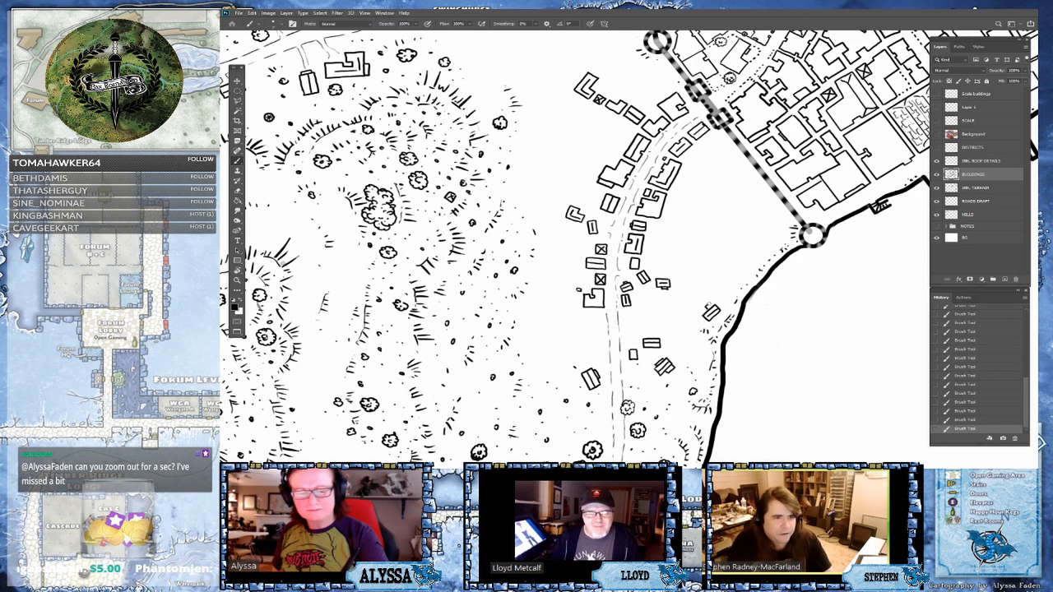
drag(752, 268, 712, 305)
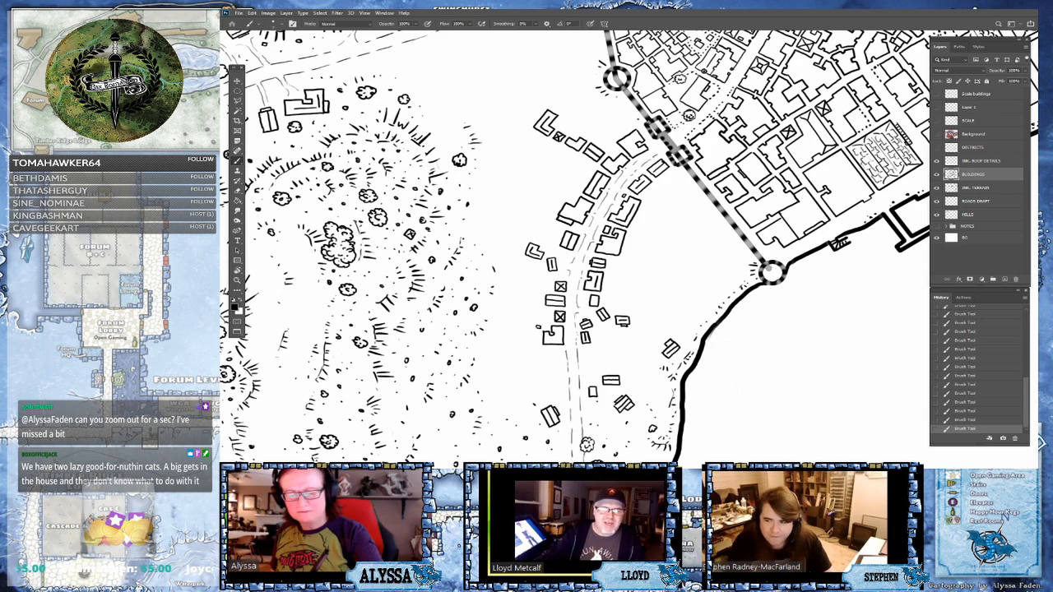
mouse_move(598, 340)
mouse_down()
mouse_move(621, 343)
mouse_move(600, 355)
mouse_move(620, 354)
mouse_move(604, 348)
mouse_move(613, 349)
mouse_up()
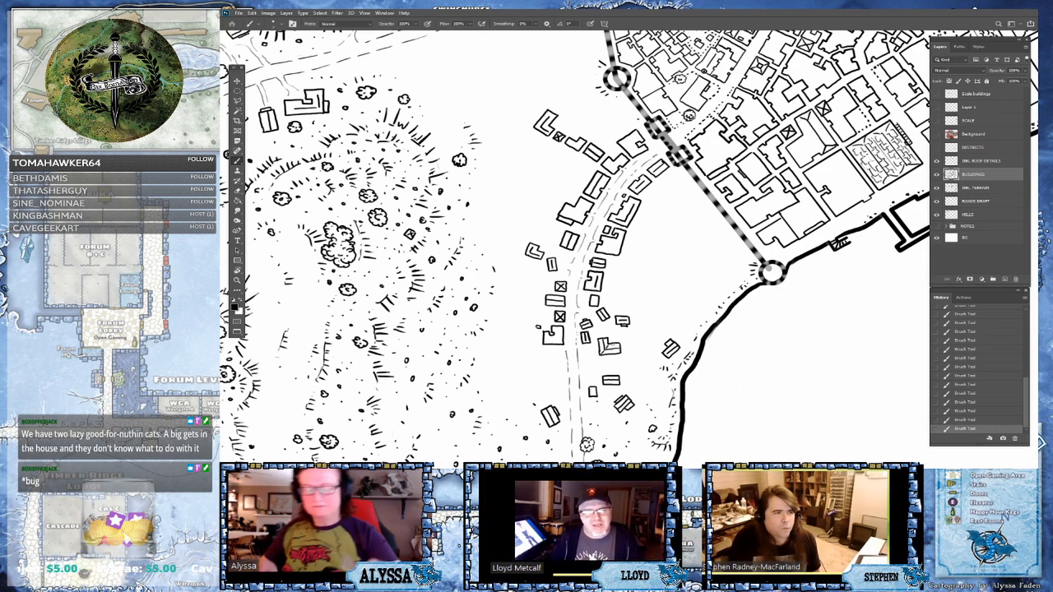
- Check the new roadside buildings in the context of the city and coast, and save the map
scroll(761, 380, down, 3)
drag(761, 380, 664, 362)
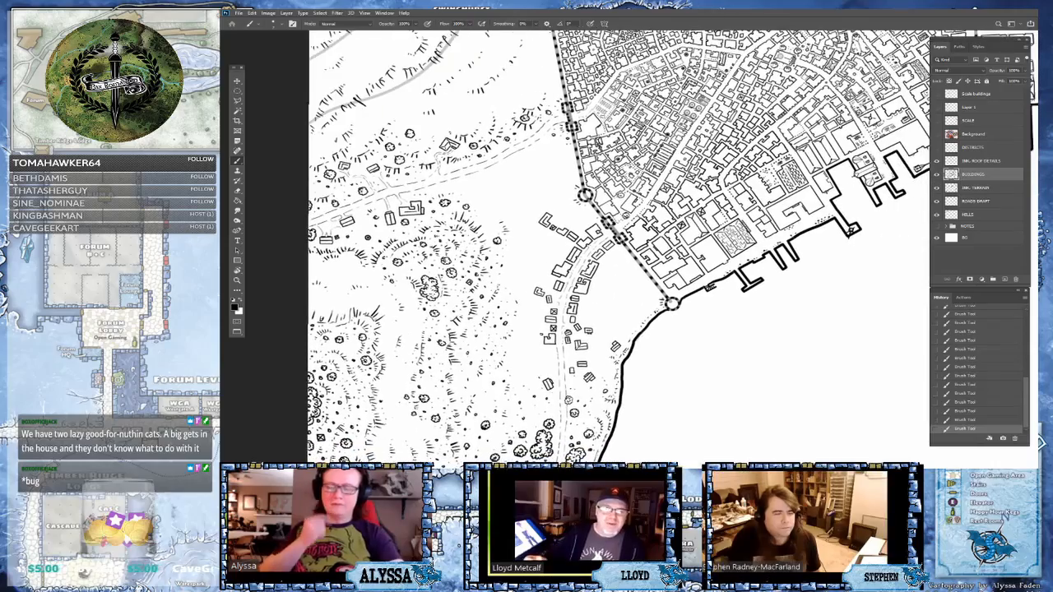
scroll(530, 371, down, 3)
drag(530, 371, 463, 382)
scroll(728, 325, up, 1)
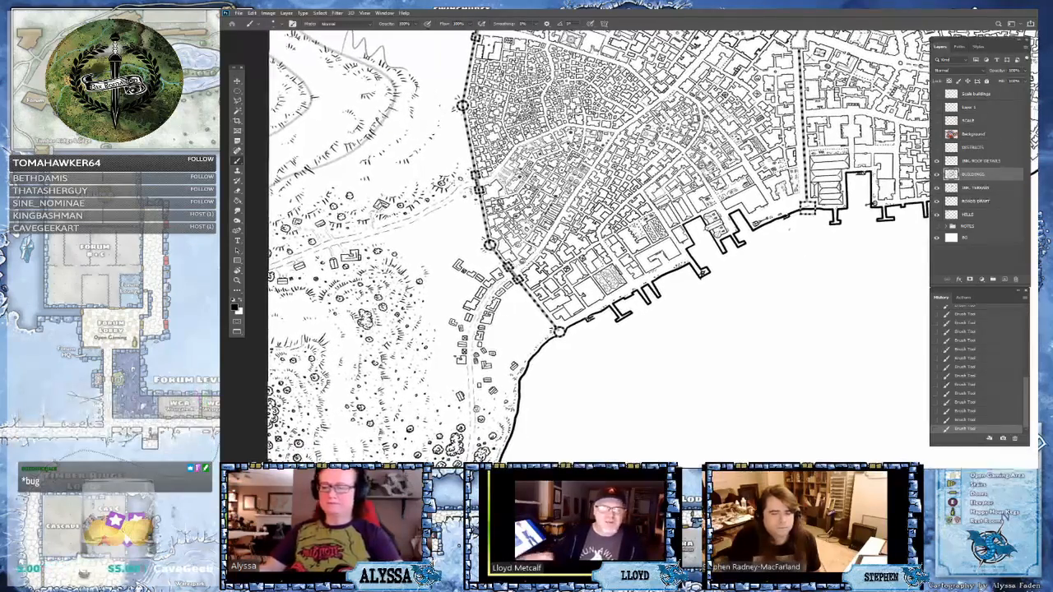
key(ctrl+s)
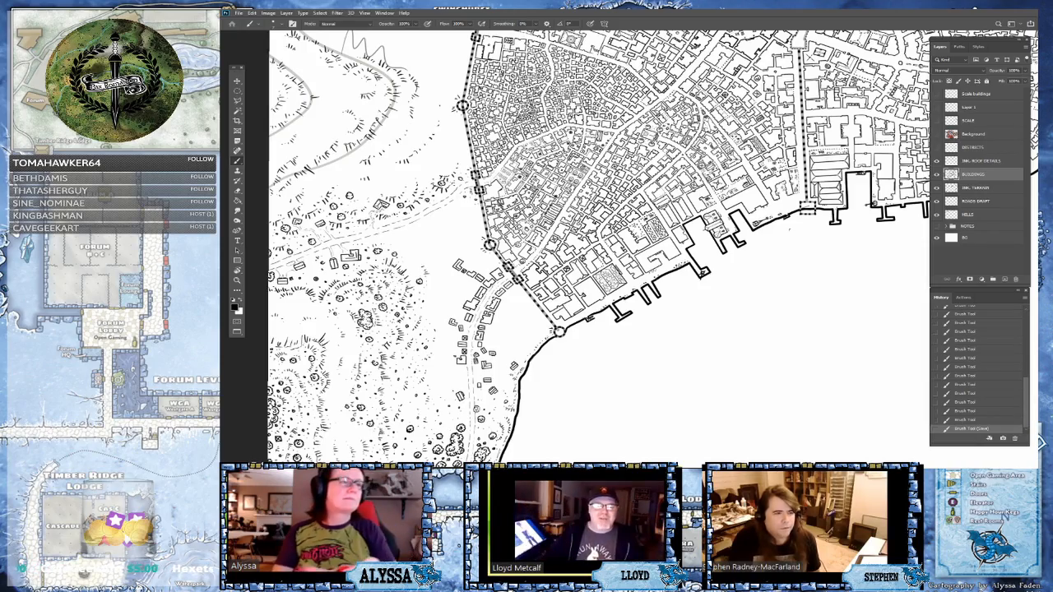
- Examine the map of the whole walled city, its river and bridges, and the settlement and farmland on the far bank
scroll(590, 247, down, 5)
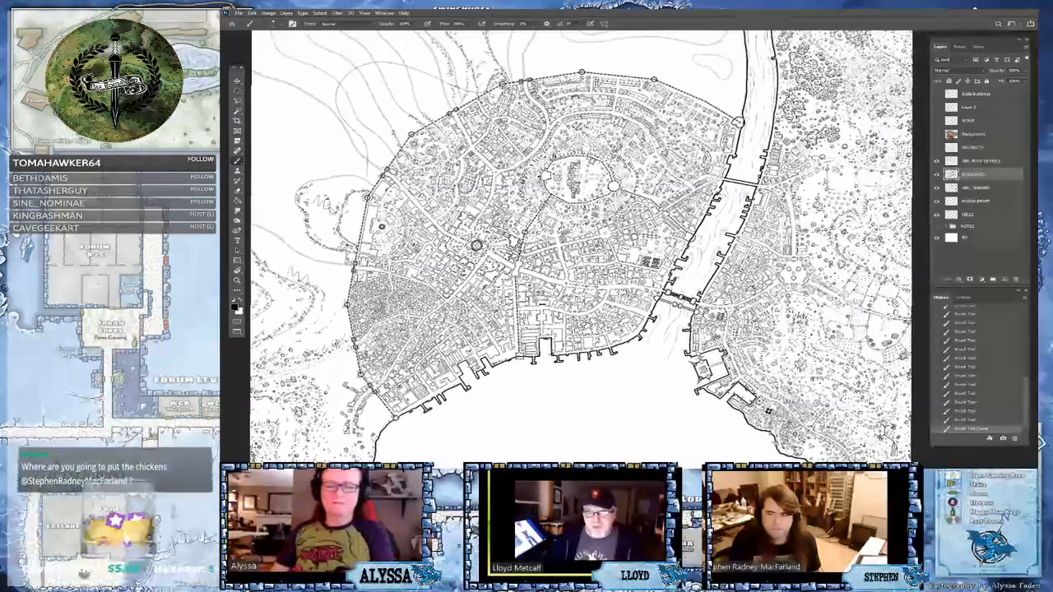
scroll(582, 247, up, 1)
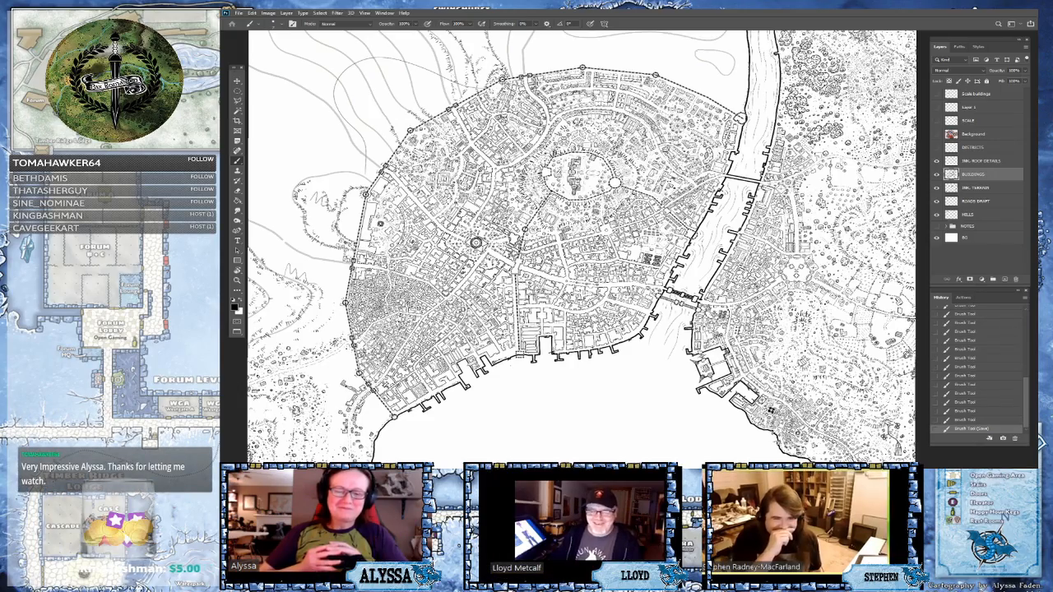
scroll(576, 247, up, 2)
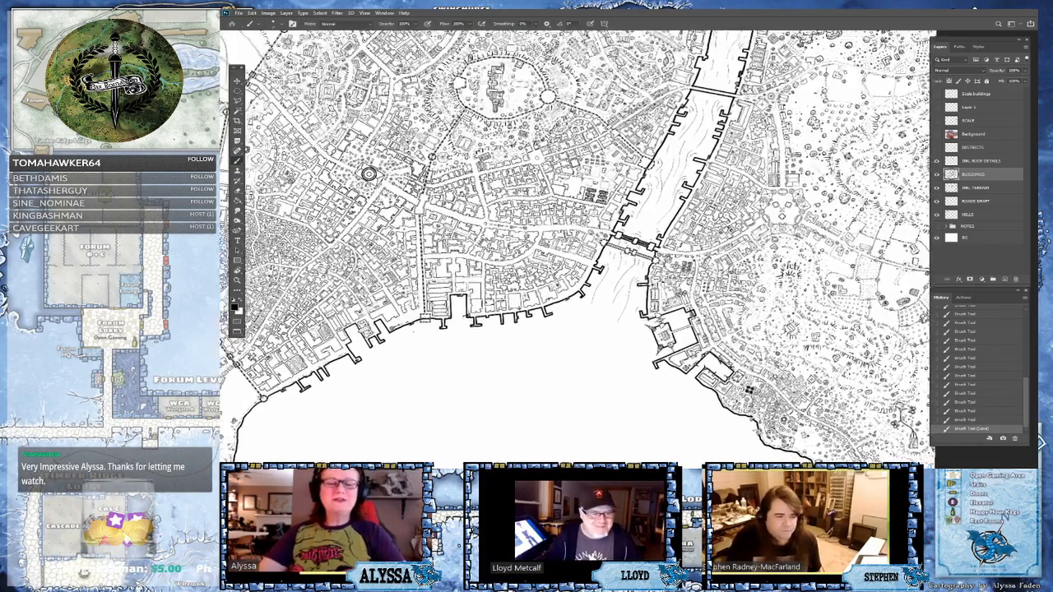
scroll(576, 247, right, 2)
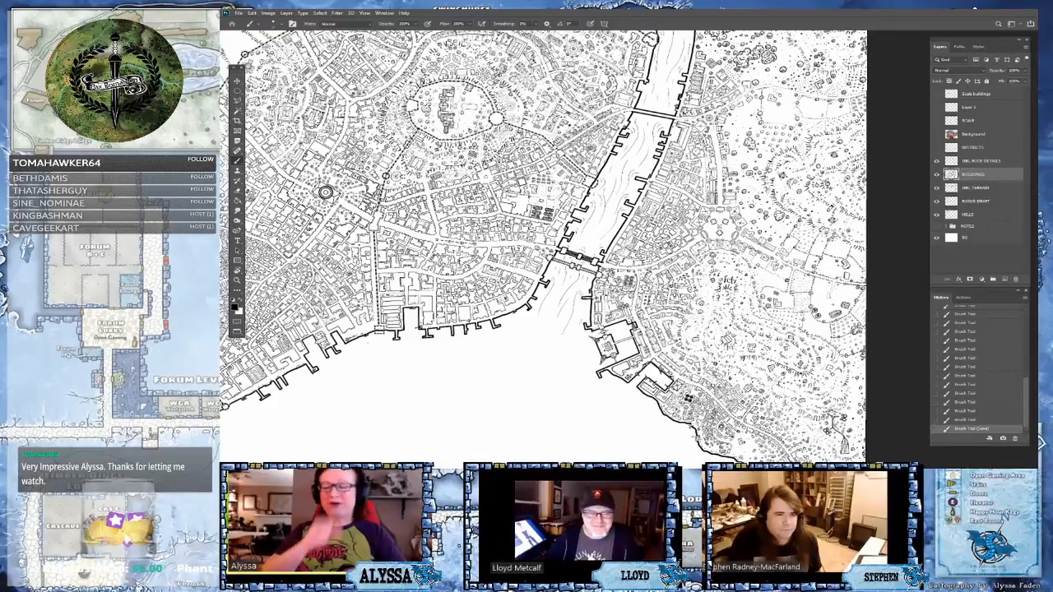
scroll(773, 449, up, 3)
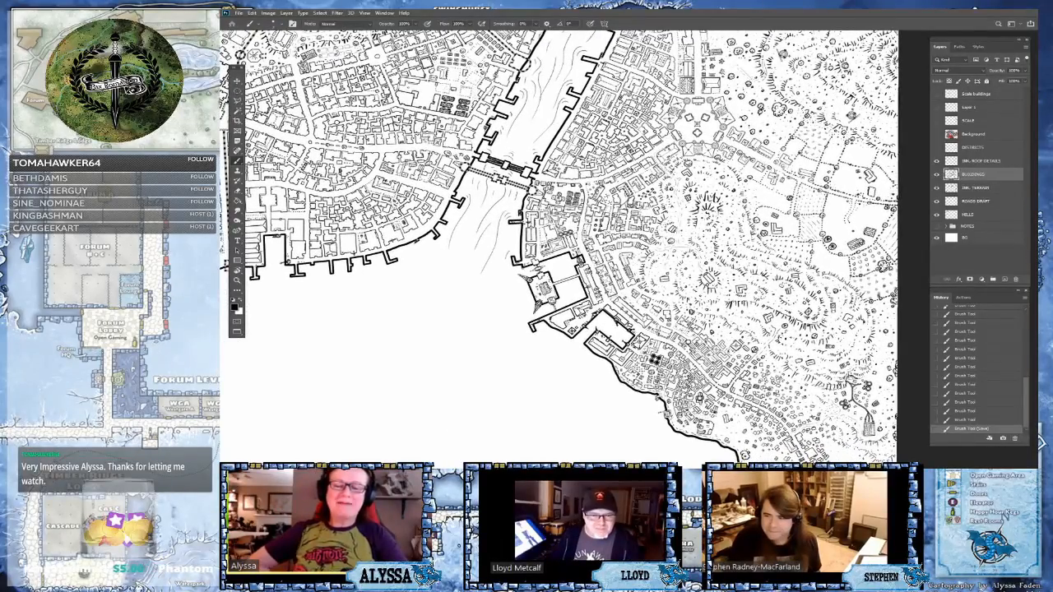
drag(576, 263, 531, 244)
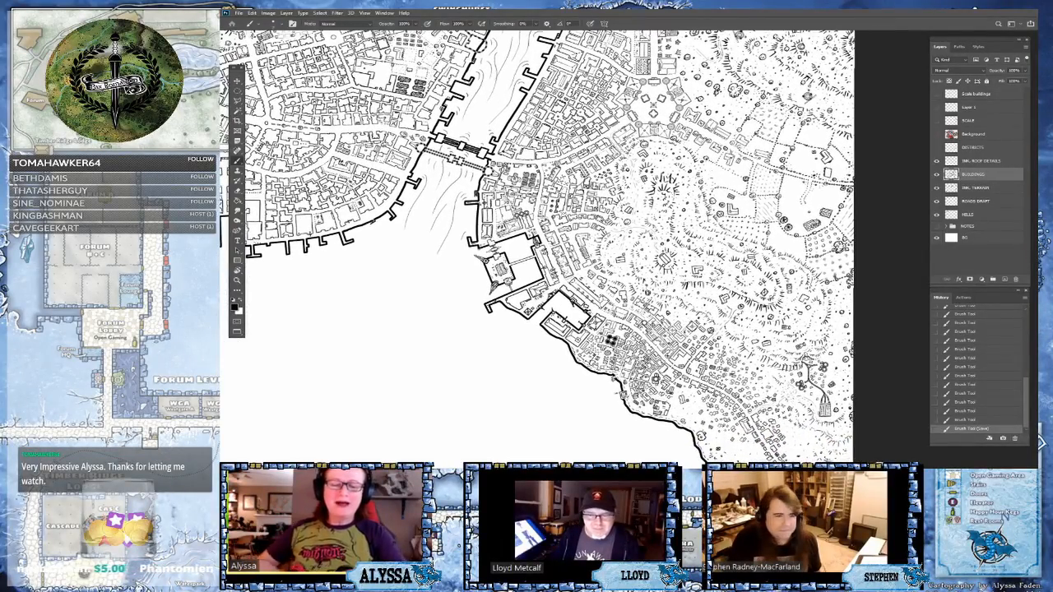
drag(576, 329, 599, 332)
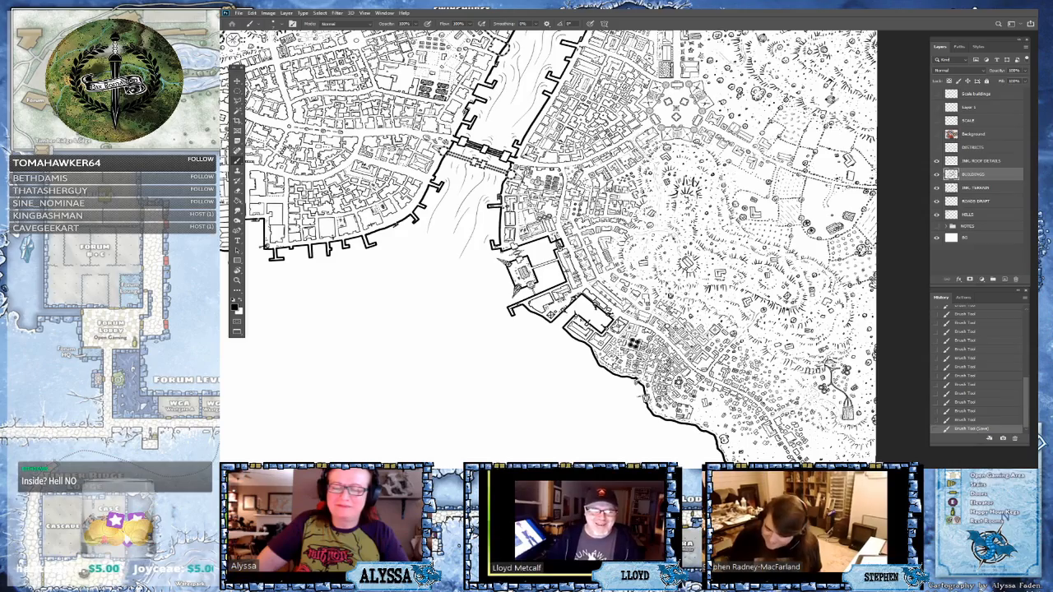
drag(548, 247, 554, 469)
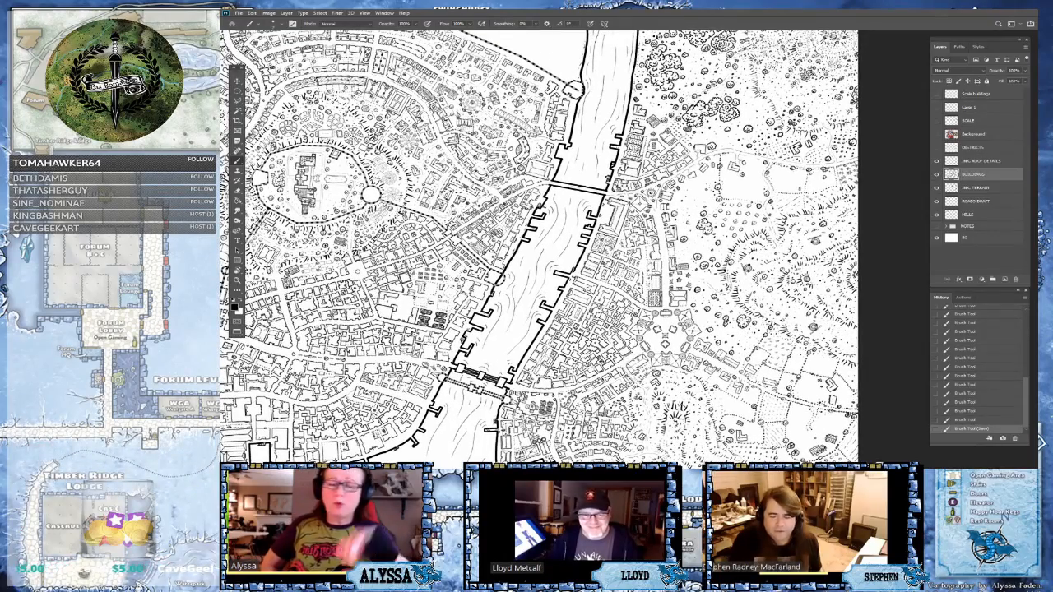
drag(539, 247, 519, 256)
drag(535, 479, 538, 289)
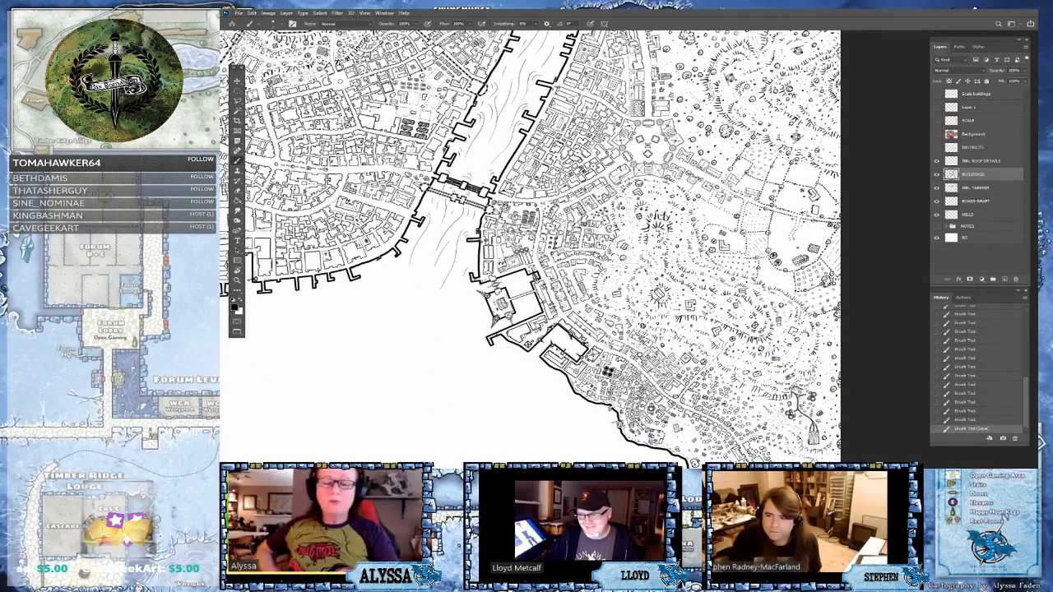
- Look over the map from the river mouth back to the city's western wall and the countryside beyond it
scroll(780, 428, up, 2)
drag(545, 310, 639, 503)
drag(639, 370, 677, 332)
scroll(544, 310, down, 1)
scroll(628, 444, down, 1)
drag(627, 445, 628, 466)
scroll(628, 466, down, 1)
drag(305, 345, 919, 221)
drag(411, 460, 439, 435)
scroll(428, 453, down, 1)
scroll(1039, 442, up, 2)
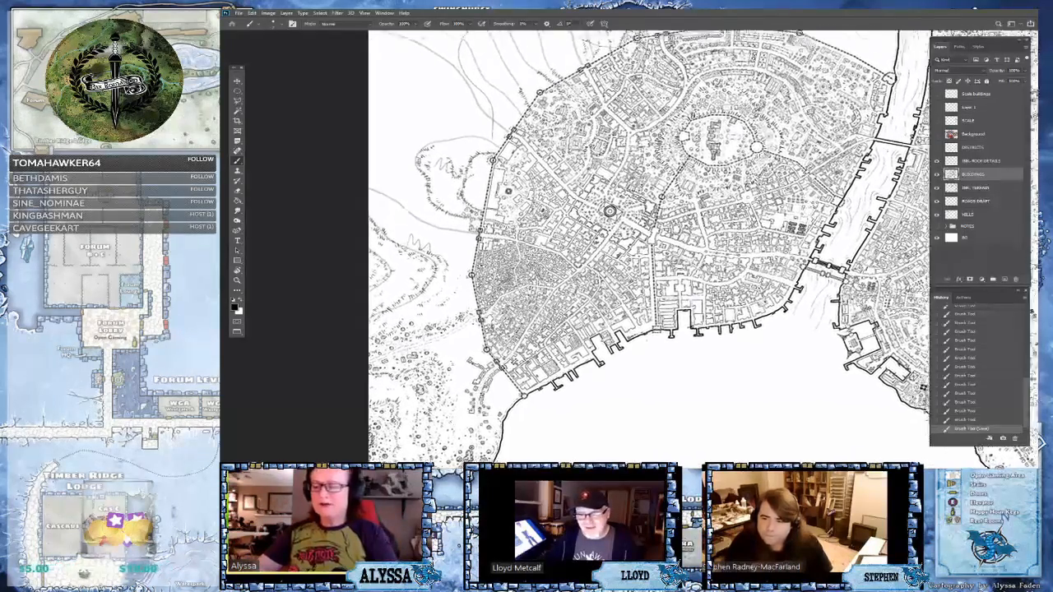
- Examine the western wall area, comparing the finished road suburbs with the sparsely detailed hills outside the city
scroll(1039, 442, up, 1)
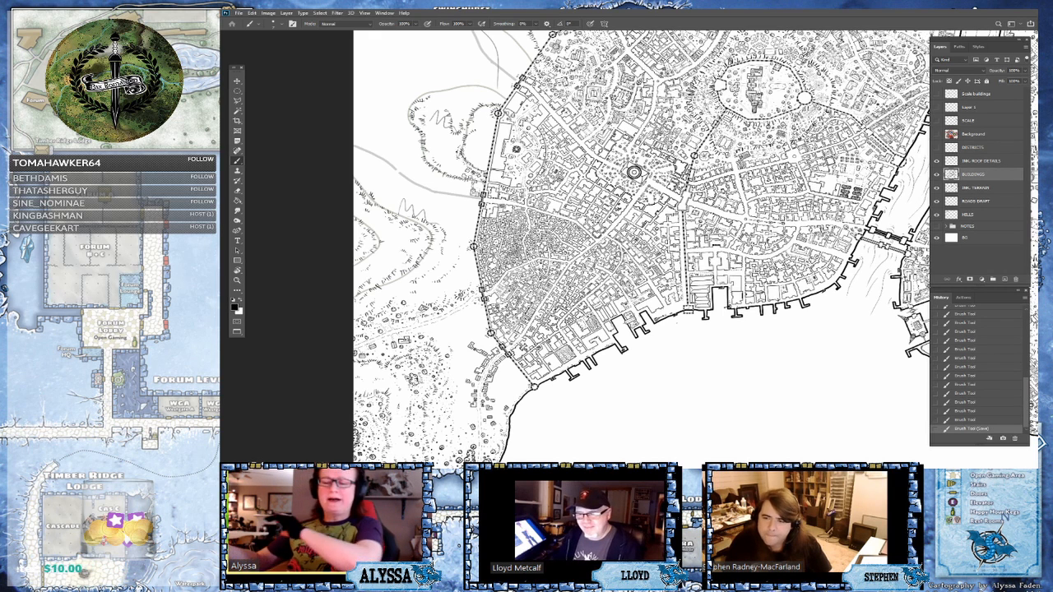
scroll(1039, 442, up, 2)
scroll(1039, 441, up, 1)
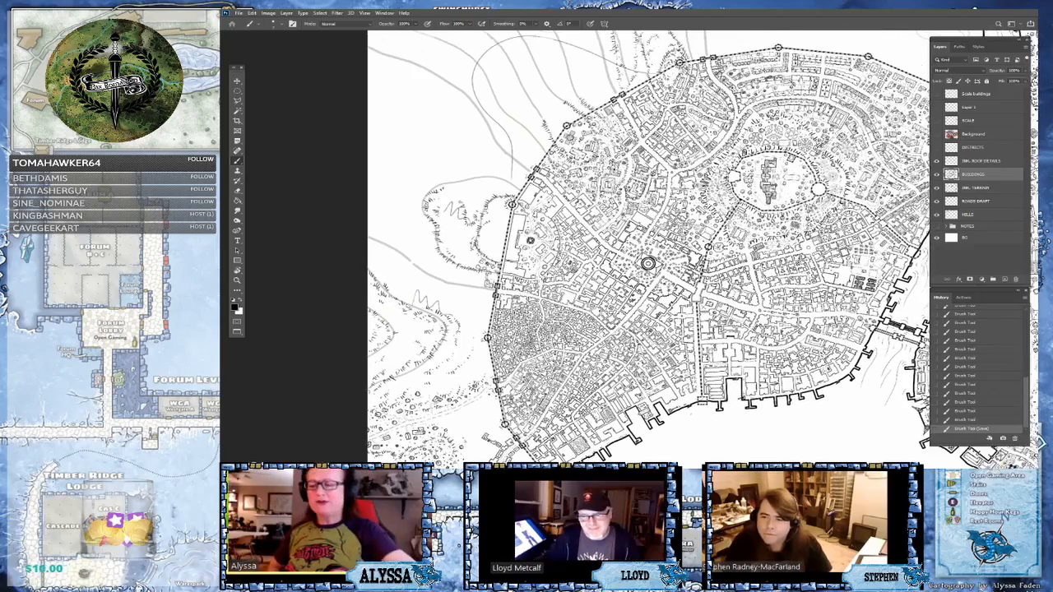
scroll(1039, 441, up, 1)
scroll(1039, 442, up, 2)
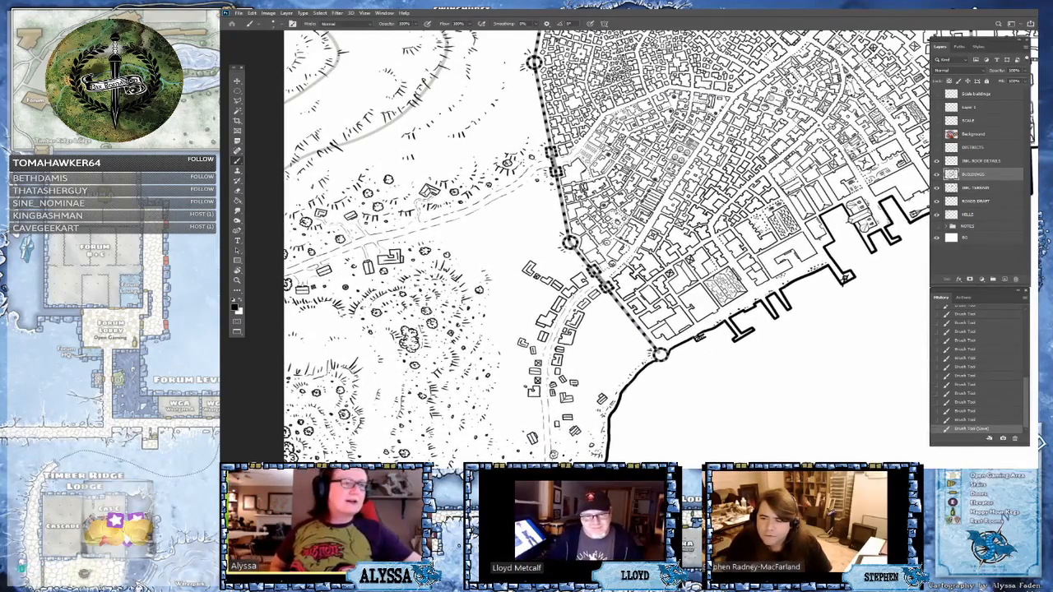
drag(607, 247, 684, 349)
scroll(1039, 442, down, 1)
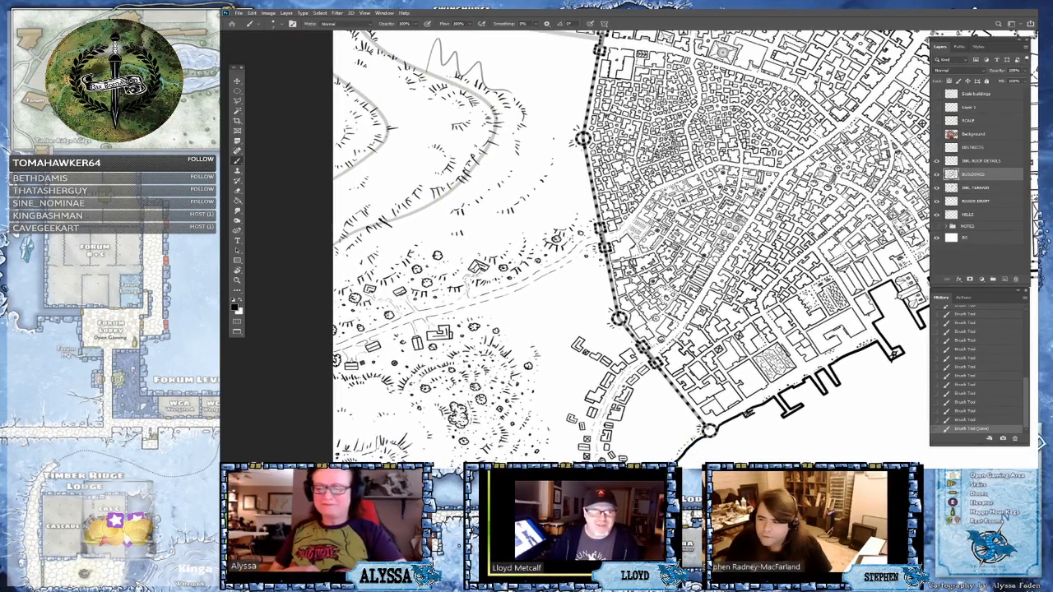
scroll(1039, 442, up, 3)
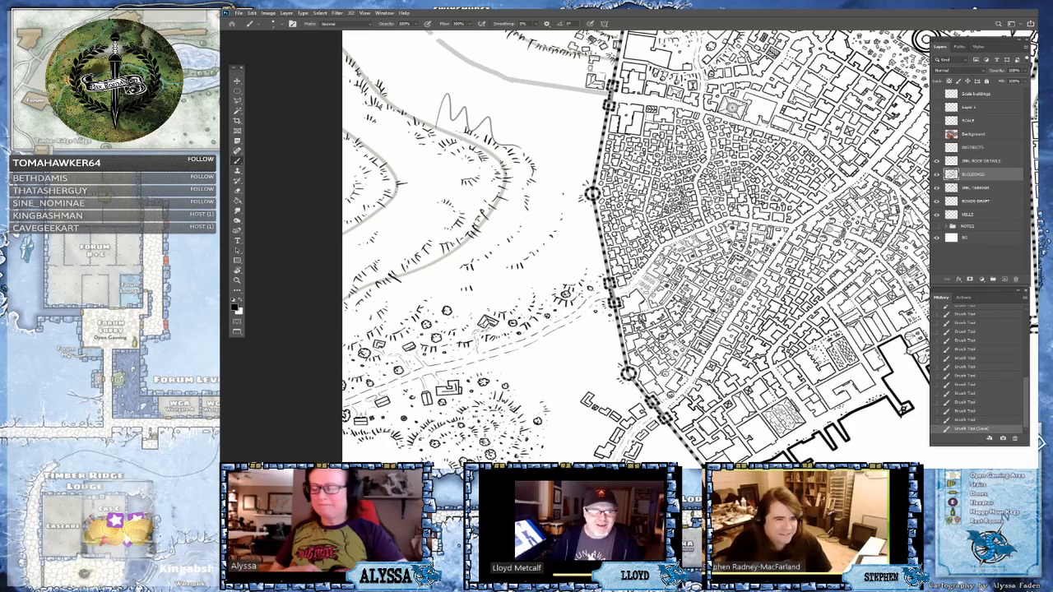
scroll(1039, 442, down, 1)
scroll(637, 247, left, 2)
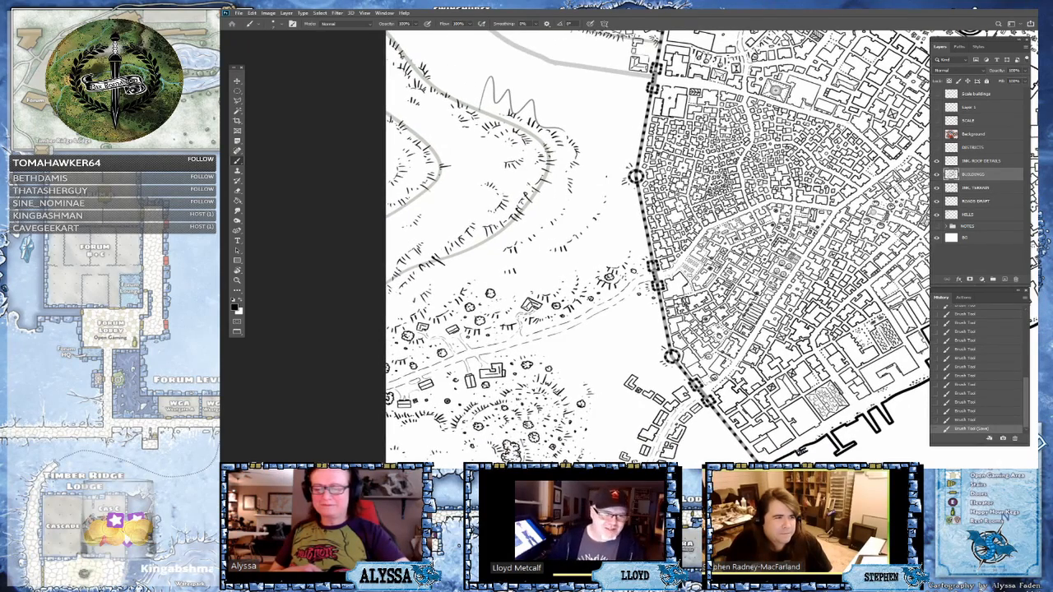
scroll(637, 247, left, 1)
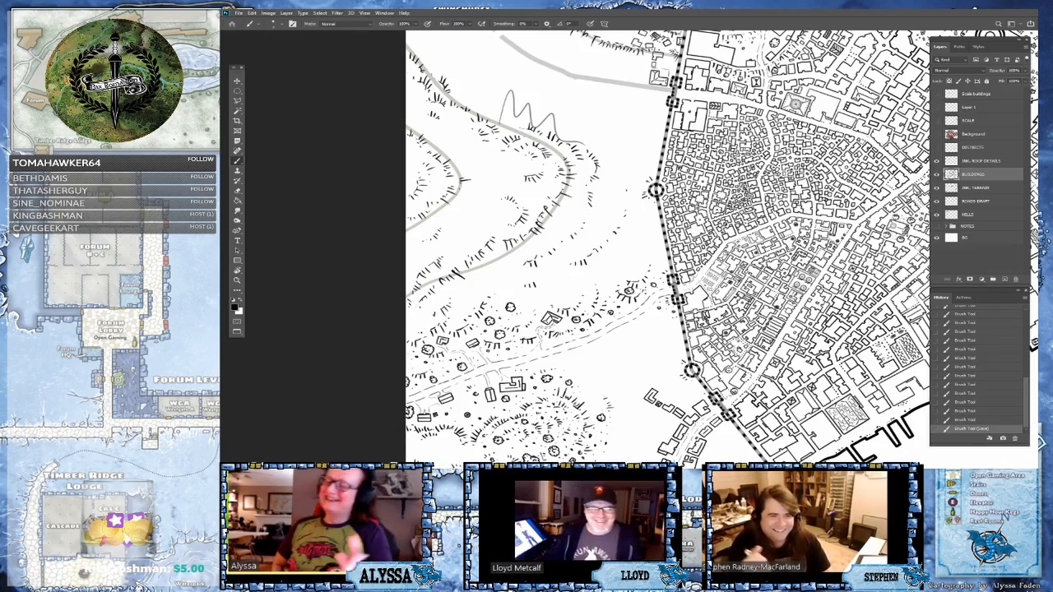
scroll(667, 247, up, 3)
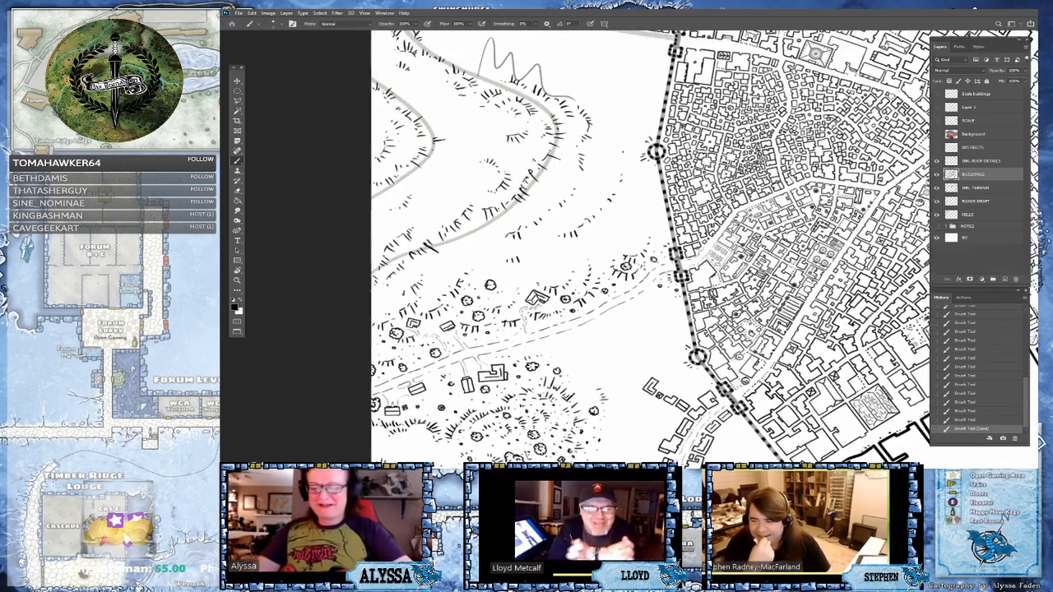
scroll(668, 247, down, 4)
scroll(549, 284, up, 3)
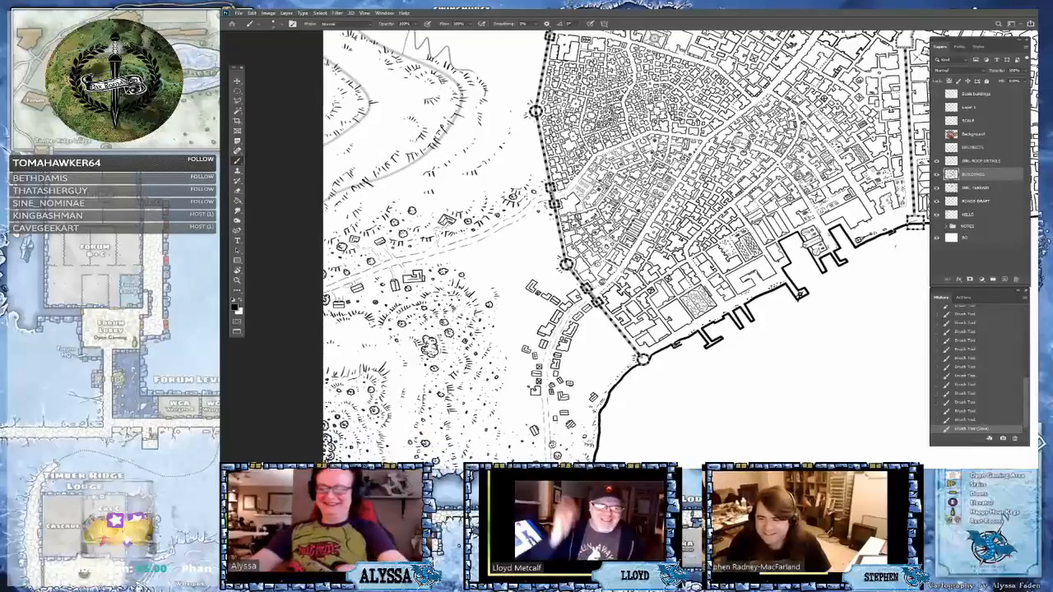
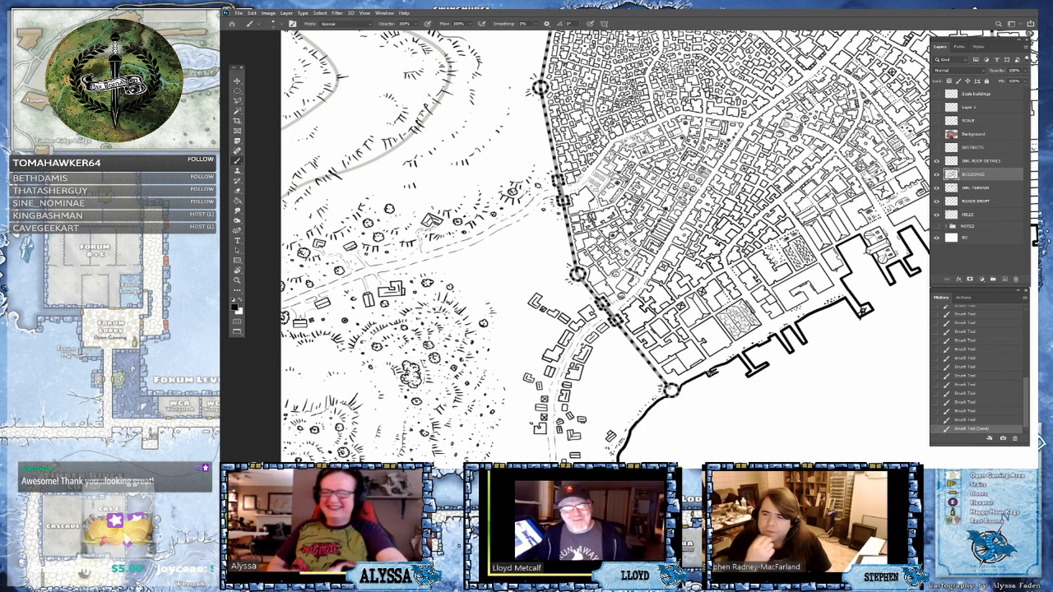
- Inspect the hill slopes north of the upper road, outside the city wall, at close range with the canvas slightly rotated
drag(576, 247, 646, 240)
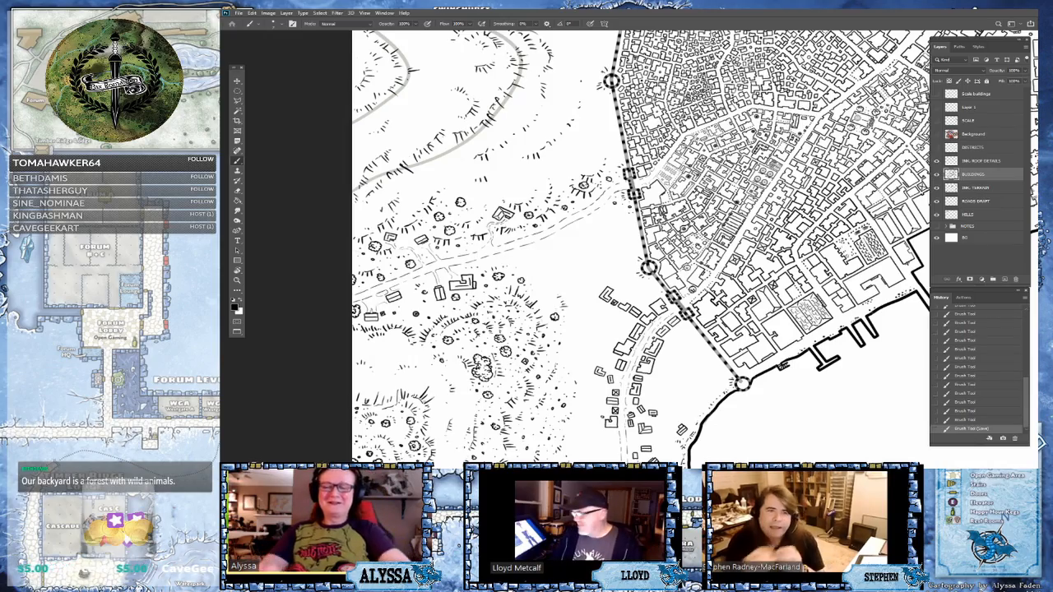
scroll(640, 249, down, 2)
scroll(640, 249, up, 1)
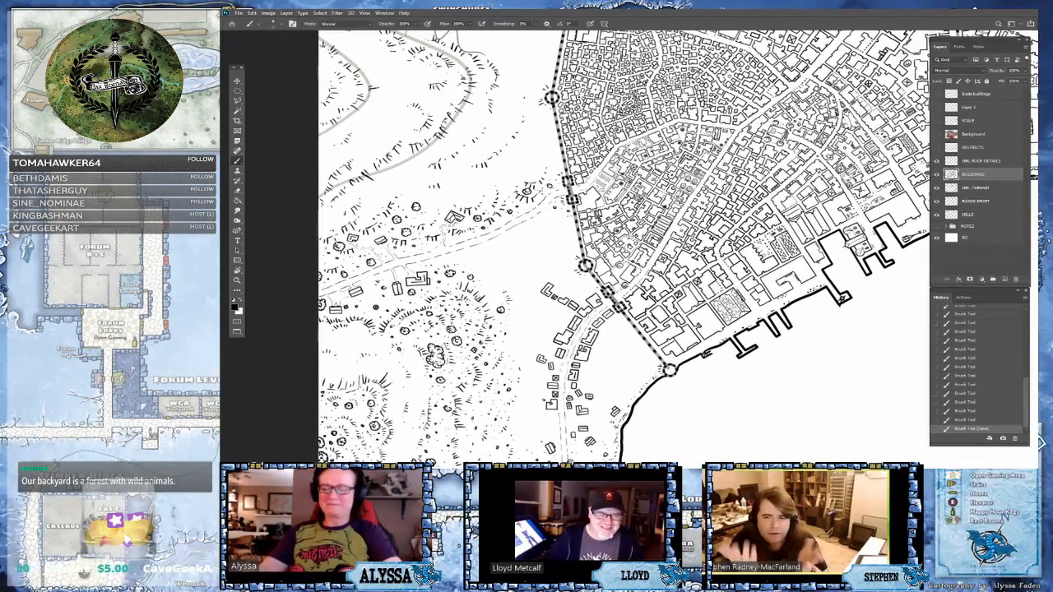
scroll(898, 422, down, 2)
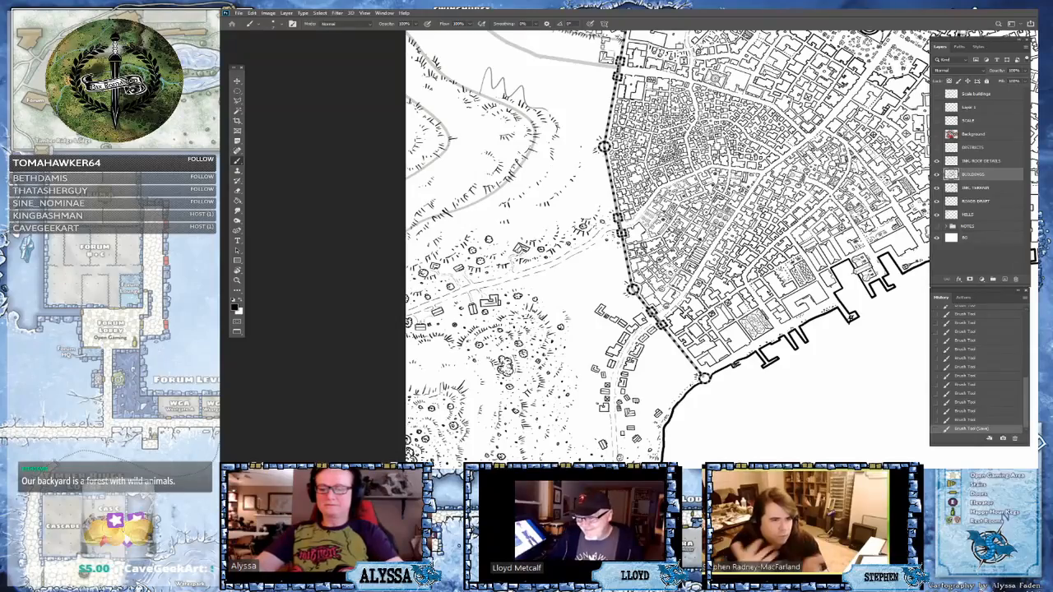
scroll(646, 353, up, 1)
scroll(645, 246, up, 1)
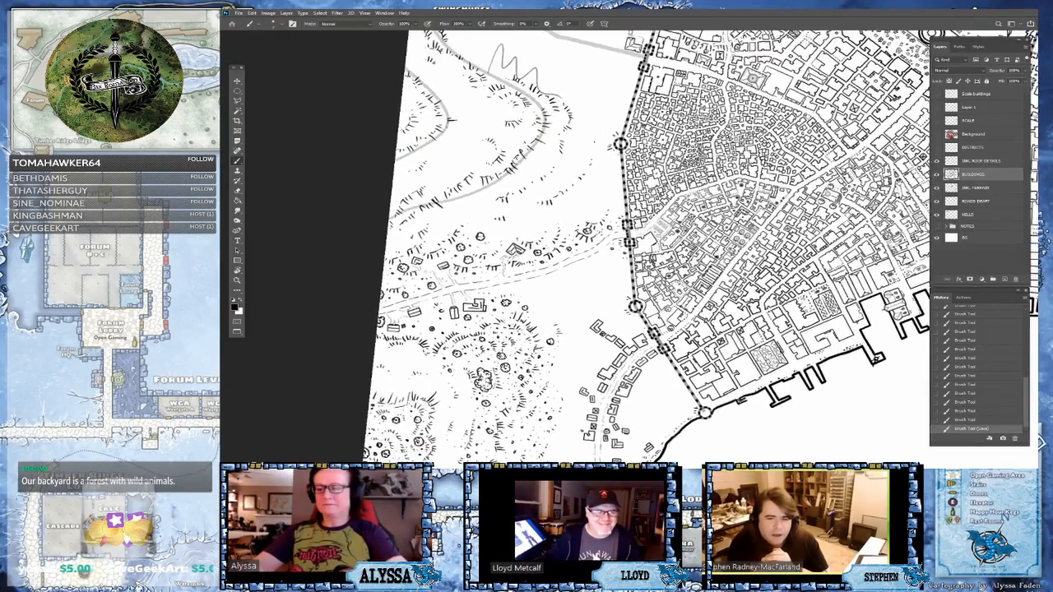
drag(646, 329, 784, 437)
scroll(630, 392, up, 3)
scroll(658, 247, up, 2)
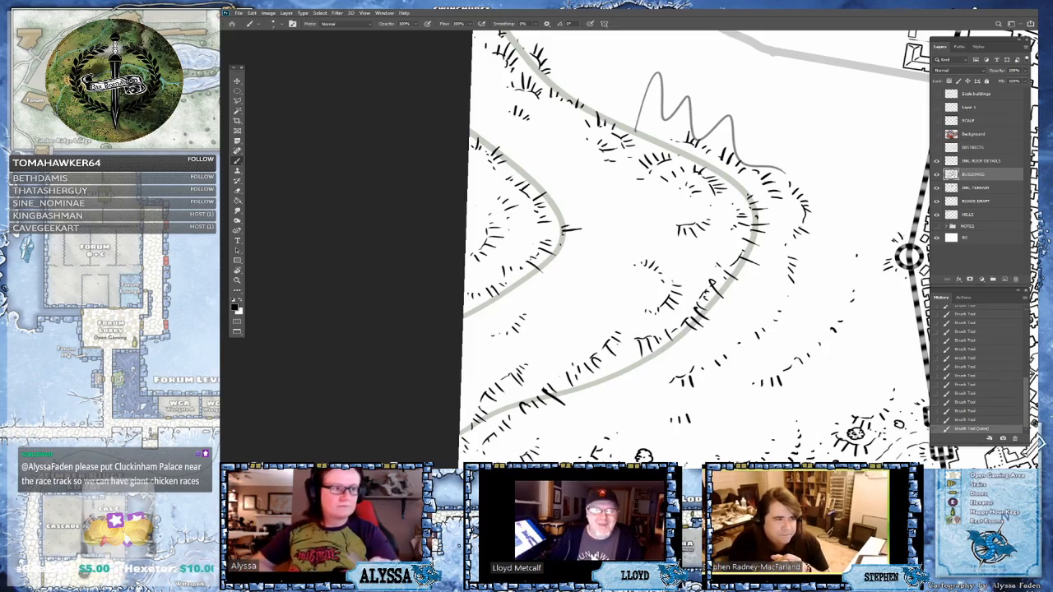
- Examine the countryside outside the city's western and north-western wall, from the lower hills up to the map's corner
scroll(699, 247, down, 5)
scroll(700, 246, up, 3)
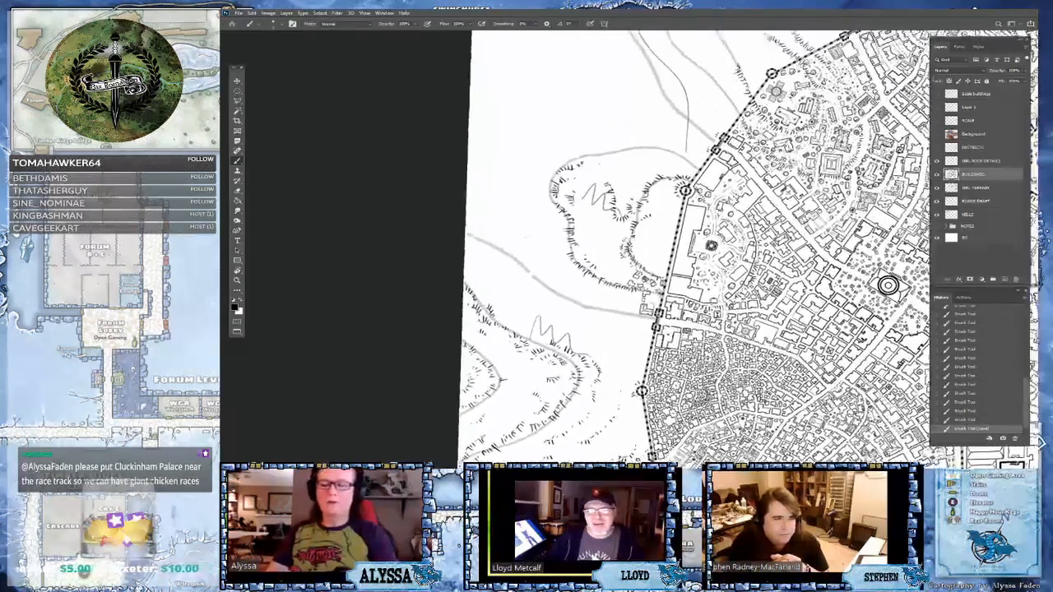
scroll(560, 411, down, 3)
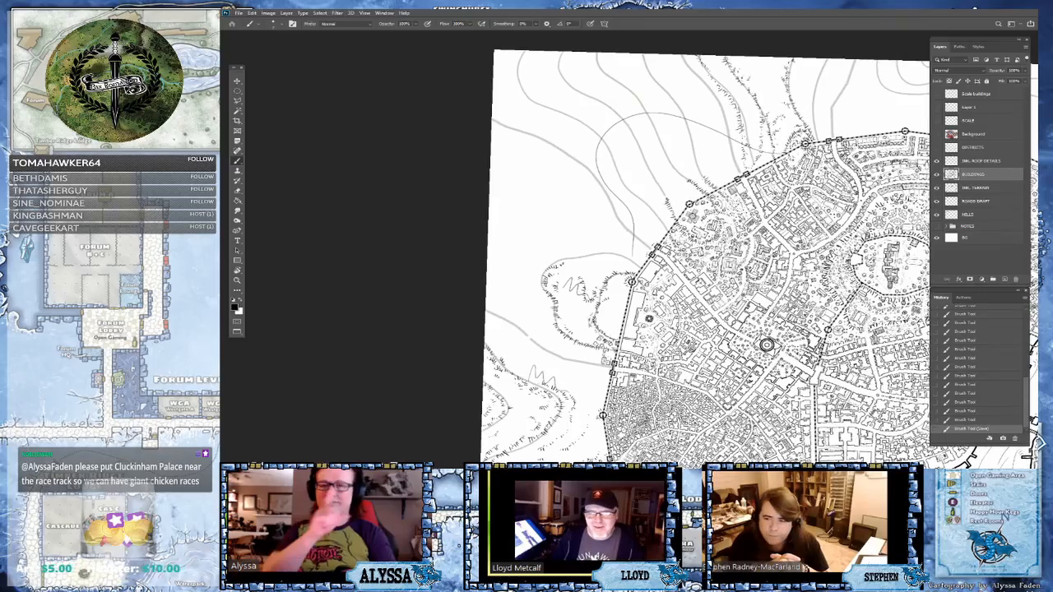
scroll(699, 247, down, 2)
scroll(600, 345, up, 4)
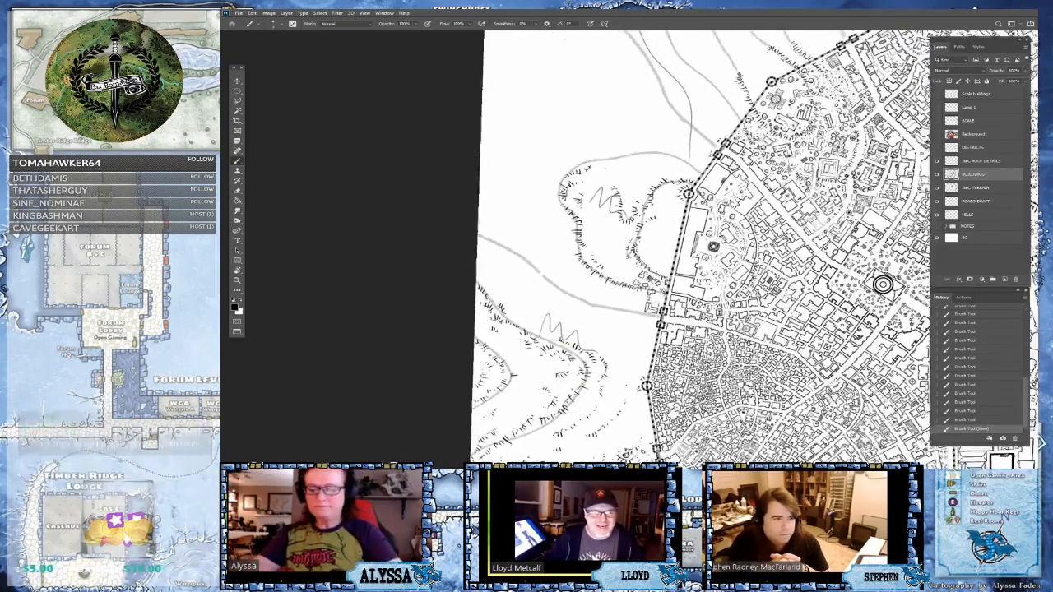
scroll(699, 247, down, 3)
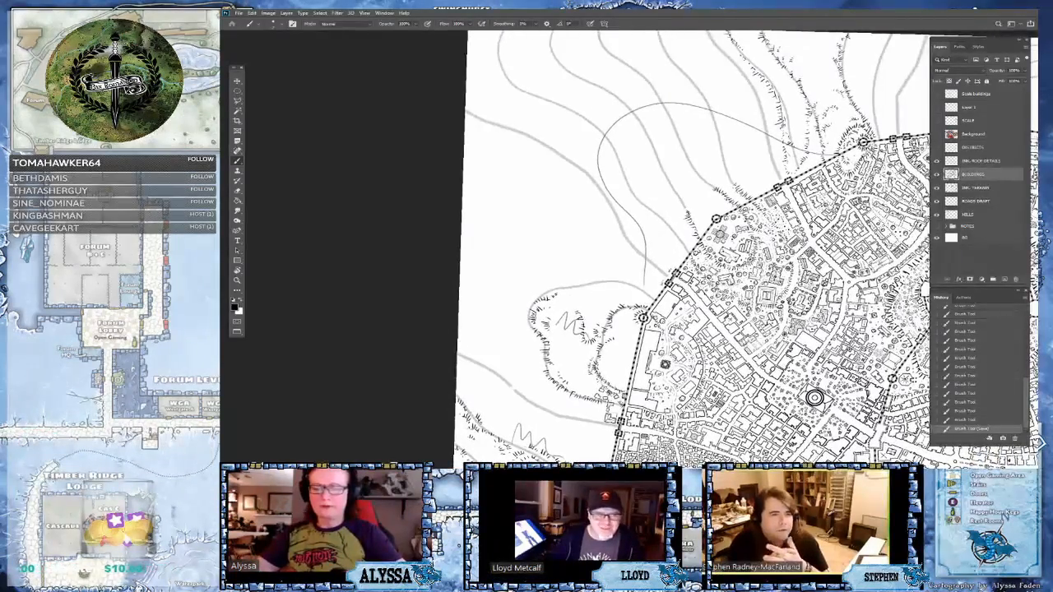
scroll(699, 247, up, 4)
scroll(699, 246, up, 2)
scroll(732, 386, up, 2)
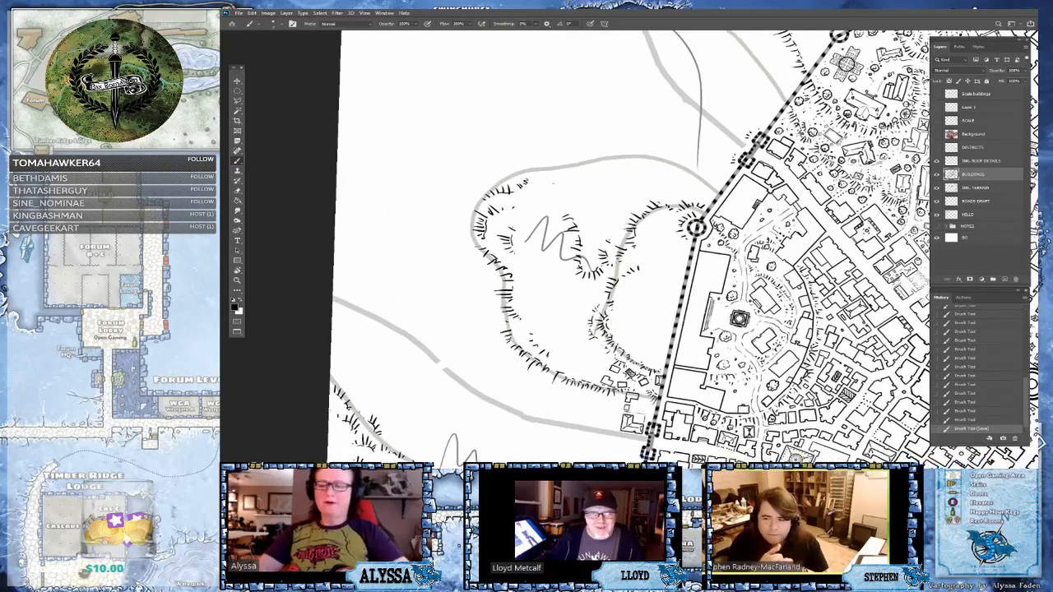
scroll(449, 214, down, 3)
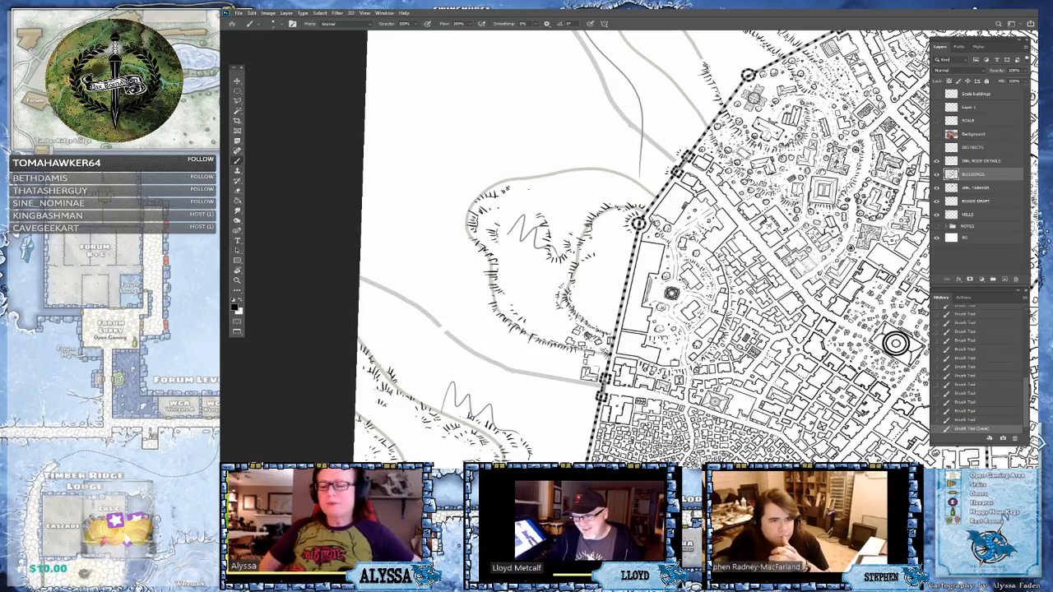
drag(700, 259, 596, 332)
scroll(596, 333, down, 3)
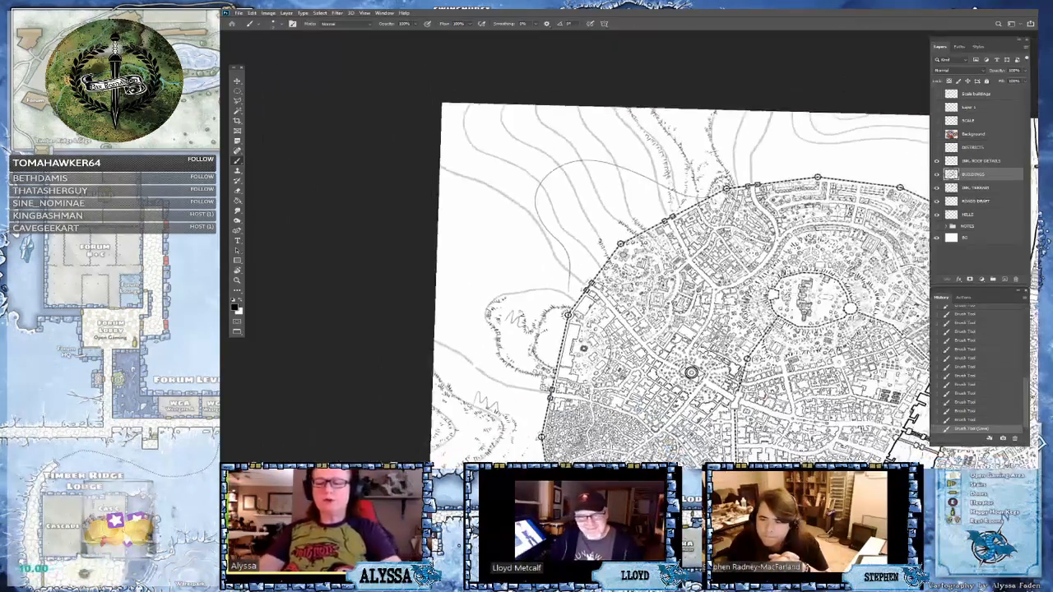
scroll(666, 272, down, 2)
scroll(667, 271, up, 4)
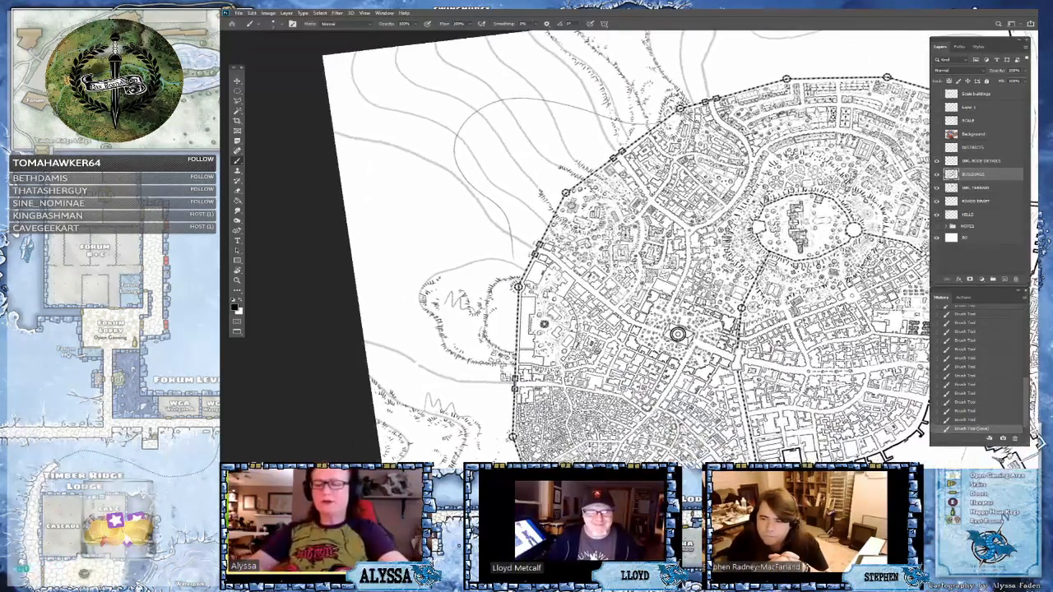
drag(677, 335, 666, 367)
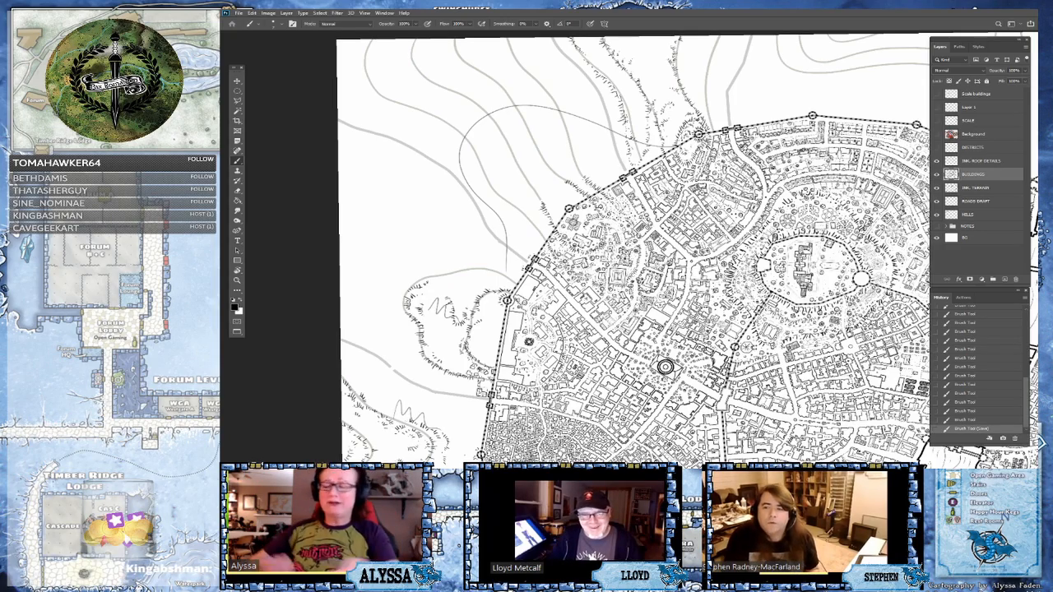
- Inspect the partly hatched hill beside the western wall's round tower and the bare slopes north of it
scroll(416, 337, up, 4)
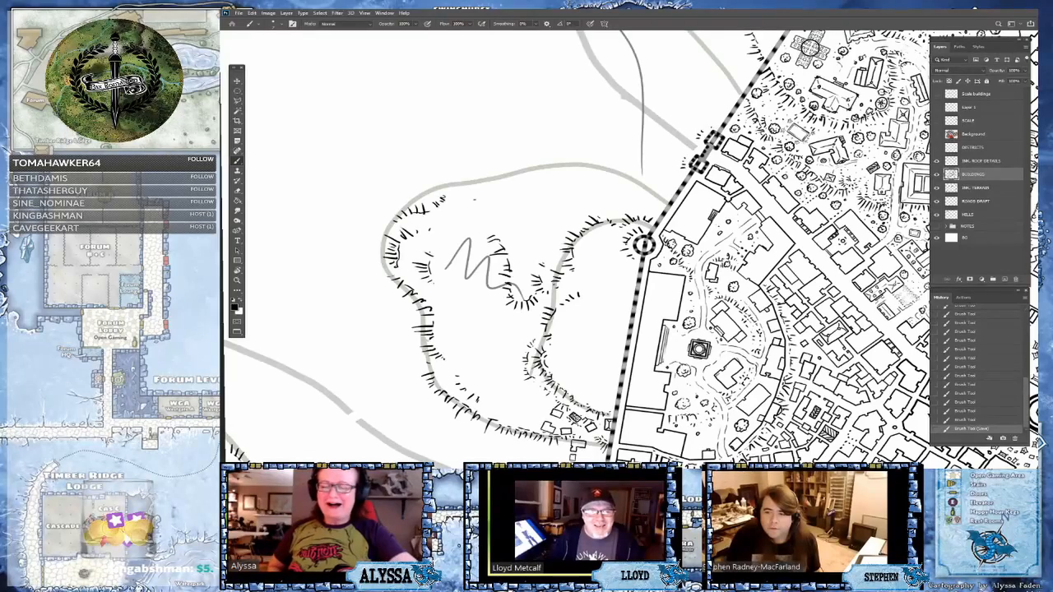
drag(576, 247, 662, 260)
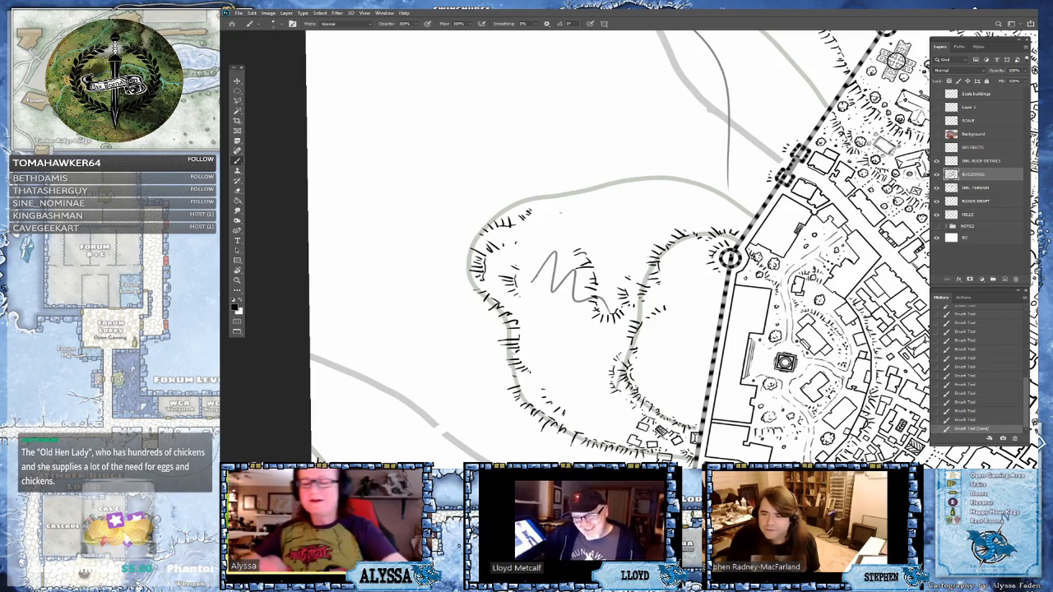
scroll(617, 249, down, 5)
scroll(617, 249, up, 3)
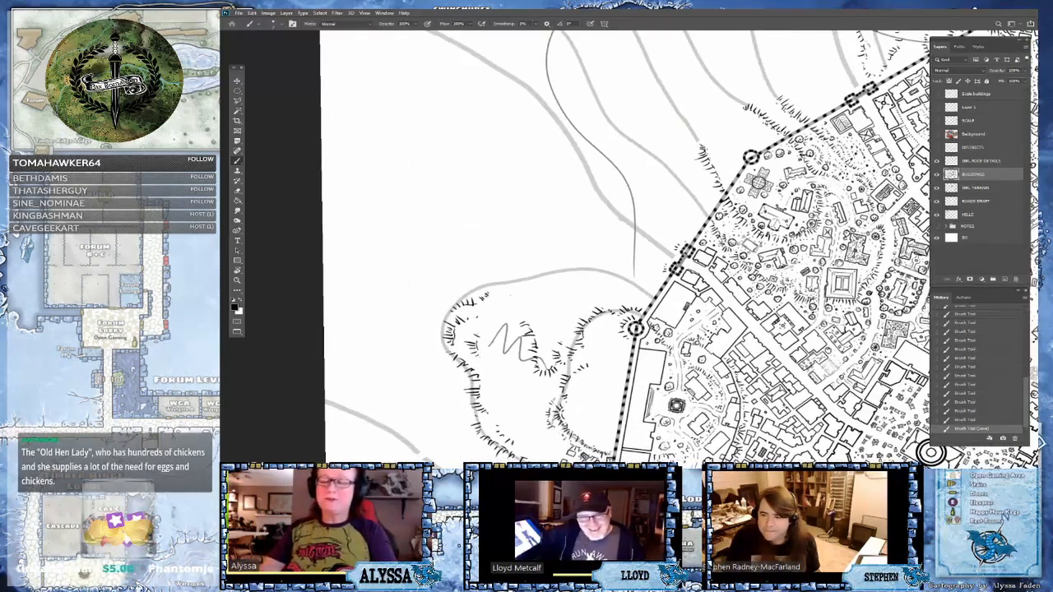
scroll(625, 249, down, 3)
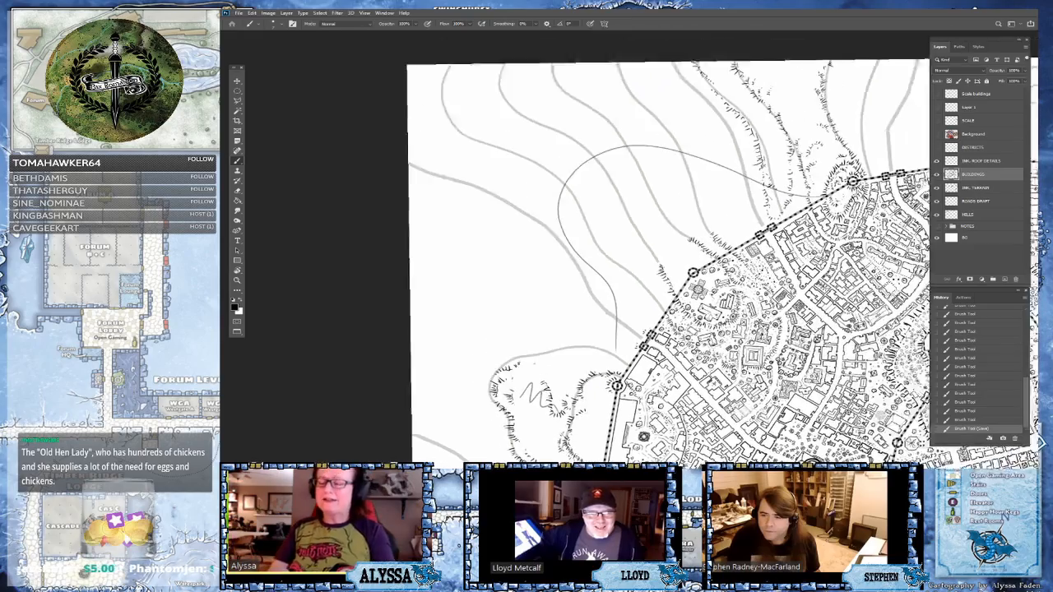
scroll(691, 329, up, 1)
scroll(575, 246, up, 4)
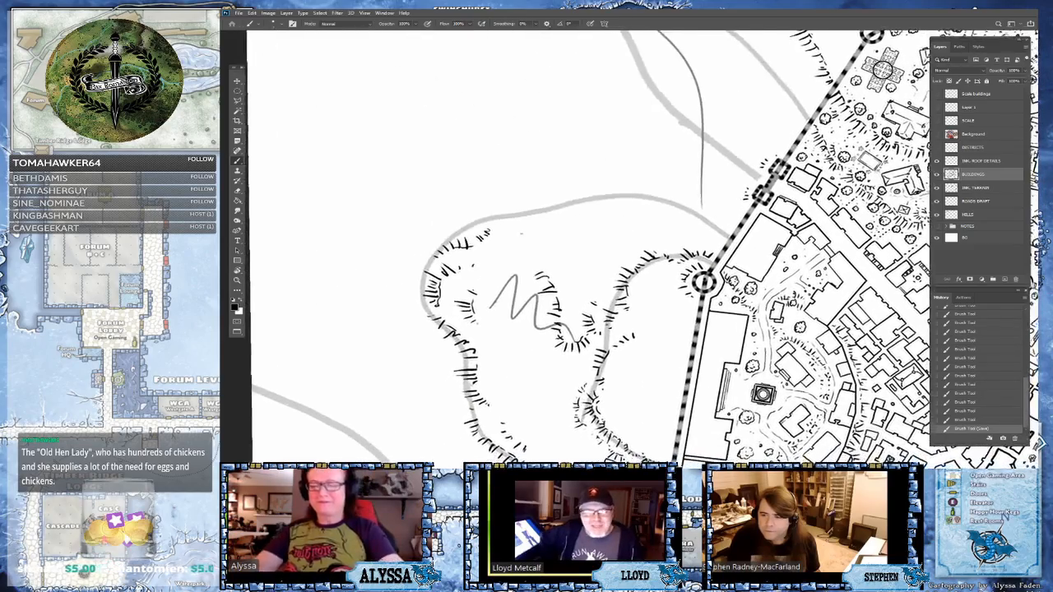
- On the hills layer, erase the grey contour guides beneath the hatched edges of the hill beside the western wall
scroll(576, 246, down, 3)
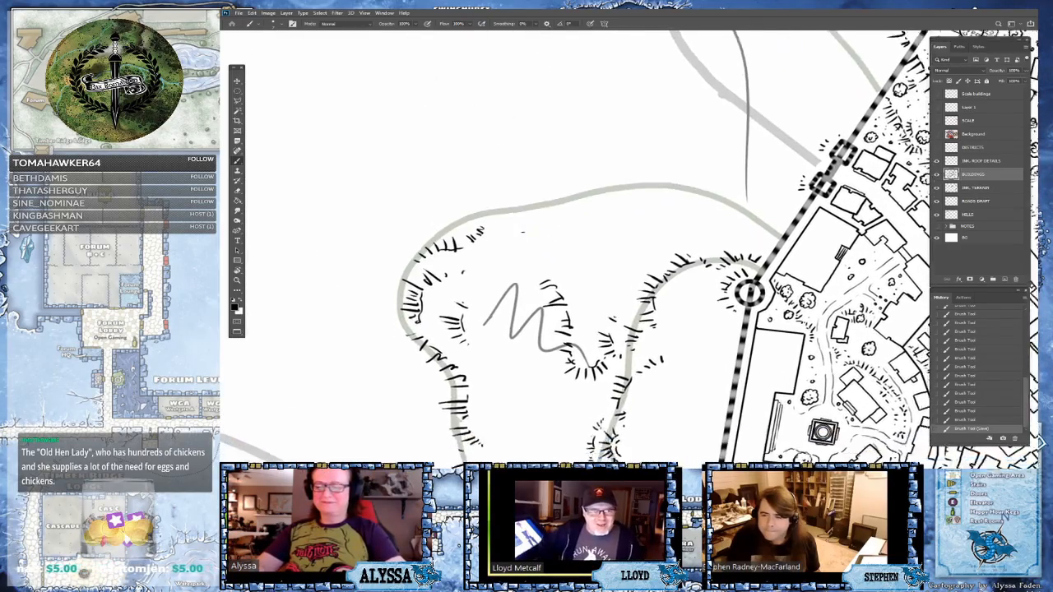
scroll(580, 177, down, 2)
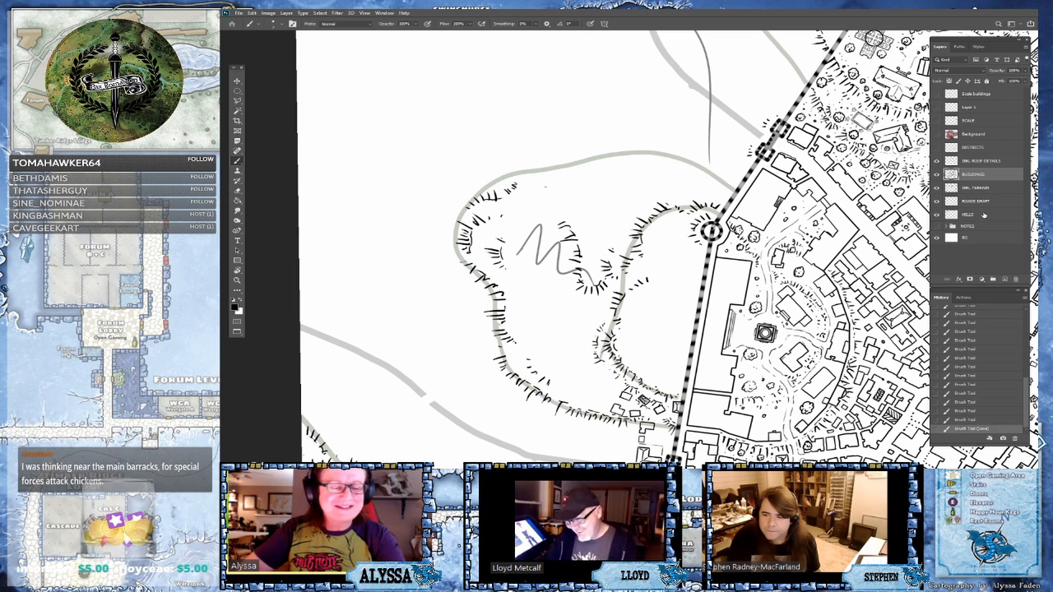
click(979, 215)
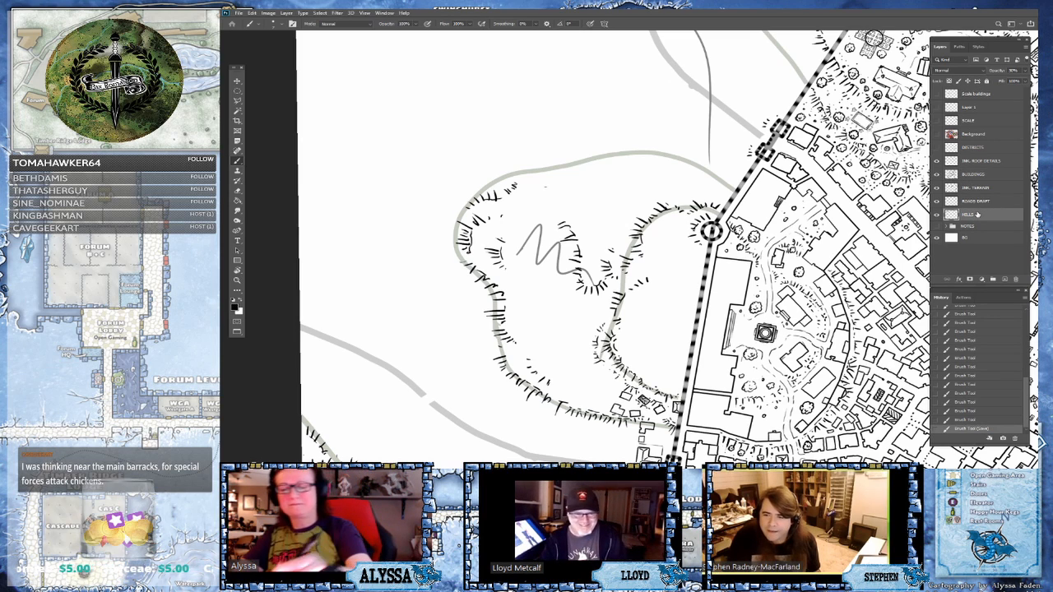
mouse_move(480, 194)
mouse_down()
mouse_move(459, 216)
mouse_move(462, 260)
mouse_move(484, 284)
mouse_move(519, 382)
mouse_move(563, 408)
mouse_move(670, 426)
mouse_move(656, 392)
mouse_move(628, 375)
mouse_move(607, 339)
mouse_move(625, 260)
mouse_move(660, 219)
mouse_move(712, 209)
mouse_up()
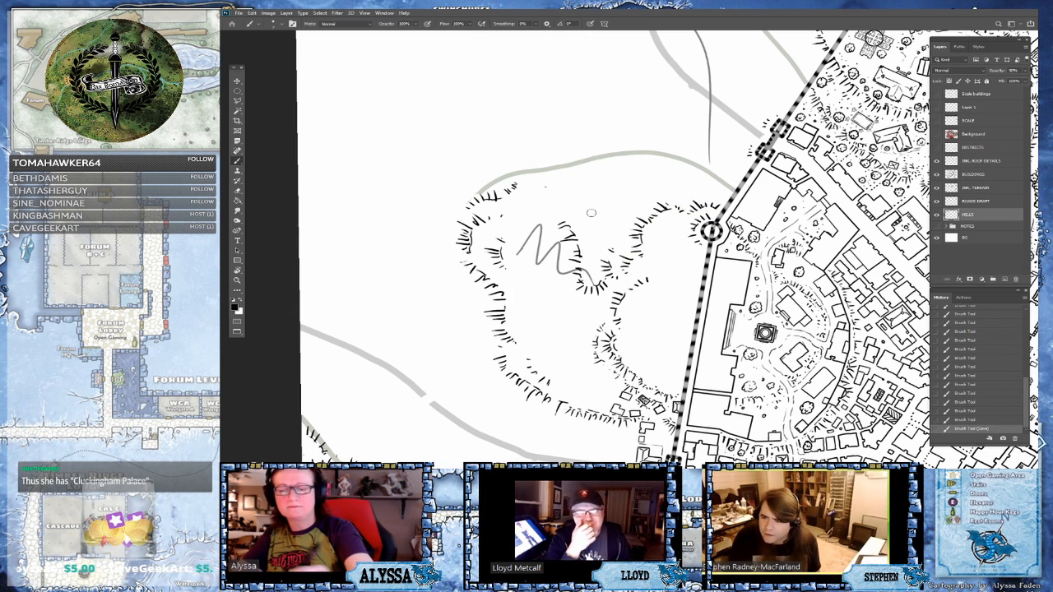
- Look over the city from the western wall across to the river bridges and the fortified harbour on the far bank
mouse_move(622, 281)
mouse_down()
mouse_move(631, 325)
mouse_move(392, 287)
mouse_up()
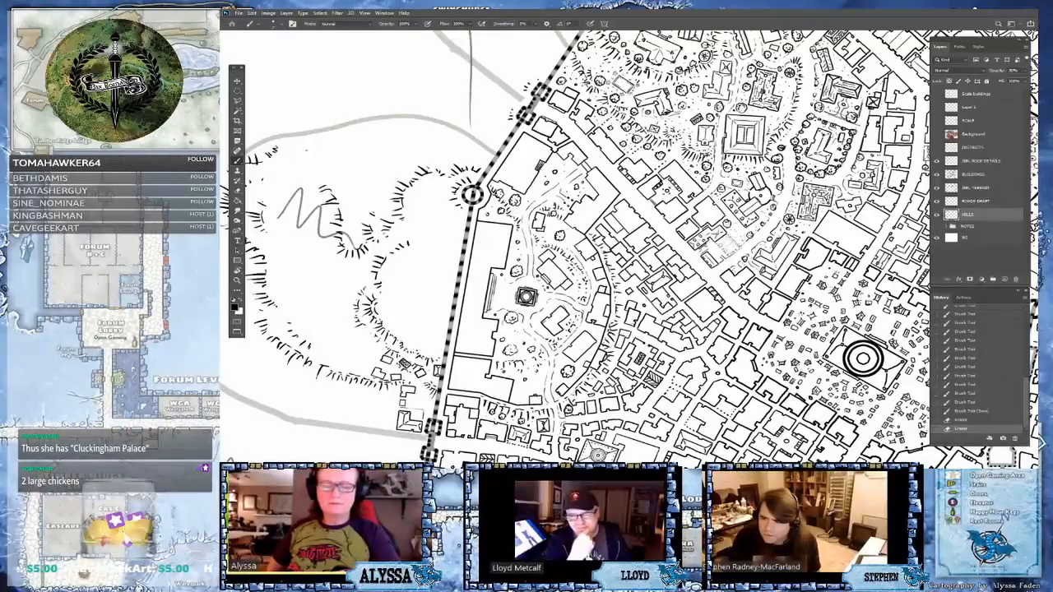
scroll(594, 278, down, 3)
drag(594, 278, 453, 214)
drag(562, 170, 482, 189)
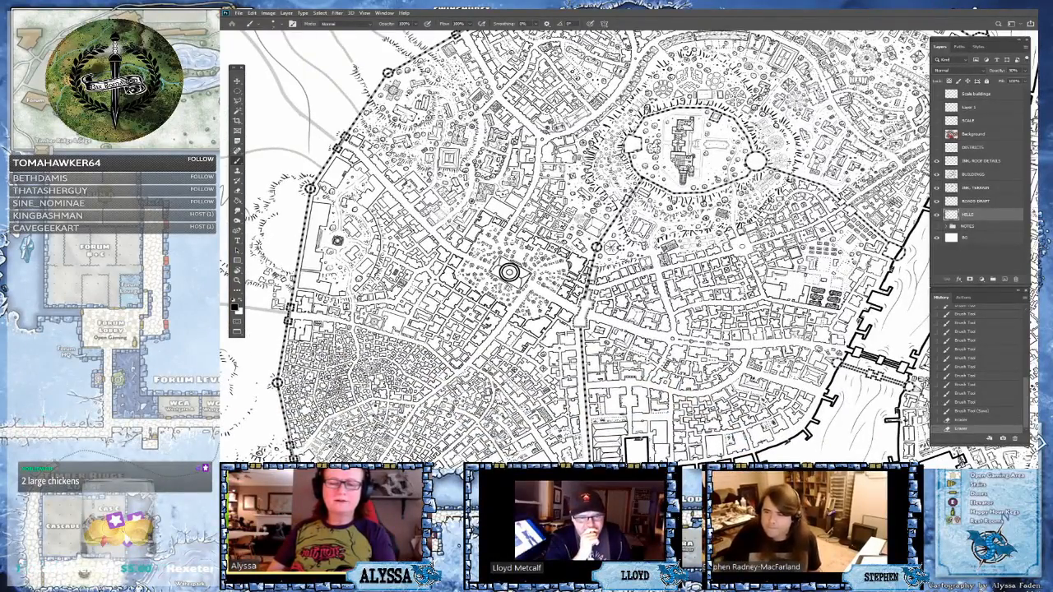
drag(493, 346, 515, 345)
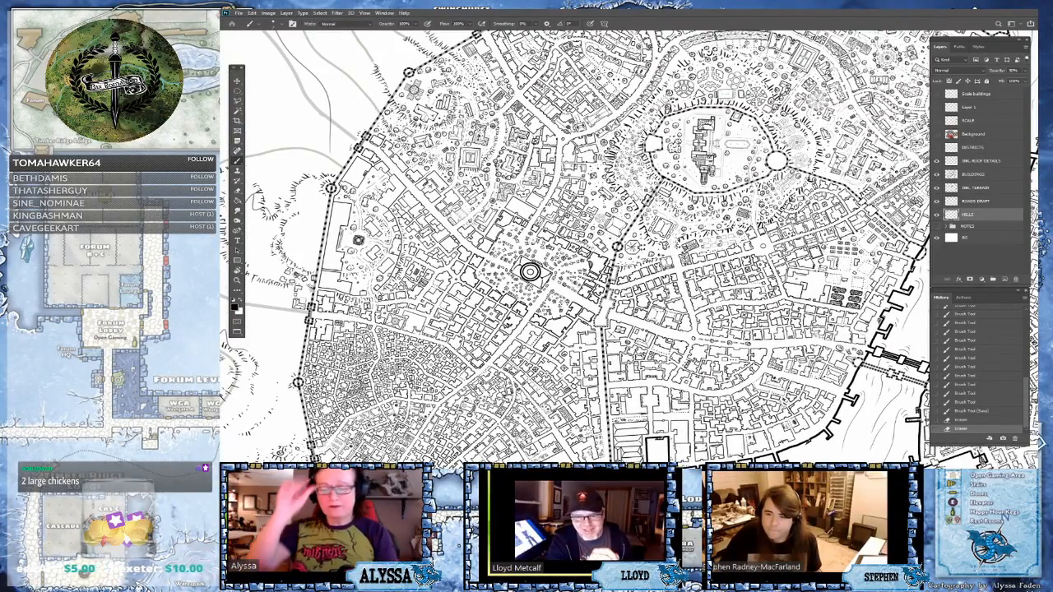
drag(856, 370, 543, 239)
scroll(745, 424, up, 3)
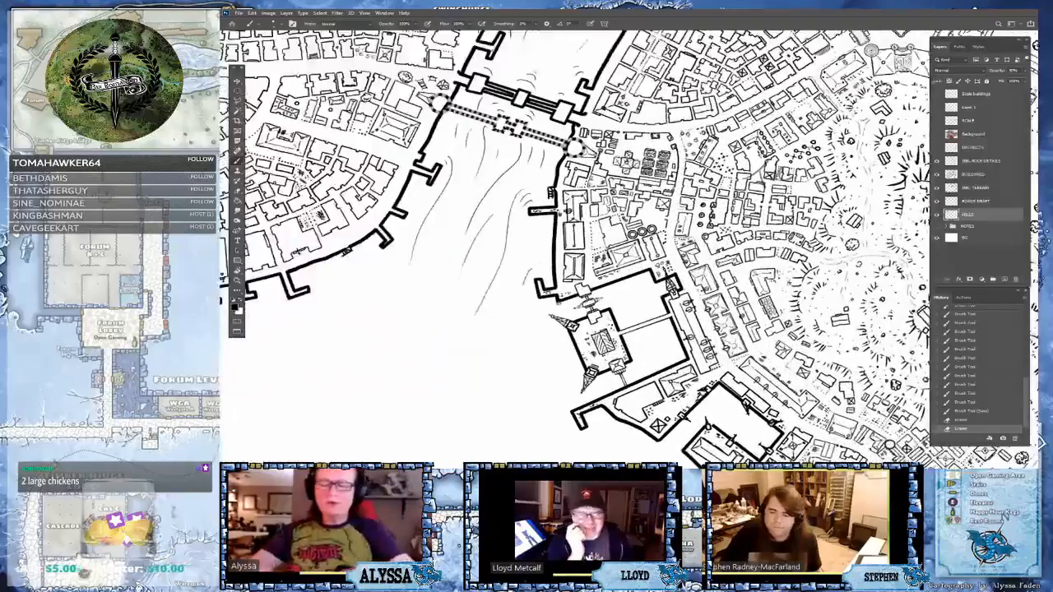
drag(487, 313, 574, 262)
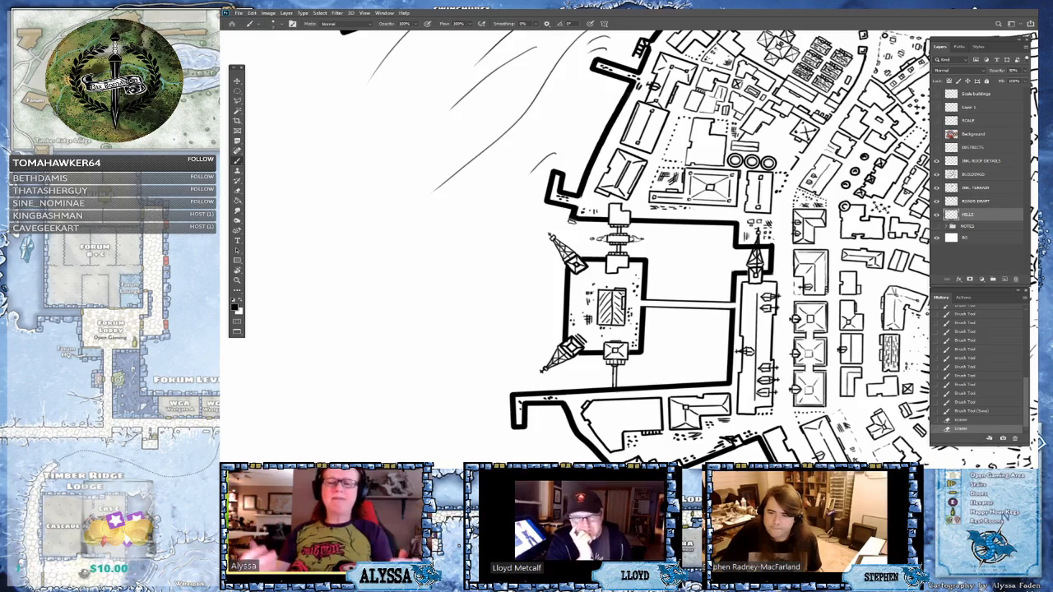
scroll(576, 247, down, 3)
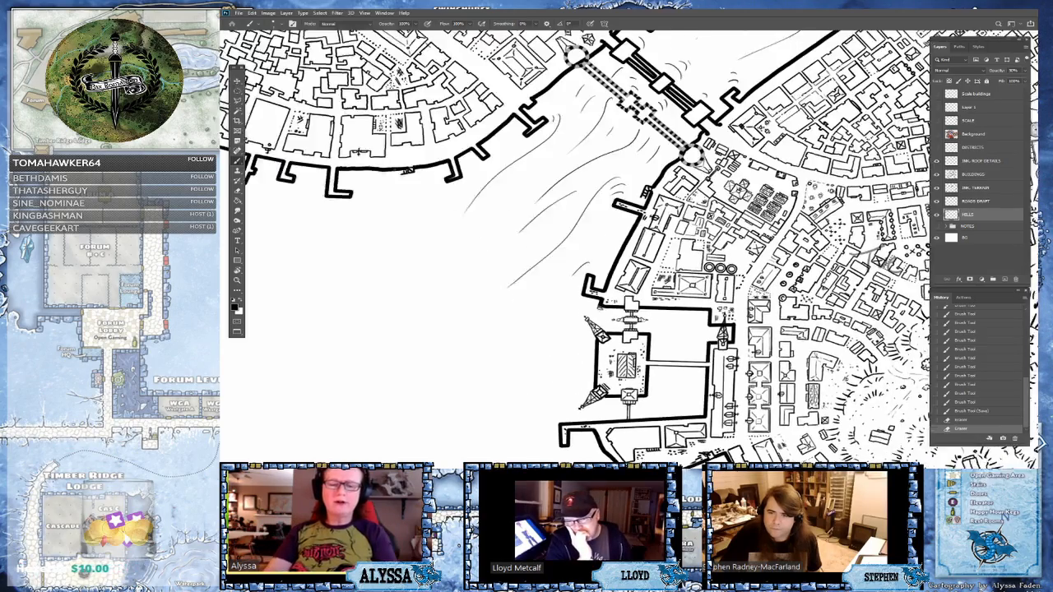
- Survey the waterfront districts, the central plaza and the walled castle hill, returning to the western wall
drag(493, 181, 707, 370)
scroll(576, 246, down, 1)
scroll(628, 346, up, 1)
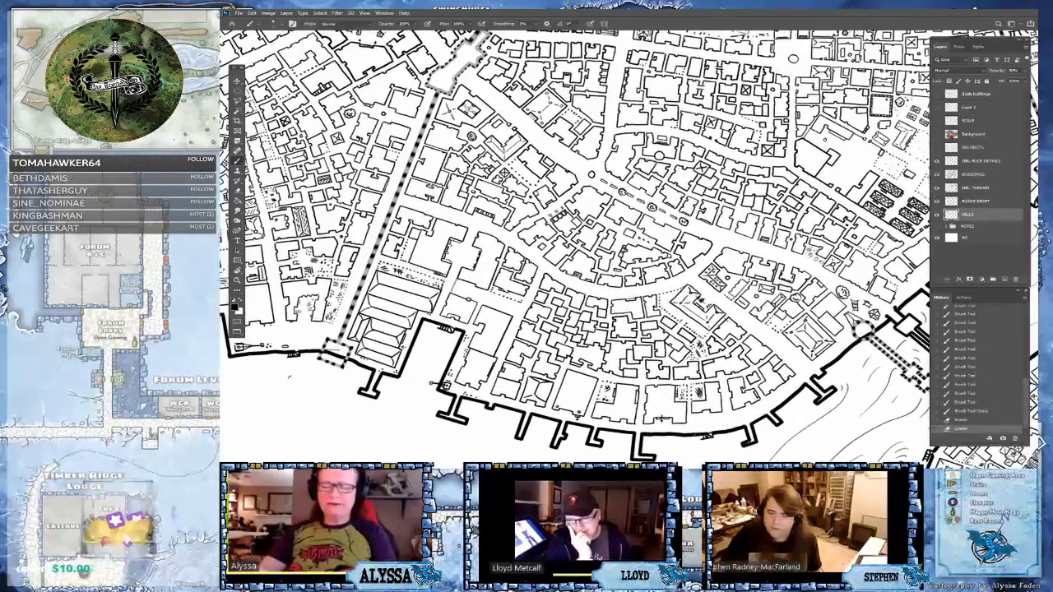
scroll(565, 346, down, 2)
scroll(565, 345, up, 2)
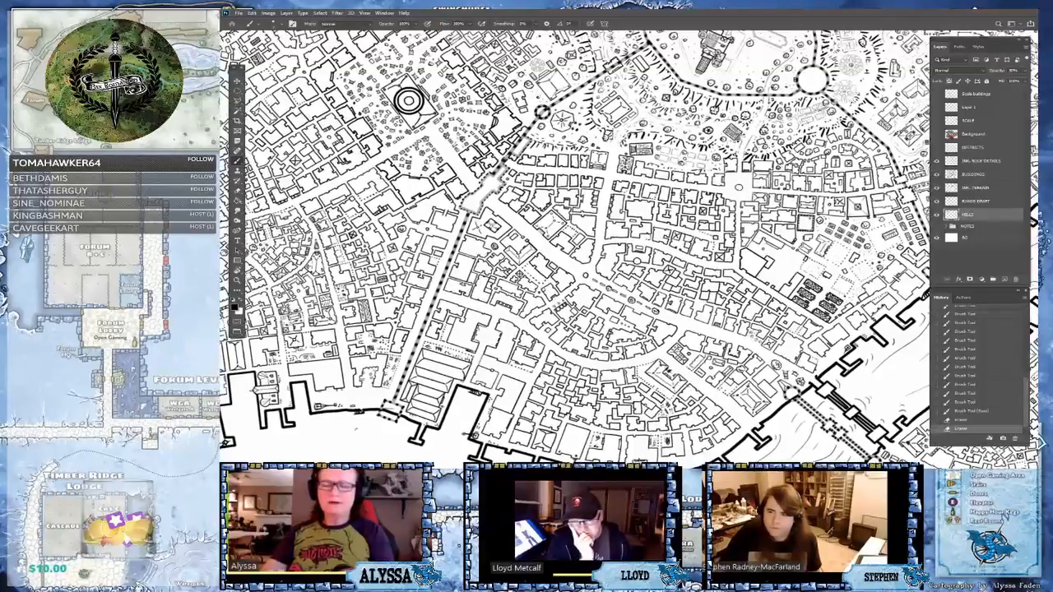
drag(510, 164, 499, 363)
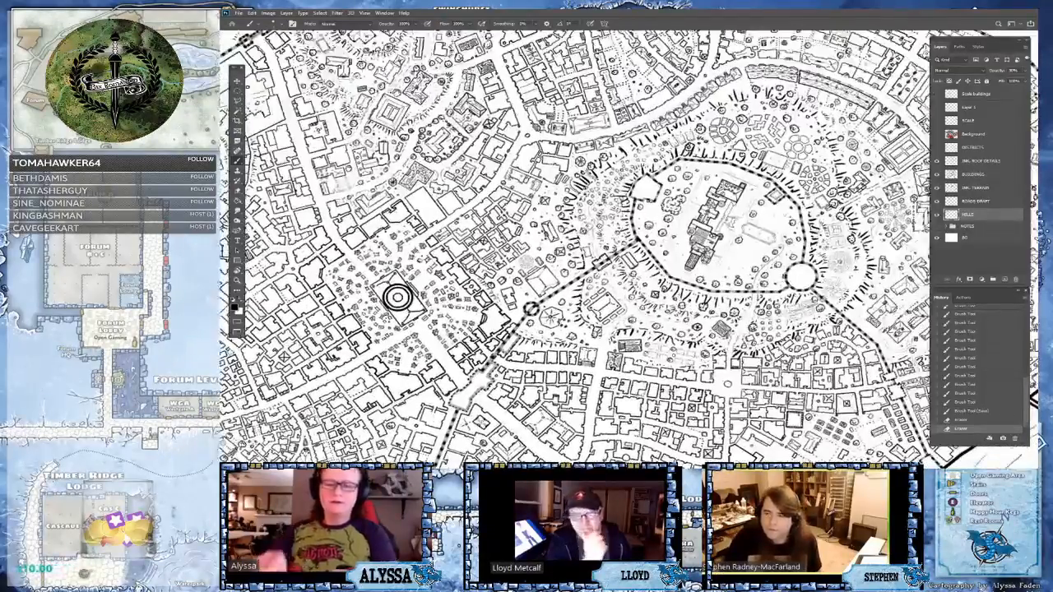
scroll(798, 263, up, 1)
drag(381, 305, 359, 457)
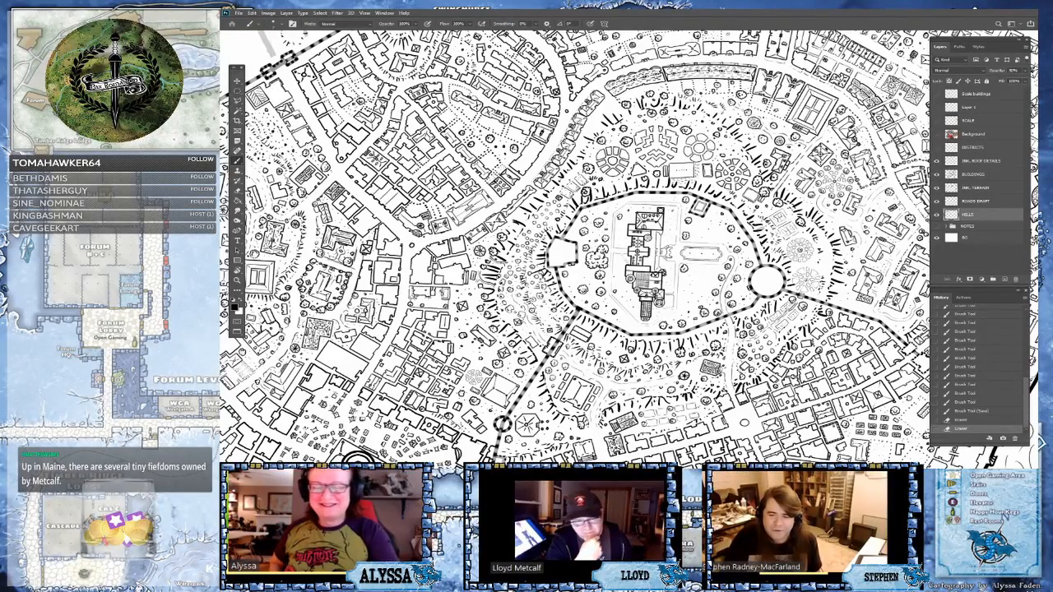
drag(359, 456, 681, 381)
drag(450, 461, 831, 328)
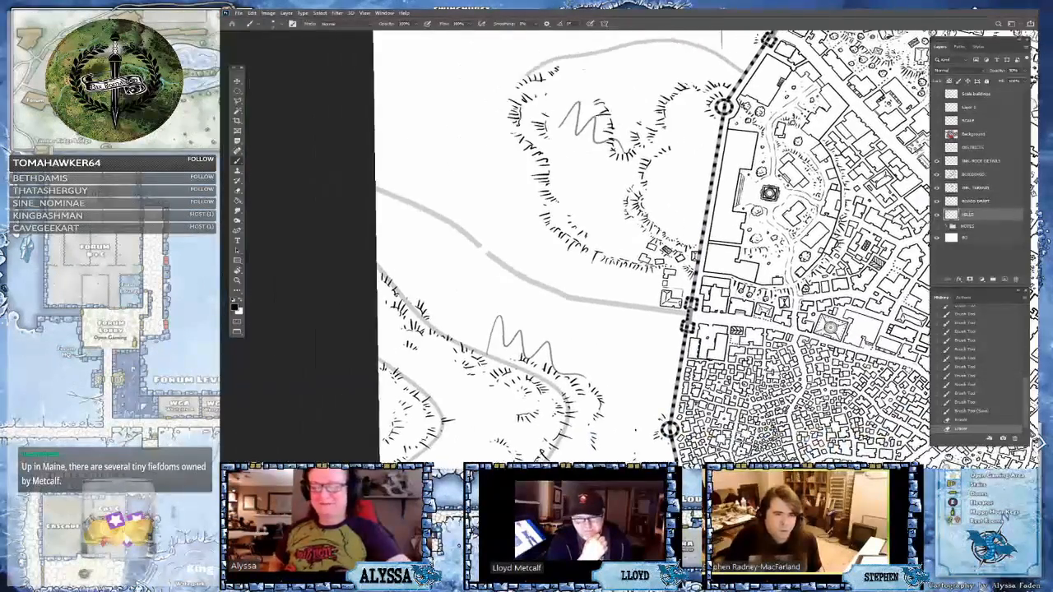
- Switch the hills, roads draft, terrain, roof details and buildings layers off and on to find which holds the zigzag guide mark
drag(690, 119, 703, 227)
scroll(703, 226, up, 3)
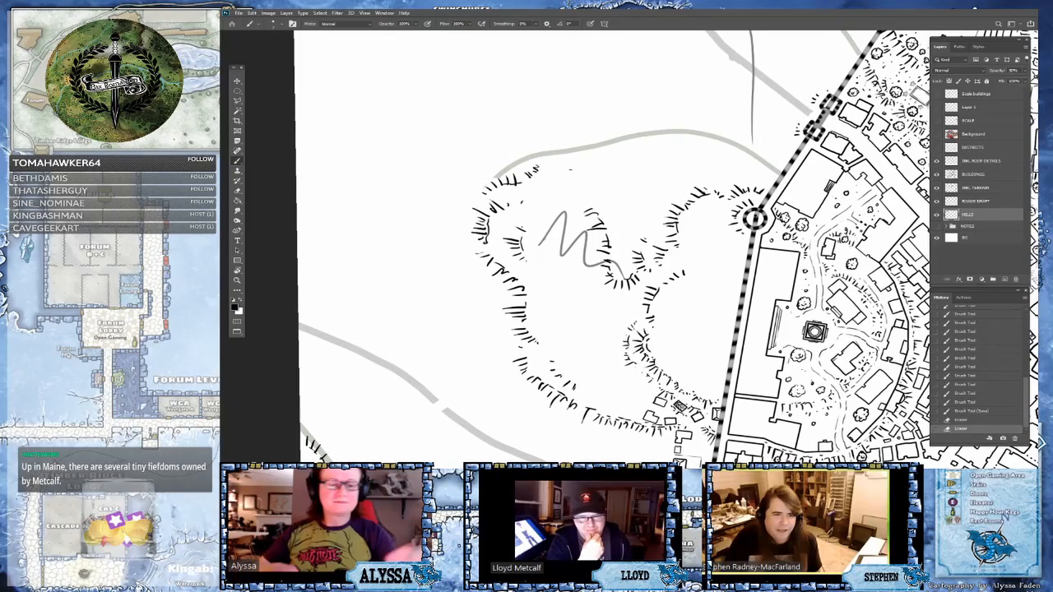
click(937, 215)
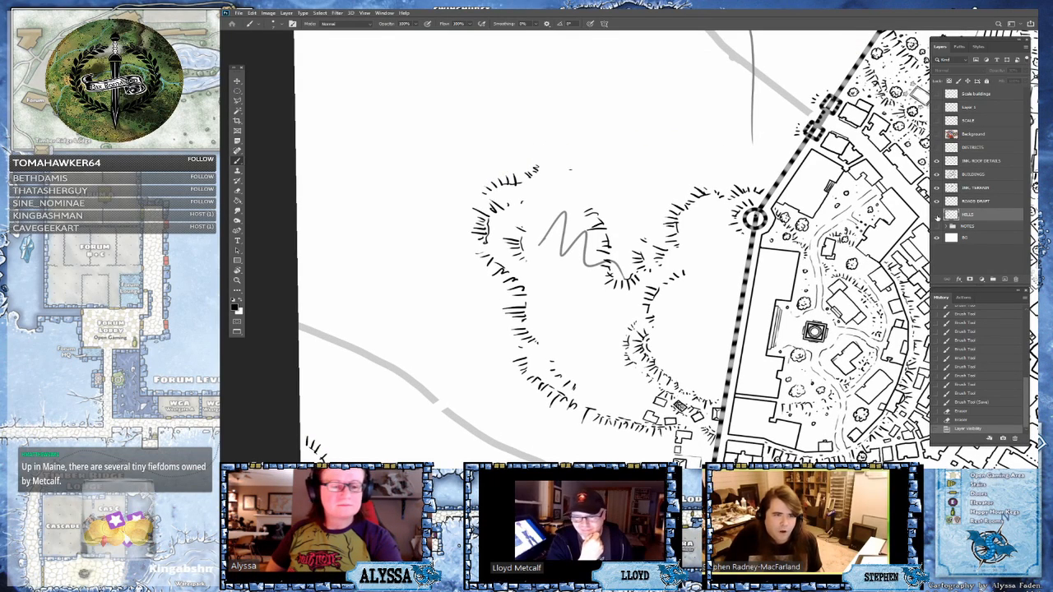
click(937, 215)
click(937, 201)
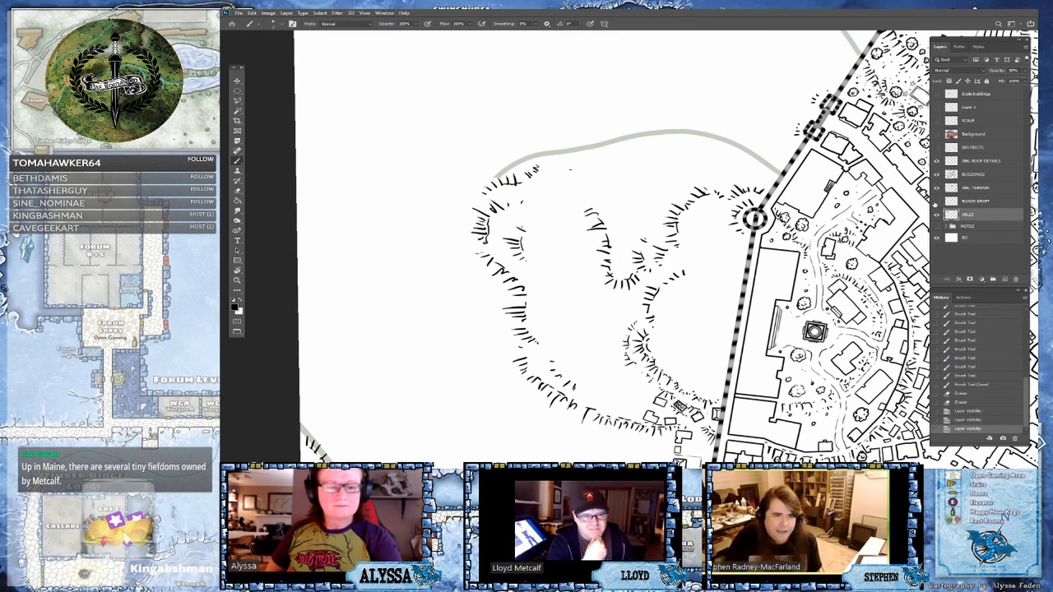
click(937, 202)
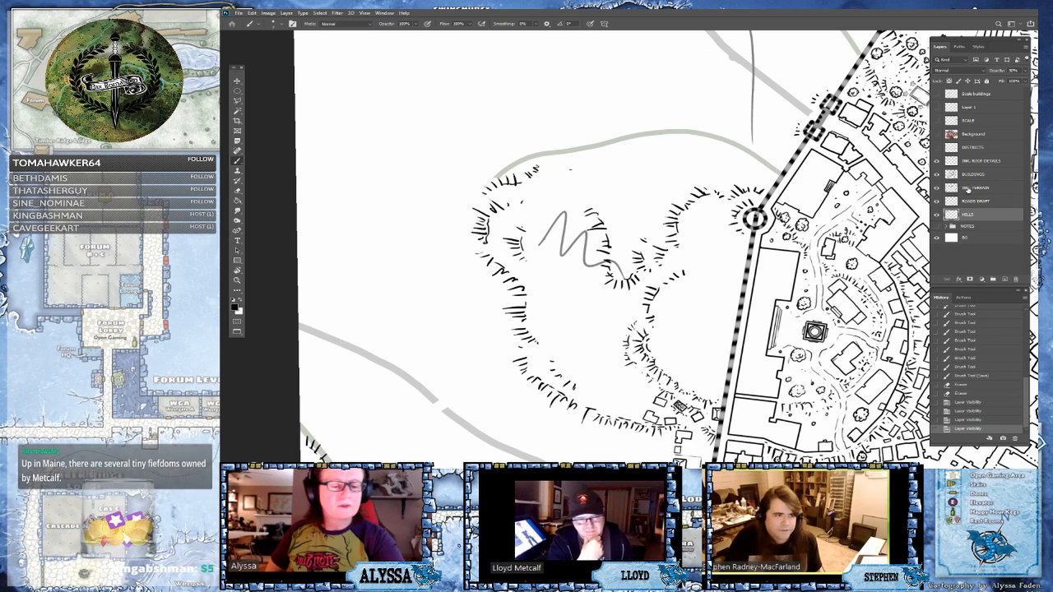
click(937, 188)
click(937, 188)
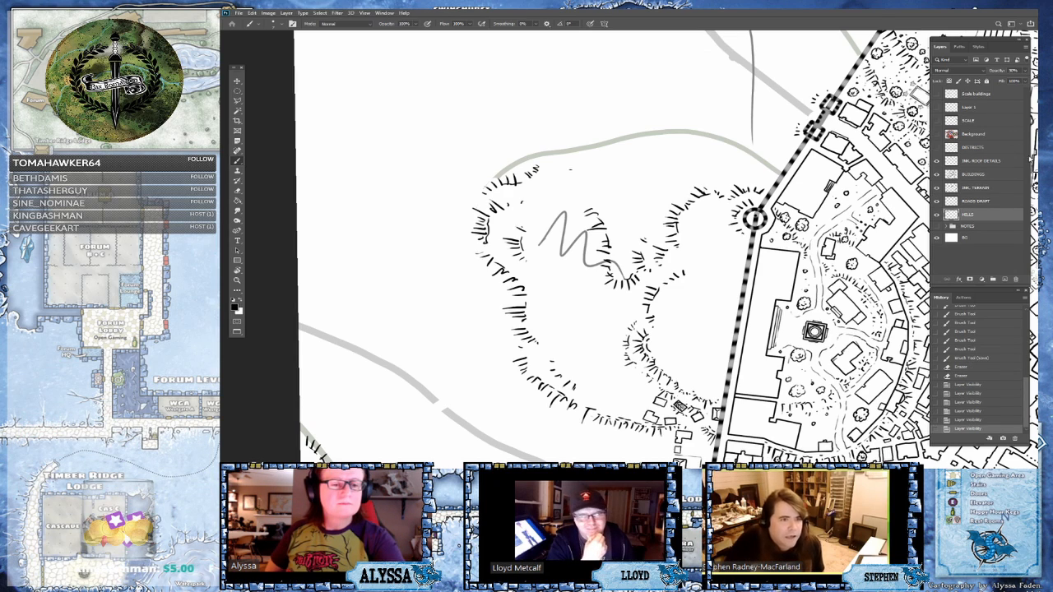
click(937, 162)
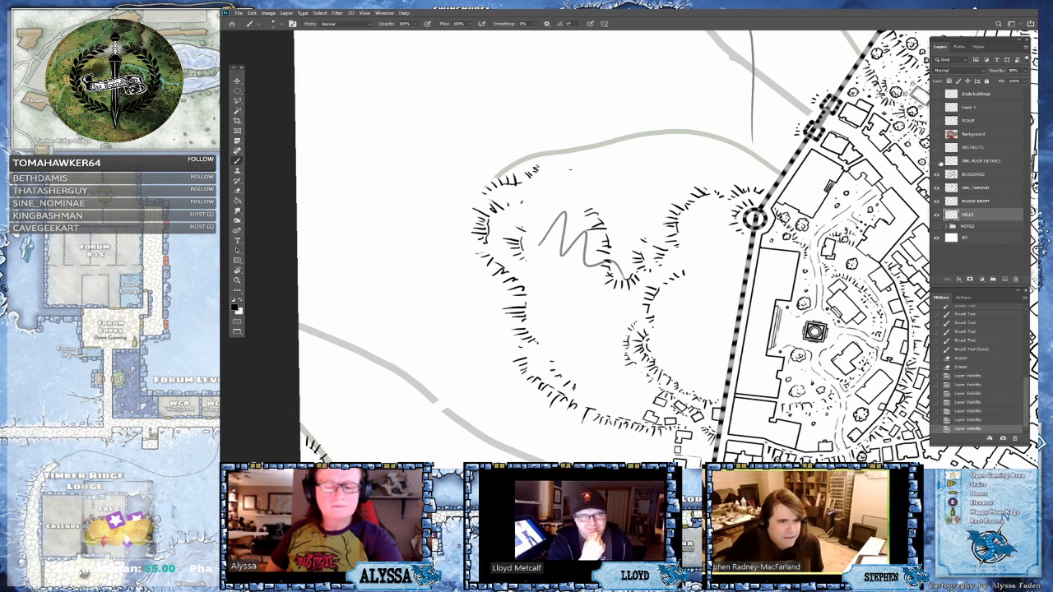
click(937, 161)
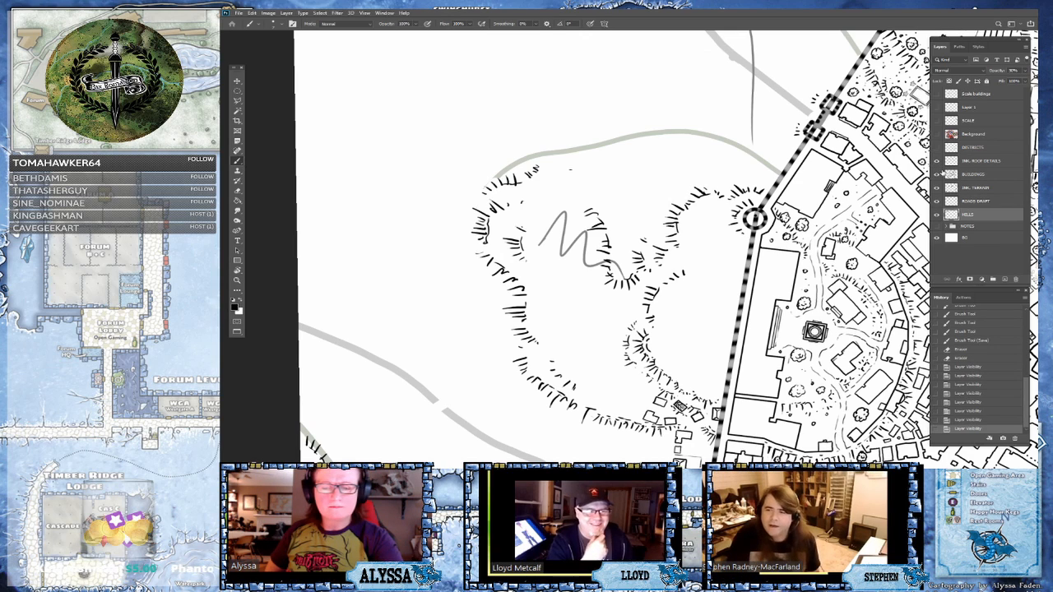
click(937, 174)
click(937, 174)
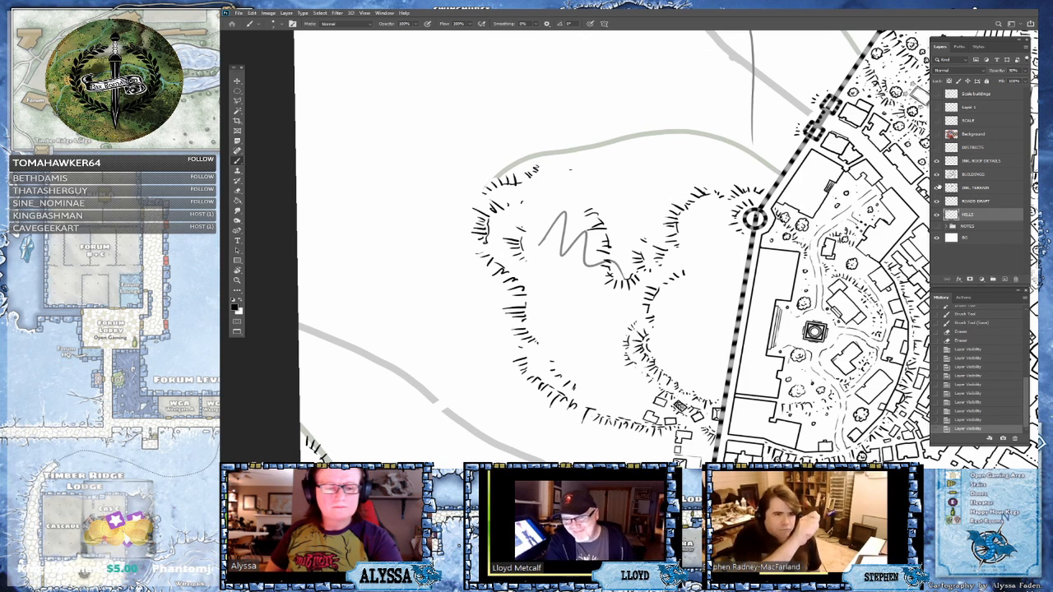
click(937, 187)
click(937, 188)
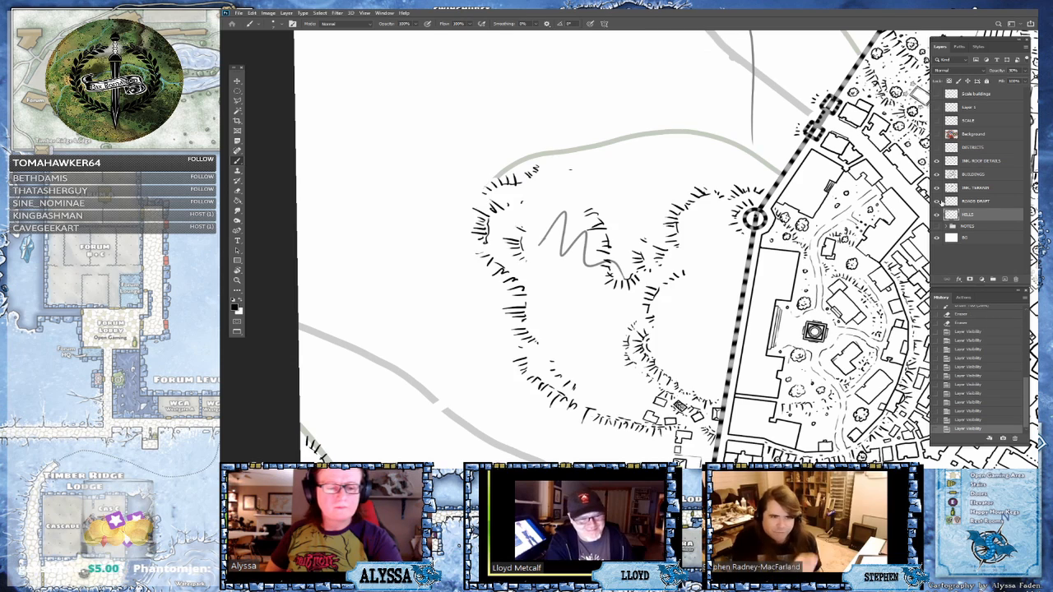
- On the roads draft layer, erase the zigzag guide mark inside the hatched hill beside the western wall
click(939, 201)
click(938, 201)
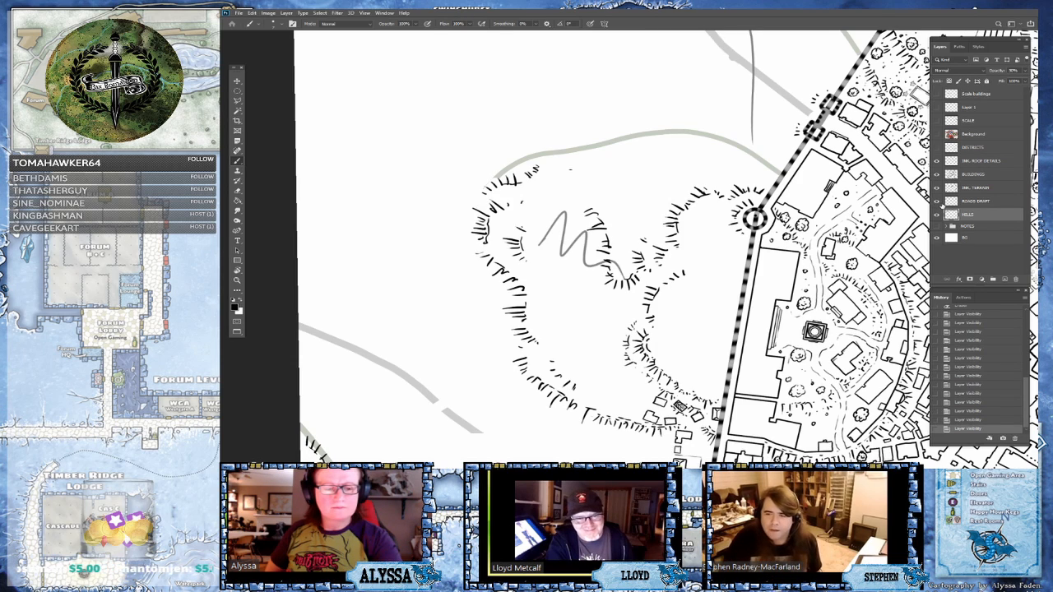
click(971, 200)
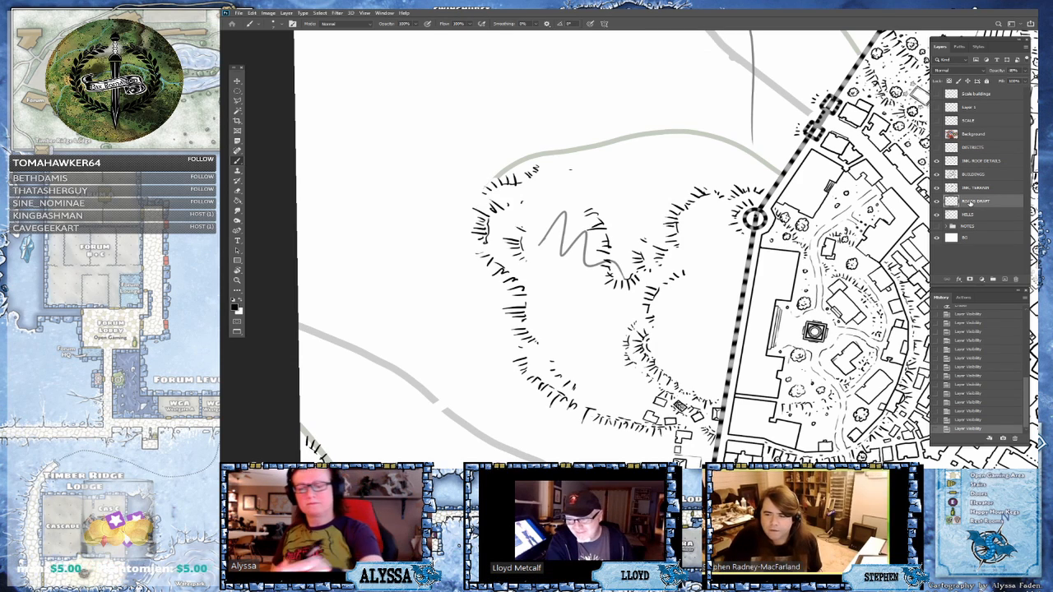
mouse_move(551, 223)
mouse_down()
mouse_move(568, 265)
mouse_move(580, 161)
mouse_move(571, 211)
mouse_move(587, 255)
mouse_move(602, 277)
mouse_move(599, 265)
mouse_move(624, 275)
mouse_move(634, 266)
mouse_move(641, 320)
mouse_up()
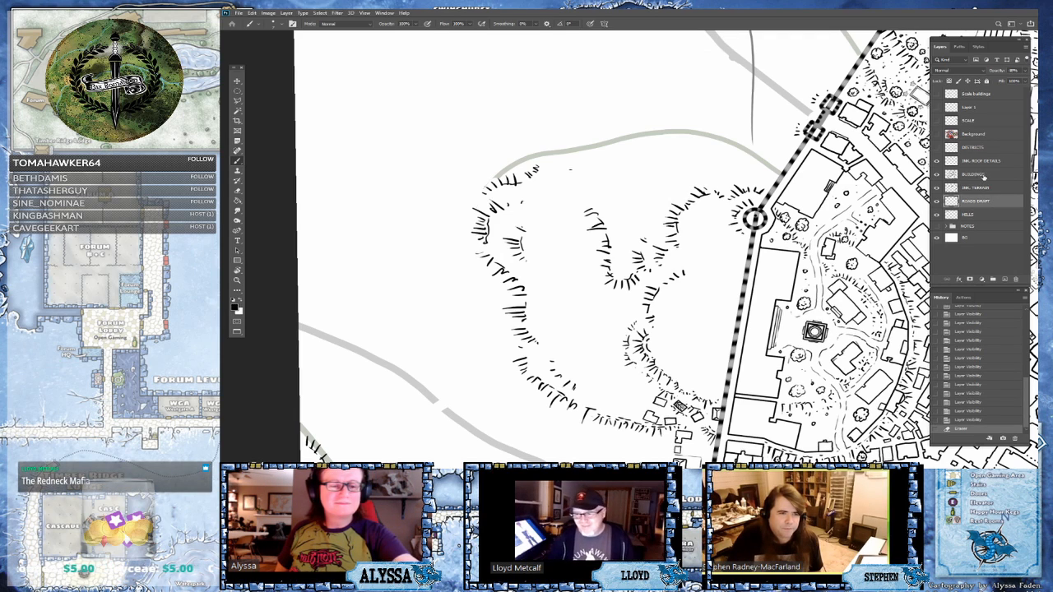
- On the buildings layer, draw a small L-shaped house outline on the hill just outside the western wall's round tower
click(983, 176)
key(ctrl+plus)
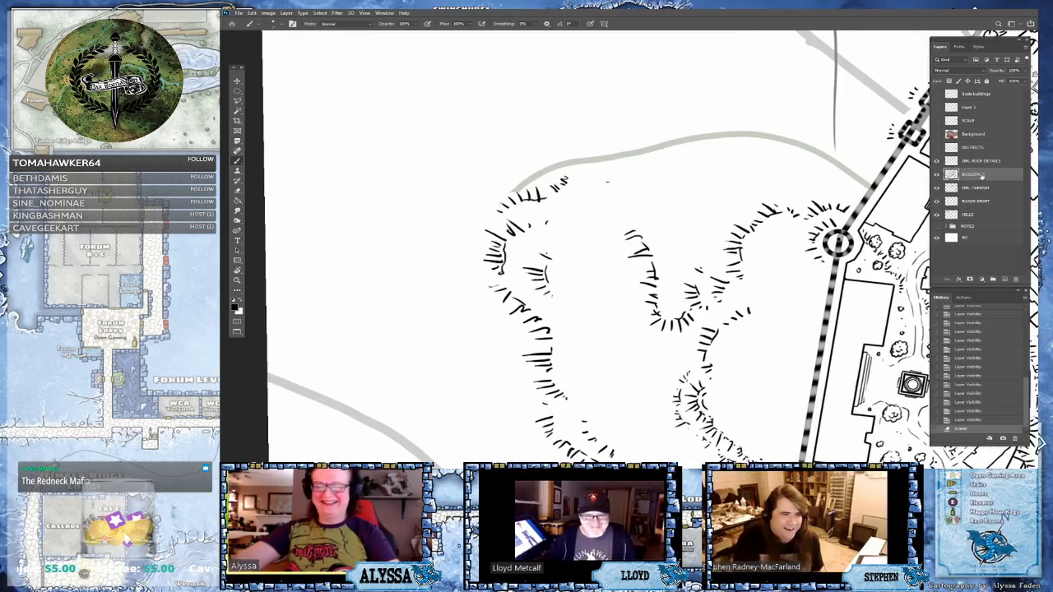
scroll(575, 247, down, 3)
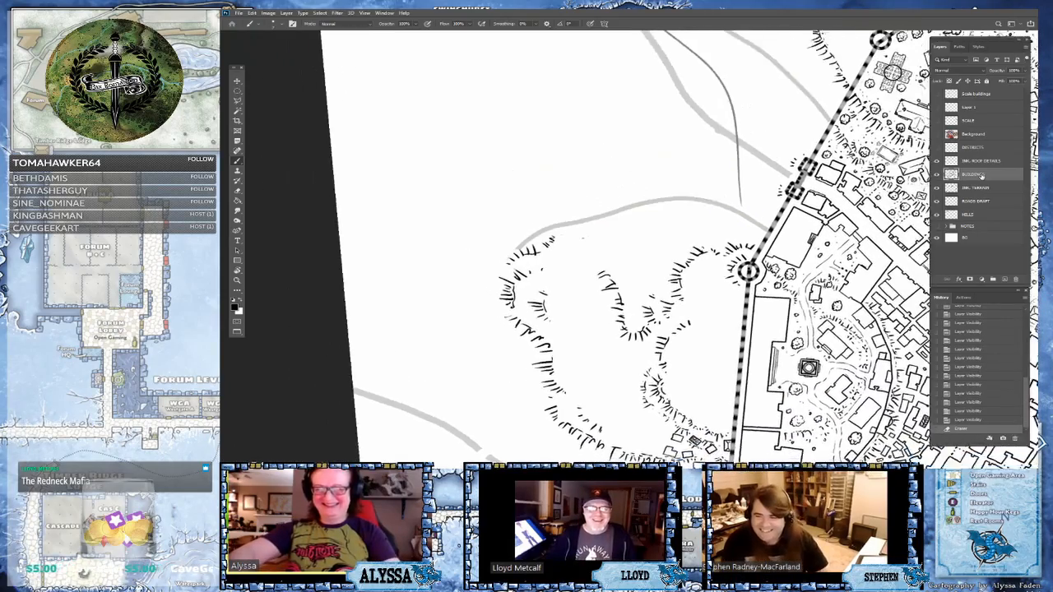
scroll(576, 246, up, 1)
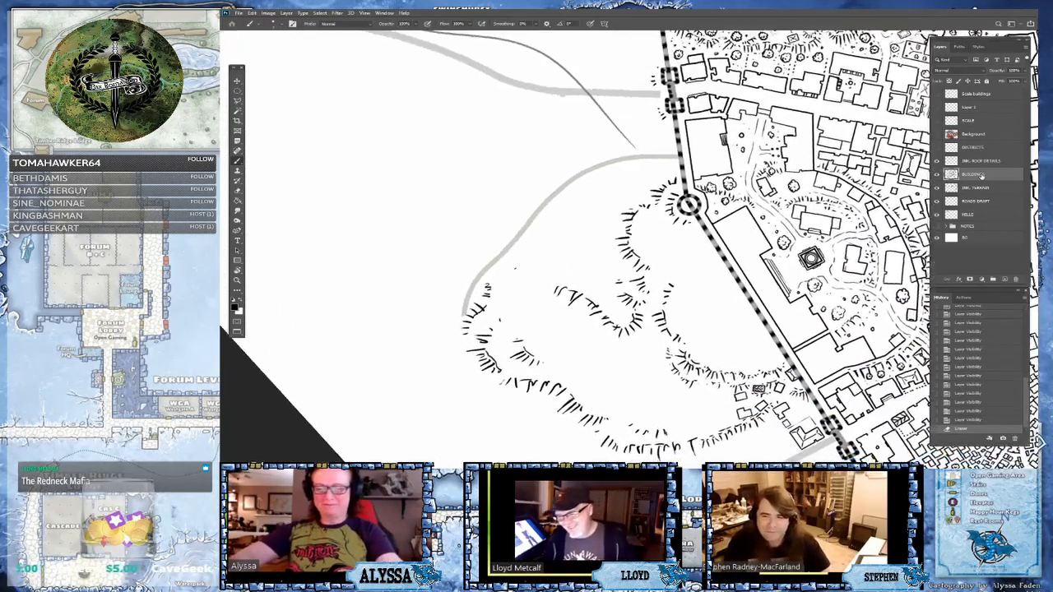
scroll(576, 246, down, 1)
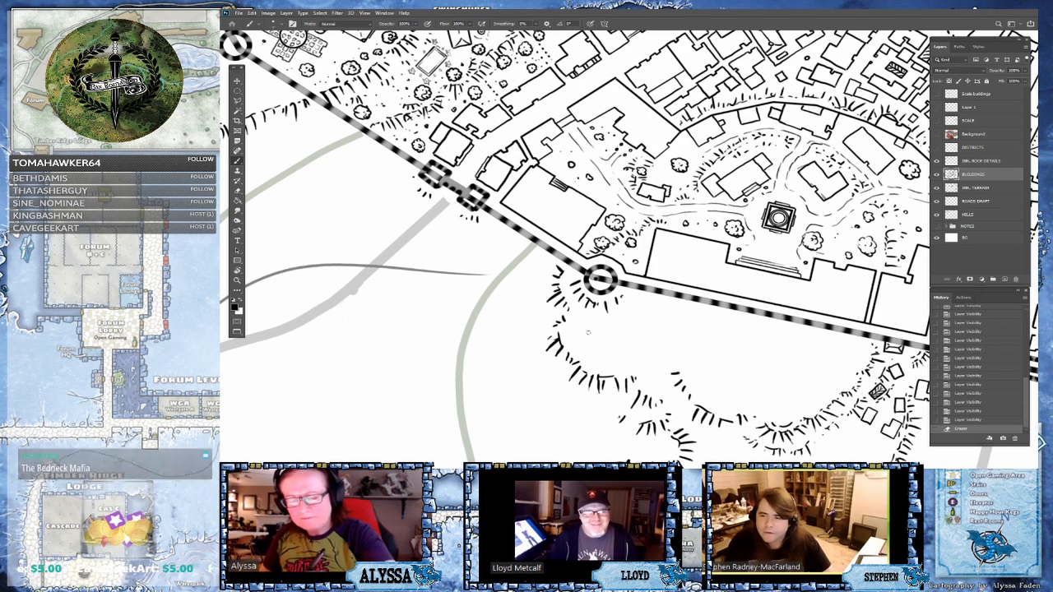
mouse_move(594, 346)
mouse_down()
mouse_move(596, 355)
mouse_move(604, 325)
mouse_move(605, 352)
mouse_move(623, 334)
mouse_move(615, 350)
mouse_up()
key(ctrl+z)
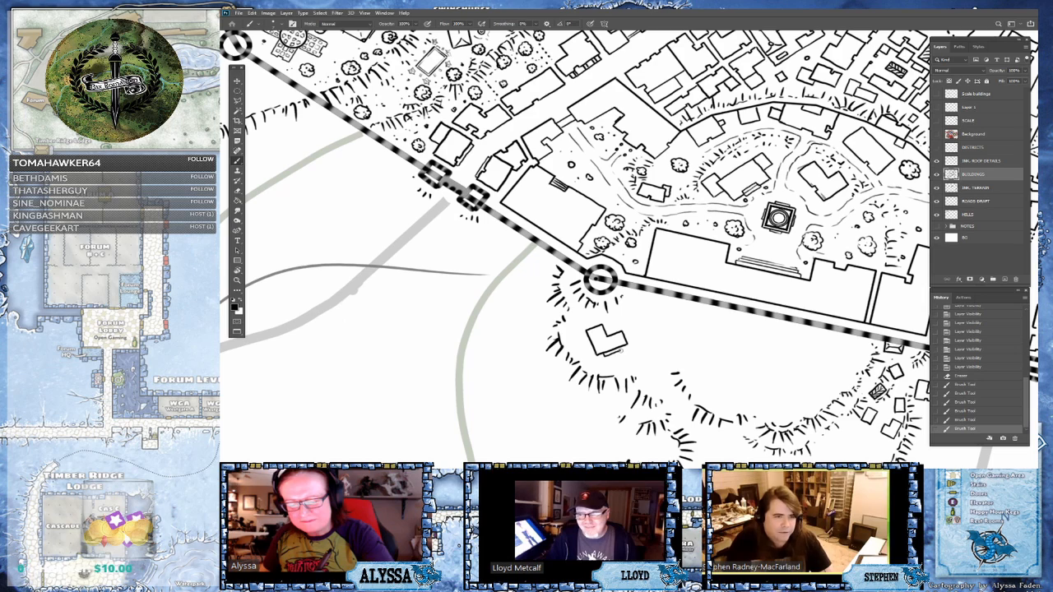
- Add a small porch of short strokes along the outer long side of the L-shaped house
drag(620, 350, 613, 354)
drag(615, 350, 618, 353)
click(620, 353)
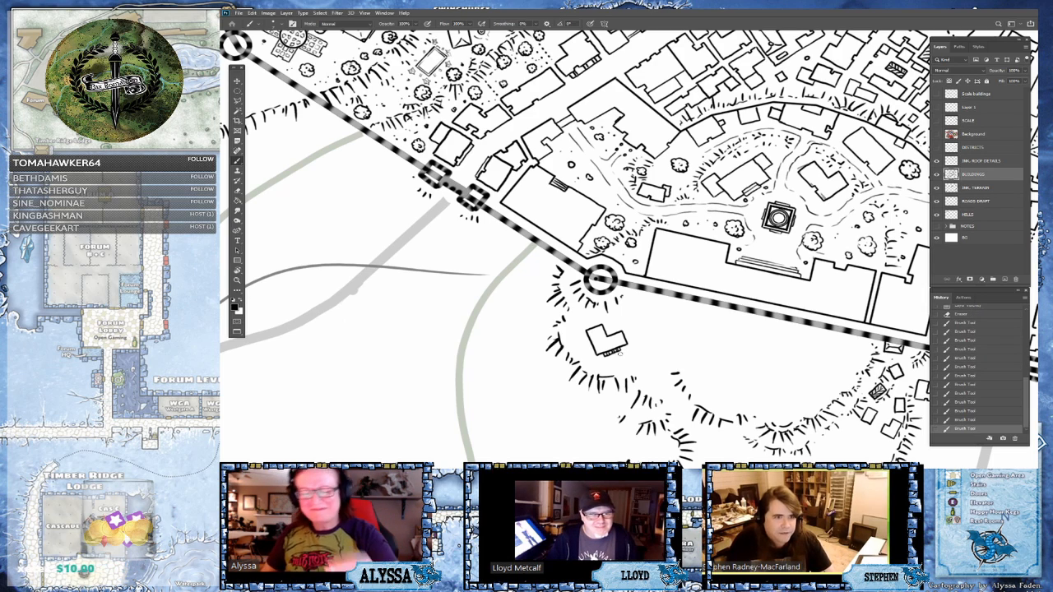
- On the small roof details layer, draw the roof ridge and hip lines inside the L-shaped house
click(984, 161)
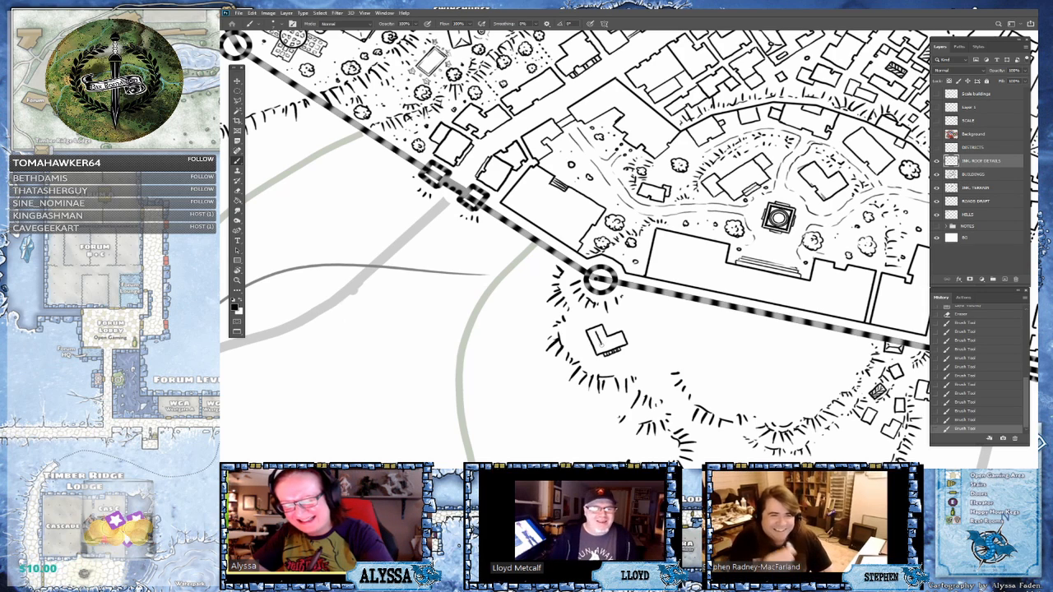
click(607, 346)
drag(604, 346, 622, 337)
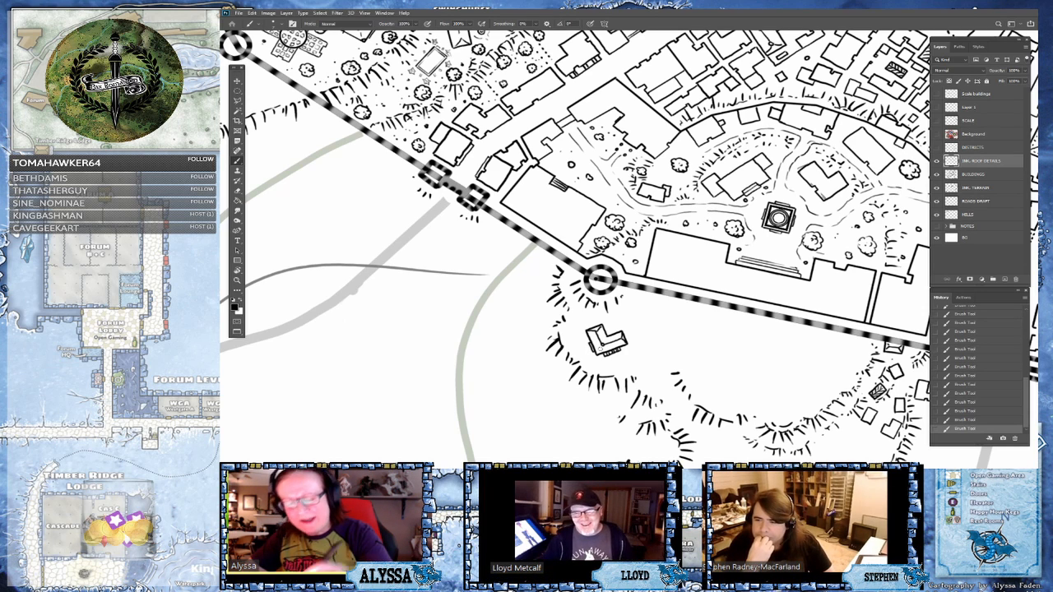
scroll(600, 348, down, 1)
scroll(600, 348, up, 2)
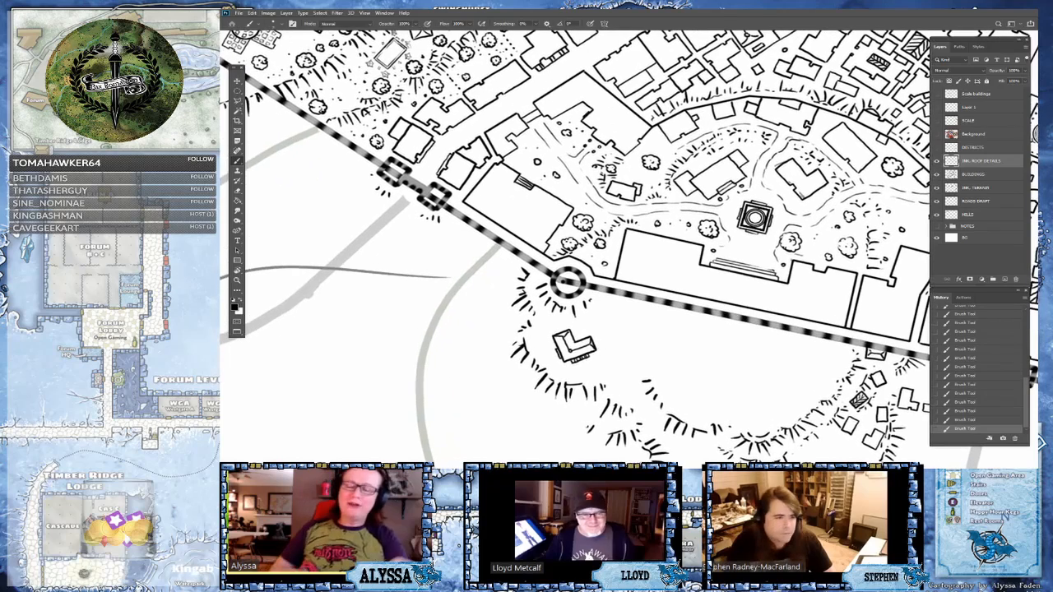
drag(576, 354, 566, 358)
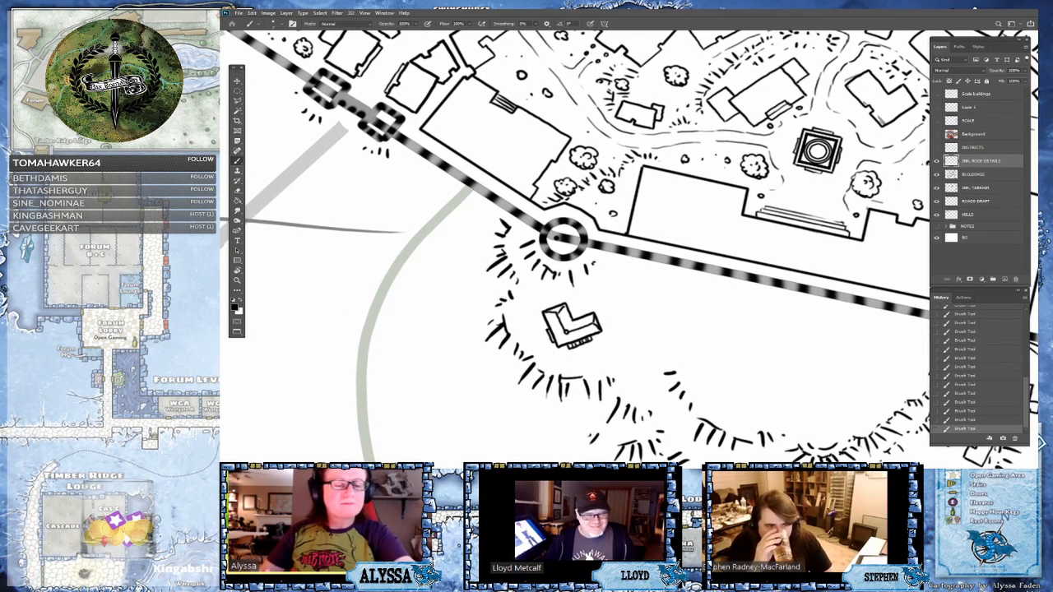
- Make the buildings layer active and examine the open ground around the new house beside the round tower
click(983, 174)
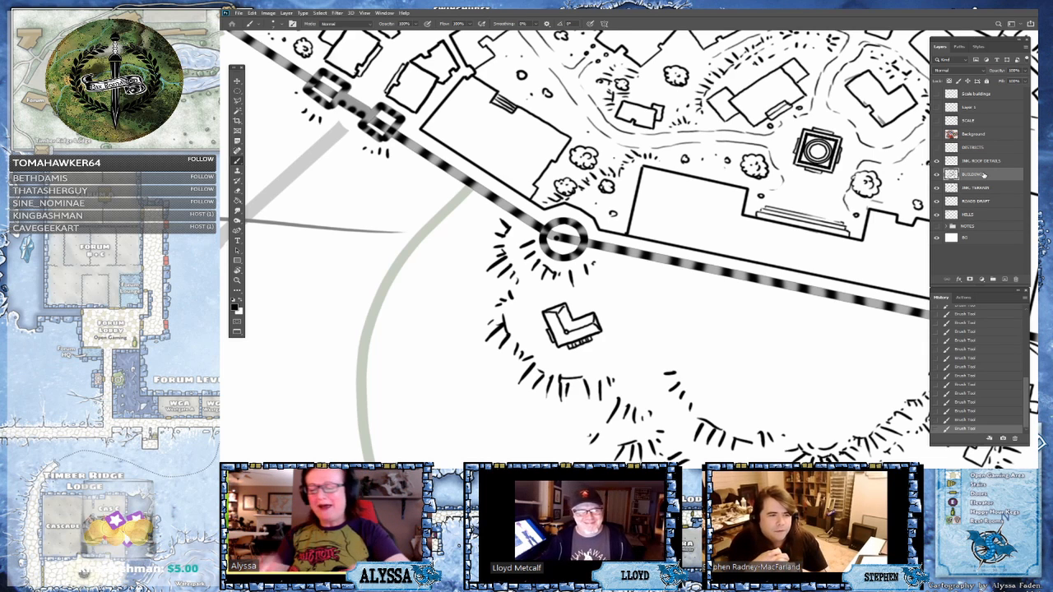
key(ctrl+minus)
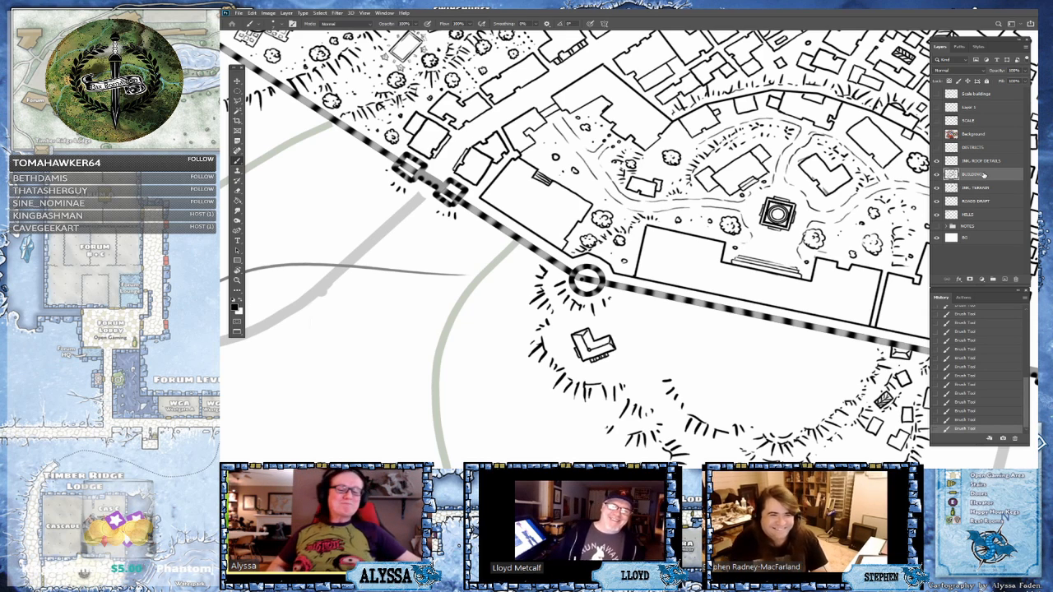
scroll(576, 249, down, 1)
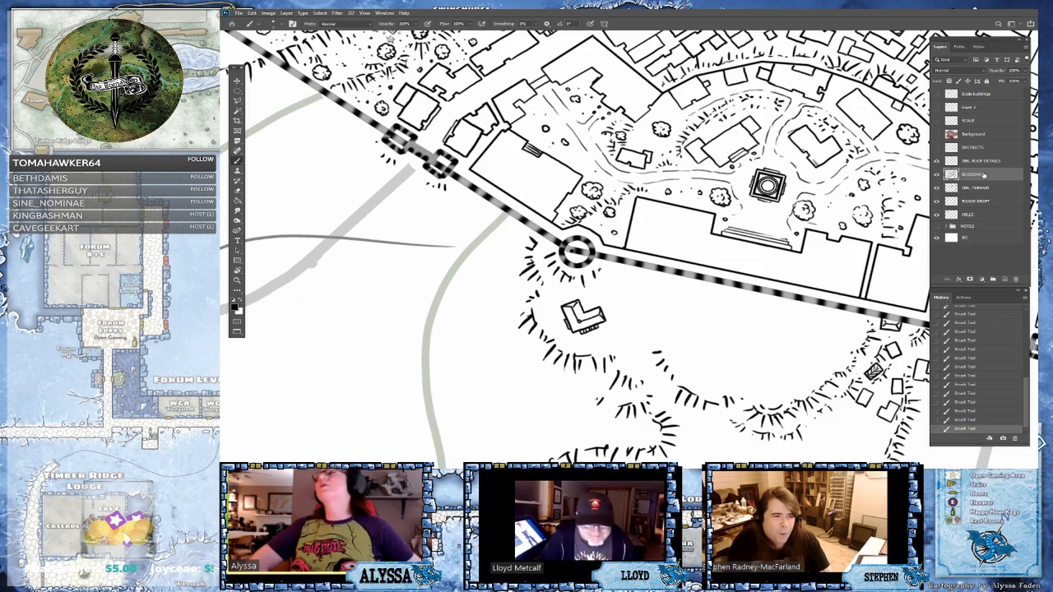
scroll(621, 358, down, 3)
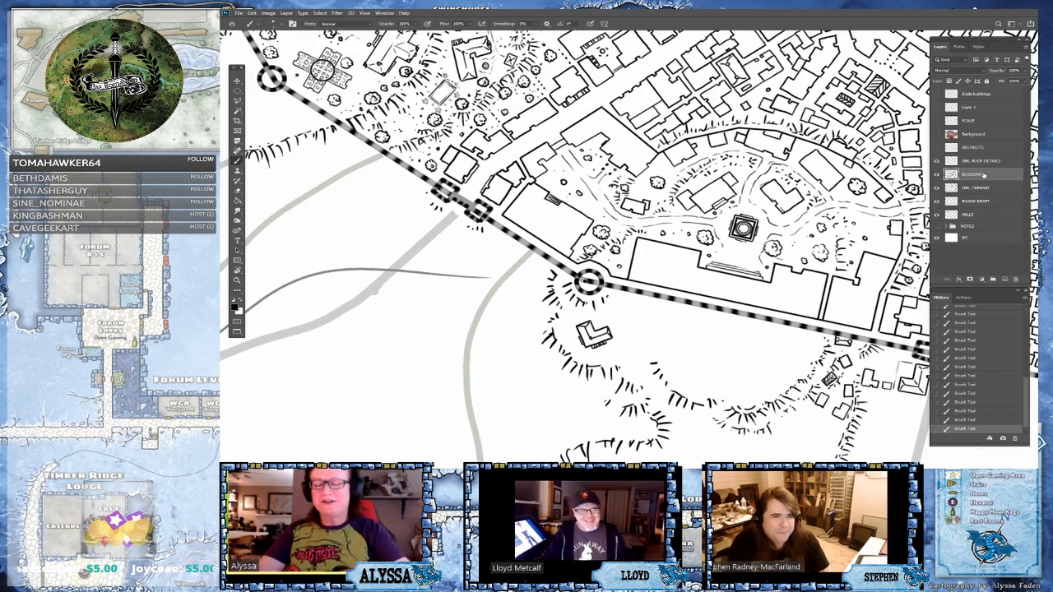
scroll(621, 359, up, 5)
scroll(620, 359, down, 2)
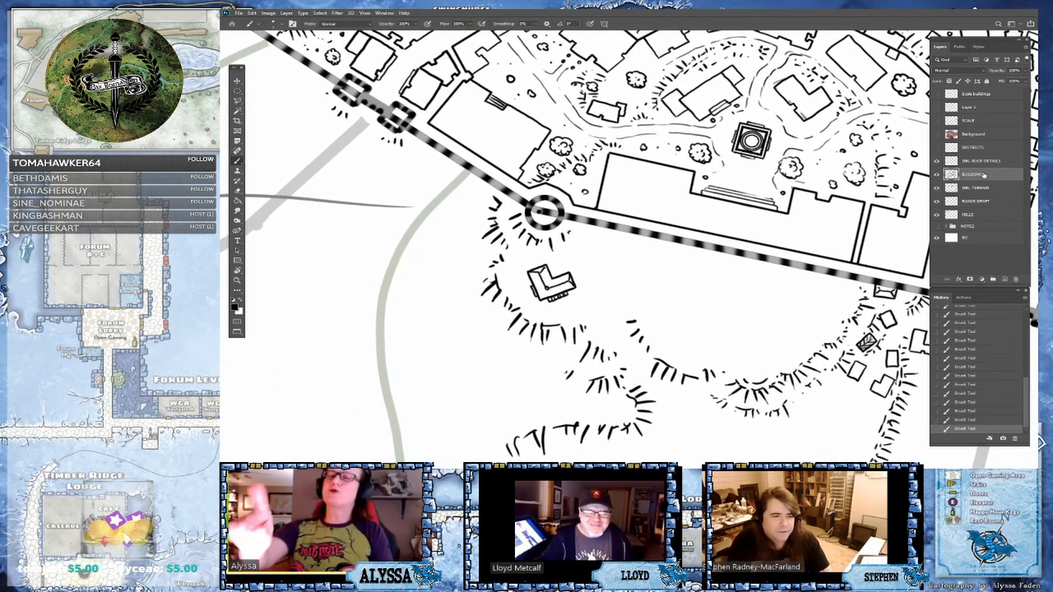
scroll(605, 251, up, 1)
scroll(574, 249, up, 1)
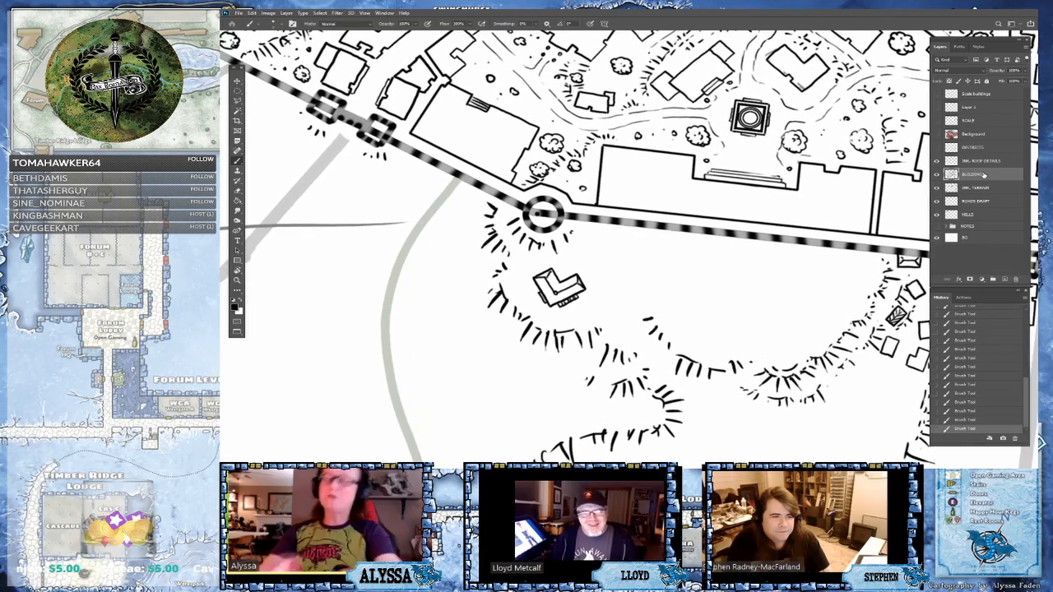
scroll(574, 250, left, 1)
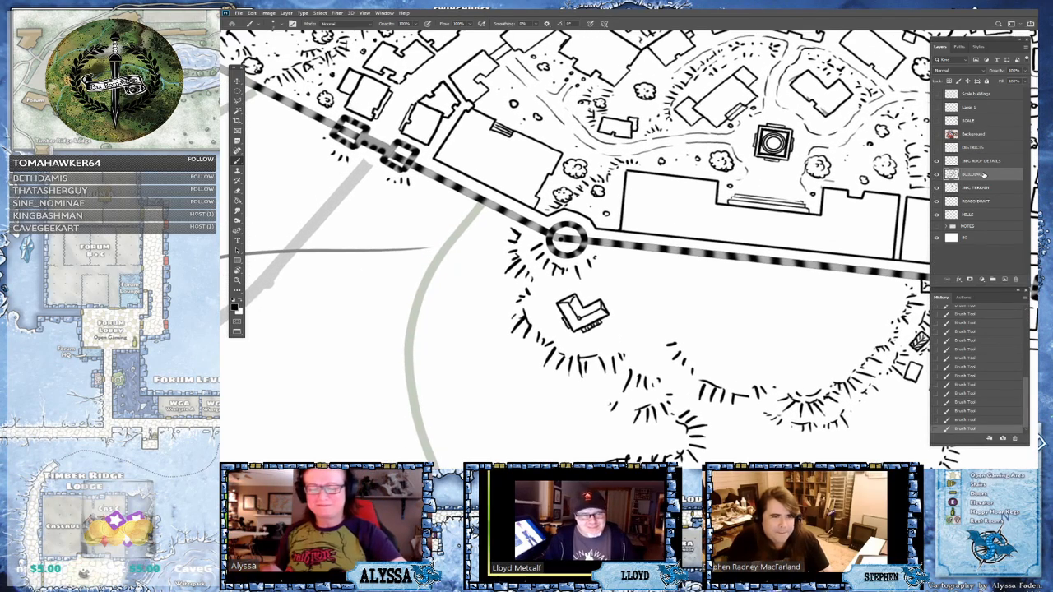
scroll(630, 246, up, 3)
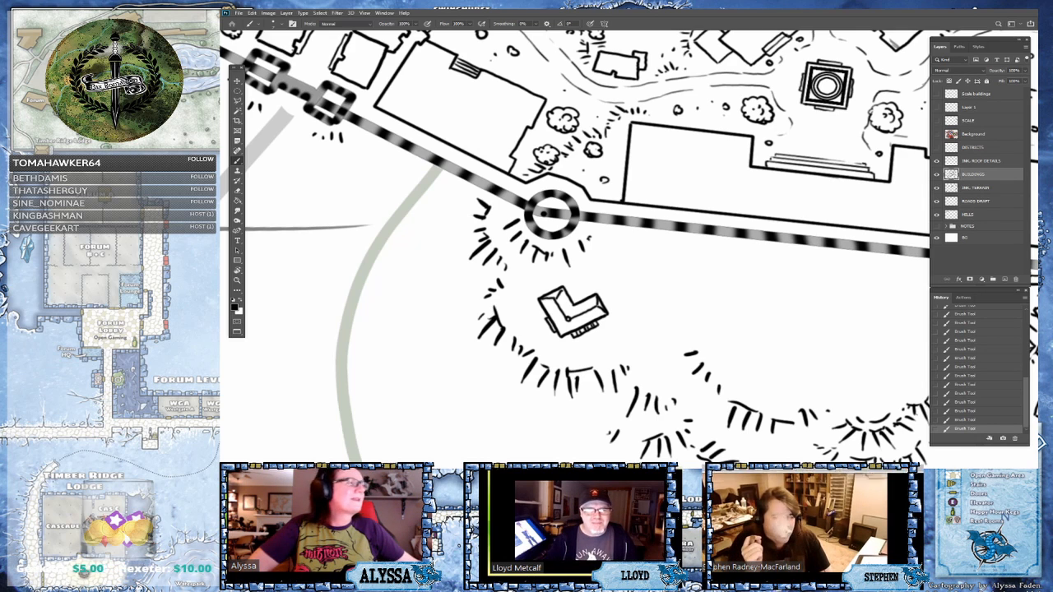
- Switch to the browser, examine the chicken coop listings in the Google results, and return to the map
drag(1052, 42, 696, 117)
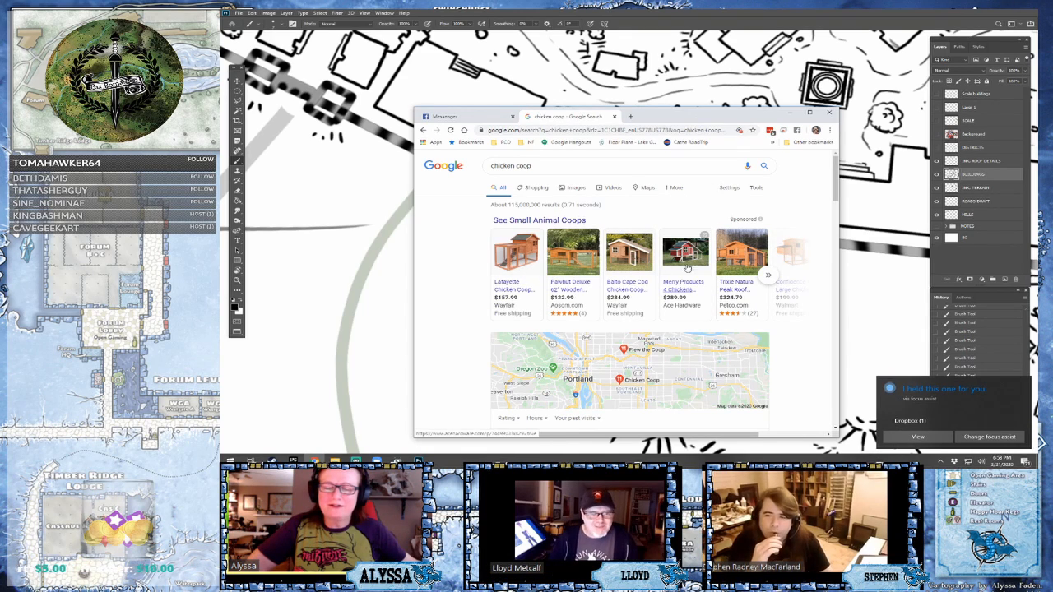
mouse_move(689, 263)
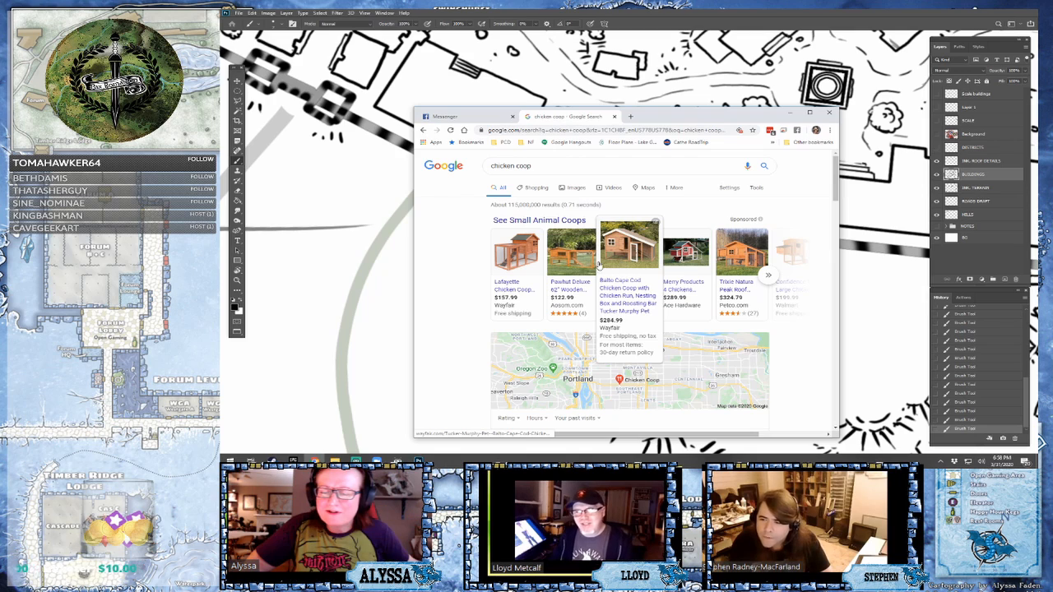
mouse_move(583, 268)
mouse_move(526, 268)
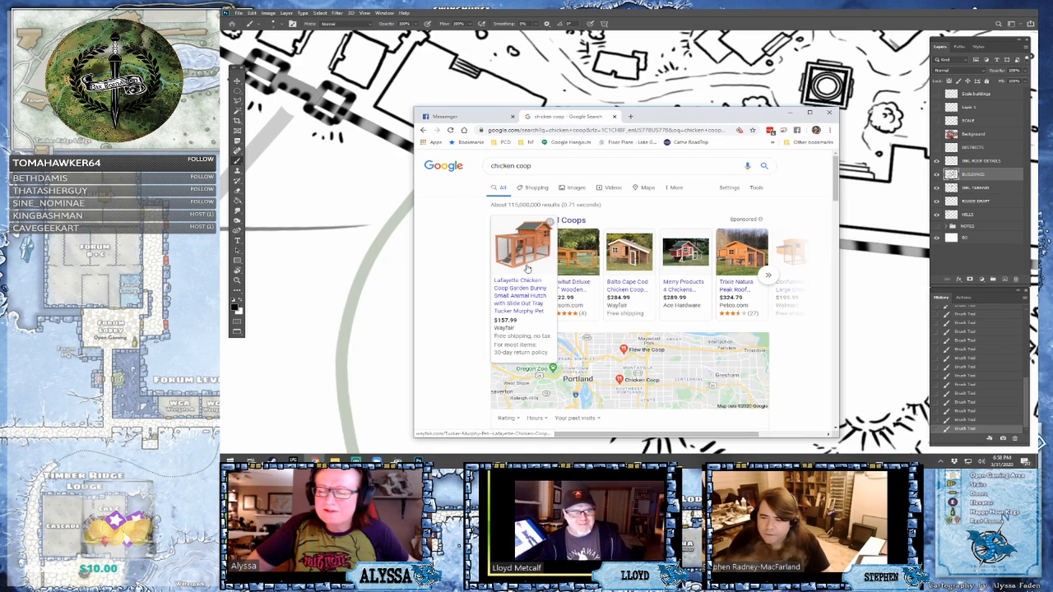
mouse_move(736, 269)
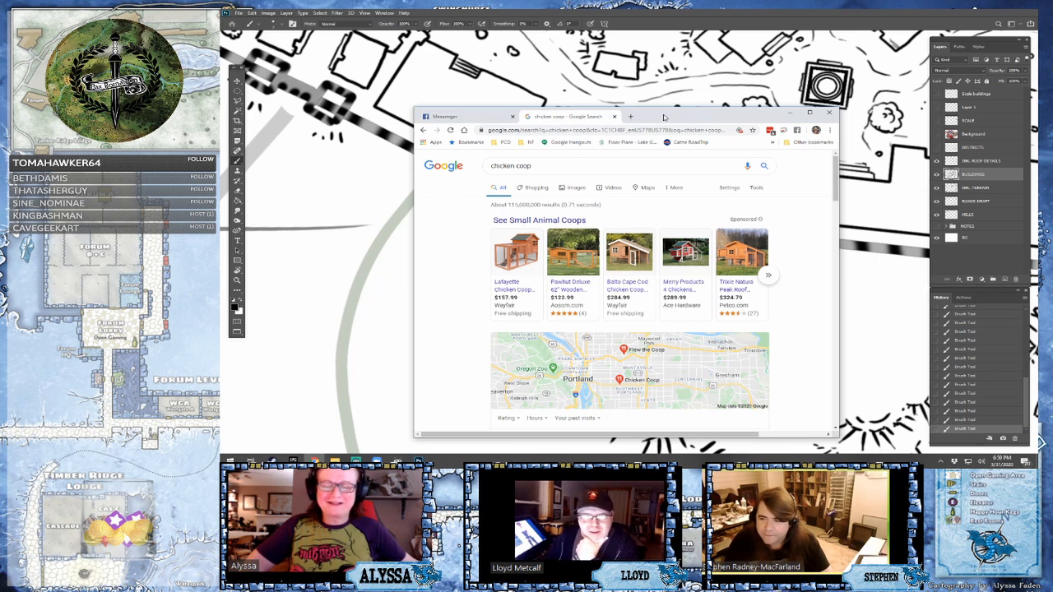
drag(664, 117, 1052, 149)
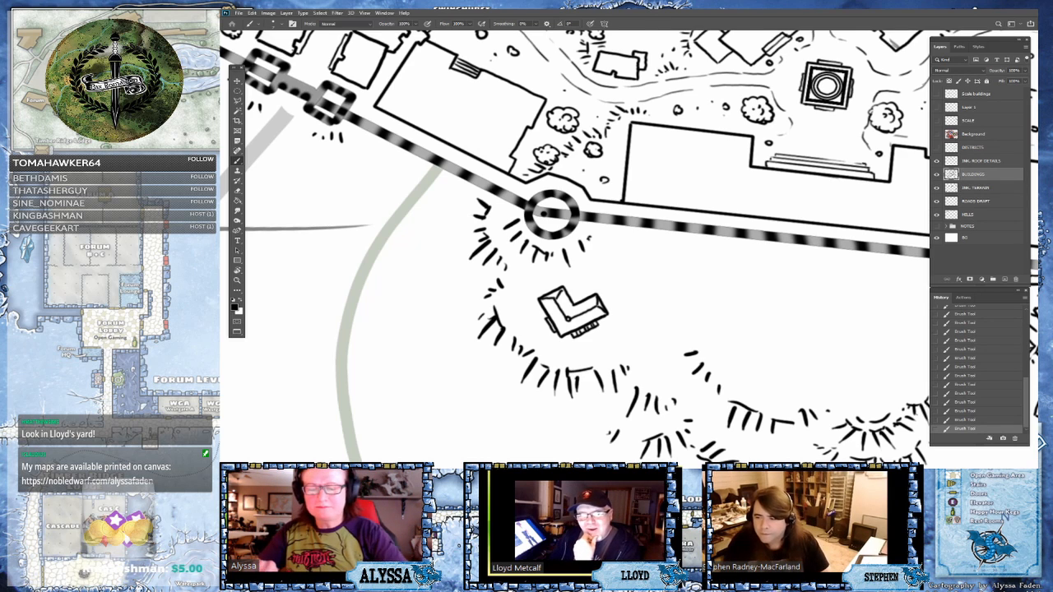
- Draw a small outbuilding of three adjoining boxes in the open ground between the L-shaped house and the city wall
scroll(681, 217, up, 3)
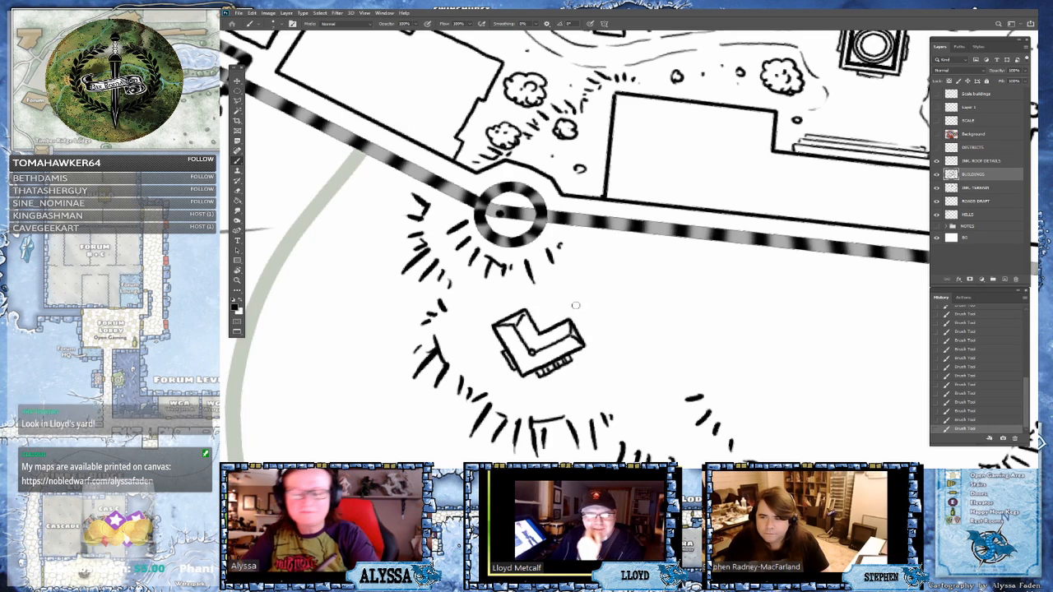
mouse_move(576, 287)
mouse_down()
mouse_move(584, 301)
mouse_move(586, 286)
mouse_up()
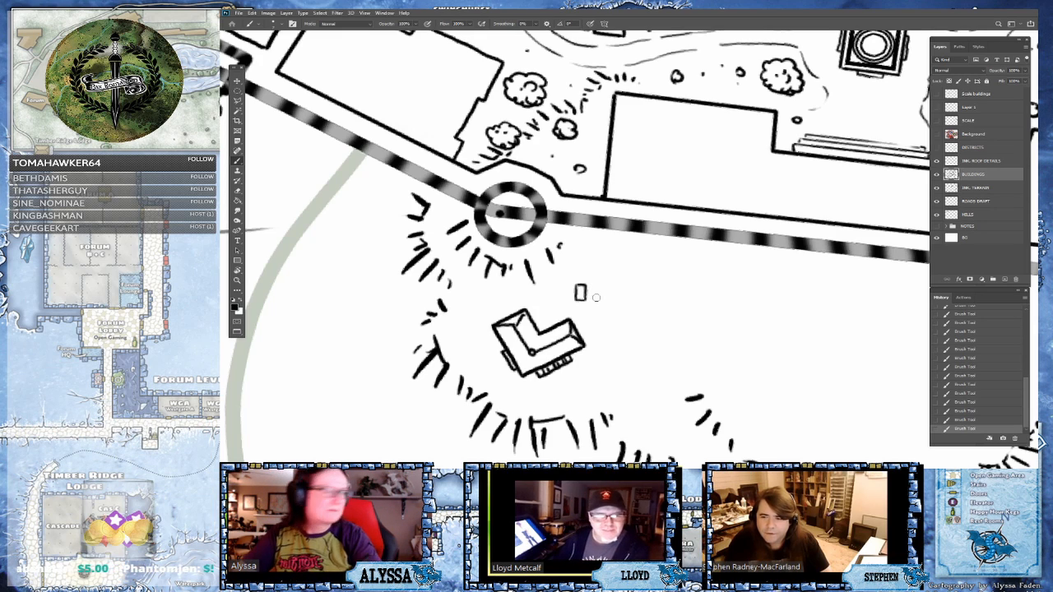
mouse_move(587, 285)
mouse_down()
mouse_move(598, 283)
mouse_move(599, 300)
mouse_up()
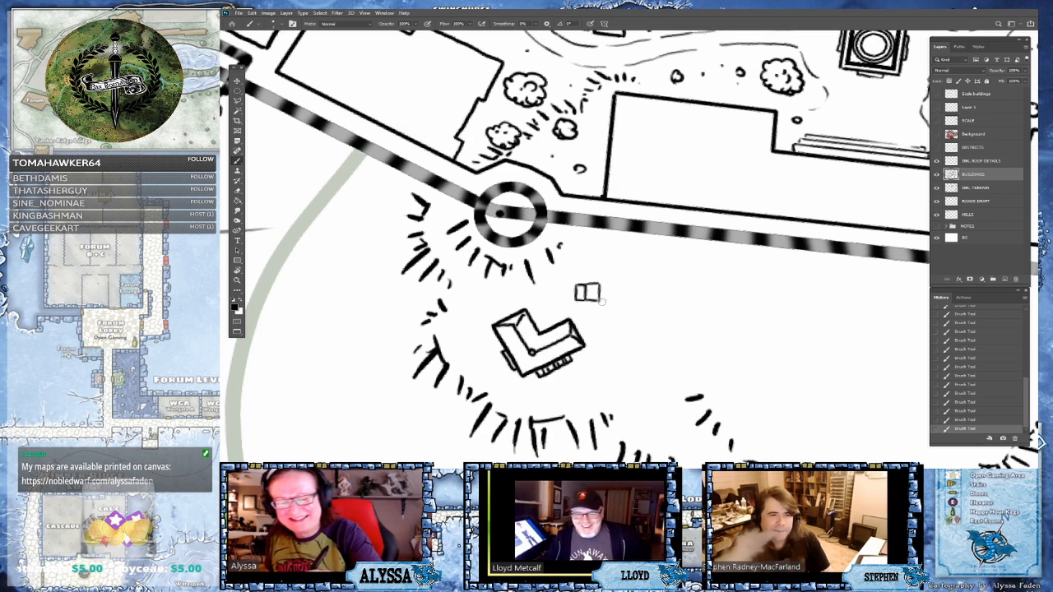
mouse_move(599, 301)
mouse_down()
mouse_move(617, 300)
mouse_move(607, 285)
mouse_move(622, 288)
mouse_move(619, 299)
mouse_up()
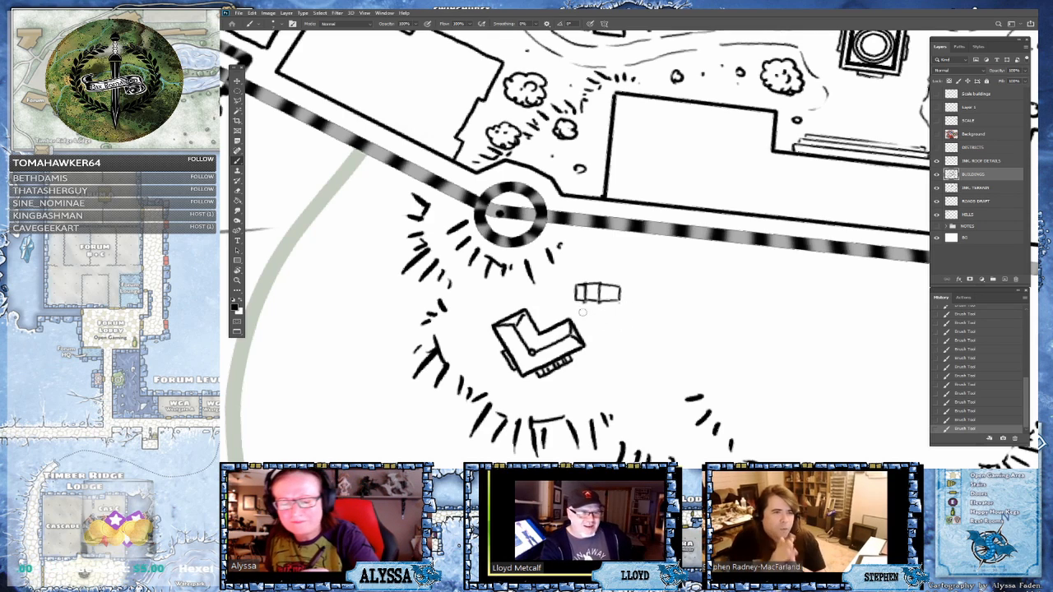
- Add a tiny chicken coop and dotted pen fences between the outbuilding and the L-shaped house
mouse_move(598, 306)
mouse_down()
mouse_move(598, 323)
mouse_move(619, 319)
mouse_up()
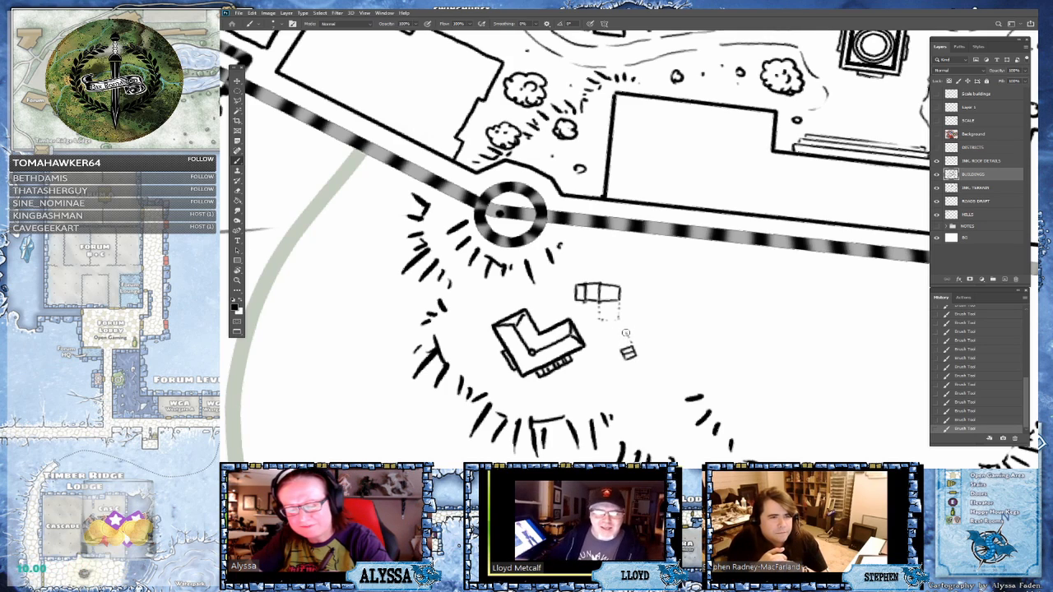
click(618, 334)
click(615, 337)
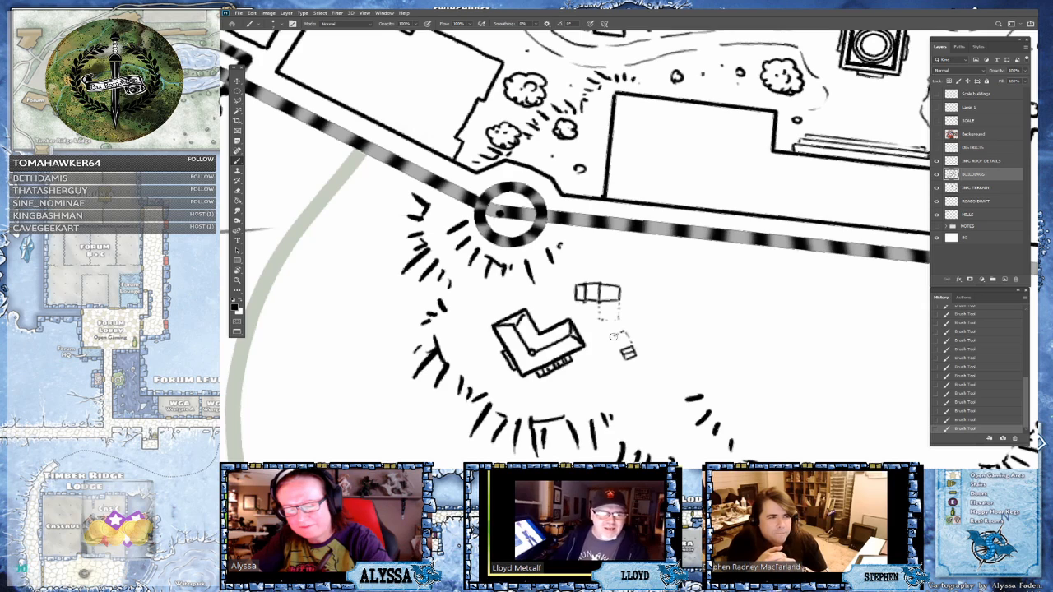
click(615, 339)
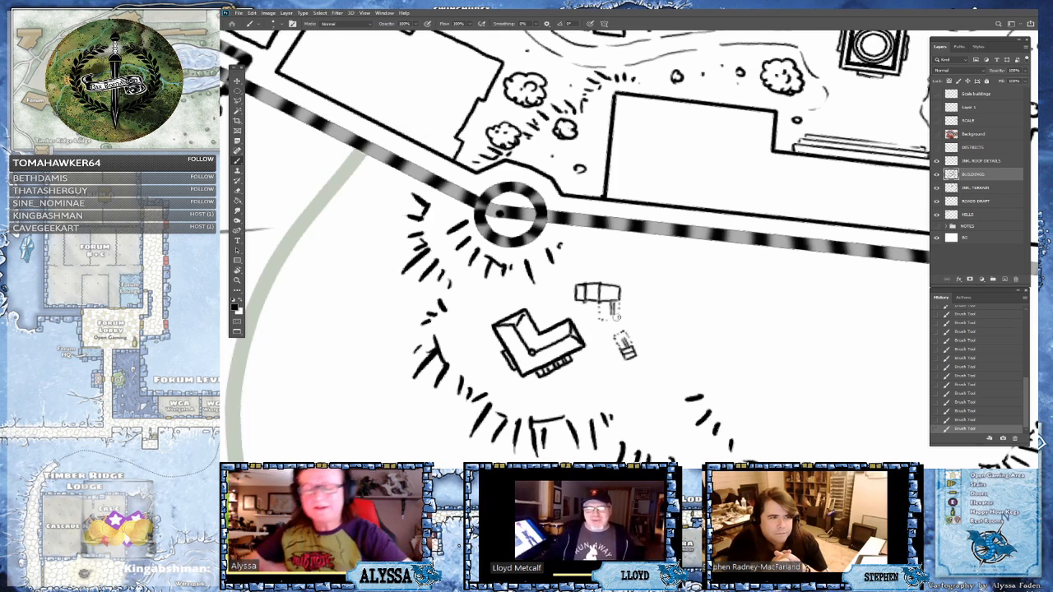
- Draw a small narrow shed between the L-shaped house and the hill marks on its side away from the coop
scroll(618, 316, down, 5)
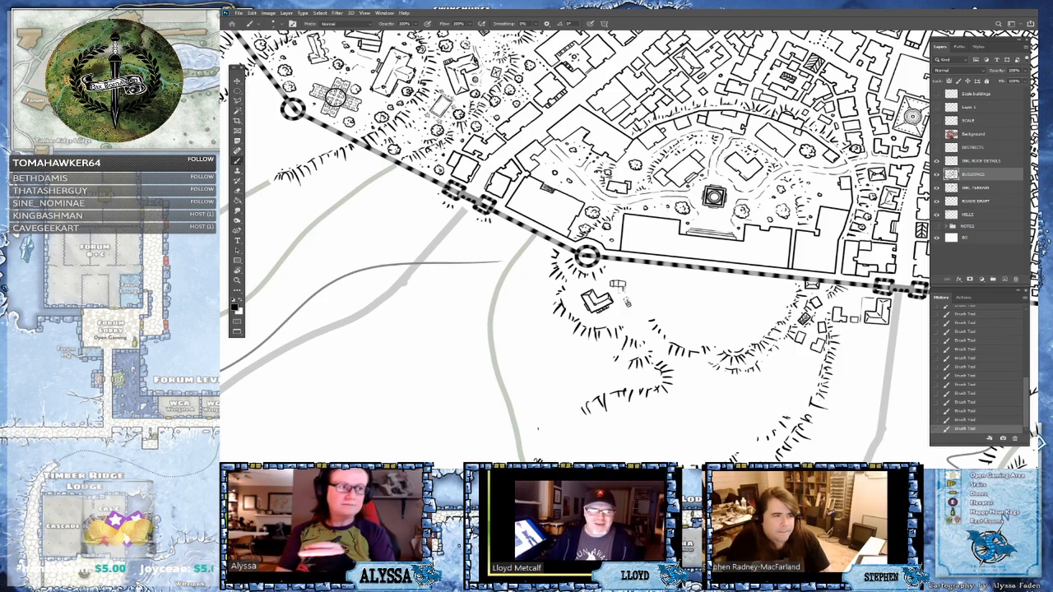
drag(575, 280, 604, 314)
scroll(679, 364, up, 4)
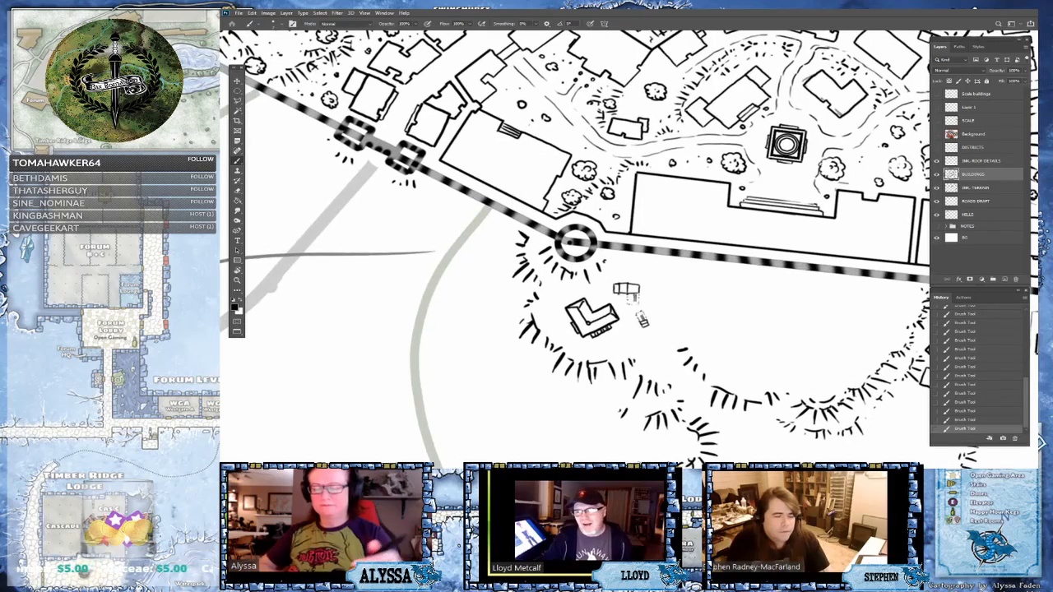
drag(679, 364, 682, 390)
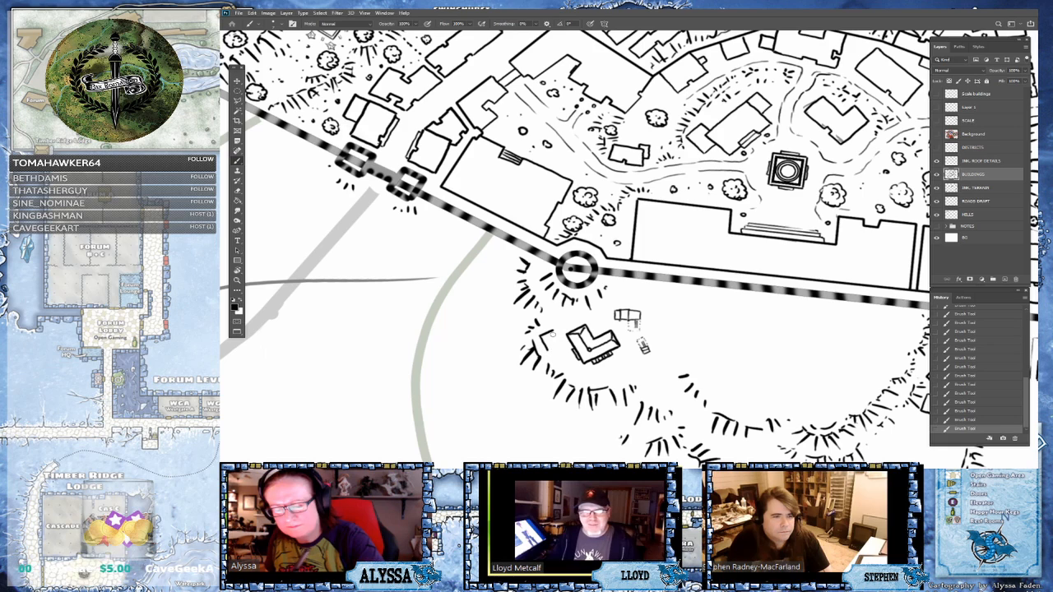
mouse_move(551, 329)
mouse_down()
mouse_move(560, 349)
mouse_move(546, 352)
mouse_move(549, 337)
mouse_up()
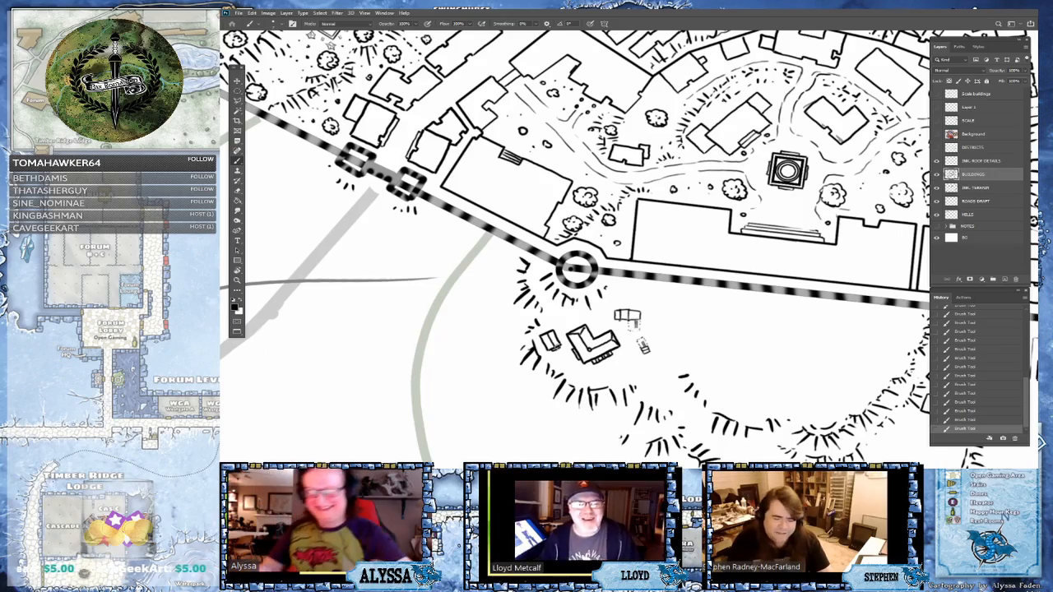
- On the small terrain layer, add trees and ground marks around the farmstead and along the adjoining hill ridge
scroll(641, 292, down, 6)
scroll(732, 306, up, 1)
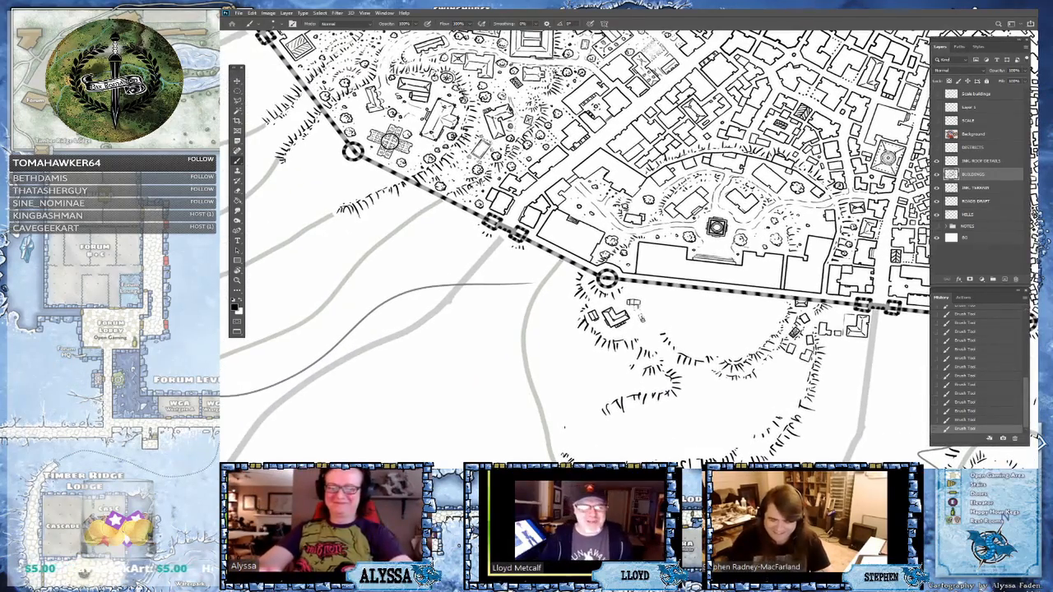
drag(637, 329, 609, 319)
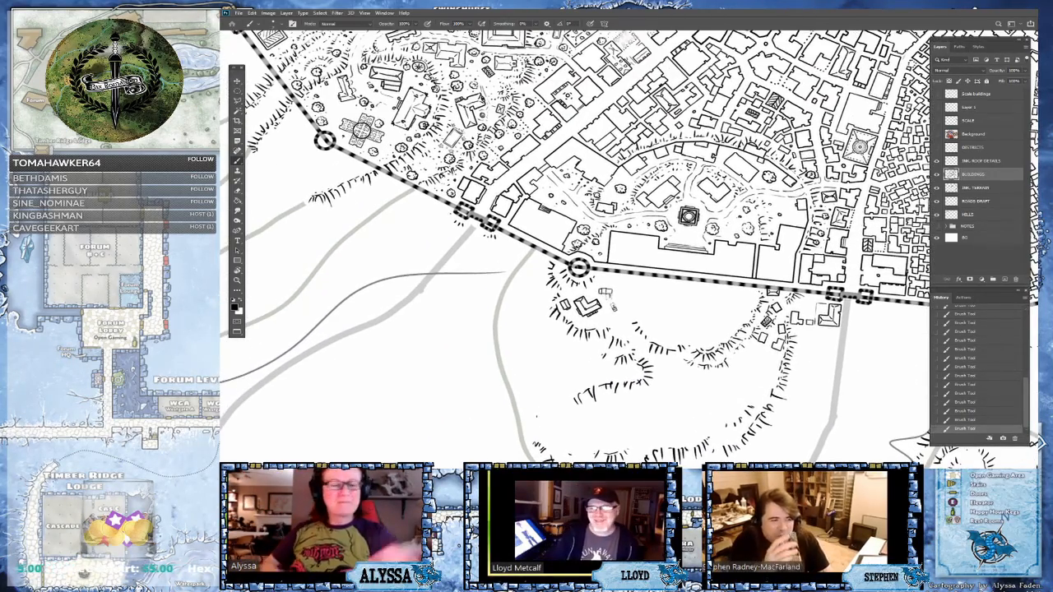
click(978, 188)
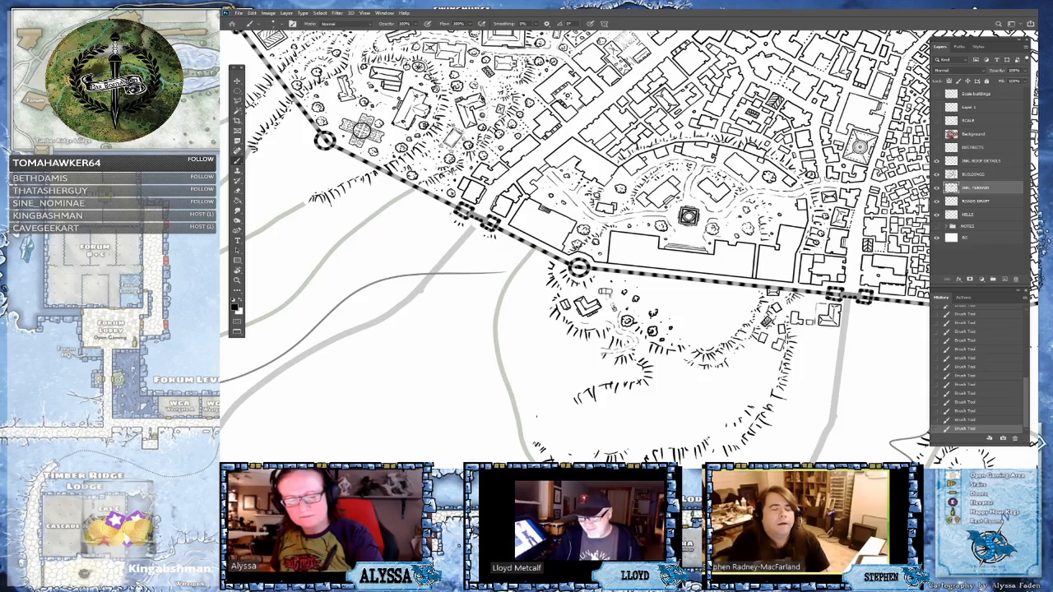
click(651, 310)
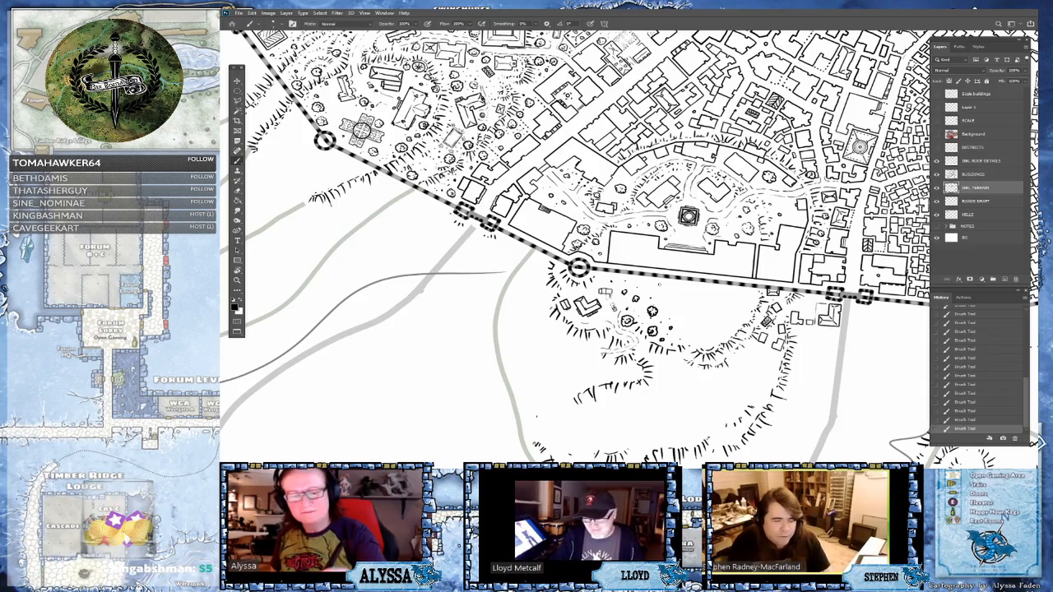
scroll(693, 367, down, 3)
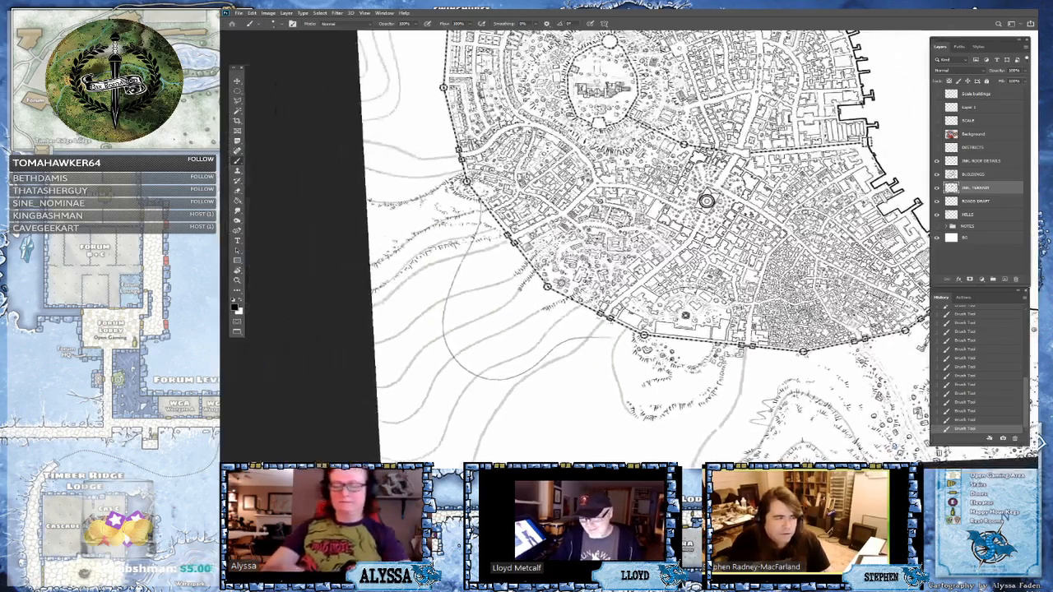
scroll(693, 366, up, 2)
scroll(662, 363, up, 1)
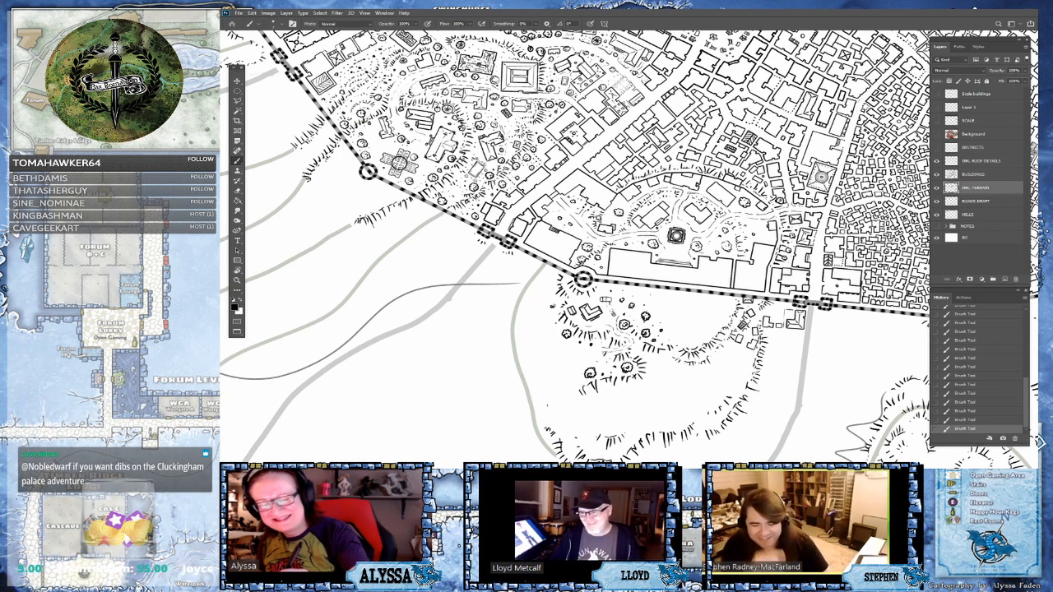
- Examine the countryside outside the wall from the new farmstead to the coastal suburb for areas still lacking detail
drag(606, 302, 547, 302)
drag(718, 140, 703, 252)
drag(581, 147, 666, 244)
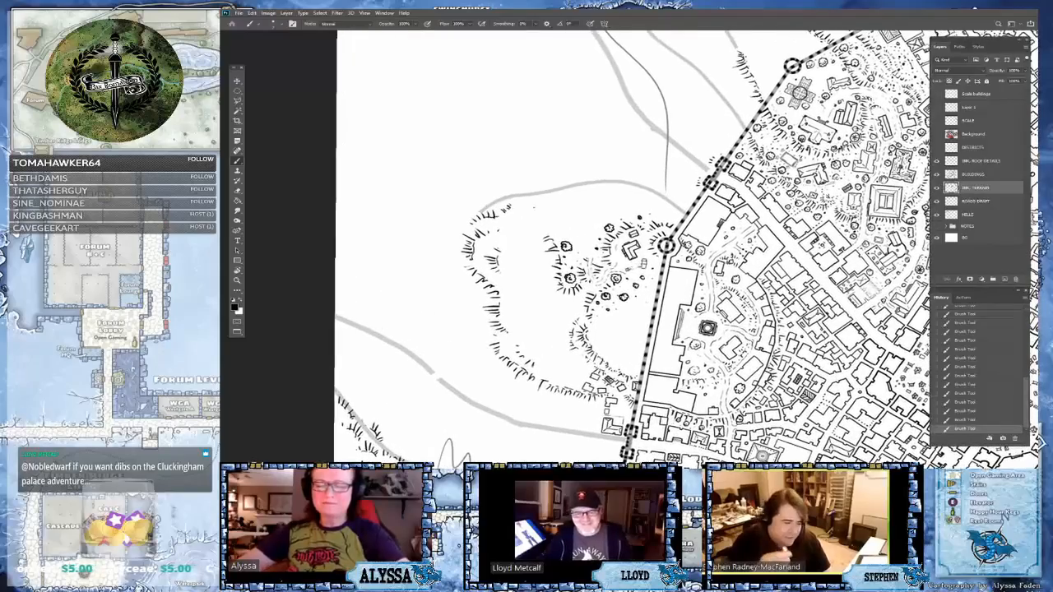
scroll(634, 208, down, 3)
drag(642, 411, 635, 104)
scroll(646, 268, up, 3)
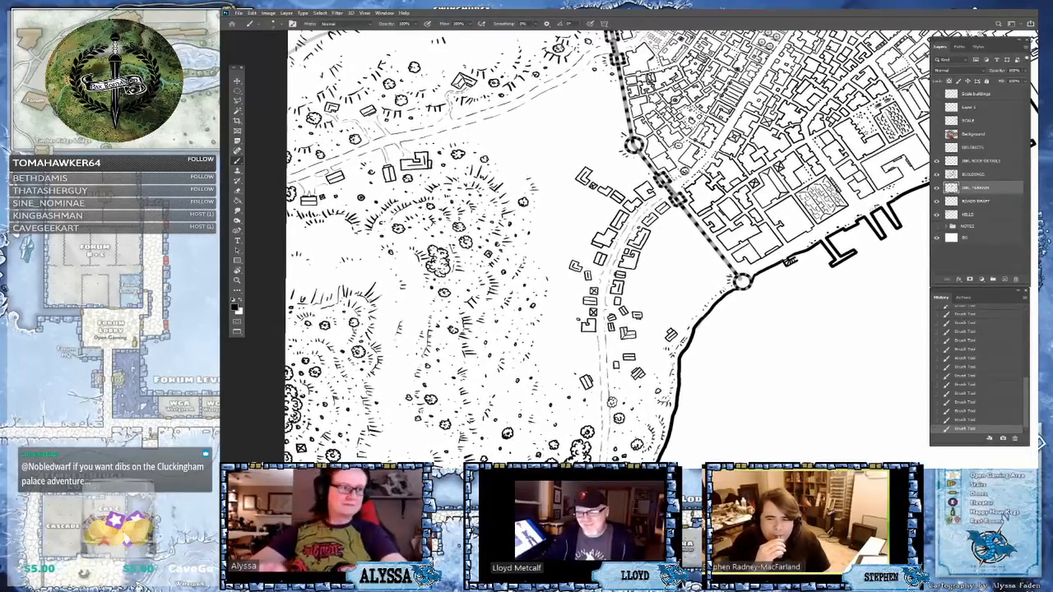
drag(646, 267, 681, 280)
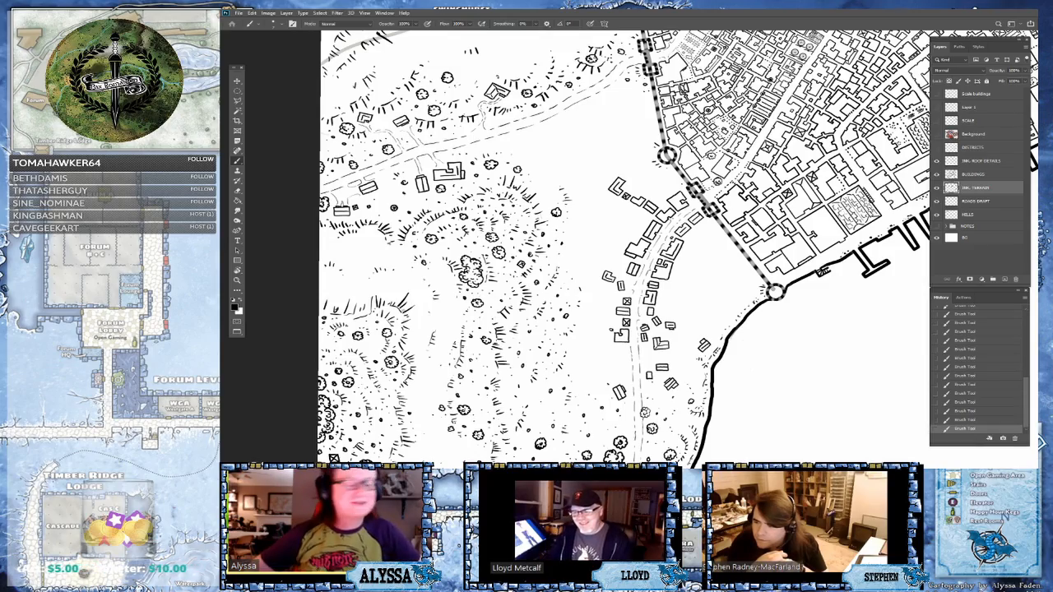
drag(576, 123, 613, 364)
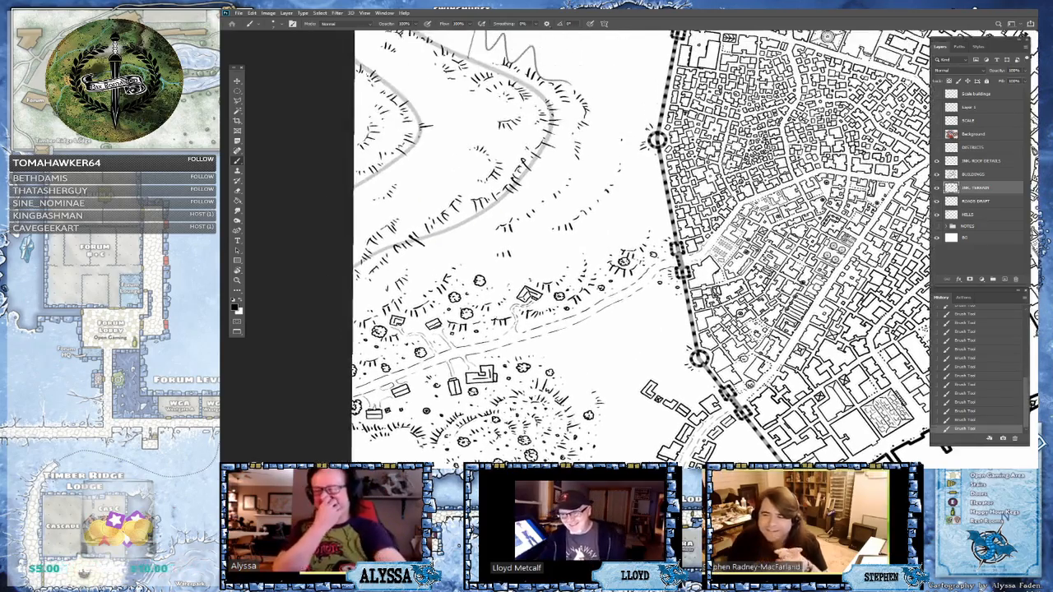
drag(576, 165, 596, 365)
drag(576, 206, 555, 156)
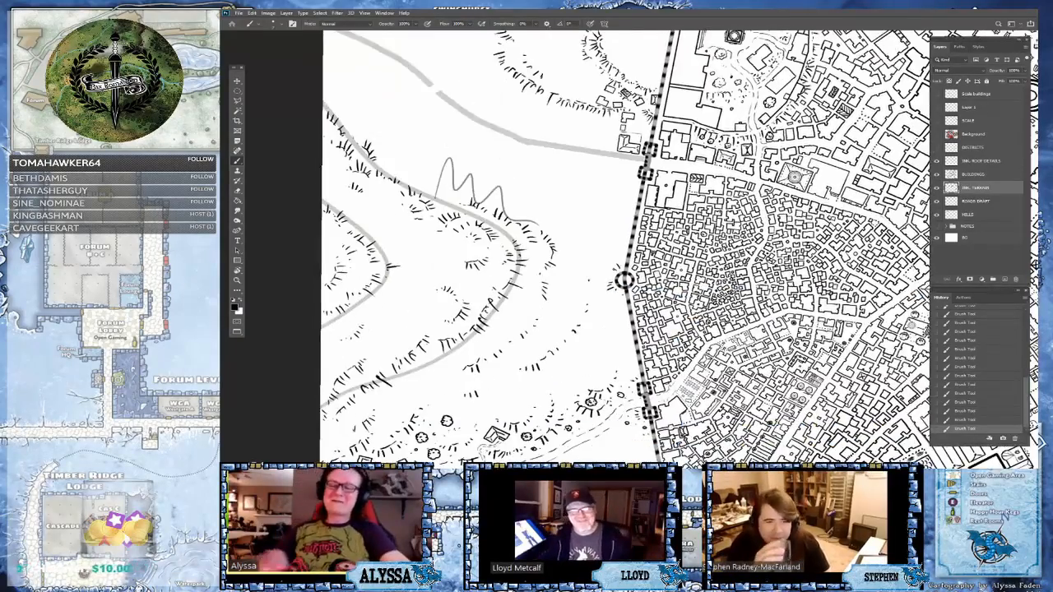
scroll(698, 366, down, 3)
drag(575, 246, 561, 331)
scroll(698, 366, up, 1)
drag(576, 246, 561, 228)
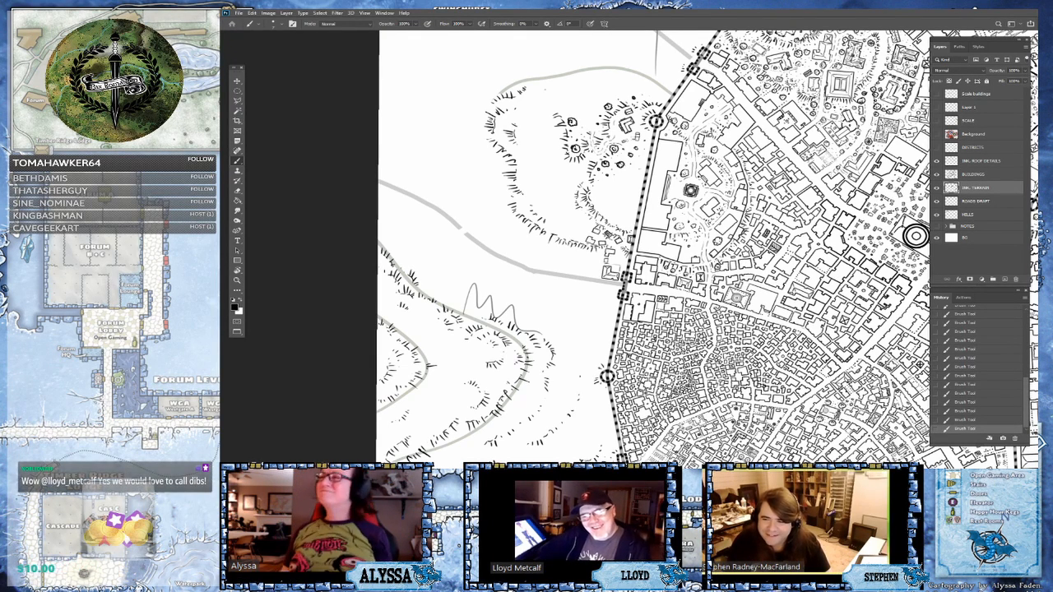
- Examine the open ground around the roadside suburb between the coastal gate and the shoreline tower
drag(696, 362, 738, 119)
scroll(674, 246, down, 2)
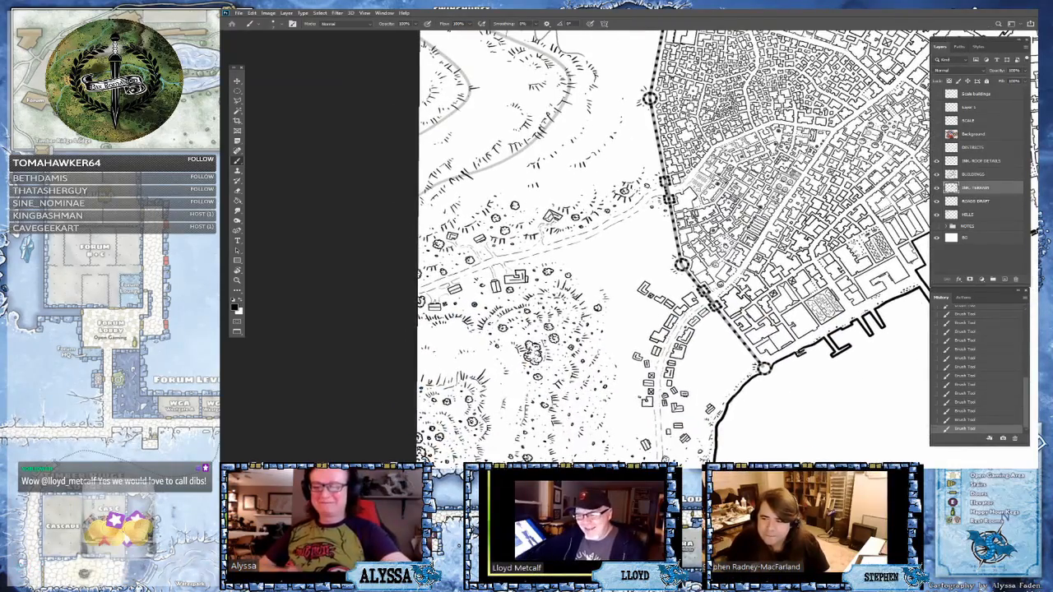
scroll(675, 247, down, 2)
scroll(699, 287, up, 3)
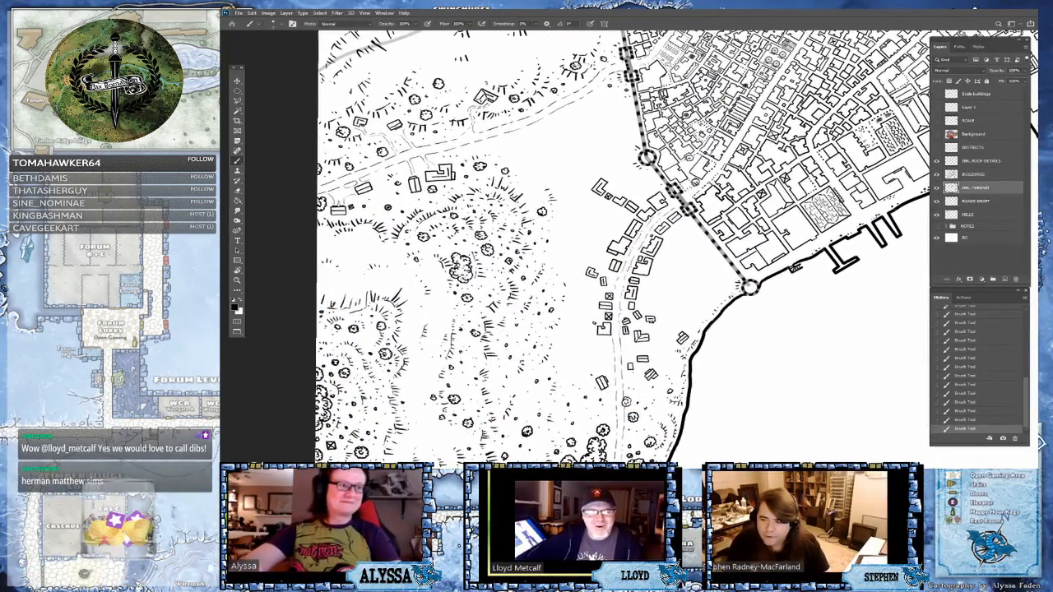
mouse_move(750, 287)
mouse_down()
mouse_move(726, 254)
mouse_move(705, 284)
mouse_move(686, 279)
mouse_up()
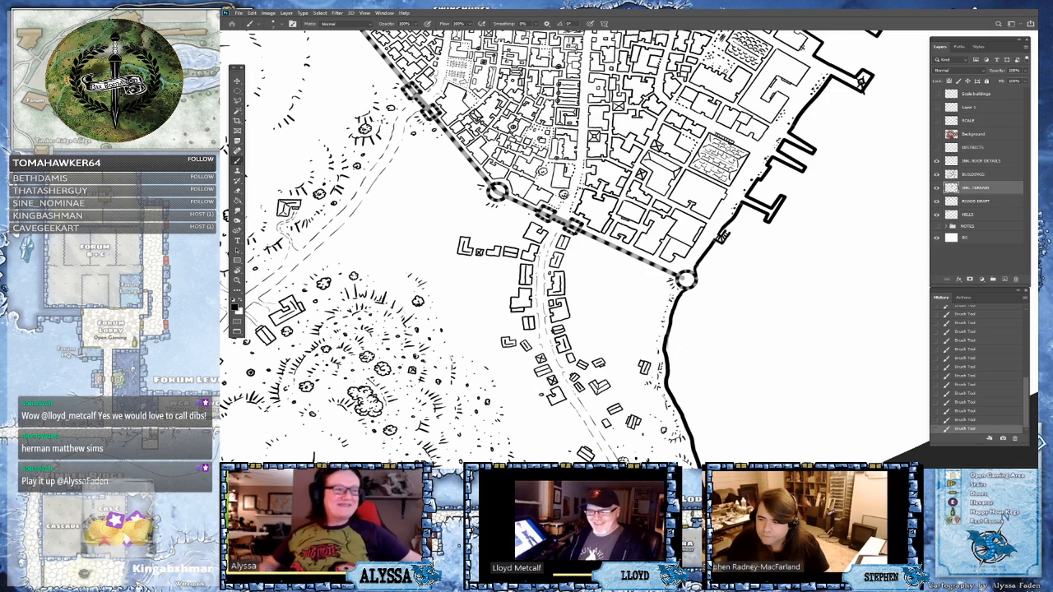
drag(686, 279, 708, 178)
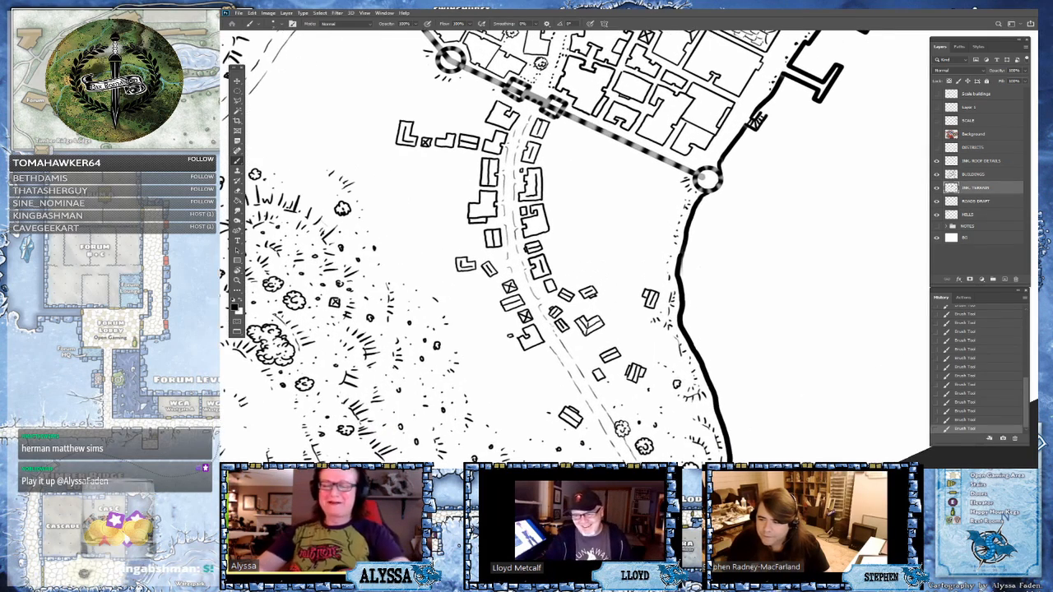
drag(734, 299, 782, 366)
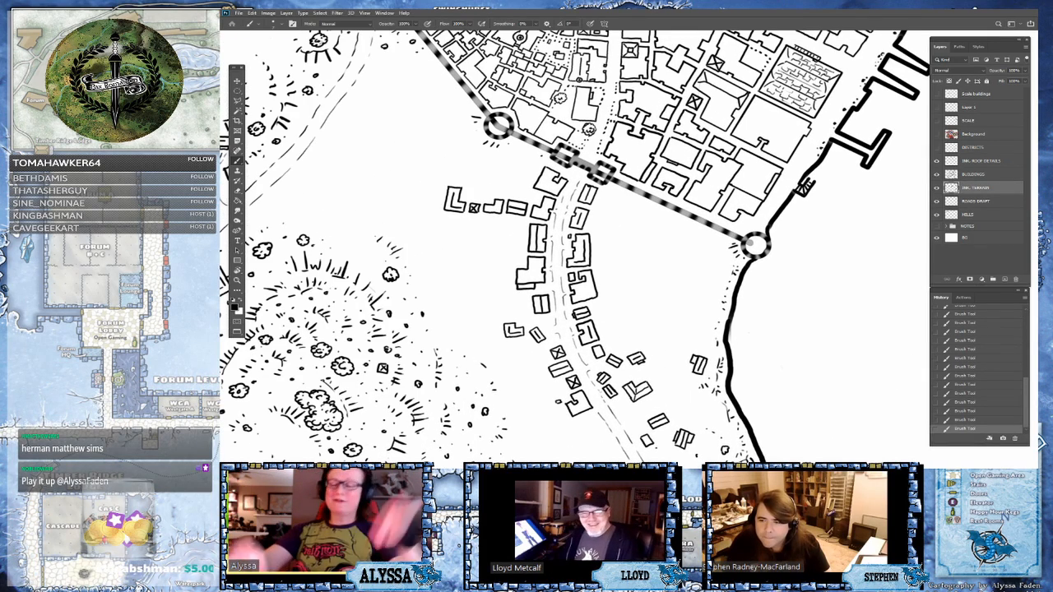
drag(658, 280, 759, 326)
scroll(576, 247, down, 4)
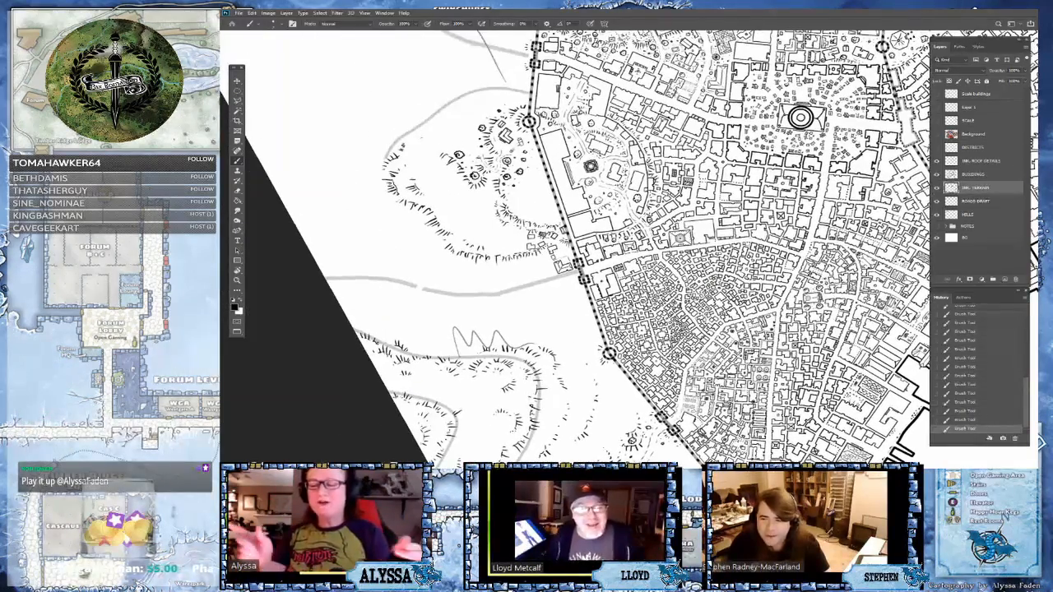
drag(773, 452, 590, 286)
scroll(592, 411, up, 4)
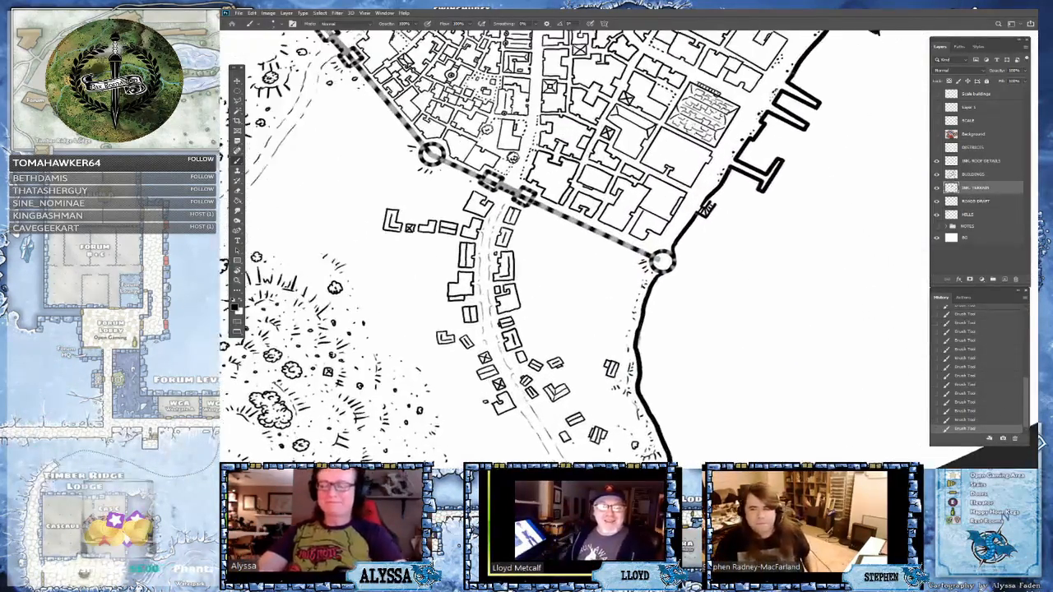
drag(592, 411, 633, 436)
drag(562, 216, 602, 259)
scroll(575, 247, up, 2)
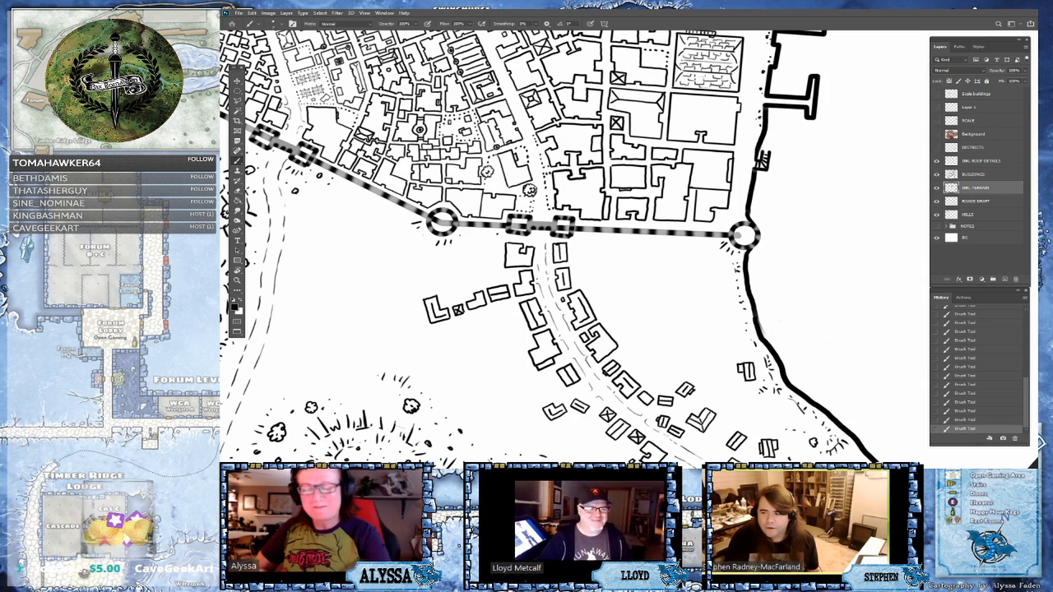
- On the buildings layer, draw a small house against the outer side of the wall beside the coastal gate
click(974, 175)
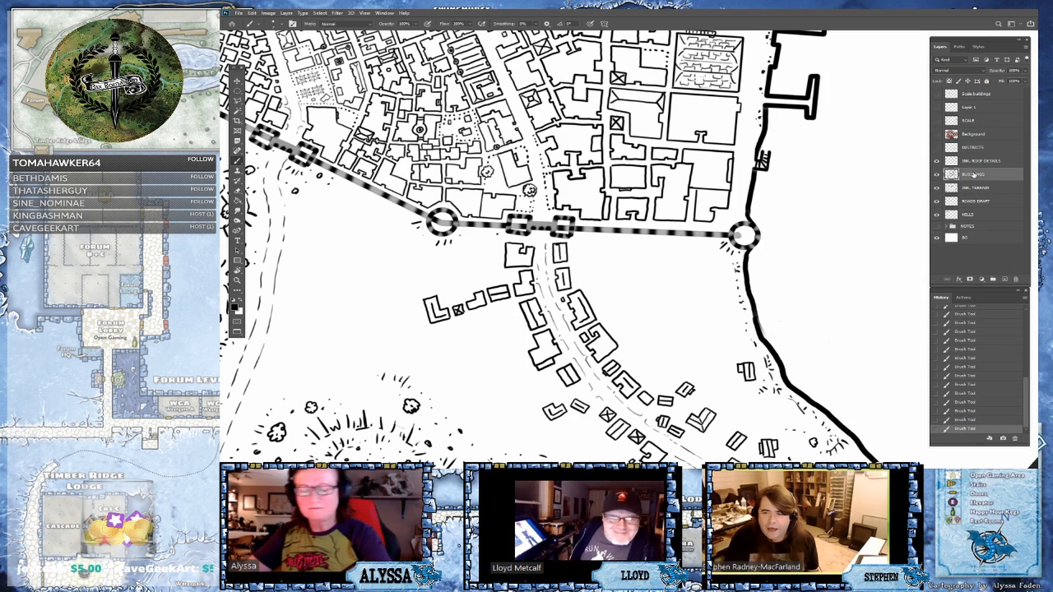
mouse_move(573, 245)
mouse_down()
mouse_move(590, 252)
mouse_move(576, 241)
mouse_up()
key(r)
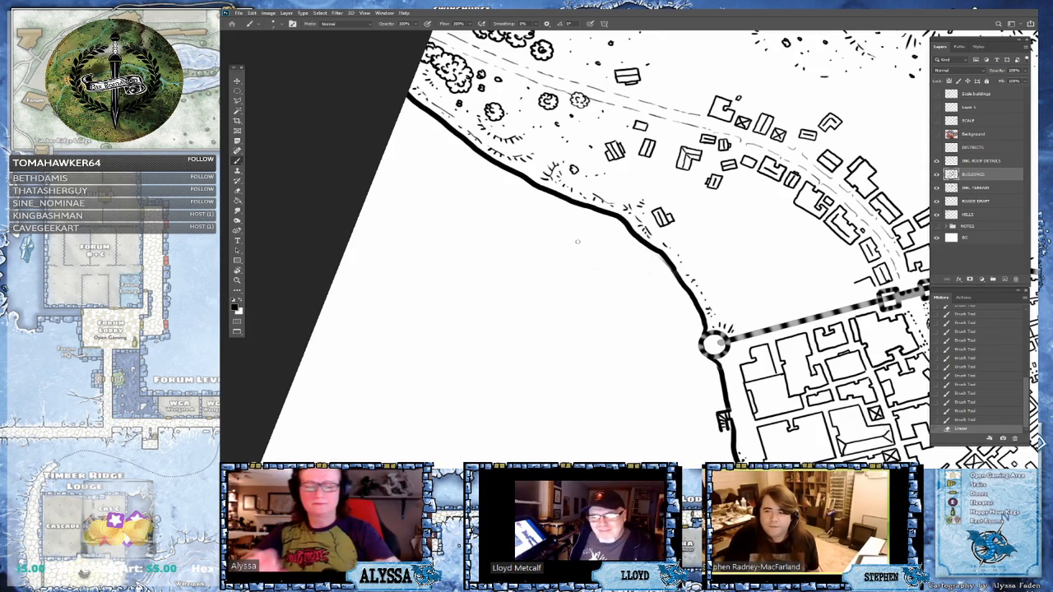
scroll(668, 485, down, 2)
key(r)
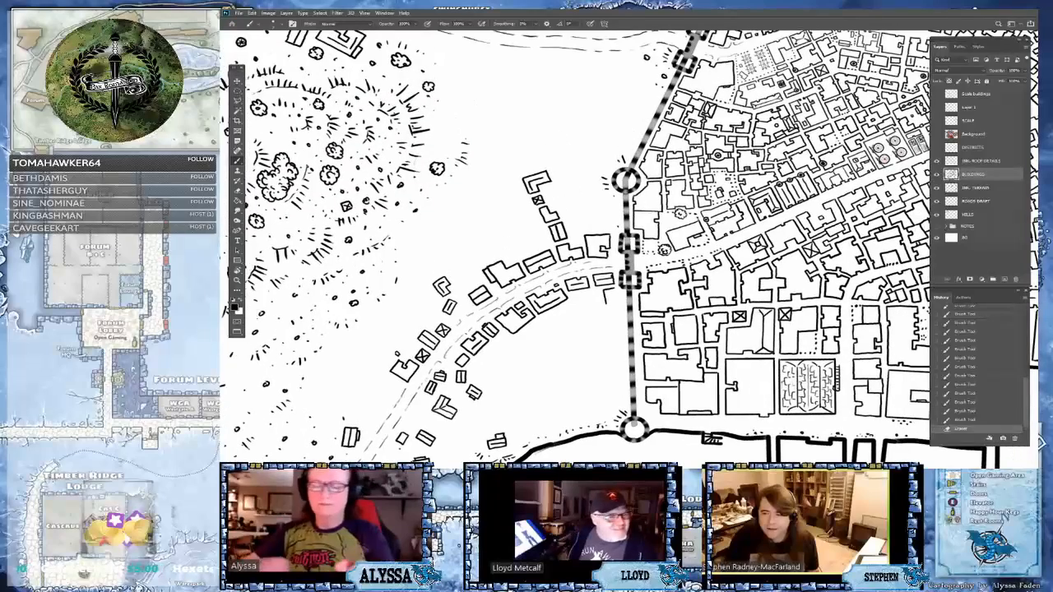
drag(613, 287, 620, 303)
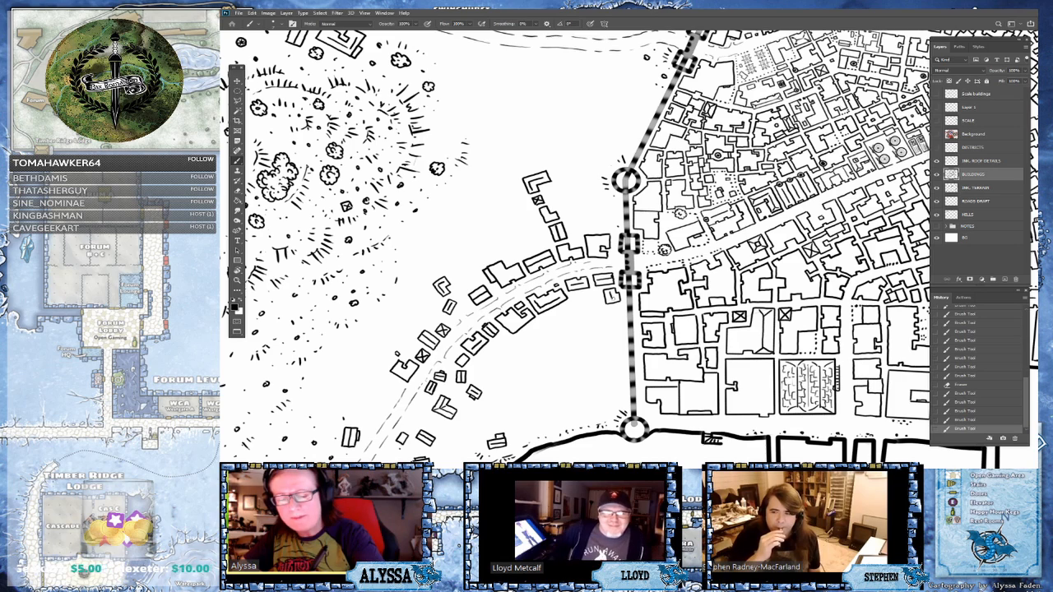
- On the buildings layer, draw several small houses with roof ridges in the open ground between the roadside suburb and the coastal wall
mouse_move(552, 320)
mouse_down()
mouse_move(569, 303)
mouse_move(563, 327)
mouse_move(583, 319)
mouse_move(566, 317)
mouse_up()
mouse_move(568, 307)
mouse_down()
mouse_move(583, 325)
mouse_move(583, 304)
mouse_move(597, 304)
mouse_move(581, 299)
mouse_move(595, 304)
mouse_move(587, 307)
mouse_move(598, 326)
mouse_move(616, 325)
mouse_move(615, 313)
mouse_move(594, 313)
mouse_move(614, 318)
mouse_move(604, 346)
mouse_move(619, 356)
mouse_move(618, 335)
mouse_move(602, 347)
mouse_move(617, 335)
mouse_move(611, 352)
mouse_up()
drag(610, 352, 615, 342)
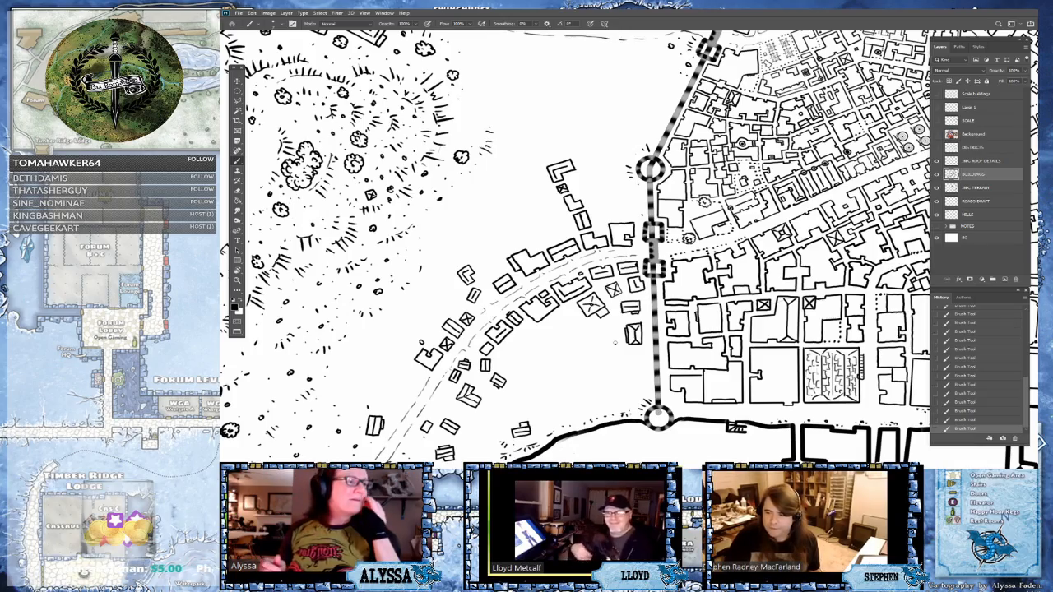
- Examine the countryside outside the wall from the hills down to the coastal road and shoreline for spots lacking buildings
drag(615, 342, 670, 201)
scroll(674, 370, down, 5)
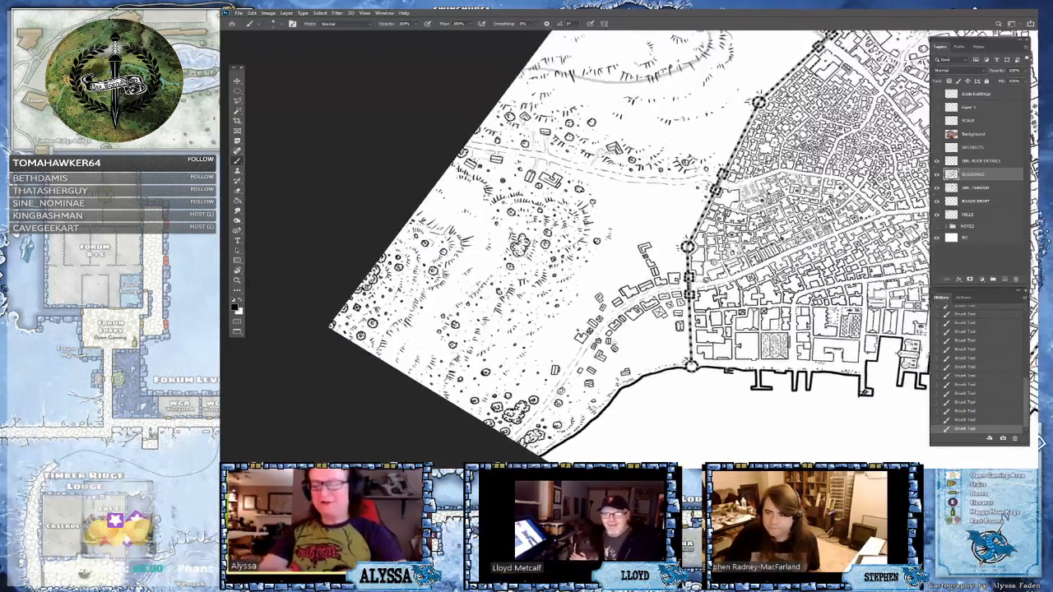
scroll(691, 353, up, 2)
scroll(675, 371, down, 2)
drag(672, 294, 589, 351)
drag(625, 164, 726, 136)
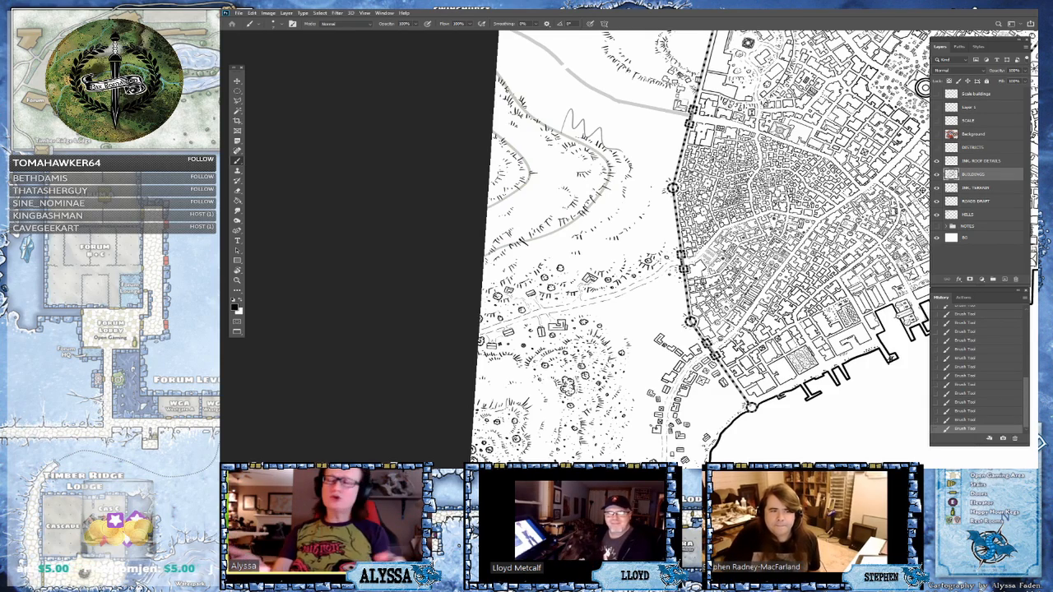
drag(751, 407, 688, 287)
scroll(689, 287, up, 3)
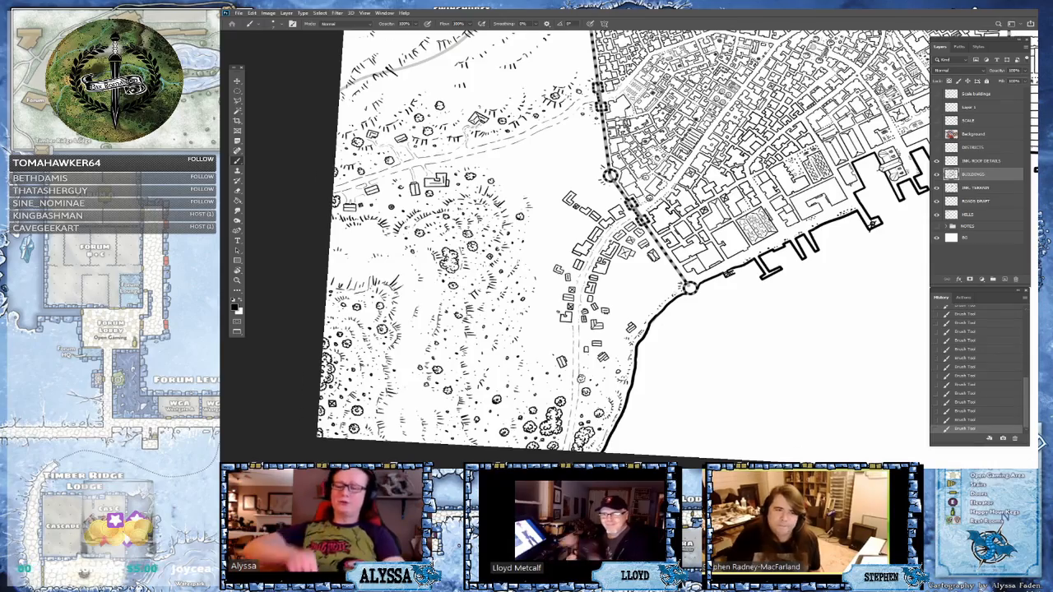
drag(690, 288, 571, 346)
drag(873, 201, 1003, 123)
scroll(685, 242, up, 4)
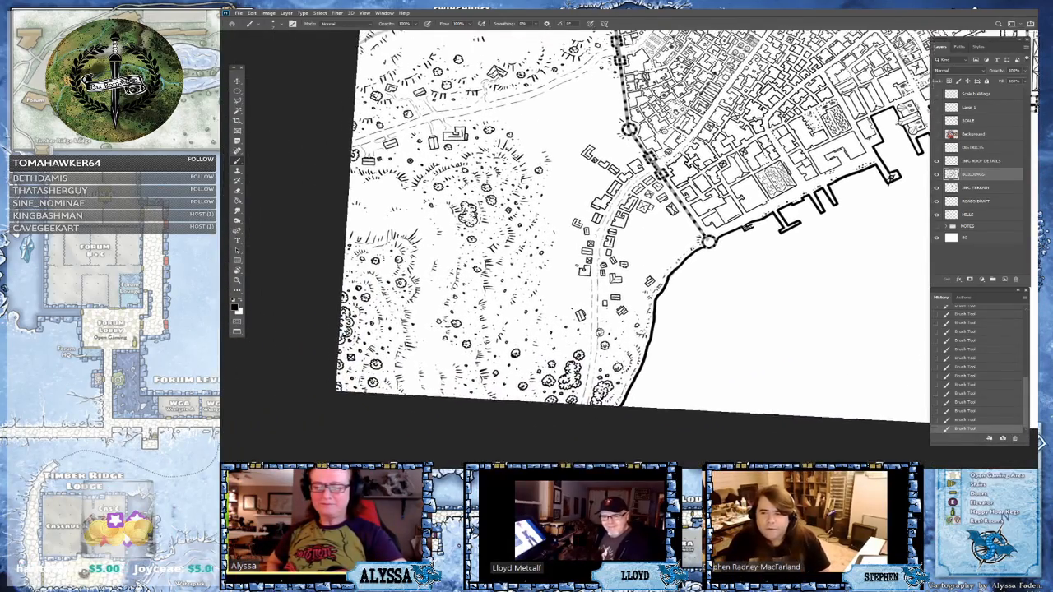
drag(721, 230, 648, 124)
scroll(609, 197, up, 5)
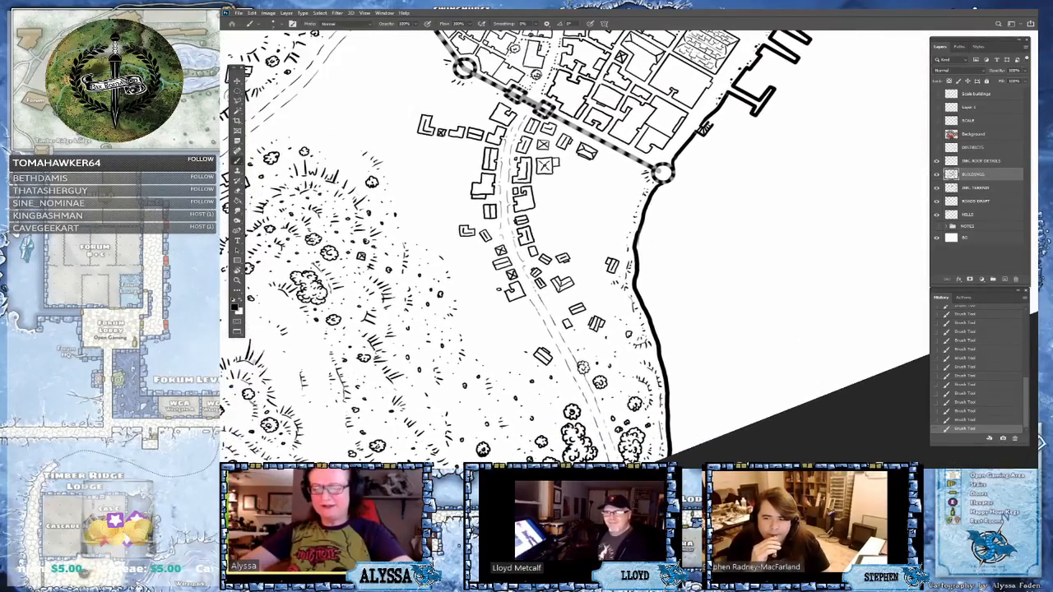
drag(583, 304, 612, 241)
drag(493, 296, 545, 153)
scroll(575, 247, up, 1)
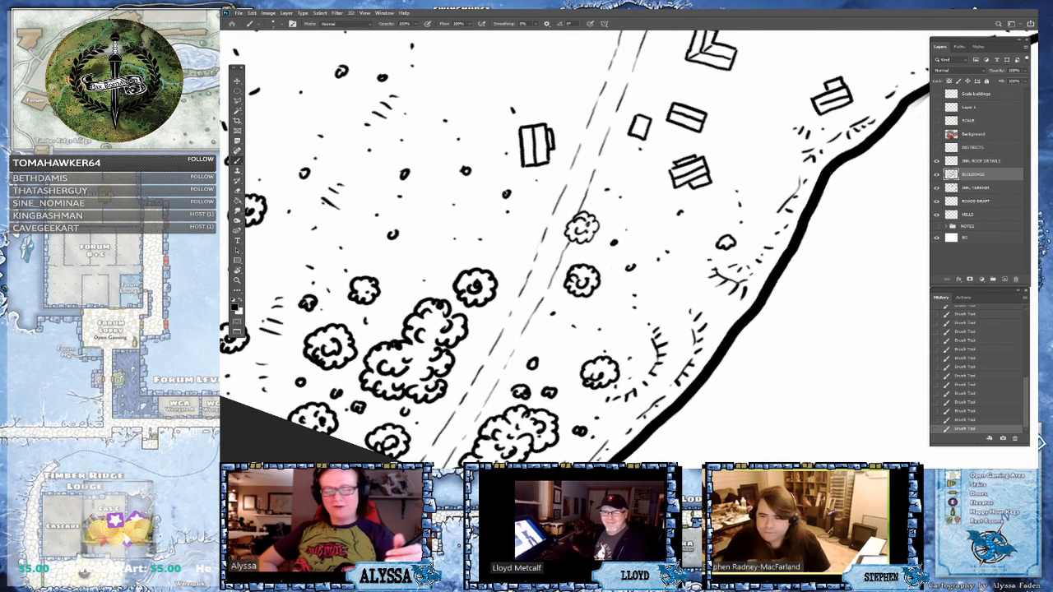
- Clear stray terrain marks beside the shoreline trees and draw a small gabled house there on the buildings layer
click(976, 190)
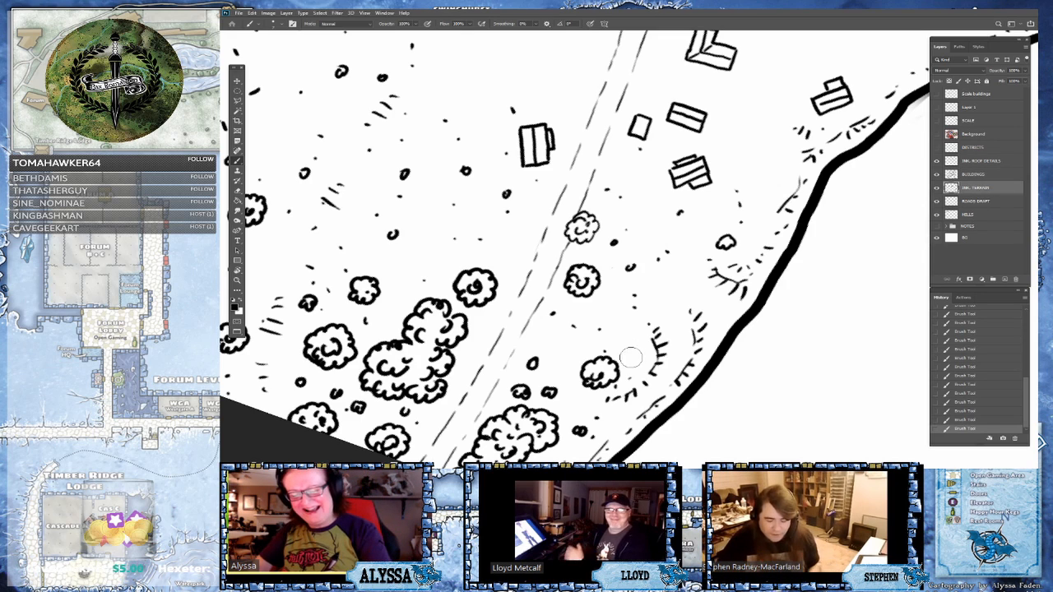
mouse_move(631, 357)
mouse_down()
mouse_move(633, 370)
mouse_move(602, 332)
mouse_move(623, 320)
mouse_up()
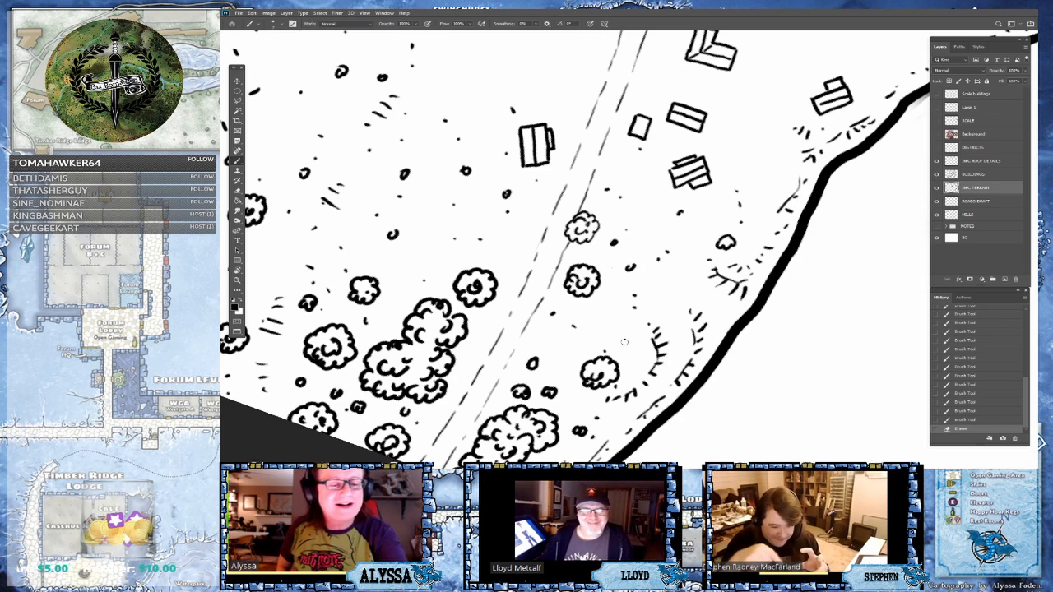
click(981, 174)
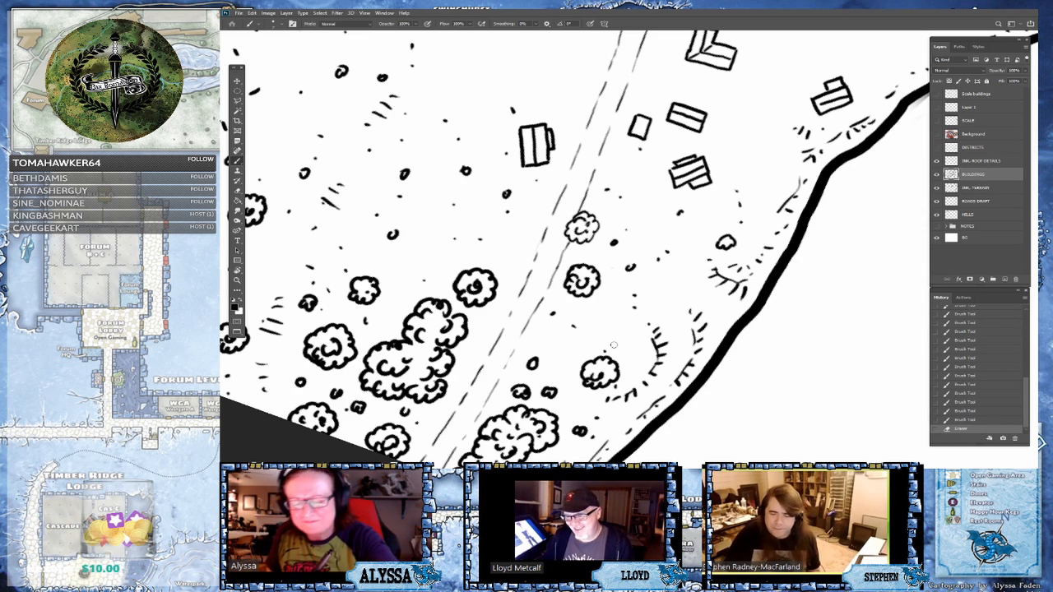
mouse_move(604, 330)
mouse_down()
mouse_move(614, 352)
mouse_move(623, 338)
mouse_move(629, 352)
mouse_move(611, 327)
mouse_move(621, 330)
mouse_up()
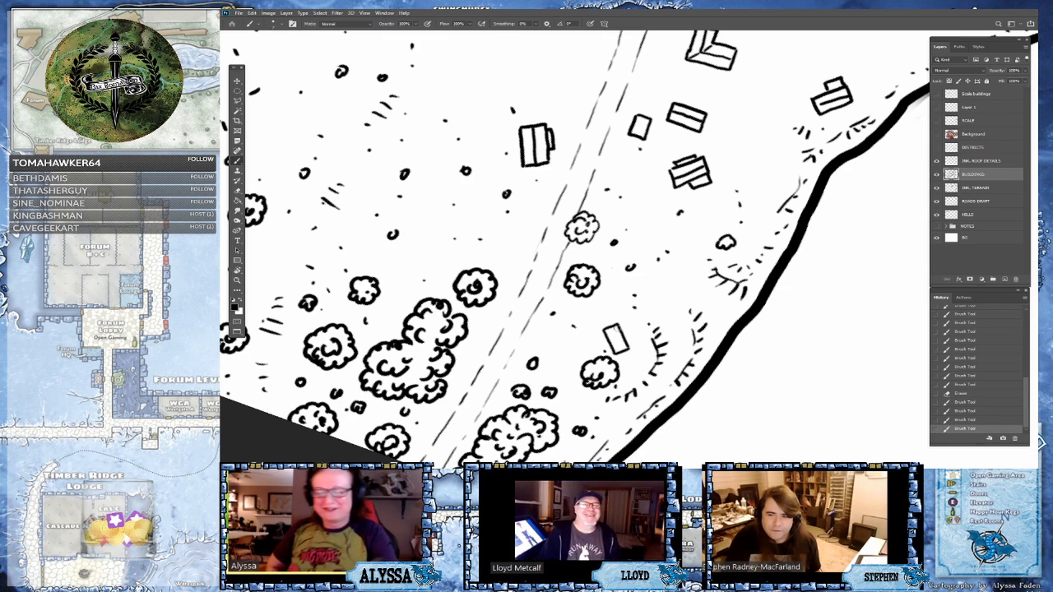
drag(617, 328, 635, 344)
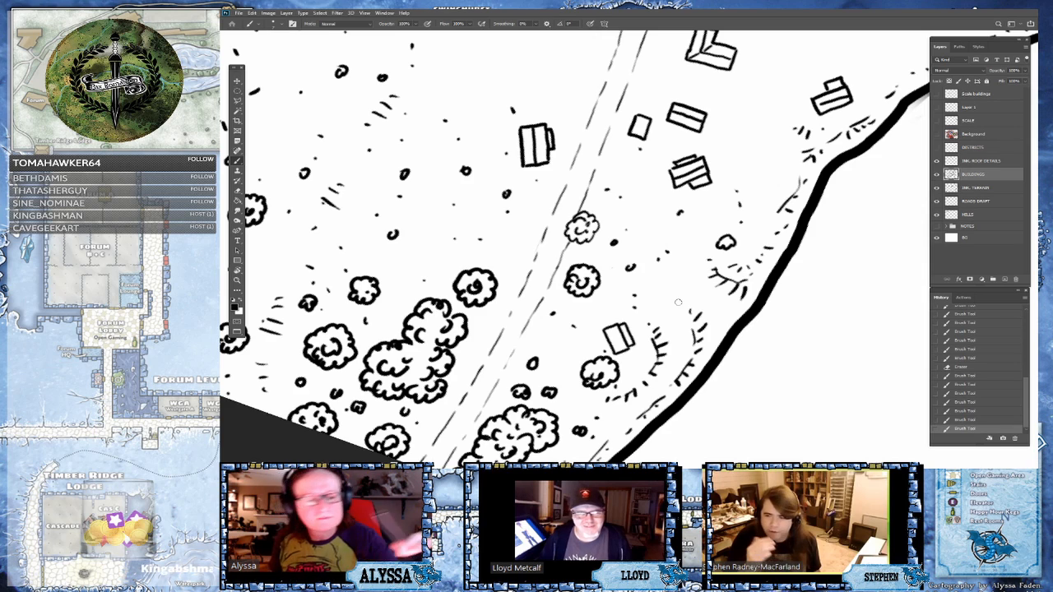
- On the small terrain layer, erase the row of hill marks between the new house and the shoreline
click(985, 190)
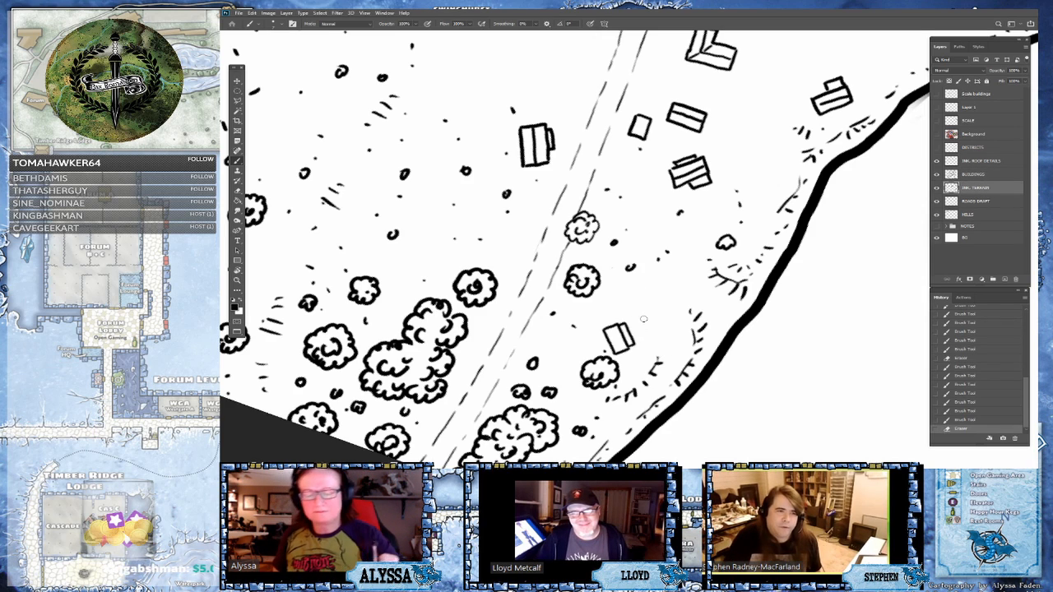
key(e)
drag(654, 374, 661, 357)
click(661, 356)
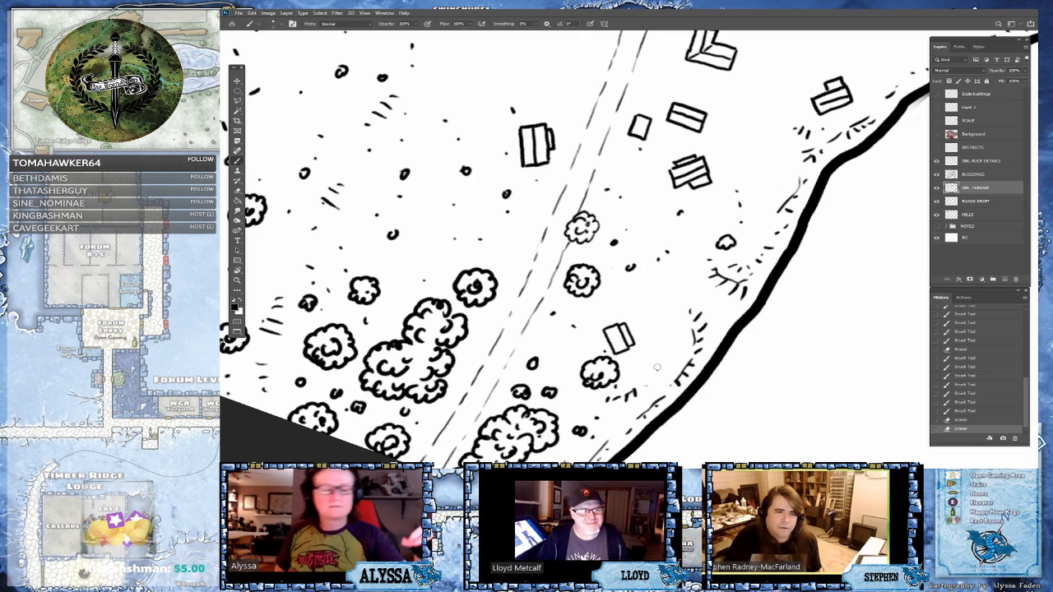
- On the buildings layer, draw two more farm buildings with small extensions beside the new house near the shoreline
click(977, 176)
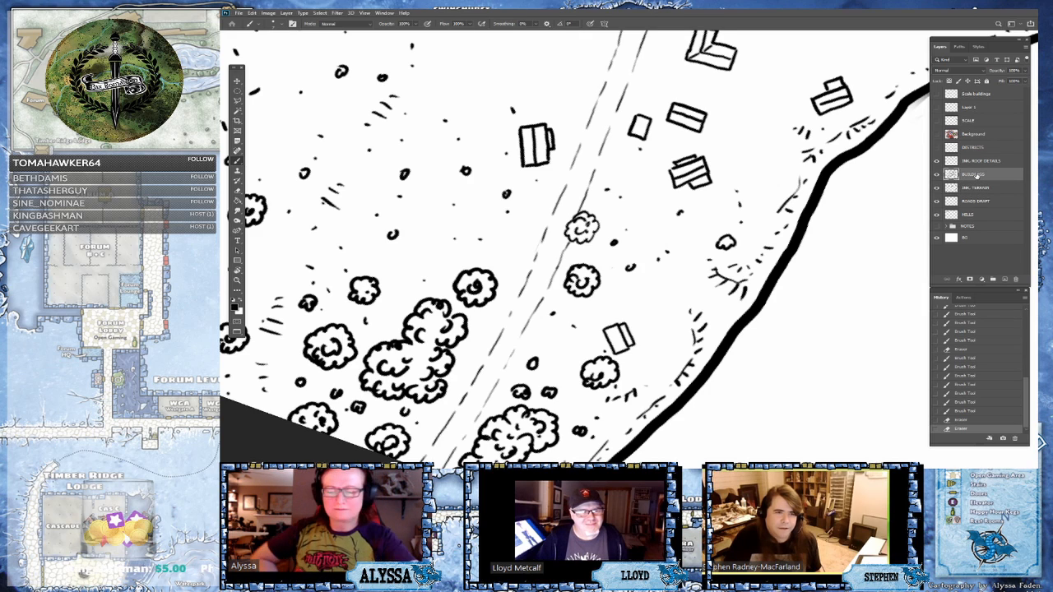
mouse_move(611, 292)
mouse_down()
mouse_move(571, 325)
mouse_move(586, 345)
mouse_move(609, 335)
mouse_move(586, 328)
mouse_move(606, 324)
mouse_move(611, 333)
mouse_up()
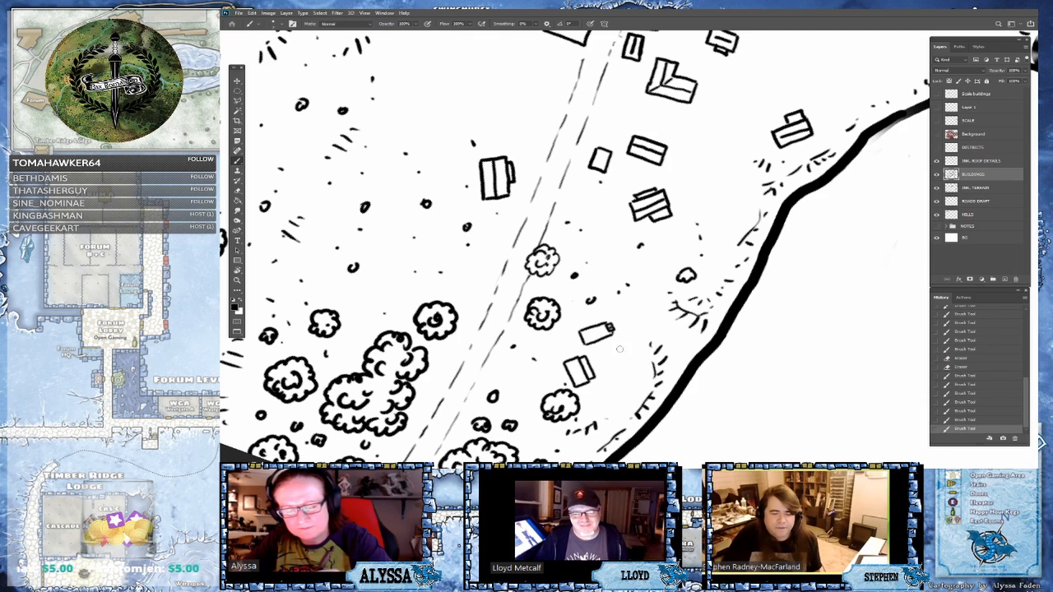
mouse_move(619, 343)
mouse_down()
mouse_move(588, 346)
mouse_move(624, 341)
mouse_move(634, 362)
mouse_move(626, 364)
mouse_move(623, 336)
mouse_move(638, 367)
mouse_up()
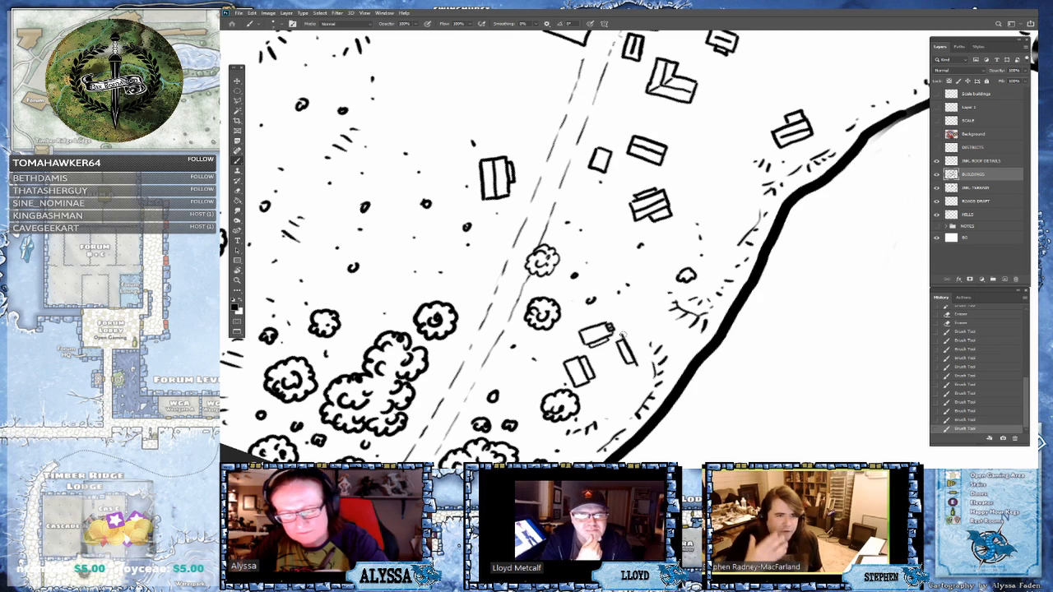
mouse_move(629, 331)
mouse_down()
mouse_move(645, 326)
mouse_move(653, 359)
mouse_up()
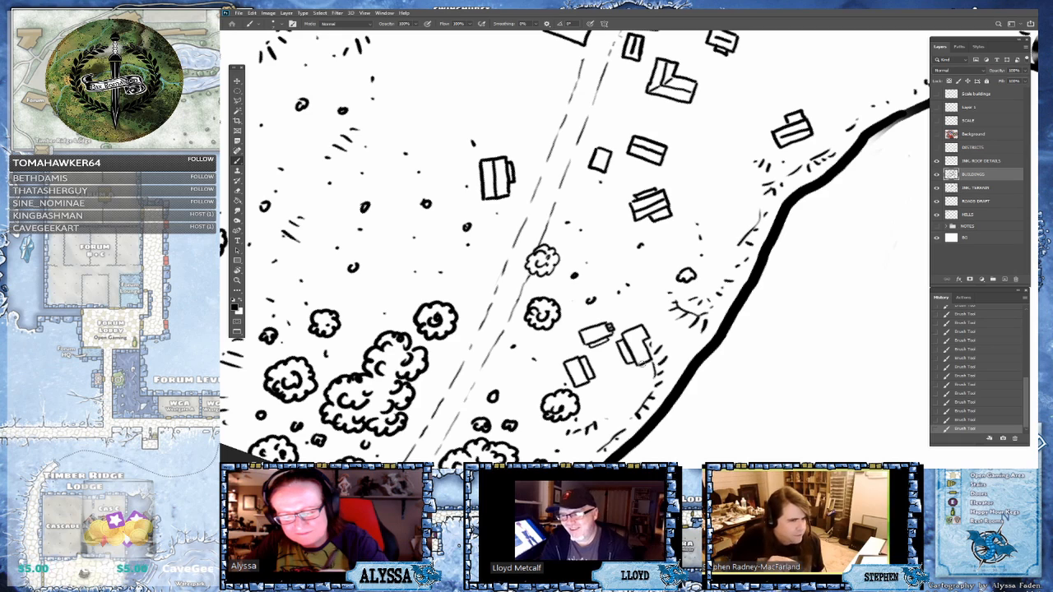
- Complete the shoreline farmstead with a small outbuilding, a round well in the yard and a tiny shed beside the houses
mouse_move(621, 407)
mouse_down()
mouse_move(640, 365)
mouse_move(613, 364)
mouse_move(624, 367)
mouse_move(626, 348)
mouse_move(614, 349)
mouse_move(630, 354)
mouse_up()
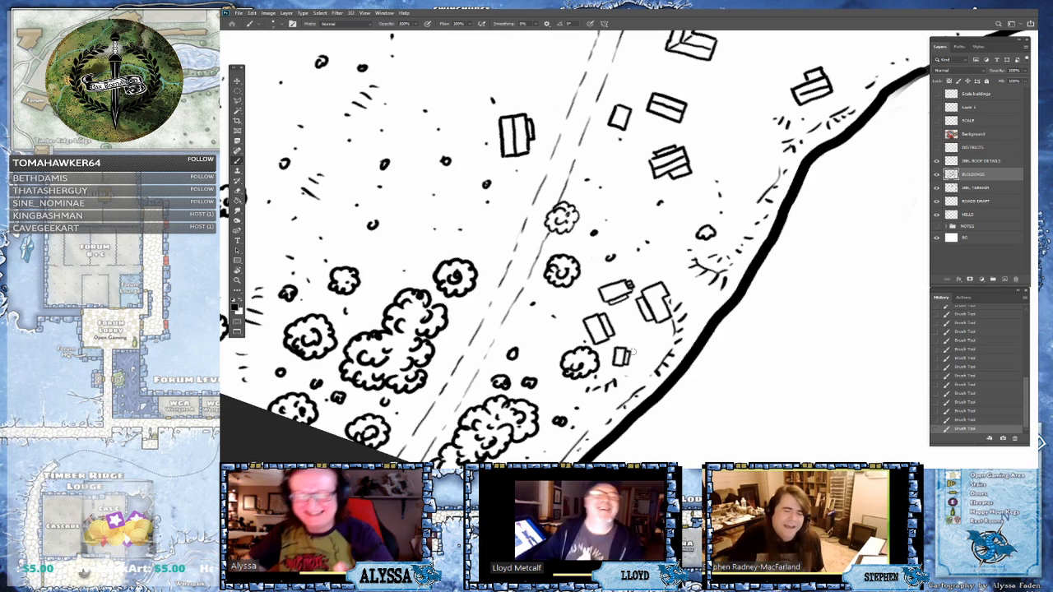
scroll(632, 352, down, 2)
scroll(633, 352, up, 2)
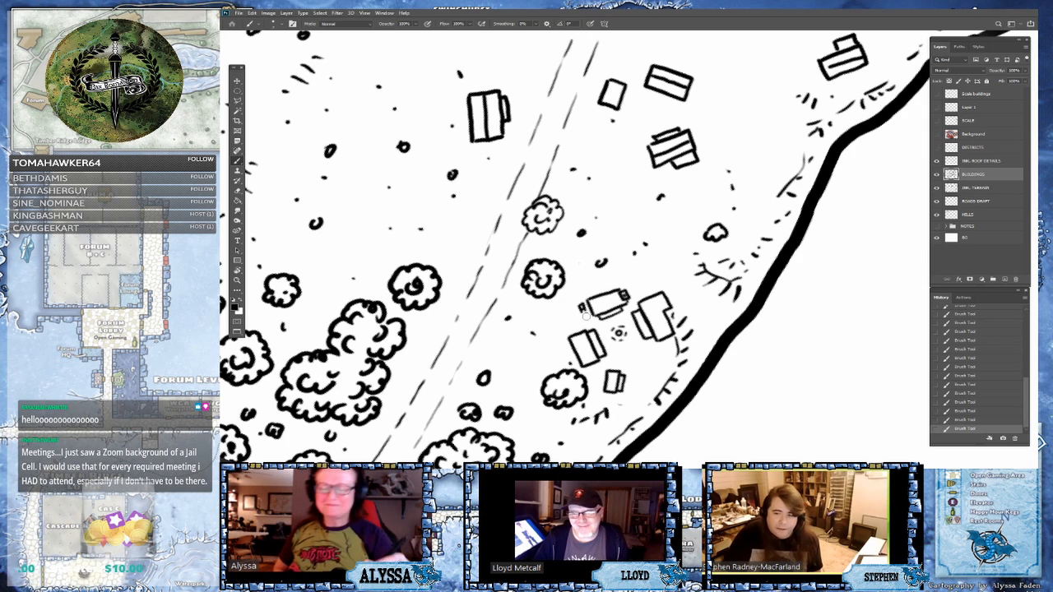
mouse_move(586, 316)
mouse_down()
mouse_move(645, 345)
mouse_move(607, 347)
mouse_up()
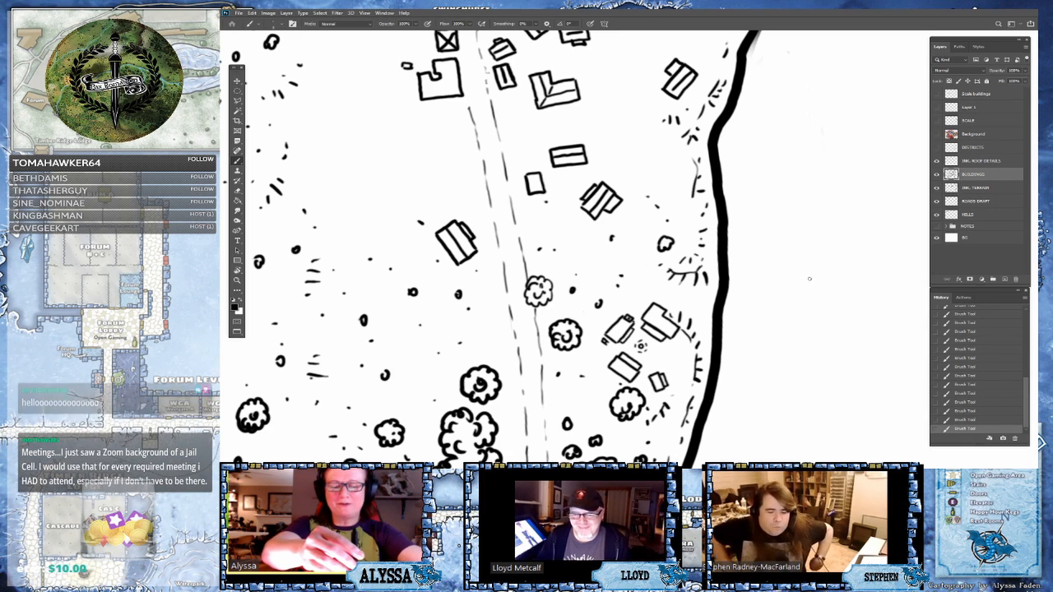
scroll(809, 280, up, 2)
scroll(809, 281, down, 1)
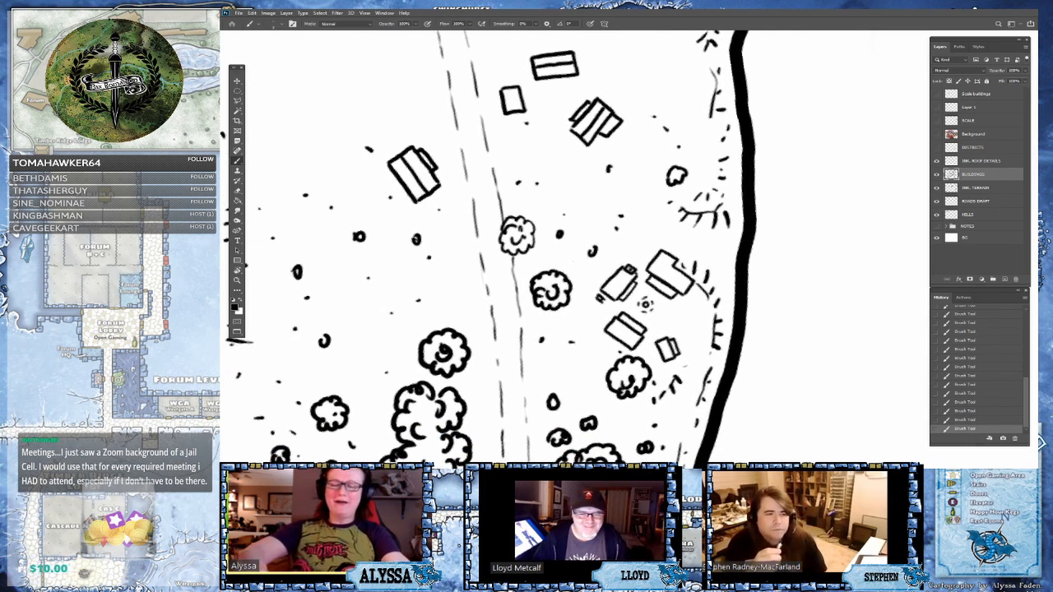
drag(652, 315, 651, 310)
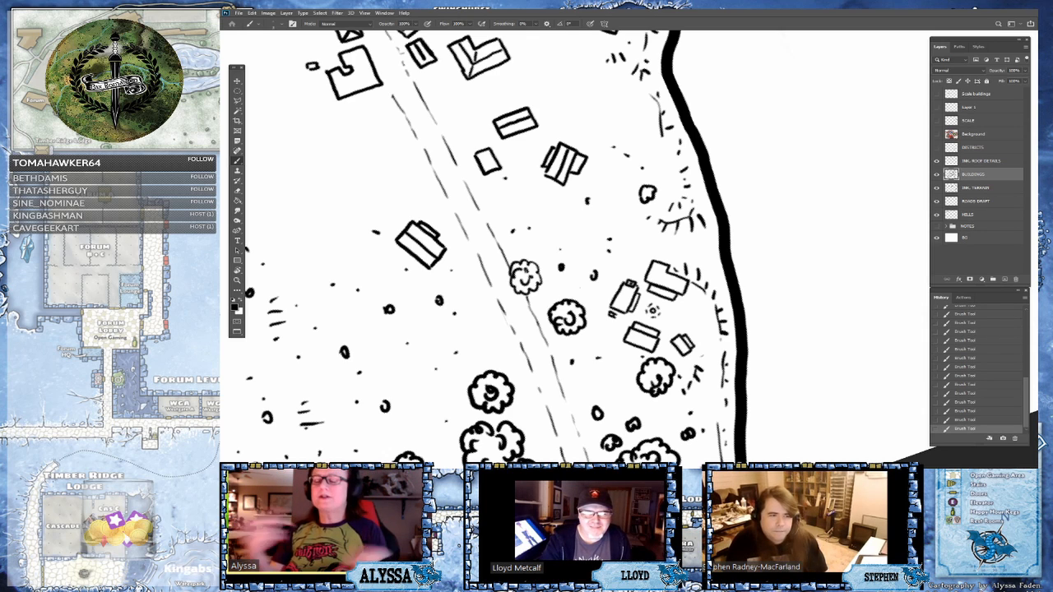
mouse_move(525, 277)
mouse_down()
mouse_move(480, 270)
mouse_move(510, 280)
mouse_move(536, 222)
mouse_move(489, 301)
mouse_move(491, 319)
mouse_up()
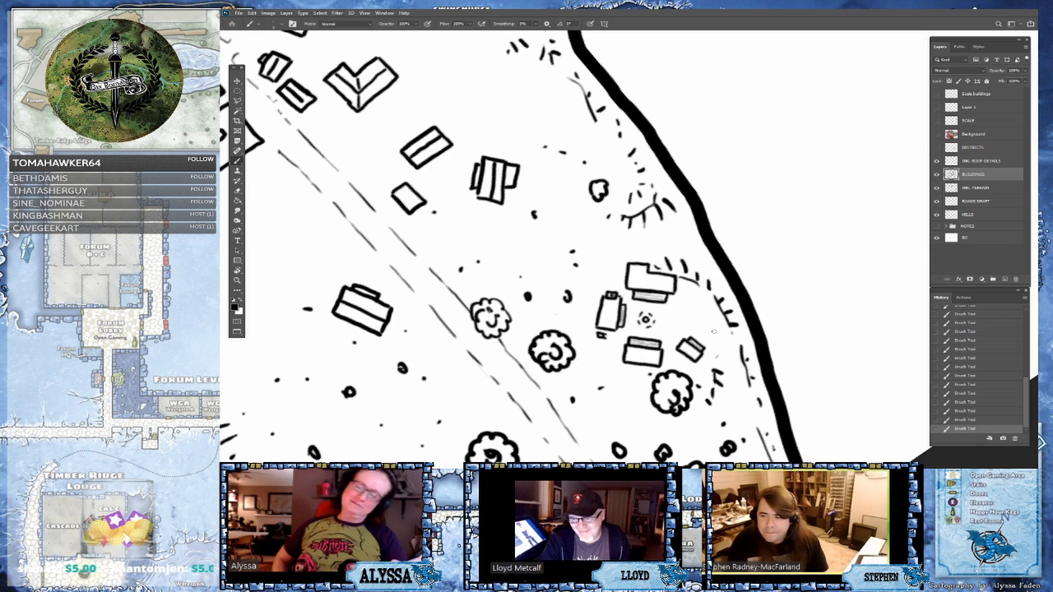
- On the small roof details layer, add ridge lines and chimneys to the roofs of the shoreline farmstead
double_click(981, 161)
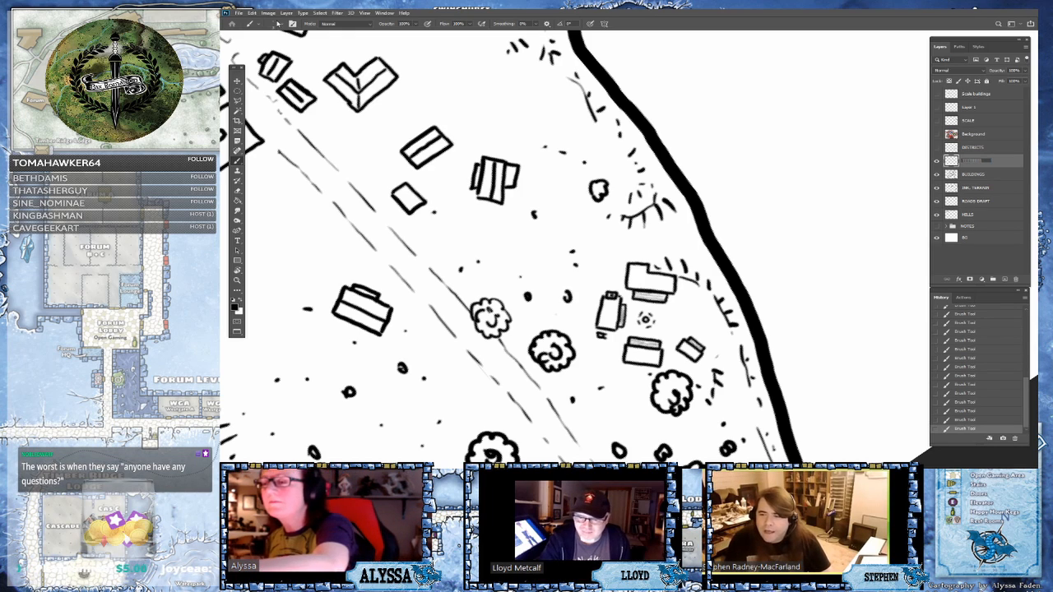
click(250, 23)
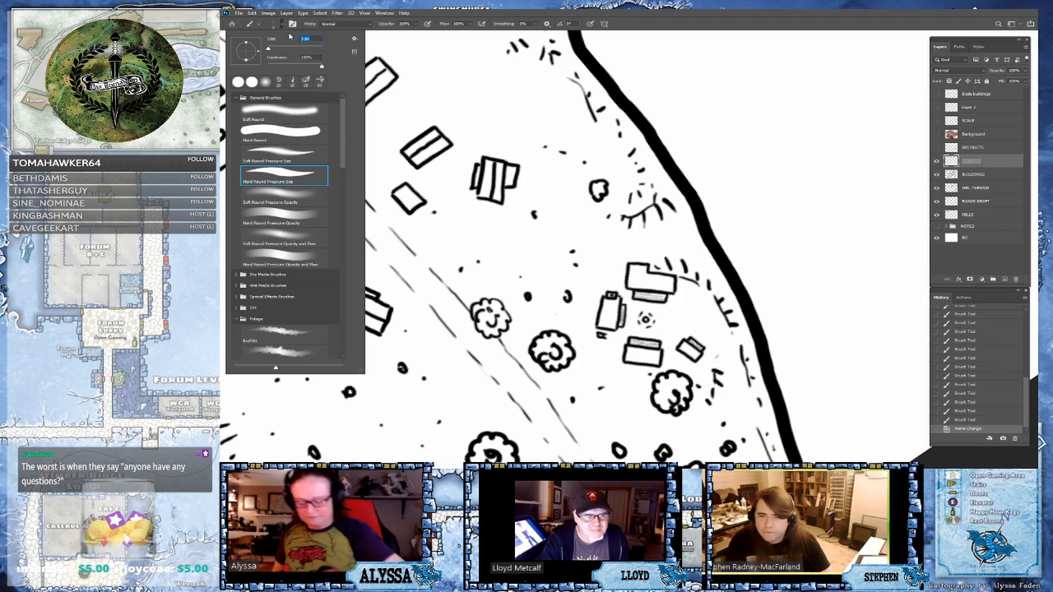
key(Return)
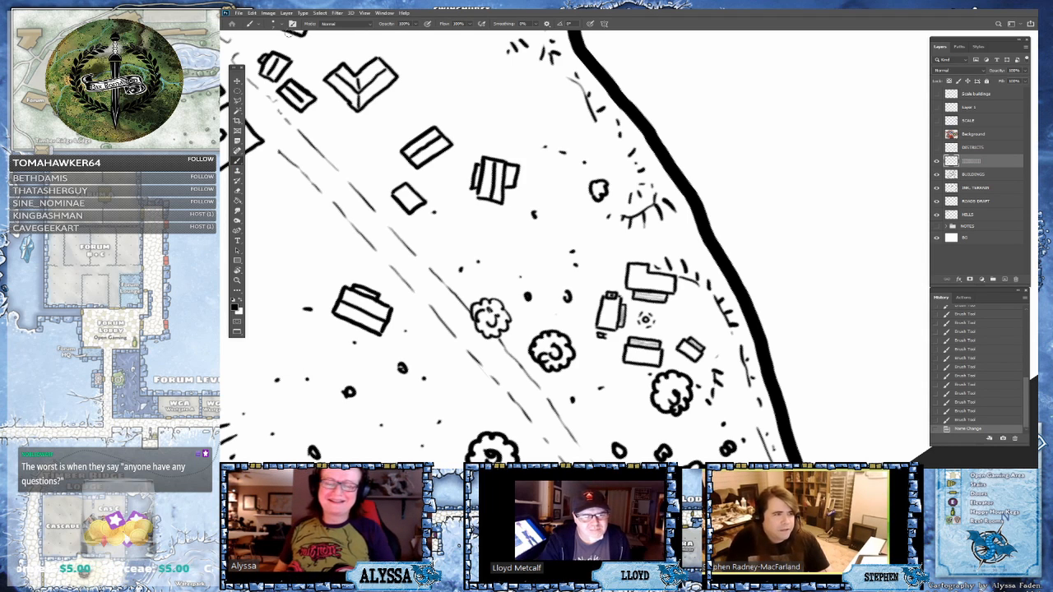
scroll(646, 405, down, 8)
scroll(741, 393, up, 2)
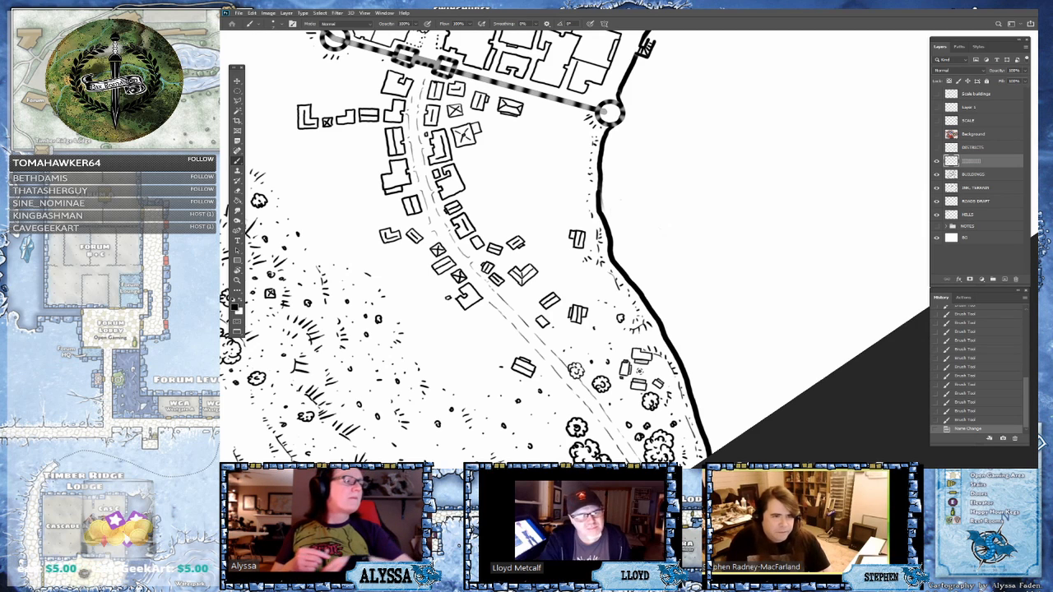
scroll(576, 247, down, 2)
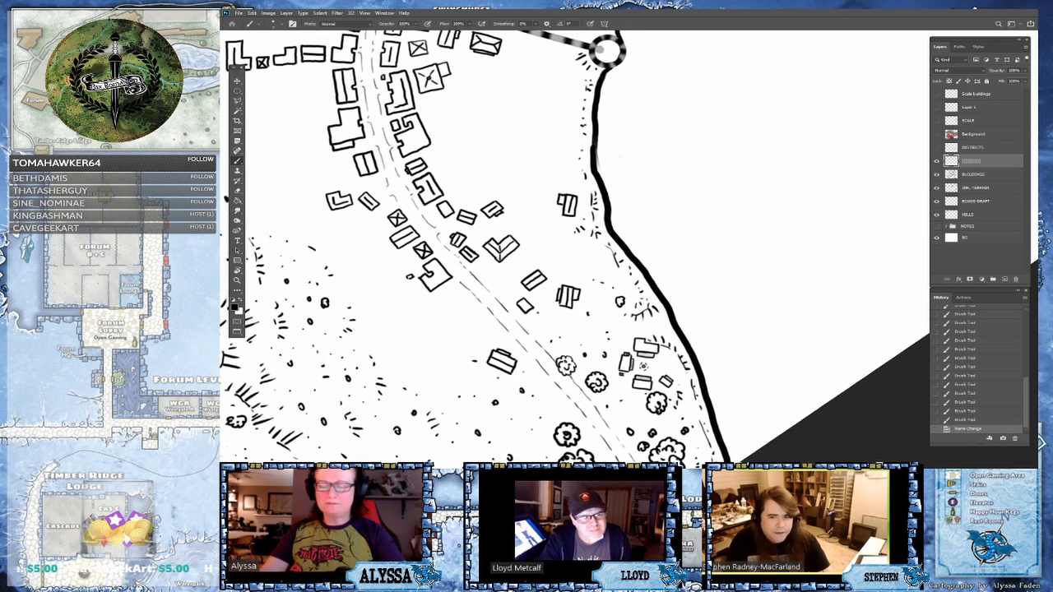
scroll(625, 275, up, 2)
scroll(635, 332, up, 1)
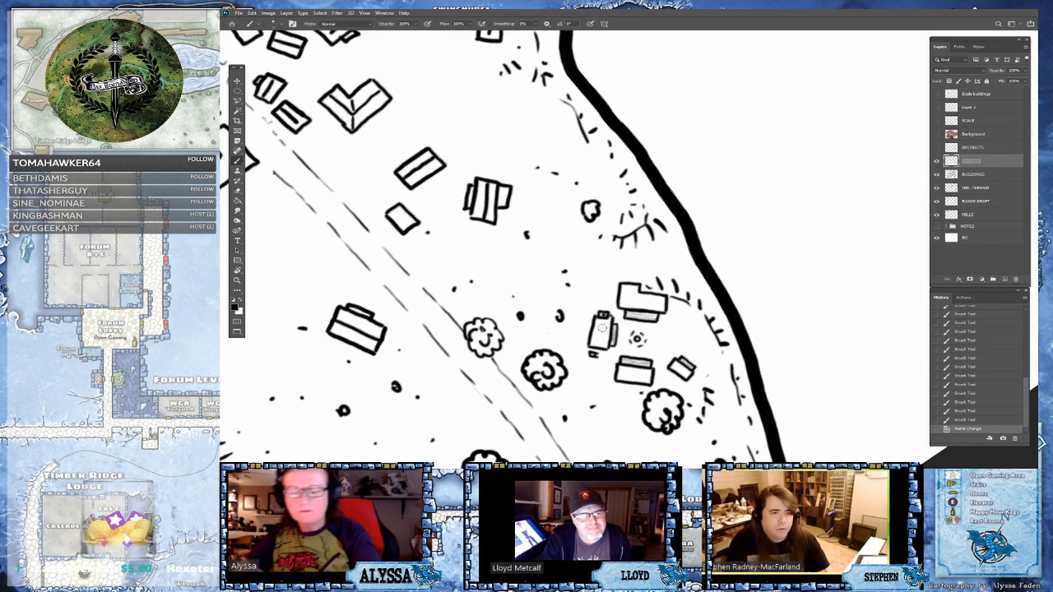
drag(603, 322, 599, 345)
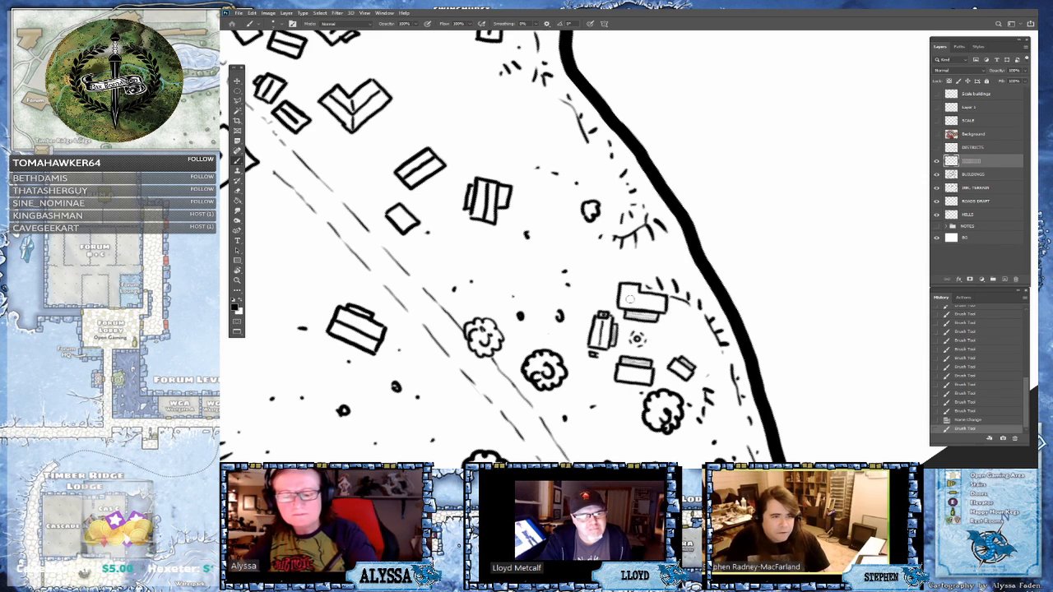
mouse_move(627, 294)
mouse_down()
mouse_move(625, 304)
mouse_move(638, 304)
mouse_move(635, 291)
mouse_move(630, 301)
mouse_move(666, 306)
mouse_up()
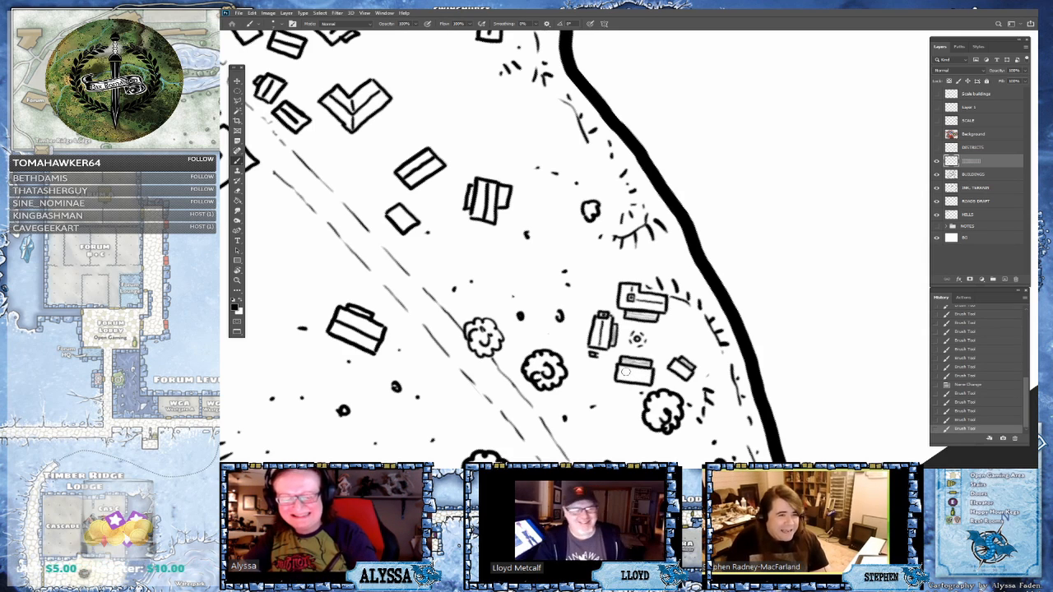
drag(615, 372, 688, 372)
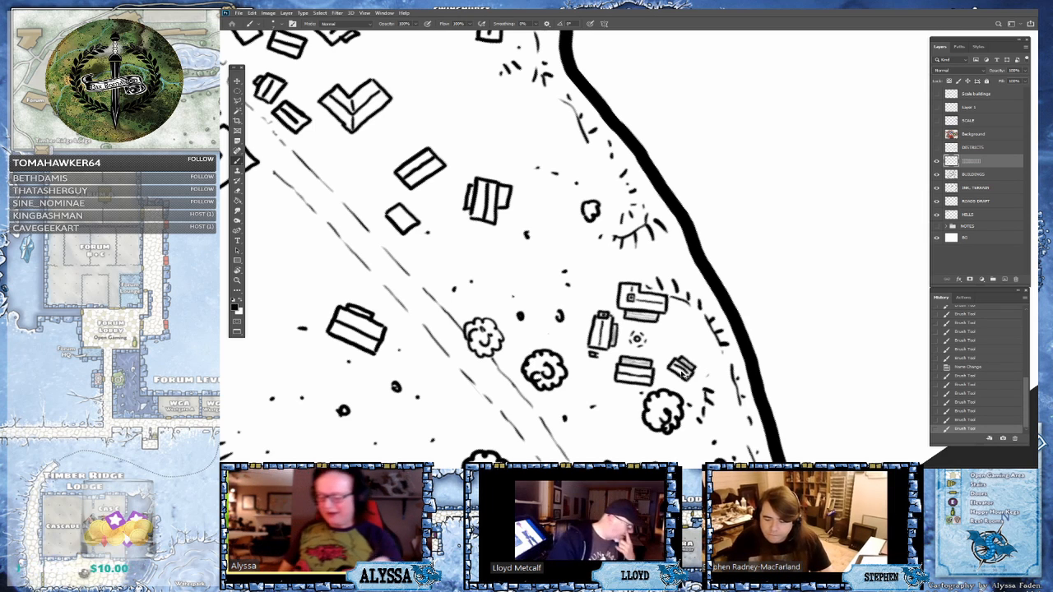
- Undo the last roof-detail stroke on the farmstead and review the suburb outside the coastal gate
key(ctrl+z)
scroll(638, 338, down, 3)
scroll(674, 252, up, 1)
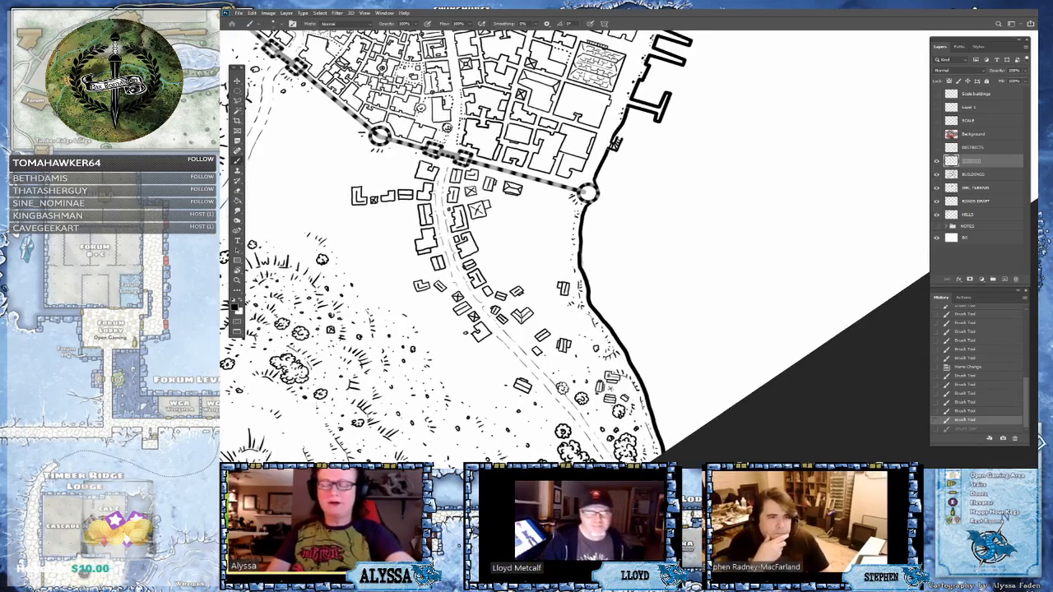
scroll(675, 251, down, 1)
key(r)
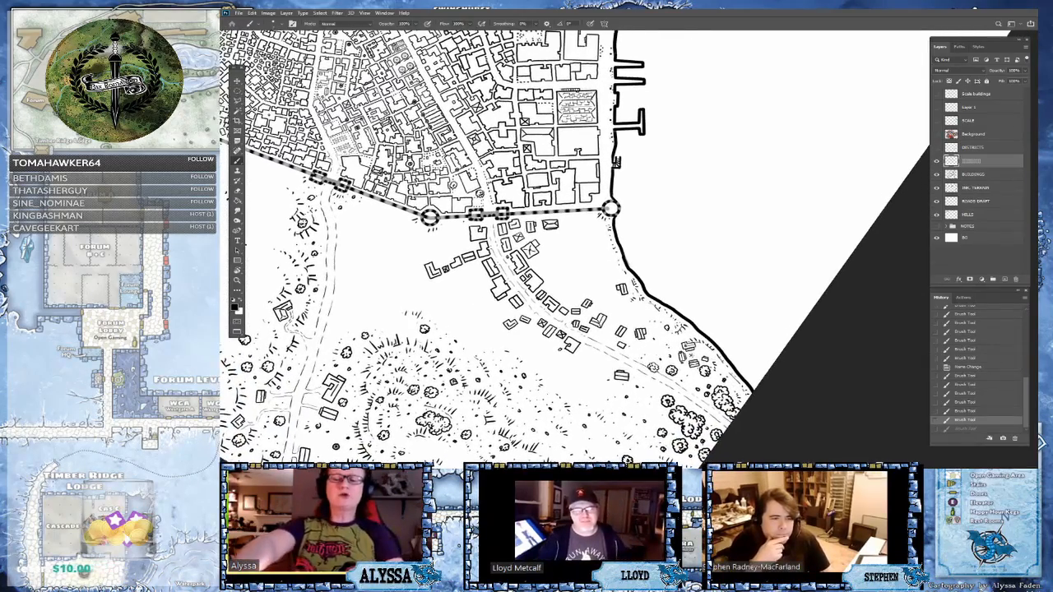
scroll(626, 294, up, 2)
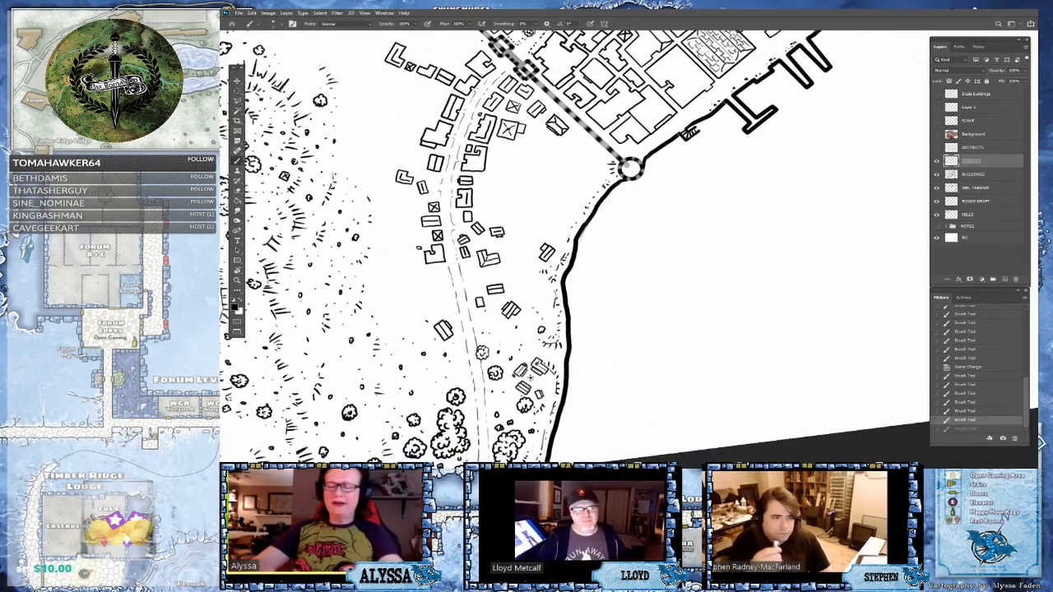
scroll(625, 346, down, 3)
scroll(576, 247, up, 2)
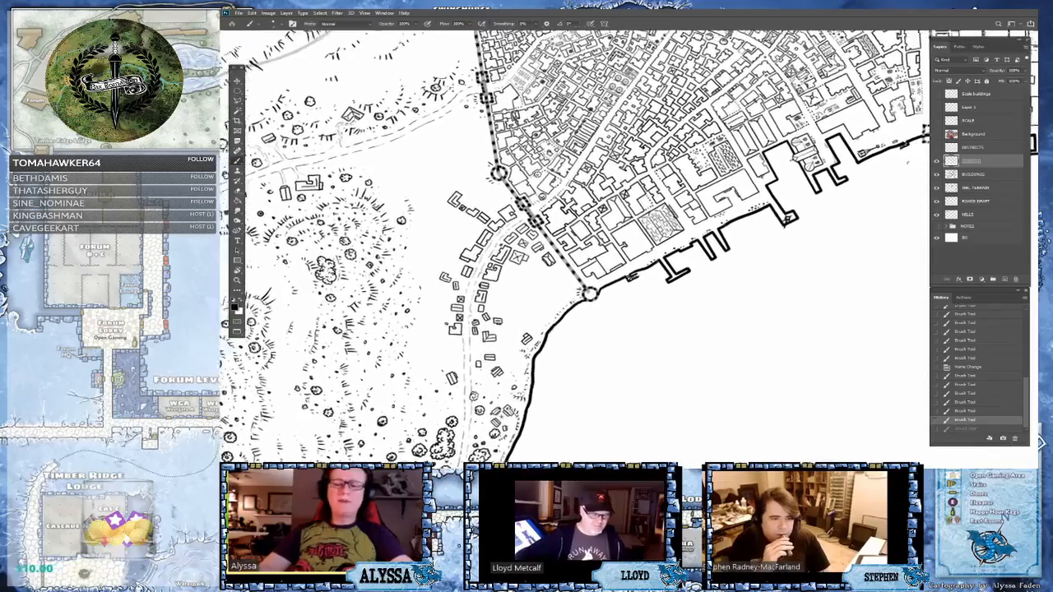
scroll(575, 247, down, 1)
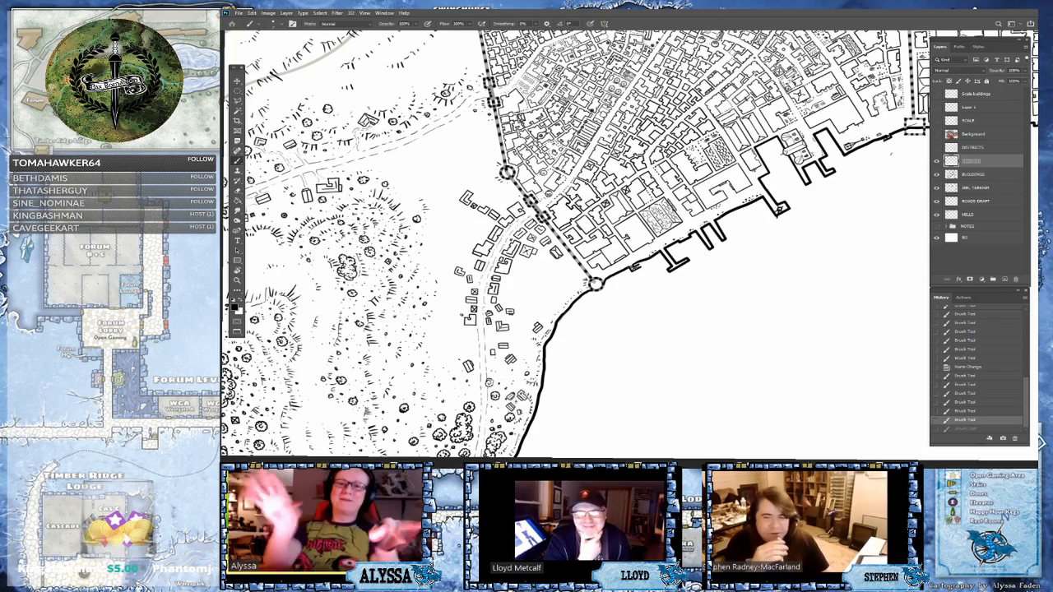
- On the small terrain layer, dot a curved boundary of small marks between the shoreline farmstead and the coast
drag(512, 326, 644, 255)
scroll(644, 256, up, 3)
scroll(615, 333, up, 5)
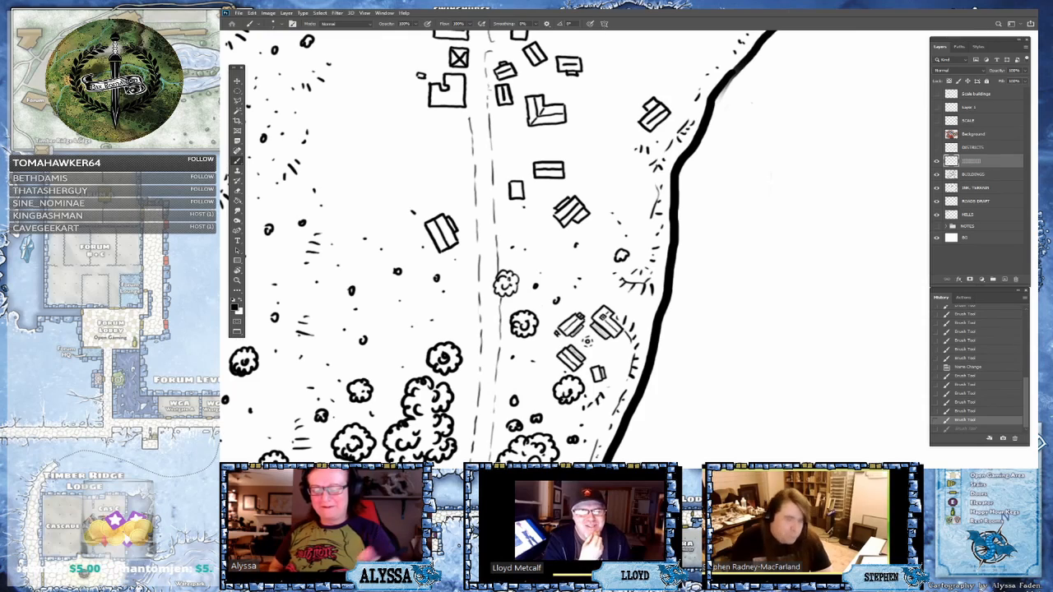
click(987, 188)
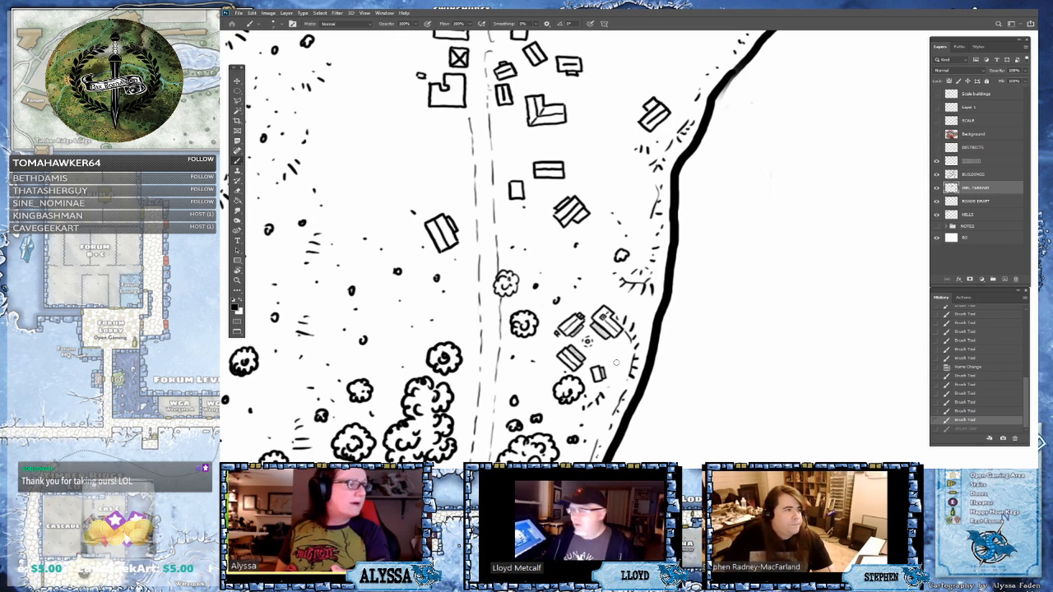
click(623, 374)
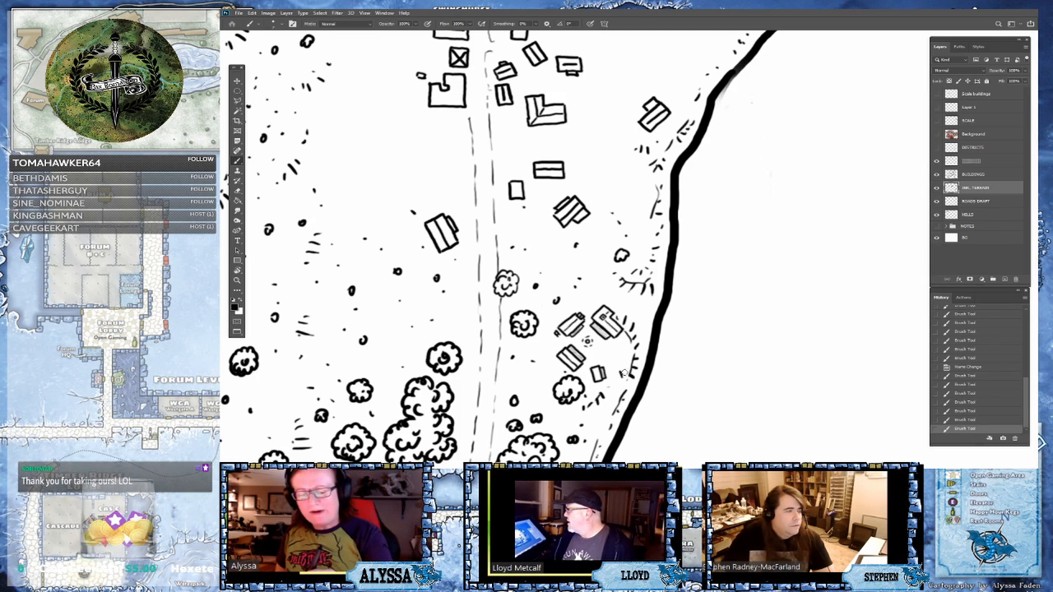
click(624, 370)
click(625, 364)
click(625, 355)
click(622, 348)
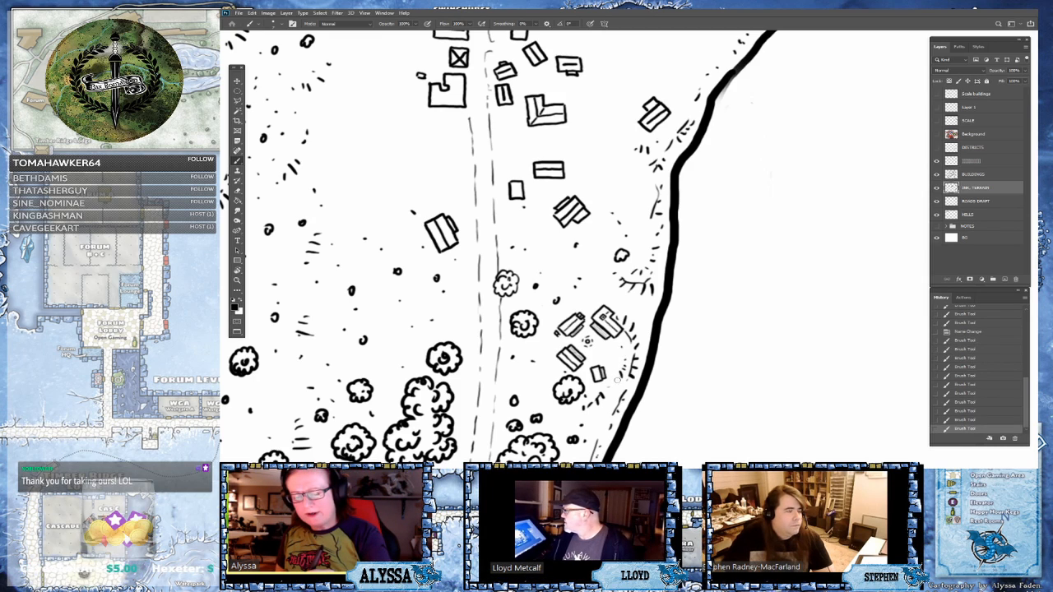
click(617, 379)
click(618, 370)
click(620, 364)
click(618, 352)
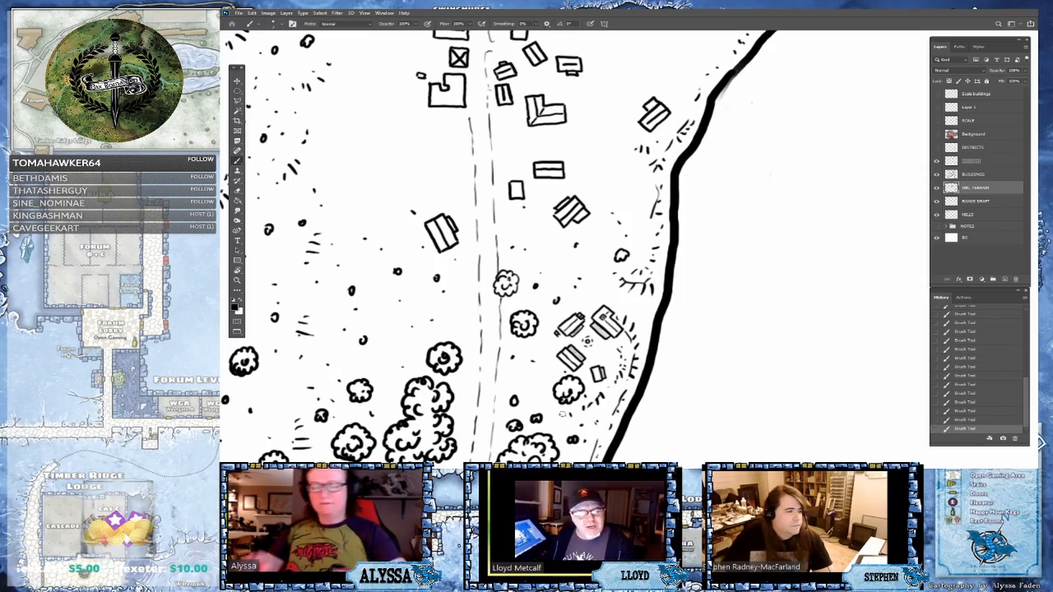
- Save the map document with the farmstead's new dotted terrain marks
scroll(563, 413, down, 6)
scroll(658, 329, up, 2)
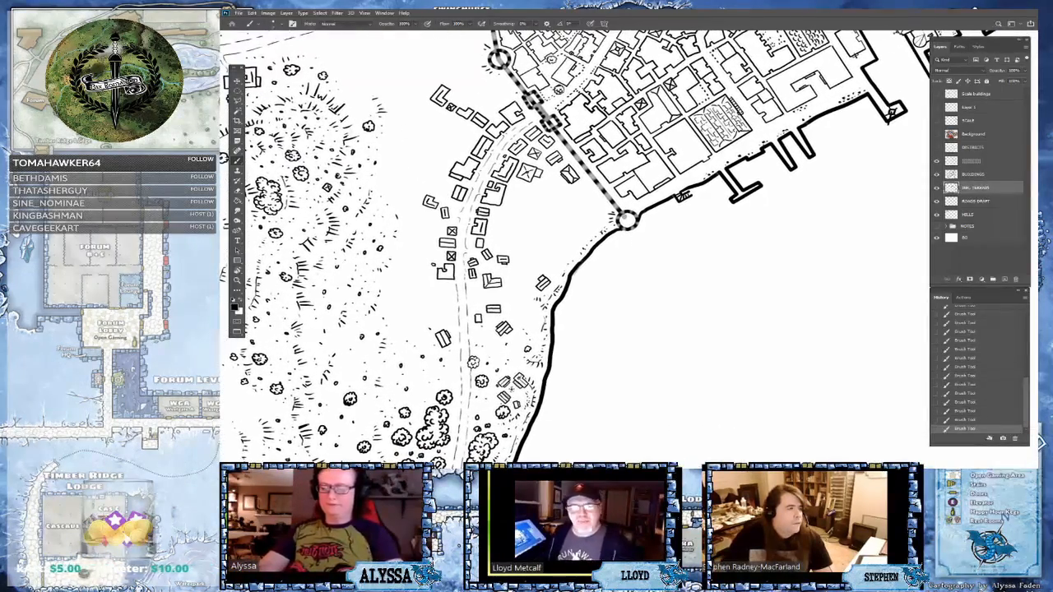
scroll(590, 486, up, 1)
scroll(574, 250, right, 2)
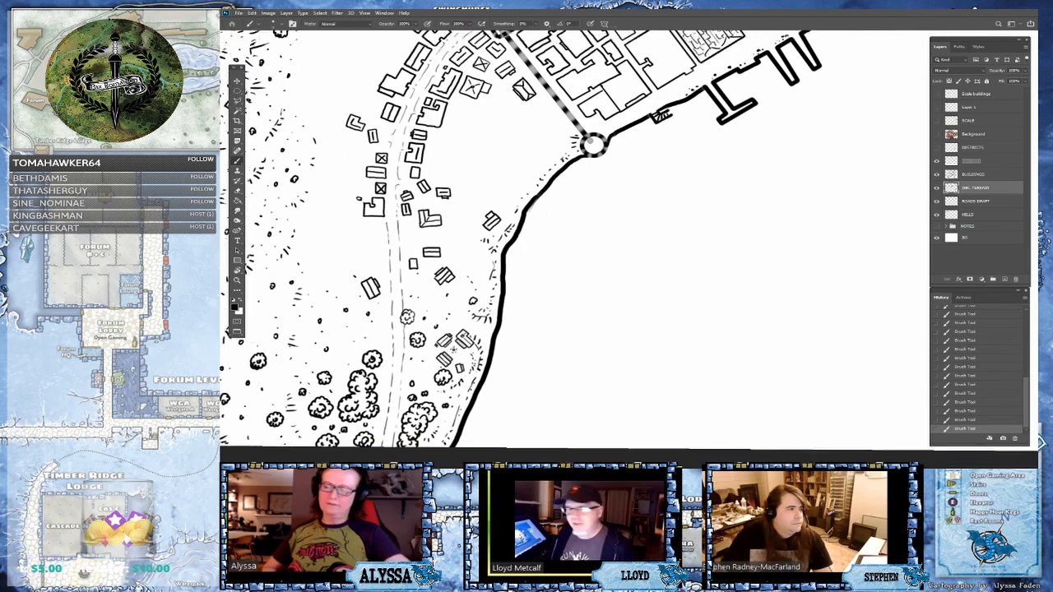
scroll(574, 250, down, 2)
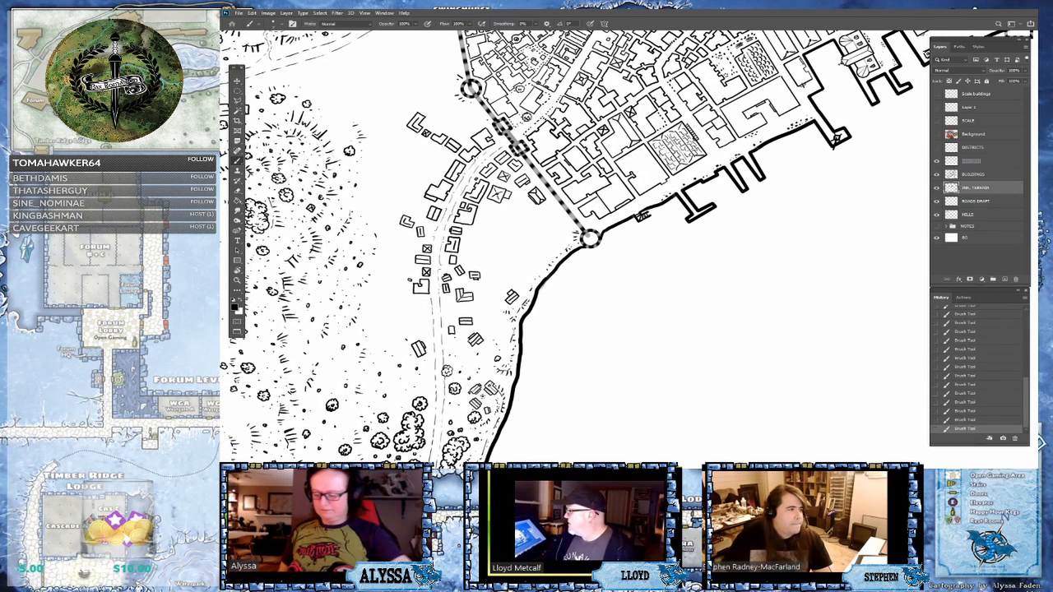
key(ctrl+s)
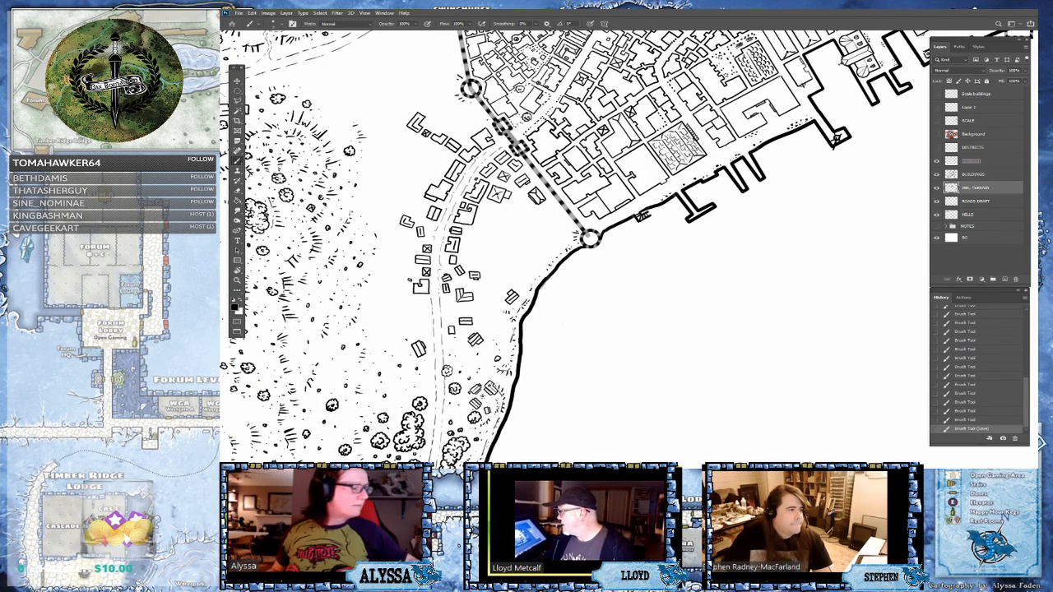
- Continue the dotted boundary around the farmstead's north and road sides, adding small bushes and an entrance opening onto the road
scroll(370, 386, up, 3)
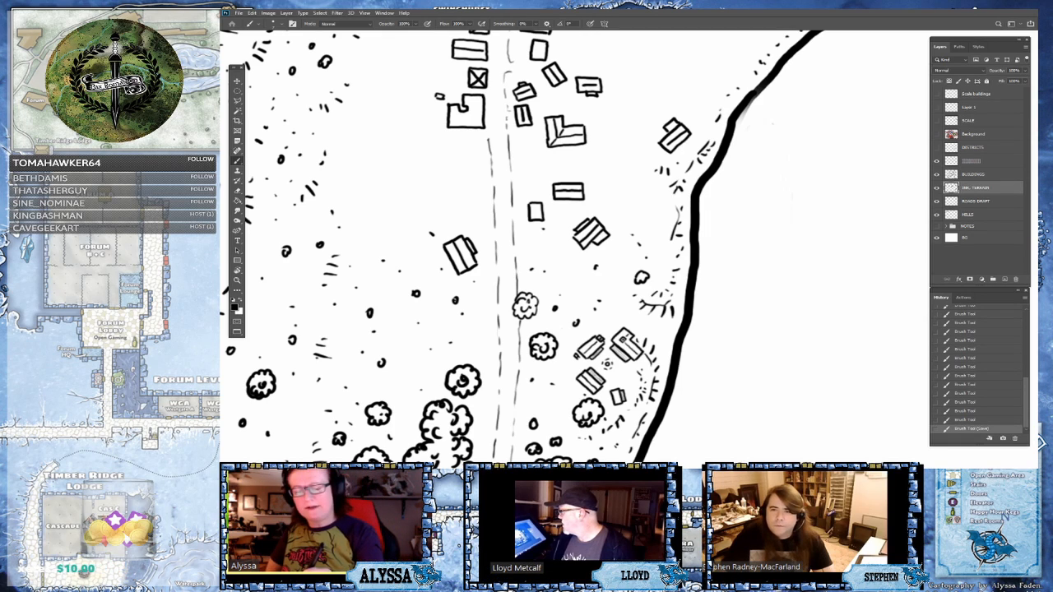
drag(611, 323, 552, 326)
click(587, 324)
click(554, 324)
click(551, 325)
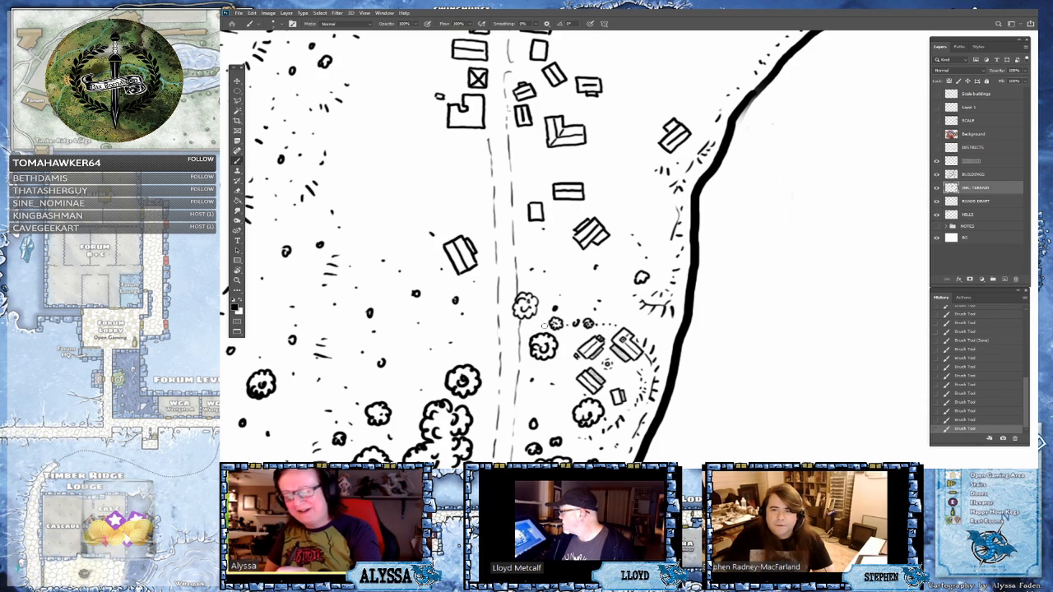
click(539, 326)
click(535, 326)
click(530, 326)
click(523, 327)
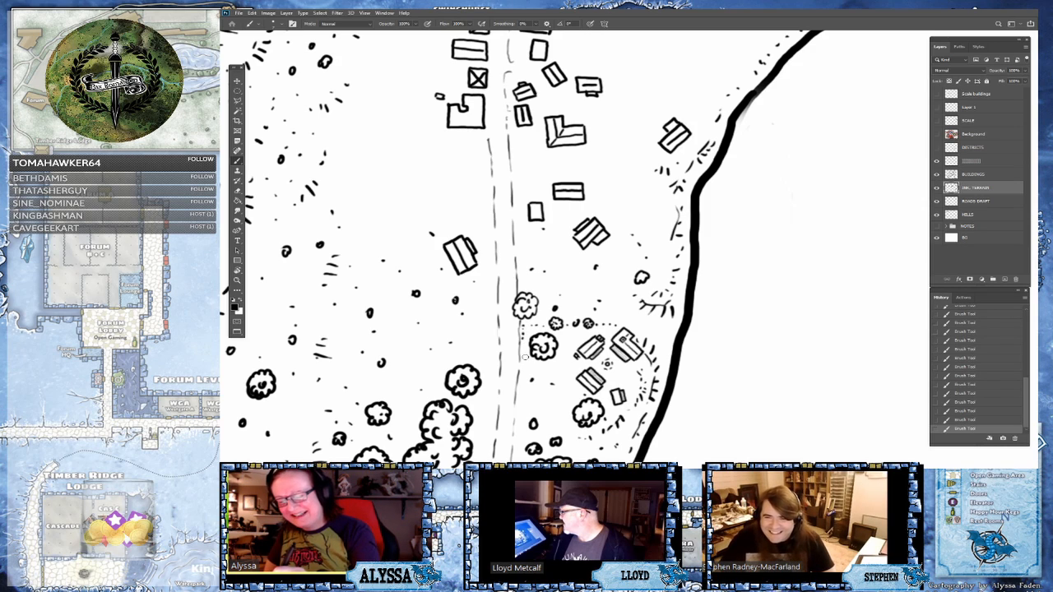
drag(521, 361, 533, 363)
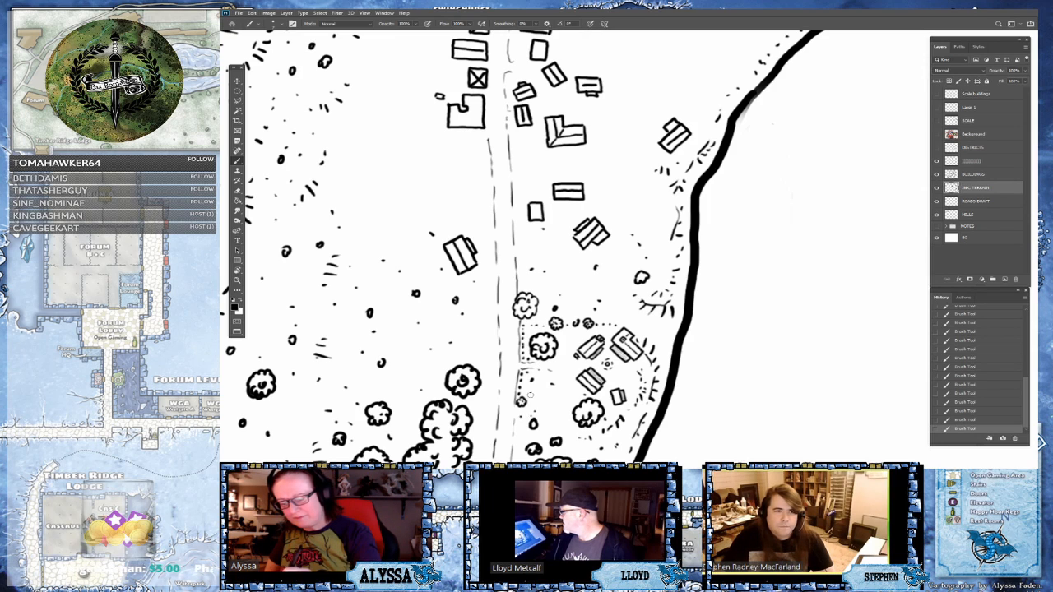
- Activate the buildings layer and look over the farmstead, the suburb outside the coastal gate and the city's harbour side
scroll(606, 325, down, 3)
key(ctrl+minus)
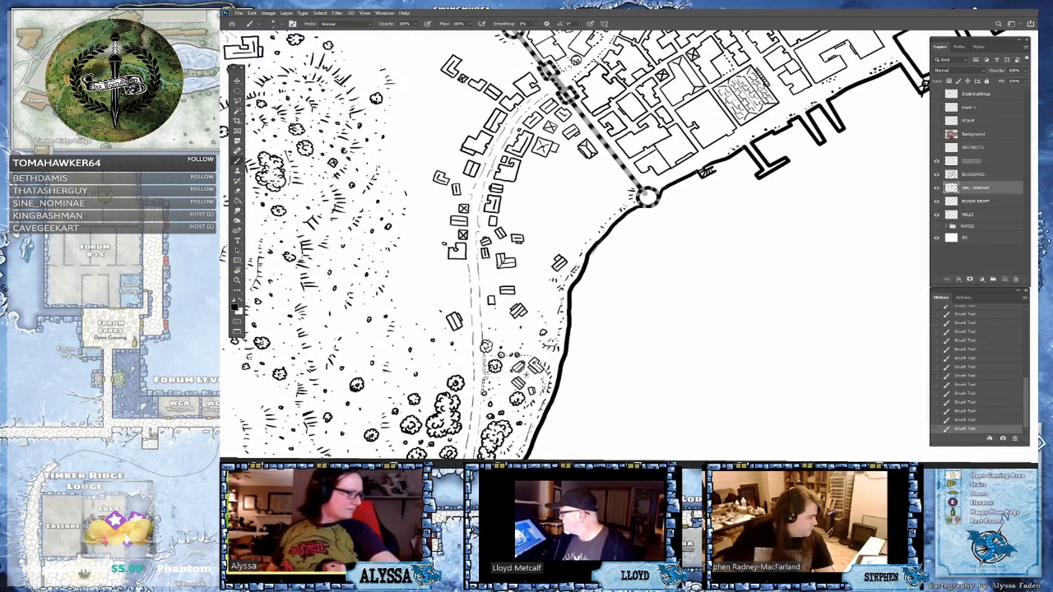
drag(595, 249, 520, 308)
key(ctrl+minus)
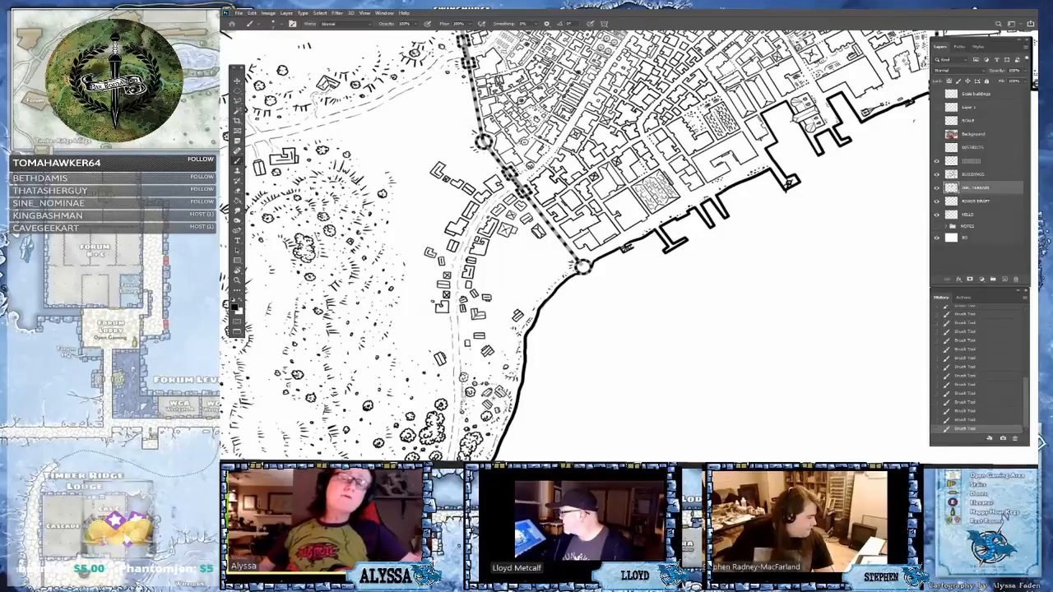
mouse_move(583, 267)
mouse_down()
mouse_move(592, 288)
mouse_move(611, 288)
mouse_move(608, 301)
mouse_move(600, 274)
mouse_move(620, 291)
mouse_move(601, 277)
mouse_move(600, 289)
mouse_move(582, 285)
mouse_up()
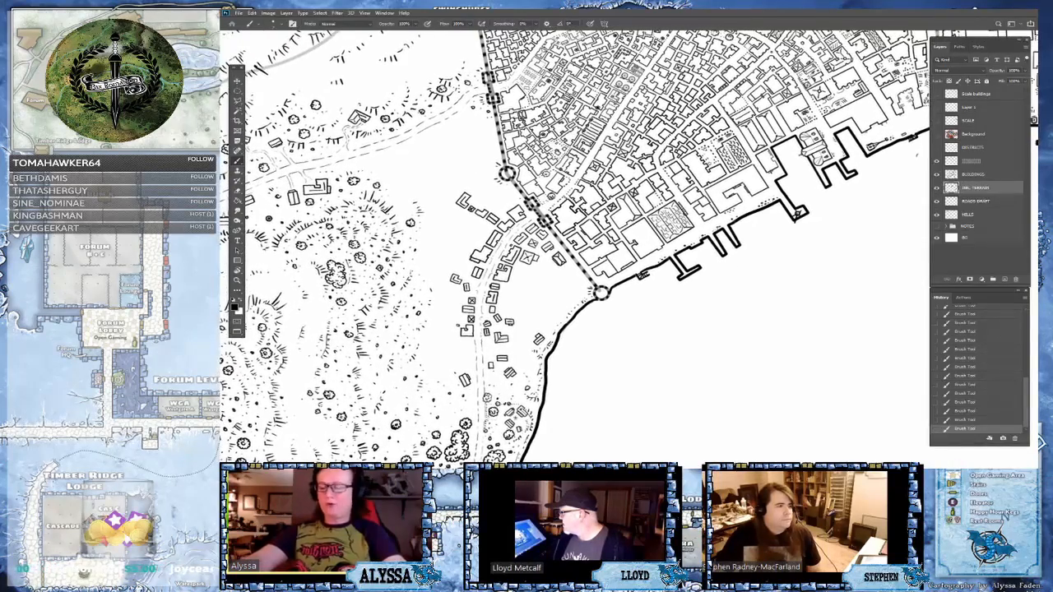
scroll(505, 430, up, 3)
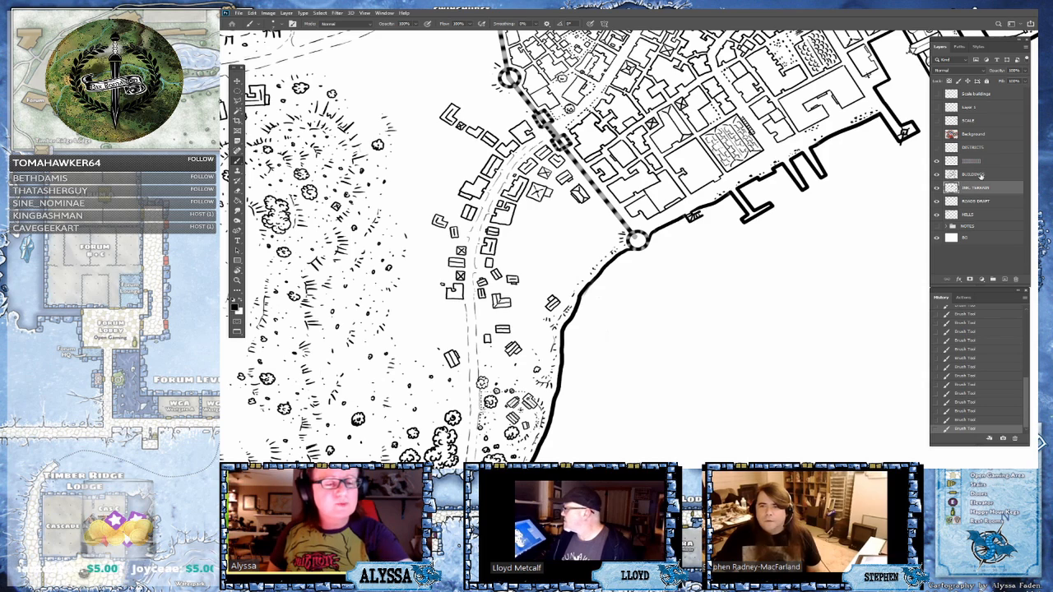
click(978, 174)
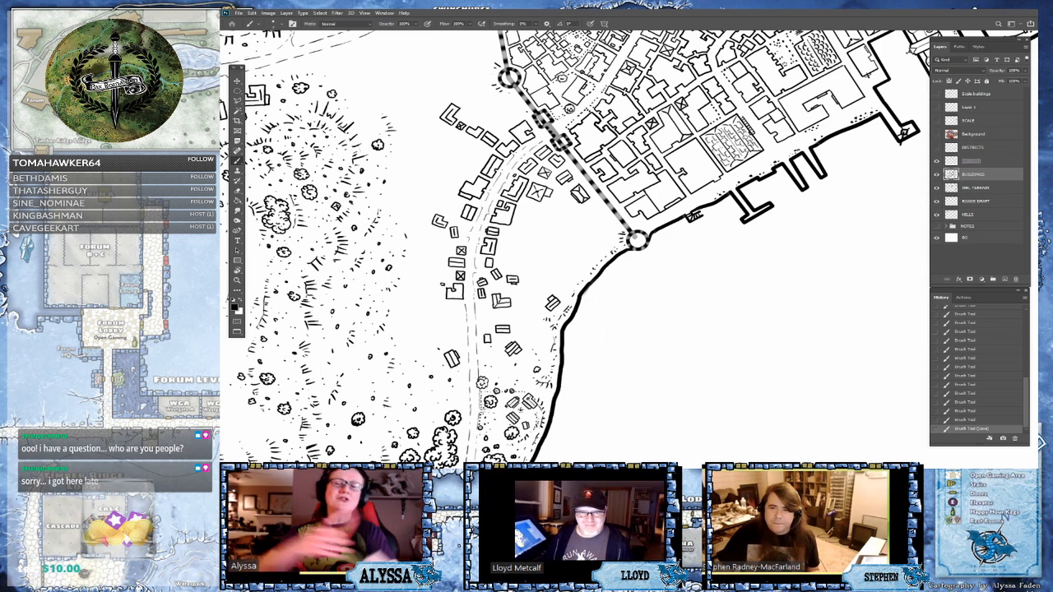
scroll(574, 171, down, 6)
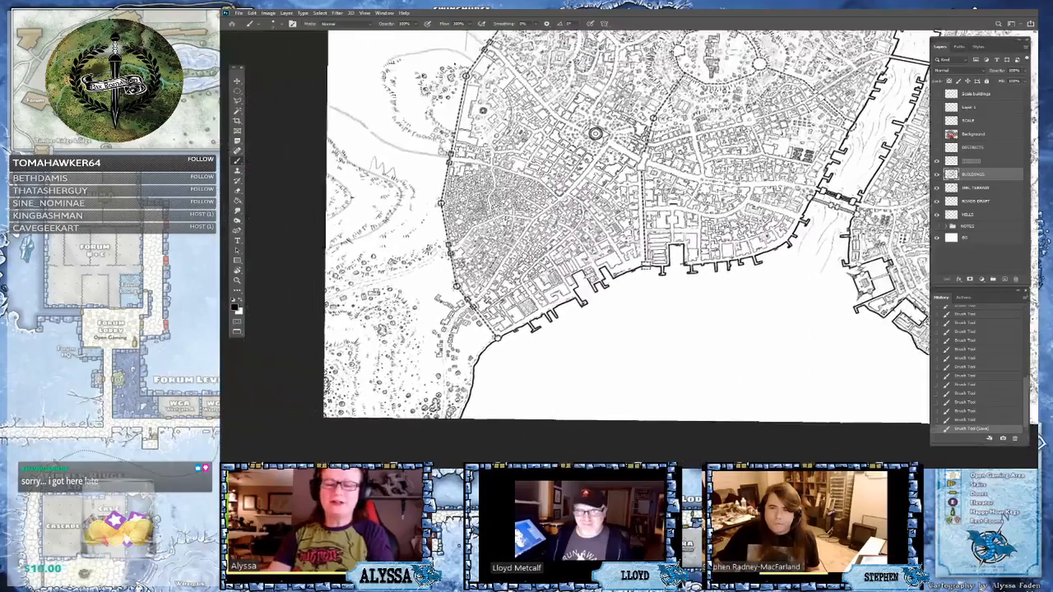
scroll(575, 170, up, 3)
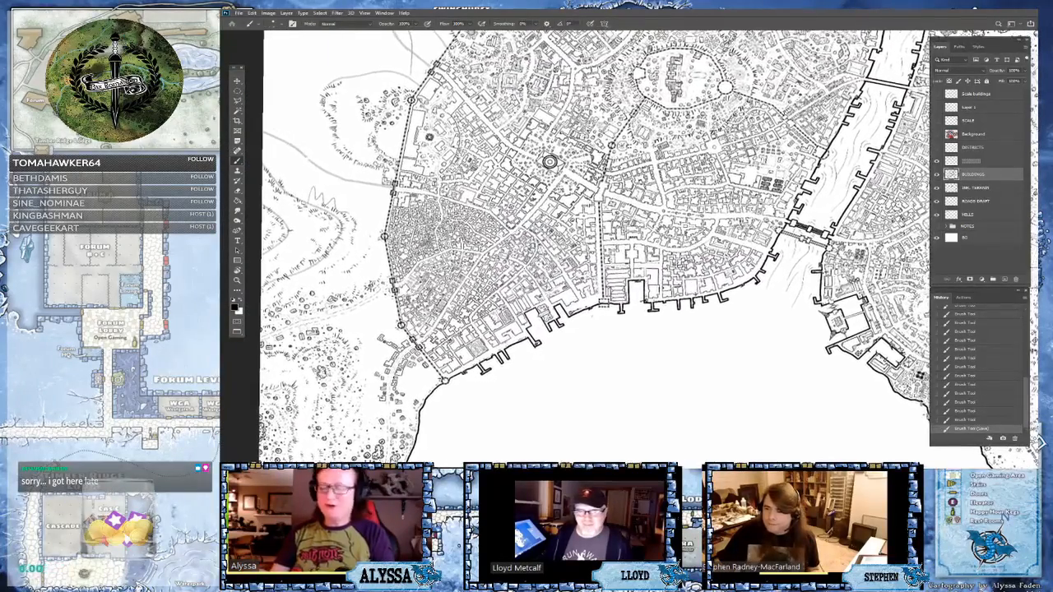
drag(574, 170, 560, 160)
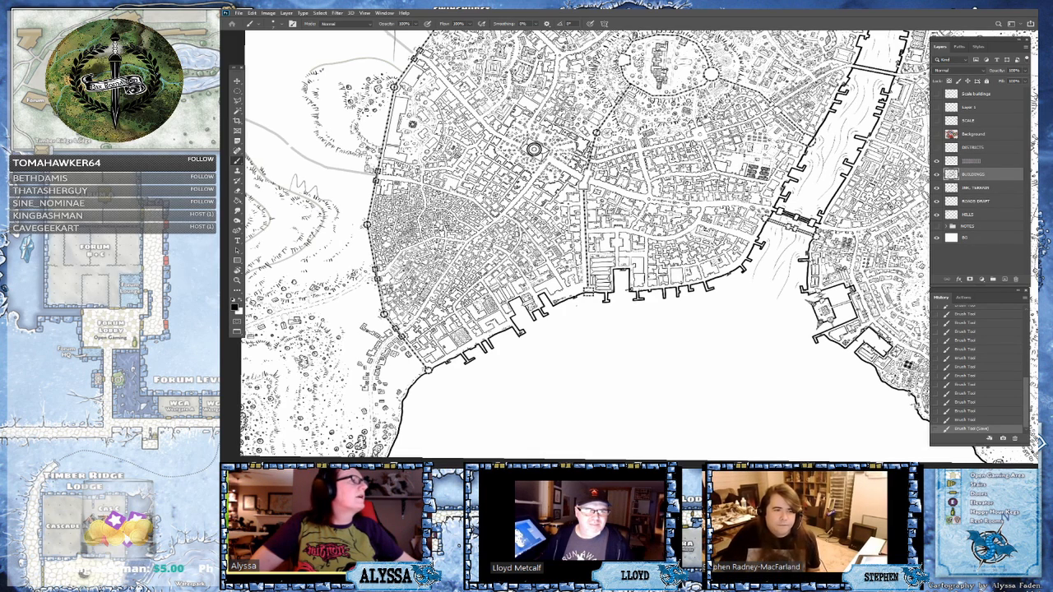
- Switch to the browser to view the Nowhere map in Messenger, and return to the city map in Photoshop
drag(1036, 206, 642, 9)
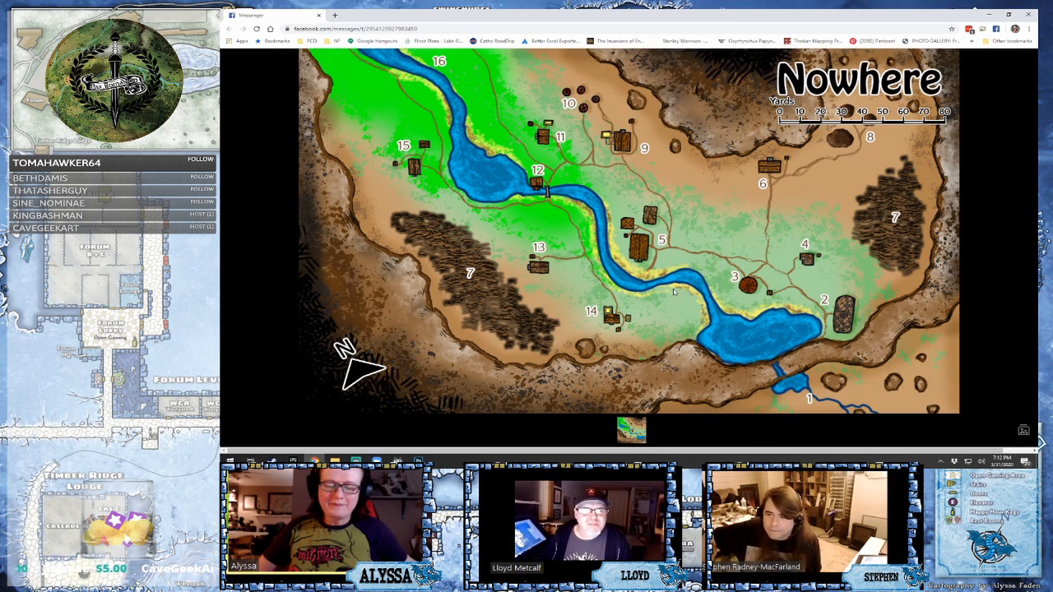
key(alt+Tab)
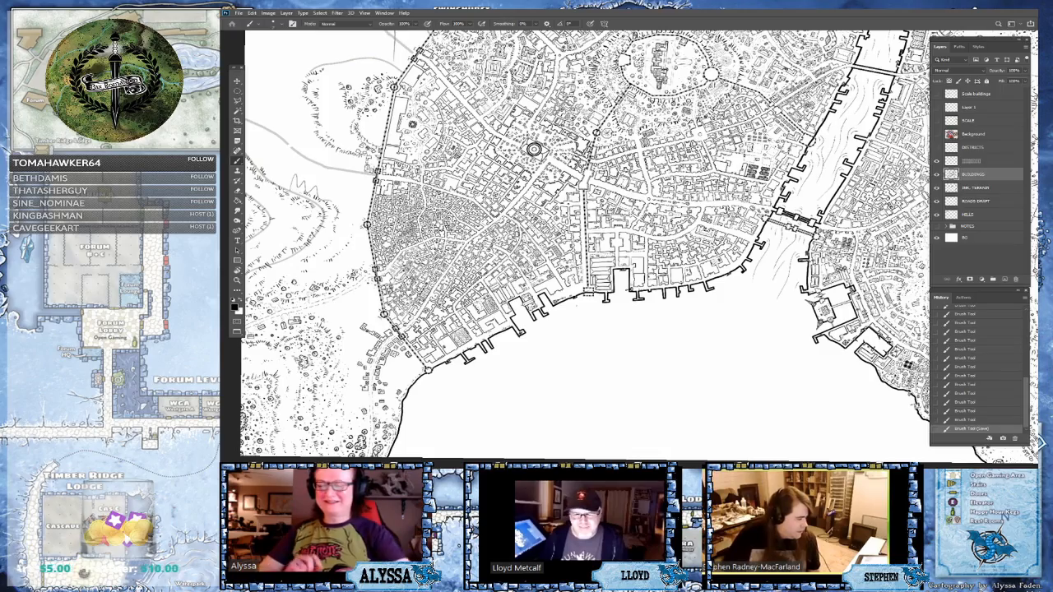
- Draw a small house behind the row of suburb buildings on the coast side of the road outside the gate
drag(362, 404, 517, 370)
scroll(516, 370, up, 5)
drag(915, 204, 891, 123)
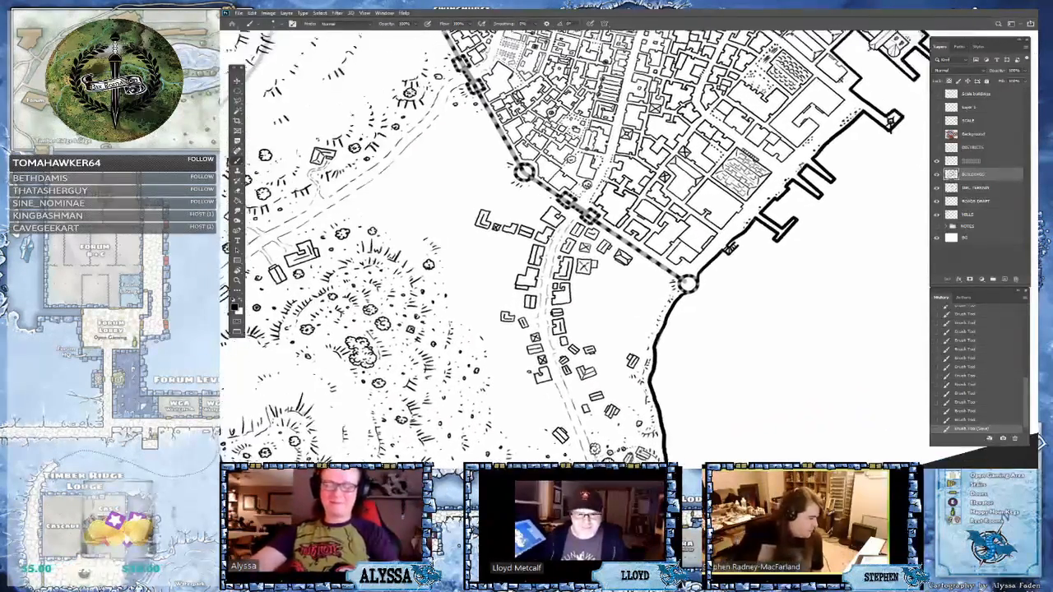
scroll(576, 247, up, 2)
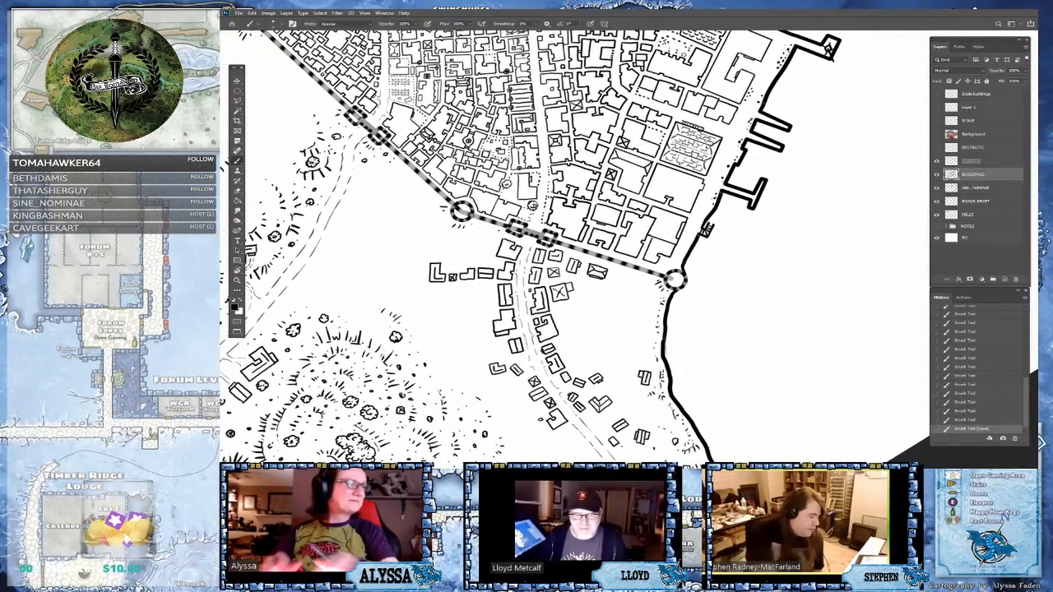
scroll(624, 393, up, 3)
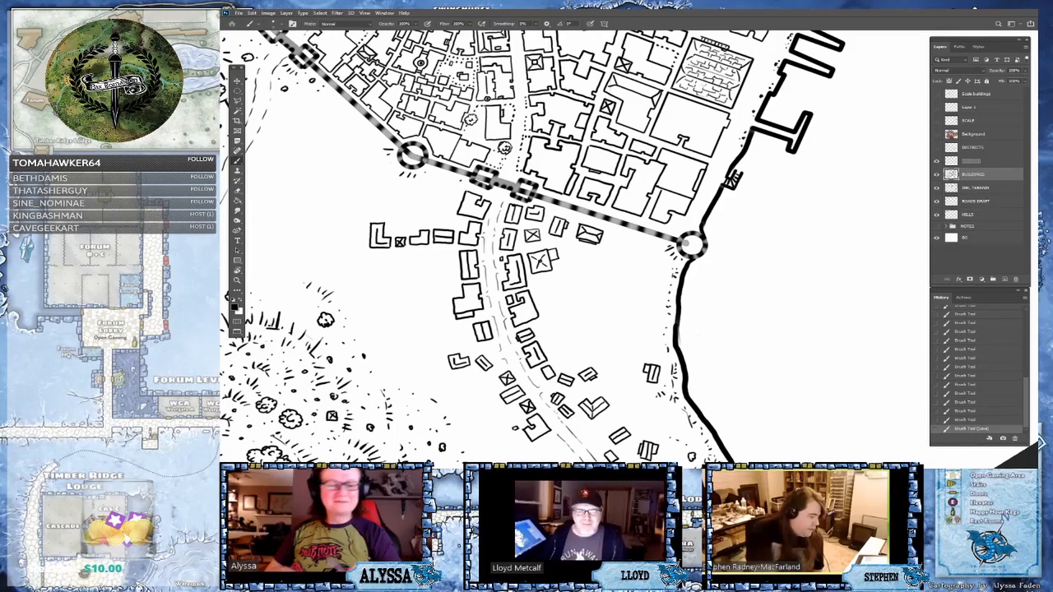
scroll(543, 247, up, 1)
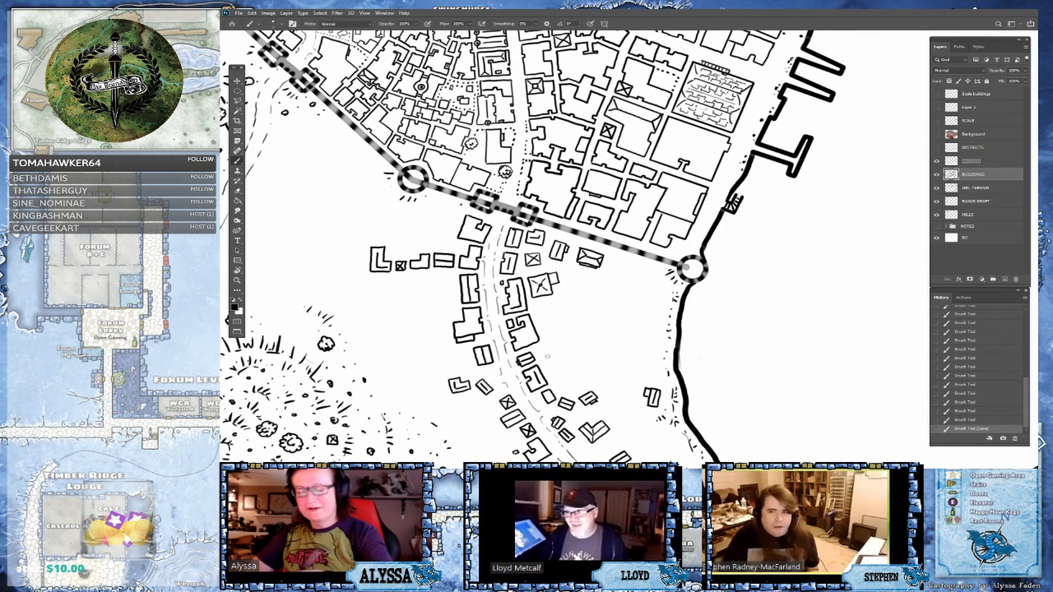
drag(539, 353, 556, 349)
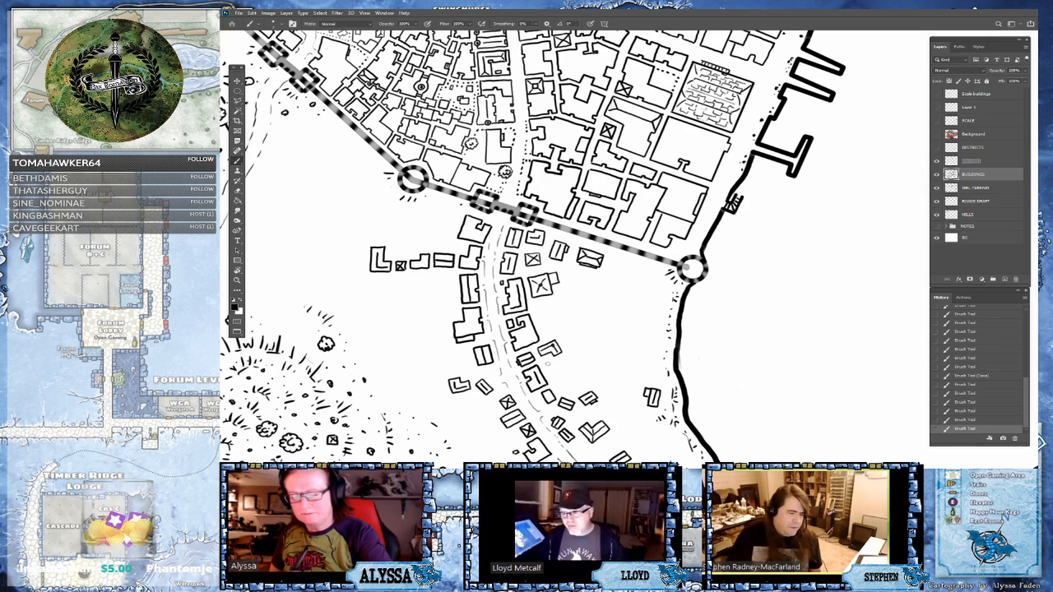
- Dot a small round well beside the new suburb house and draw another small house with roof lines next to it
click(548, 364)
click(548, 362)
click(548, 362)
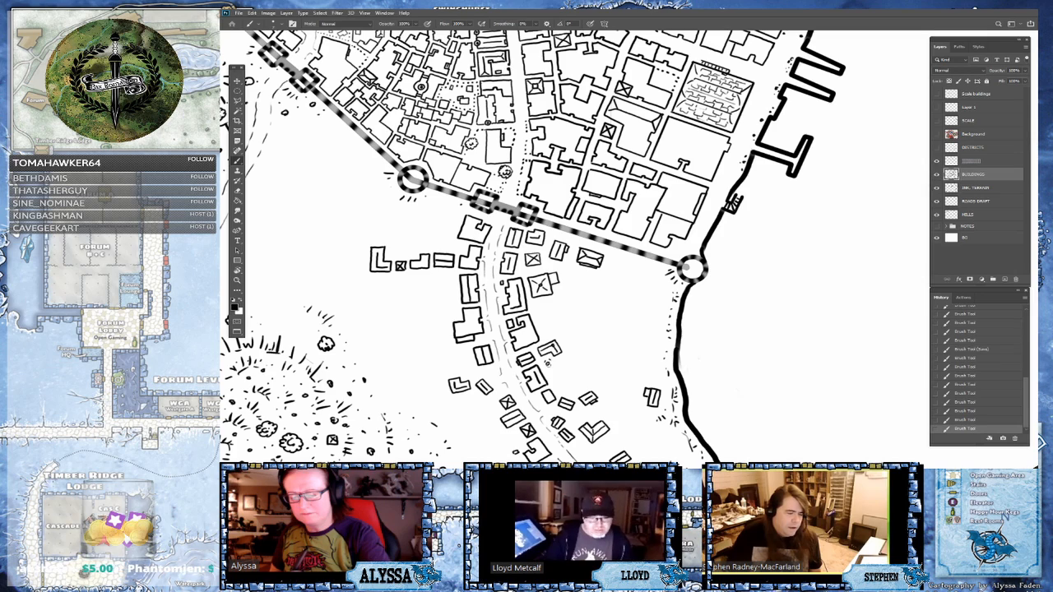
click(547, 364)
click(550, 364)
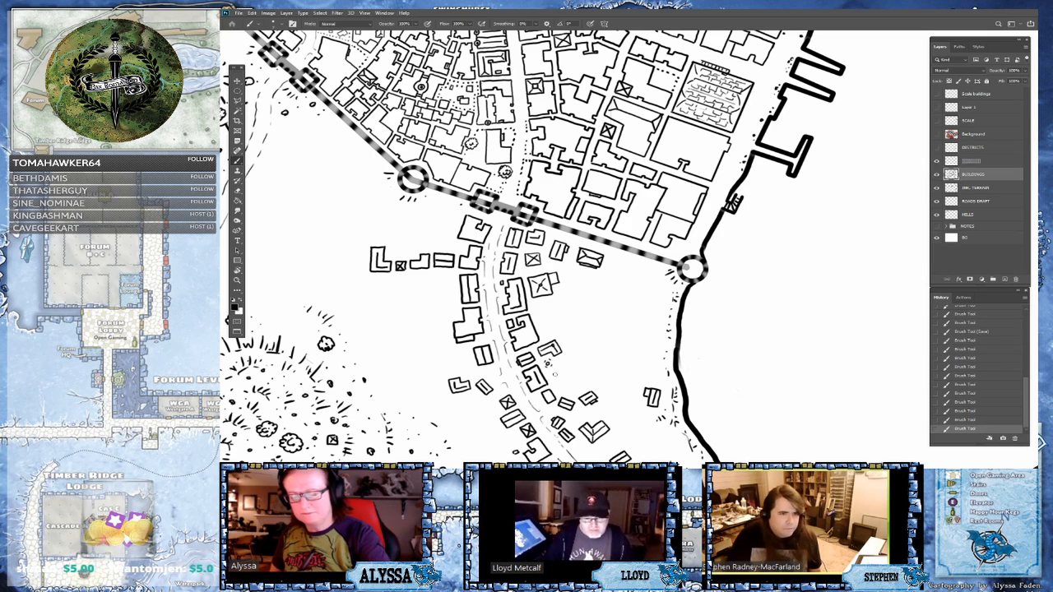
mouse_move(554, 367)
mouse_down()
mouse_move(563, 379)
mouse_move(573, 367)
mouse_move(560, 370)
mouse_up()
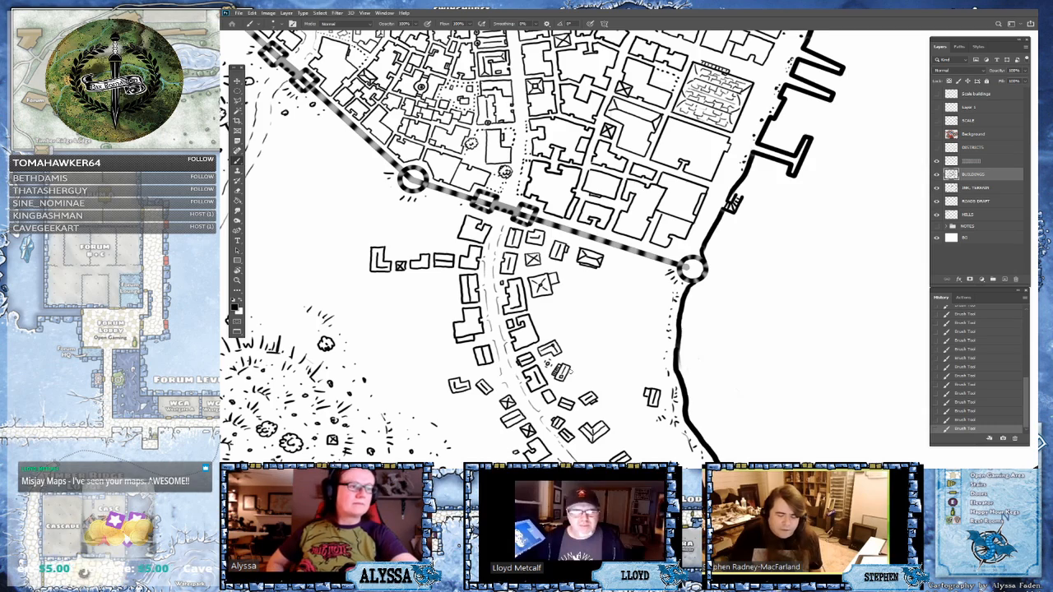
drag(570, 372, 603, 369)
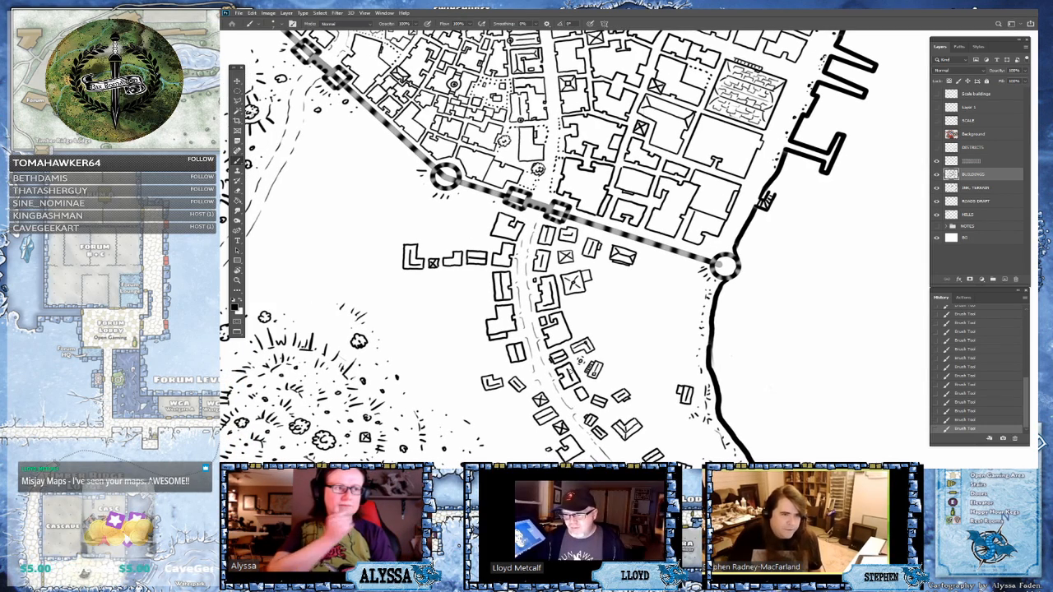
- Draw a small house behind the roadside row of the coastal suburb and another with roof lines outside the corner tower
drag(576, 247, 553, 250)
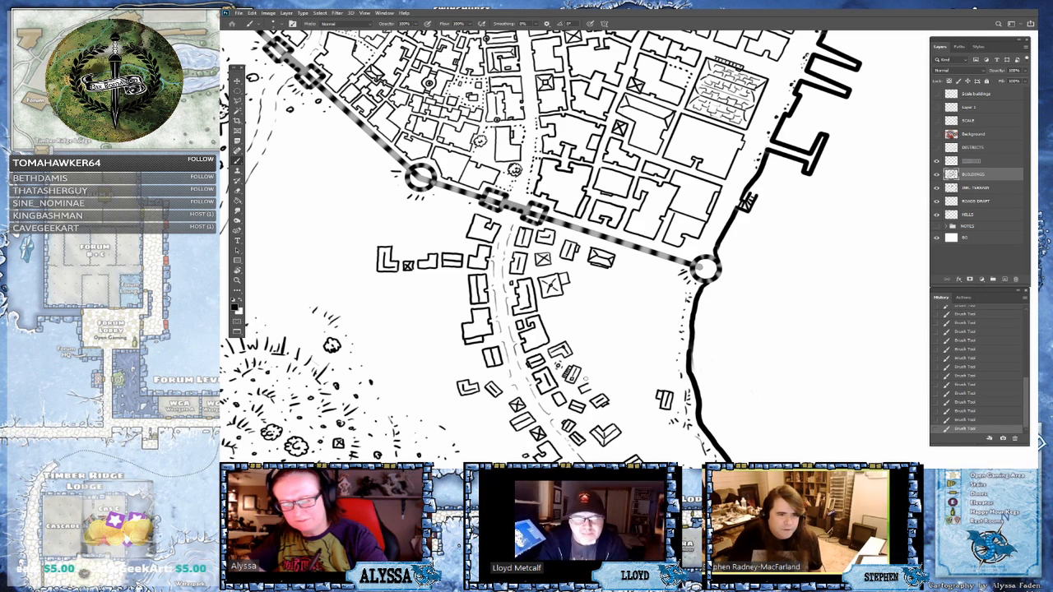
drag(584, 379, 598, 388)
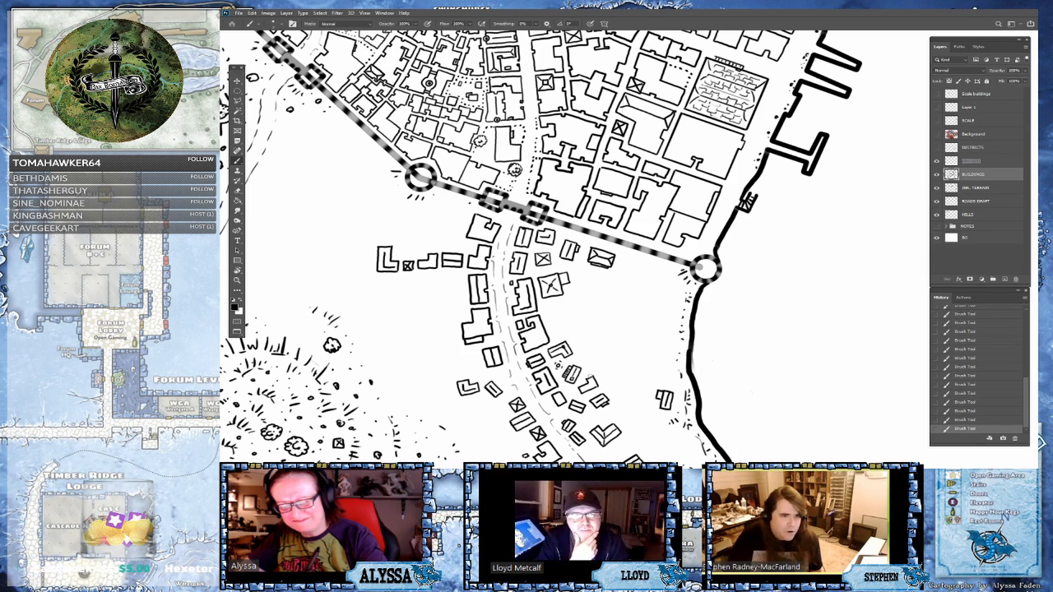
drag(580, 390, 594, 385)
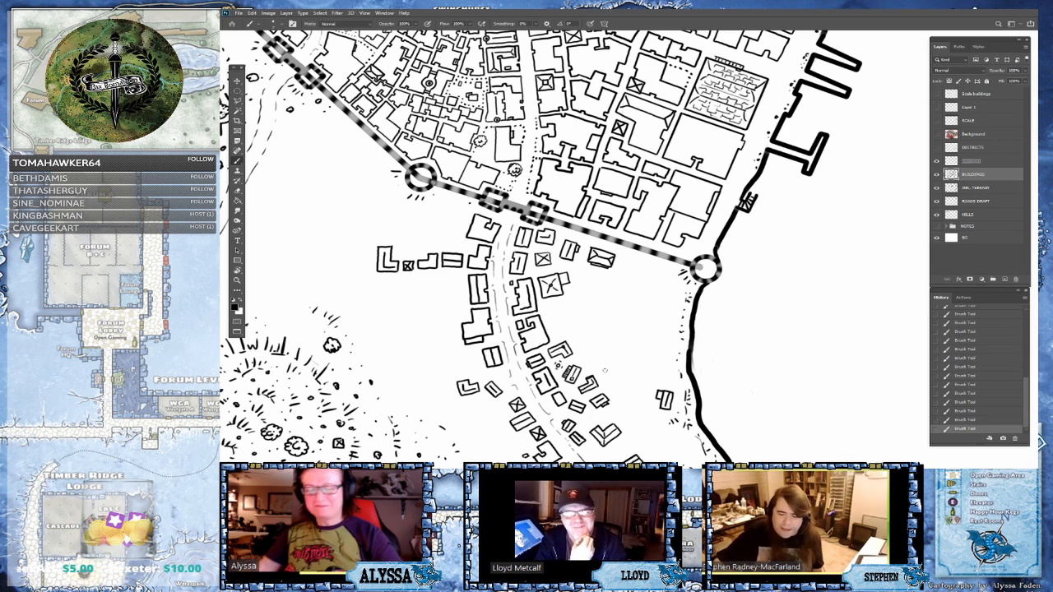
drag(605, 371, 622, 389)
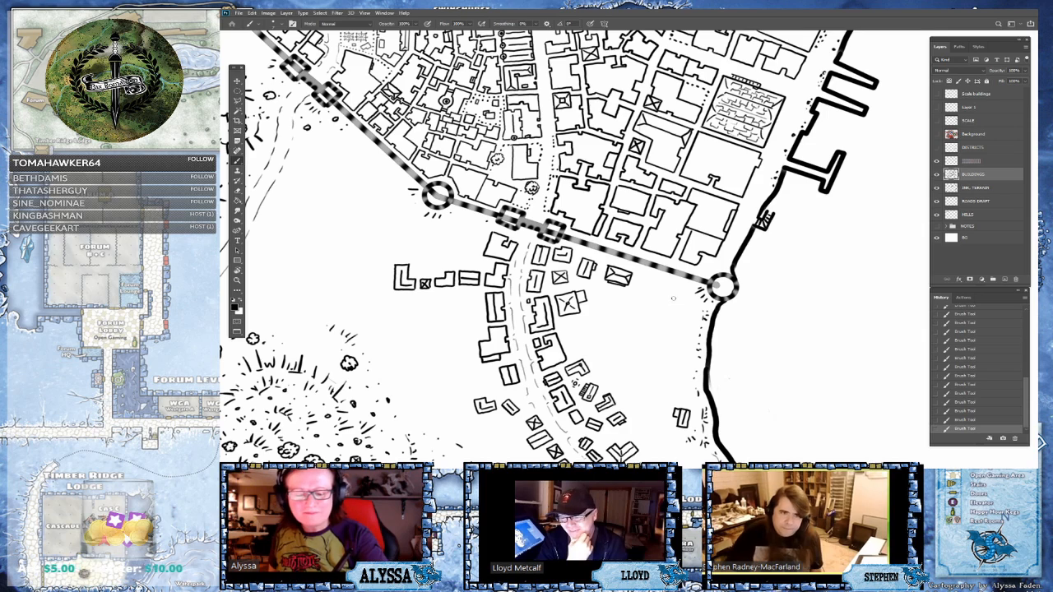
mouse_move(673, 298)
mouse_down()
mouse_move(678, 316)
mouse_move(688, 305)
mouse_move(689, 314)
mouse_move(687, 295)
mouse_move(683, 320)
mouse_move(672, 303)
mouse_move(674, 317)
mouse_up()
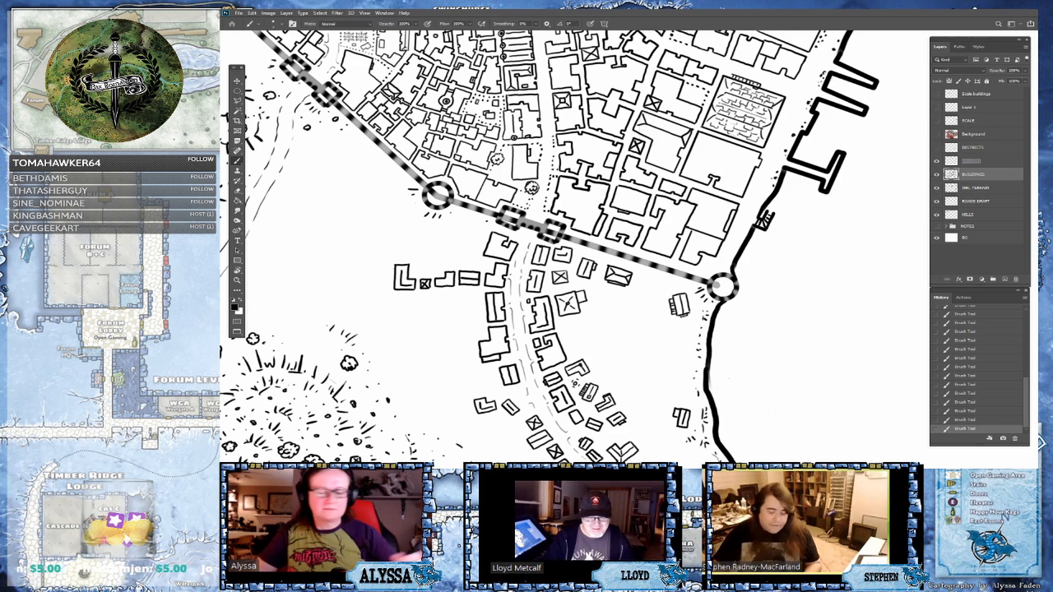
- Draw two more small houses with roof lines along the shore, beside the existing cottages between the suburb road and the coast
drag(728, 379, 681, 293)
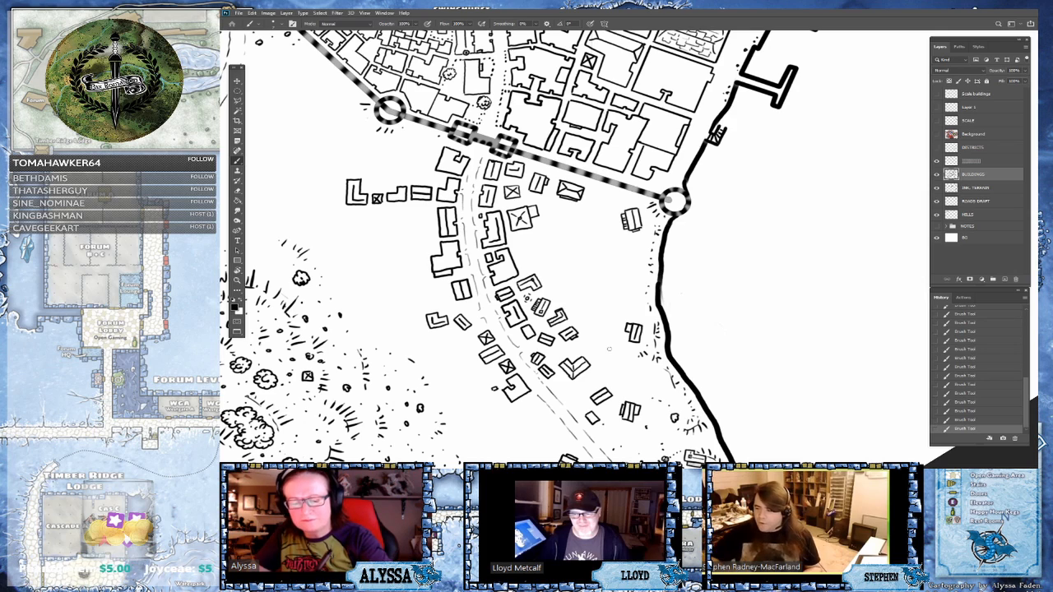
mouse_move(610, 339)
mouse_down()
mouse_move(622, 352)
mouse_move(622, 334)
mouse_move(613, 353)
mouse_up()
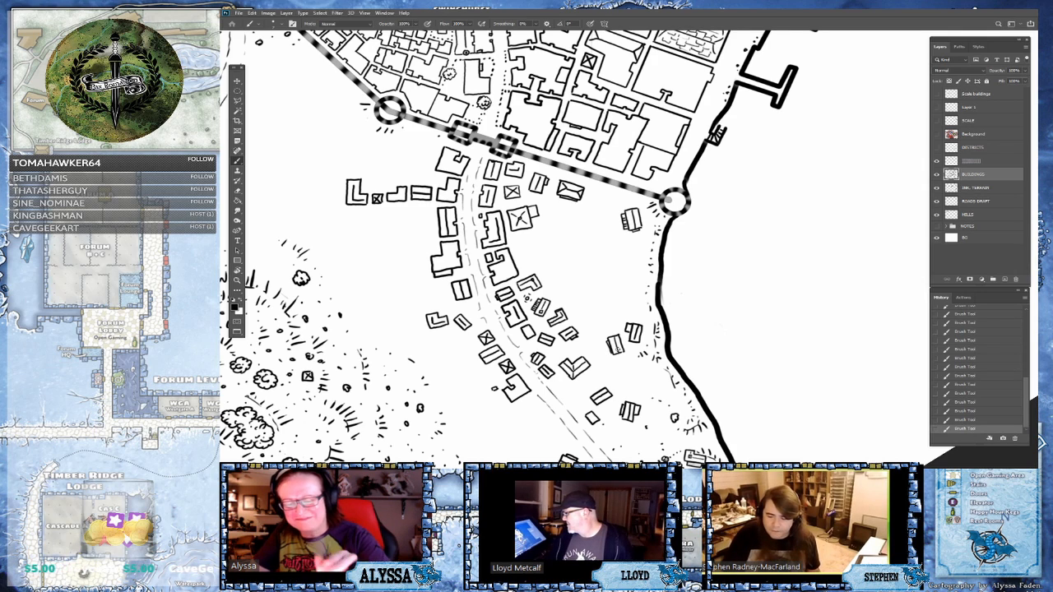
drag(644, 334, 618, 349)
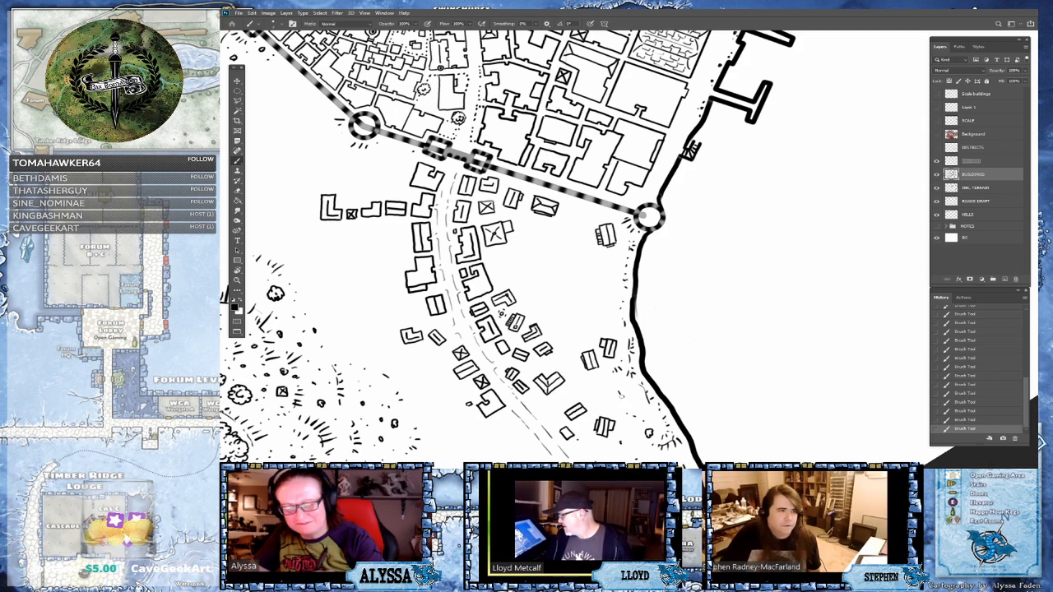
mouse_move(622, 394)
mouse_down()
mouse_move(629, 407)
mouse_move(630, 385)
mouse_move(638, 402)
mouse_move(618, 395)
mouse_up()
drag(619, 395, 626, 398)
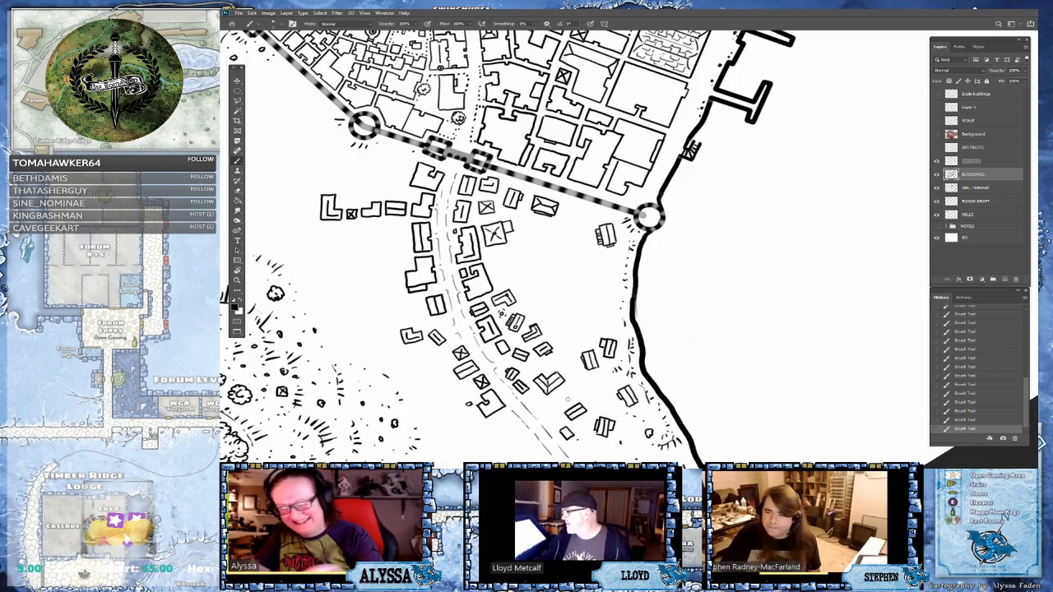
- Activate the small terrain layer and draw faint footpaths between the cottages near the shore
scroll(665, 364, down, 3)
drag(665, 364, 680, 356)
click(978, 189)
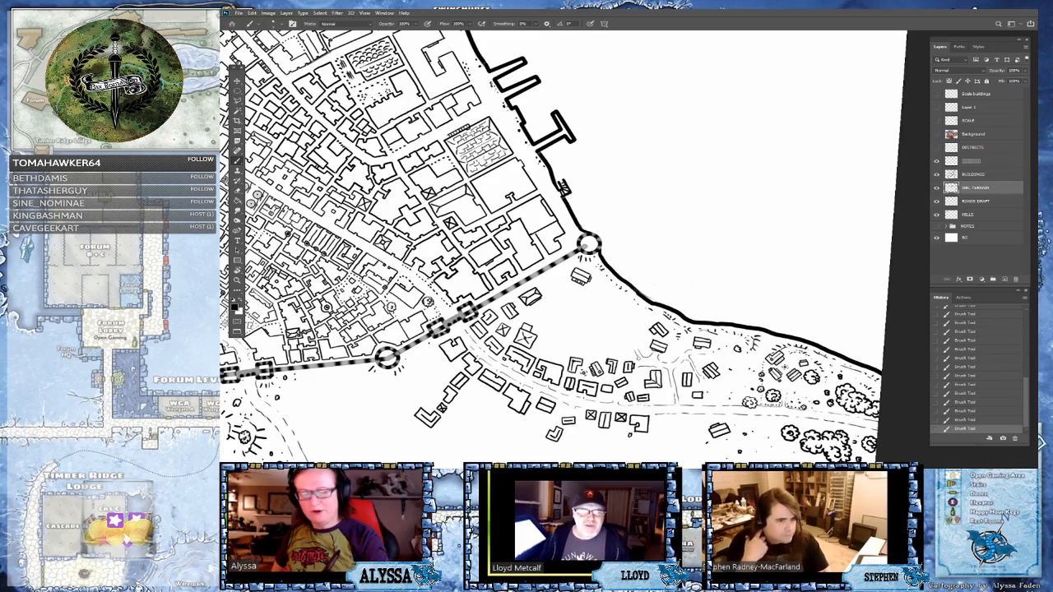
- Activate the buildings layer and draw three small houses on the open ground between the city wall, the suburb row and the coast
scroll(683, 320, down, 1)
scroll(693, 372, down, 6)
scroll(694, 372, up, 3)
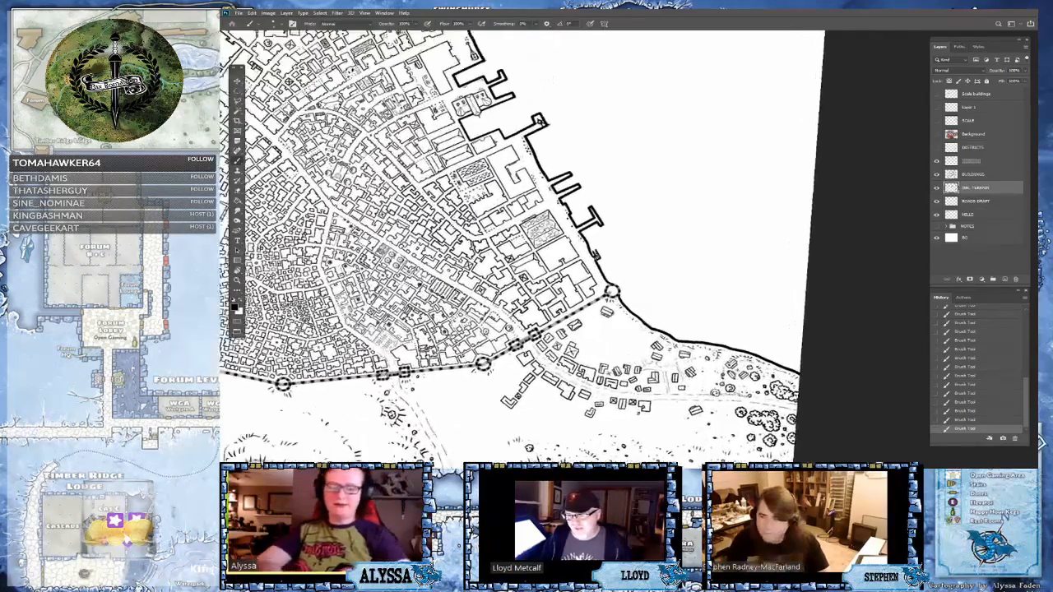
click(974, 181)
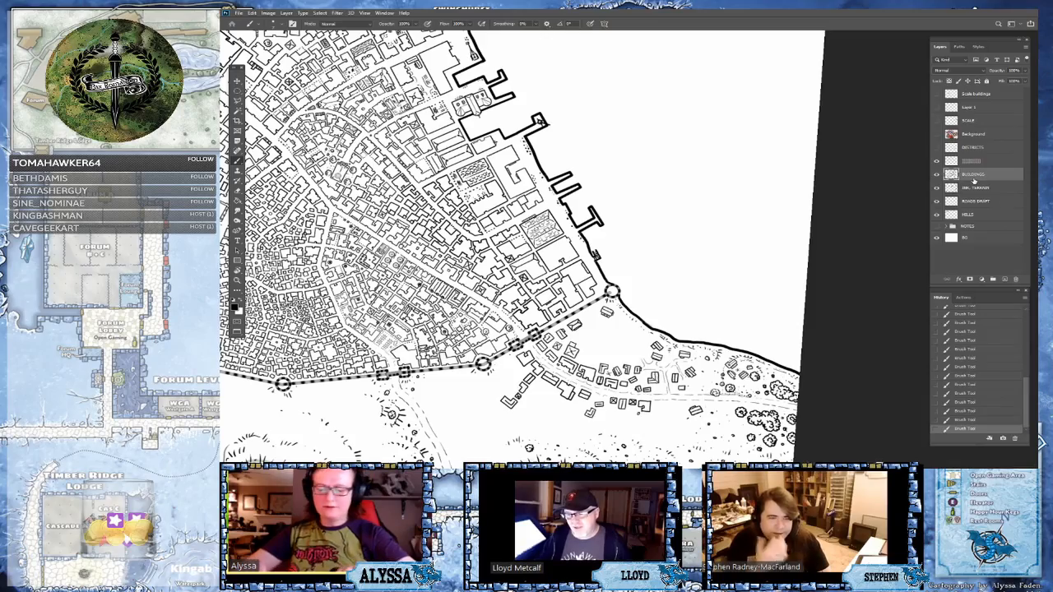
scroll(974, 181, down, 2)
scroll(974, 180, up, 4)
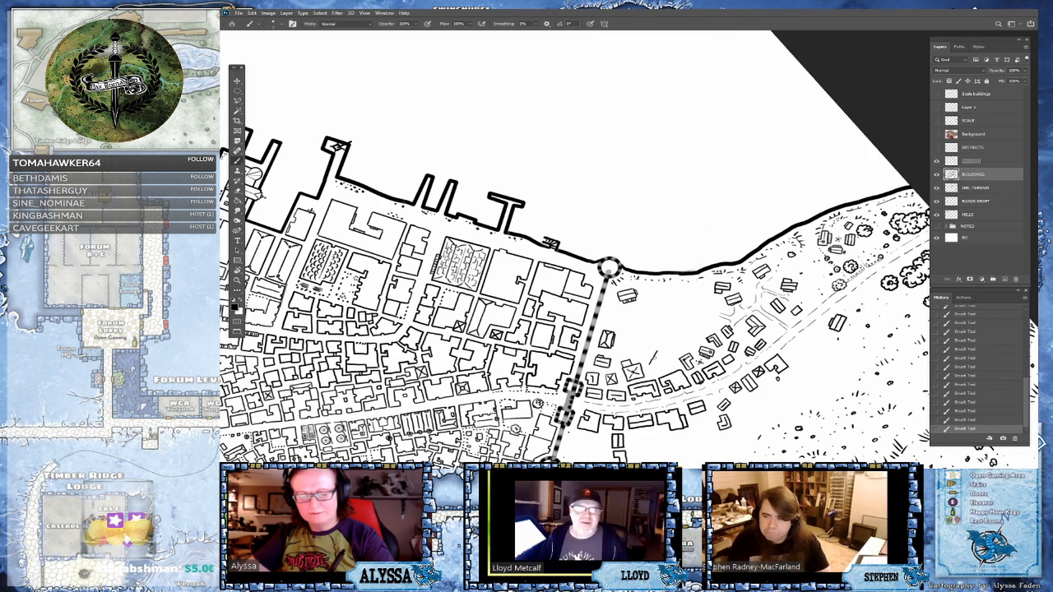
mouse_move(659, 368)
mouse_down()
mouse_move(663, 355)
mouse_move(659, 369)
mouse_up()
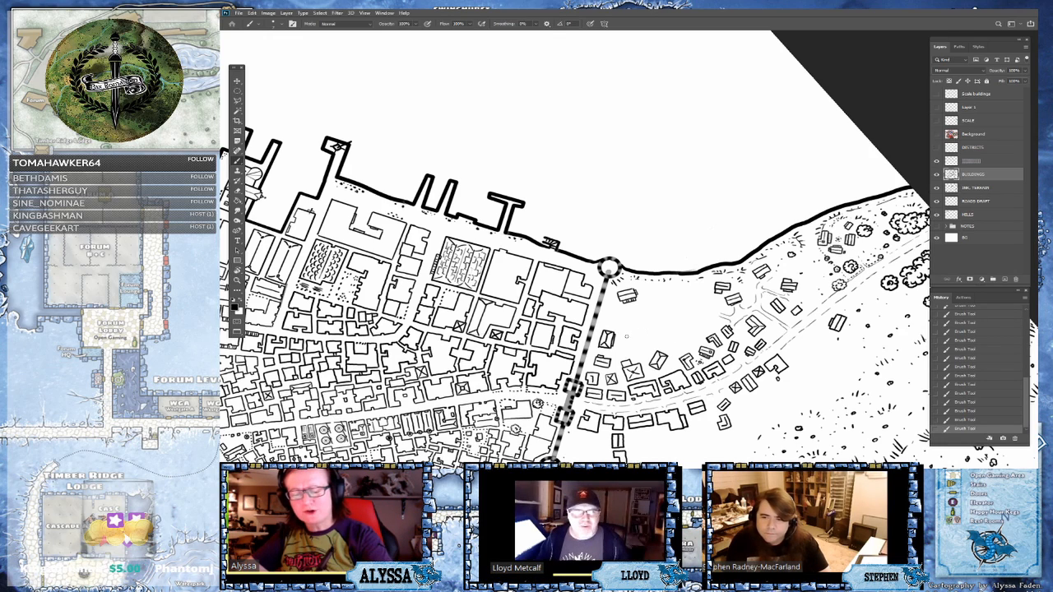
mouse_move(629, 335)
mouse_down()
mouse_move(634, 327)
mouse_move(641, 346)
mouse_move(645, 334)
mouse_move(640, 346)
mouse_up()
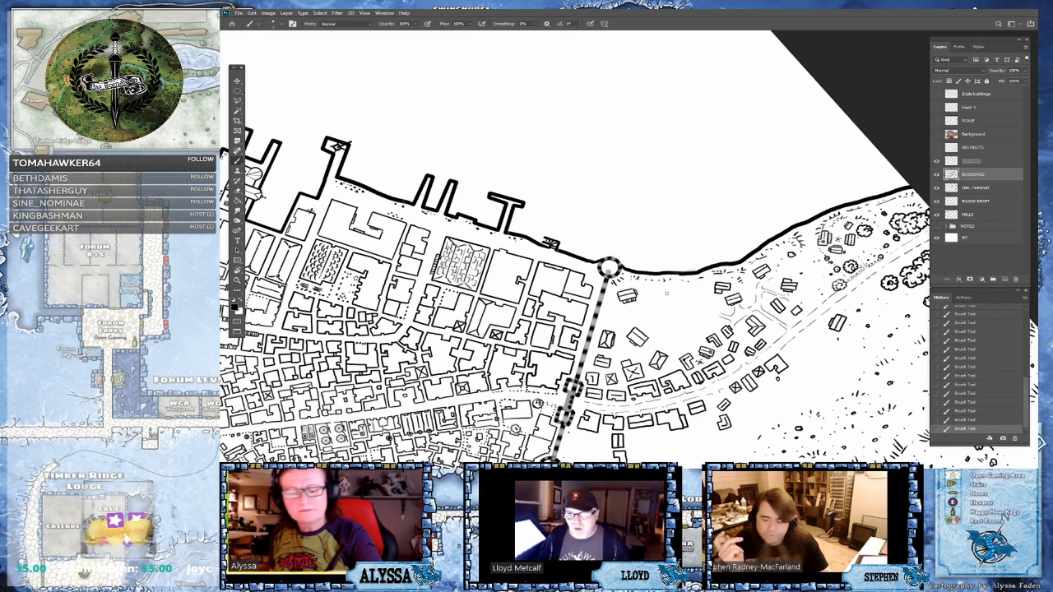
mouse_move(666, 290)
mouse_down()
mouse_move(667, 301)
mouse_move(687, 287)
mouse_move(665, 298)
mouse_up()
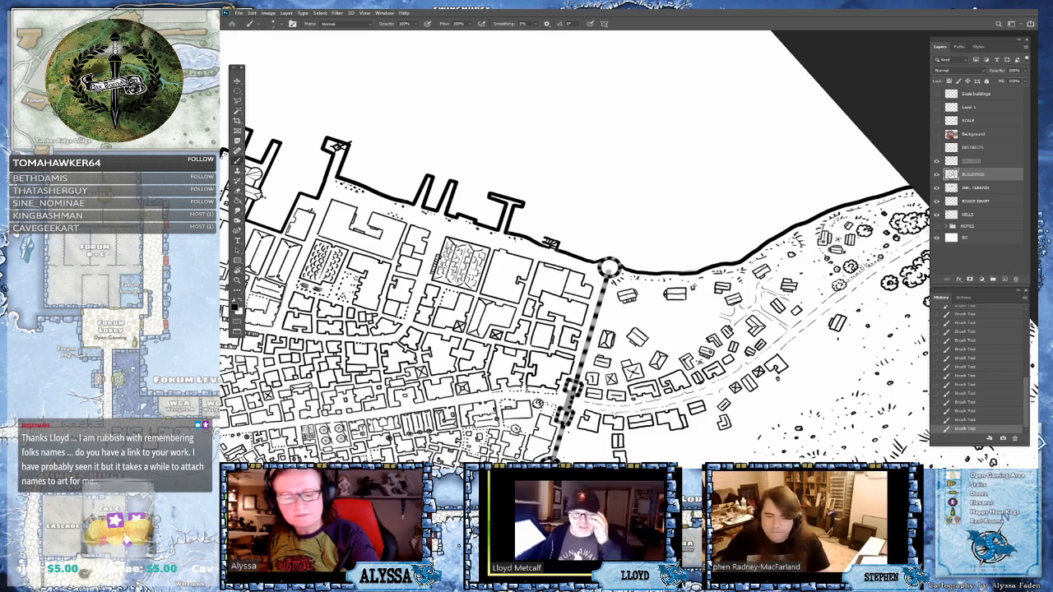
- Dot a small round well between the new houses just outside the city wall
scroll(575, 250, down, 3)
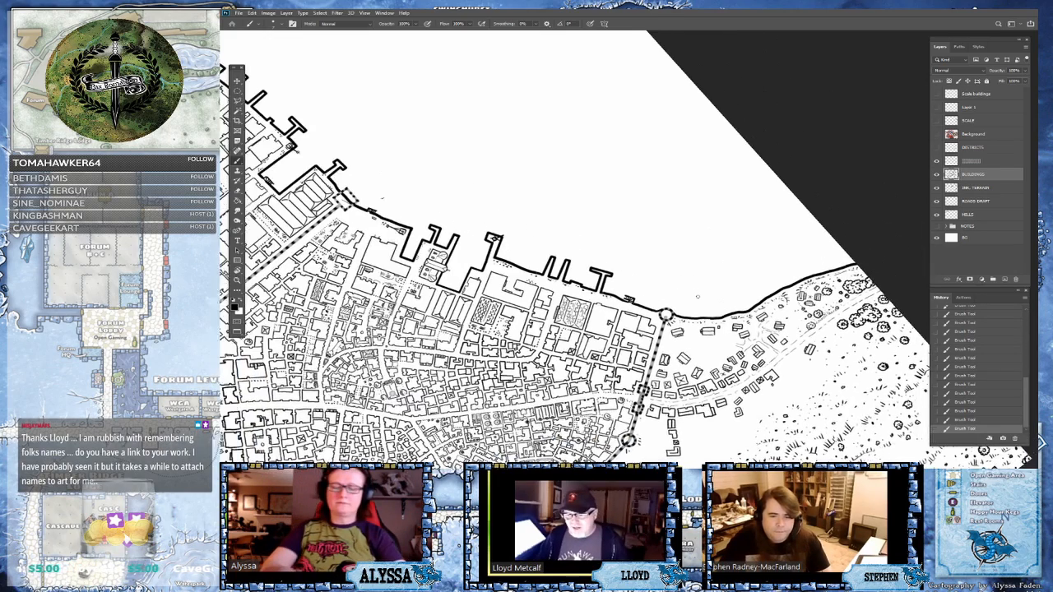
scroll(574, 250, up, 3)
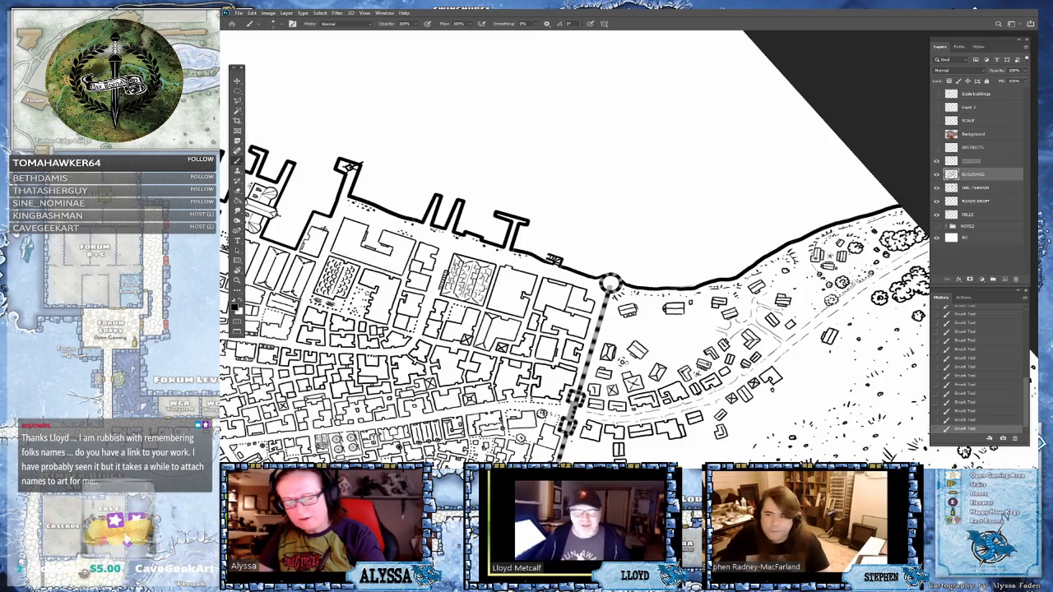
scroll(576, 247, down, 2)
scroll(767, 384, up, 1)
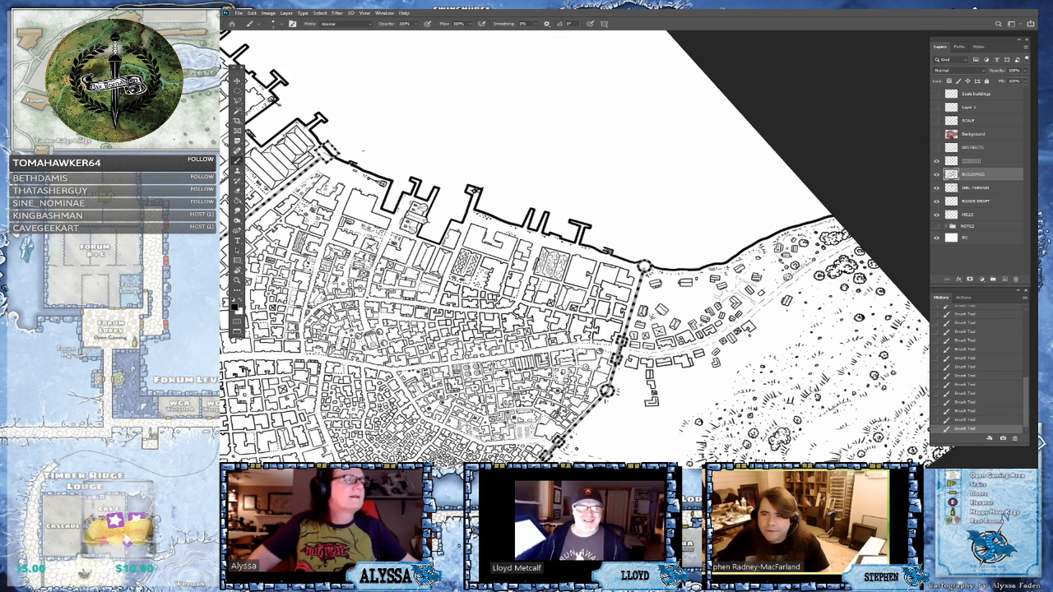
- Switch to the browser to examine the Everdark City map in Messenger, close it and return to the city map in Photoshop
drag(1037, 191, 661, 10)
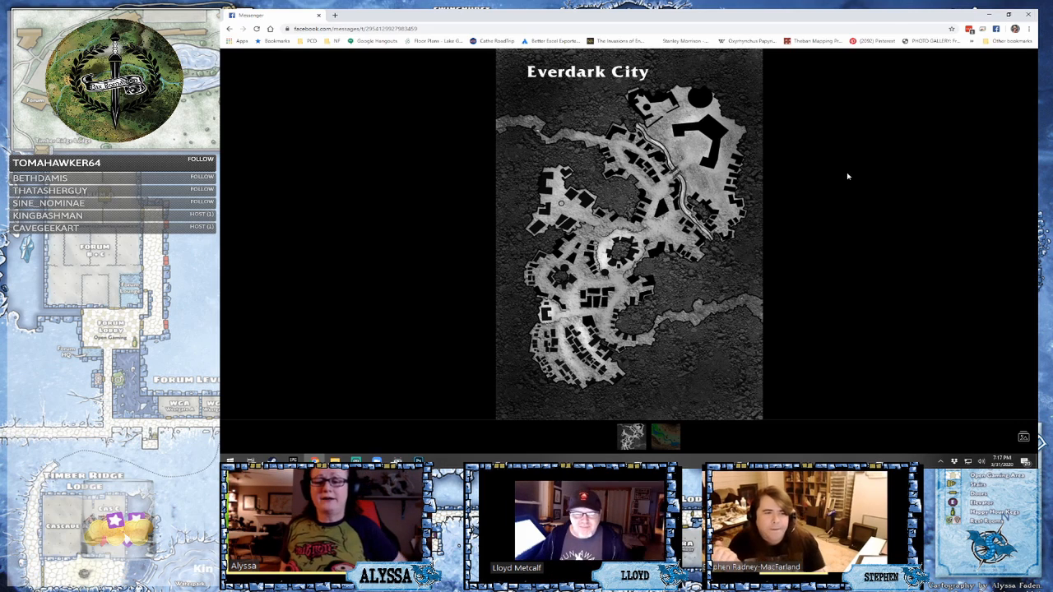
mouse_move(766, 170)
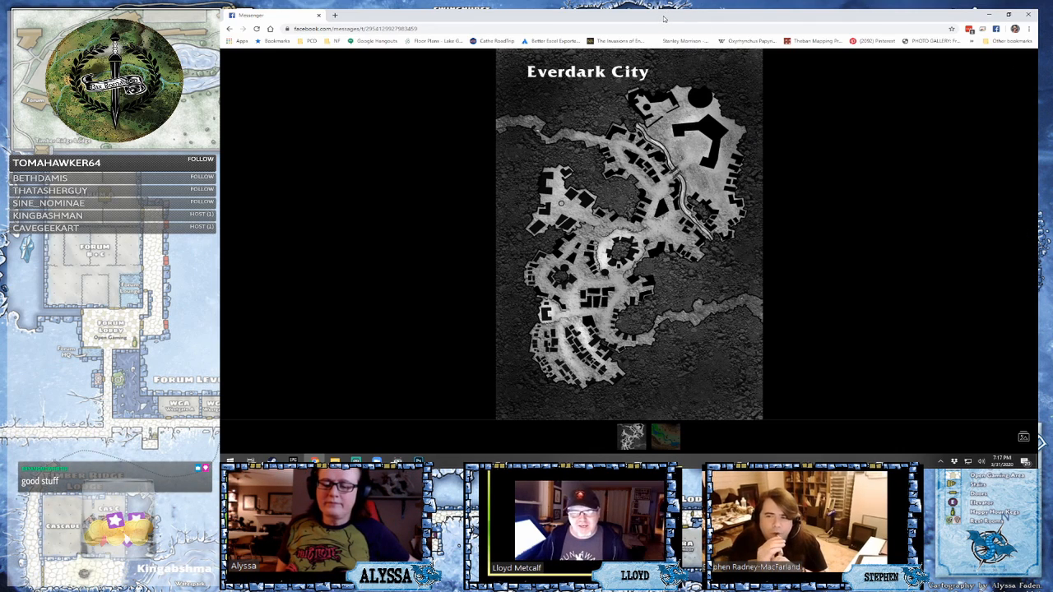
scroll(594, 280, up, 5)
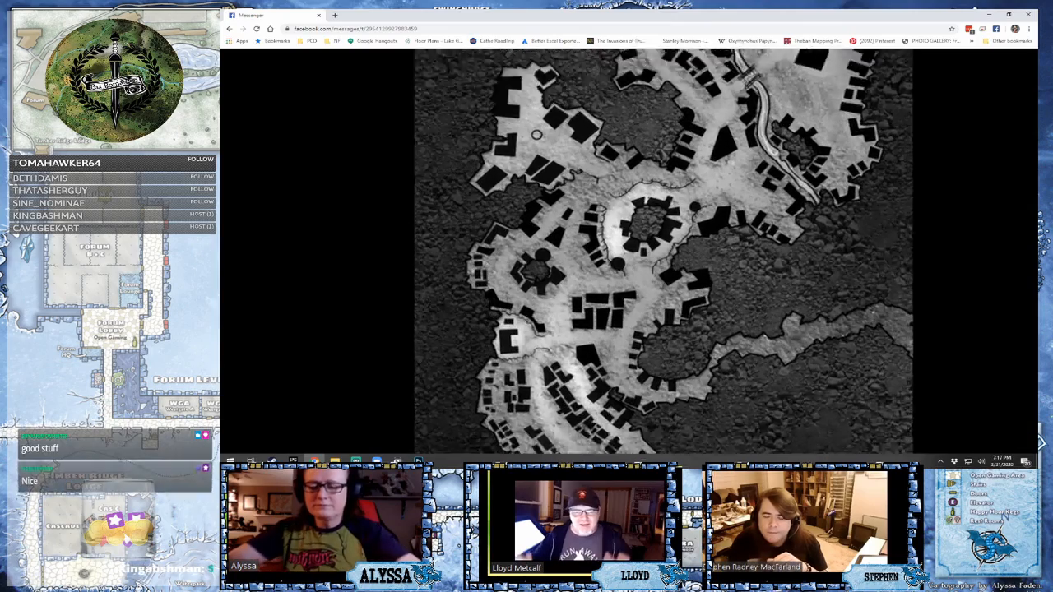
drag(533, 411, 526, 450)
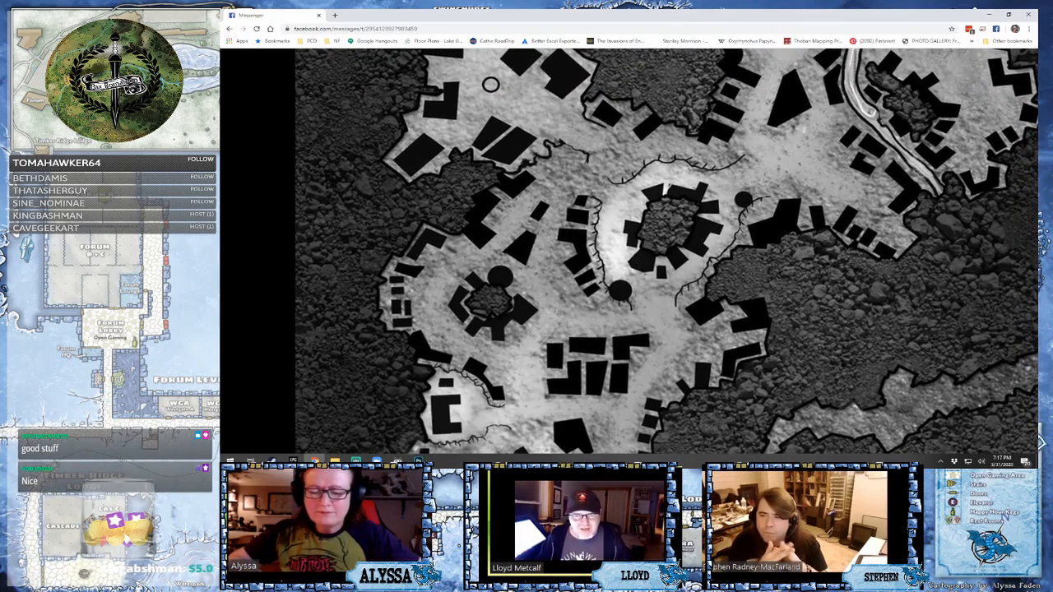
scroll(526, 449, down, 1)
scroll(595, 461, down, 2)
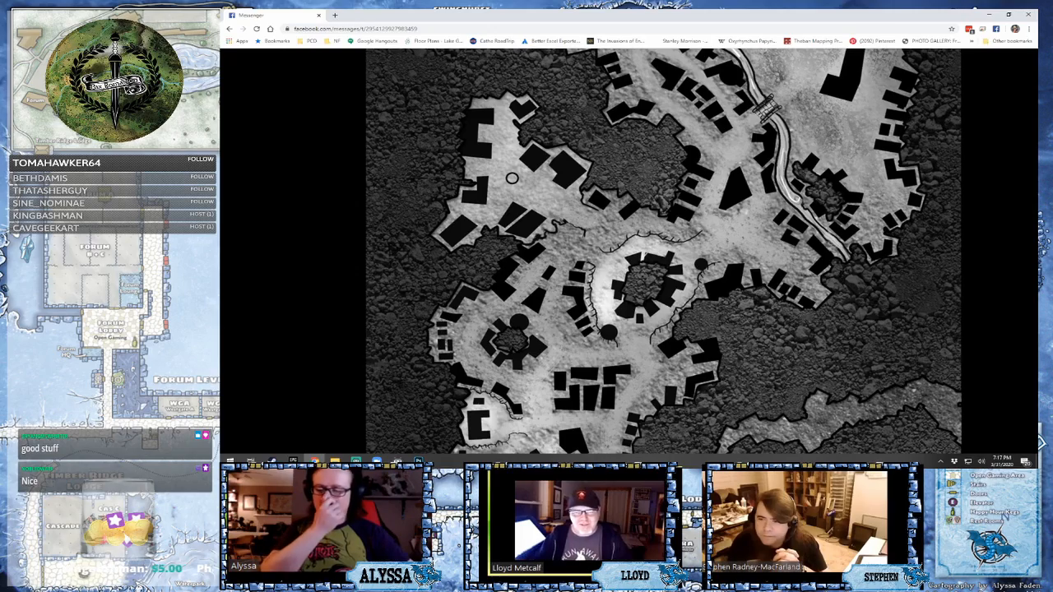
scroll(561, 455, down, 2)
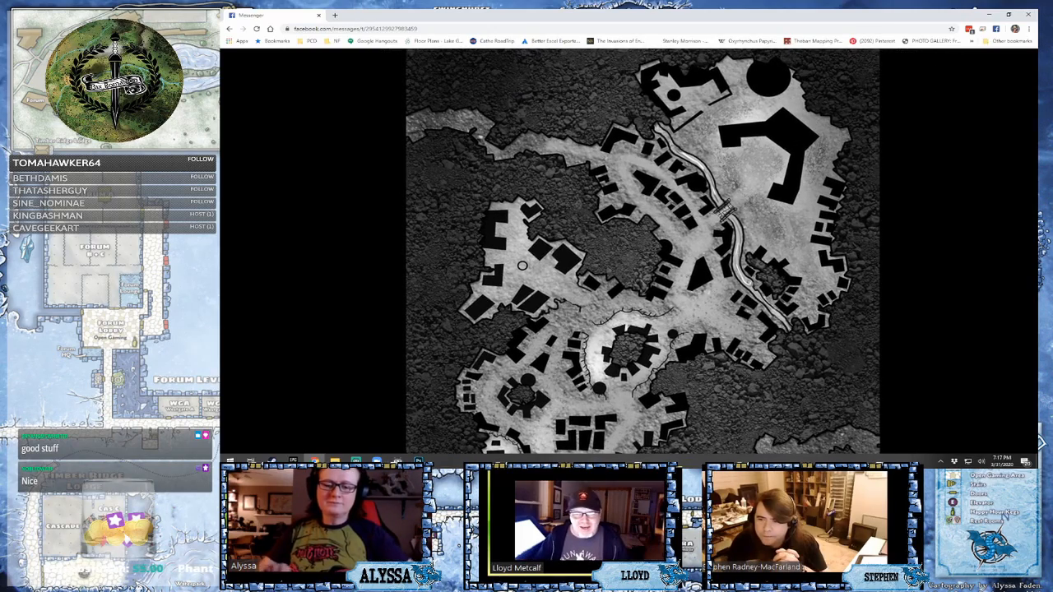
drag(750, 244, 657, 297)
scroll(657, 297, up, 5)
scroll(652, 370, down, 4)
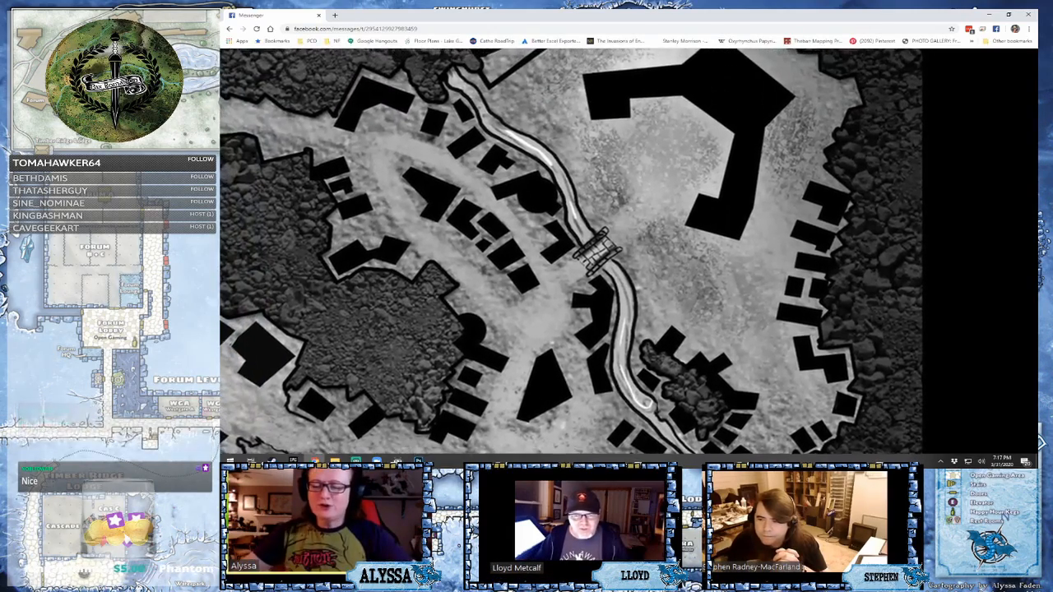
scroll(658, 298, down, 5)
scroll(658, 298, up, 3)
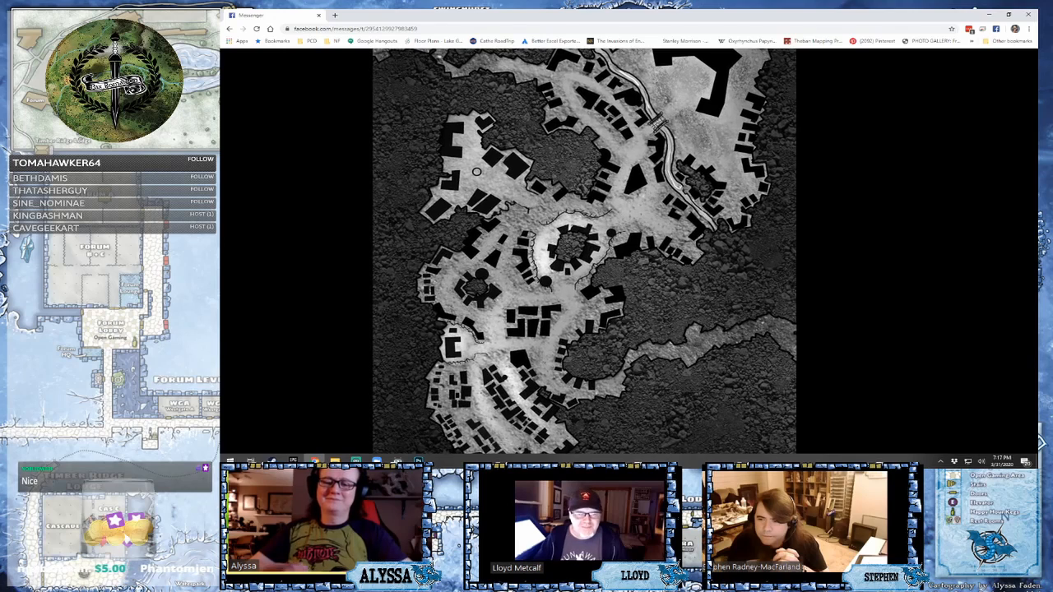
drag(658, 298, 658, 419)
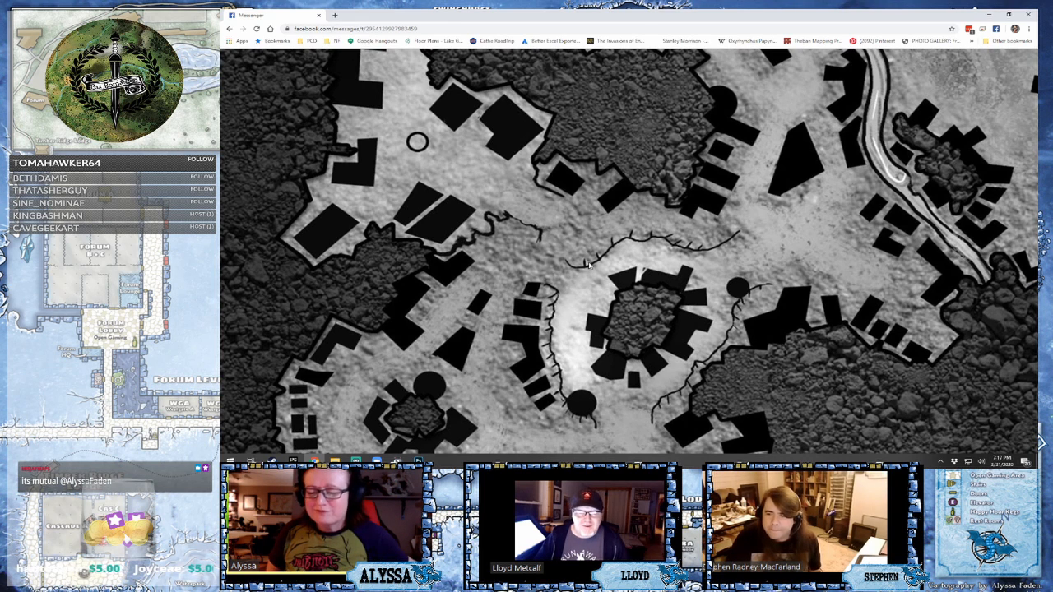
scroll(602, 329, down, 3)
scroll(623, 303, down, 2)
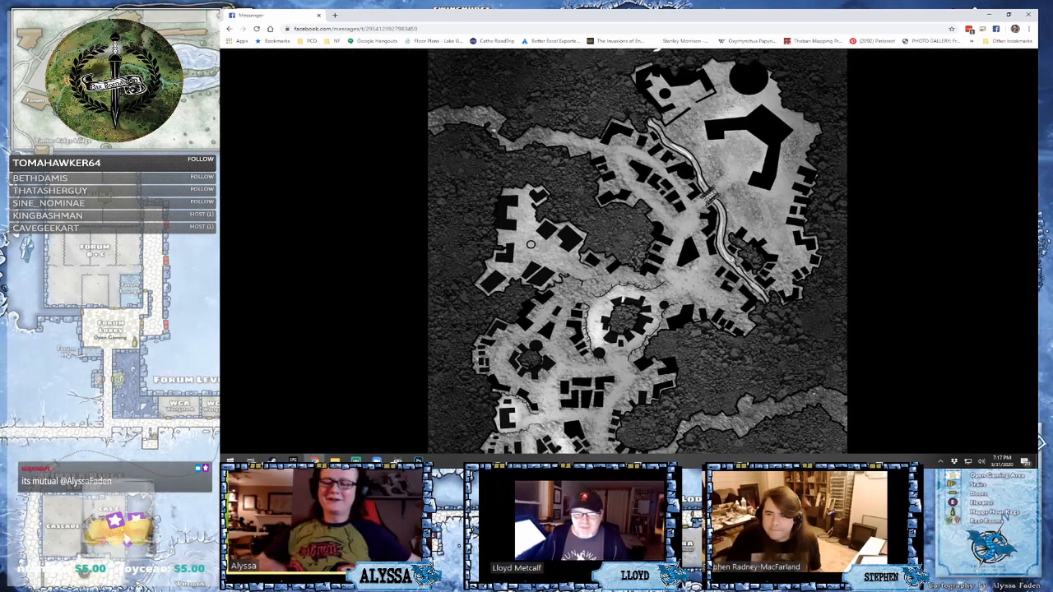
click(319, 17)
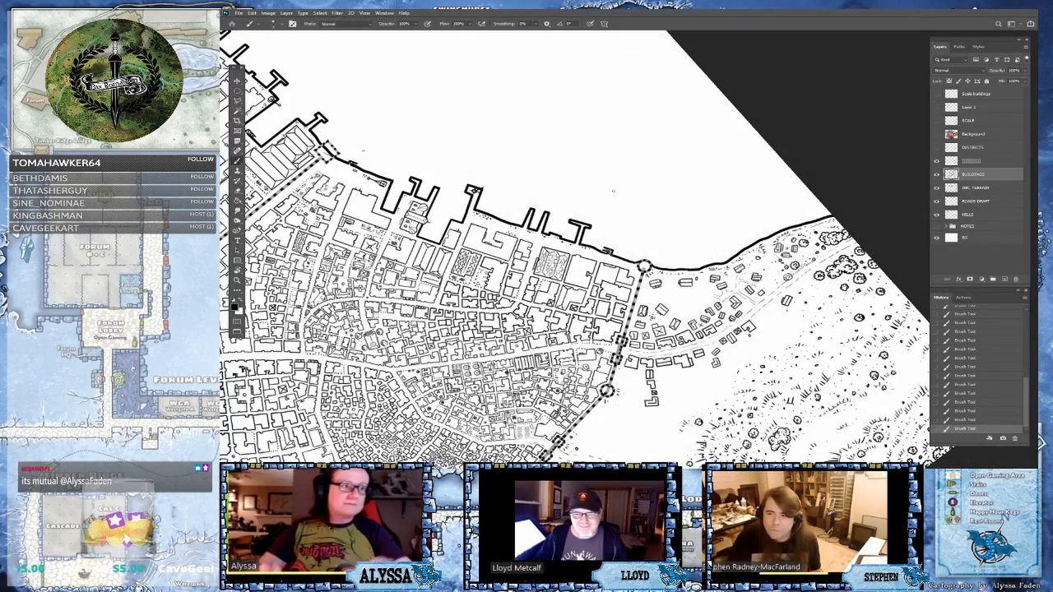
- Look over the coastal suburb, the surrounding countryside and the whole walled city
scroll(617, 359, up, 2)
scroll(575, 453, down, 3)
scroll(682, 398, up, 4)
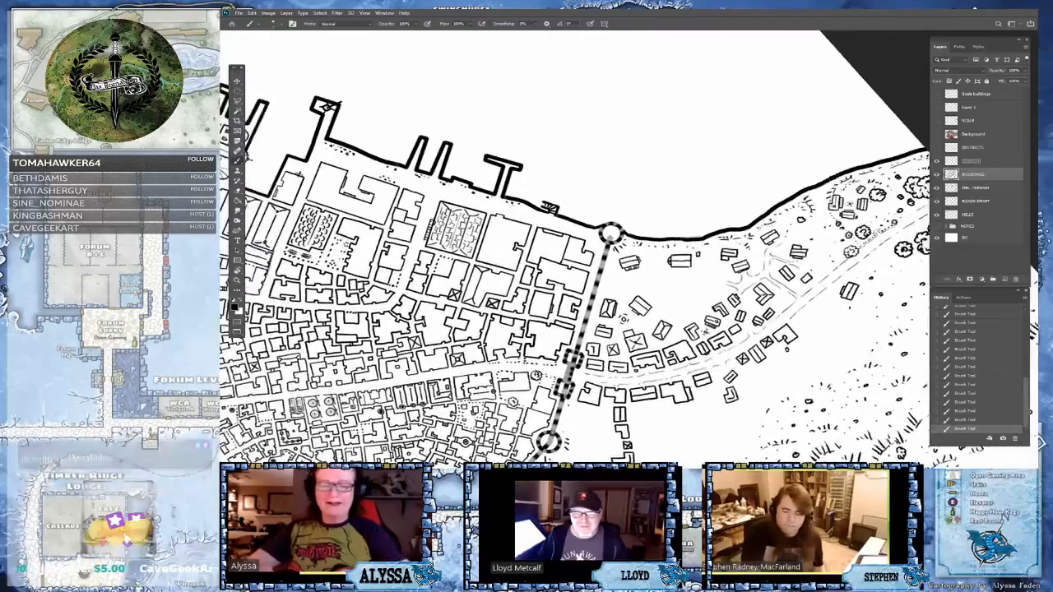
drag(618, 214, 550, 239)
scroll(682, 230, down, 3)
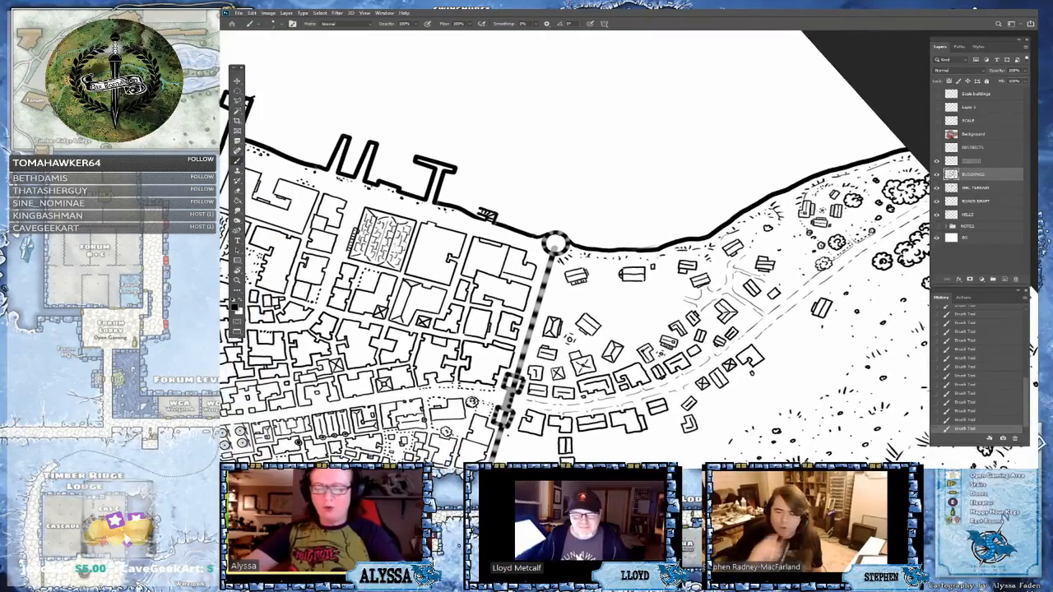
scroll(628, 252, down, 3)
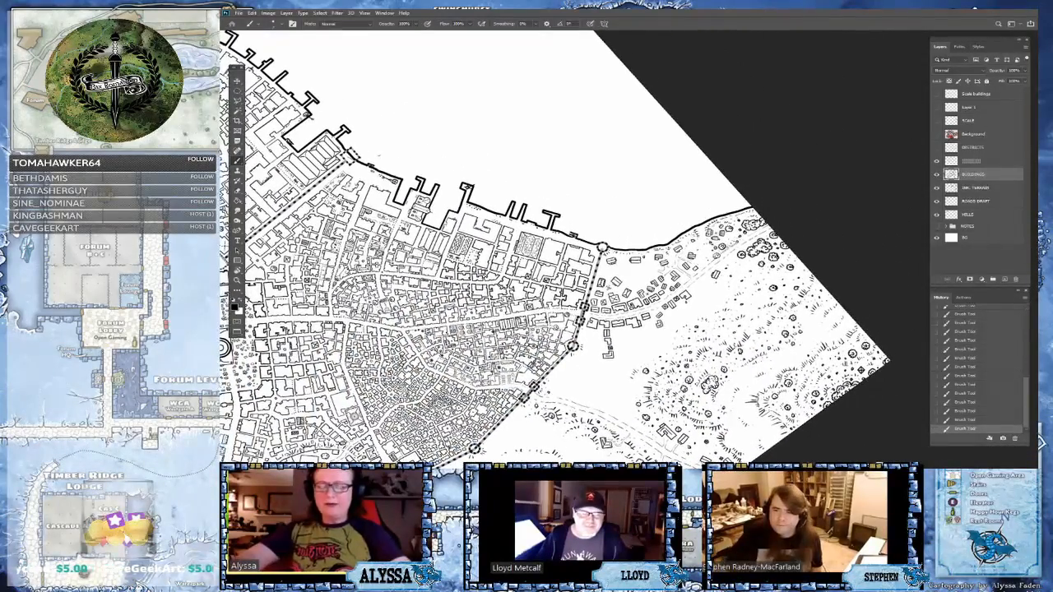
scroll(655, 399, down, 3)
drag(741, 345, 483, 228)
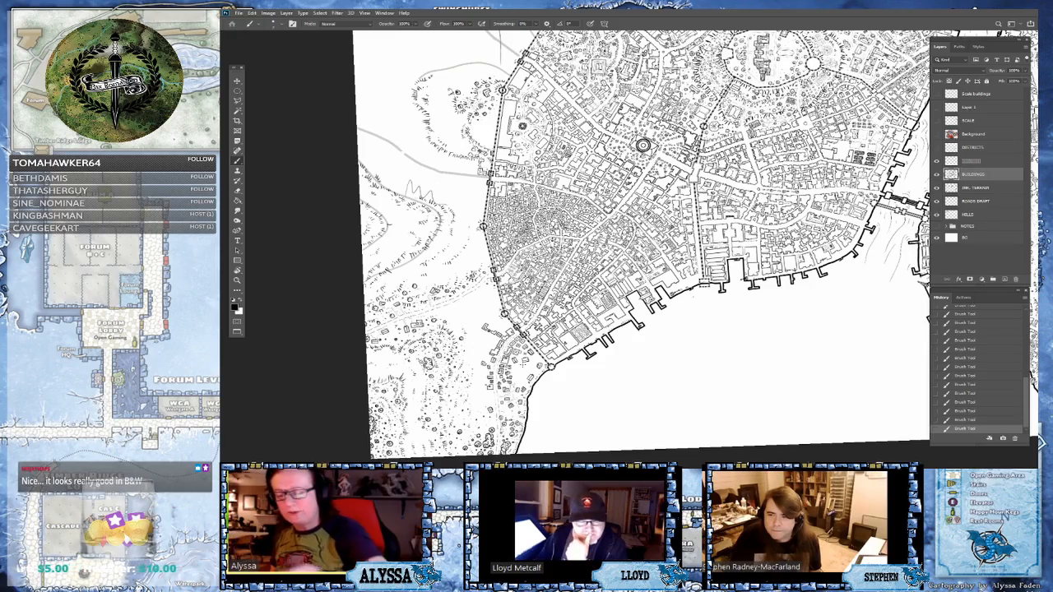
drag(524, 364, 599, 250)
scroll(618, 227, up, 5)
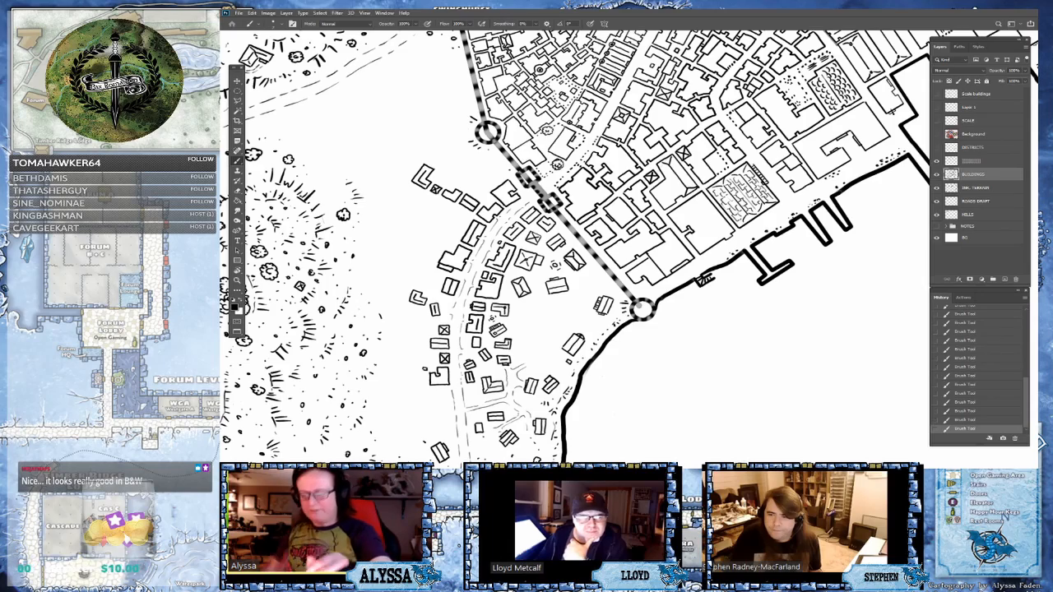
- Draw an L-shaped house and a house with a textured roof on the open ground between the suburb row and the coast
scroll(363, 384, up, 3)
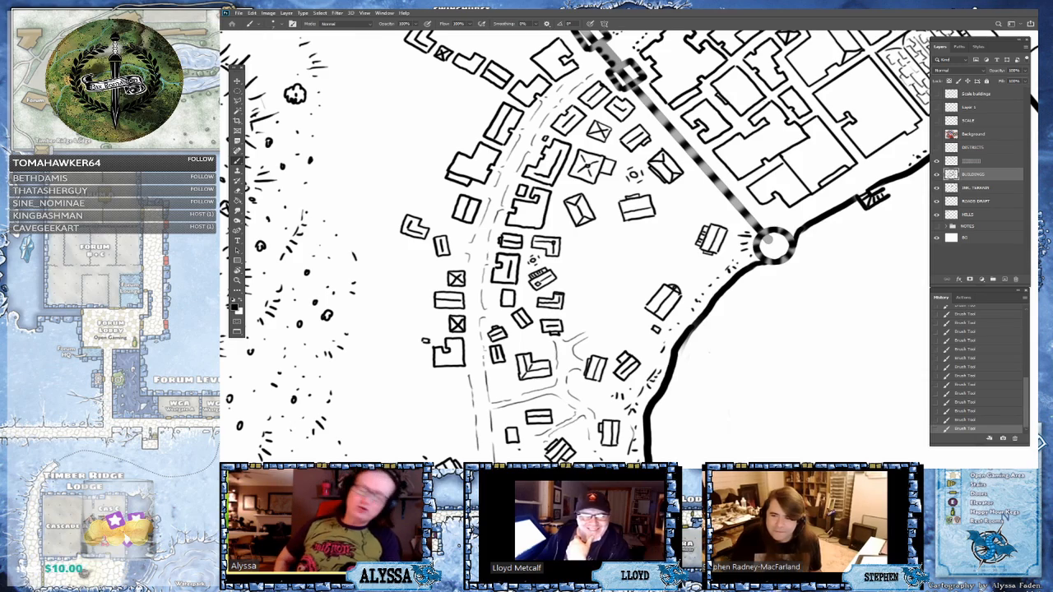
scroll(574, 246, up, 2)
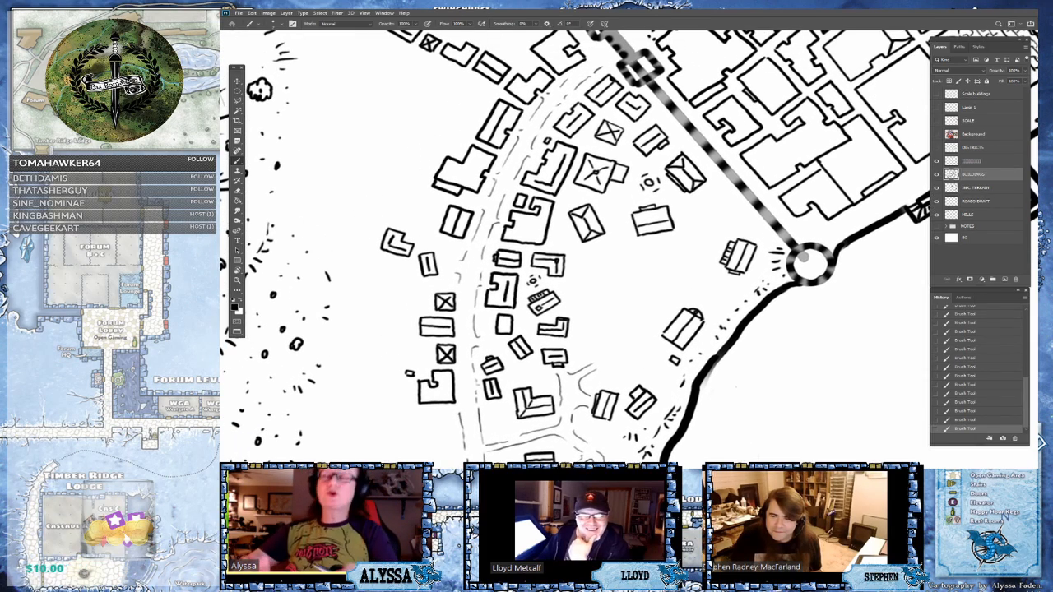
scroll(576, 246, down, 2)
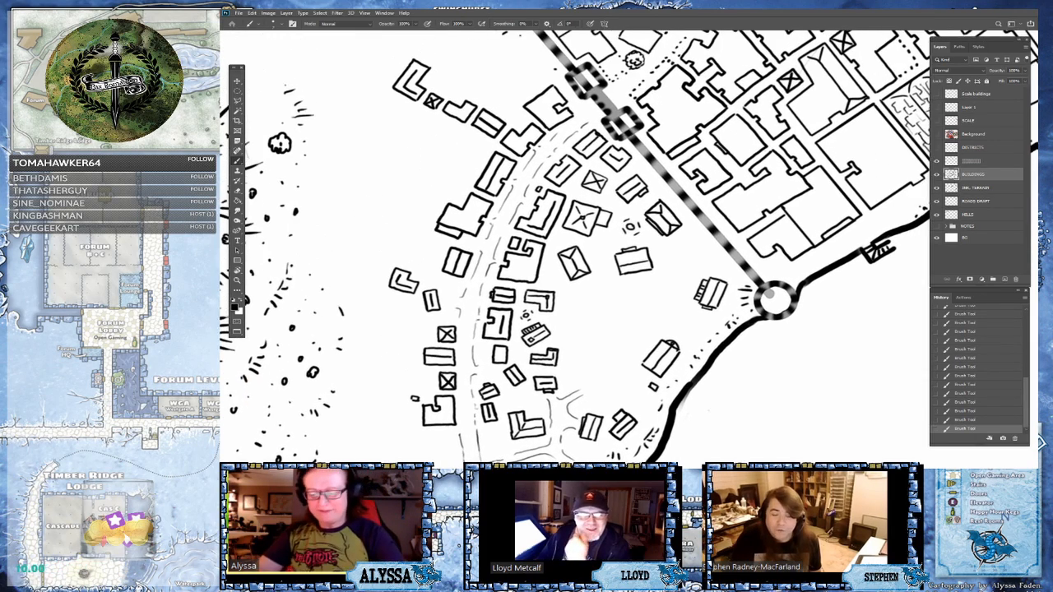
scroll(576, 247, up, 3)
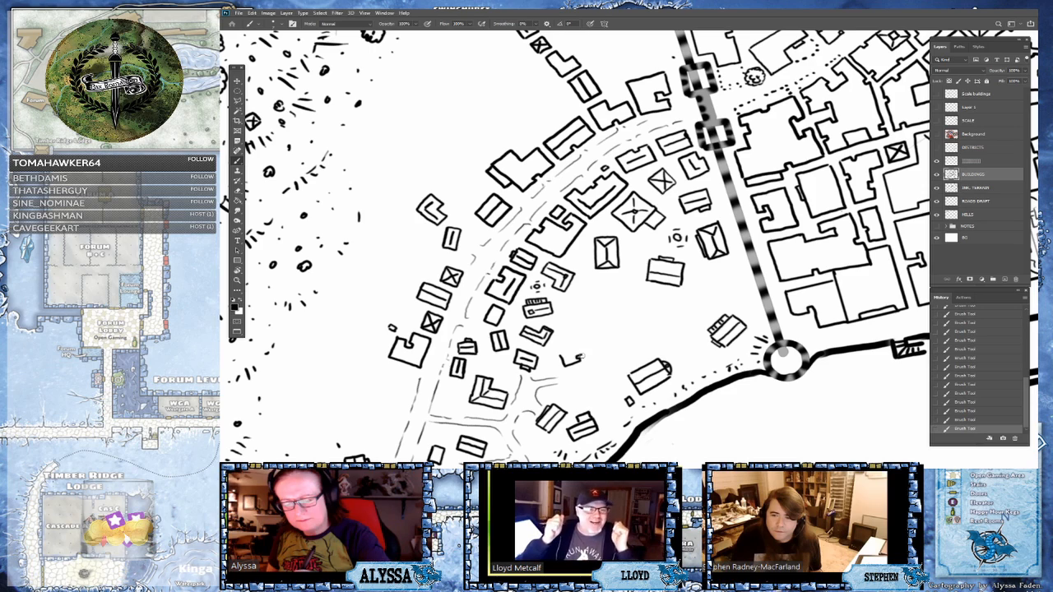
mouse_move(581, 356)
mouse_down()
mouse_move(612, 339)
mouse_move(602, 337)
mouse_move(613, 350)
mouse_move(603, 335)
mouse_move(624, 318)
mouse_move(614, 351)
mouse_move(634, 336)
mouse_move(626, 320)
mouse_move(637, 333)
mouse_move(631, 329)
mouse_up()
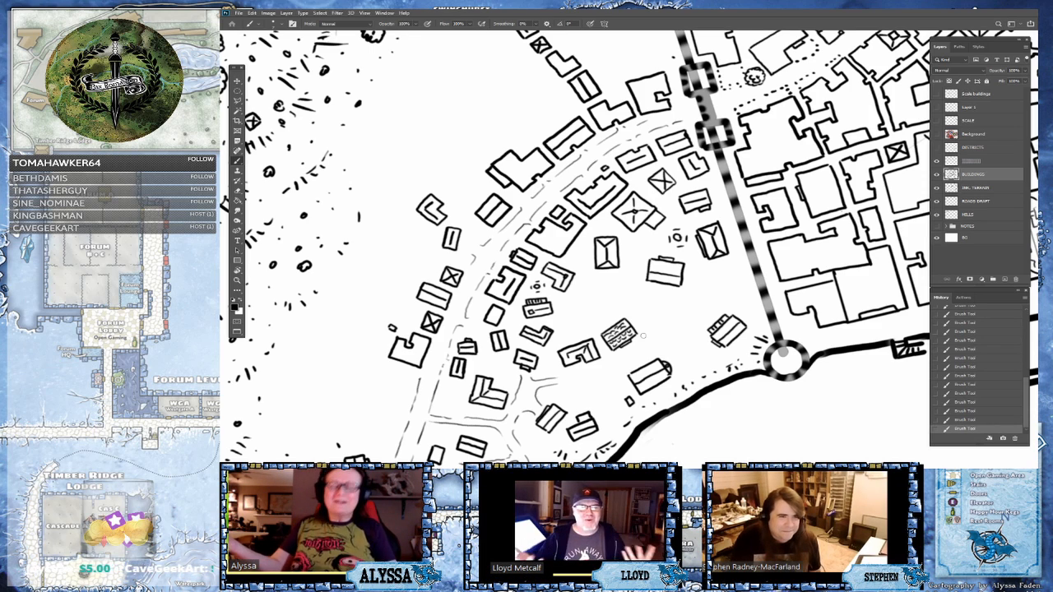
- Draw a thin dashed footpath past the two new houses and extend it to the well near the city wall
drag(561, 377, 626, 353)
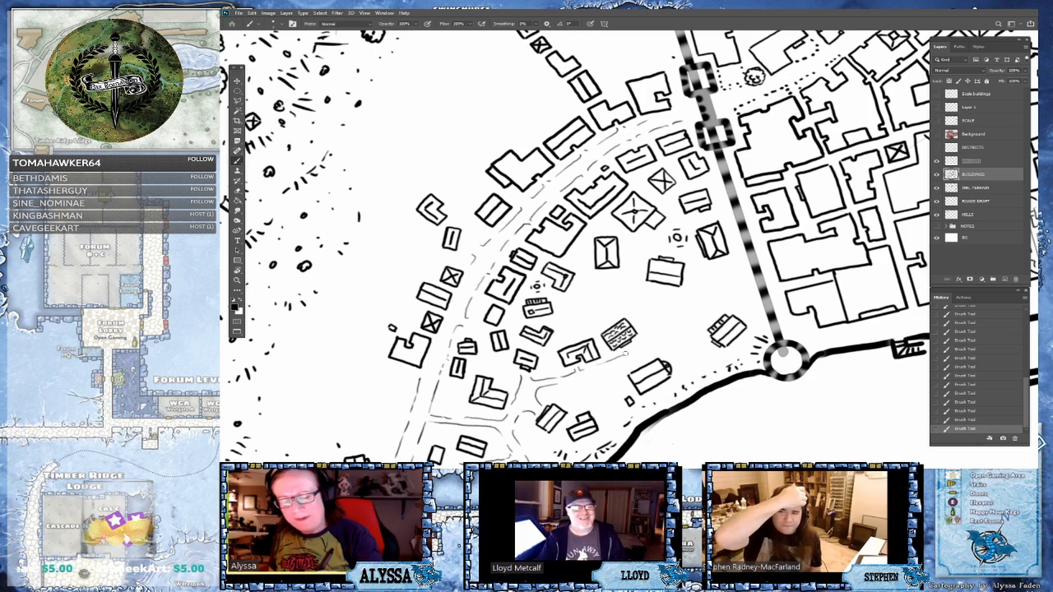
mouse_move(568, 384)
mouse_down()
mouse_move(575, 402)
mouse_move(583, 375)
mouse_move(656, 338)
mouse_up()
scroll(659, 335, down, 2)
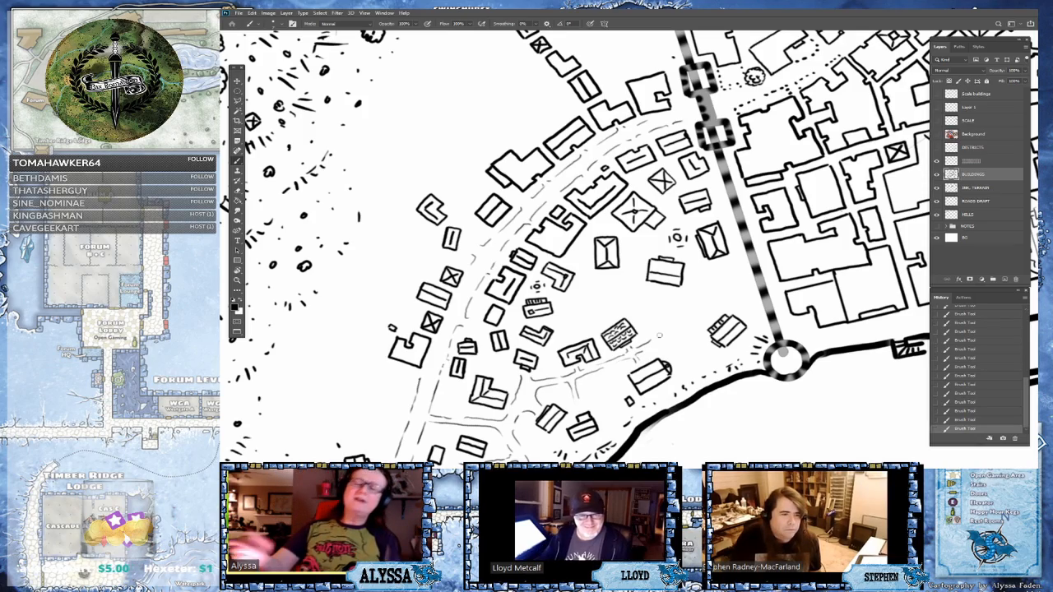
scroll(658, 336, down, 1)
scroll(658, 336, up, 1)
scroll(575, 247, up, 2)
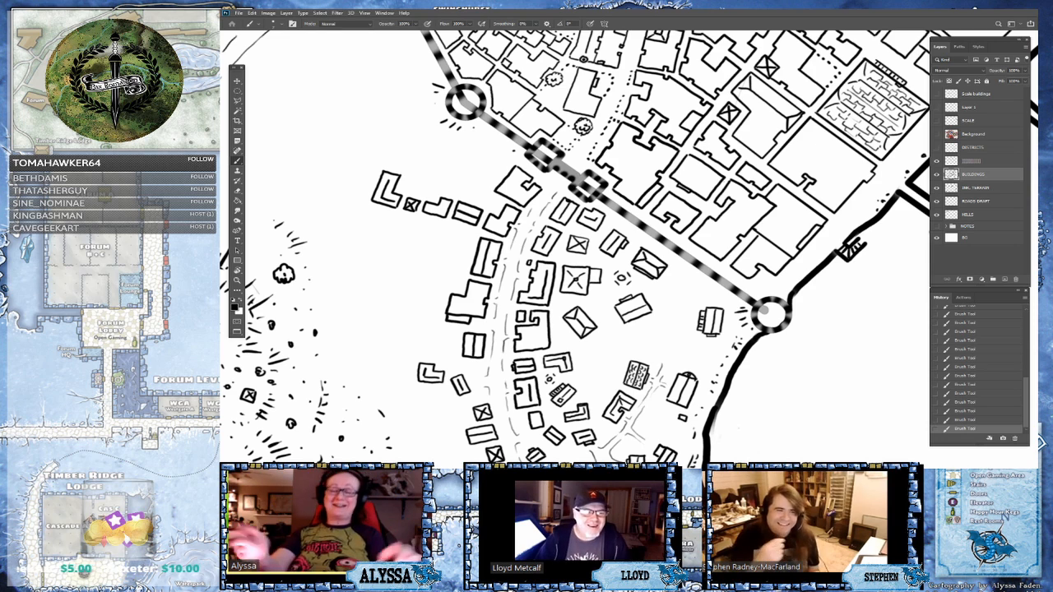
scroll(796, 262, up, 2)
drag(796, 260, 803, 264)
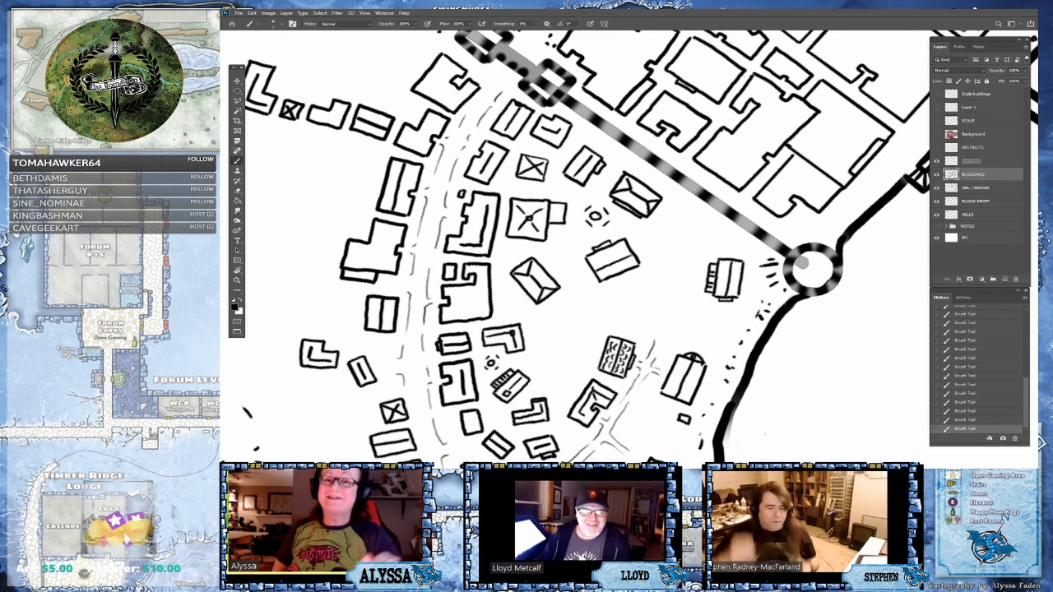
scroll(576, 247, left, 1)
drag(686, 356, 732, 281)
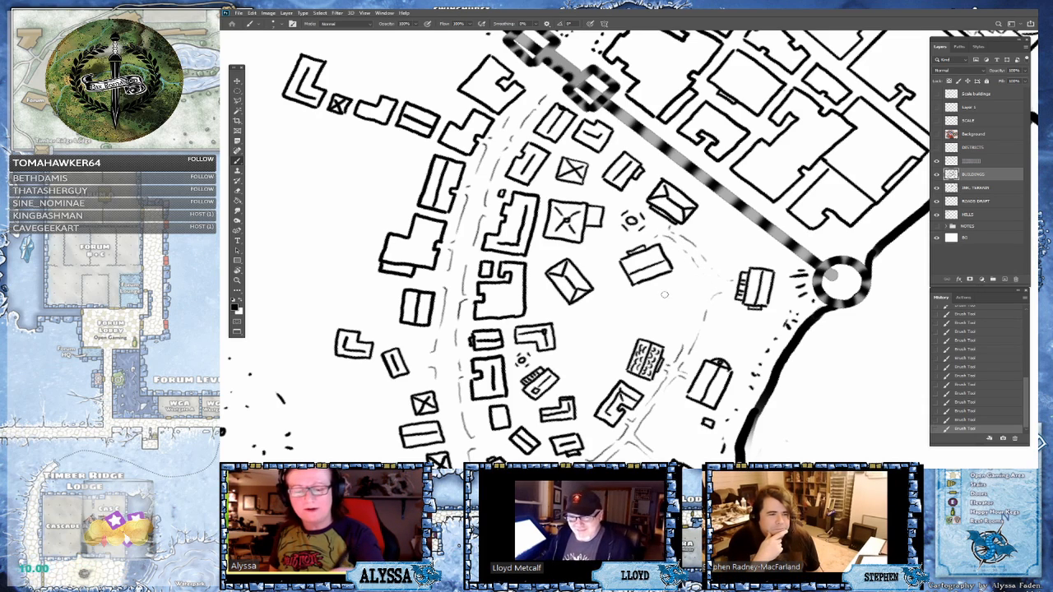
- Draw dashed side paths branching across the open ground between the suburb houses and dot a small mark at their junction
drag(651, 306, 699, 301)
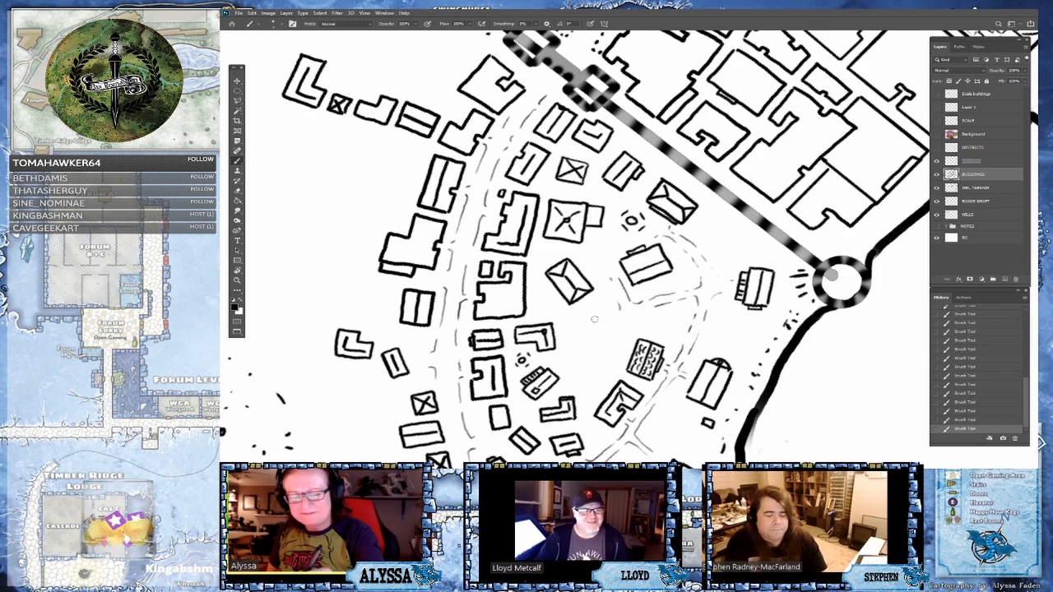
mouse_move(587, 319)
mouse_down()
mouse_move(618, 317)
mouse_move(638, 335)
mouse_up()
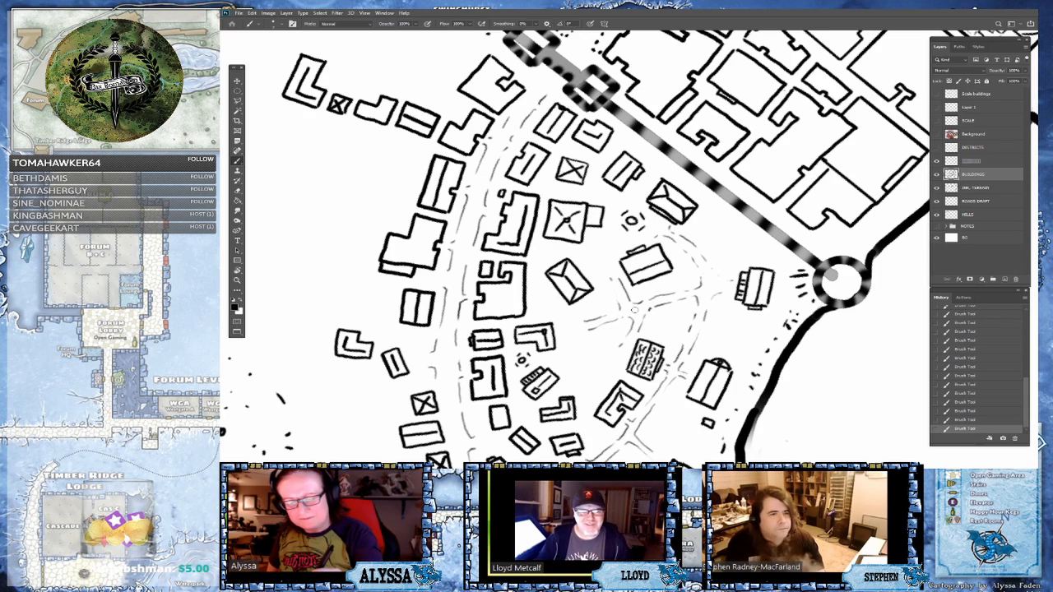
drag(634, 310, 635, 309)
- Activate the terrain layer and scatter small trees, bushes and ground dots among the houses and paths outside the city wall
drag(793, 393, 724, 346)
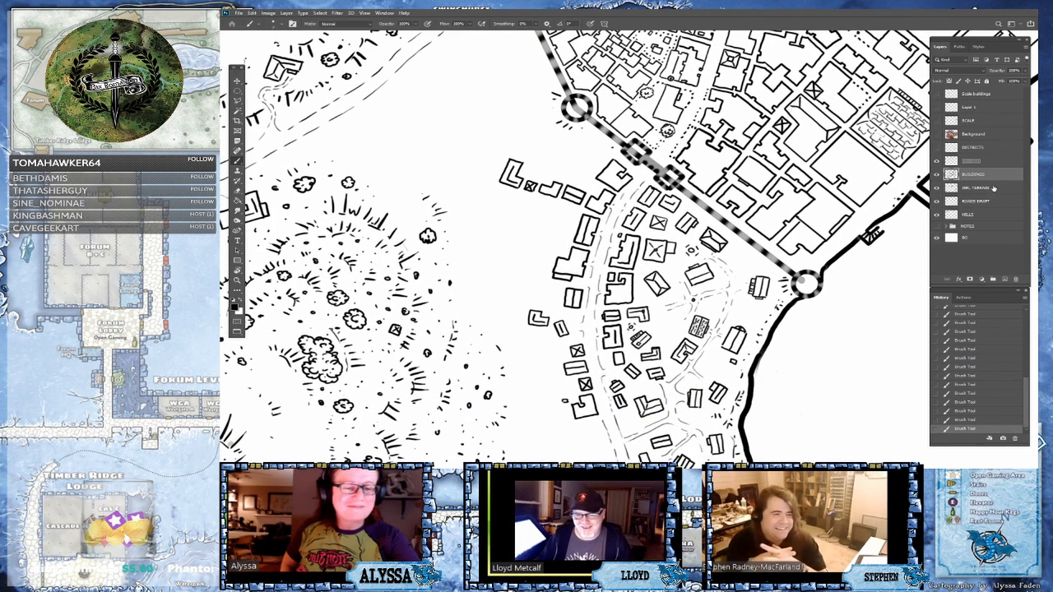
click(994, 189)
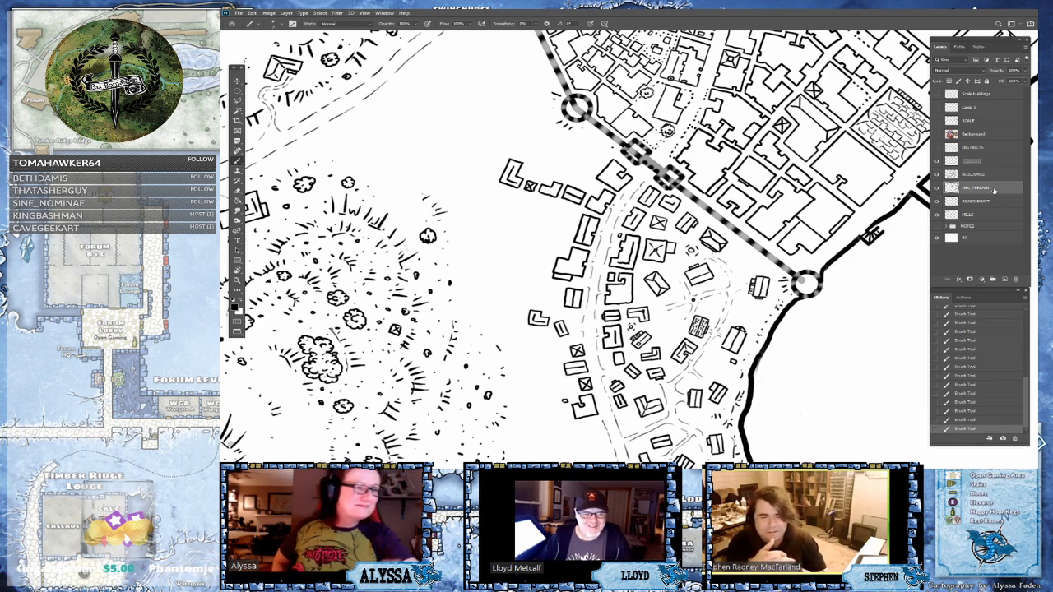
drag(575, 247, 535, 239)
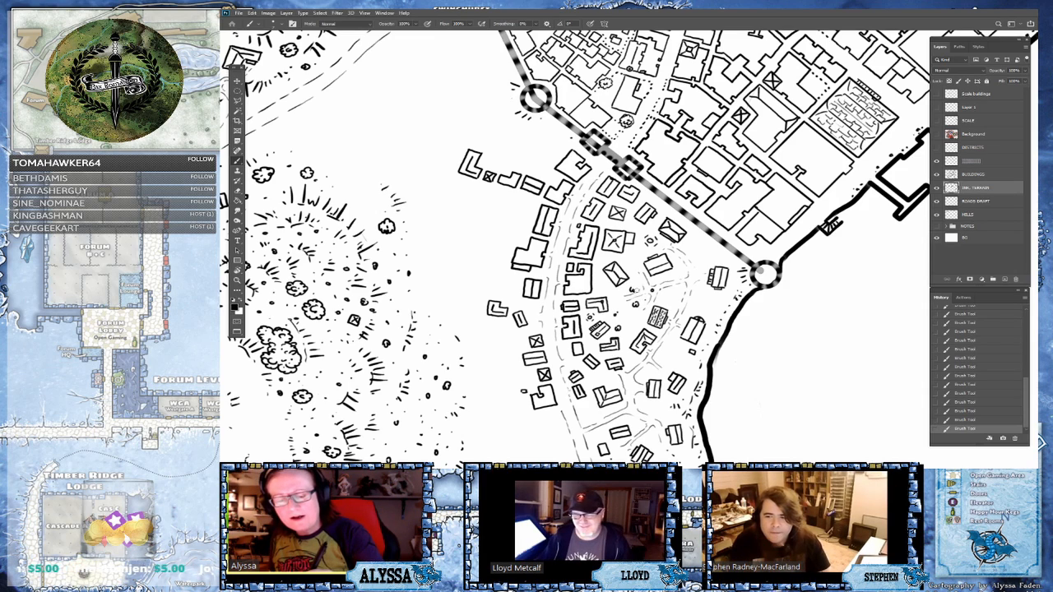
drag(638, 287, 636, 287)
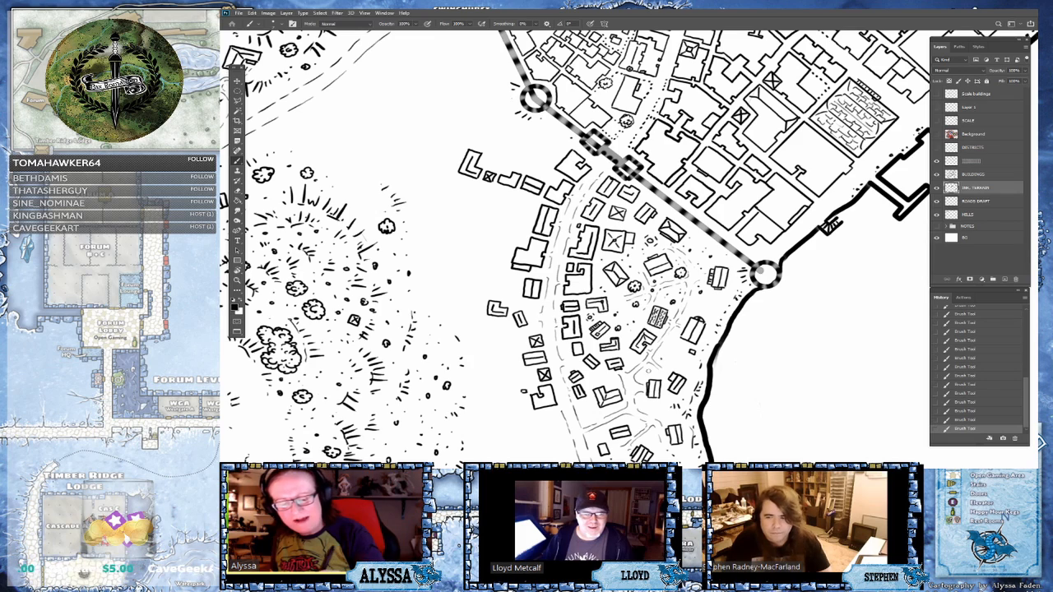
click(647, 371)
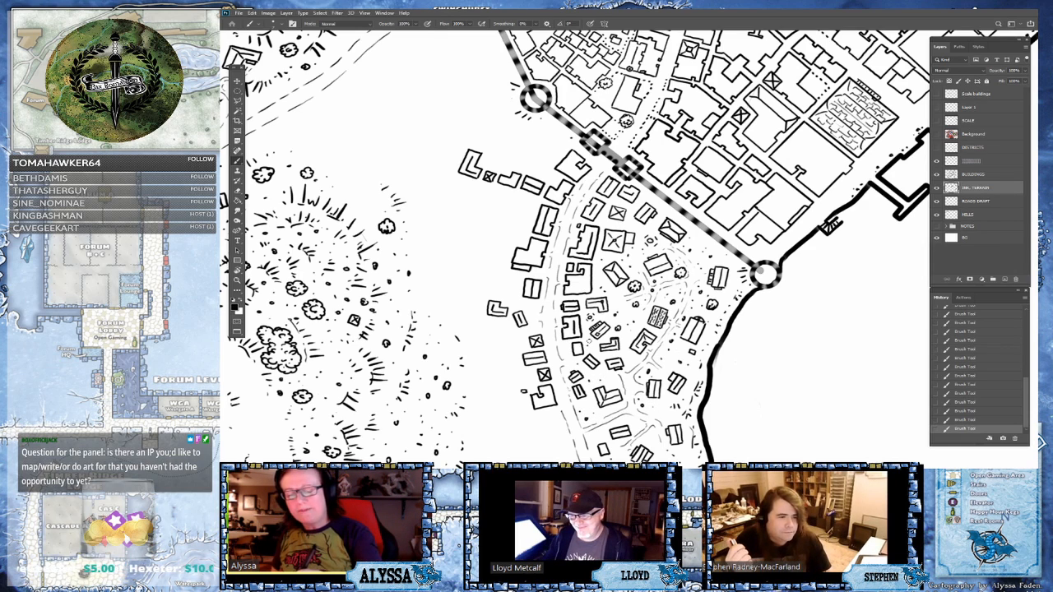
- Look over the finished coastal suburb and the waterfront, and save the map
drag(602, 431, 610, 291)
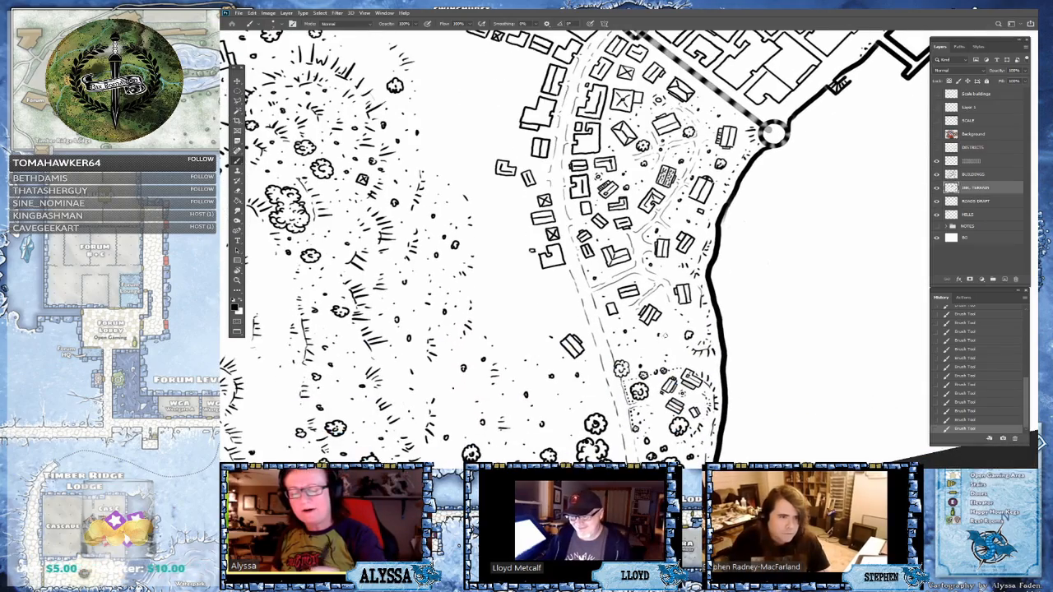
scroll(668, 338, down, 5)
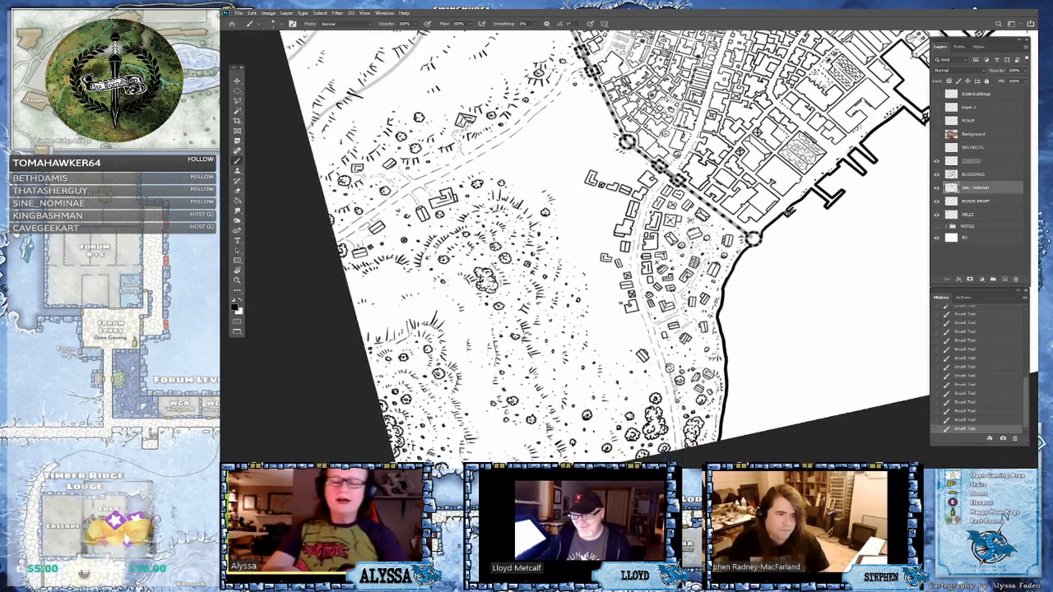
scroll(668, 338, up, 2)
scroll(576, 346, down, 3)
drag(648, 273, 494, 360)
scroll(669, 241, down, 3)
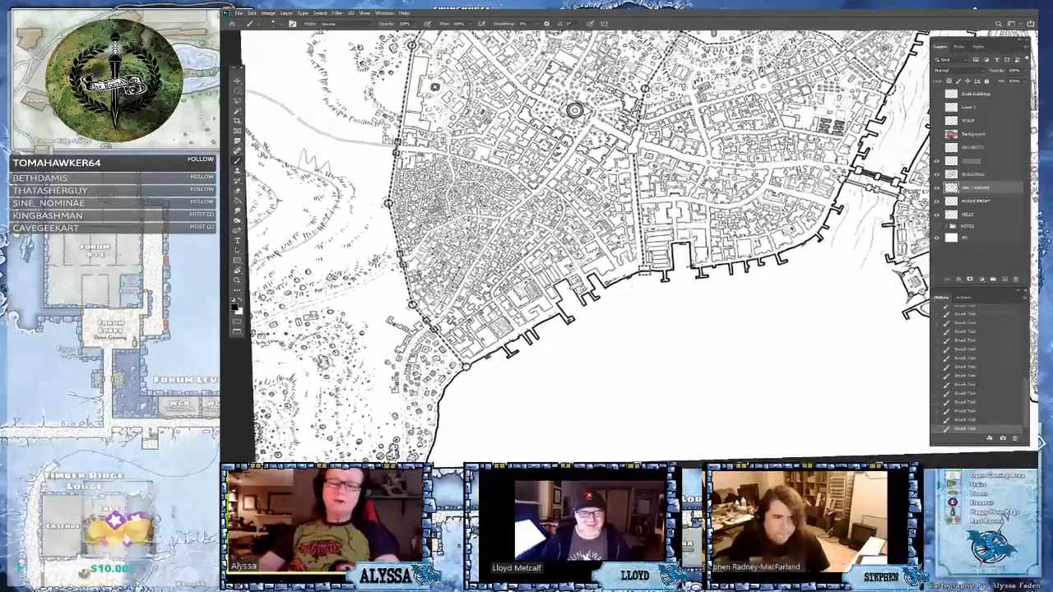
drag(578, 245, 485, 285)
drag(649, 150, 636, 132)
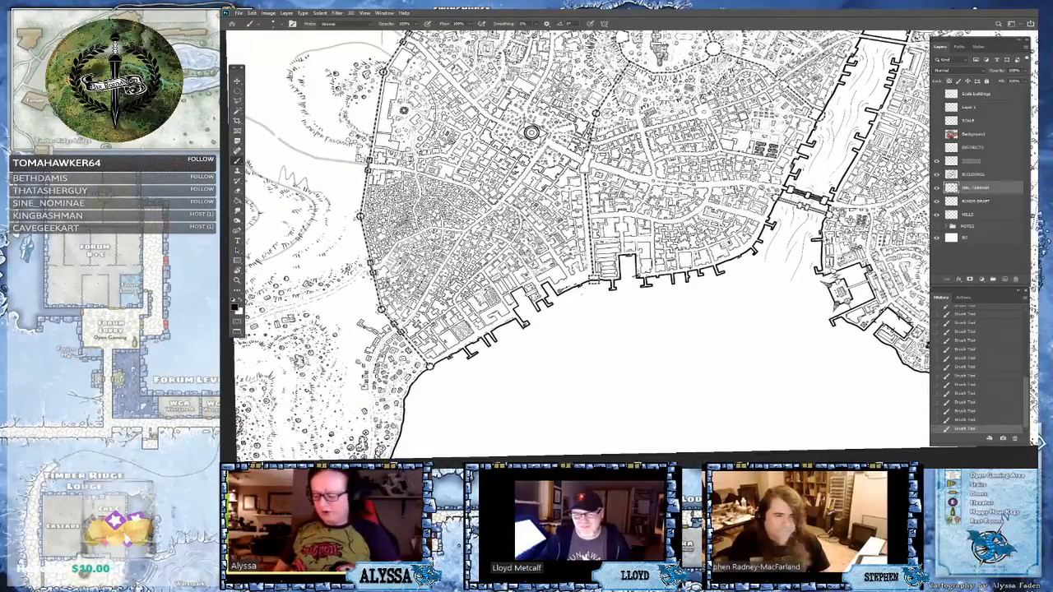
key(ctrl+s)
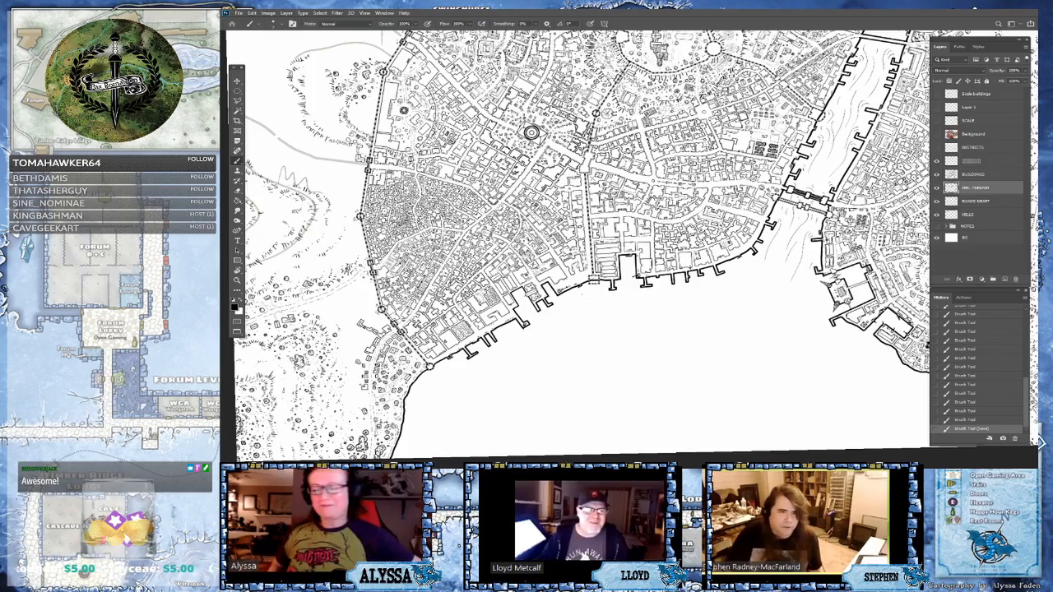
scroll(576, 246, down, 4)
scroll(576, 247, up, 1)
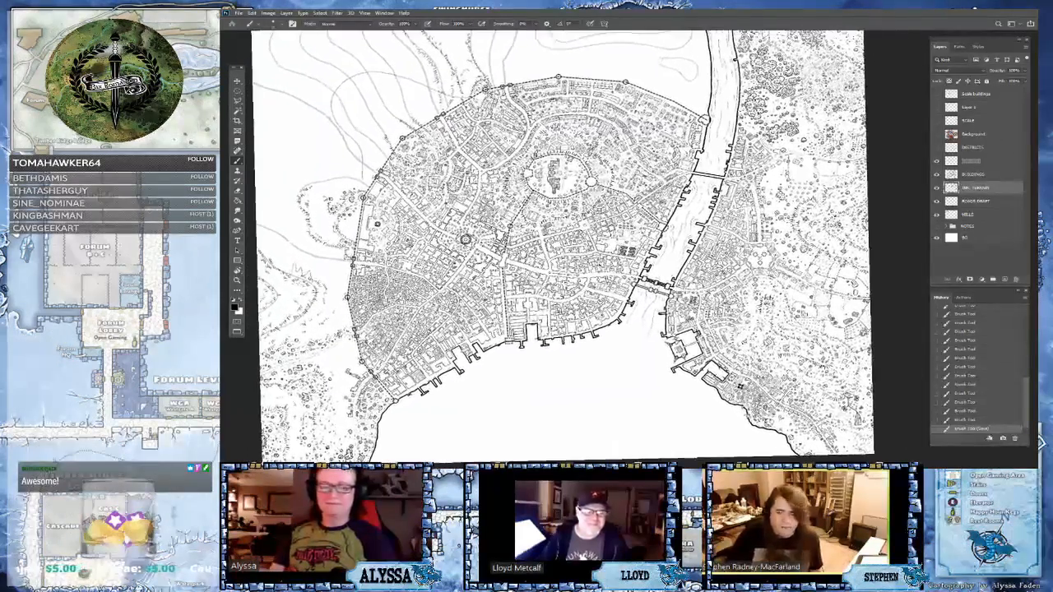
scroll(579, 247, up, 1)
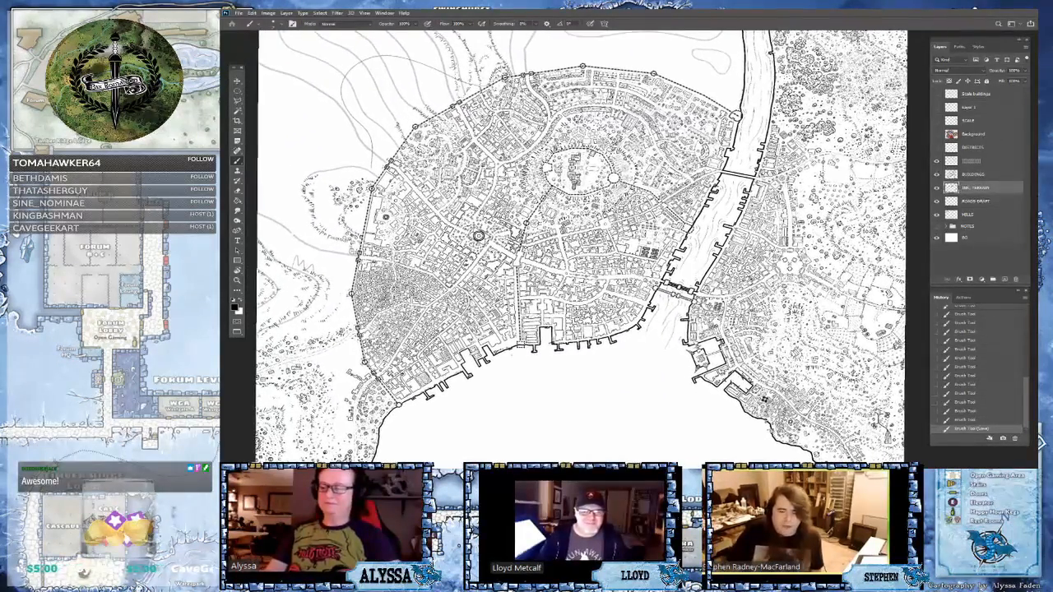
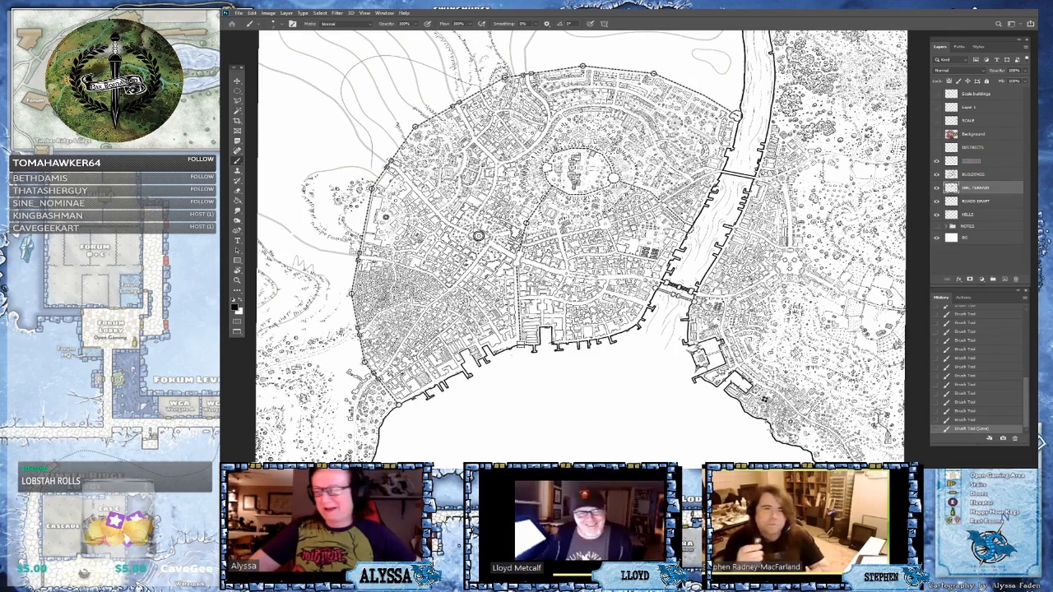
scroll(331, 433, up, 3)
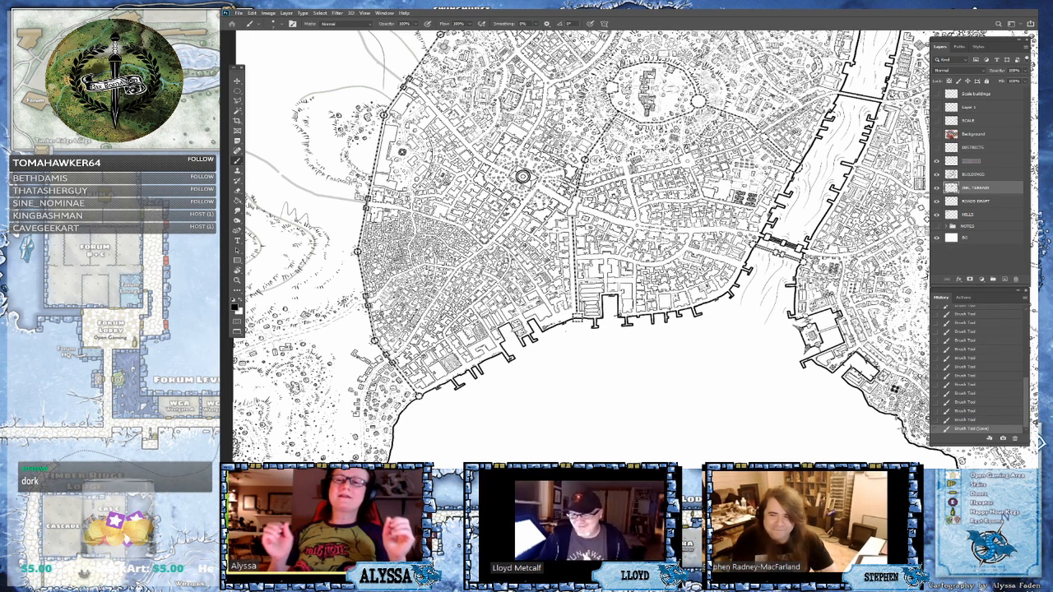
scroll(329, 410, down, 3)
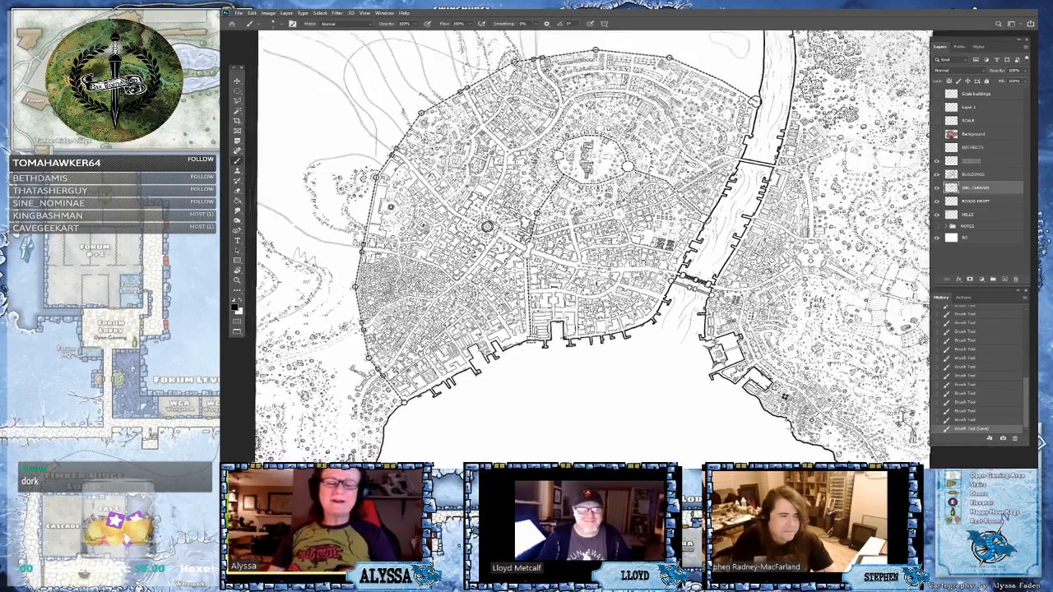